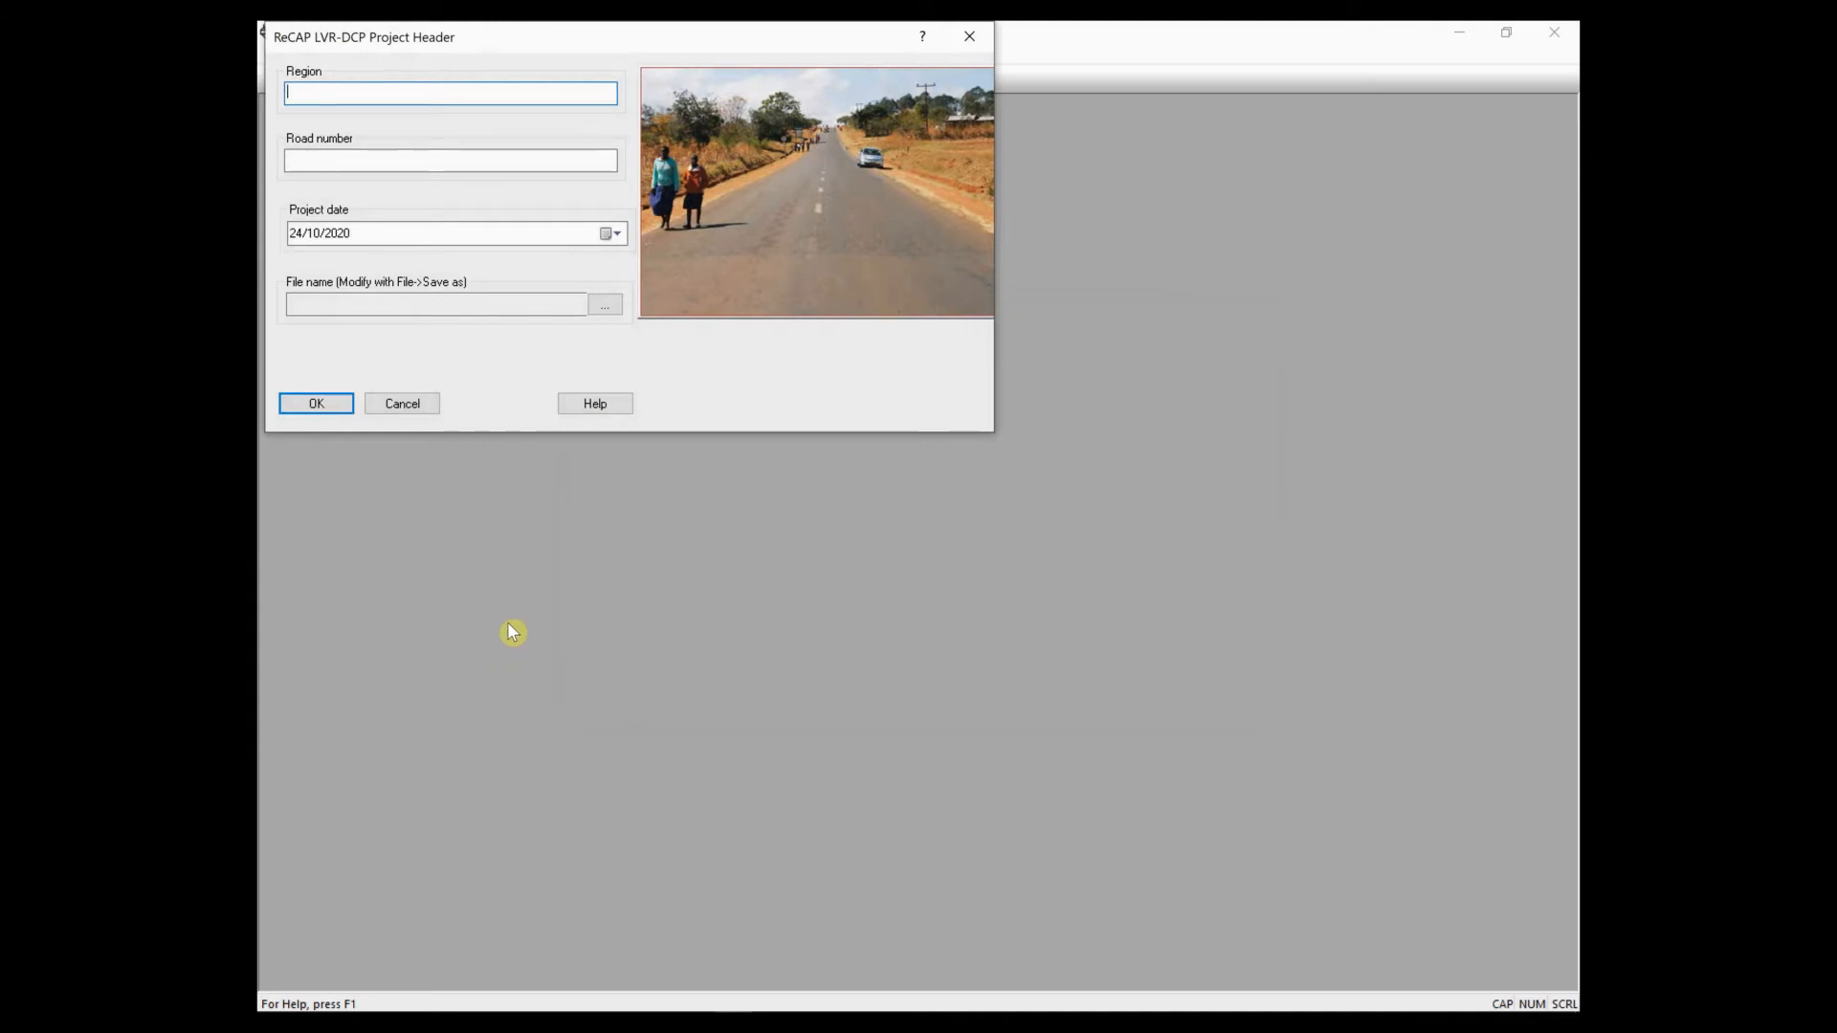
# - Fill in the project header with region Eastern, road number D123 and project date 02/10/2020
pyautogui.write('Easter')
pyautogui.write('n')
pyautogui.write('D123')
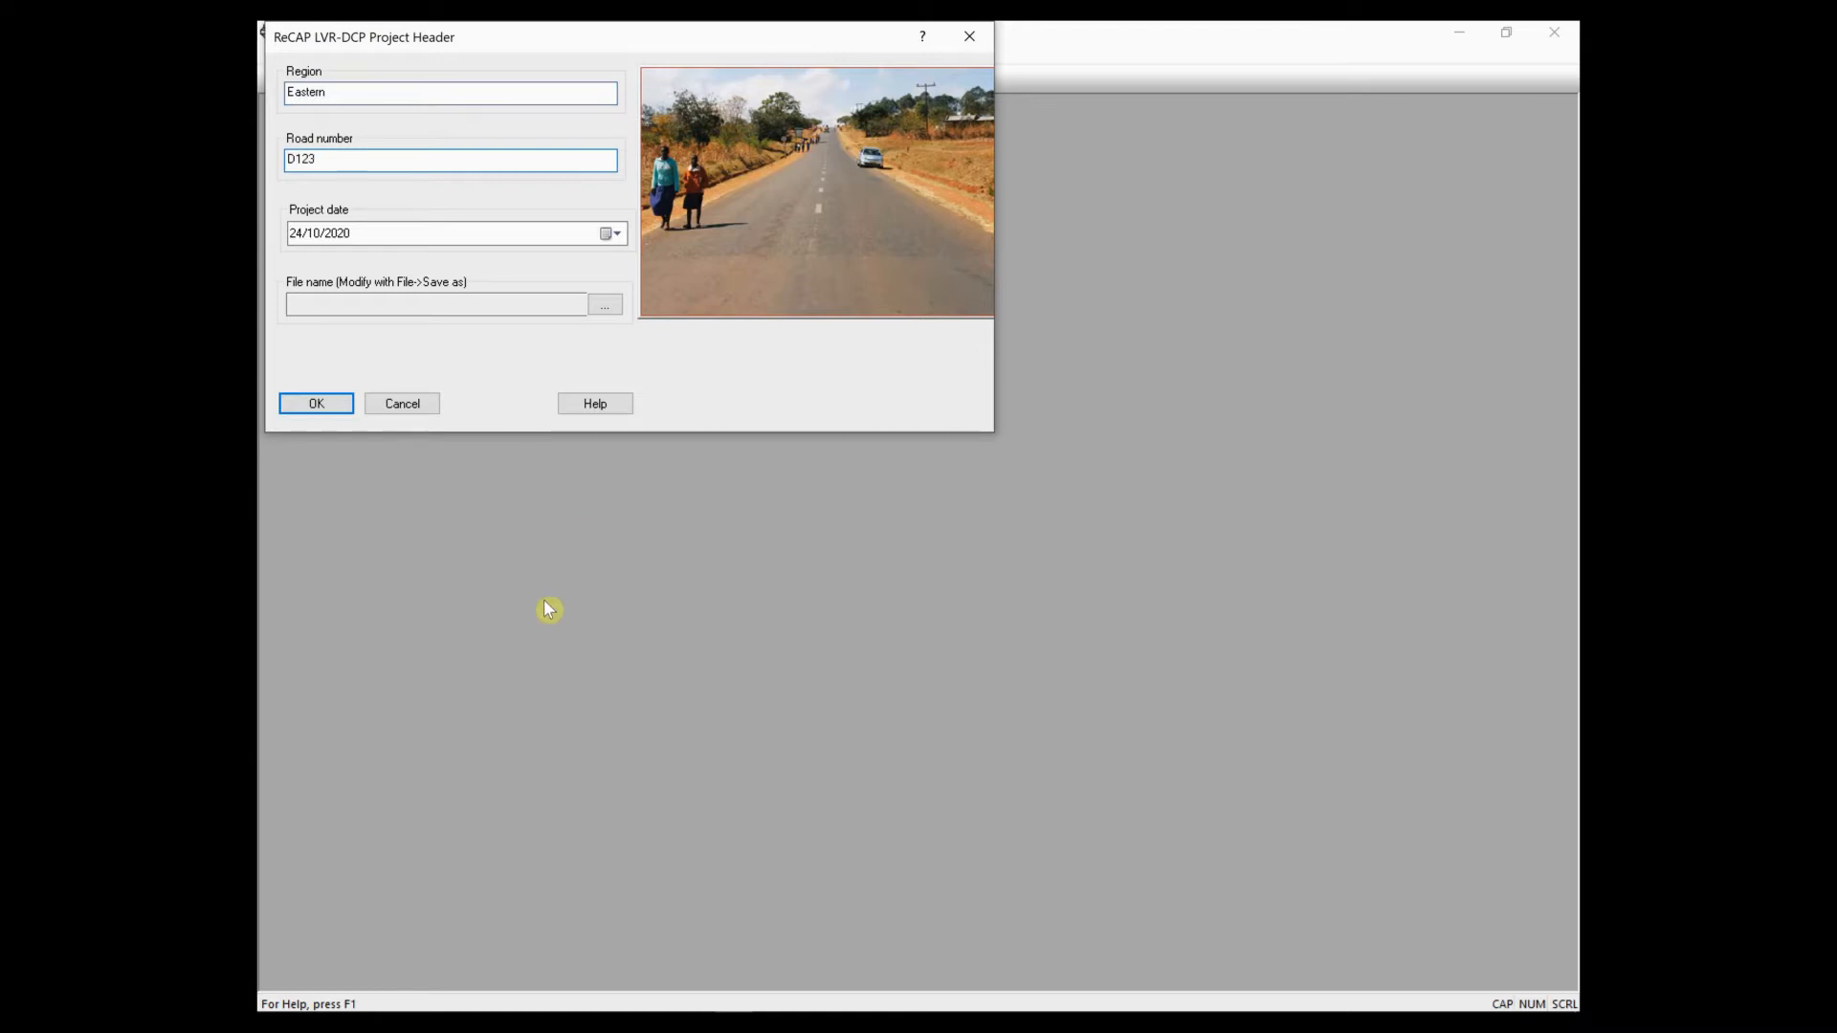
pyautogui.click(609, 239)
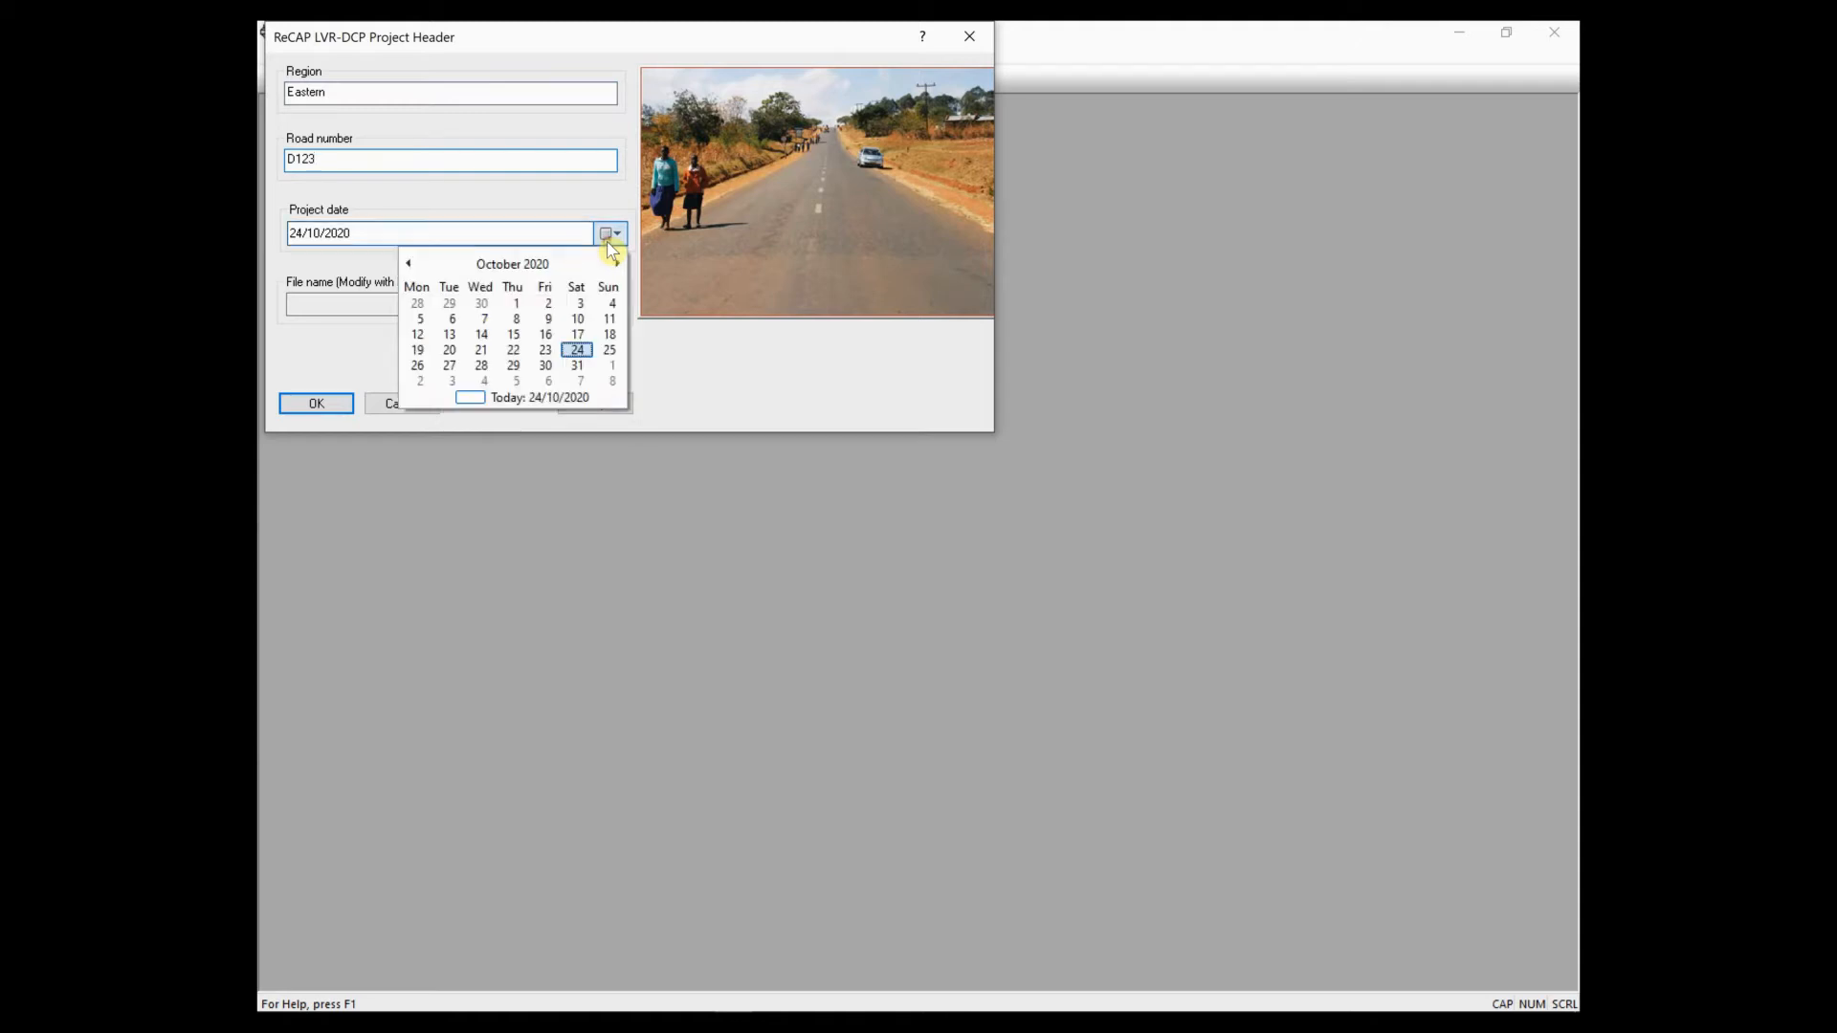
pyautogui.click(550, 306)
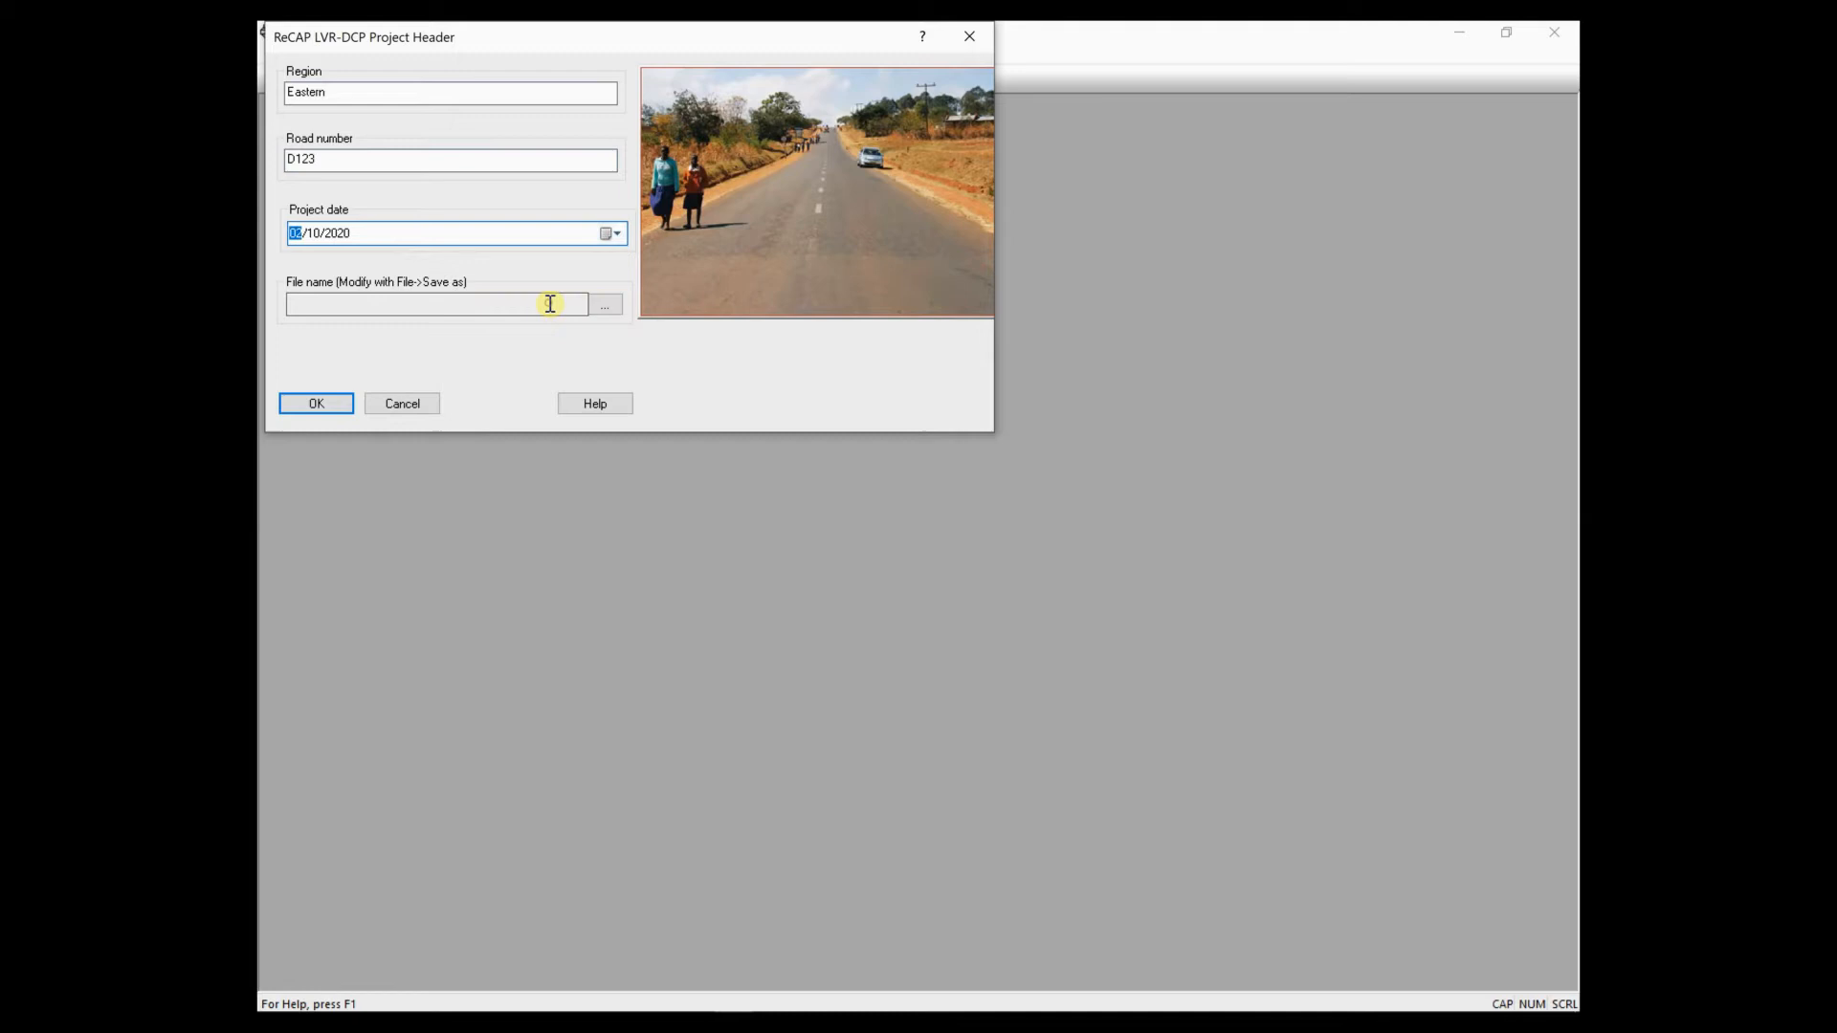
# - Name the project file Eastern D123 in the LVR DCP Projects folder and create the project
pyautogui.click(605, 306)
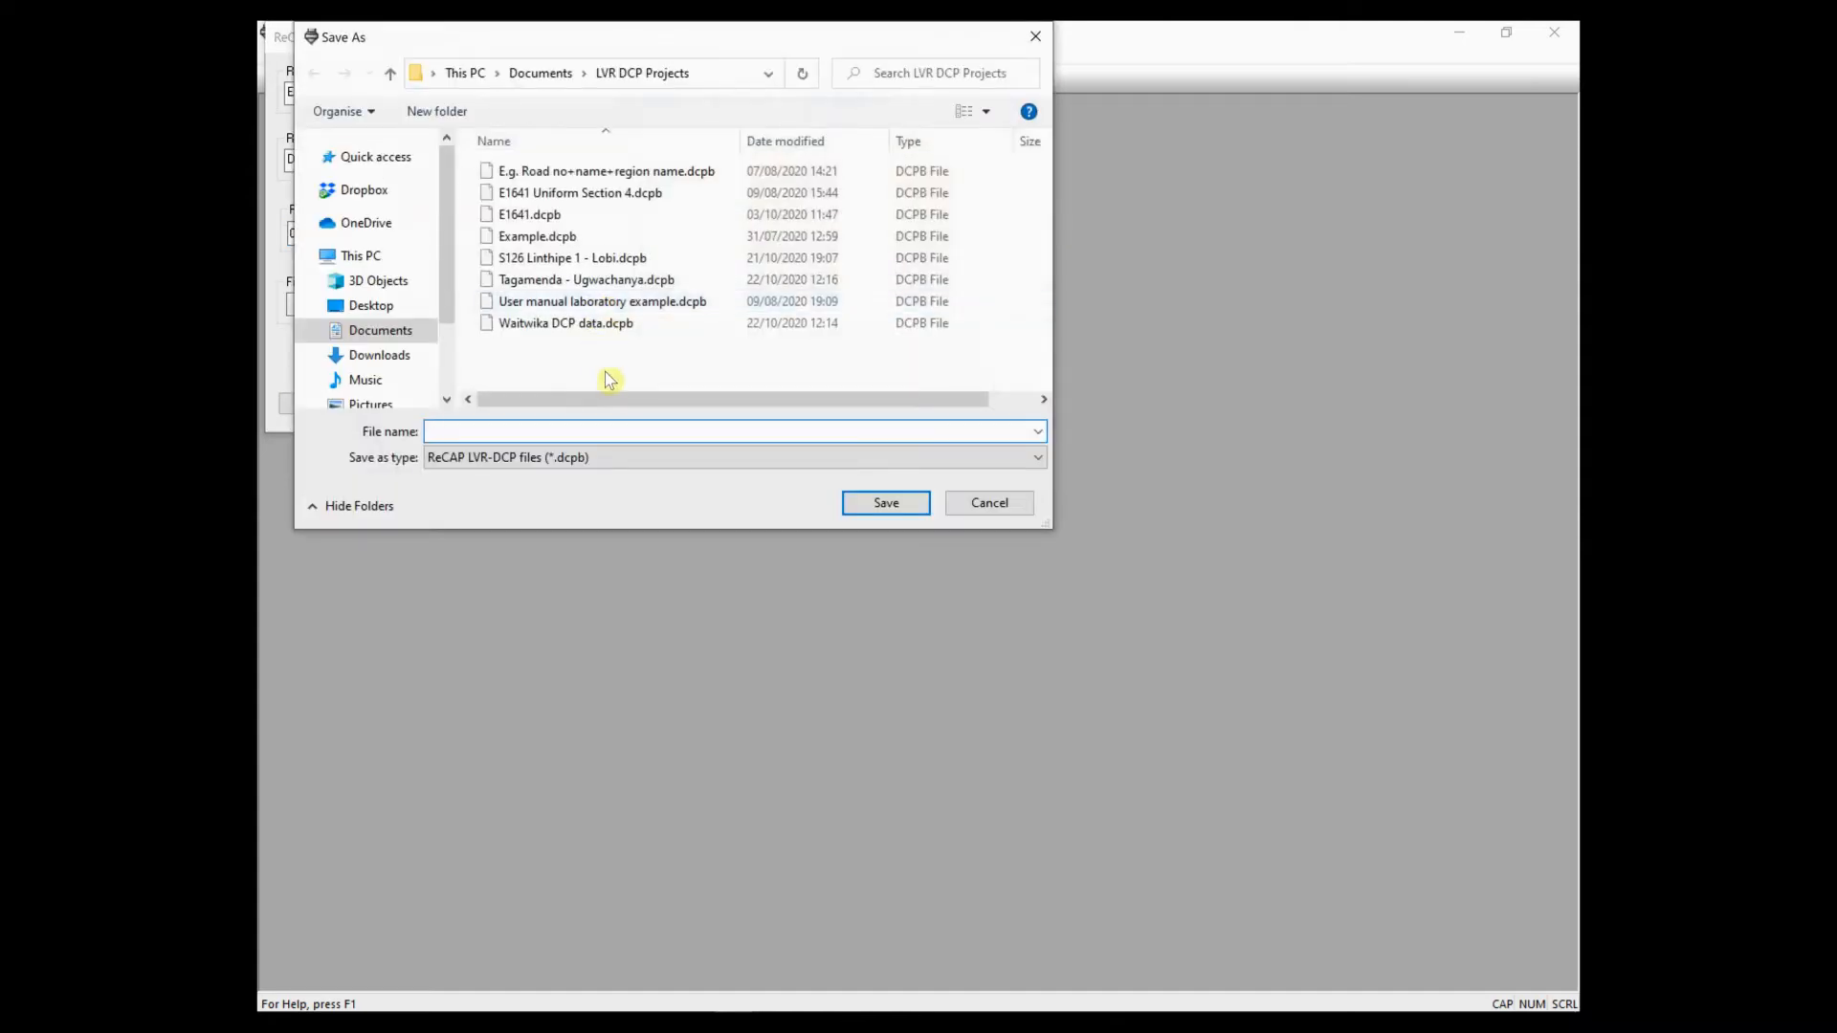
pyautogui.write('E')
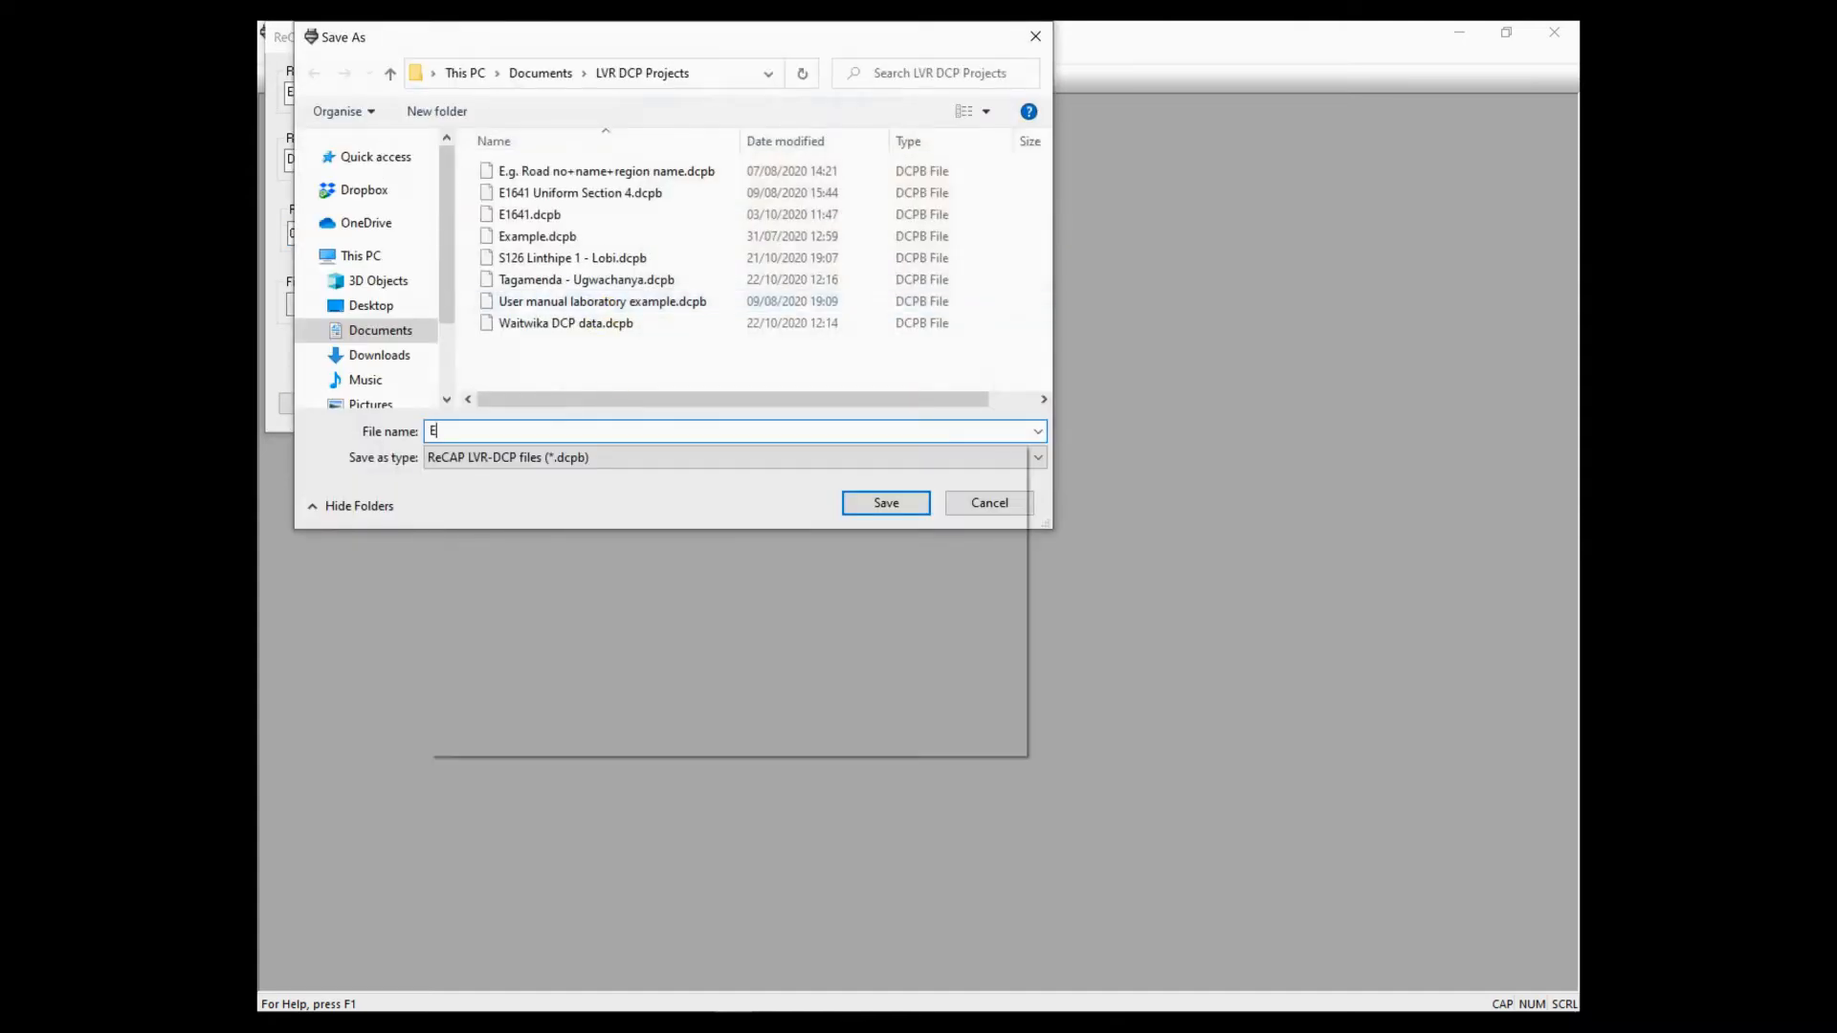
pyautogui.write('aster')
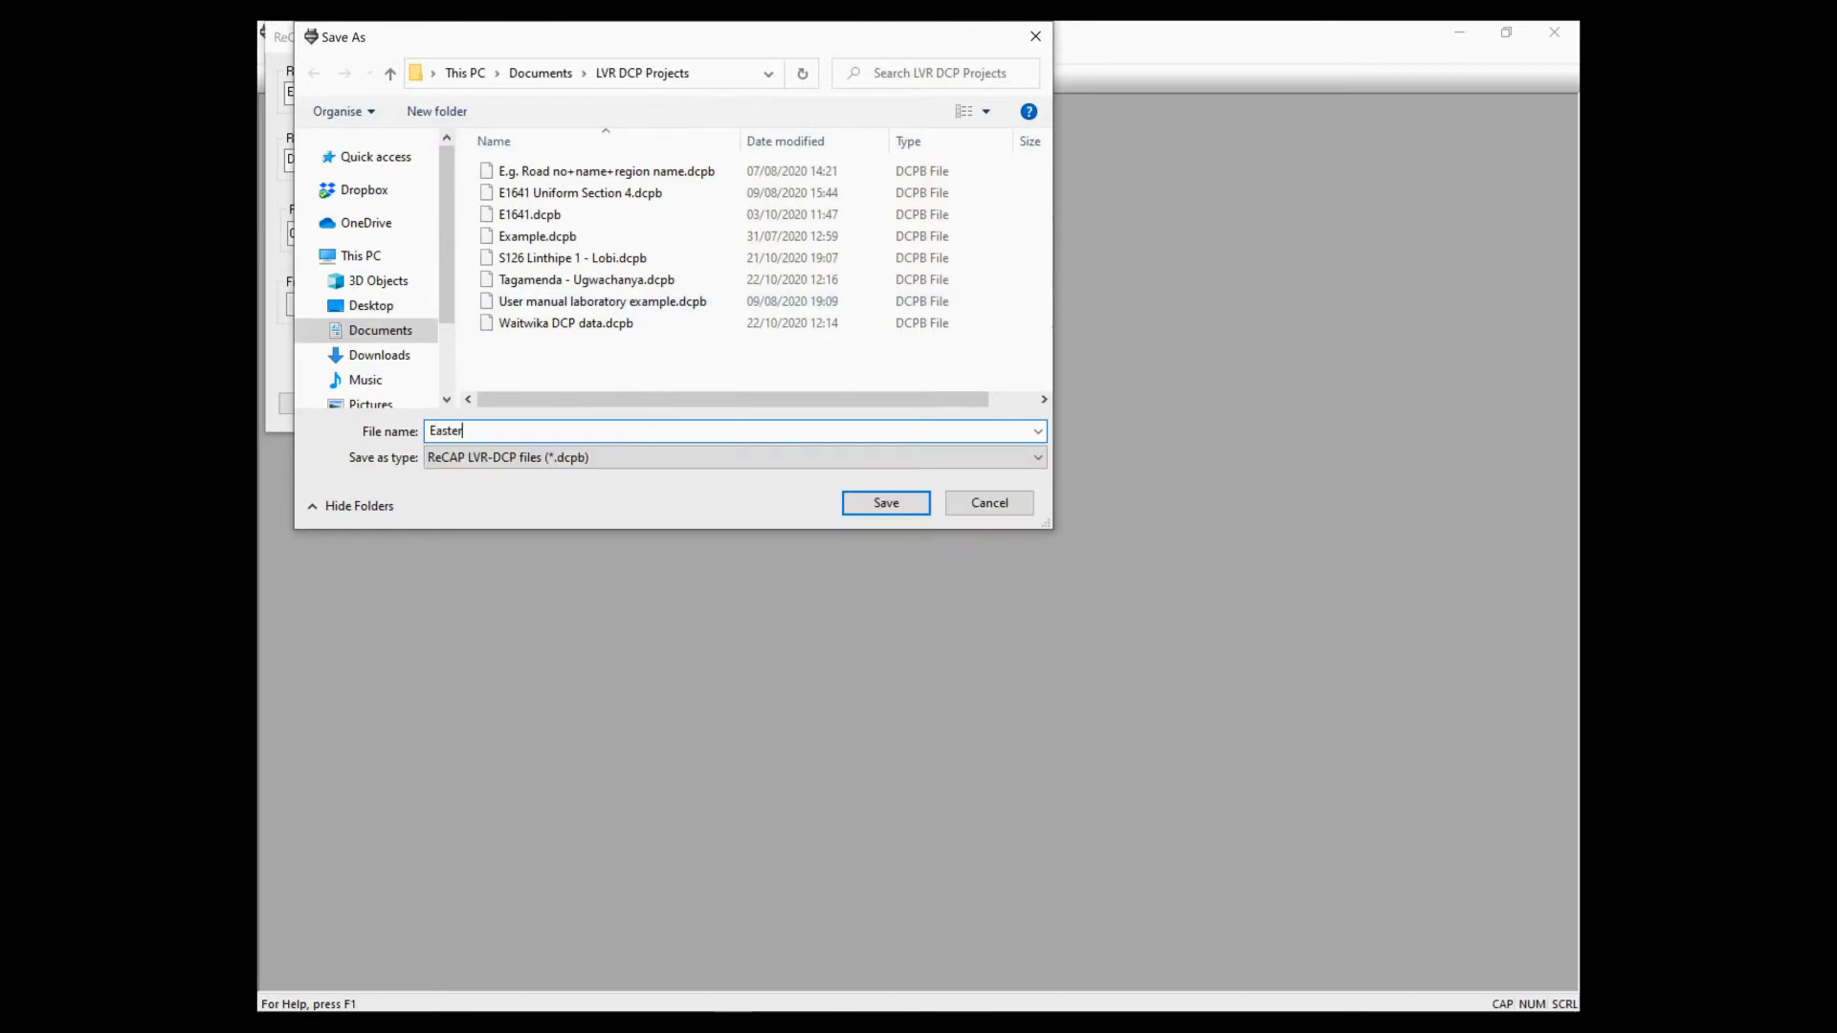
pyautogui.write('n D123')
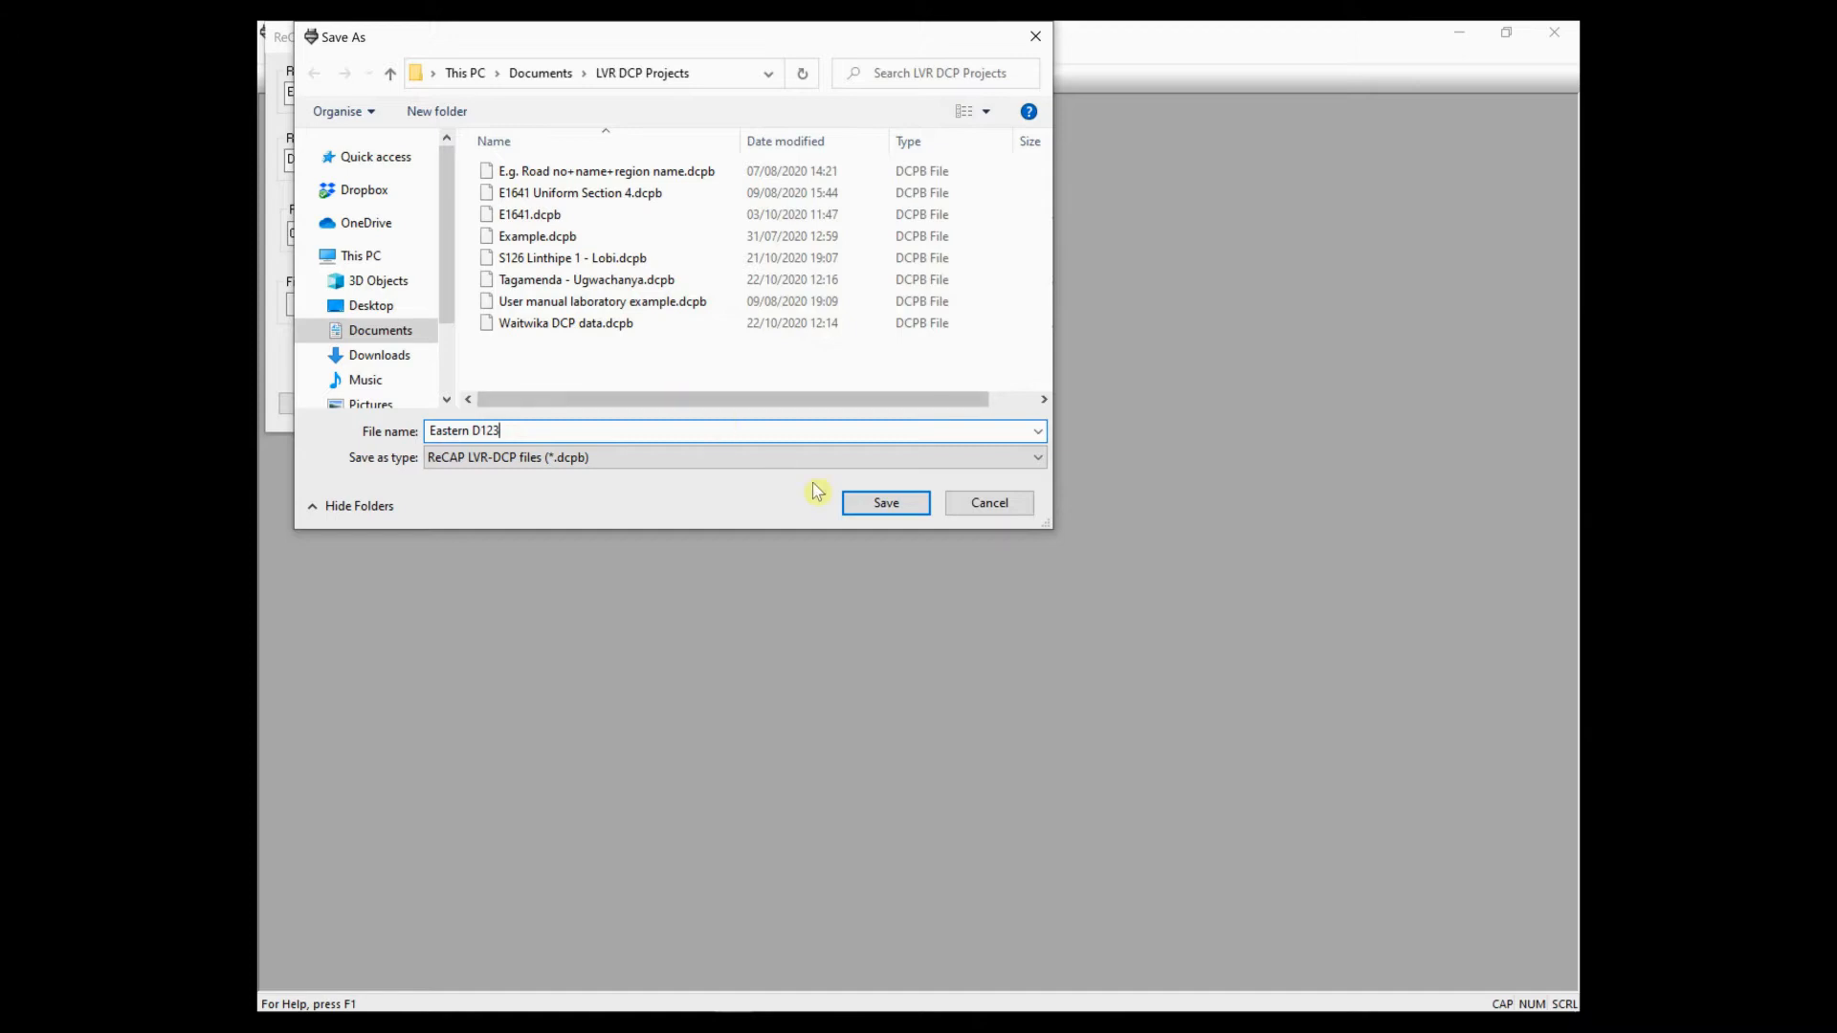
pyautogui.click(875, 500)
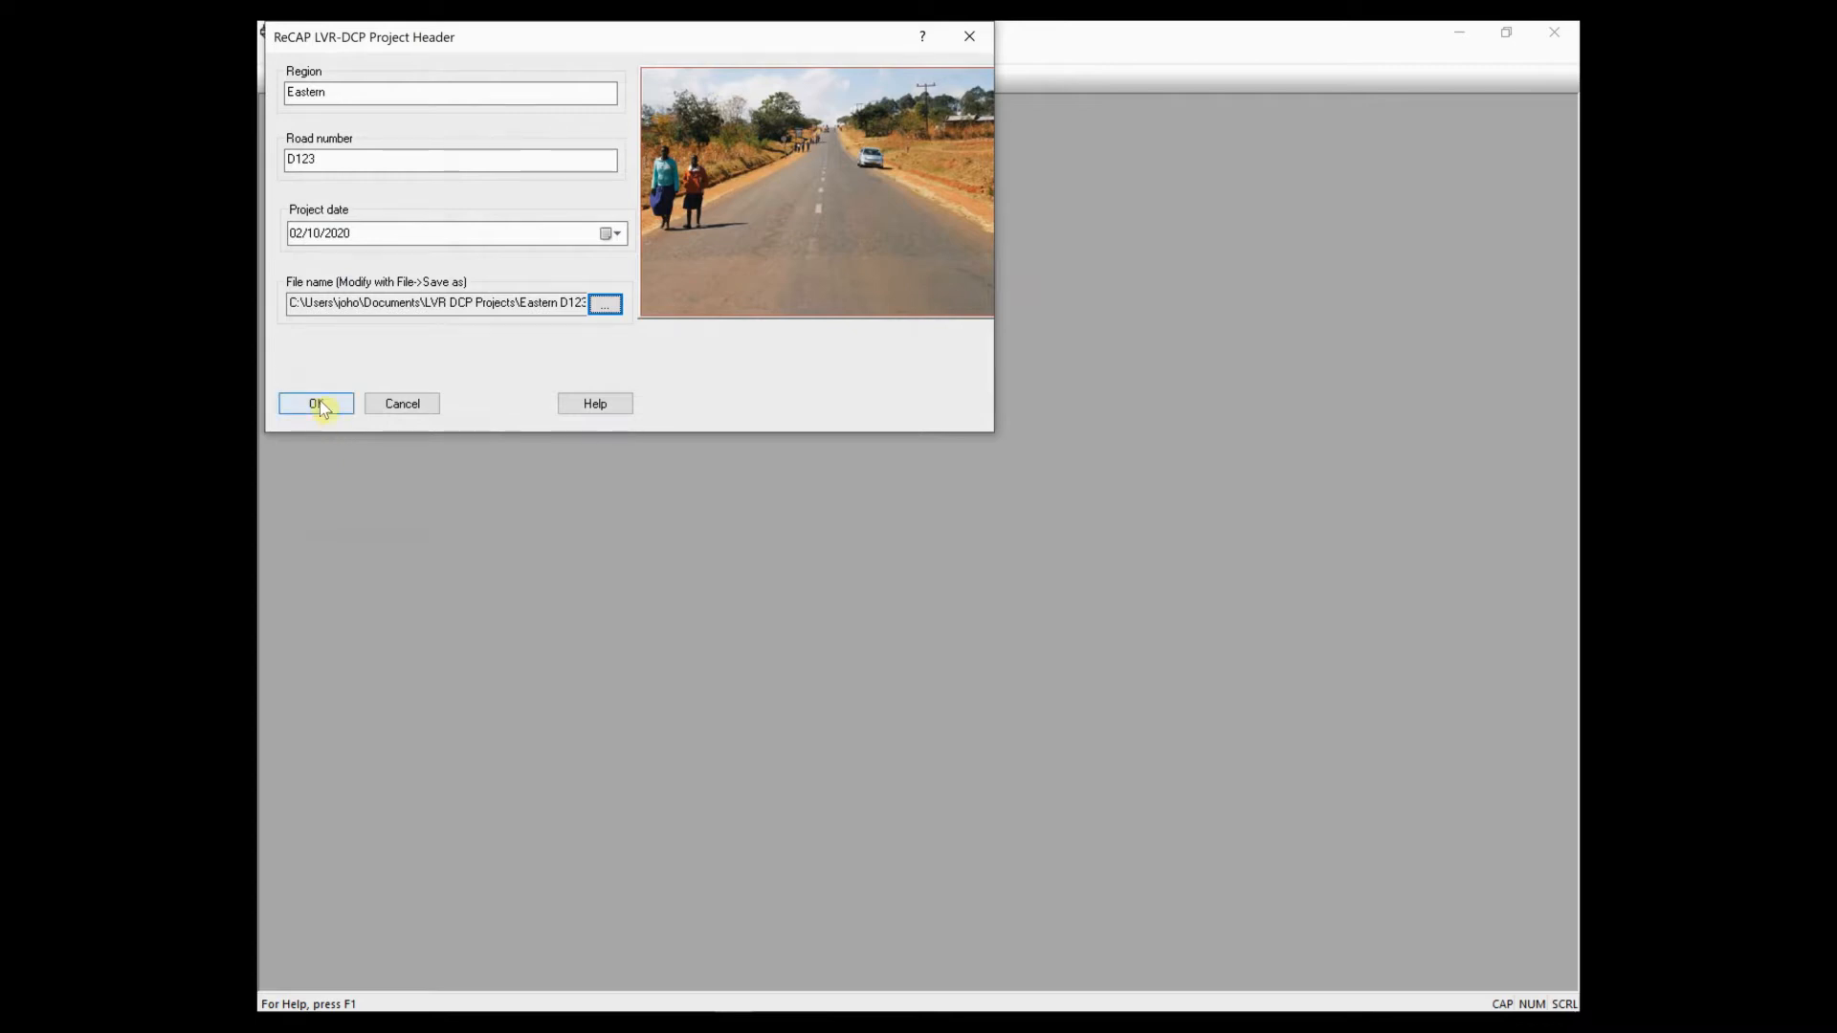
pyautogui.click(318, 405)
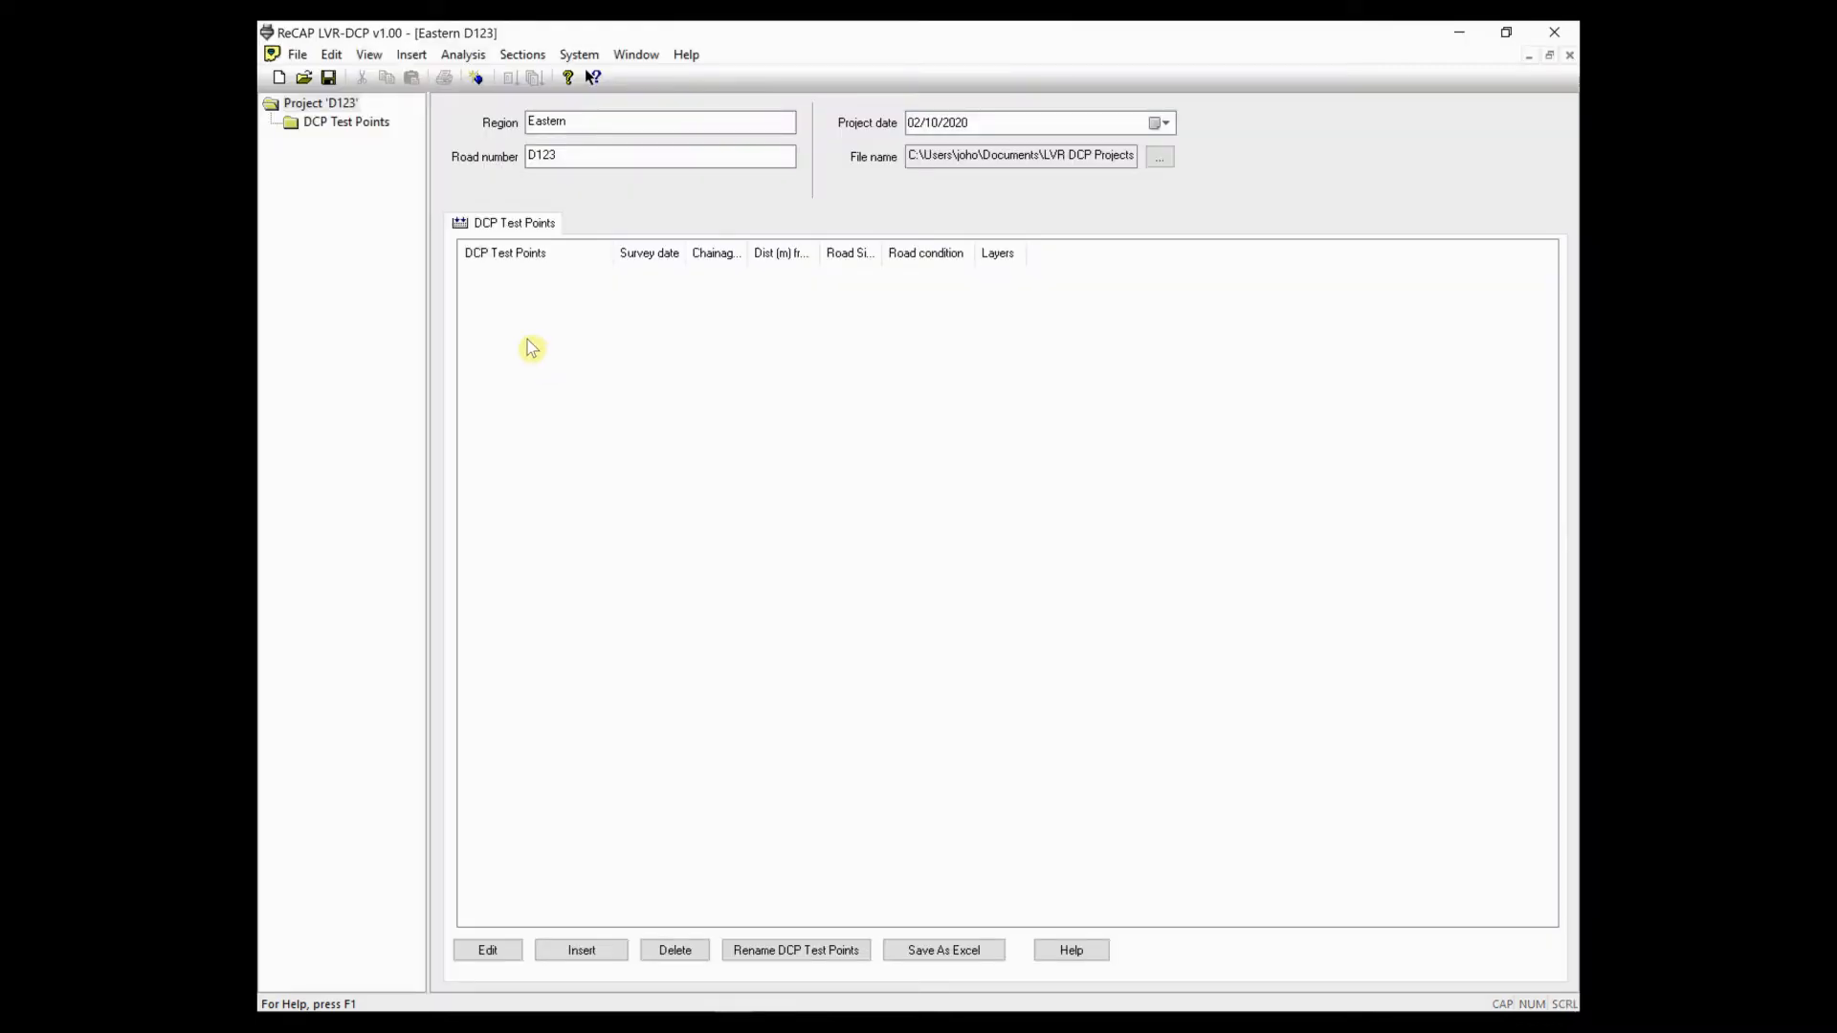
pyautogui.click(414, 56)
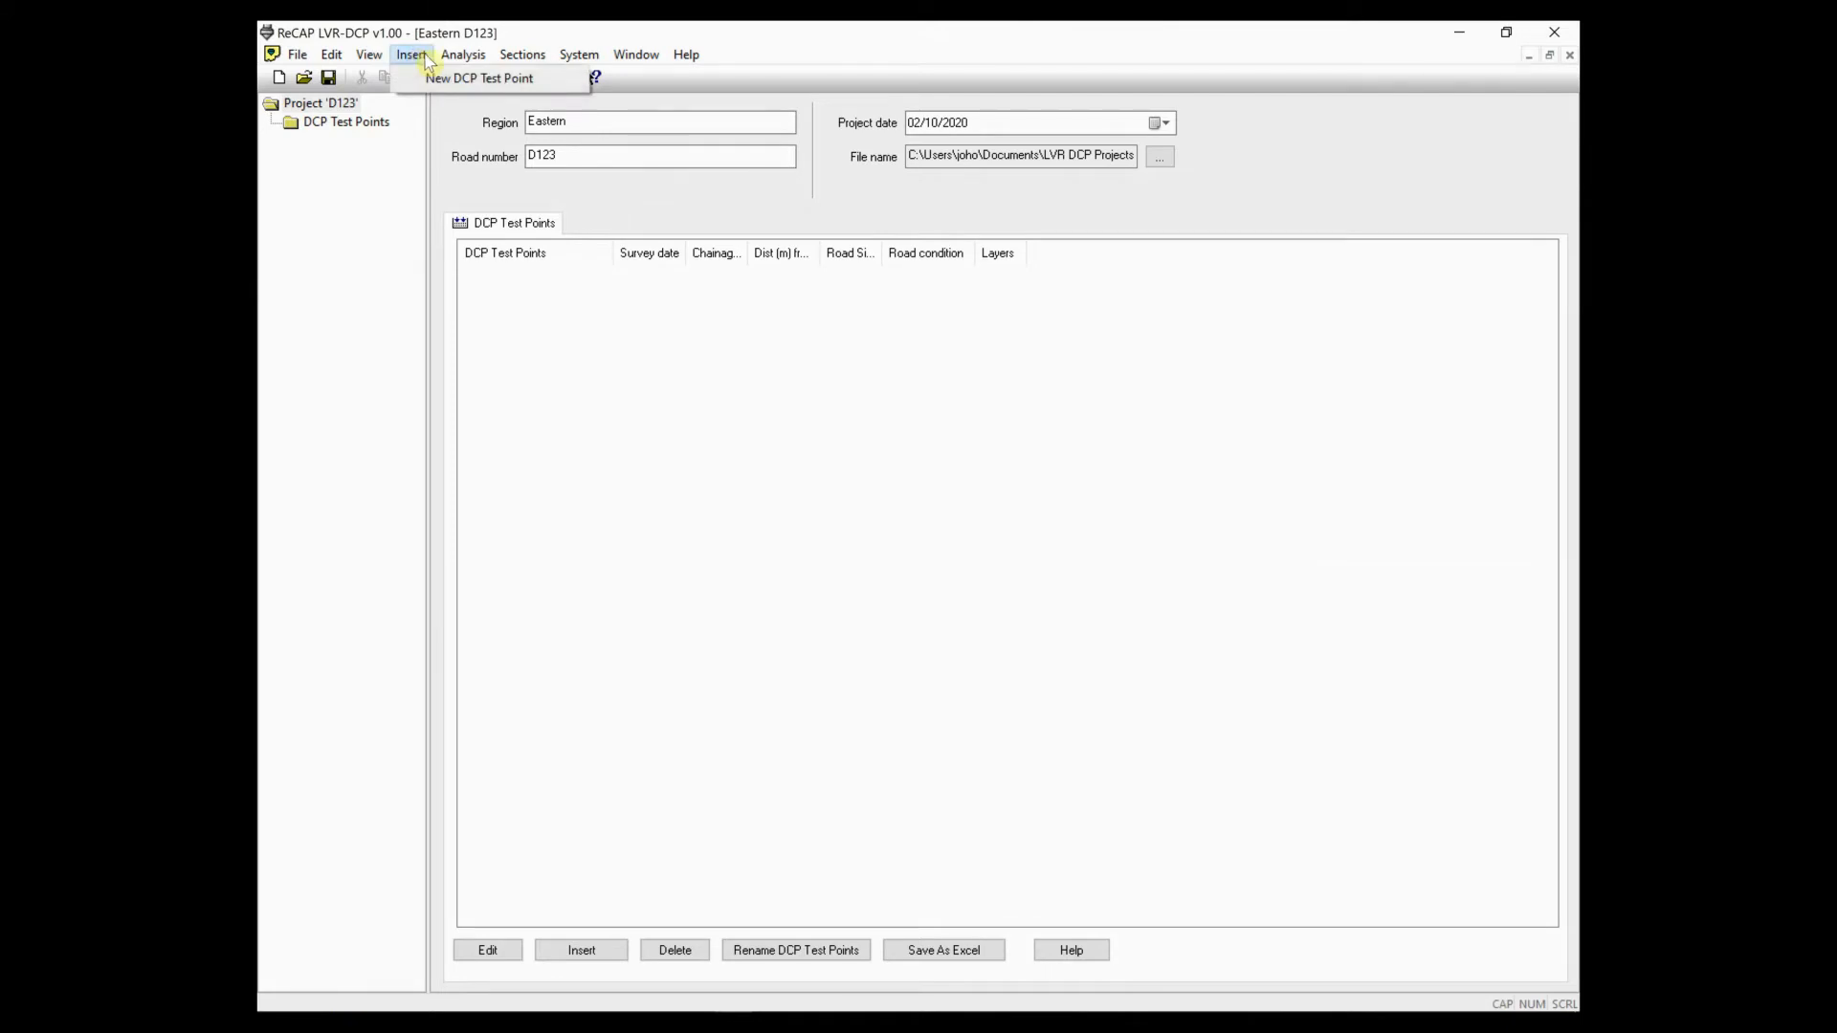
pyautogui.moveTo(454, 61)
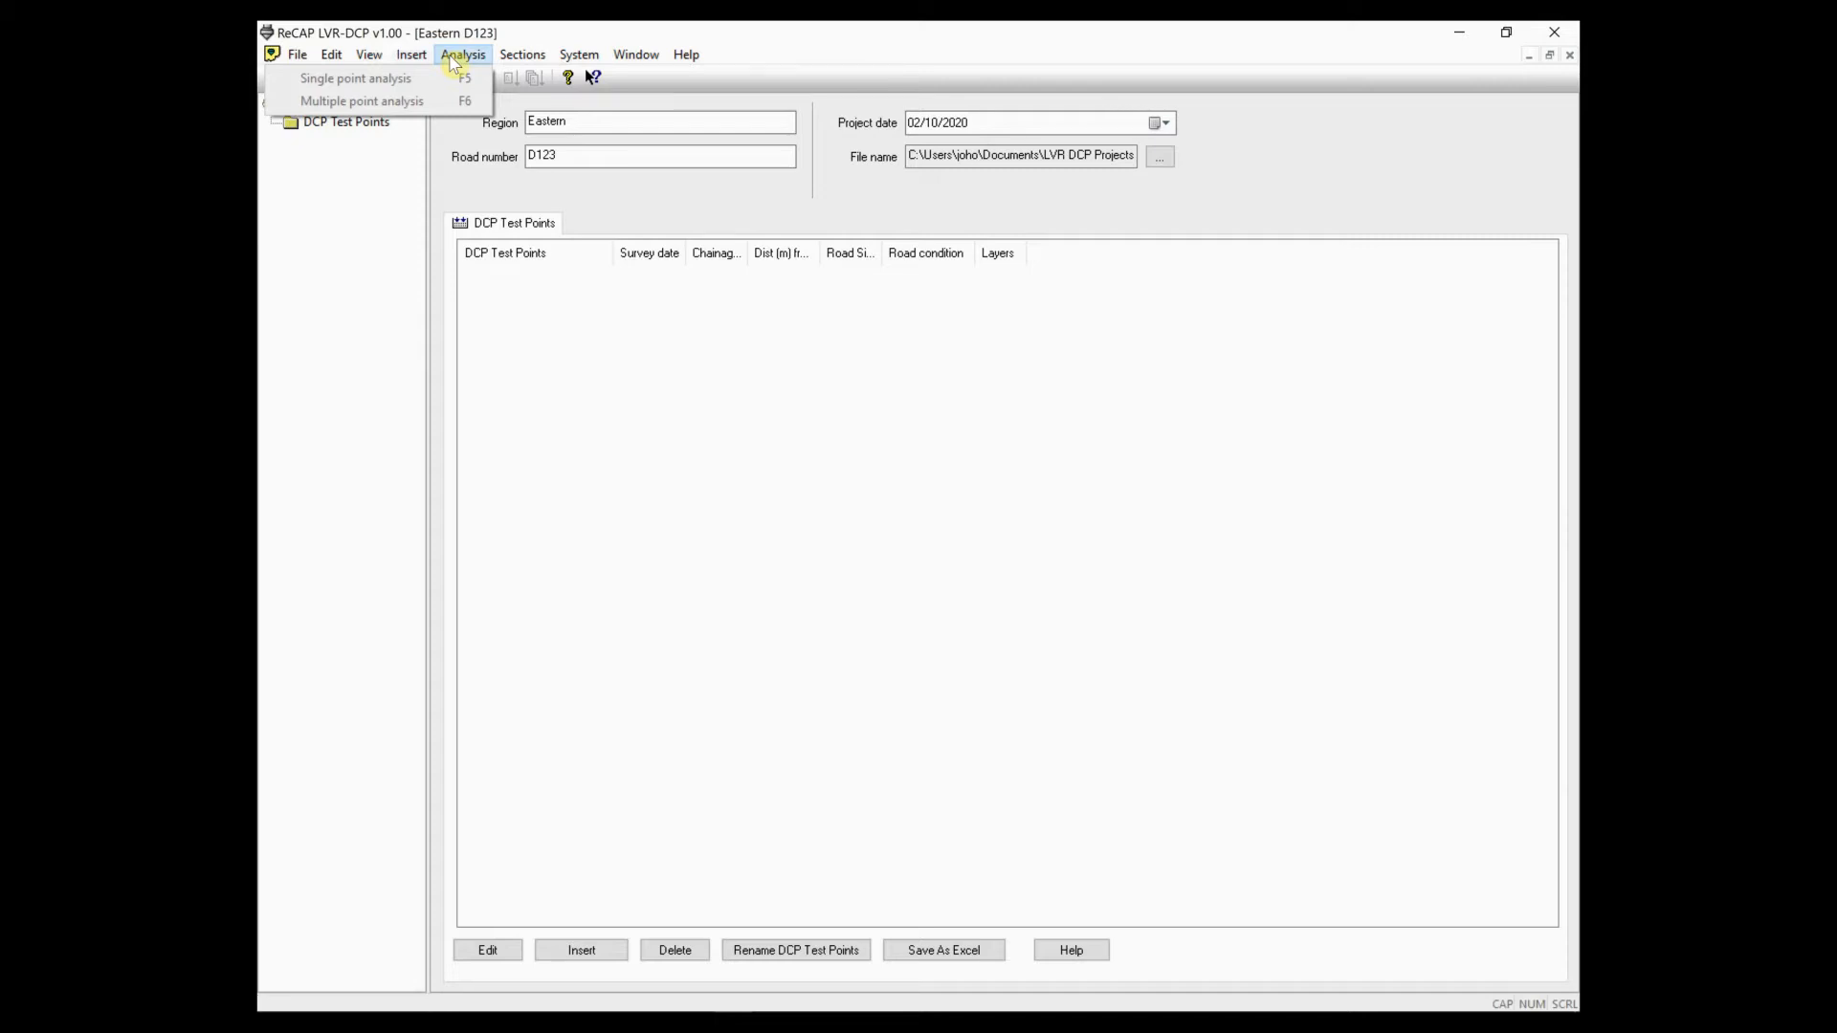
pyautogui.moveTo(510, 64)
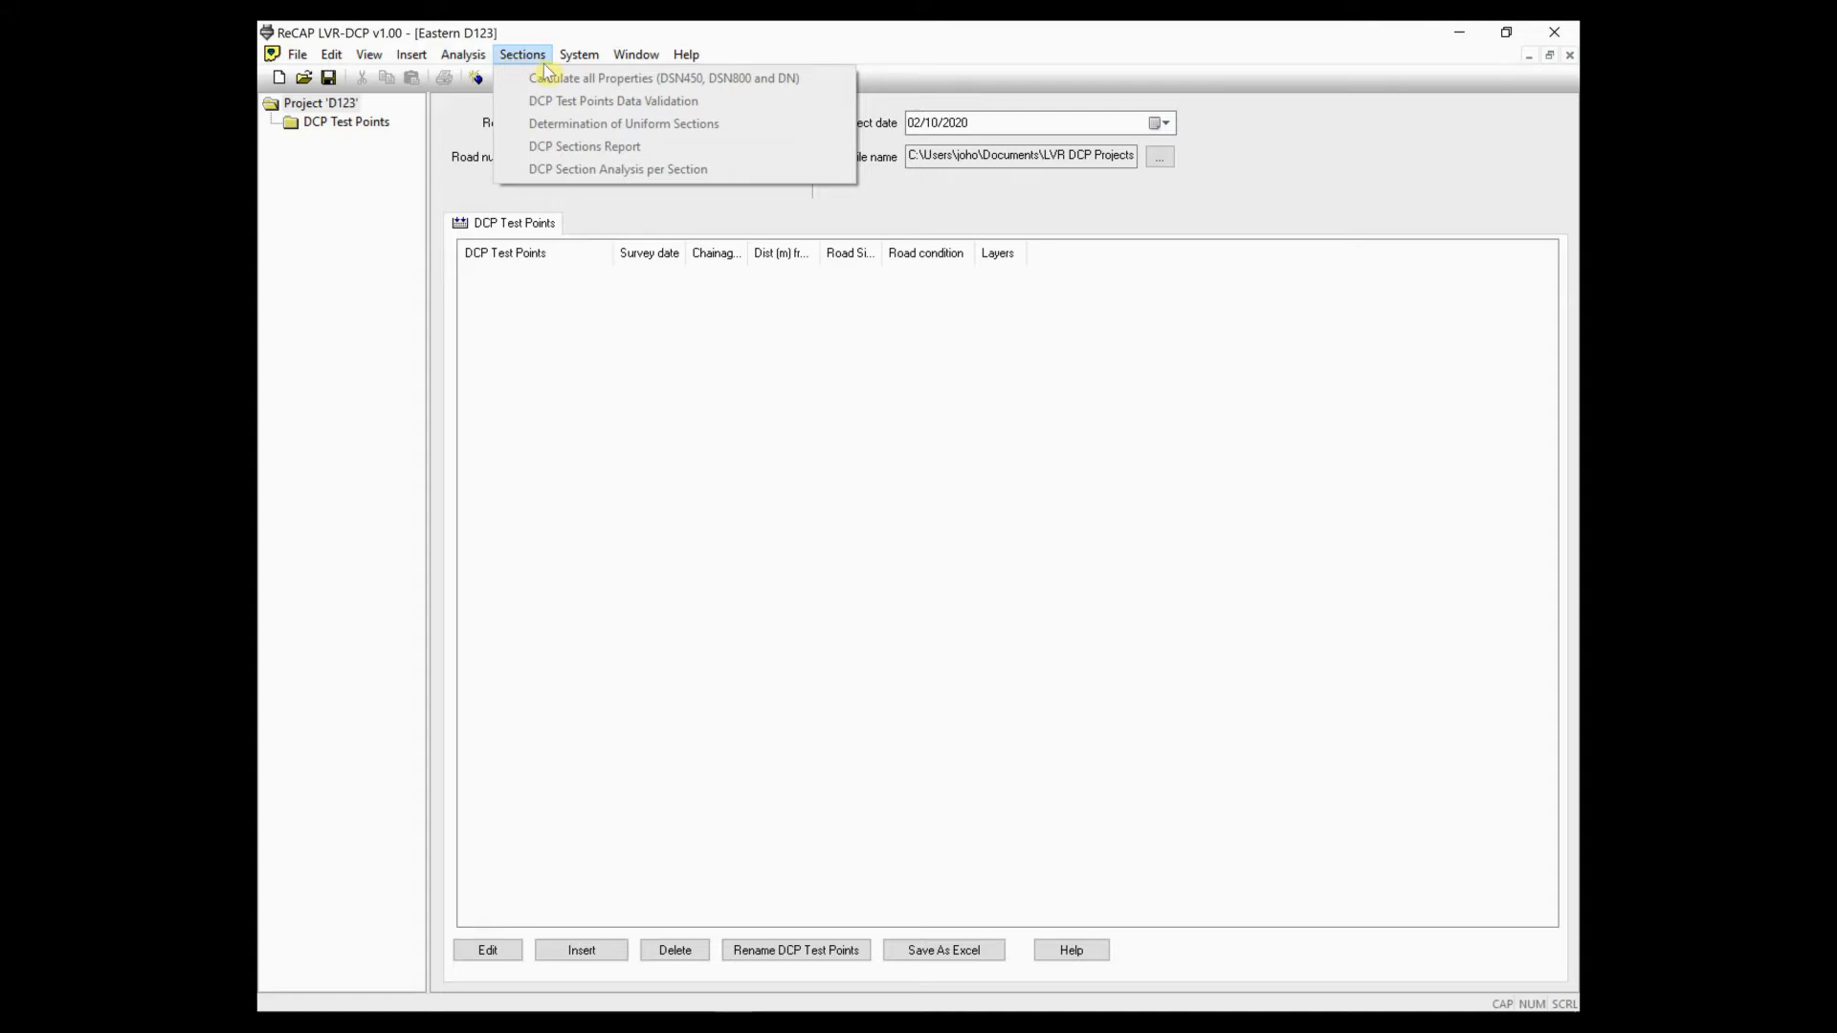
pyautogui.click(623, 375)
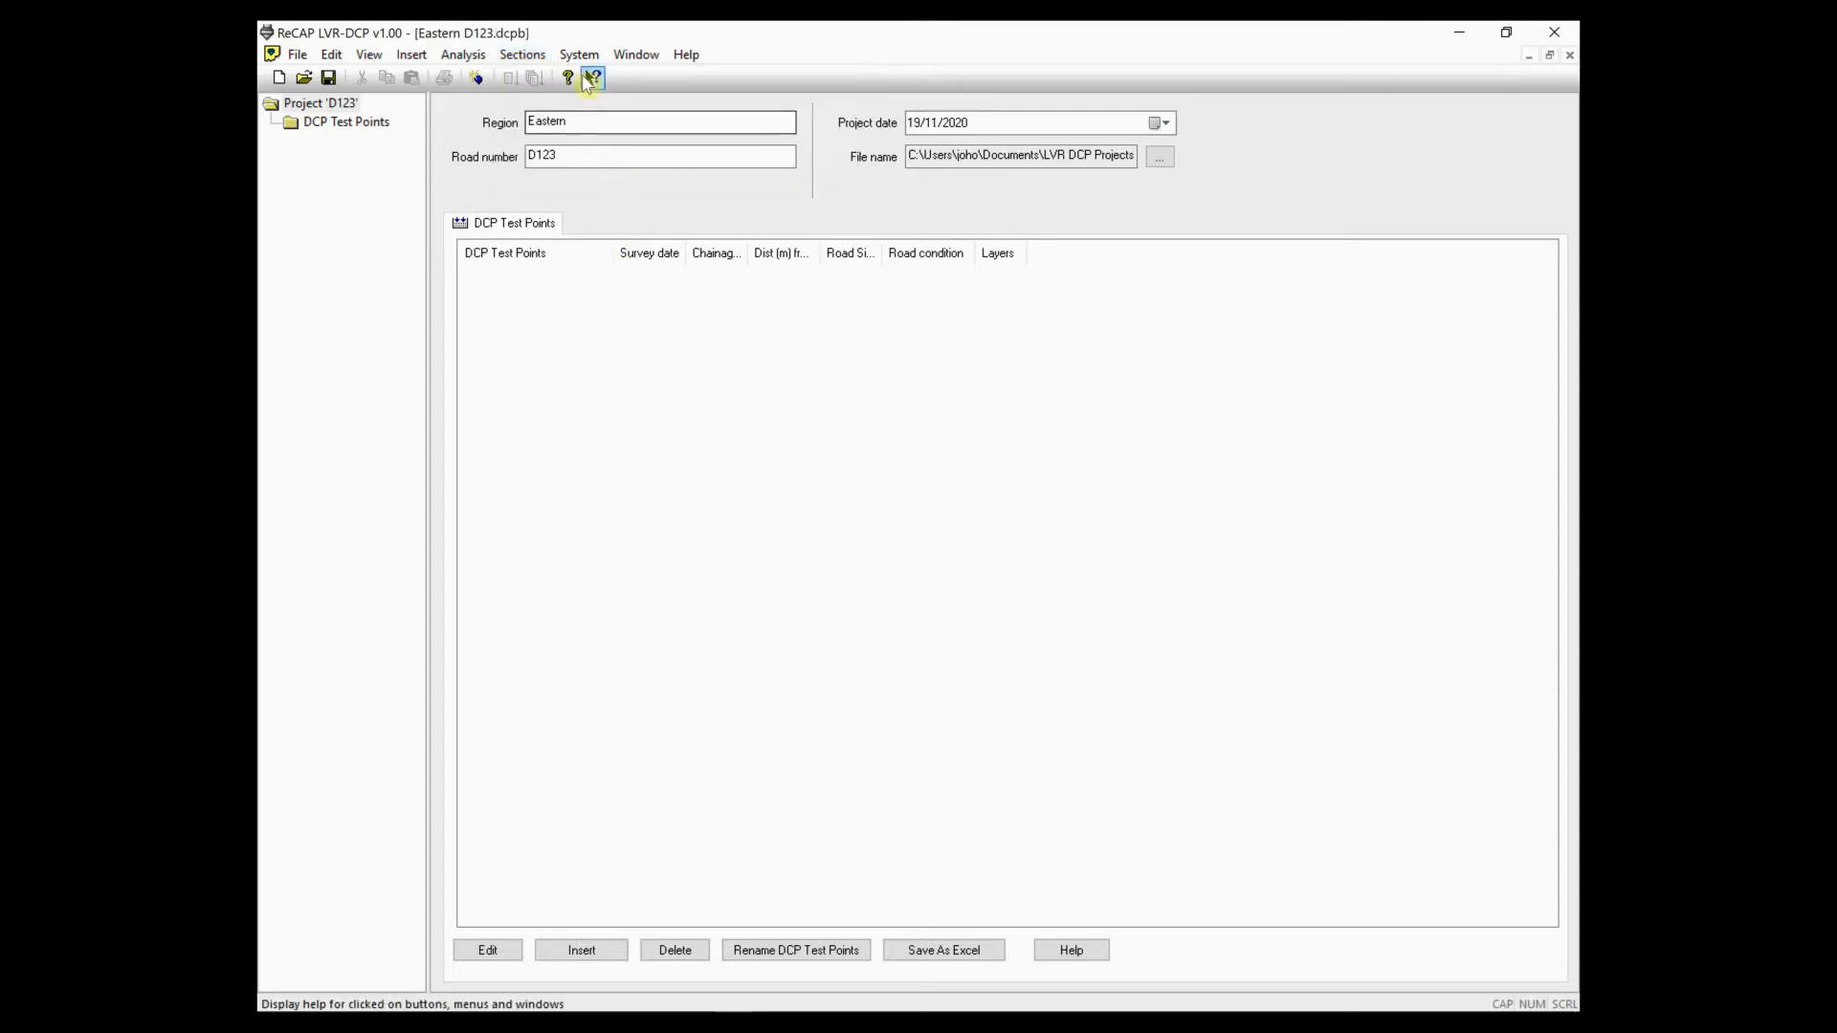
# - Turn on the percentiles/reliability level option in the DCP system settings
pyautogui.click(578, 54)
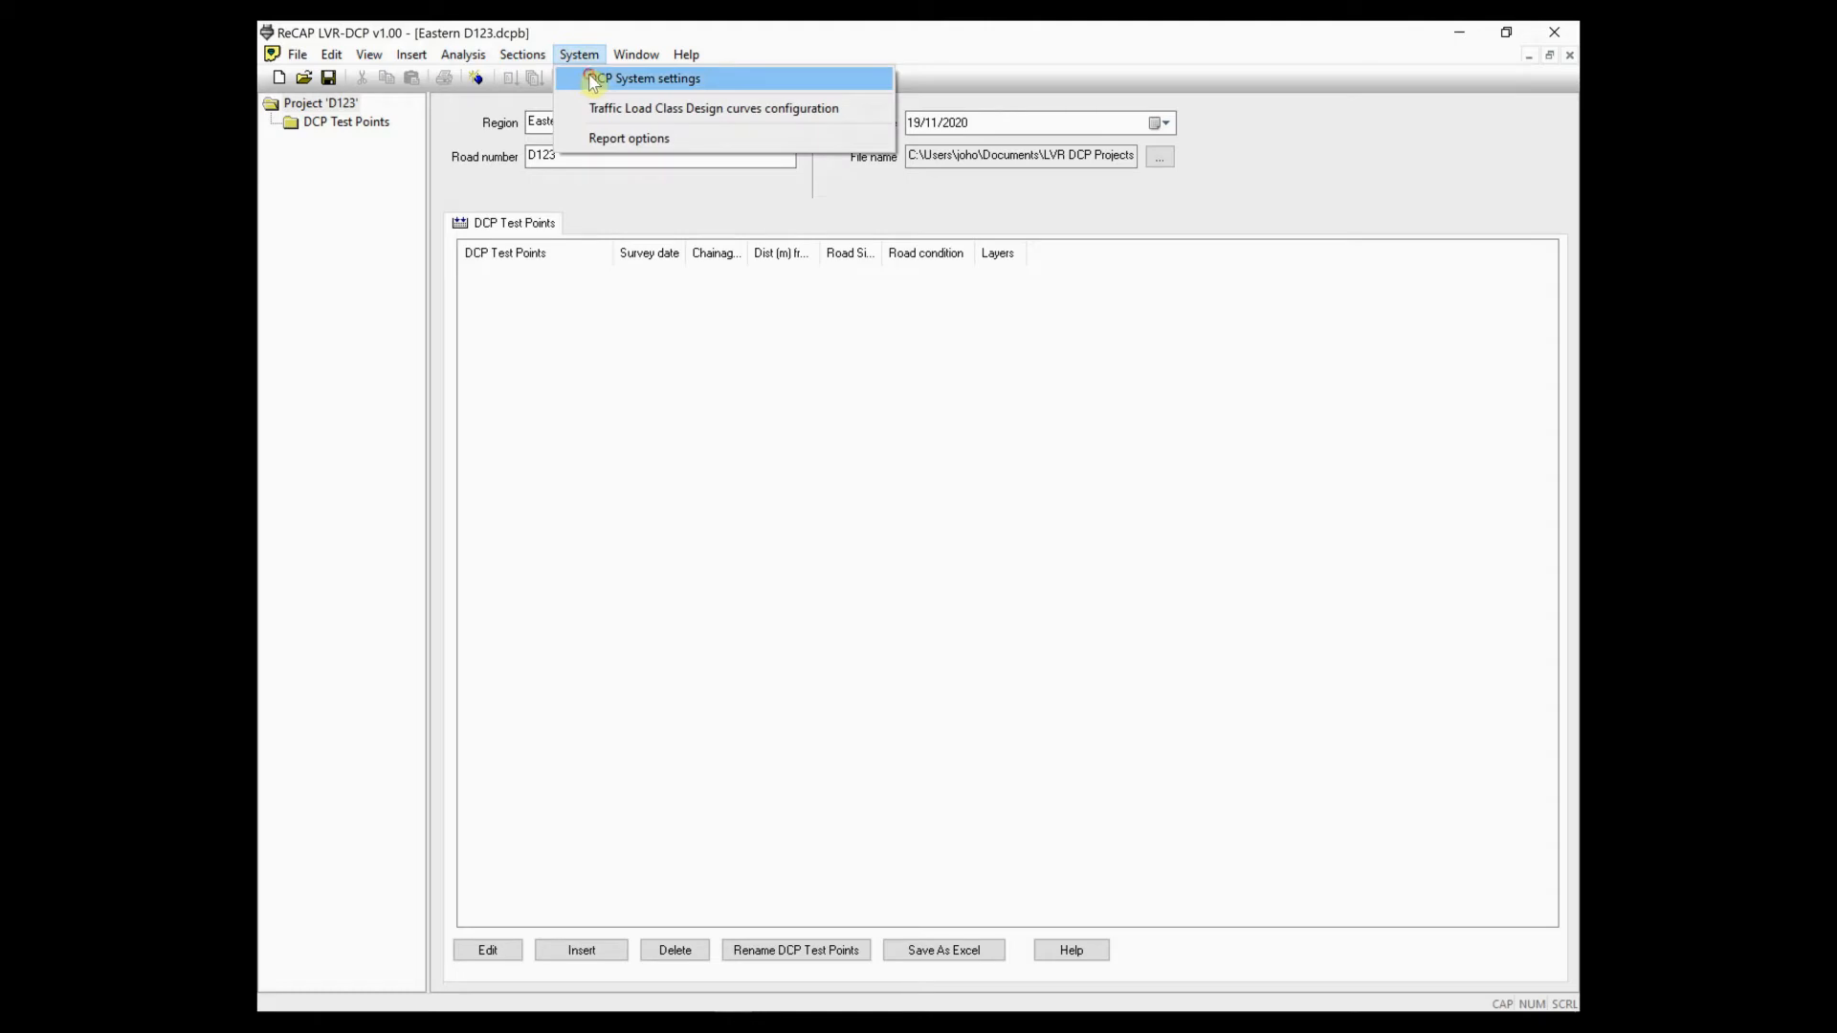
pyautogui.click(594, 83)
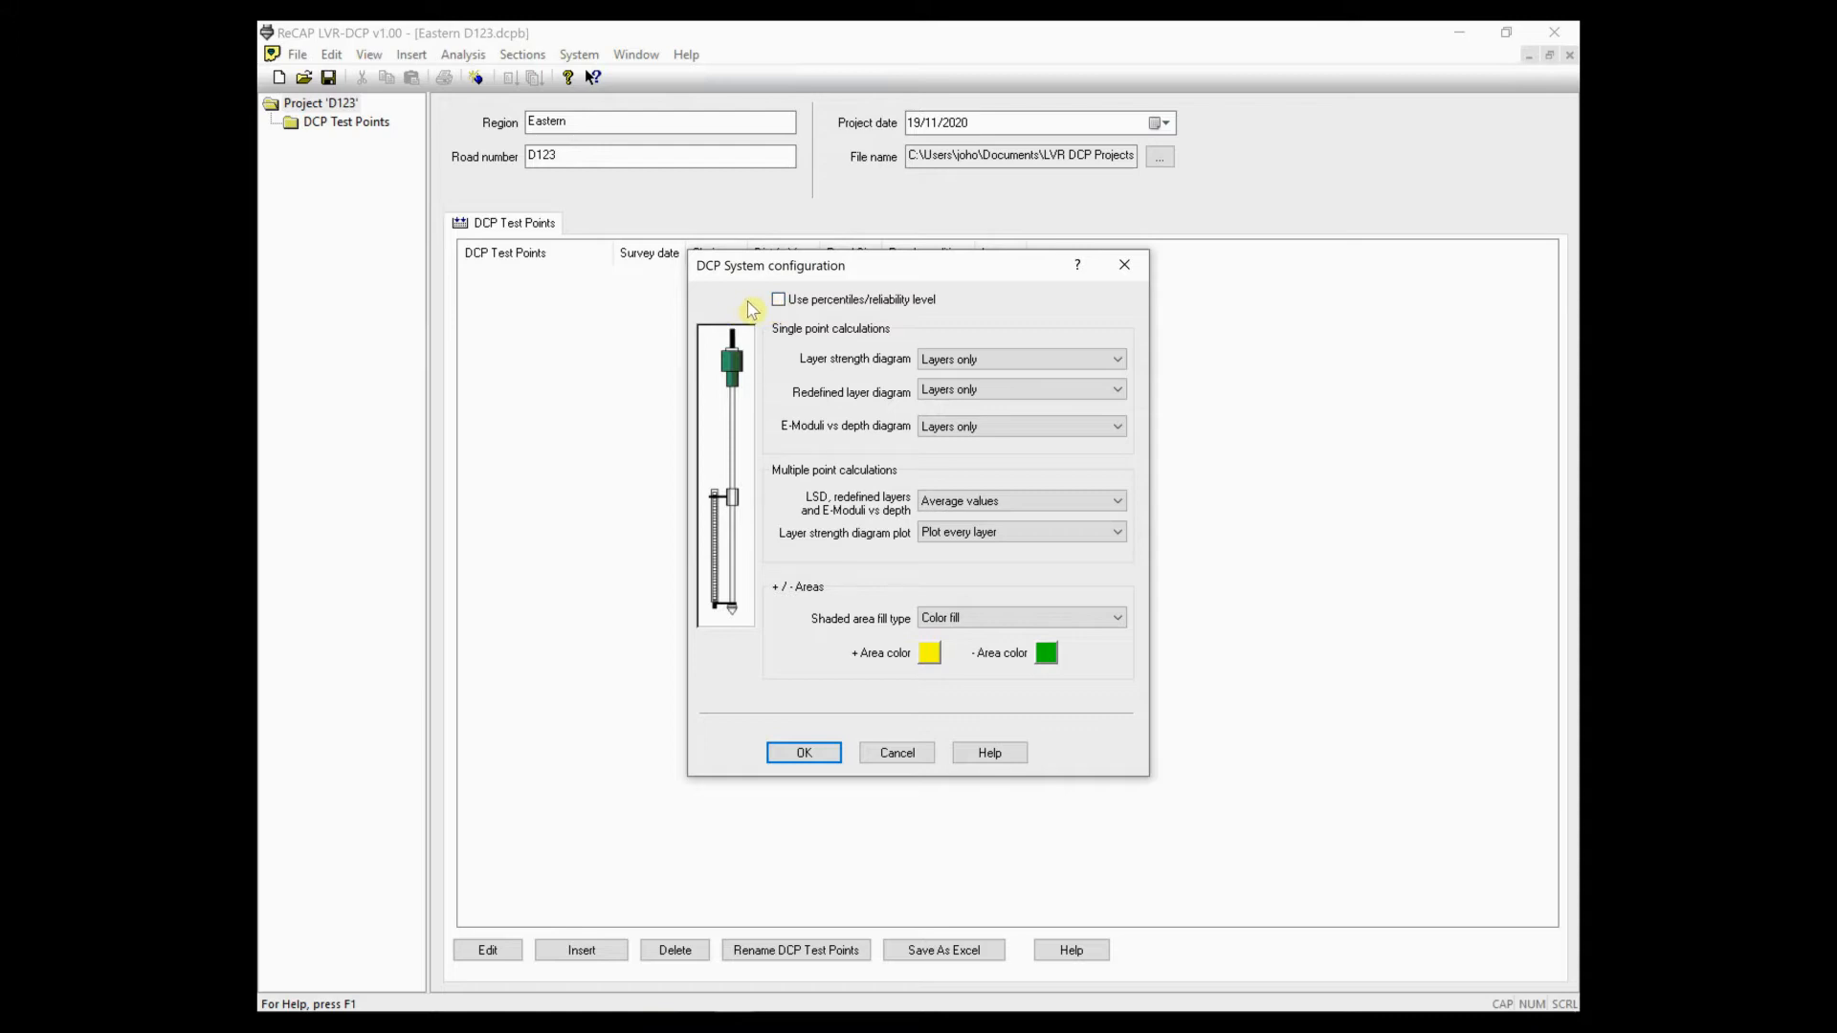
pyautogui.click(779, 300)
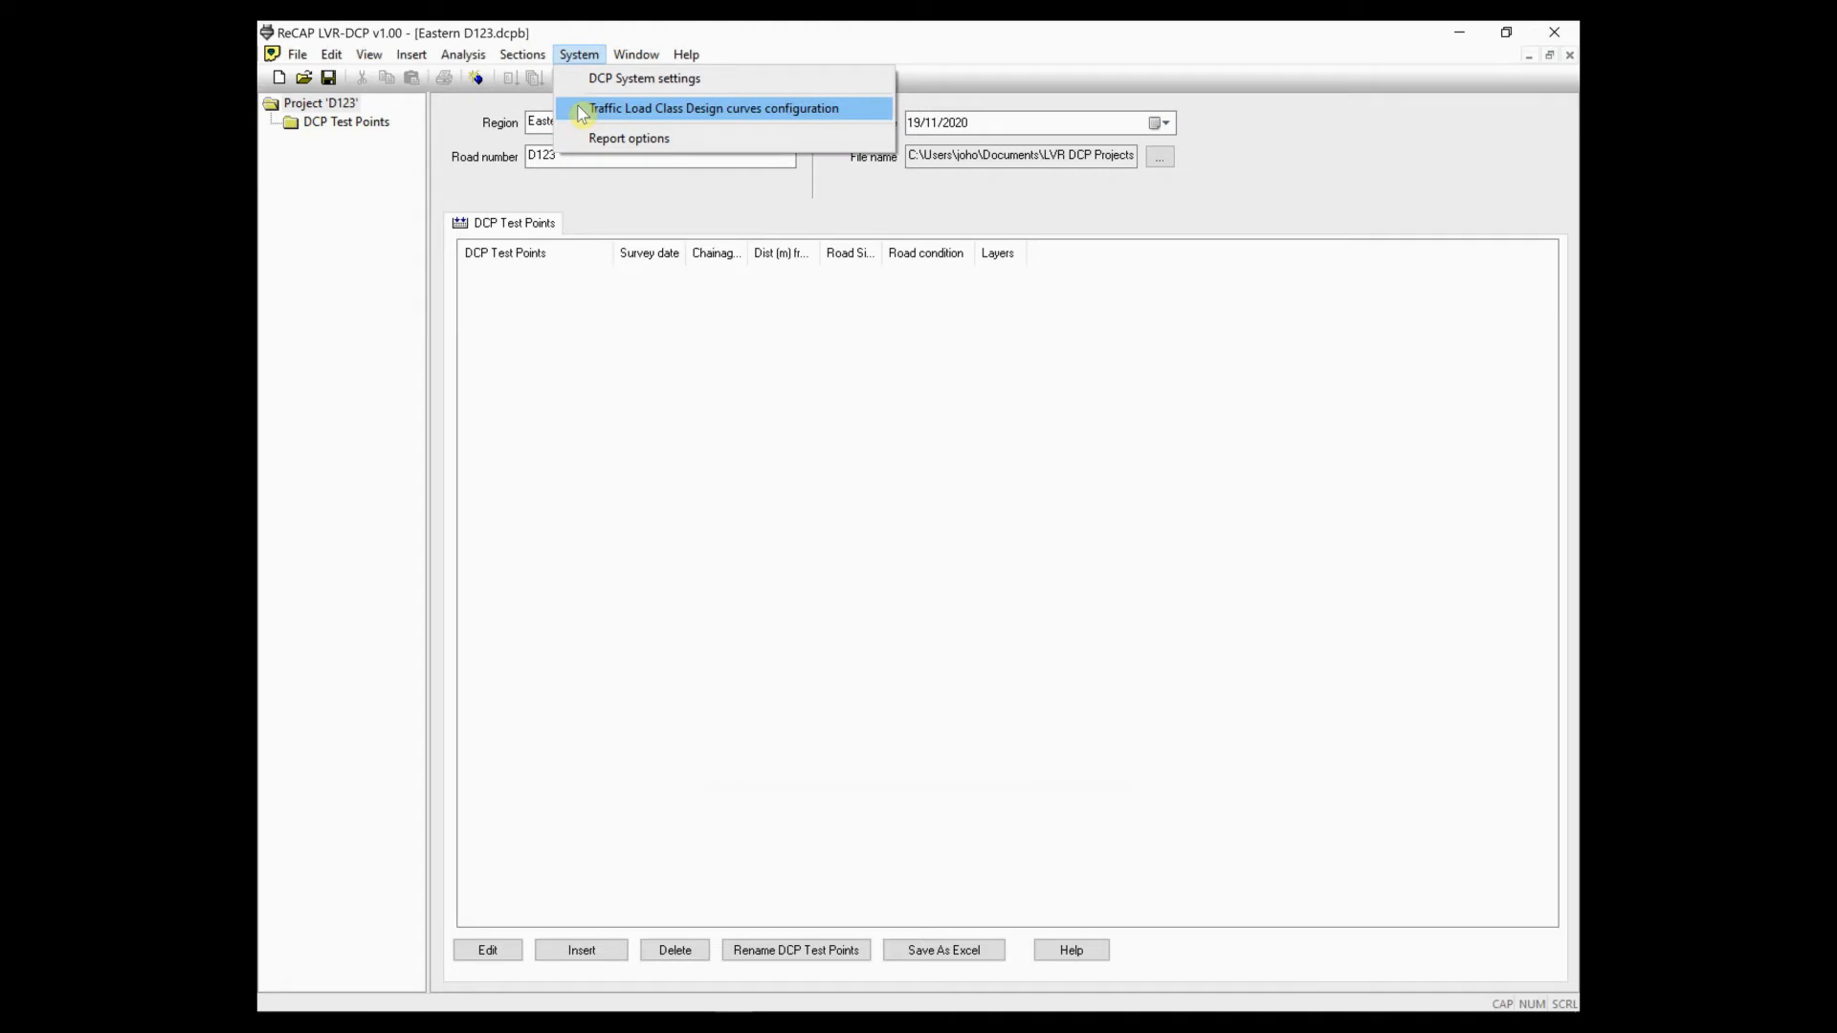
# - Review the Traffic Load Class design curves, select the User defined 1 curve and accept the configuration
pyautogui.click(583, 111)
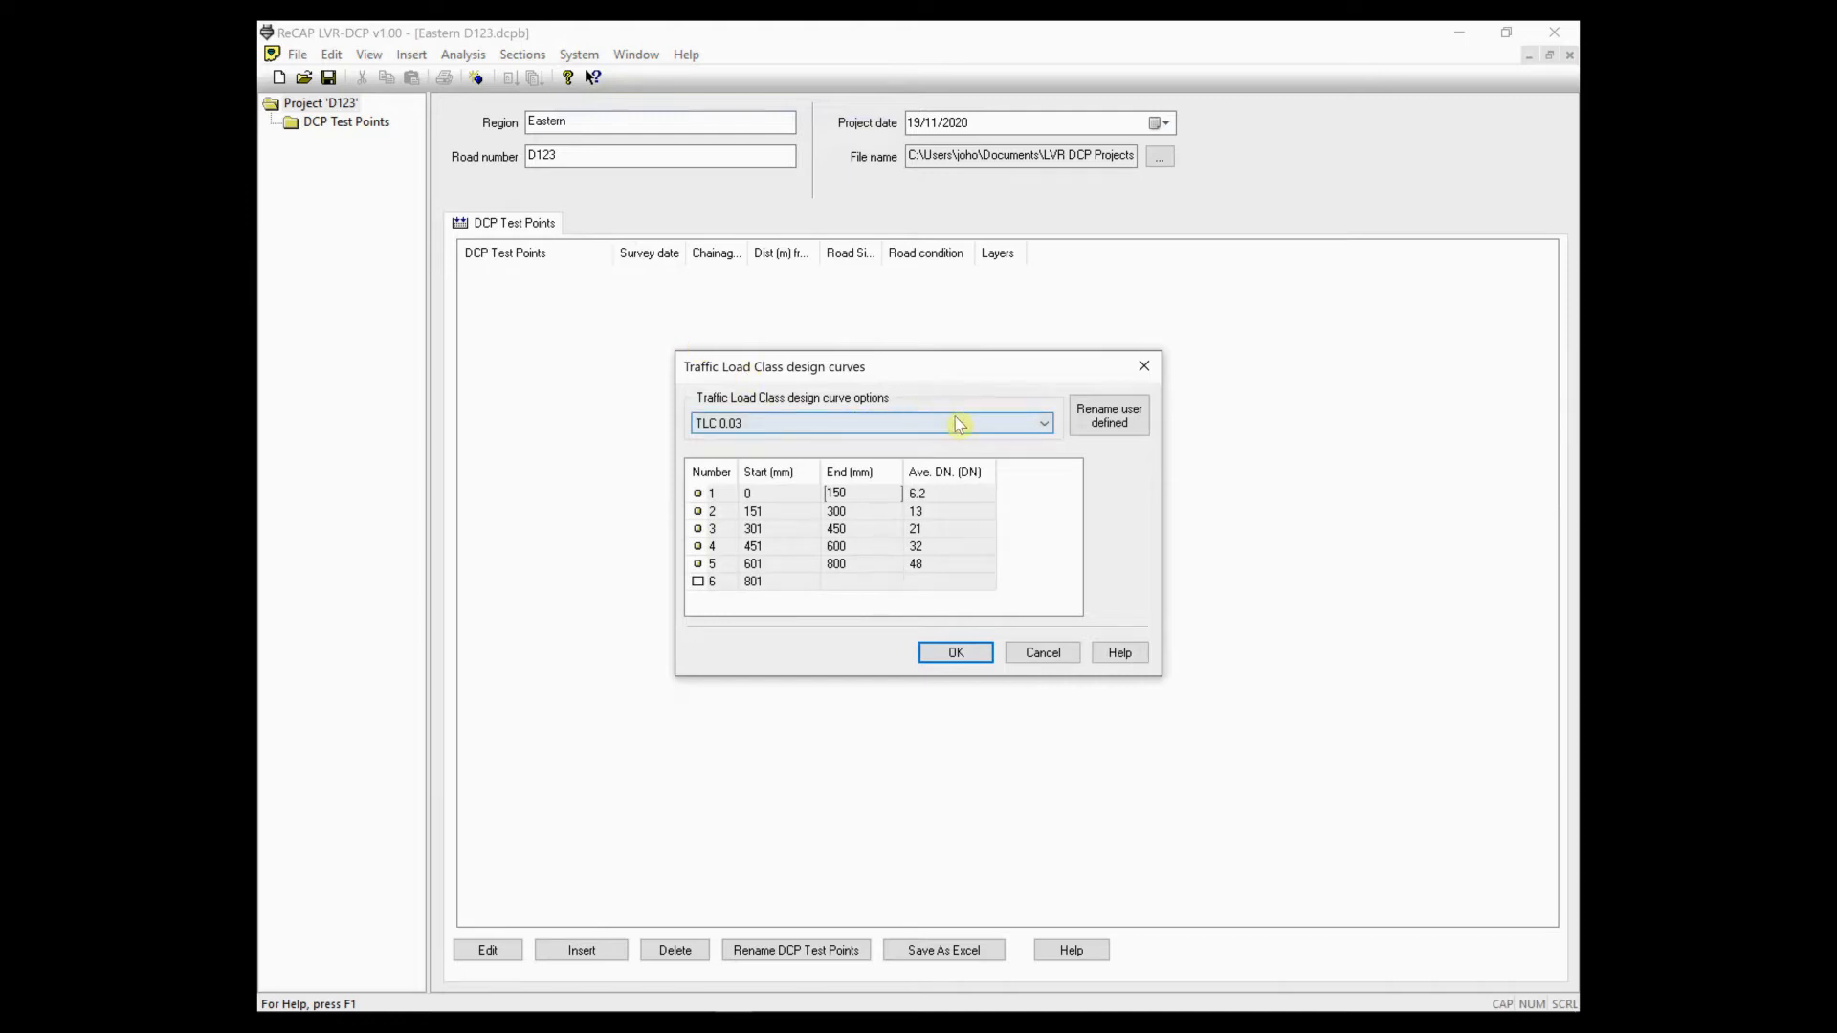
pyautogui.click(1044, 424)
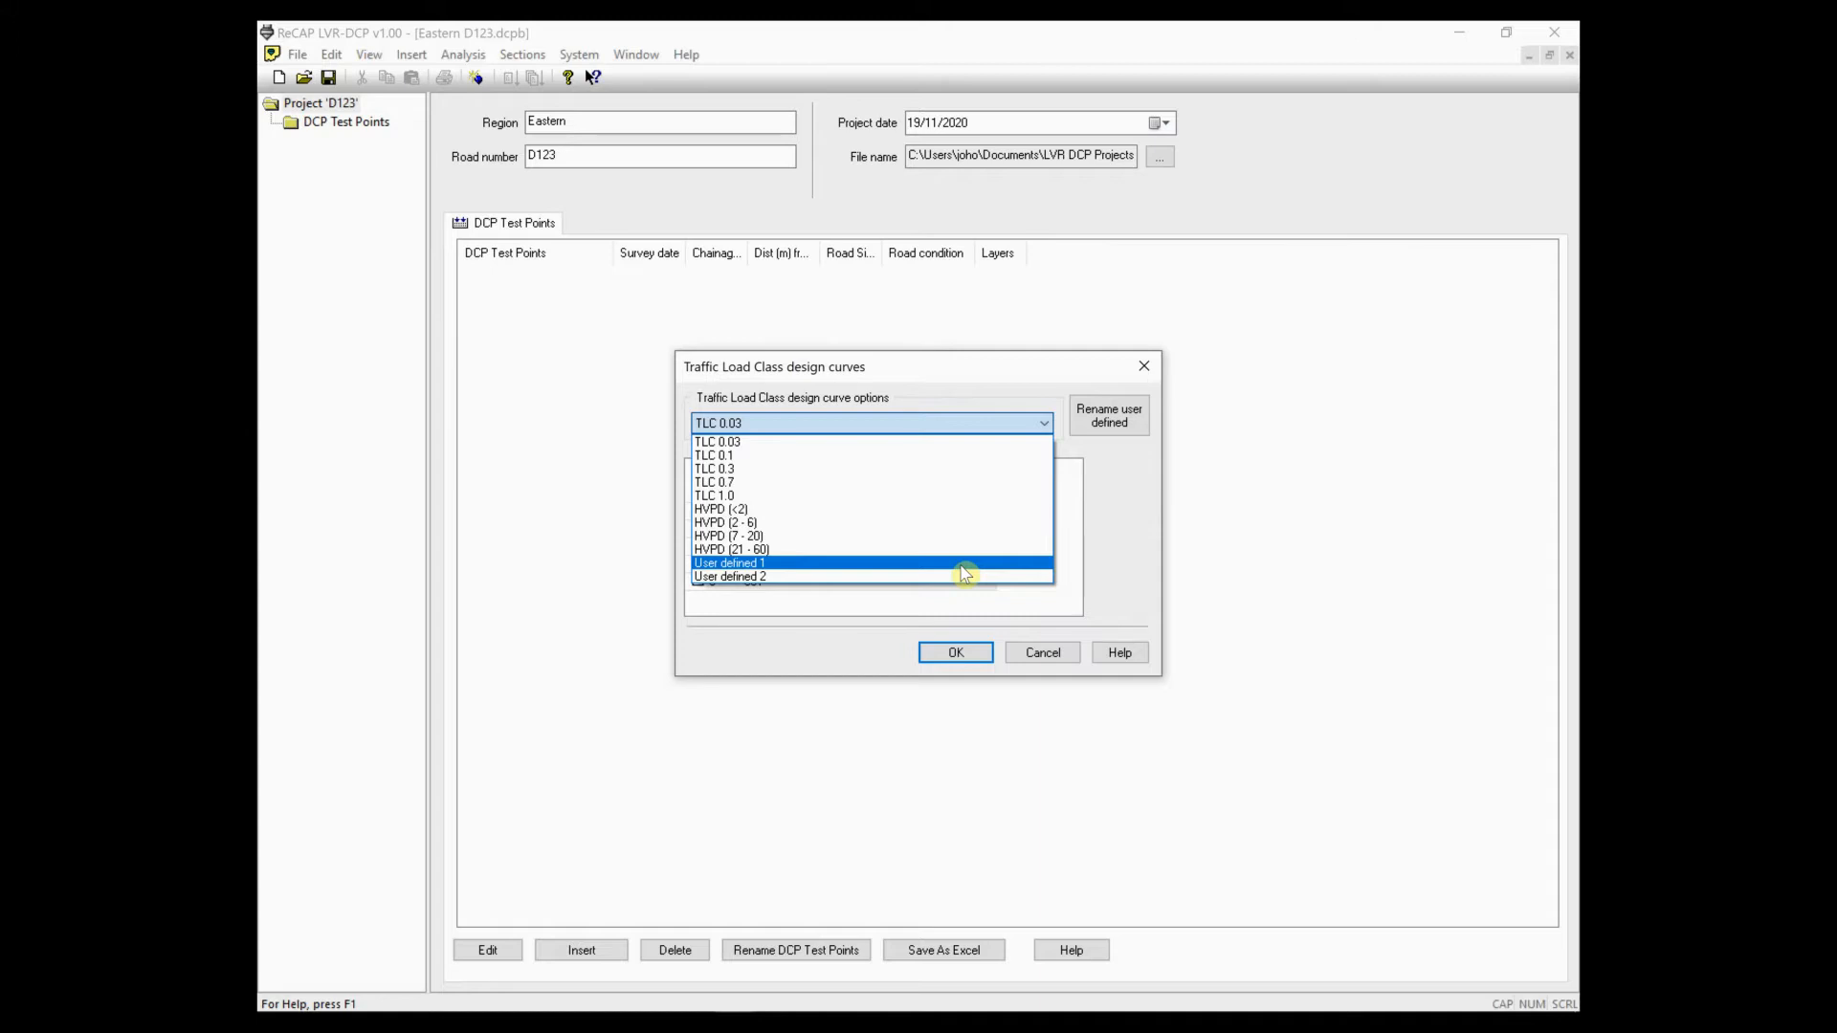
pyautogui.click(964, 565)
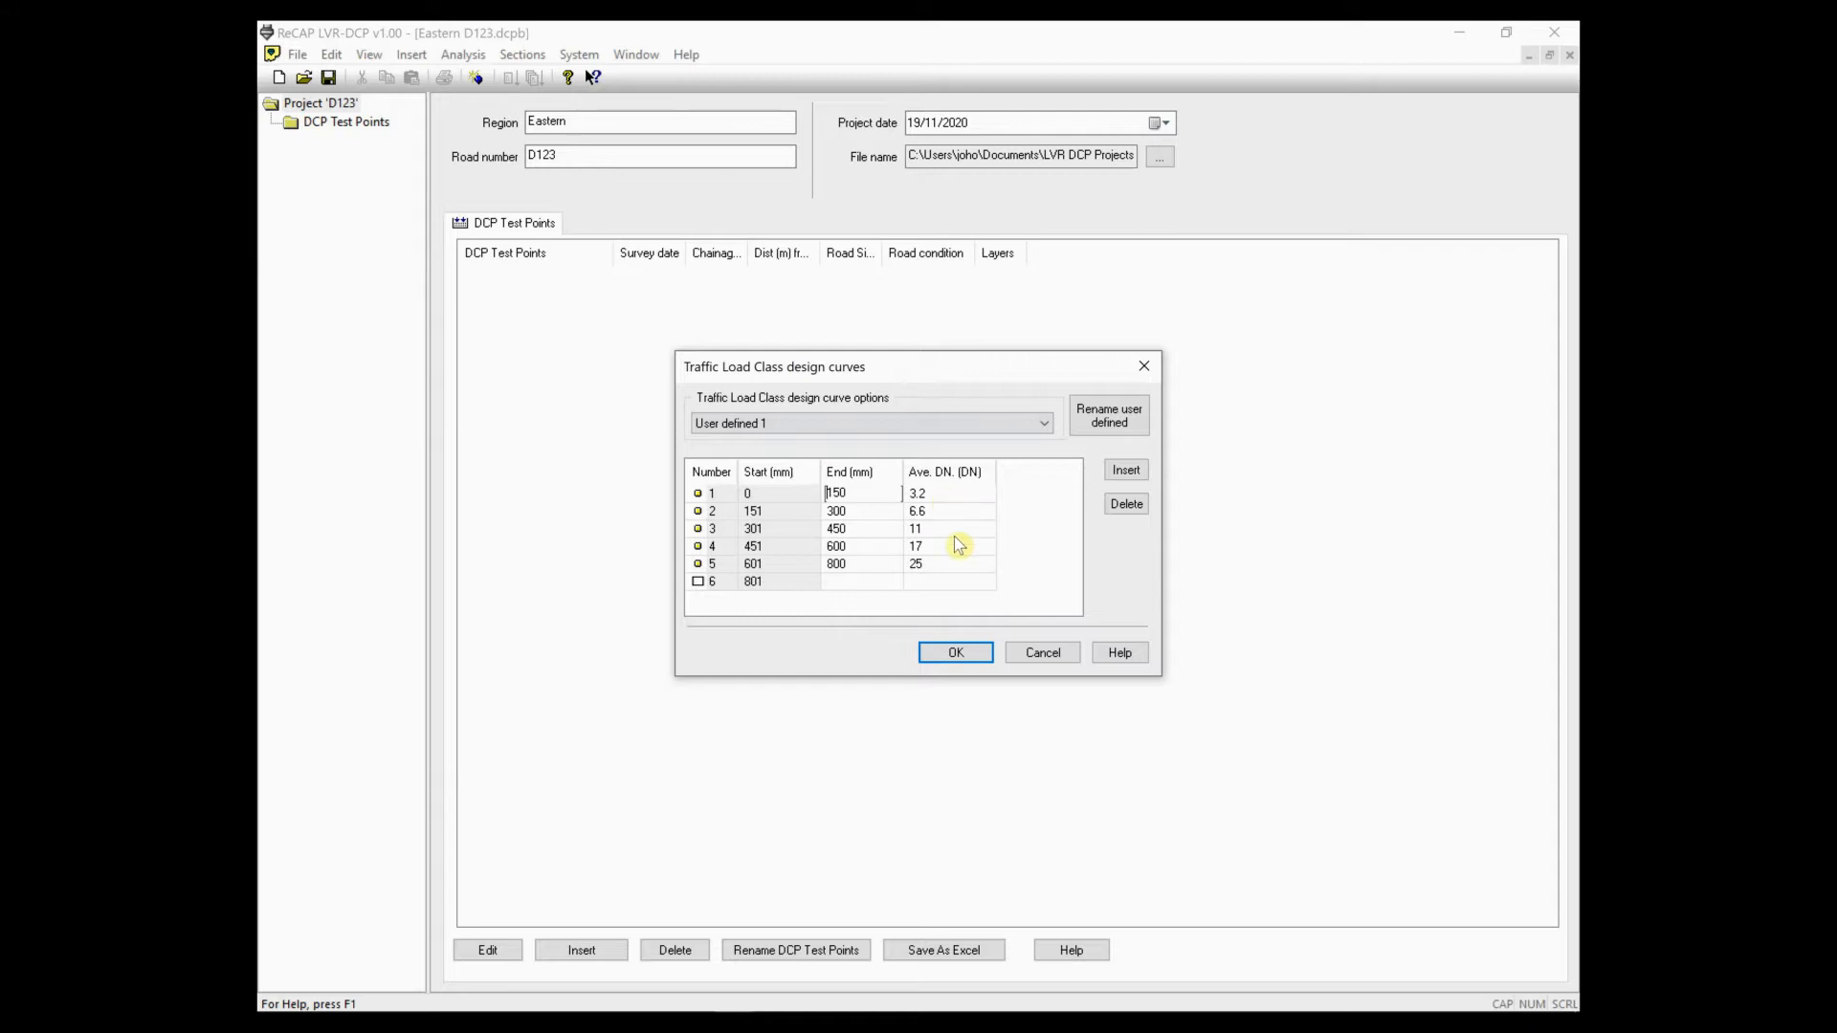
pyautogui.click(960, 656)
# - Open the system's report options
pyautogui.click(579, 54)
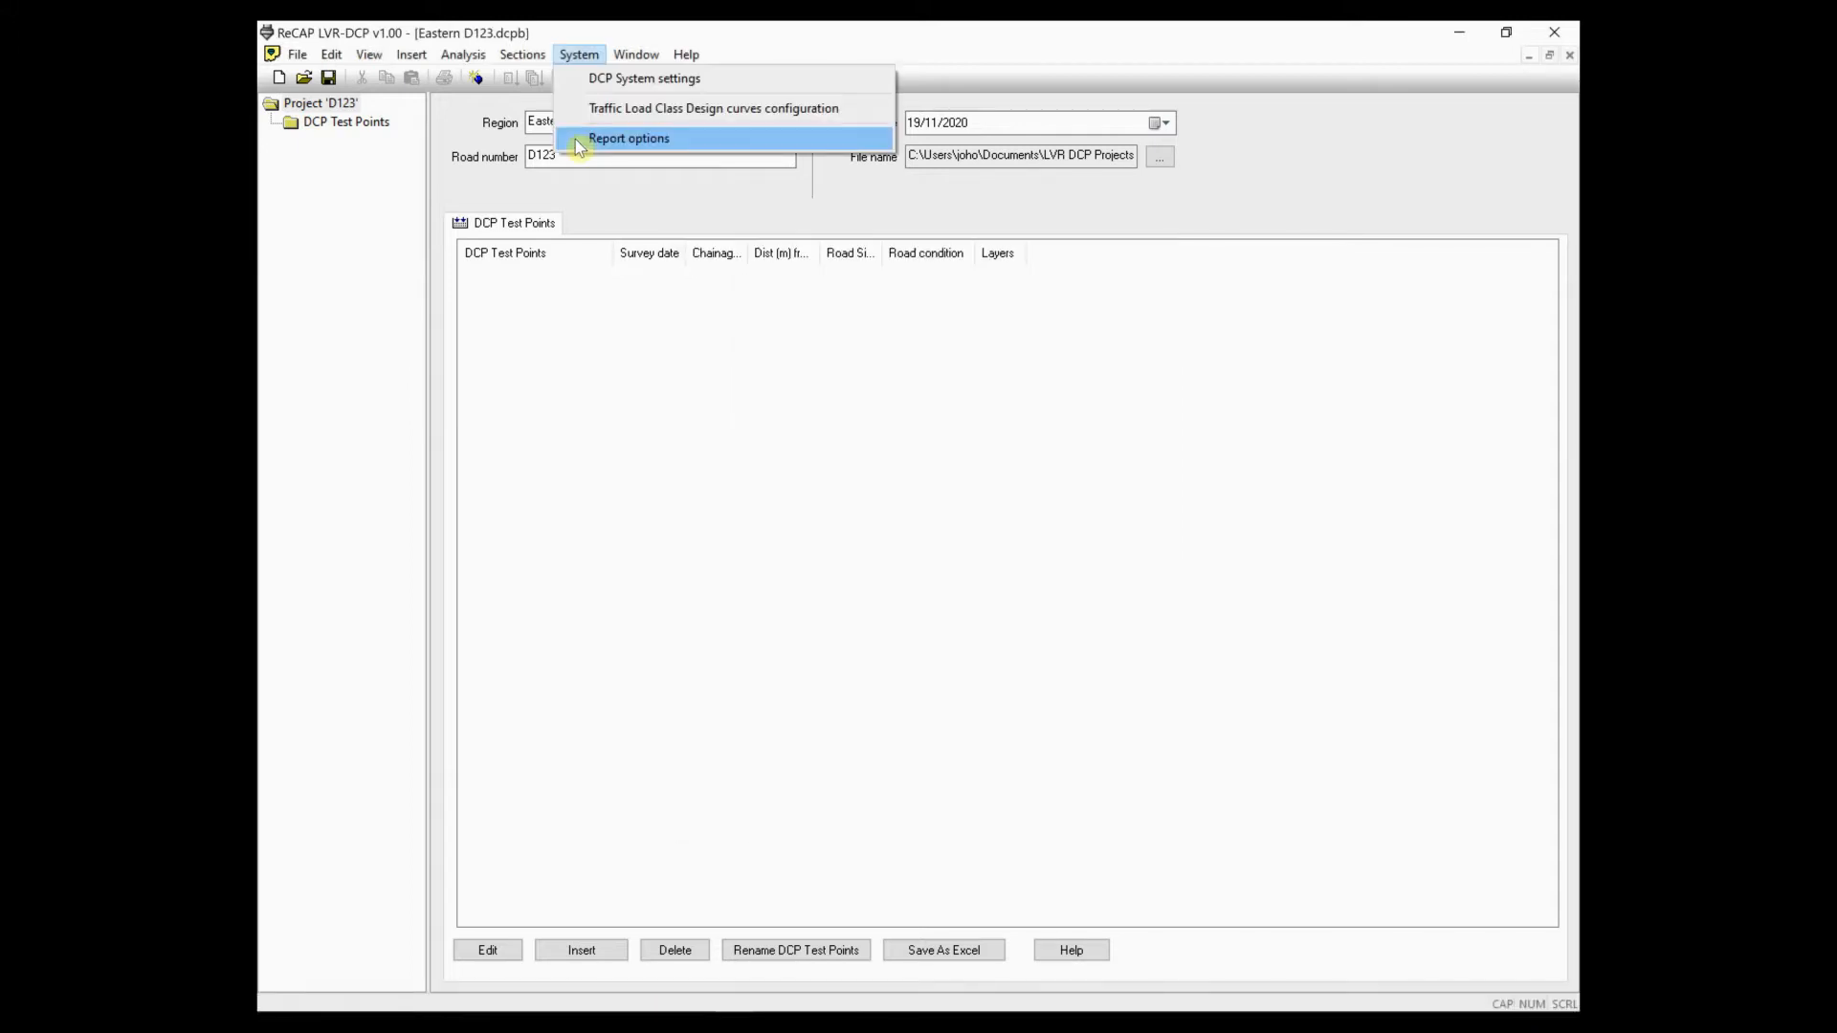
pyautogui.click(579, 142)
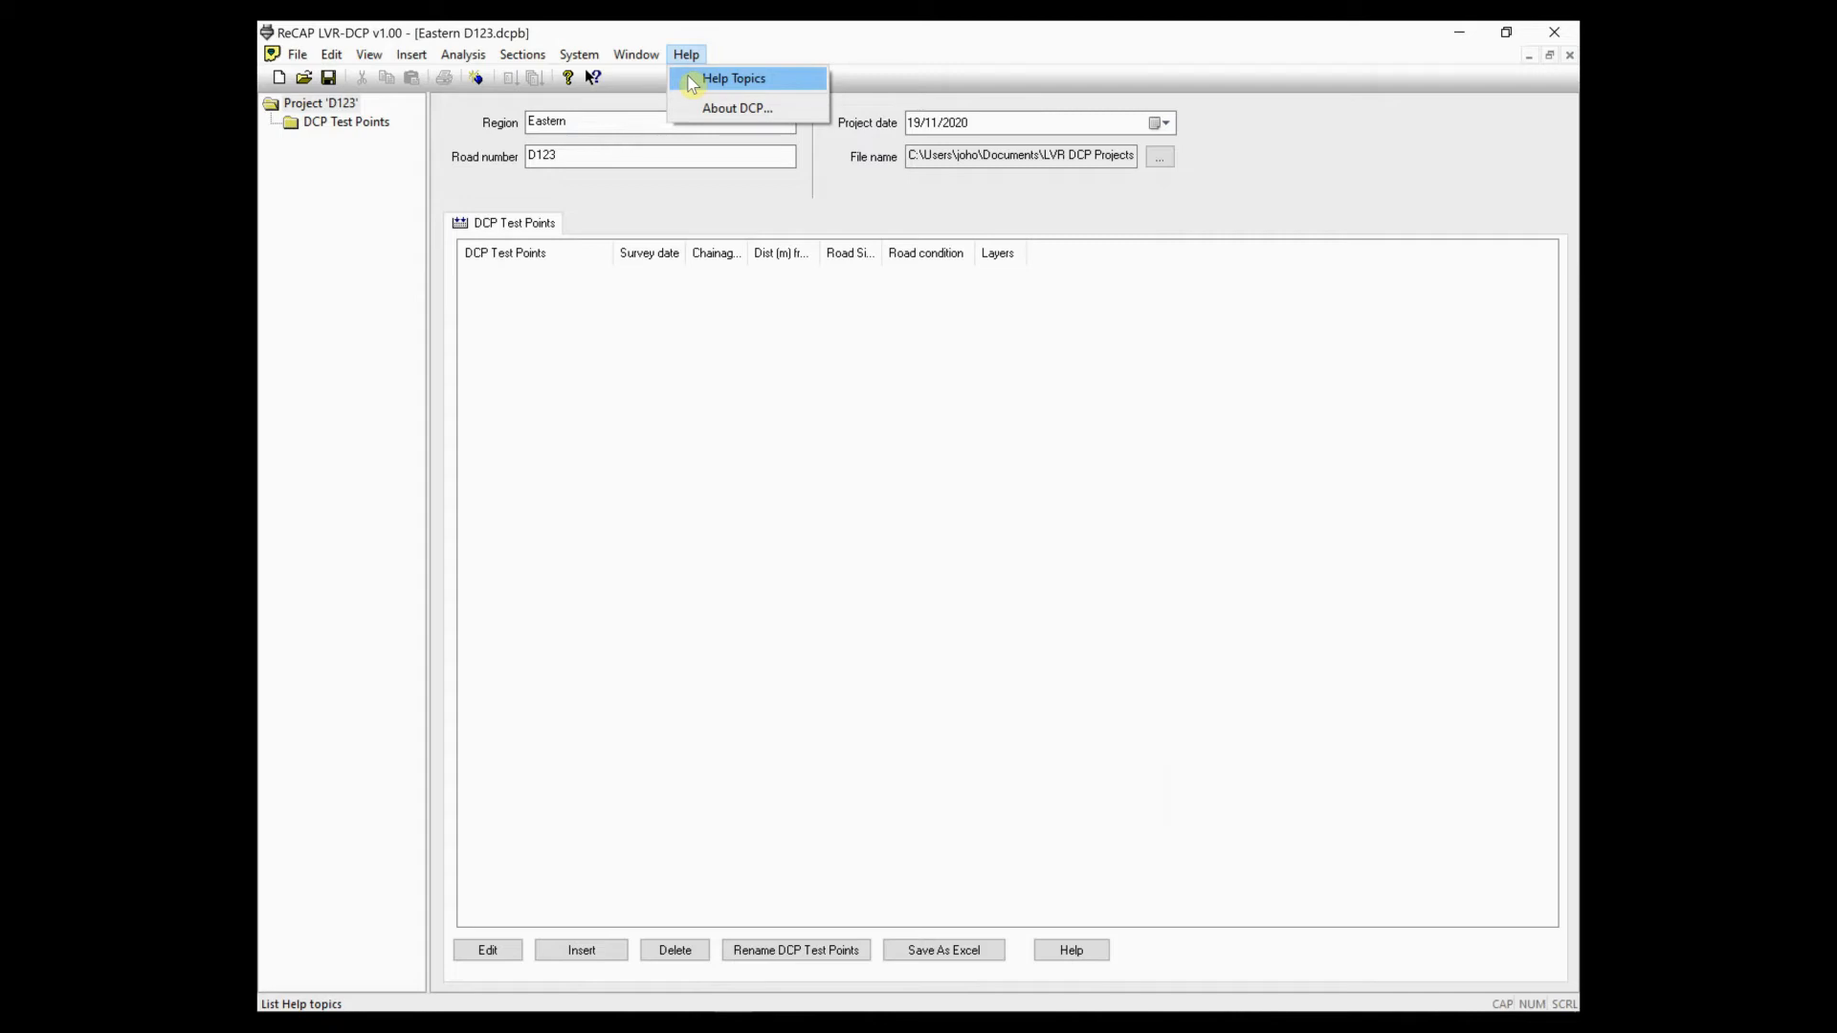
# - Open the user manual from the help topics and consult the Field Projects chapter
pyautogui.click(691, 83)
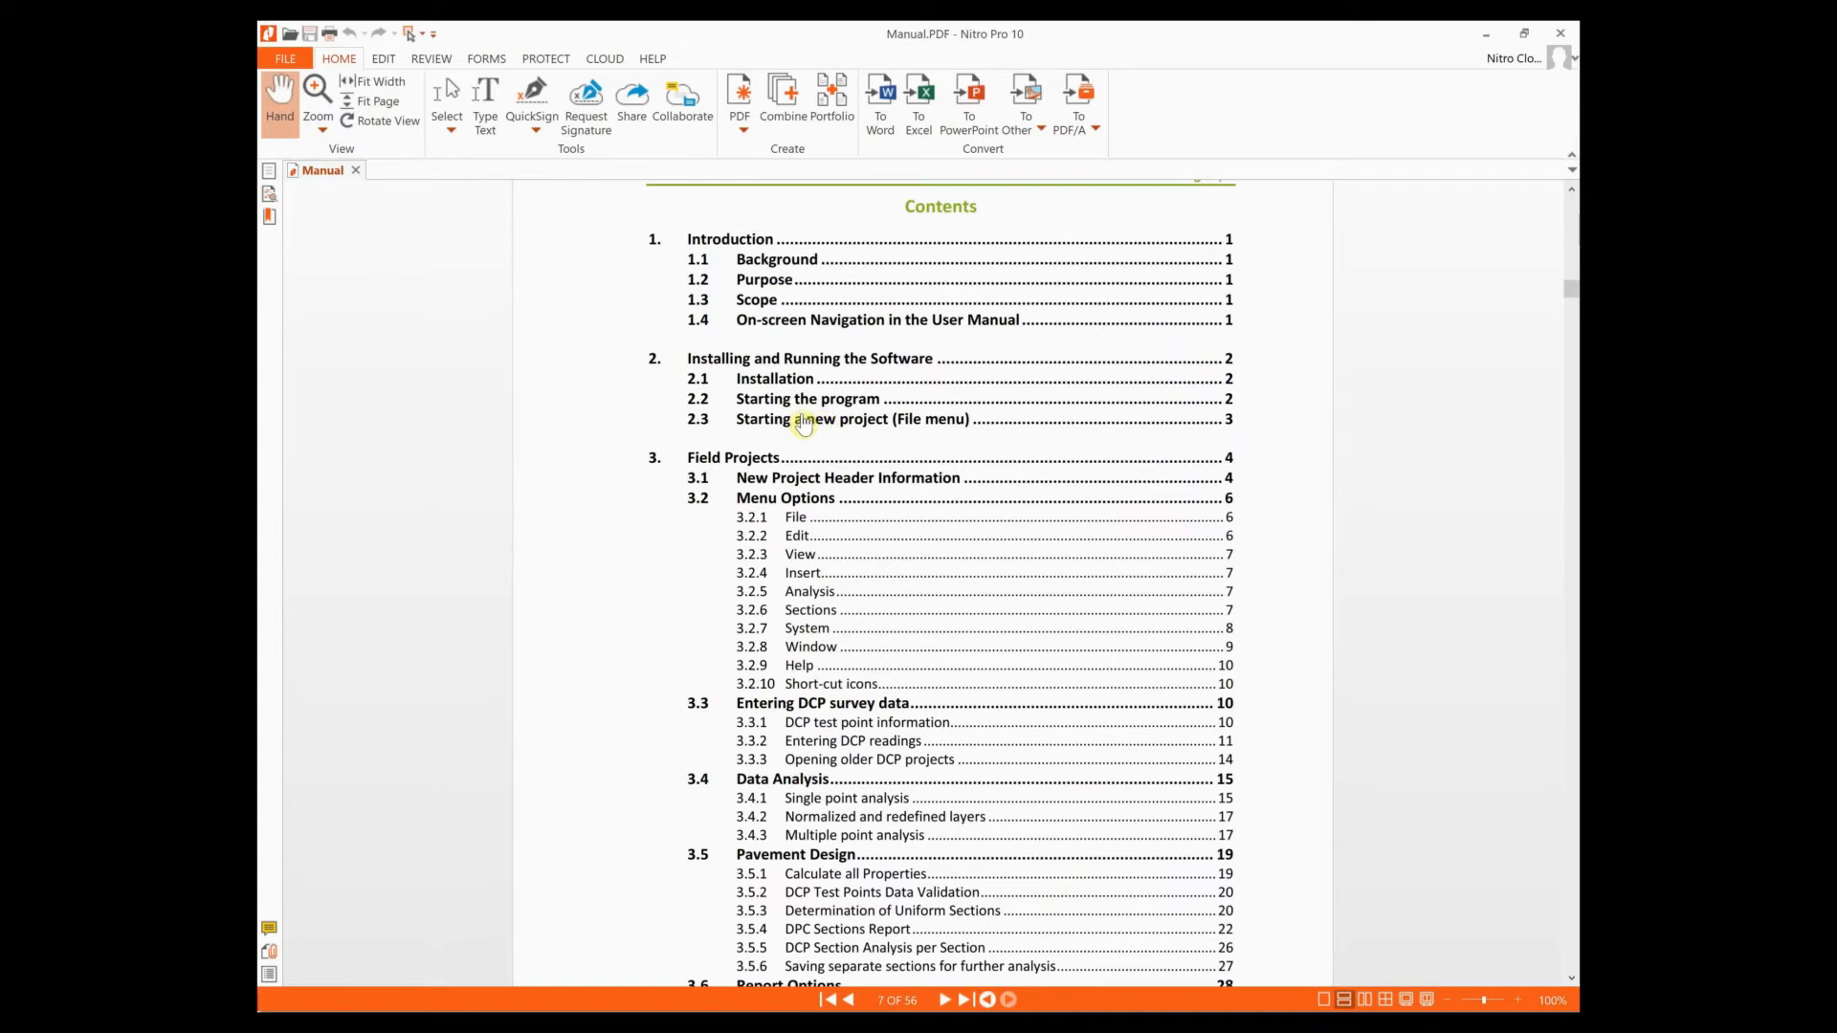
pyautogui.click(757, 467)
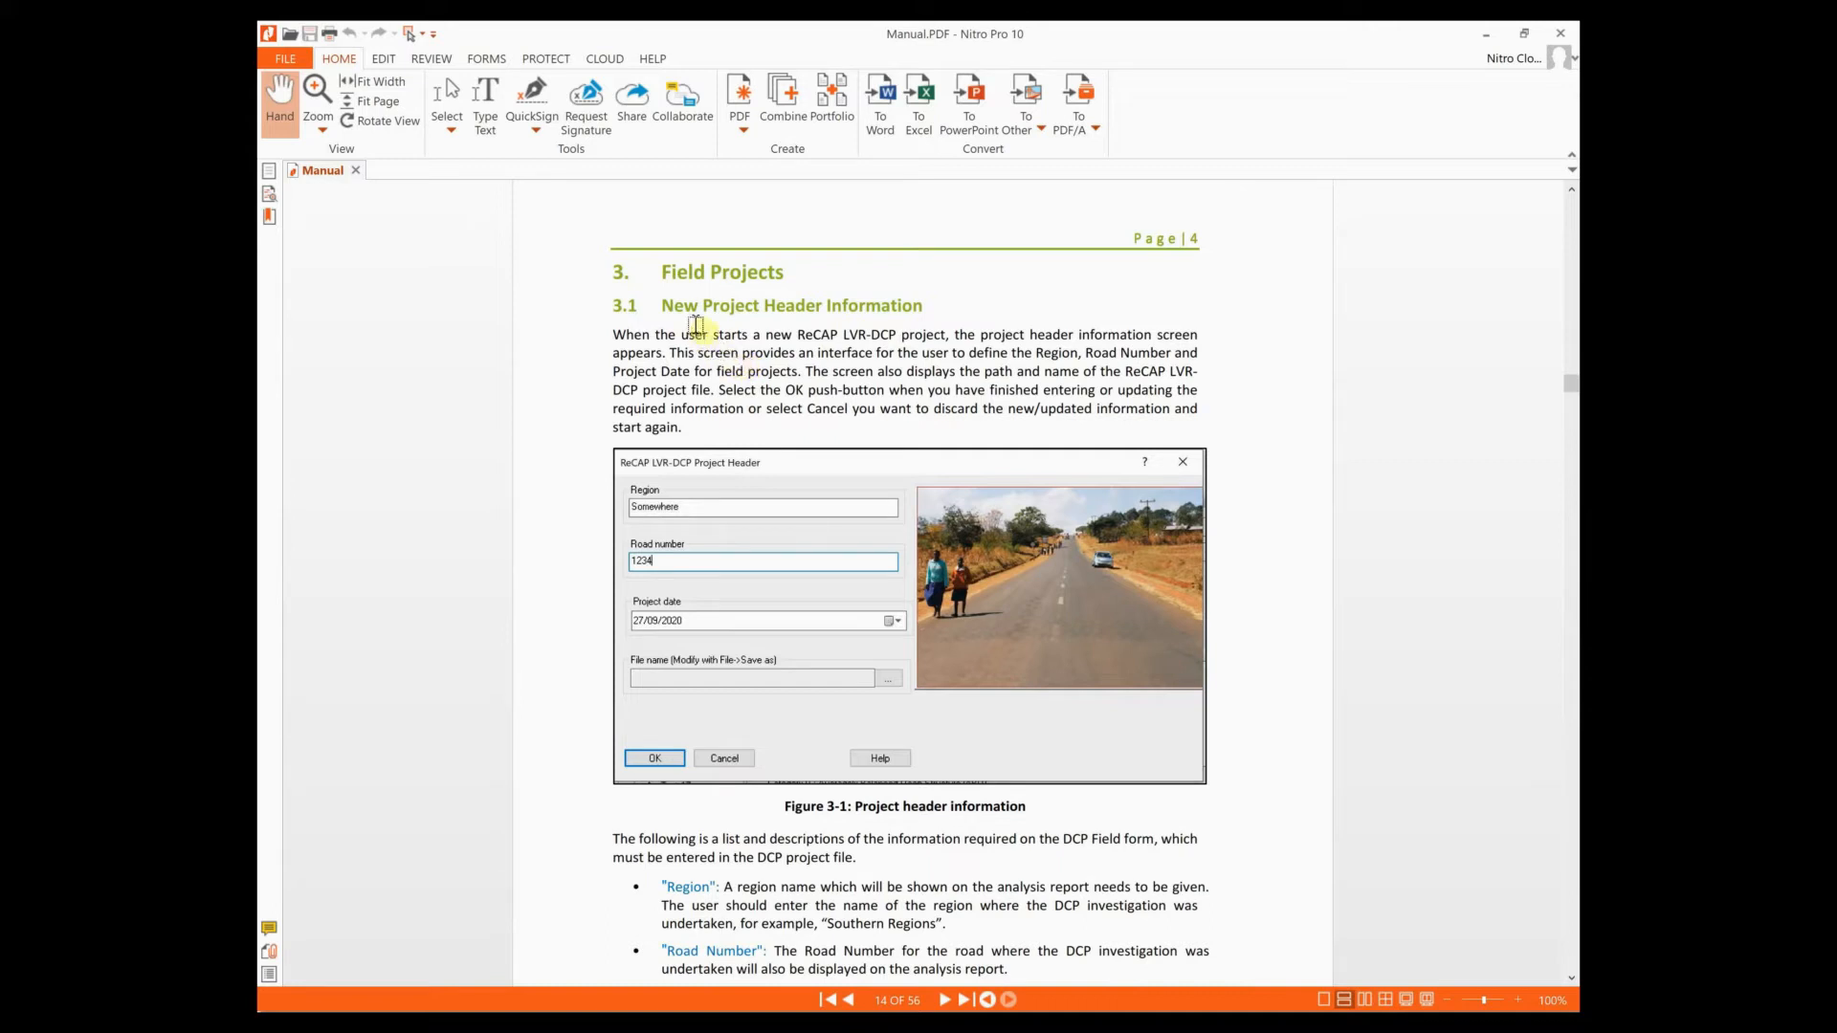
pyautogui.click(697, 279)
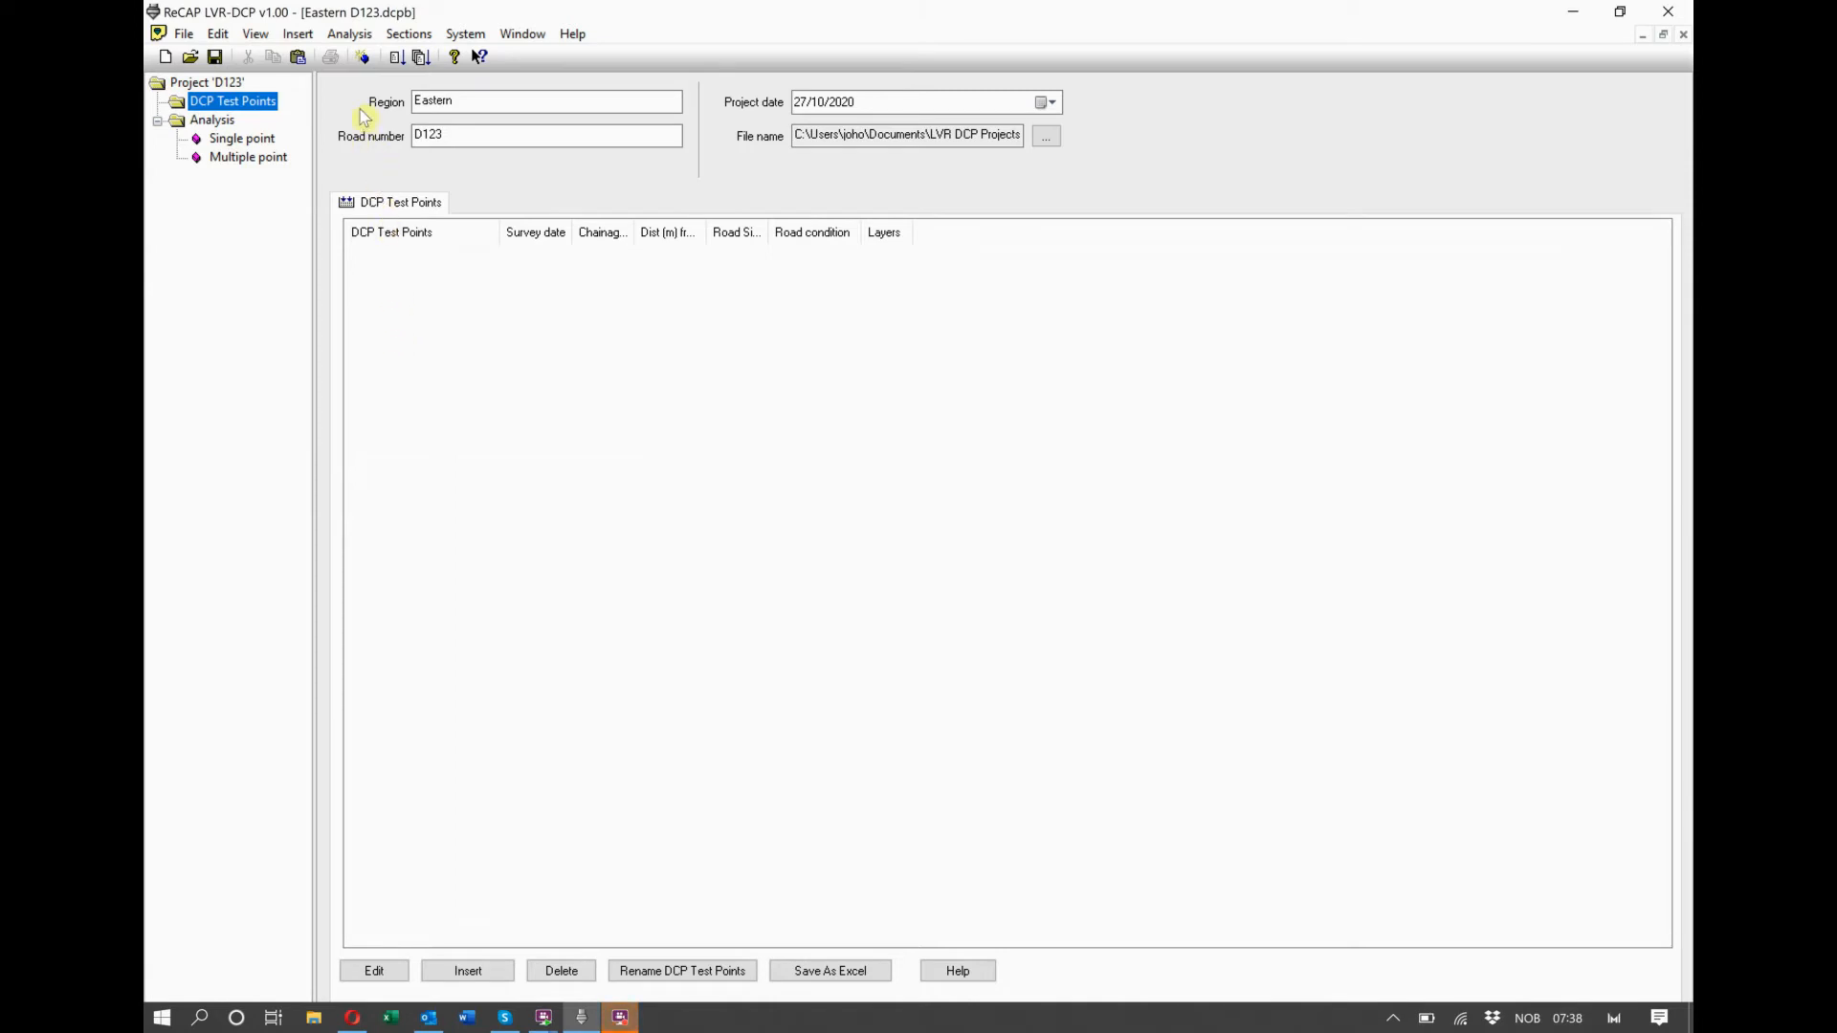
# - Add a DCP test point with road width 5.0 m, distance 2.4 m from the centre line and road side LHS
pyautogui.click(364, 59)
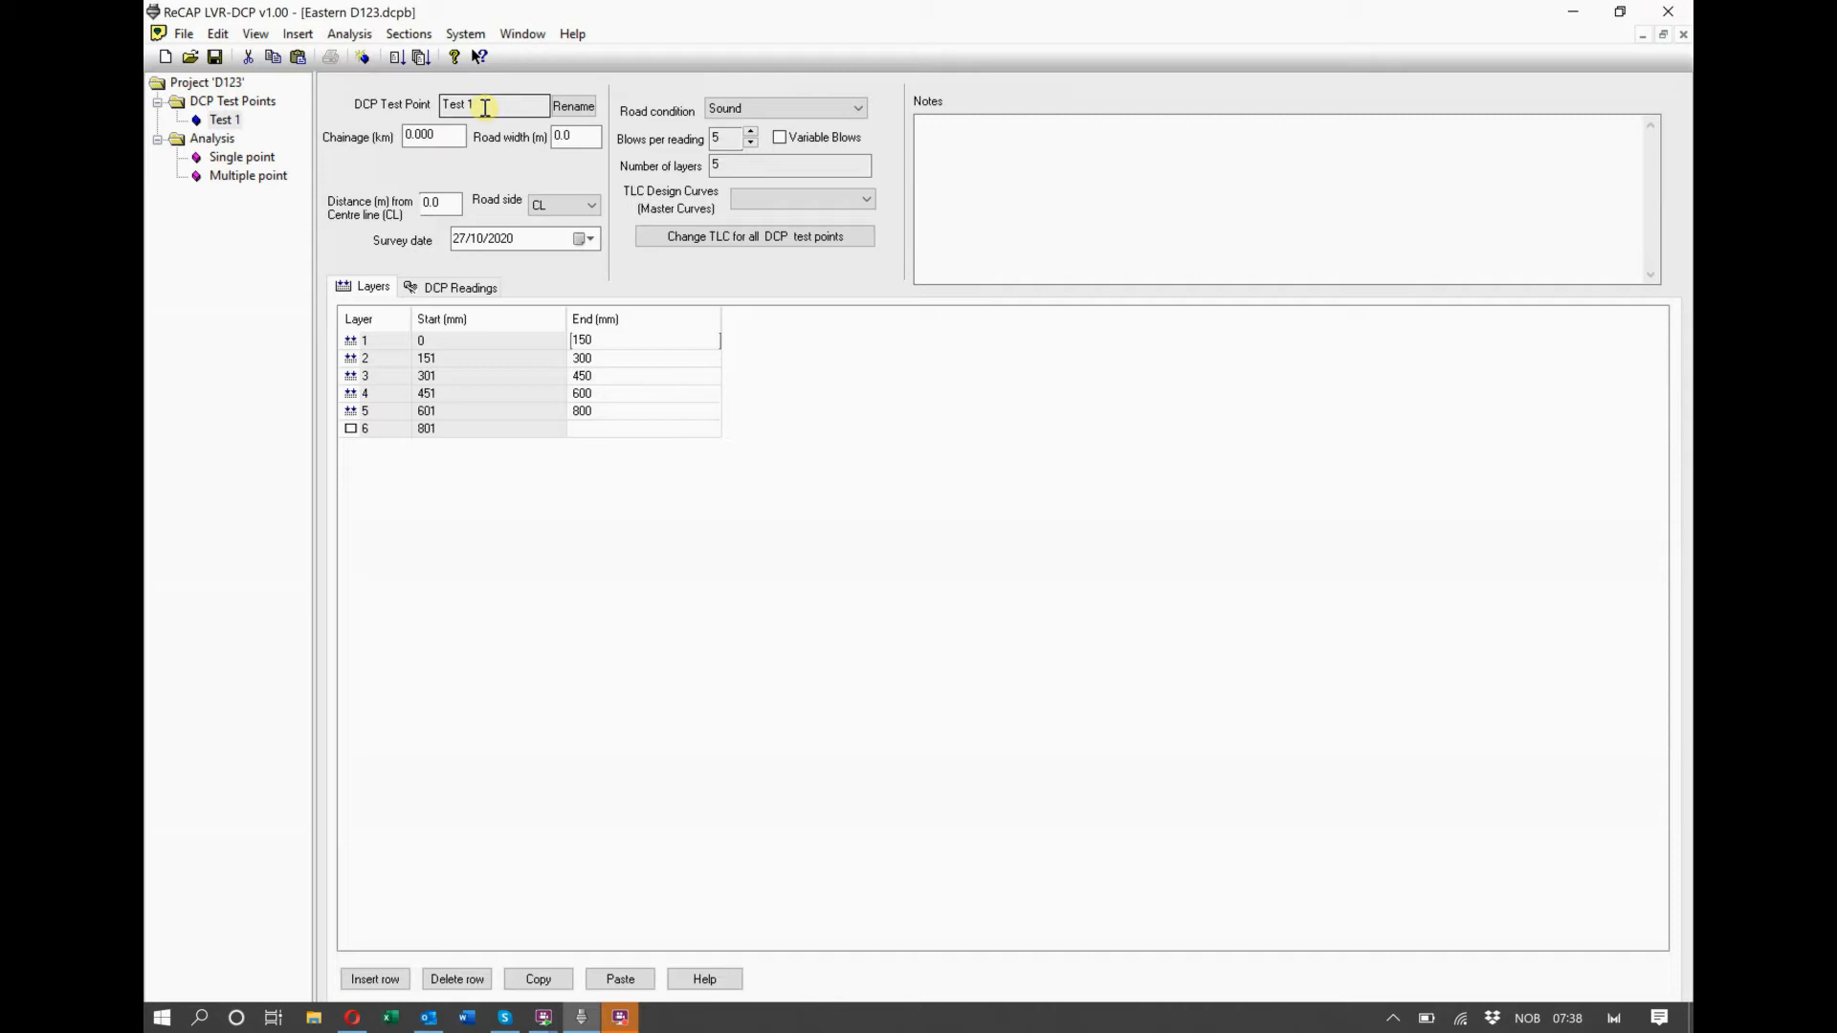
pyautogui.click(442, 135)
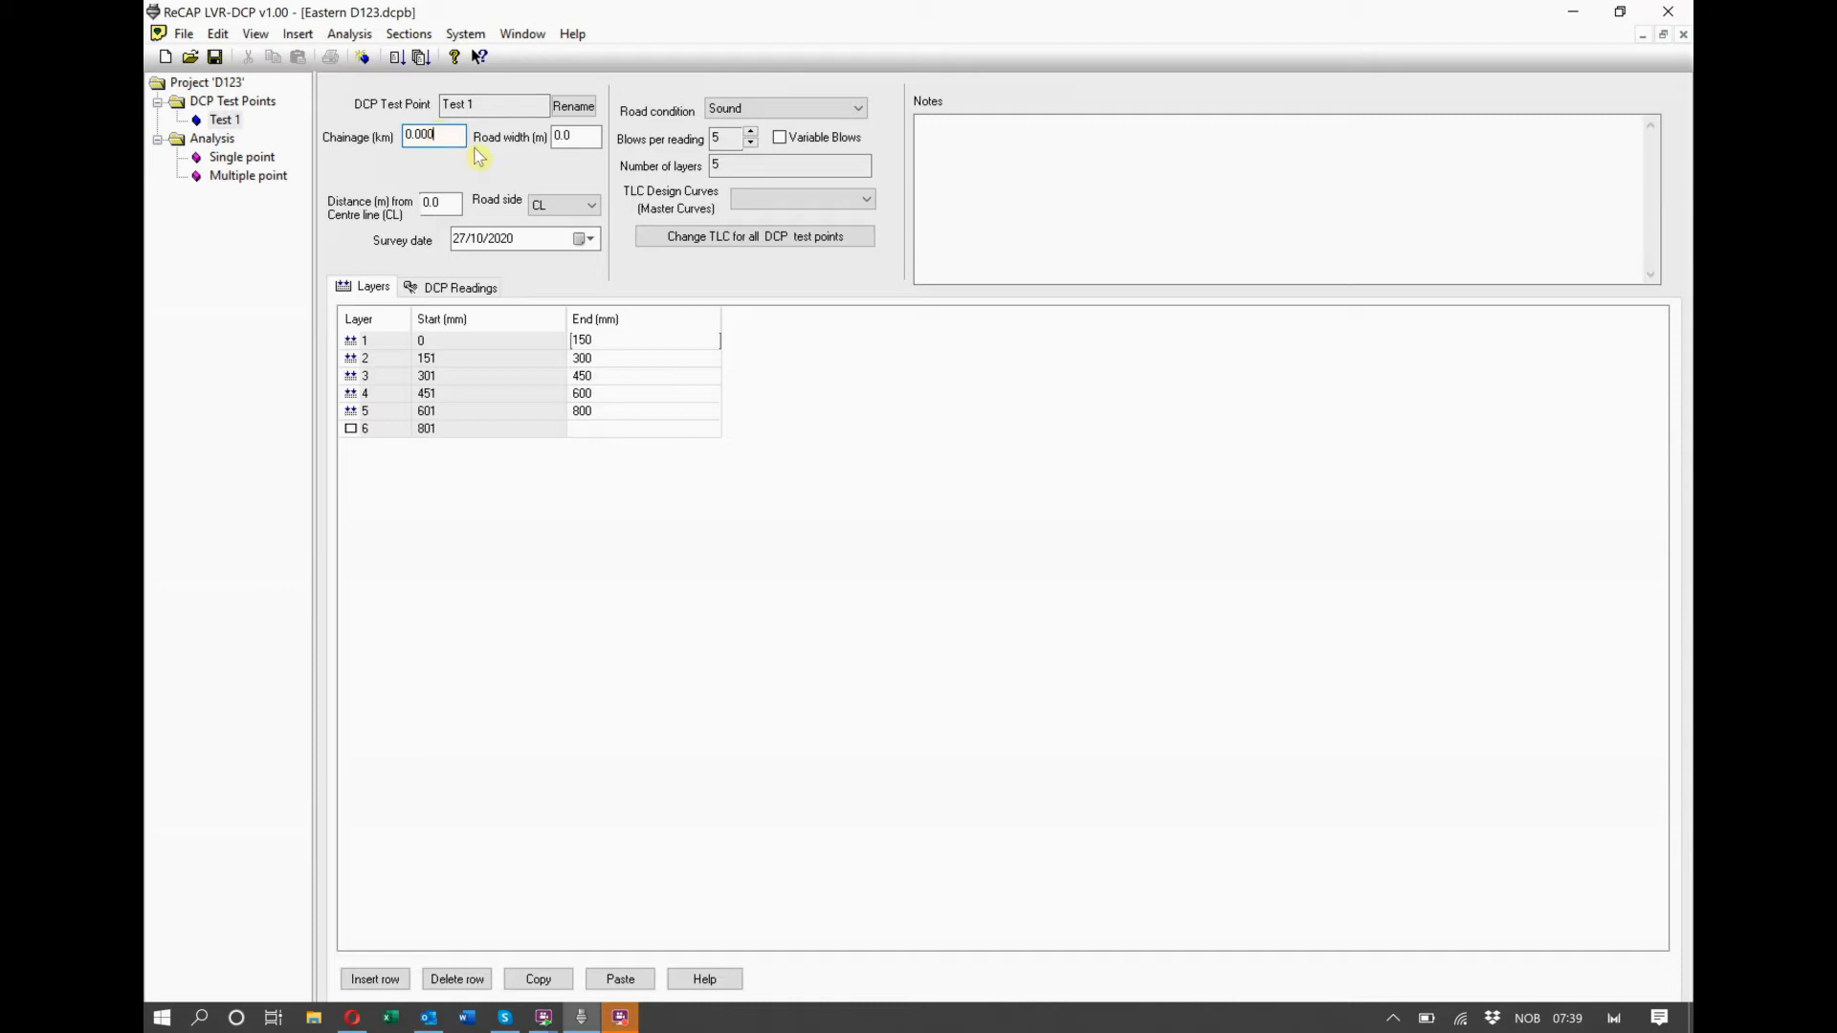
pyautogui.press('Tab')
pyautogui.write('5.0')
pyautogui.press('Tab')
pyautogui.write('2.4')
pyautogui.click(593, 208)
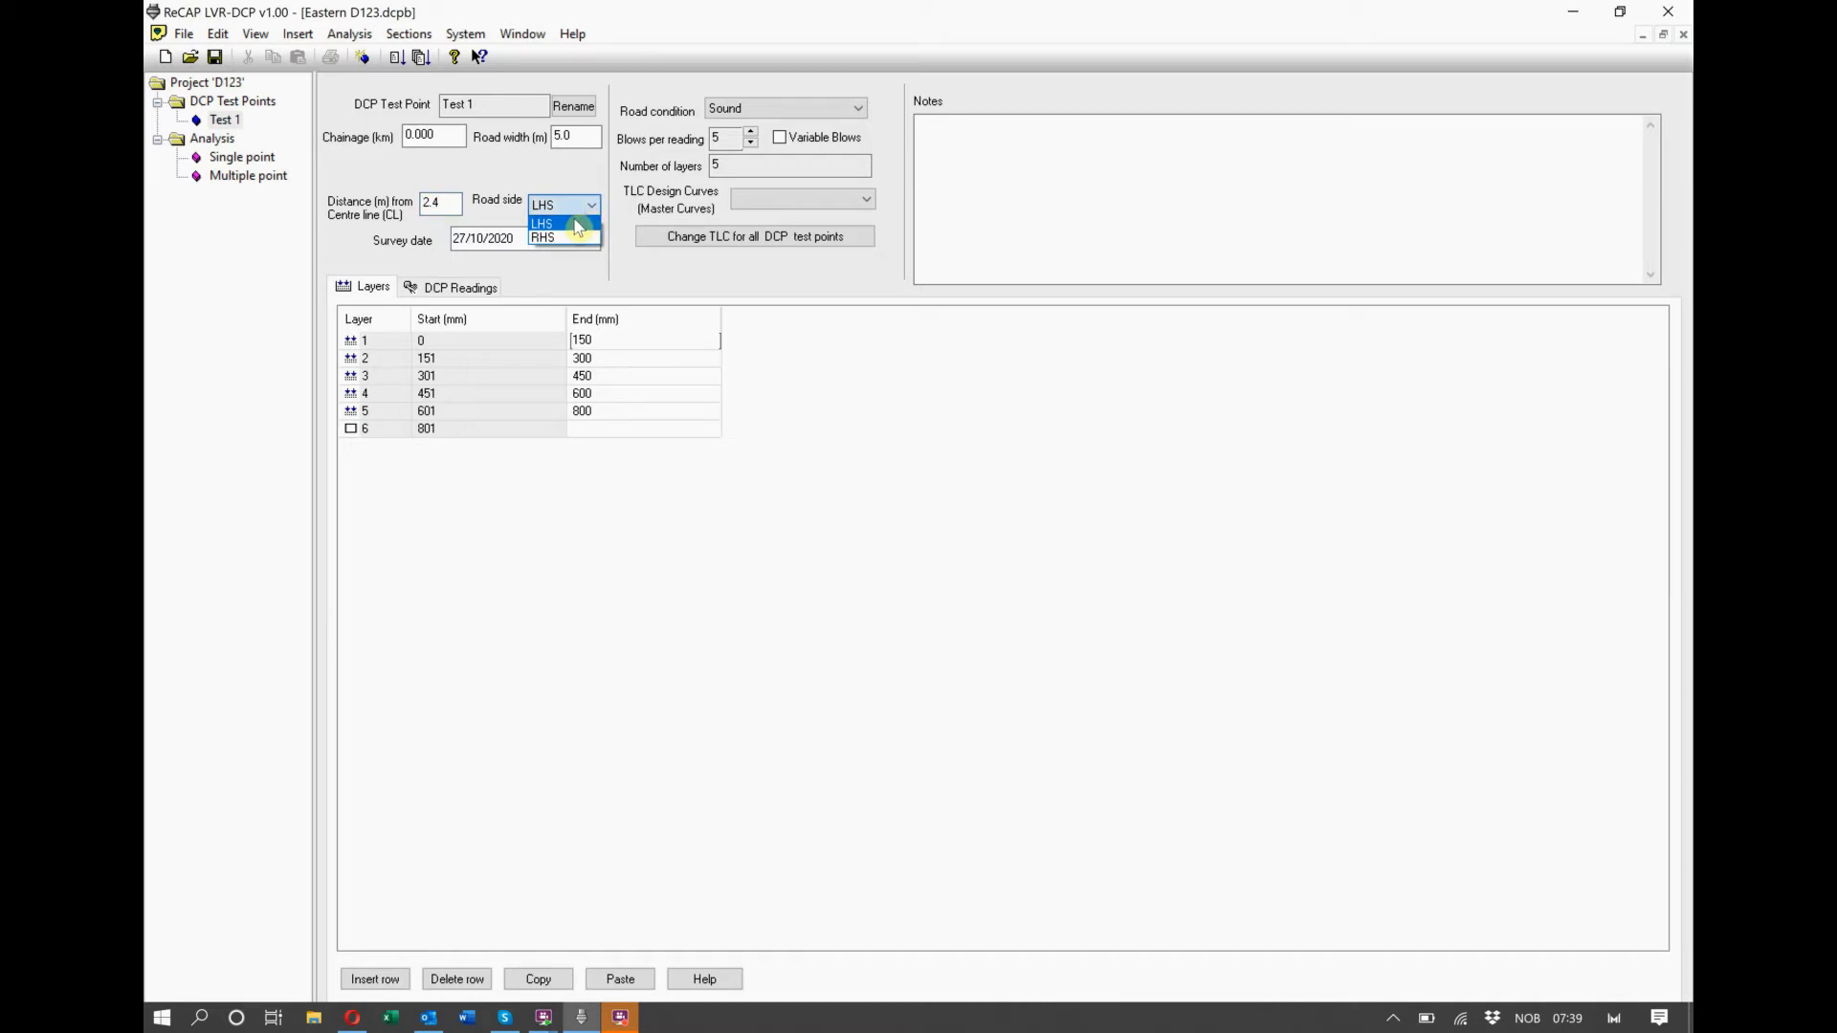
pyautogui.click(577, 223)
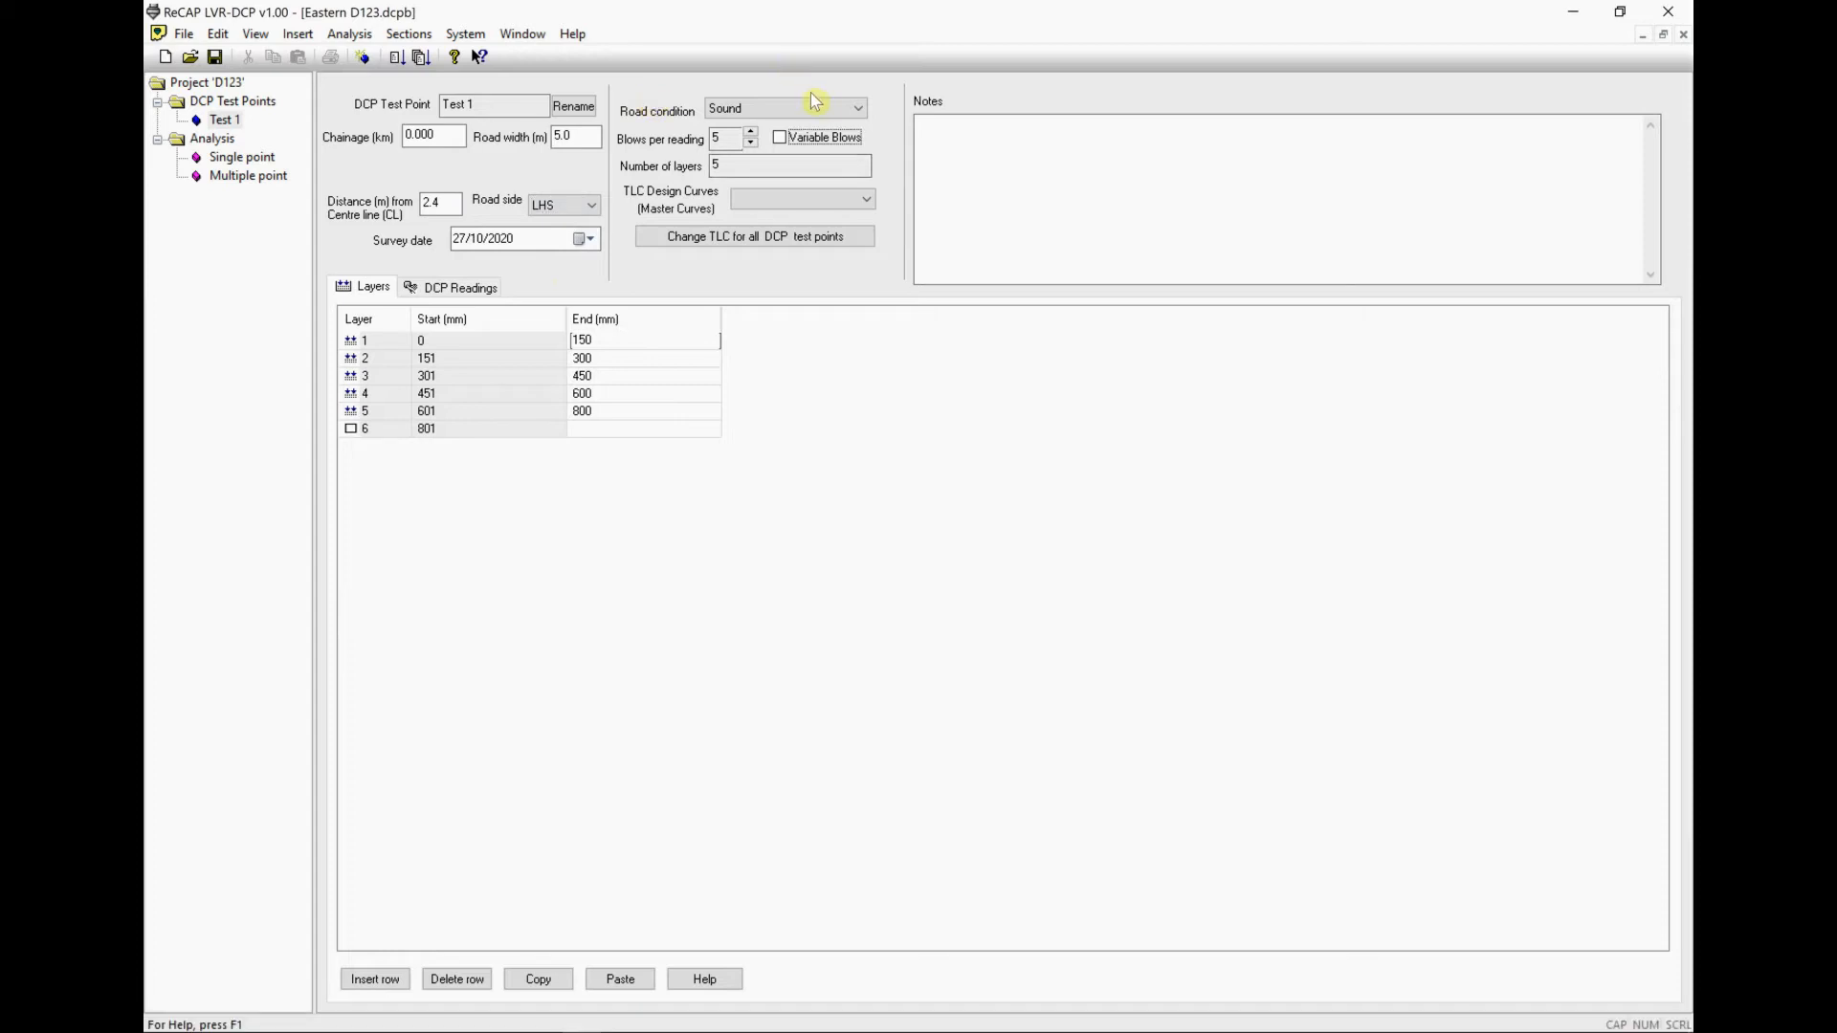
# - Set the road condition to Other (Refer to notes) and enter the note "Standing water in LHS drain"
pyautogui.click(837, 112)
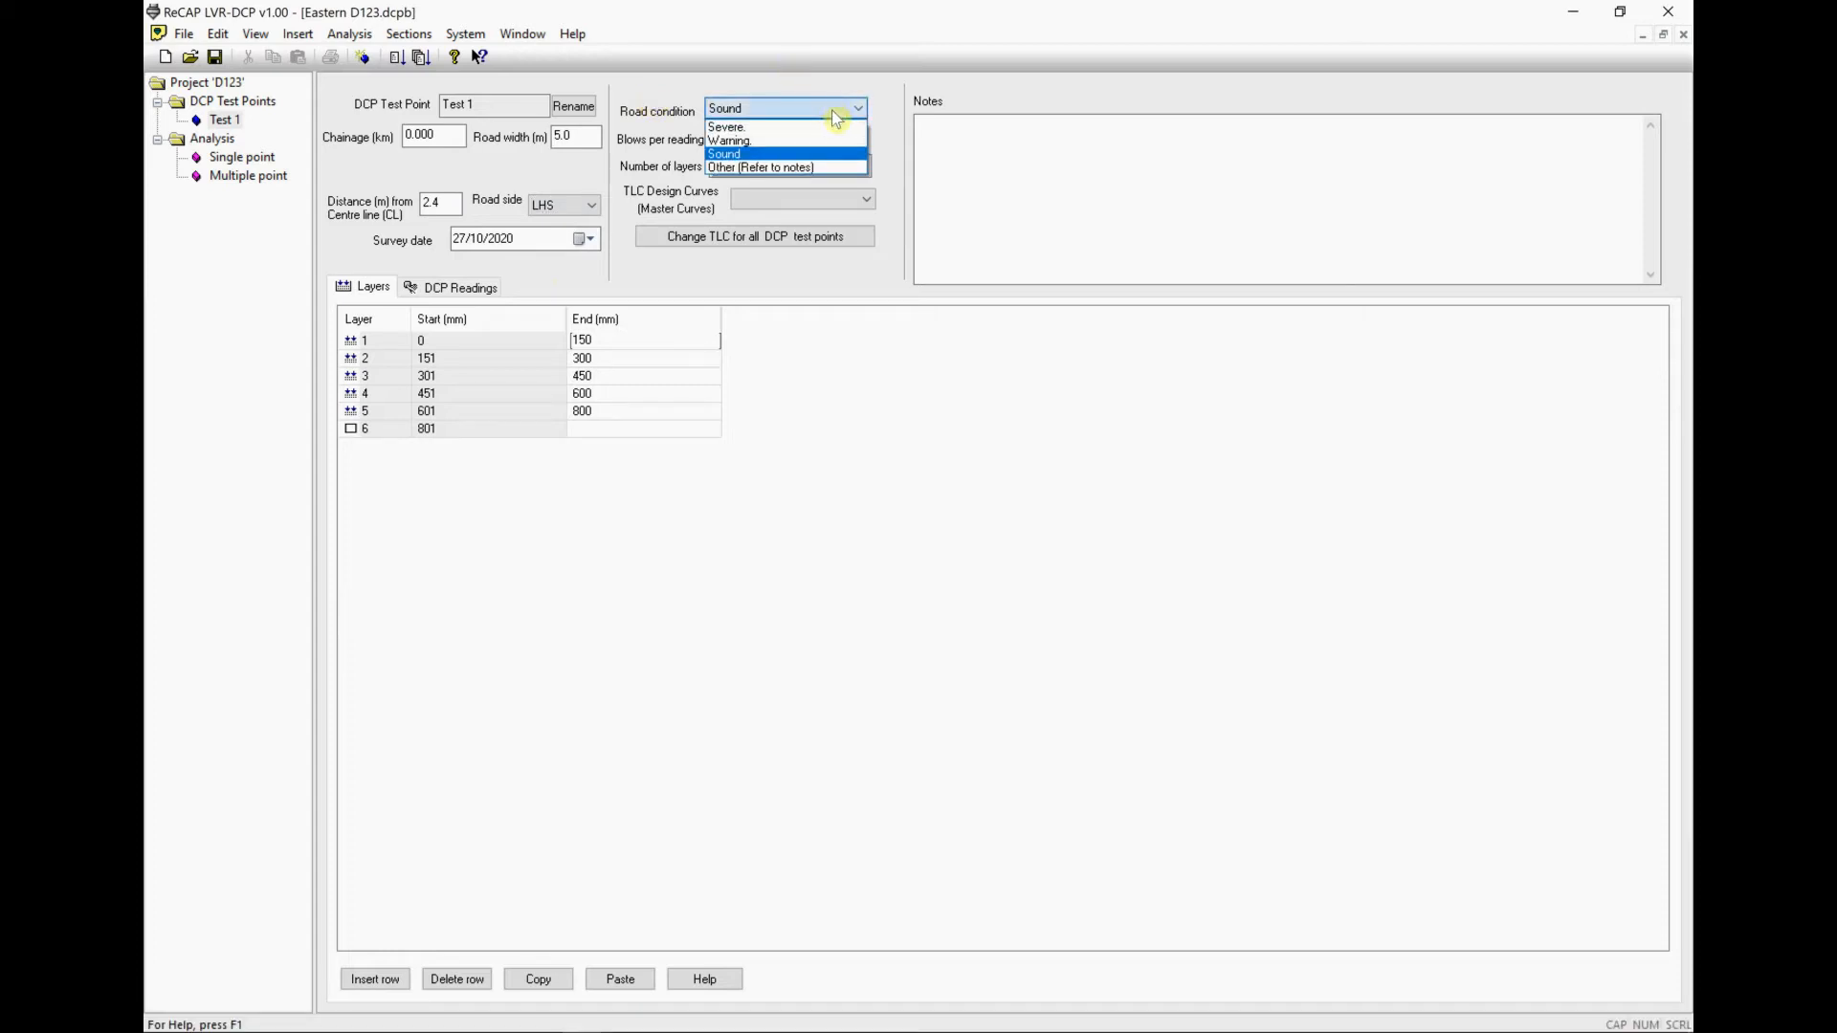
pyautogui.click(820, 169)
pyautogui.click(933, 134)
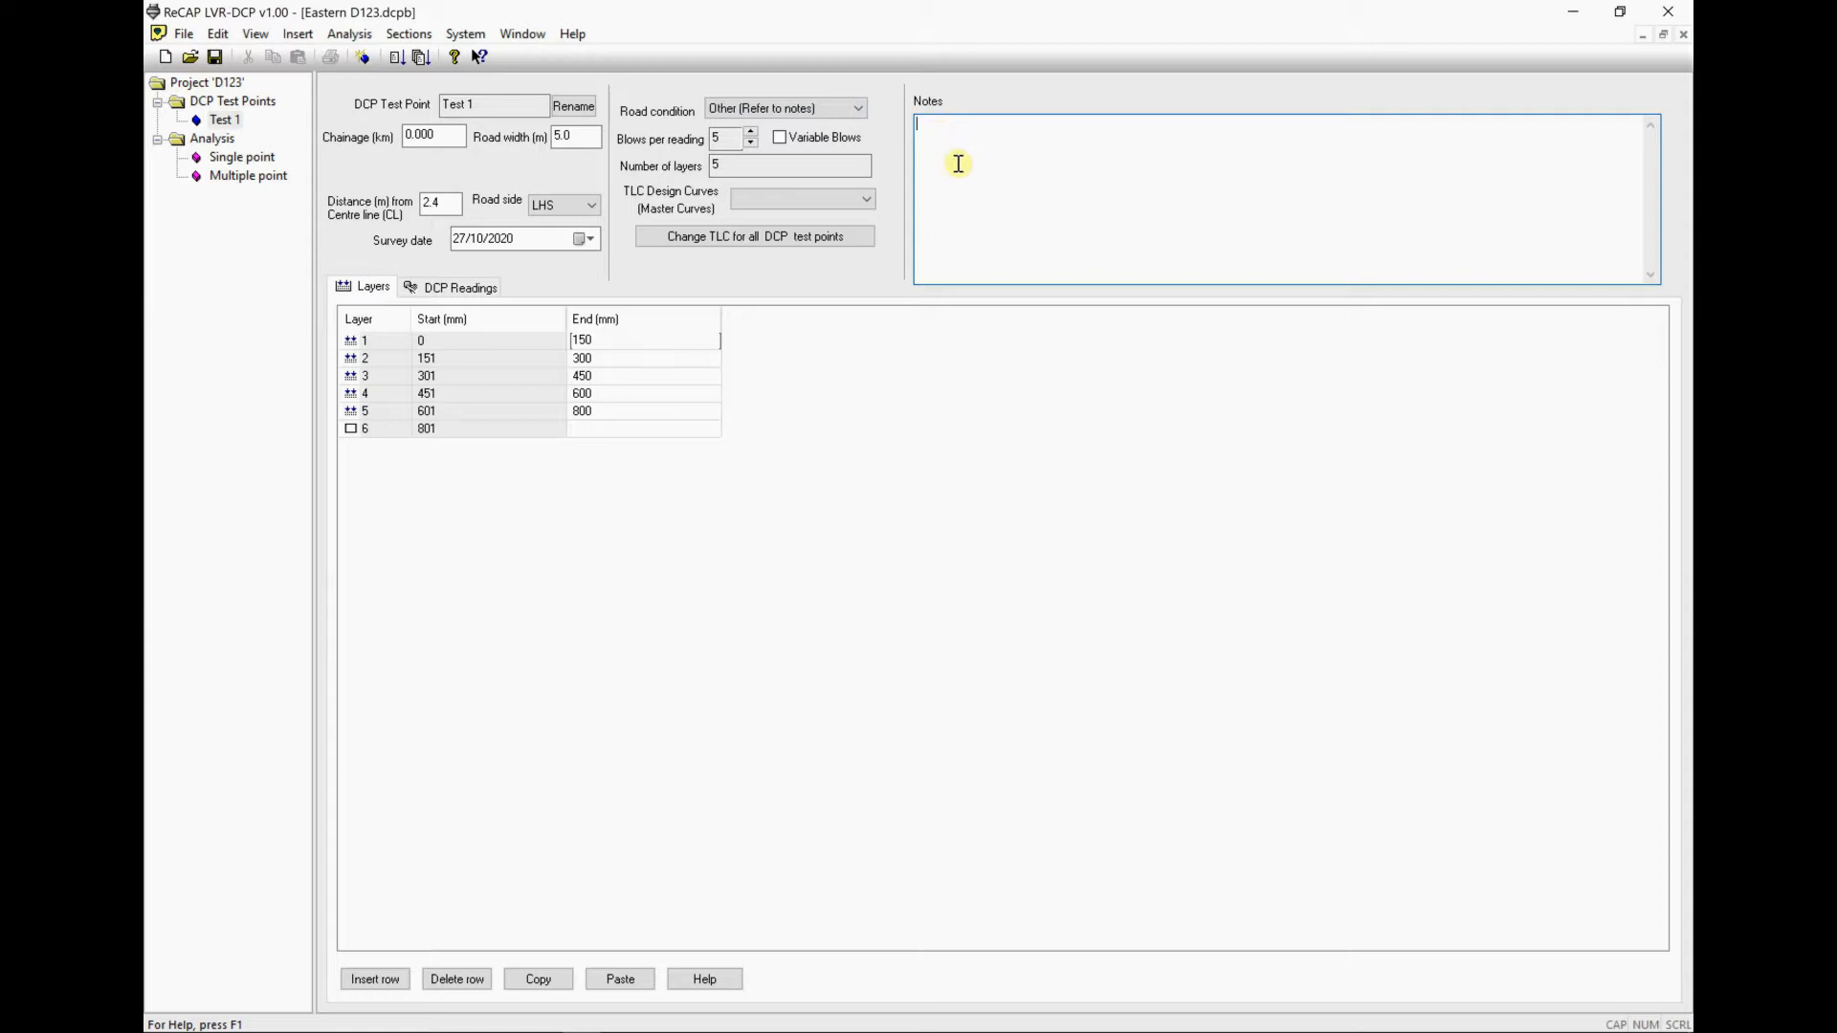
pyautogui.write('Standing water in LHS drain')
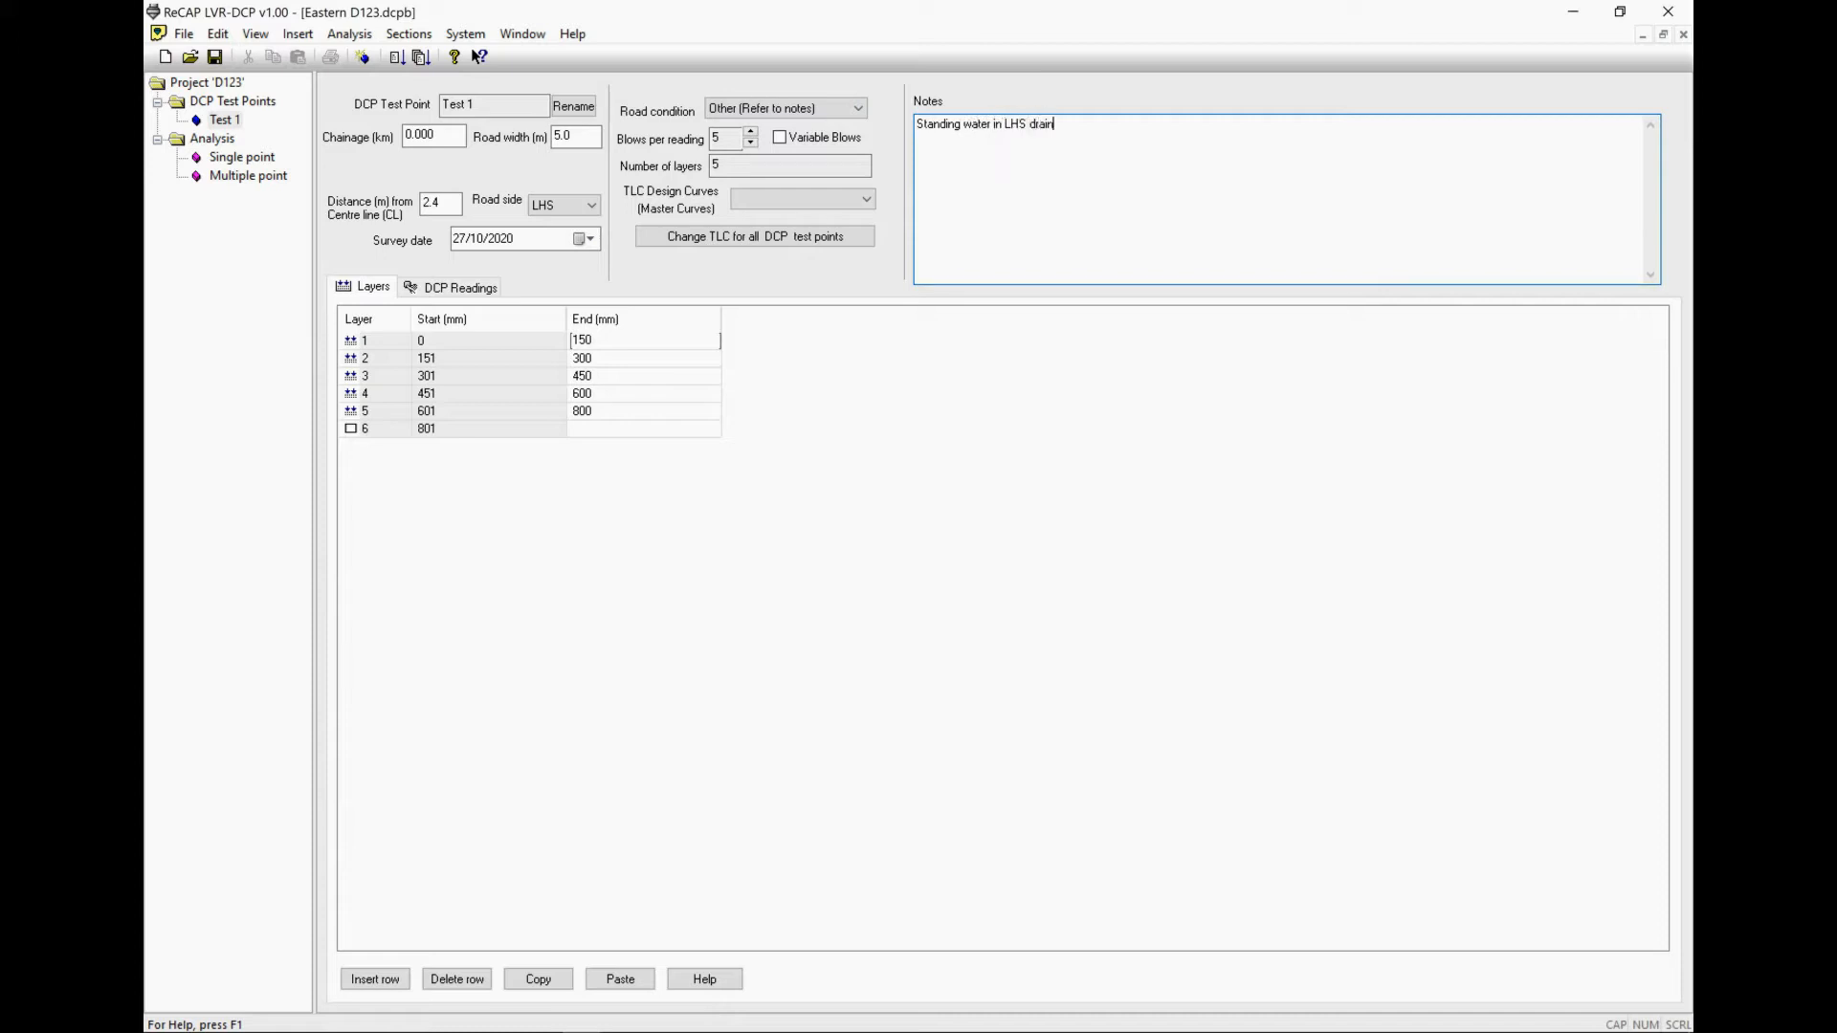
pyautogui.press('Tab')
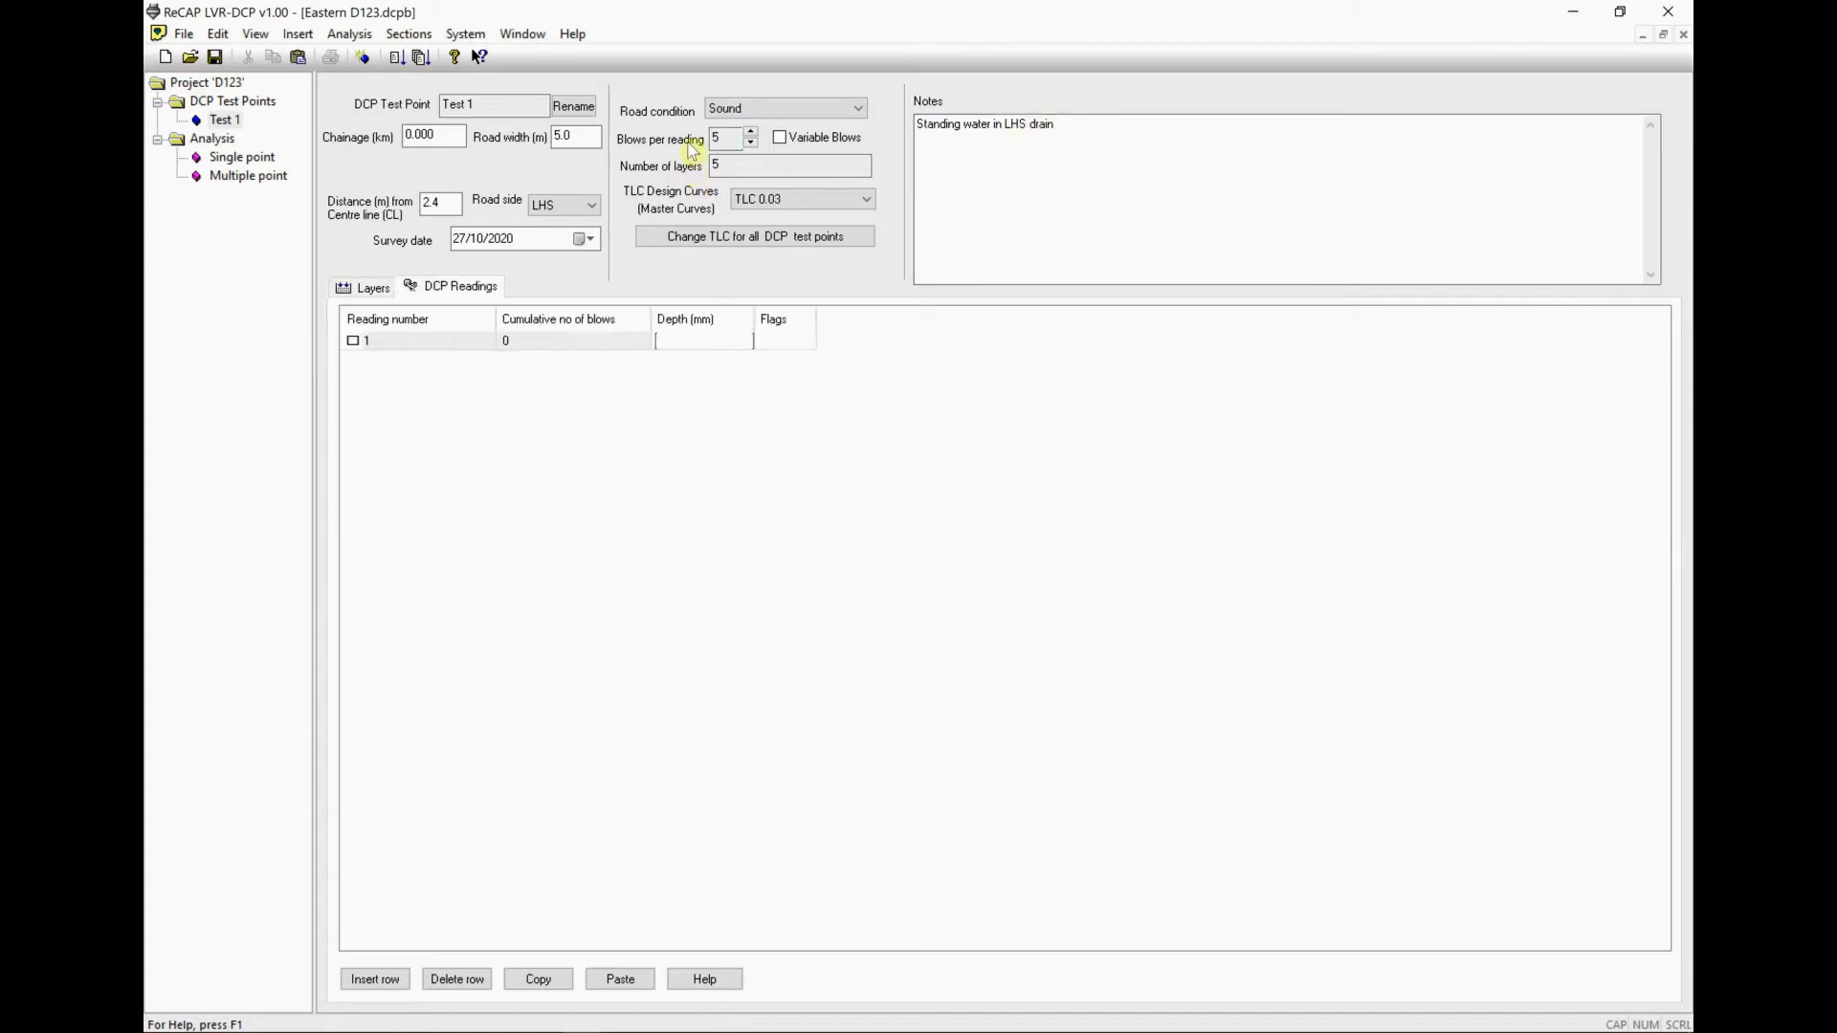
# - Try out the blows per reading setting and the Variable Blows option, restoring 5 fixed blows per reading
pyautogui.doubleClick(720, 138)
pyautogui.click(751, 143)
pyautogui.click(751, 144)
pyautogui.click(752, 134)
pyautogui.click(752, 134)
pyautogui.click(780, 140)
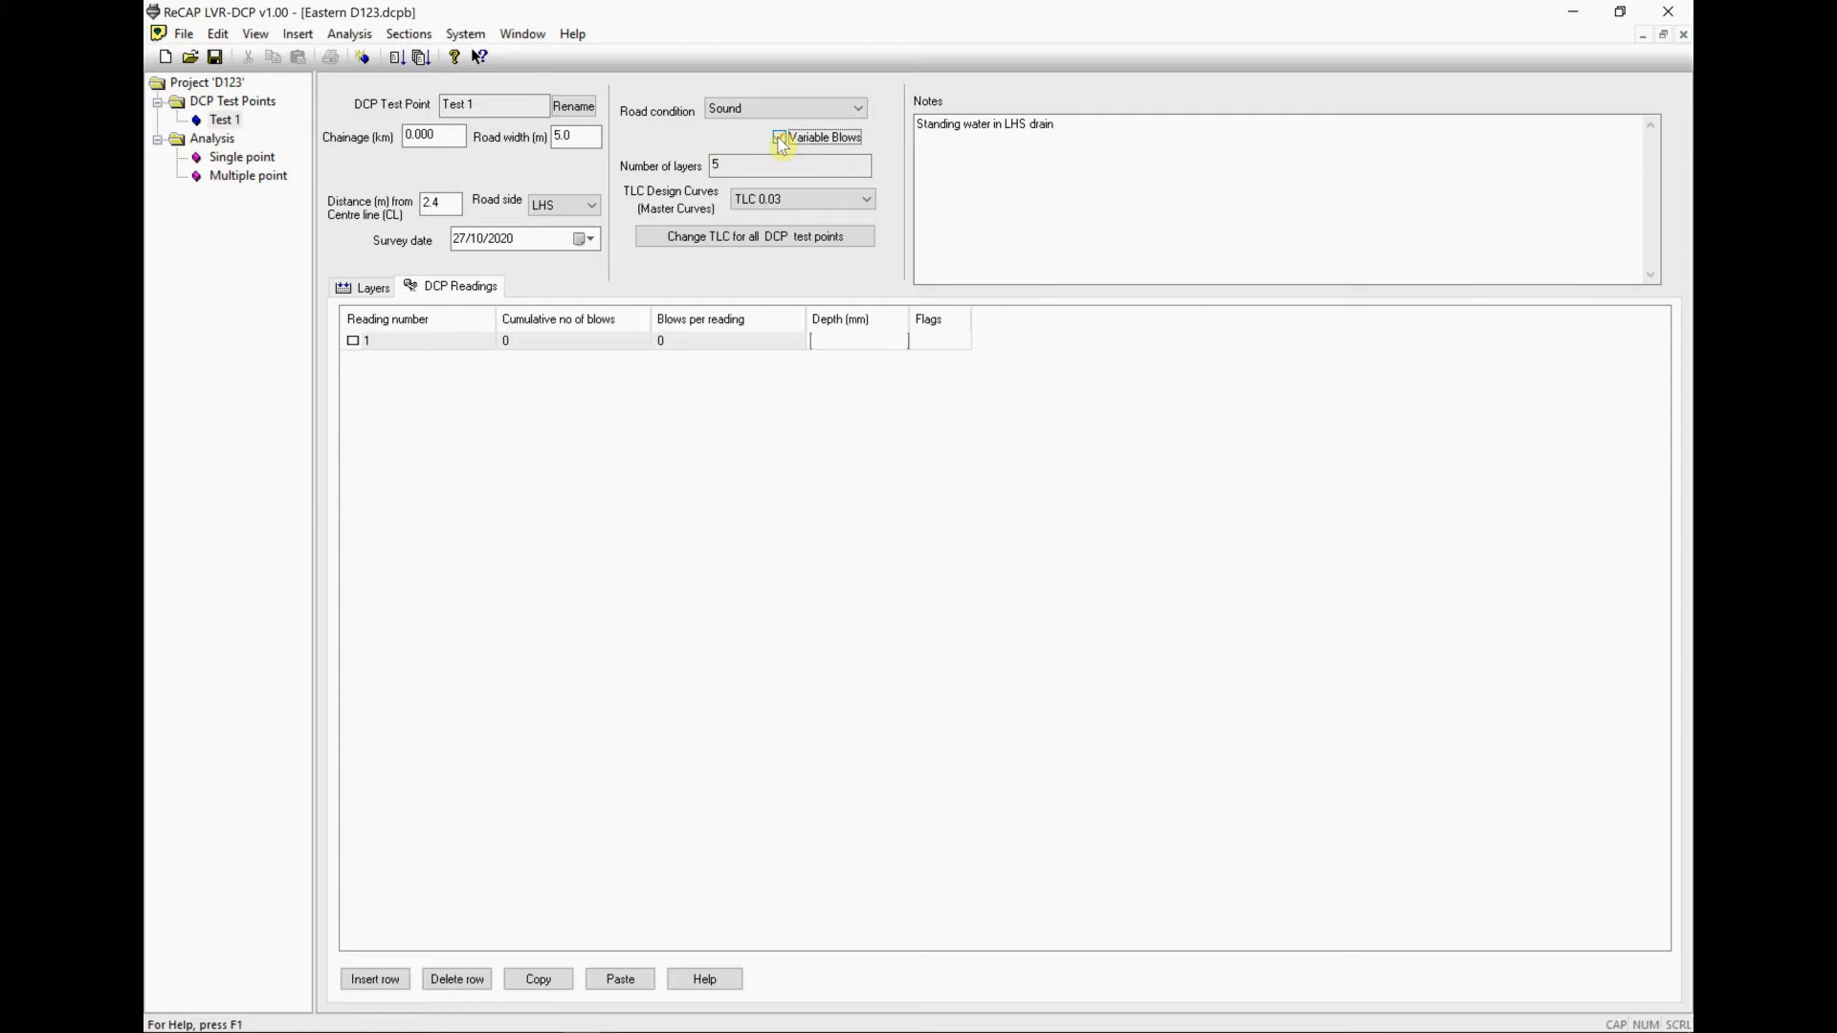
pyautogui.click(780, 140)
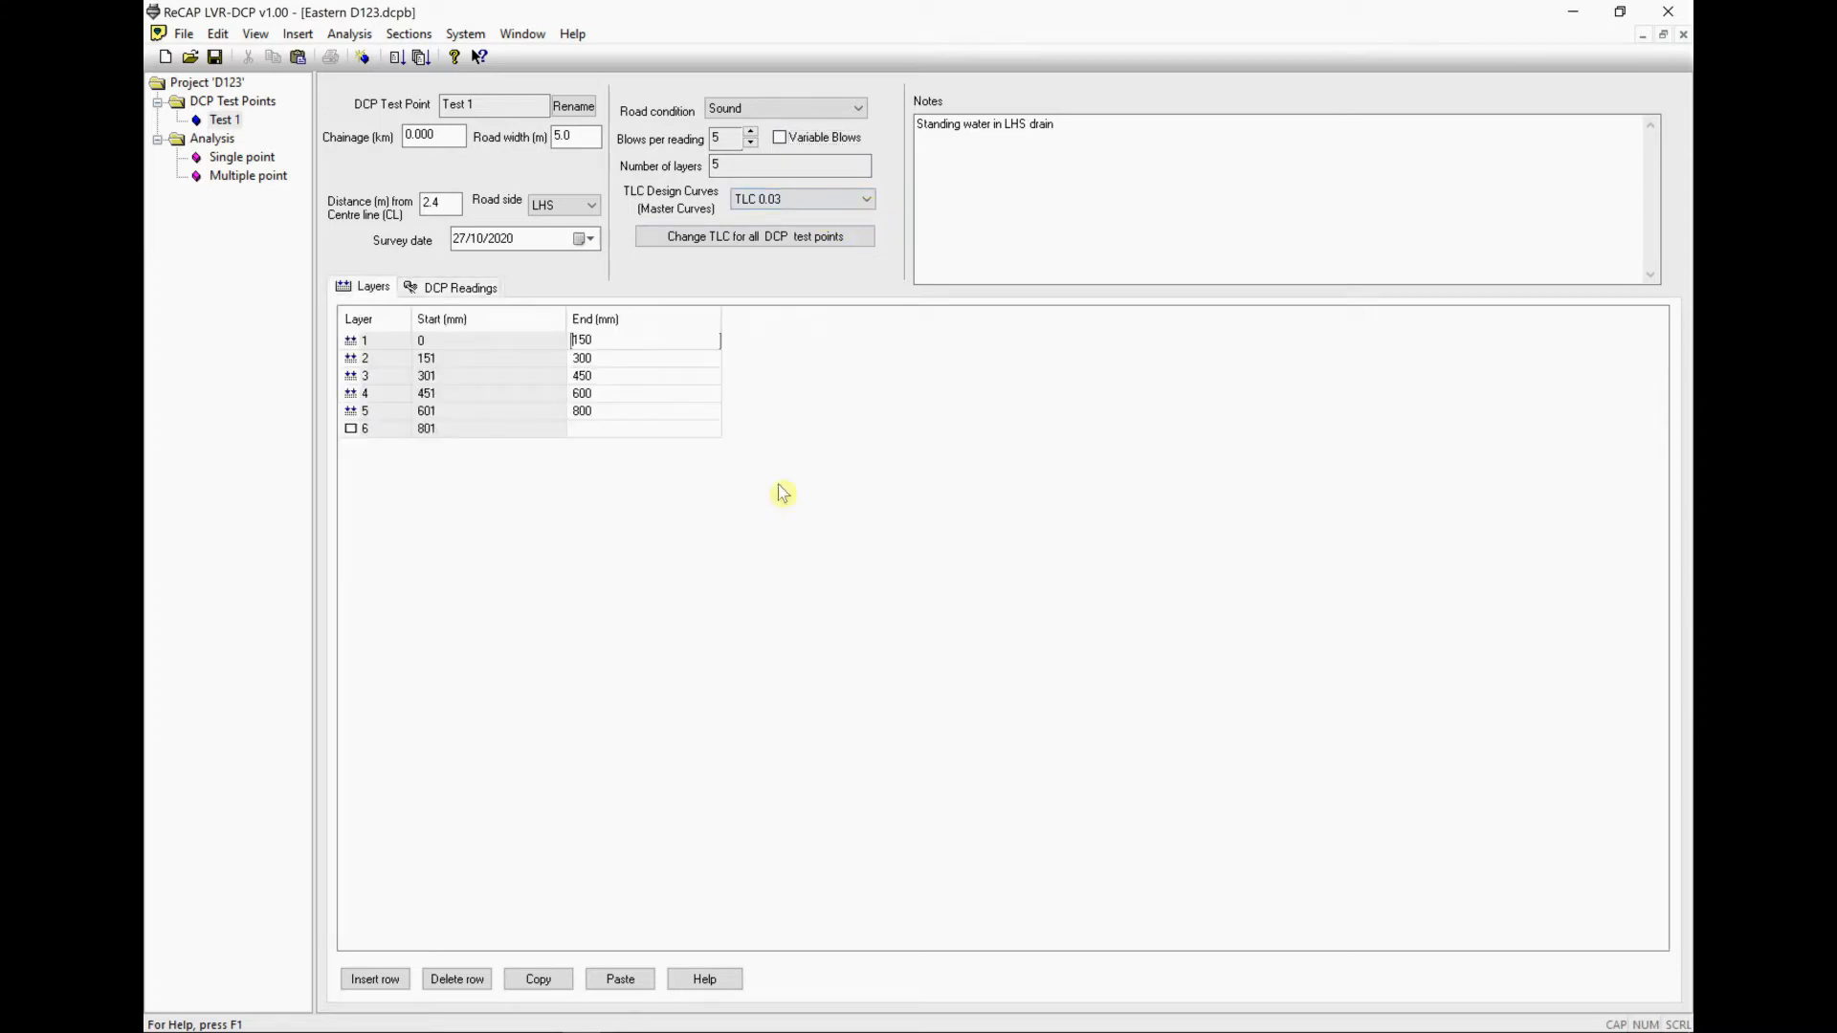
# - Set the TLC design curve to TLC 0.3 and enter the first four DCP reading depths: 78, 111, 123 and 145 mm
pyautogui.click(864, 199)
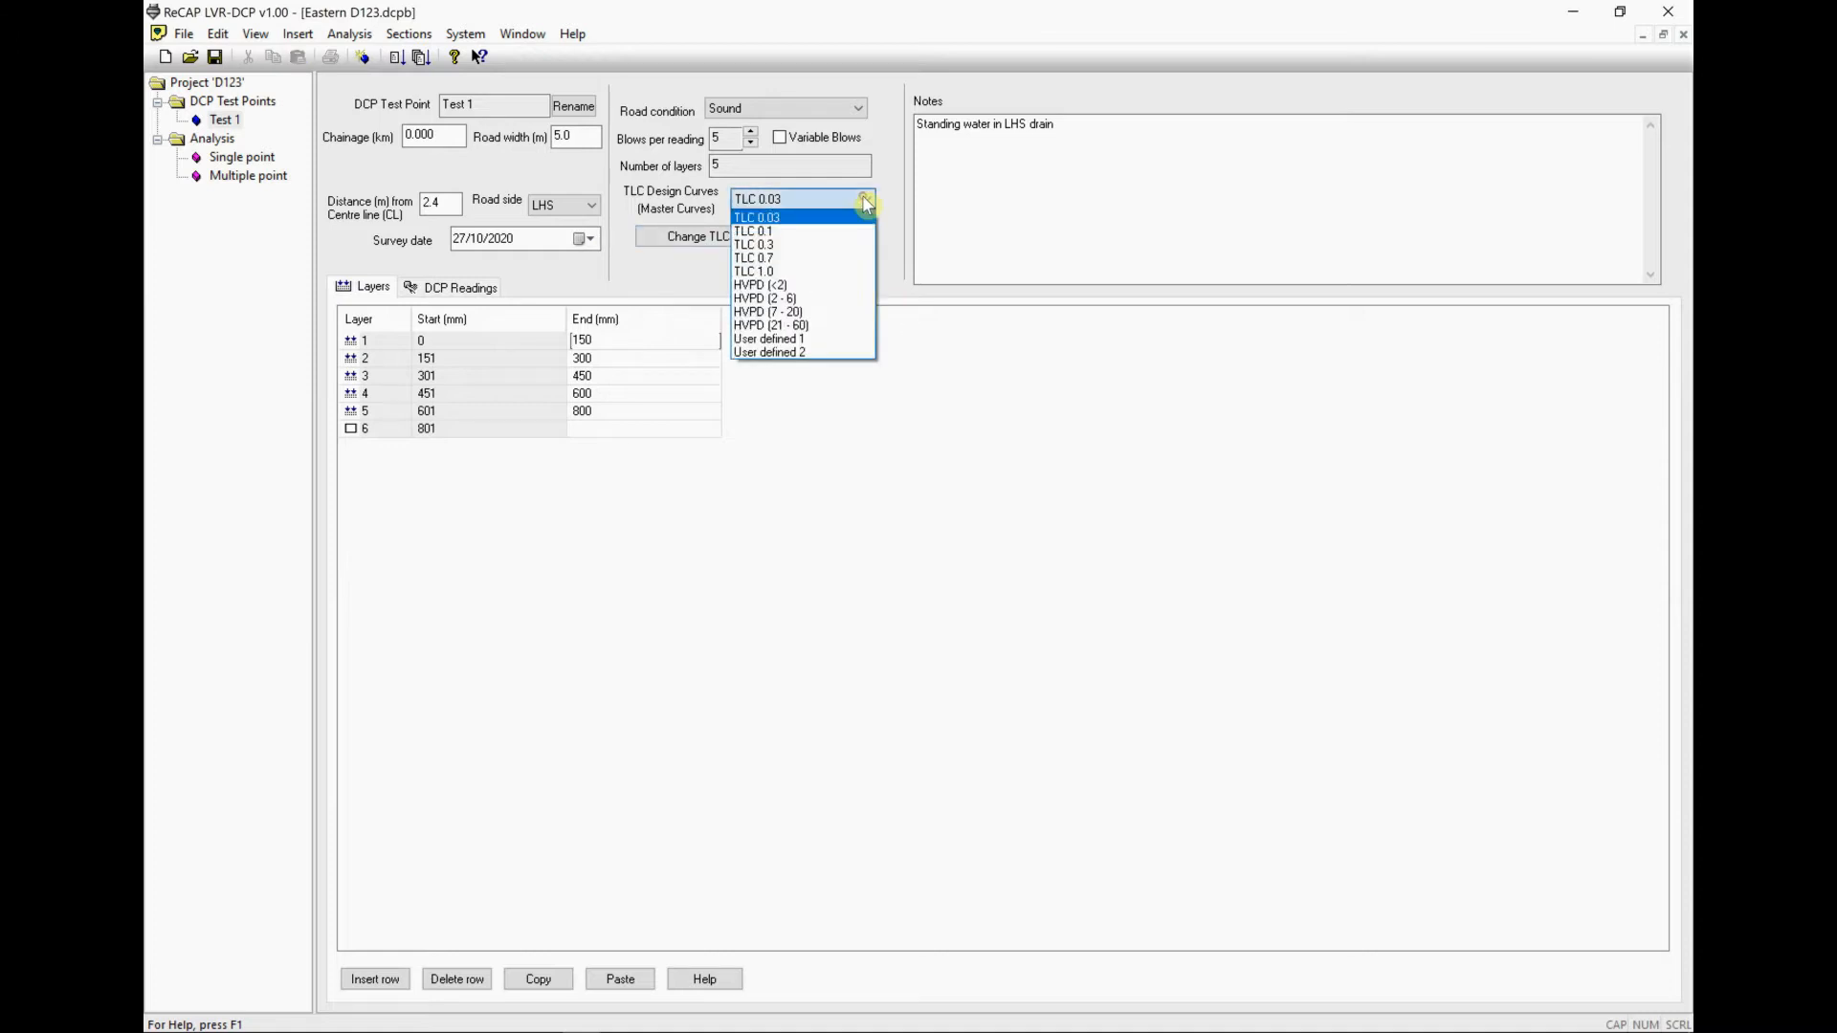
pyautogui.click(854, 245)
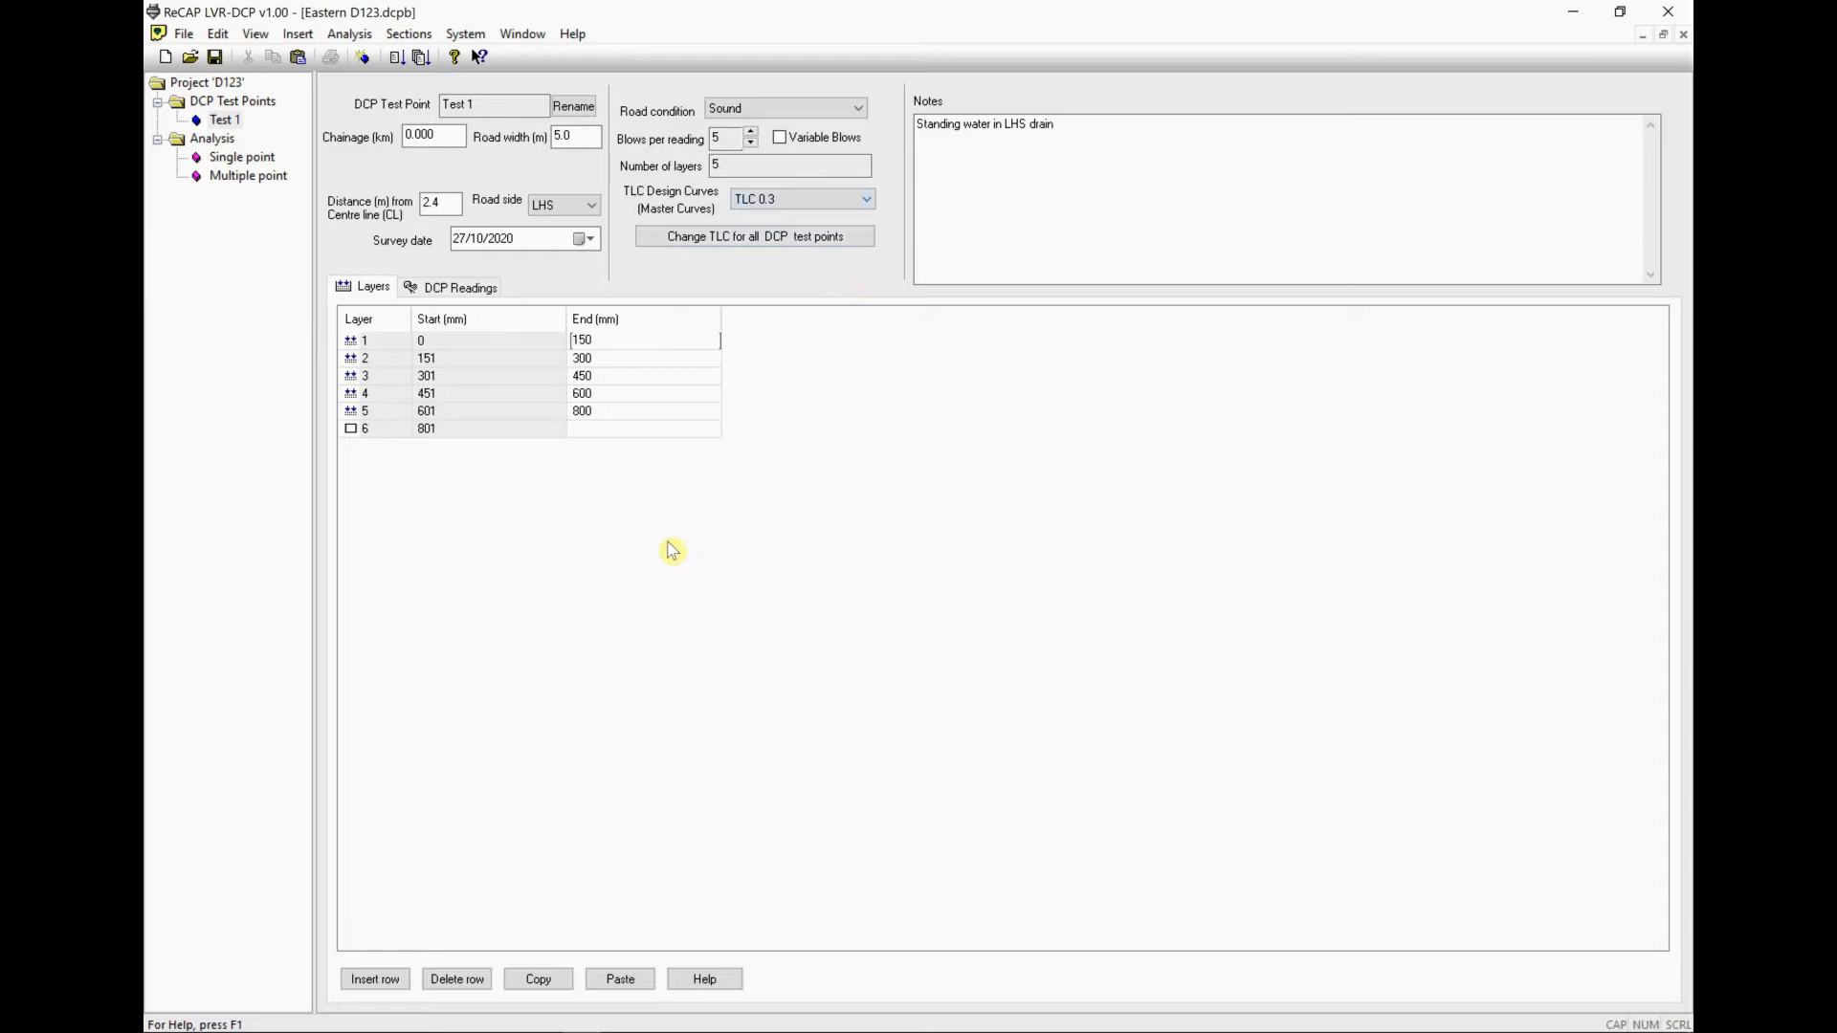
pyautogui.click(441, 290)
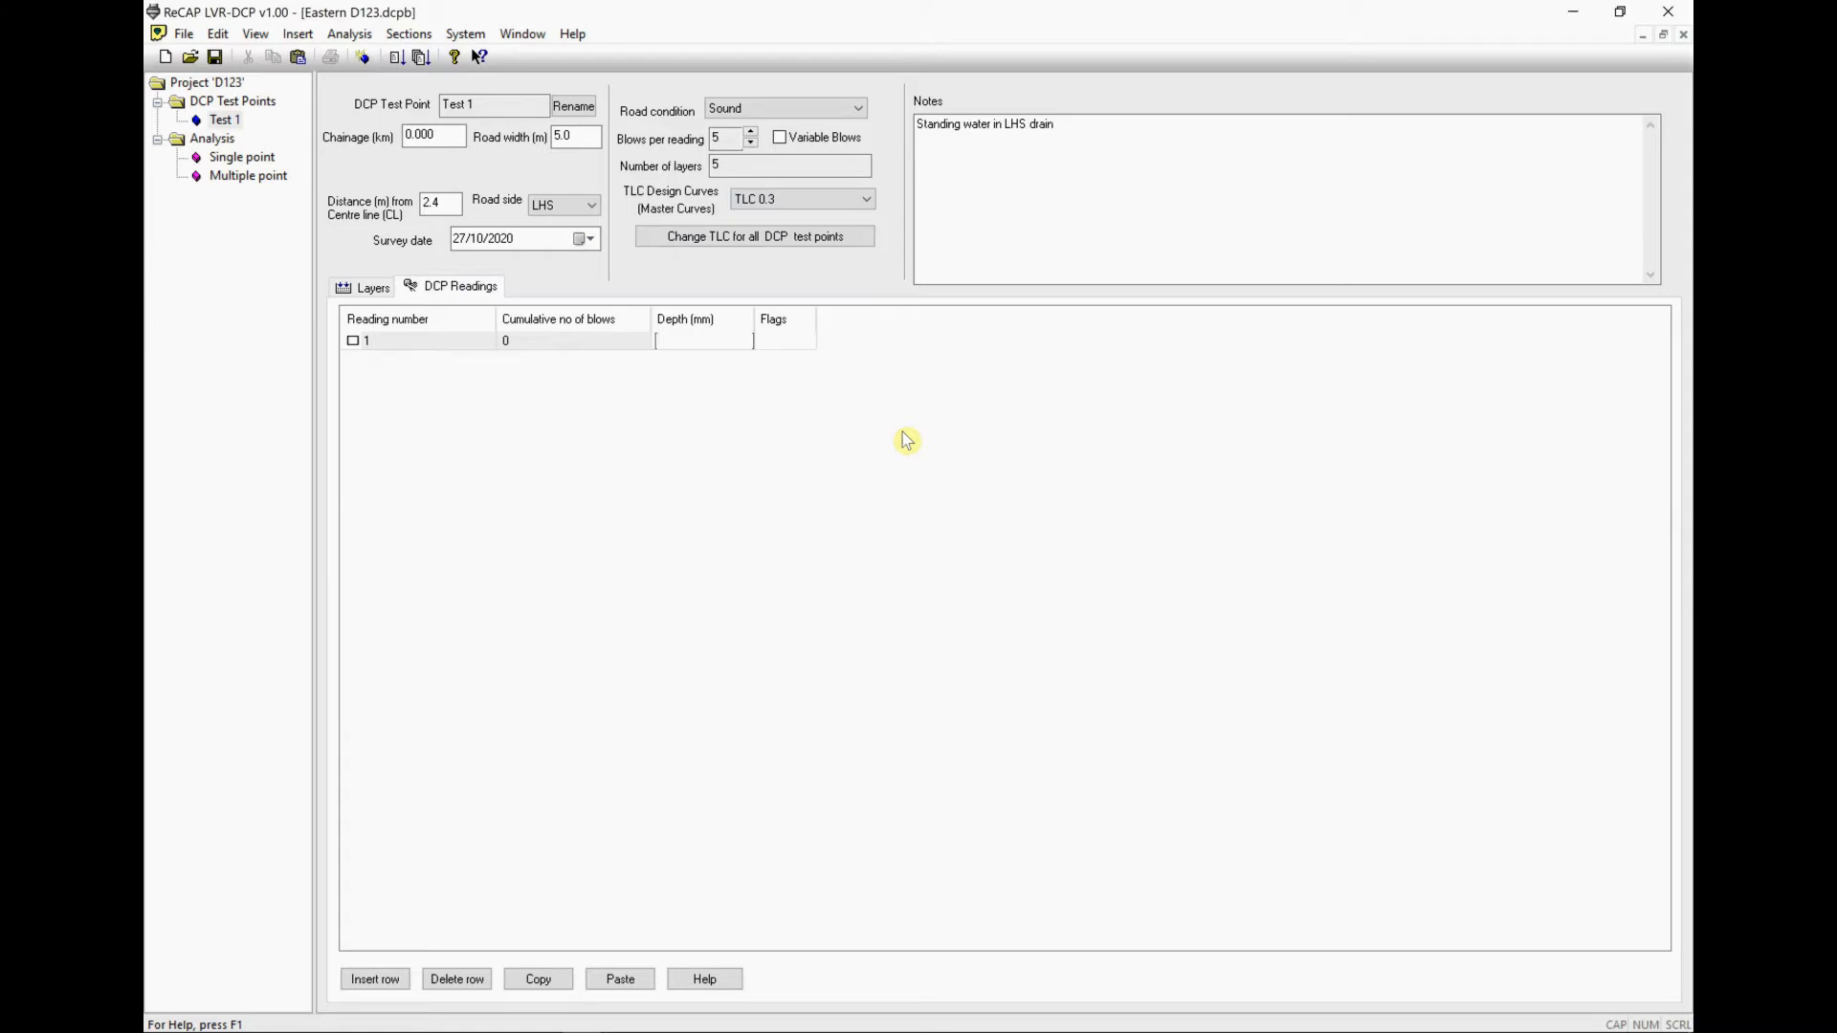
pyautogui.write('78')
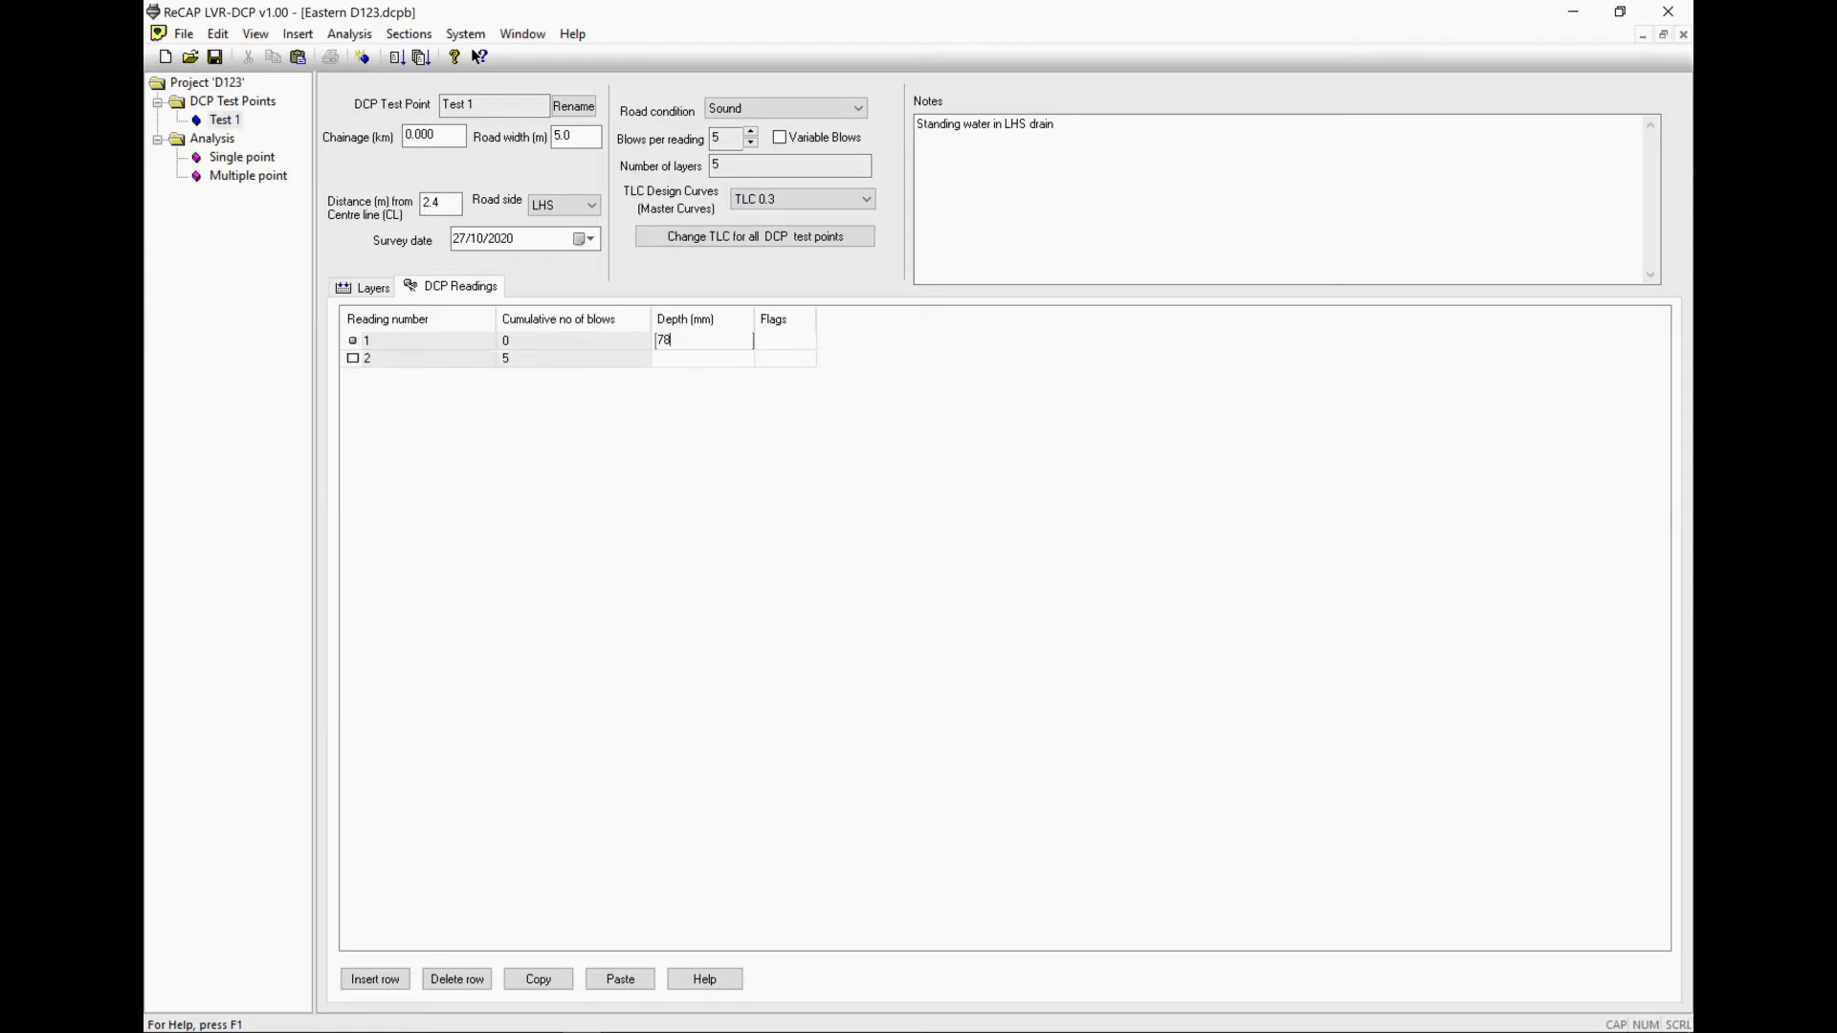
pyautogui.press('Tab')
pyautogui.press('Down')
pyautogui.write('111')
pyautogui.press('Return')
pyautogui.write('123')
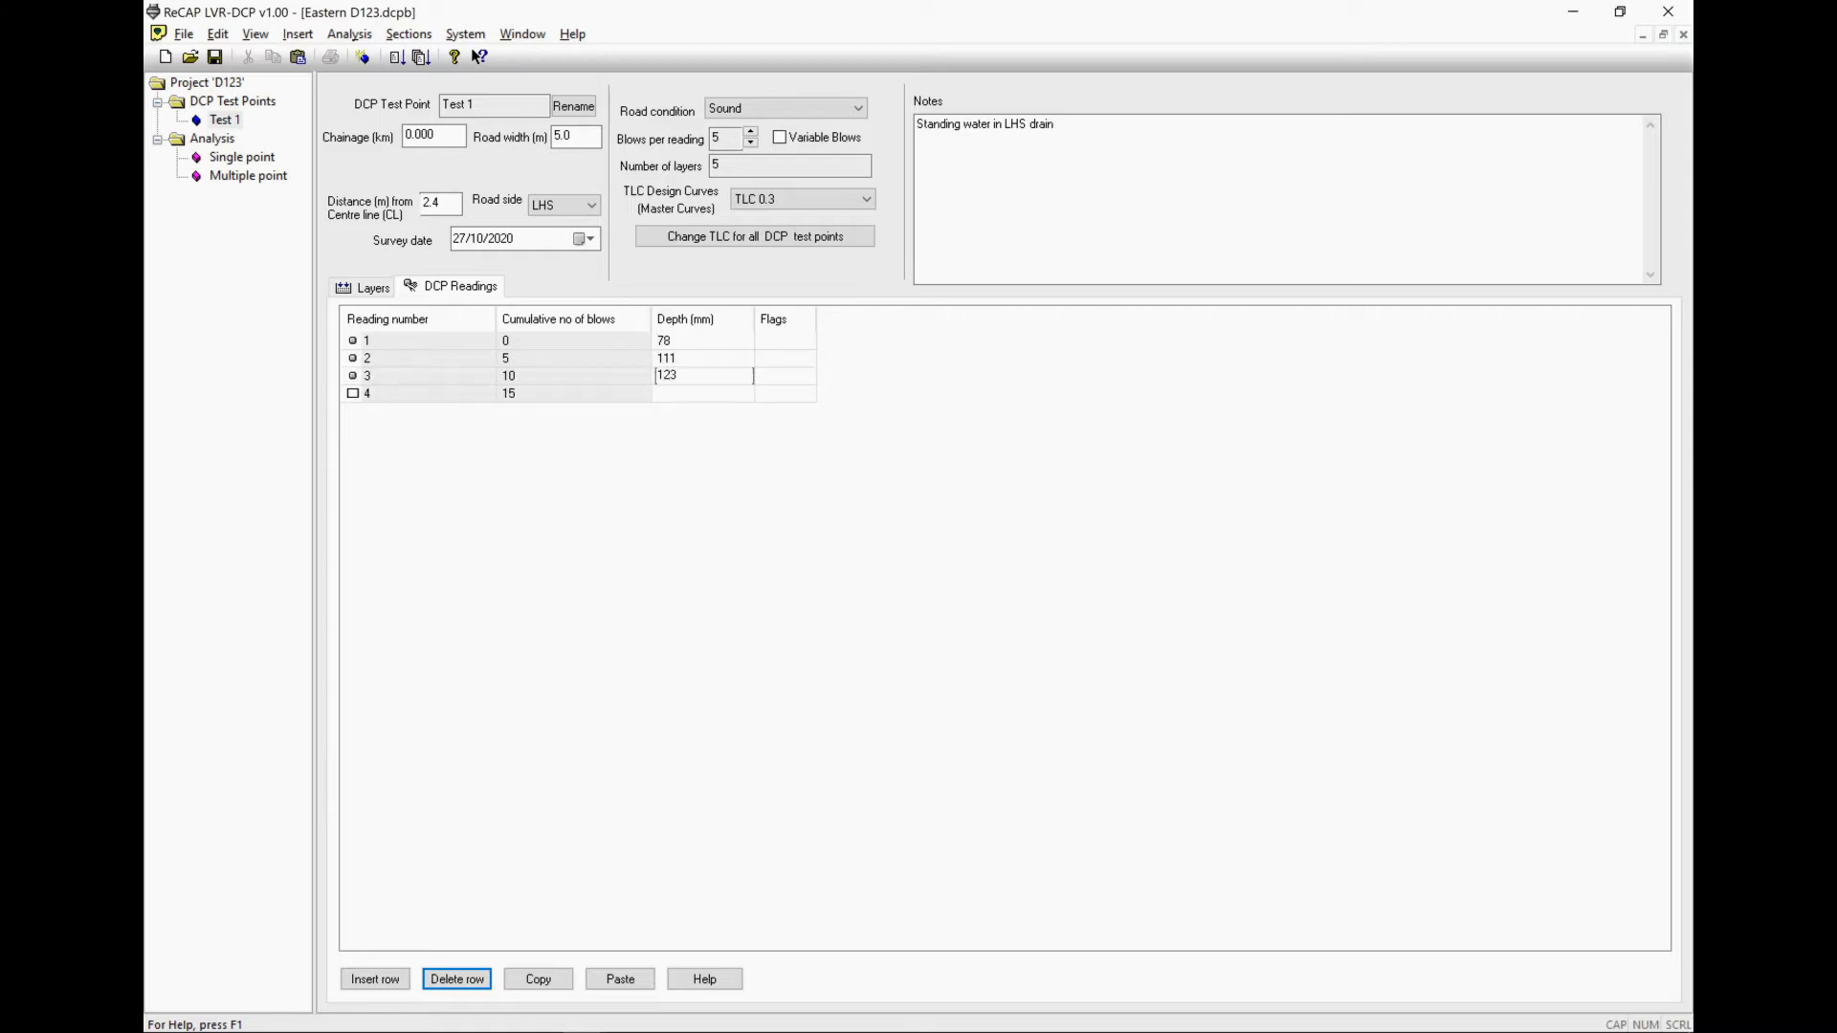
pyautogui.press('Return')
pyautogui.write('145')
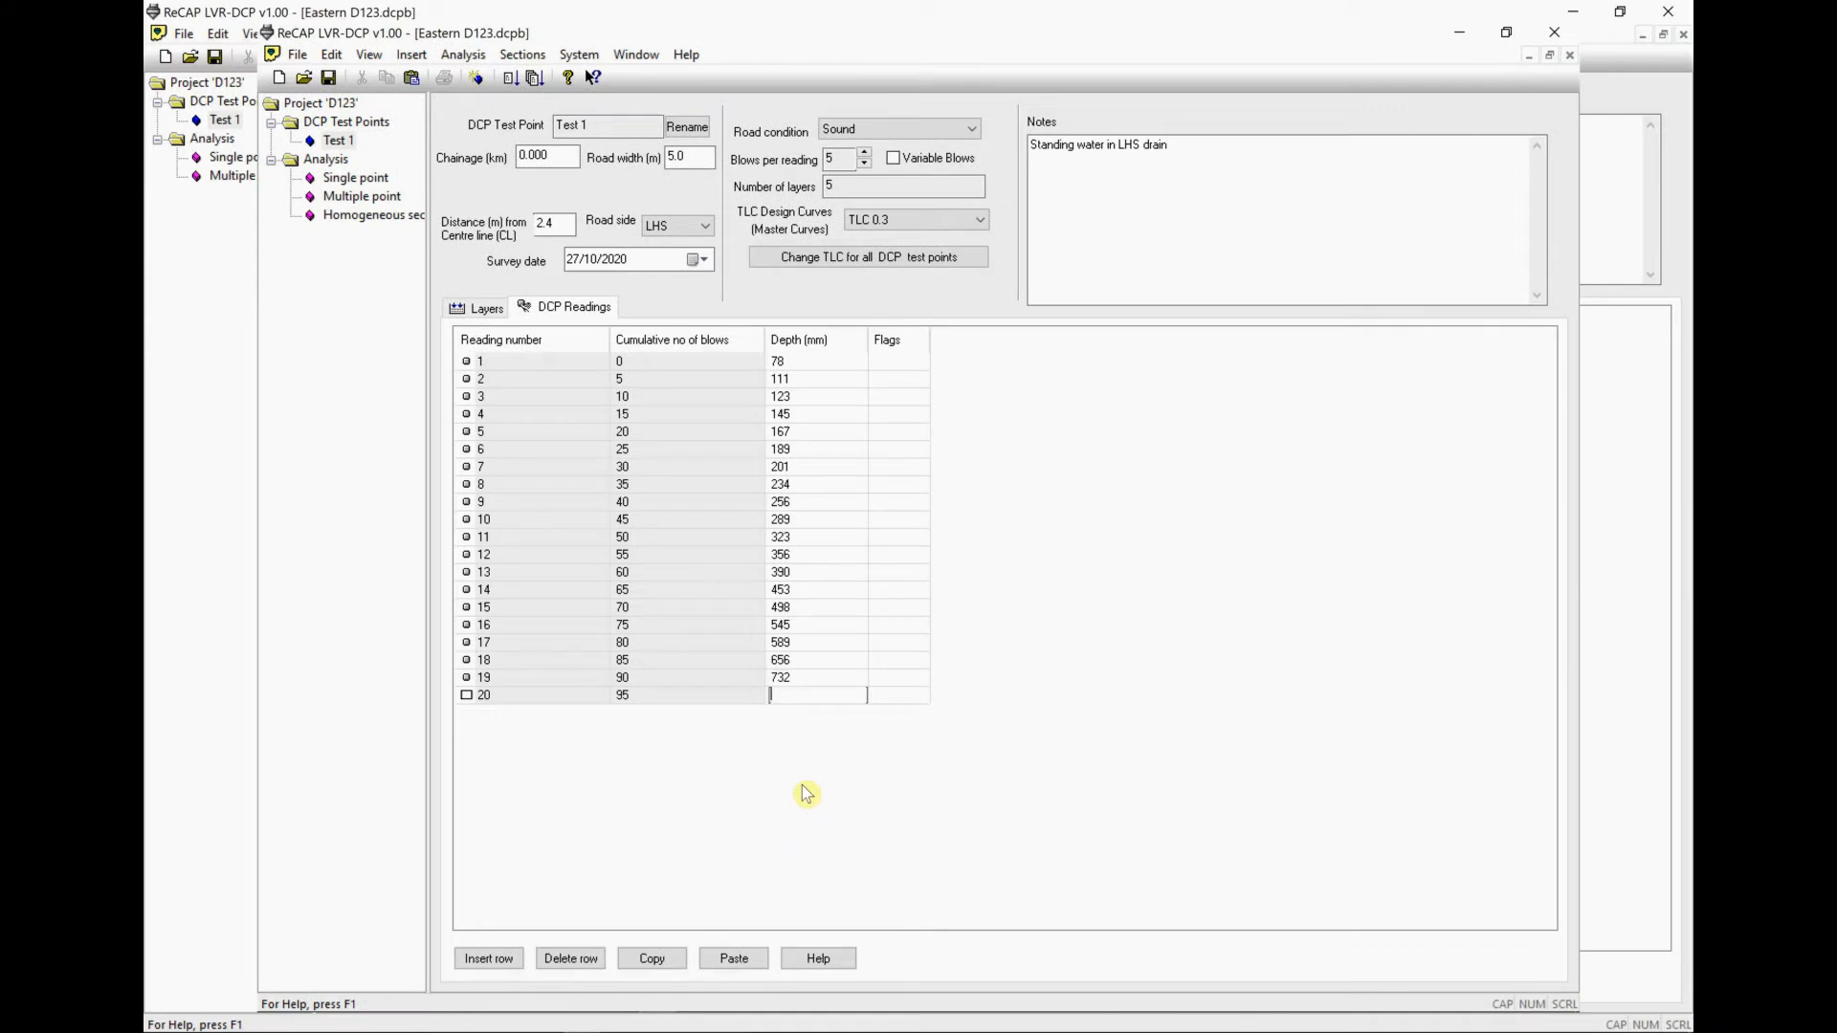
# - Enter depths of 790 mm and 859 mm for DCP readings 20 and 21 of Test 1
pyautogui.write('790')
pyautogui.press('Return')
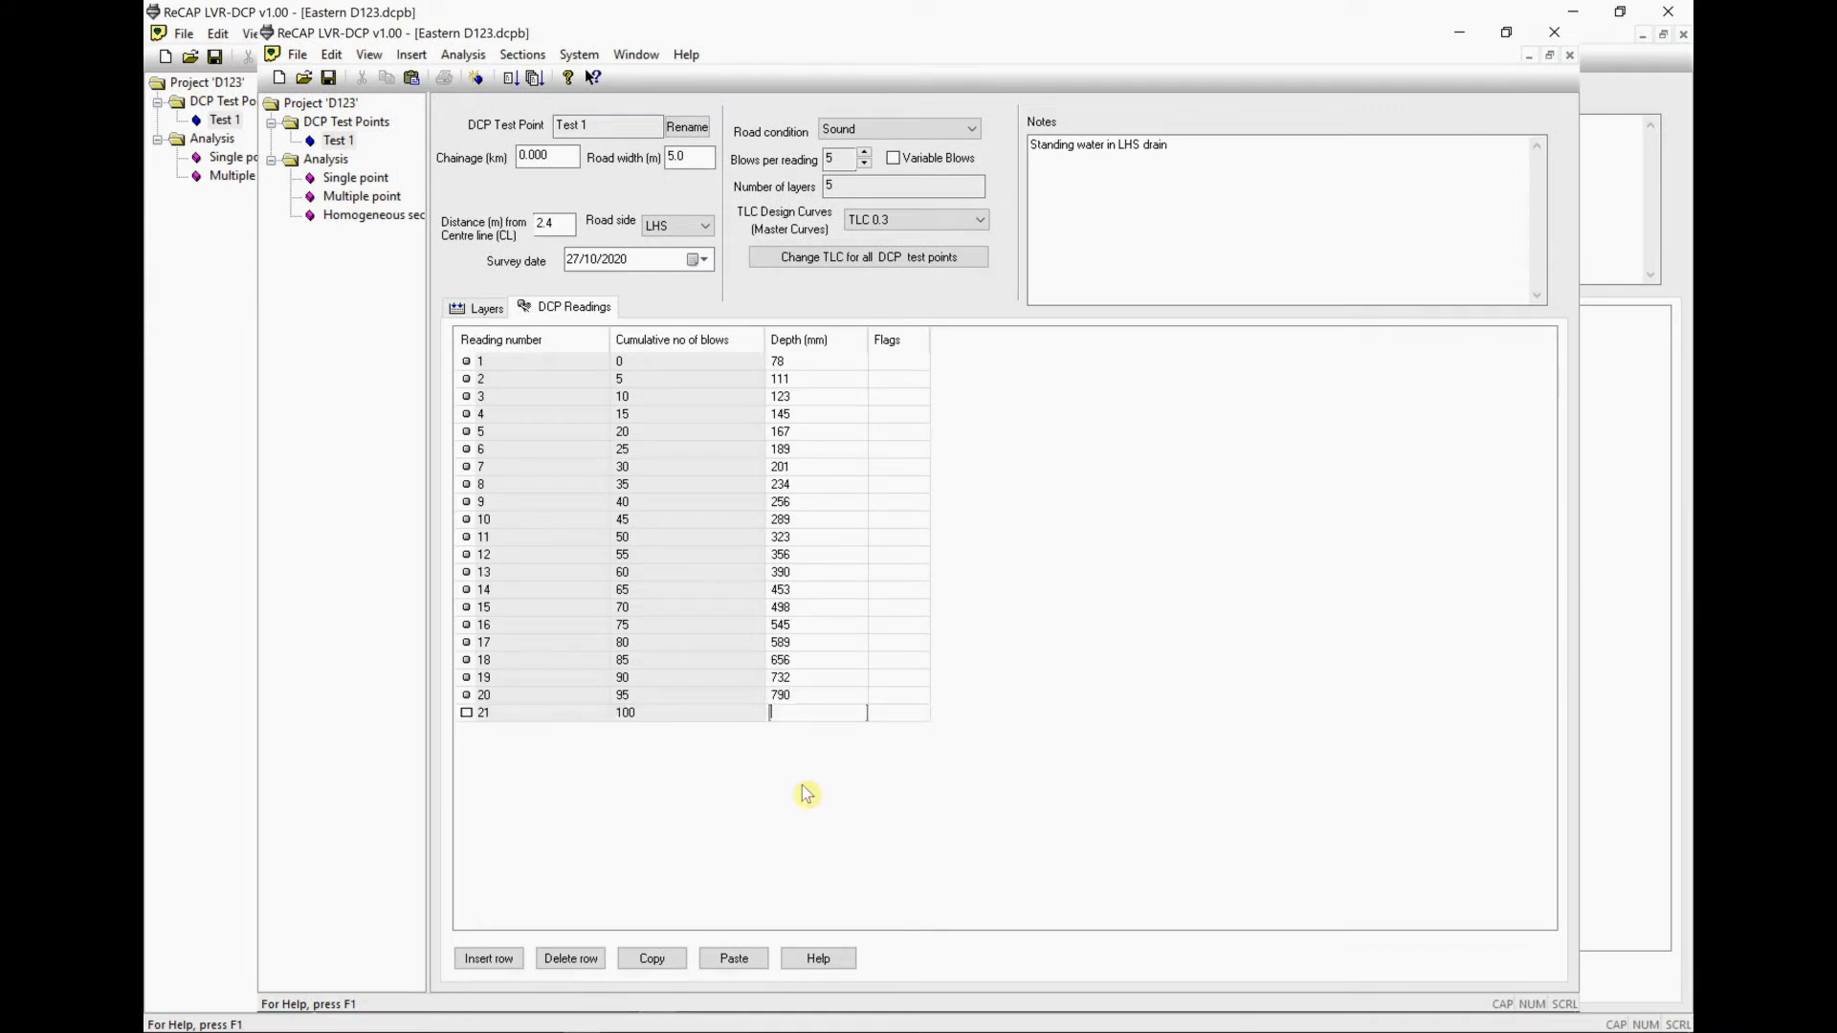
pyautogui.write('859')
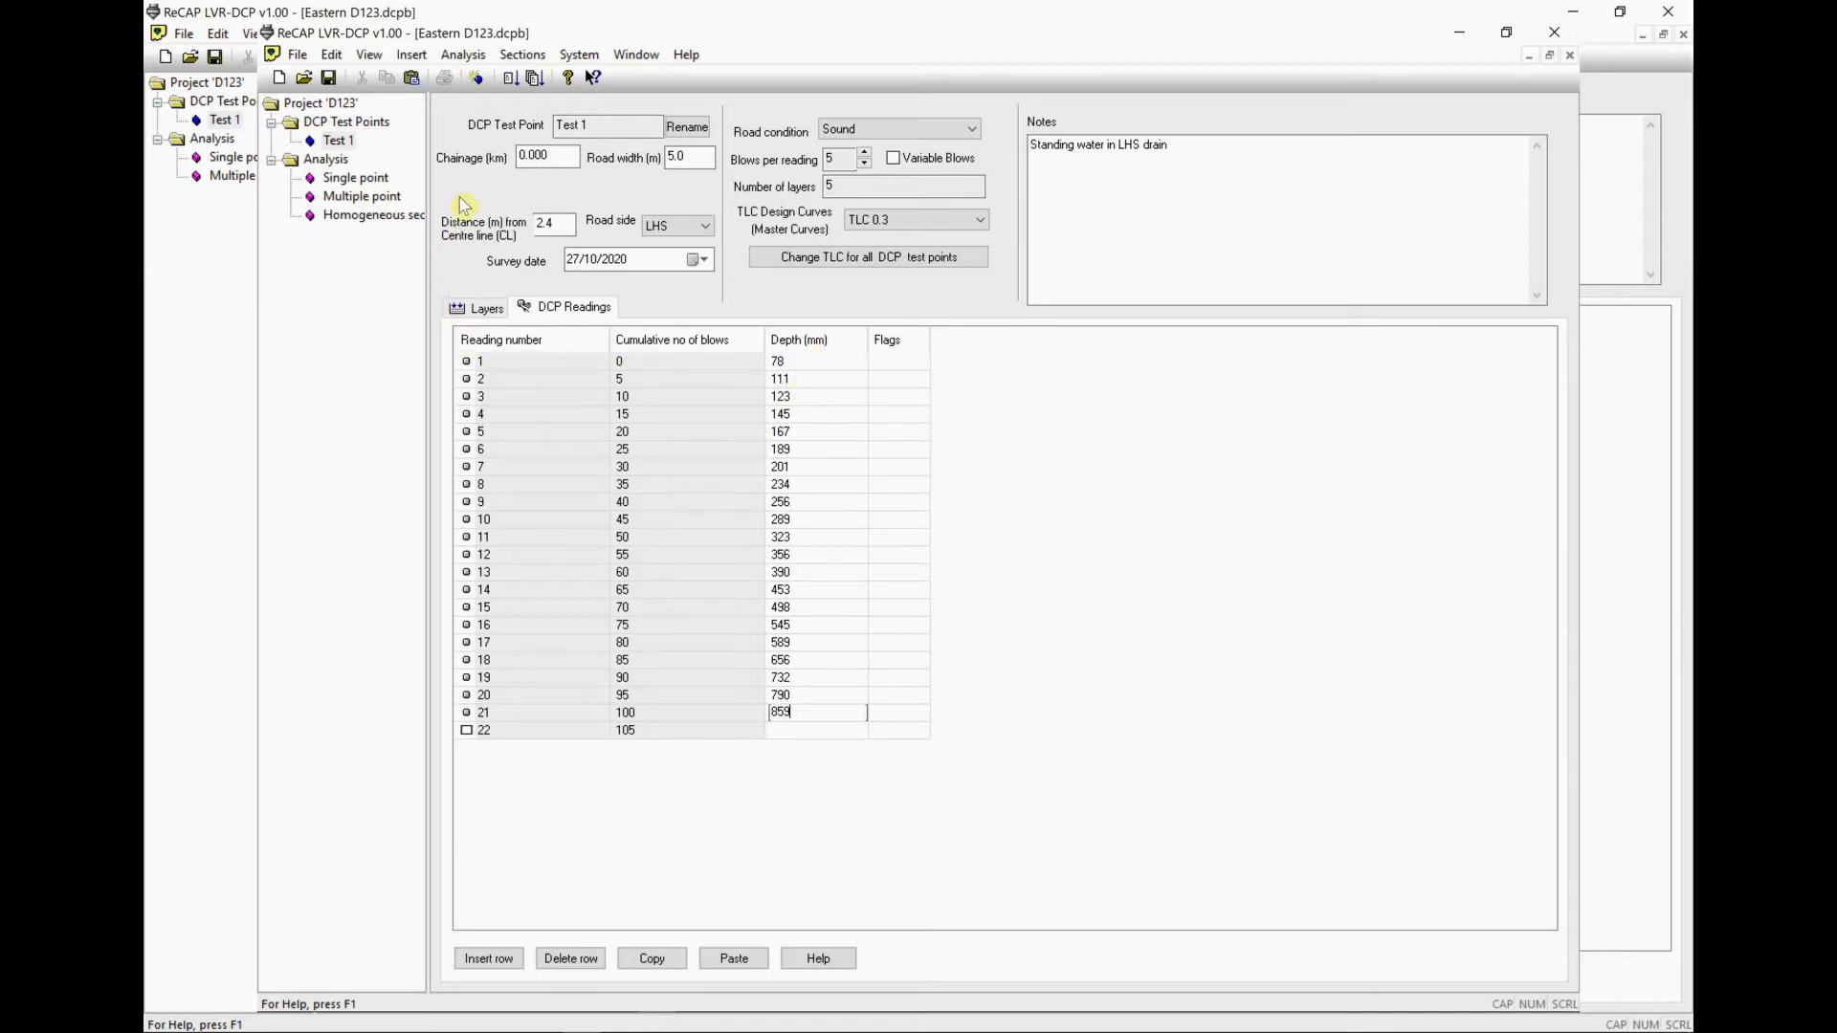
# - Request a new DCP test point and choose to extrapolate Test 1's depth using the last two data reading depths
pyautogui.click(478, 77)
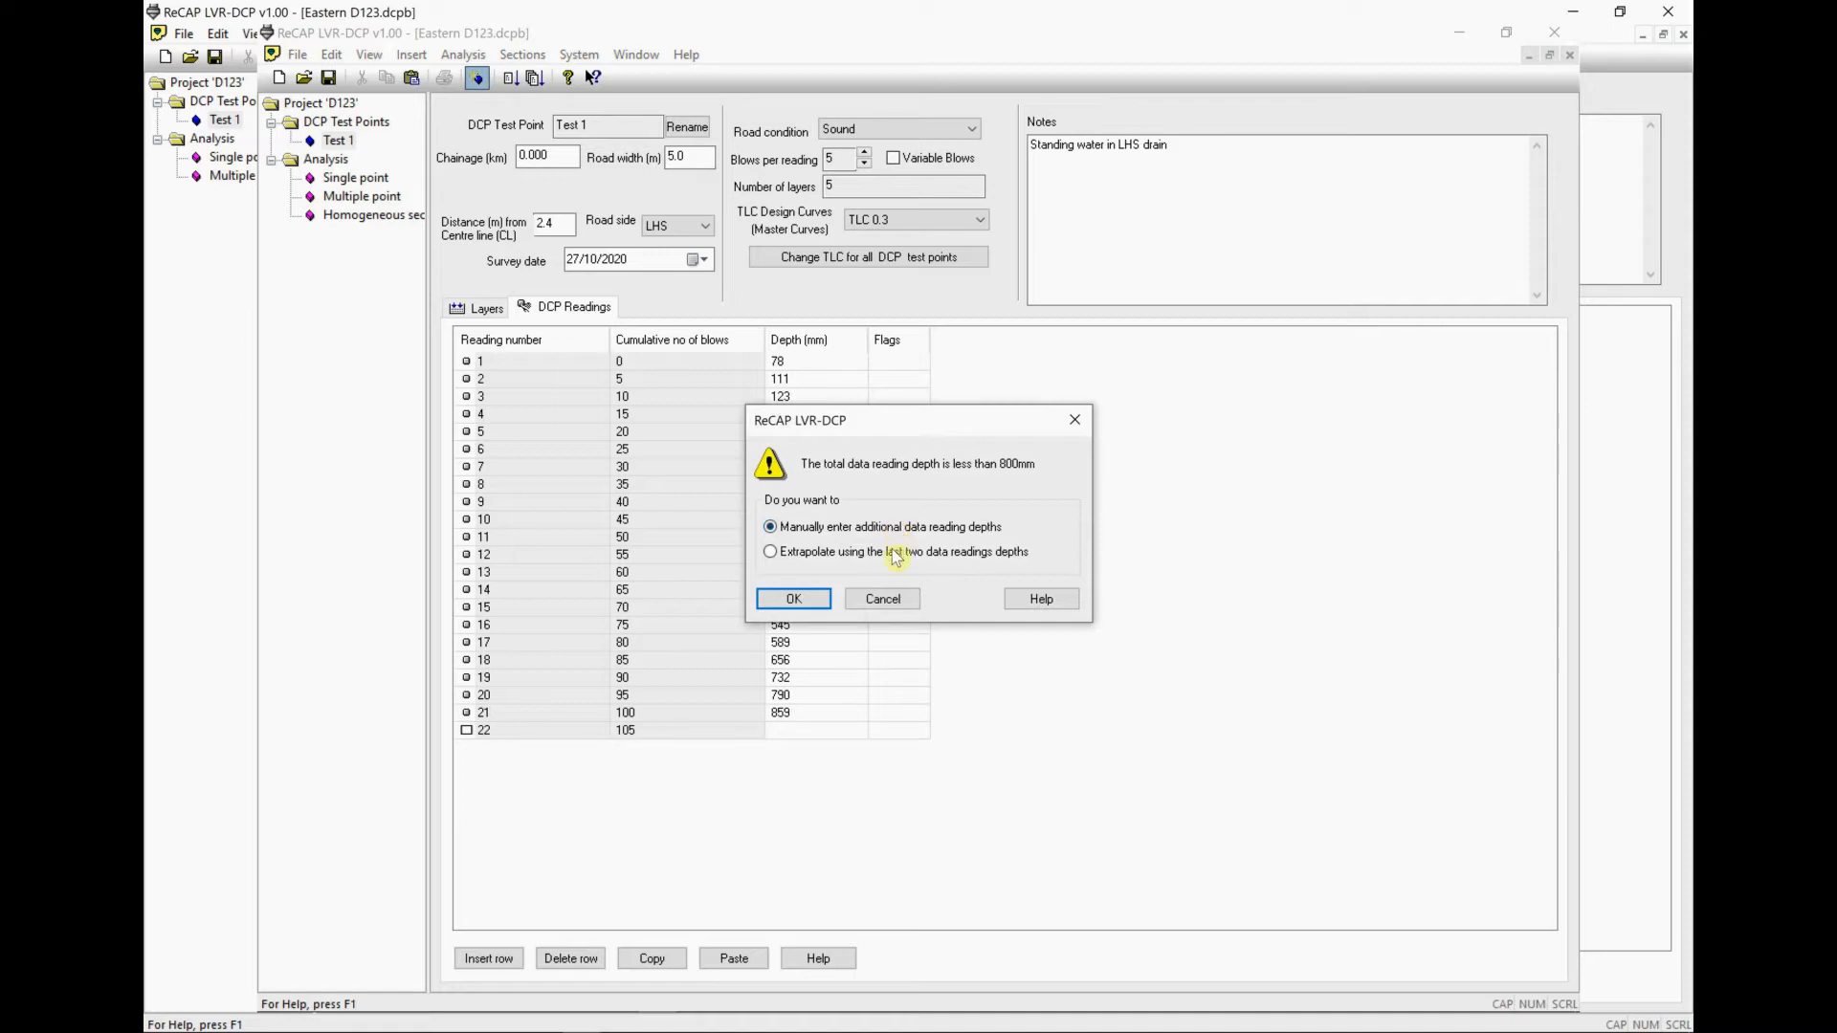
pyautogui.click(771, 552)
pyautogui.click(794, 599)
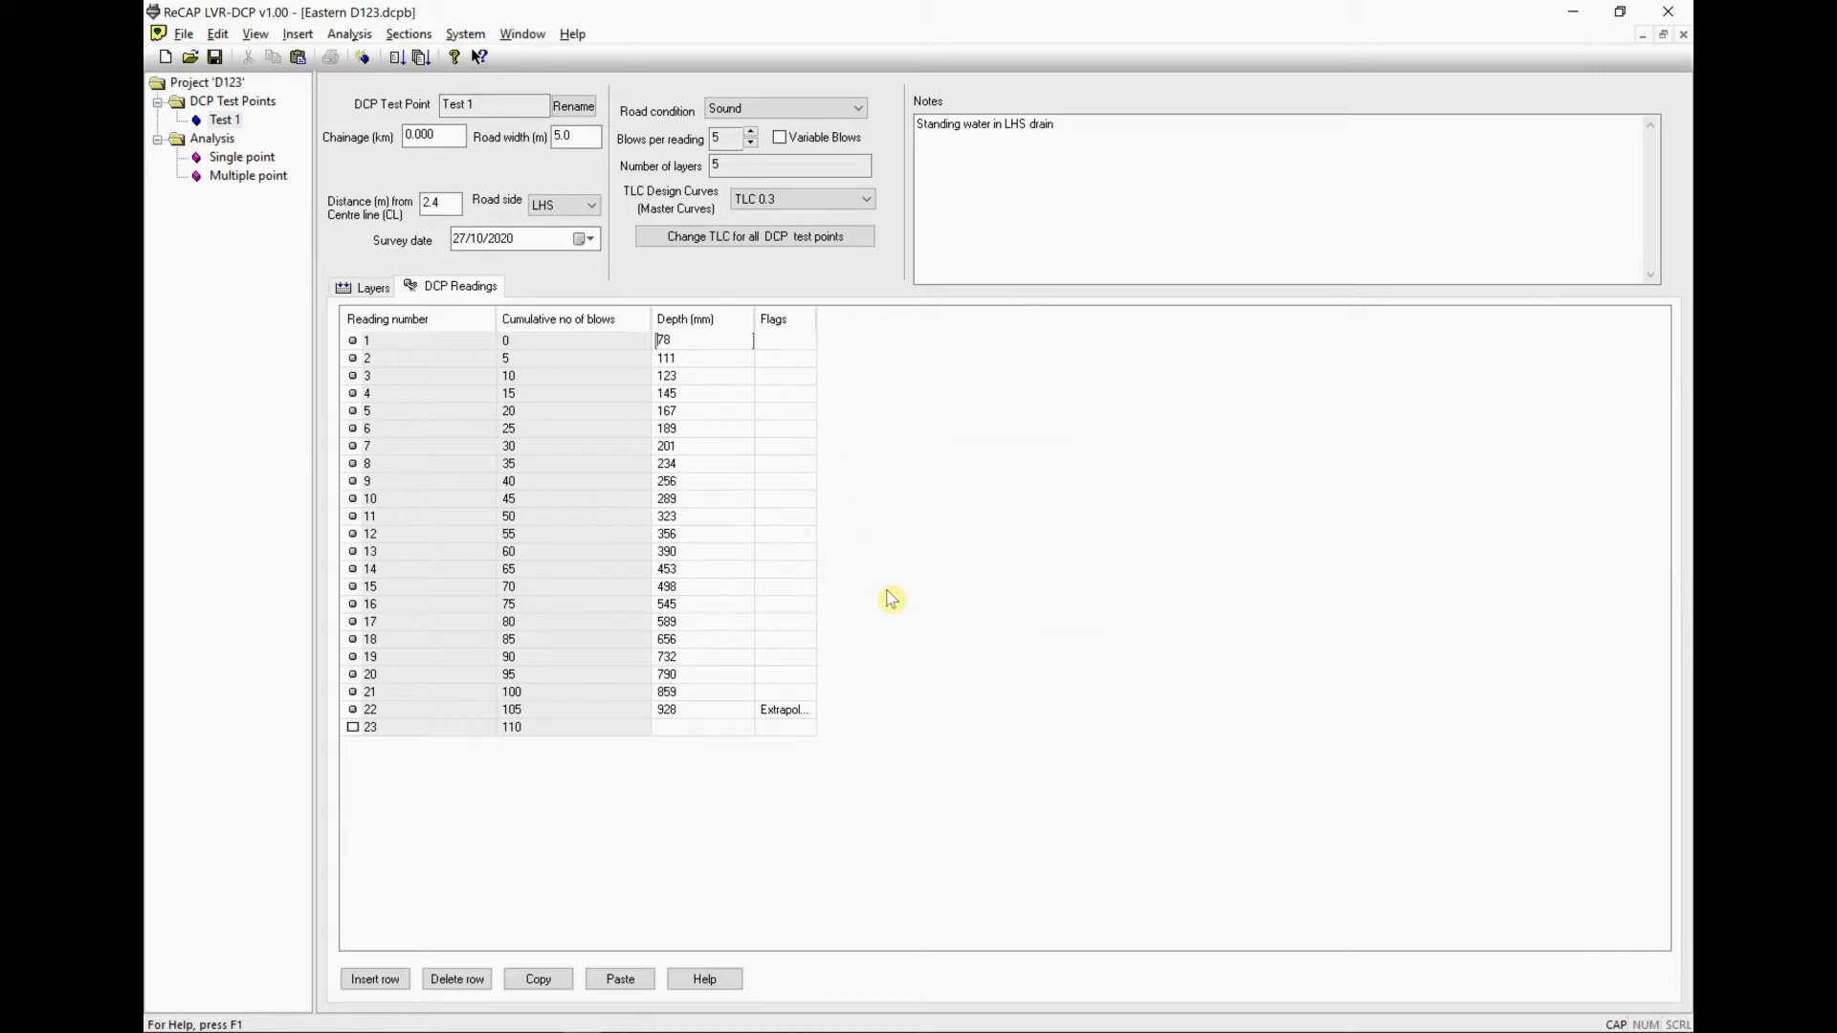
# - Change the depth of reading 11 to 223 mm and try to add a new test point to trigger the data check
pyautogui.click(697, 518)
pyautogui.write('2')
pyautogui.click(364, 59)
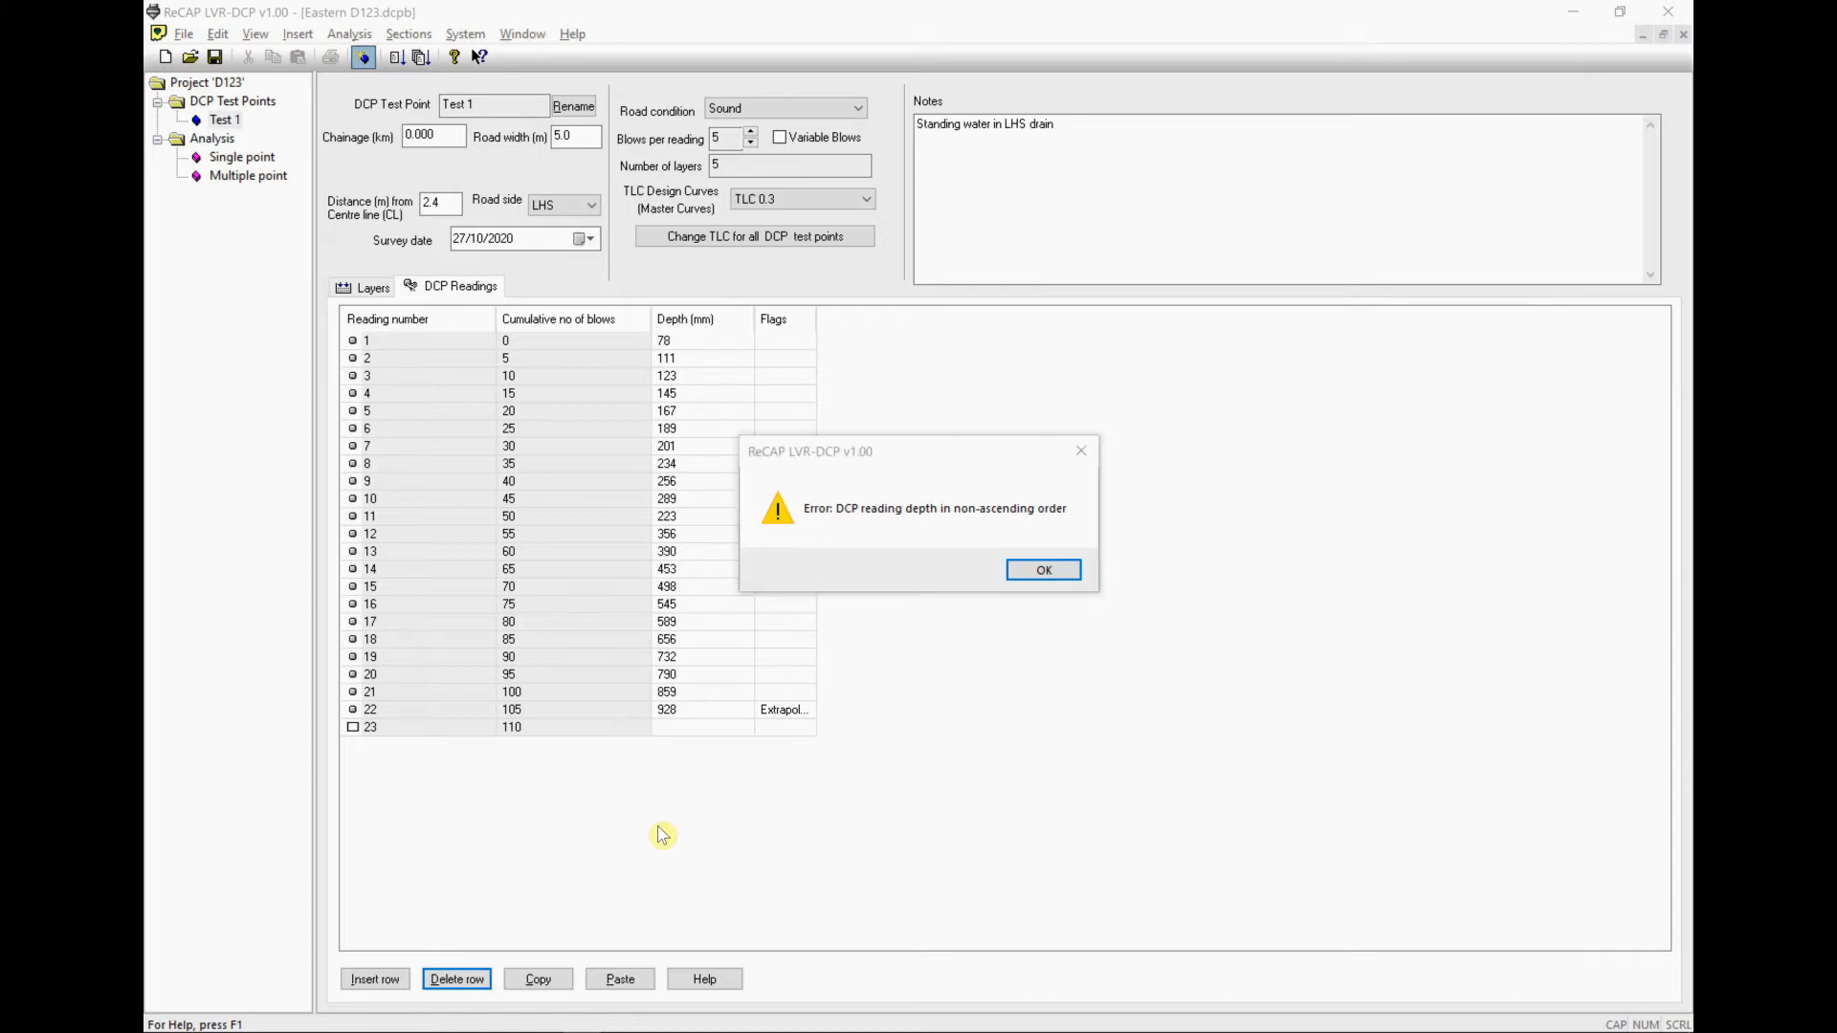
pyautogui.click(1040, 571)
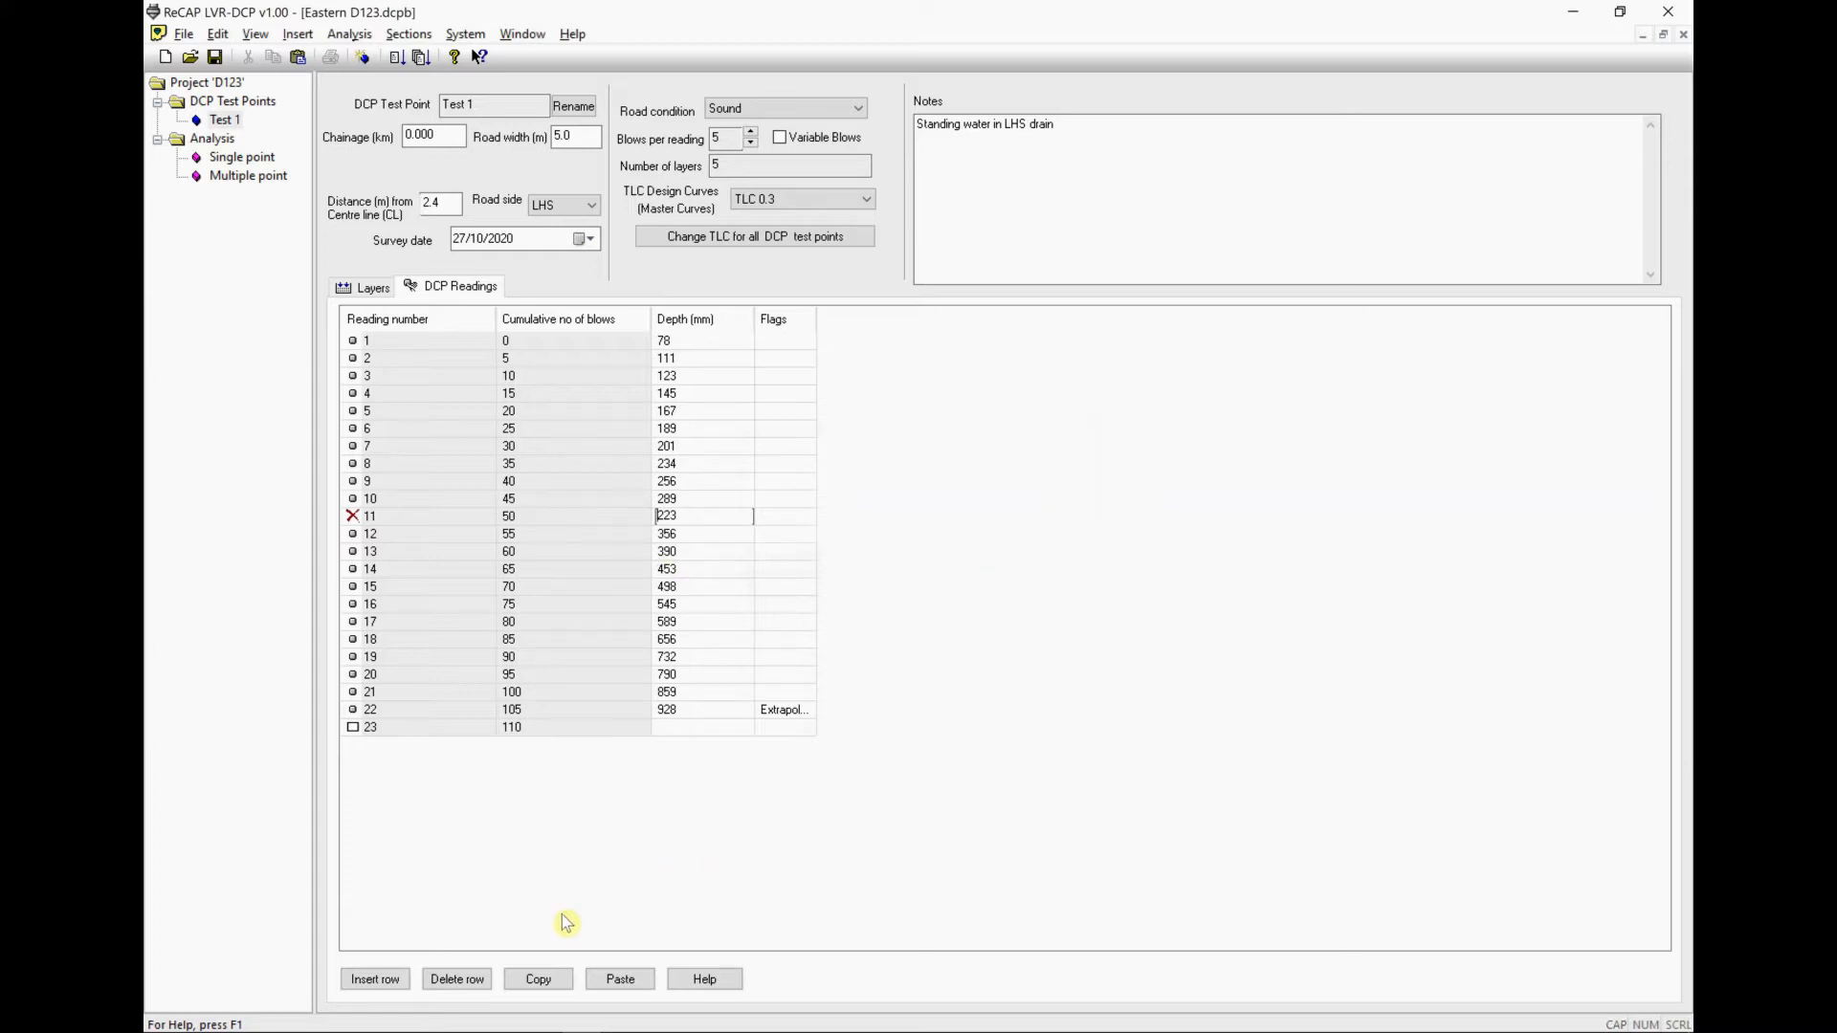
# - Delete the faulty reading 11 and insert a replacement row with a depth of 323 mm
pyautogui.click(456, 980)
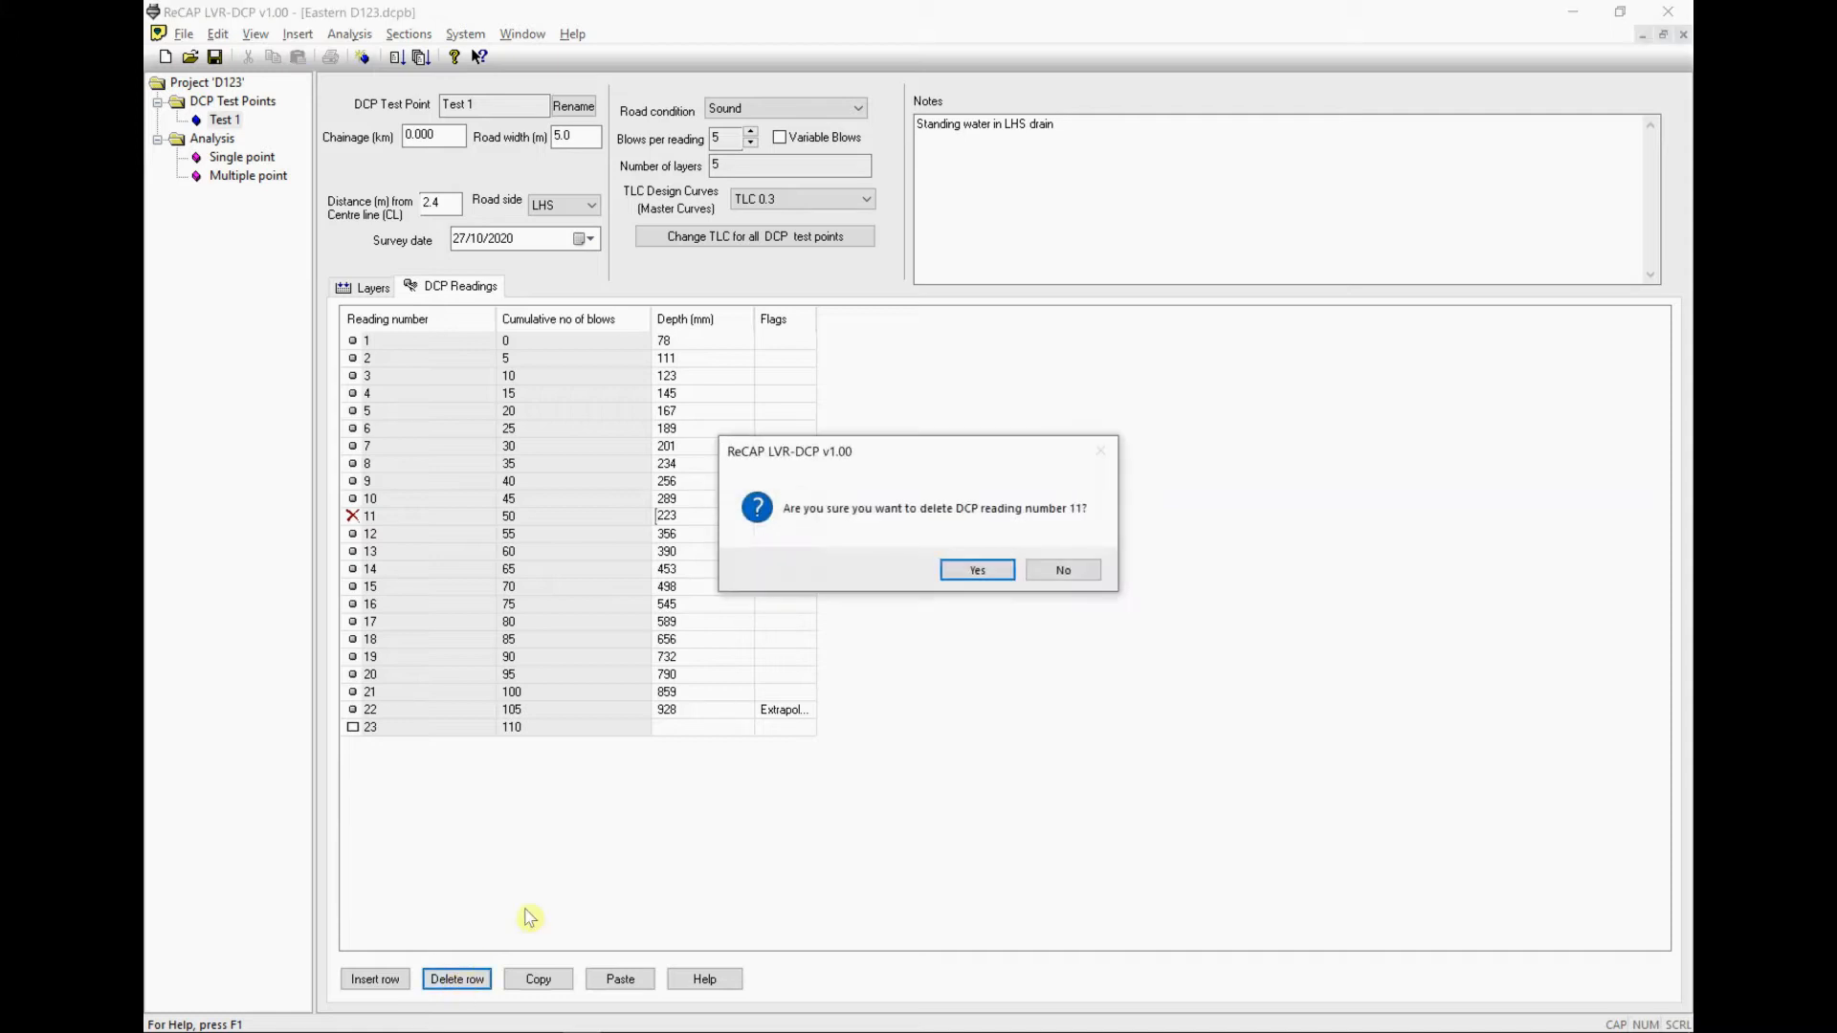
pyautogui.click(981, 569)
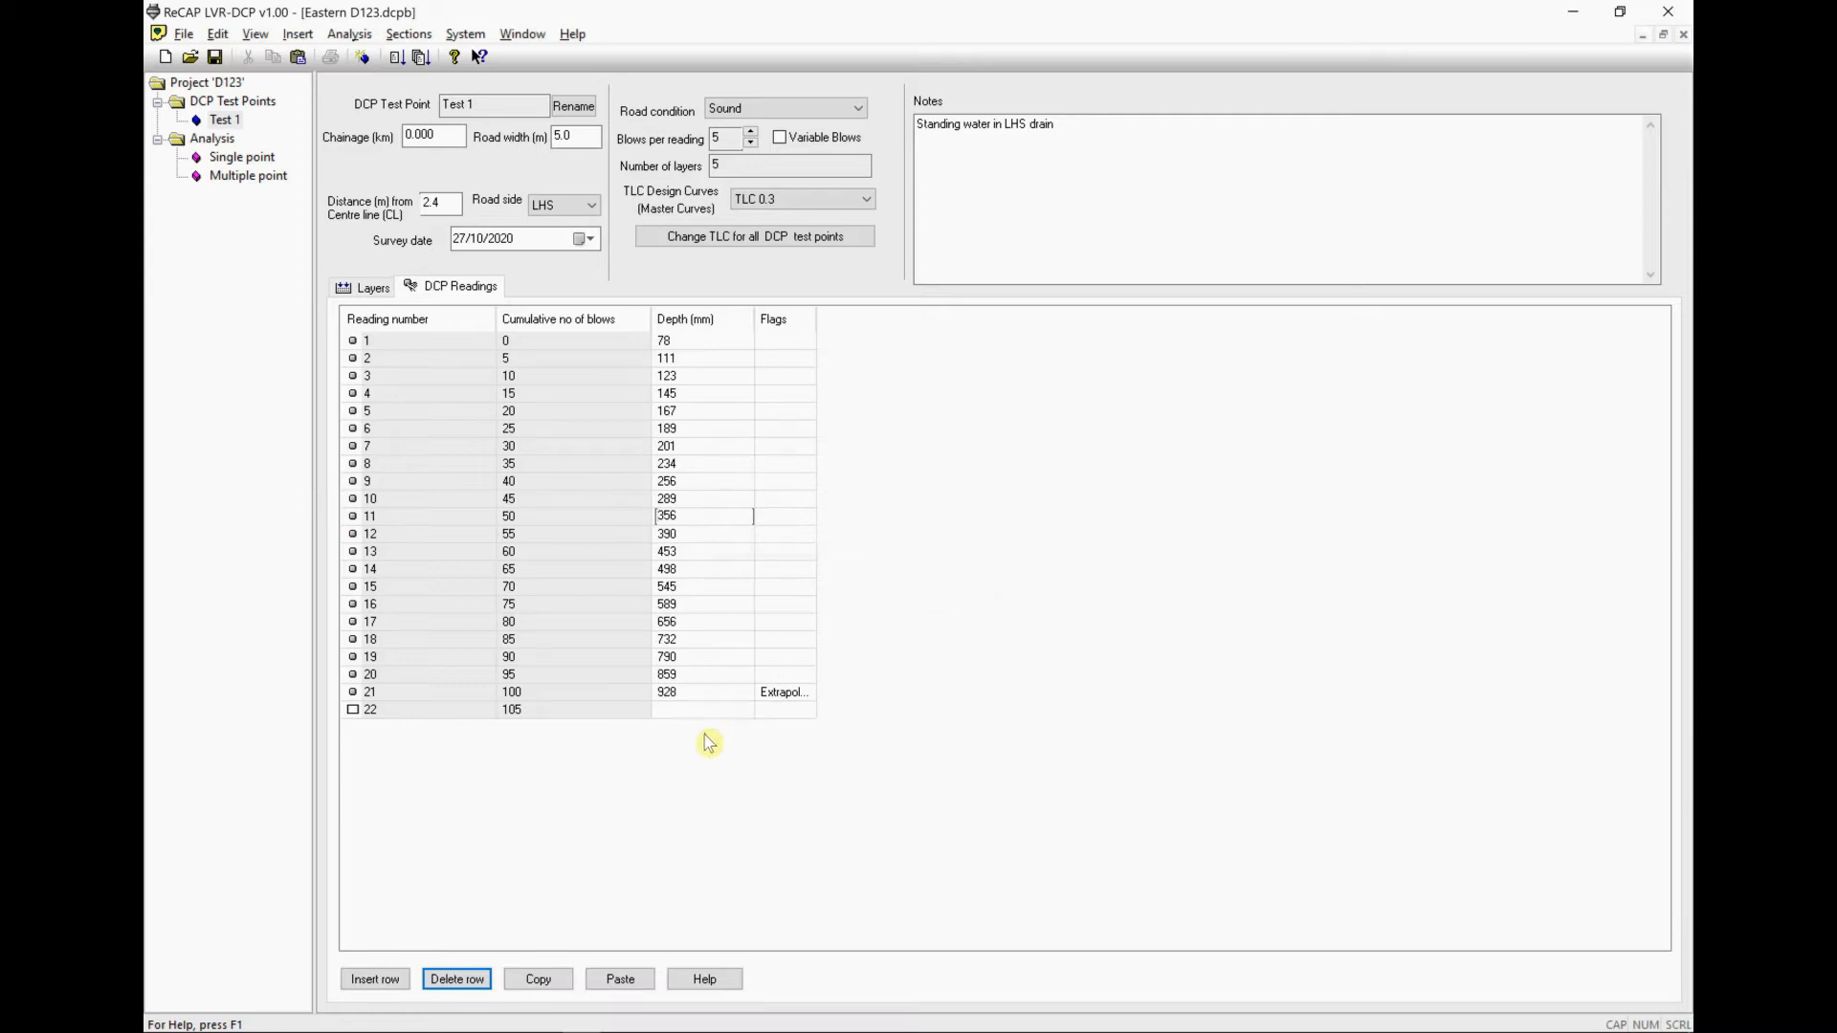
pyautogui.click(374, 980)
pyautogui.write('323')
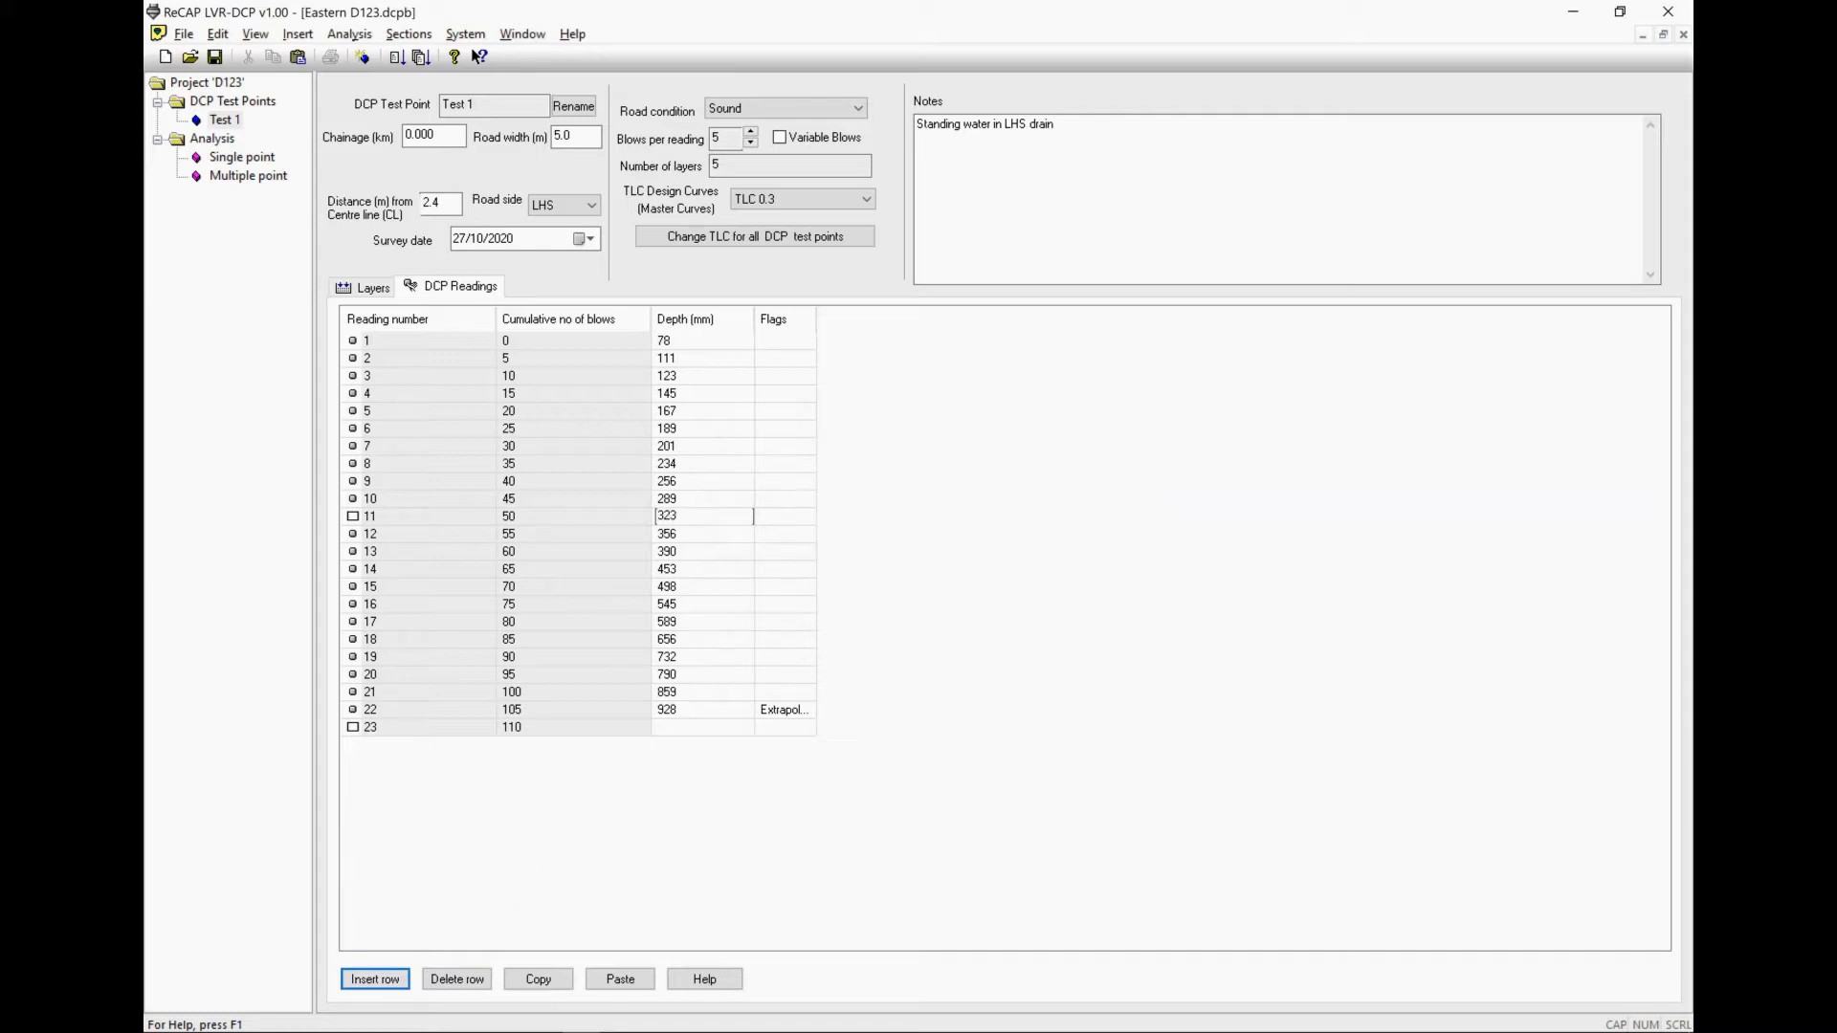
# - Delete reading 11 once more, insert an empty row in its place and re-enter the depth
pyautogui.click(457, 979)
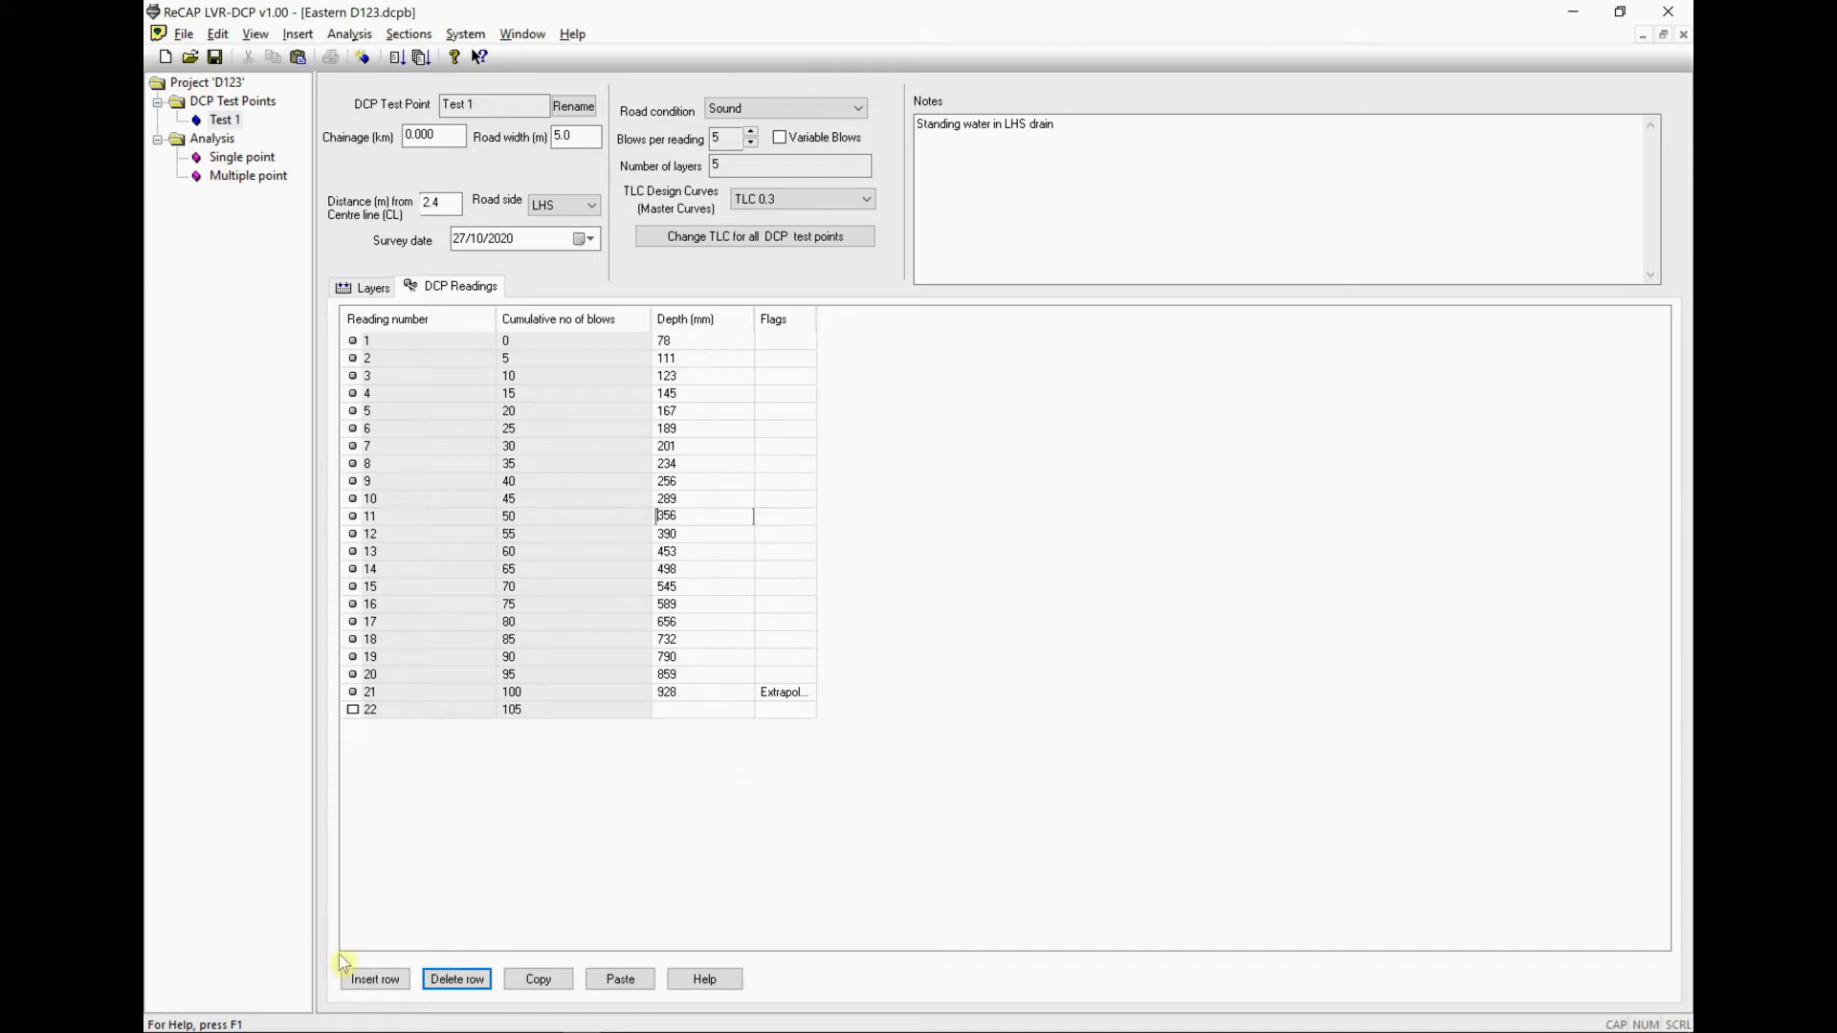
pyautogui.click(363, 978)
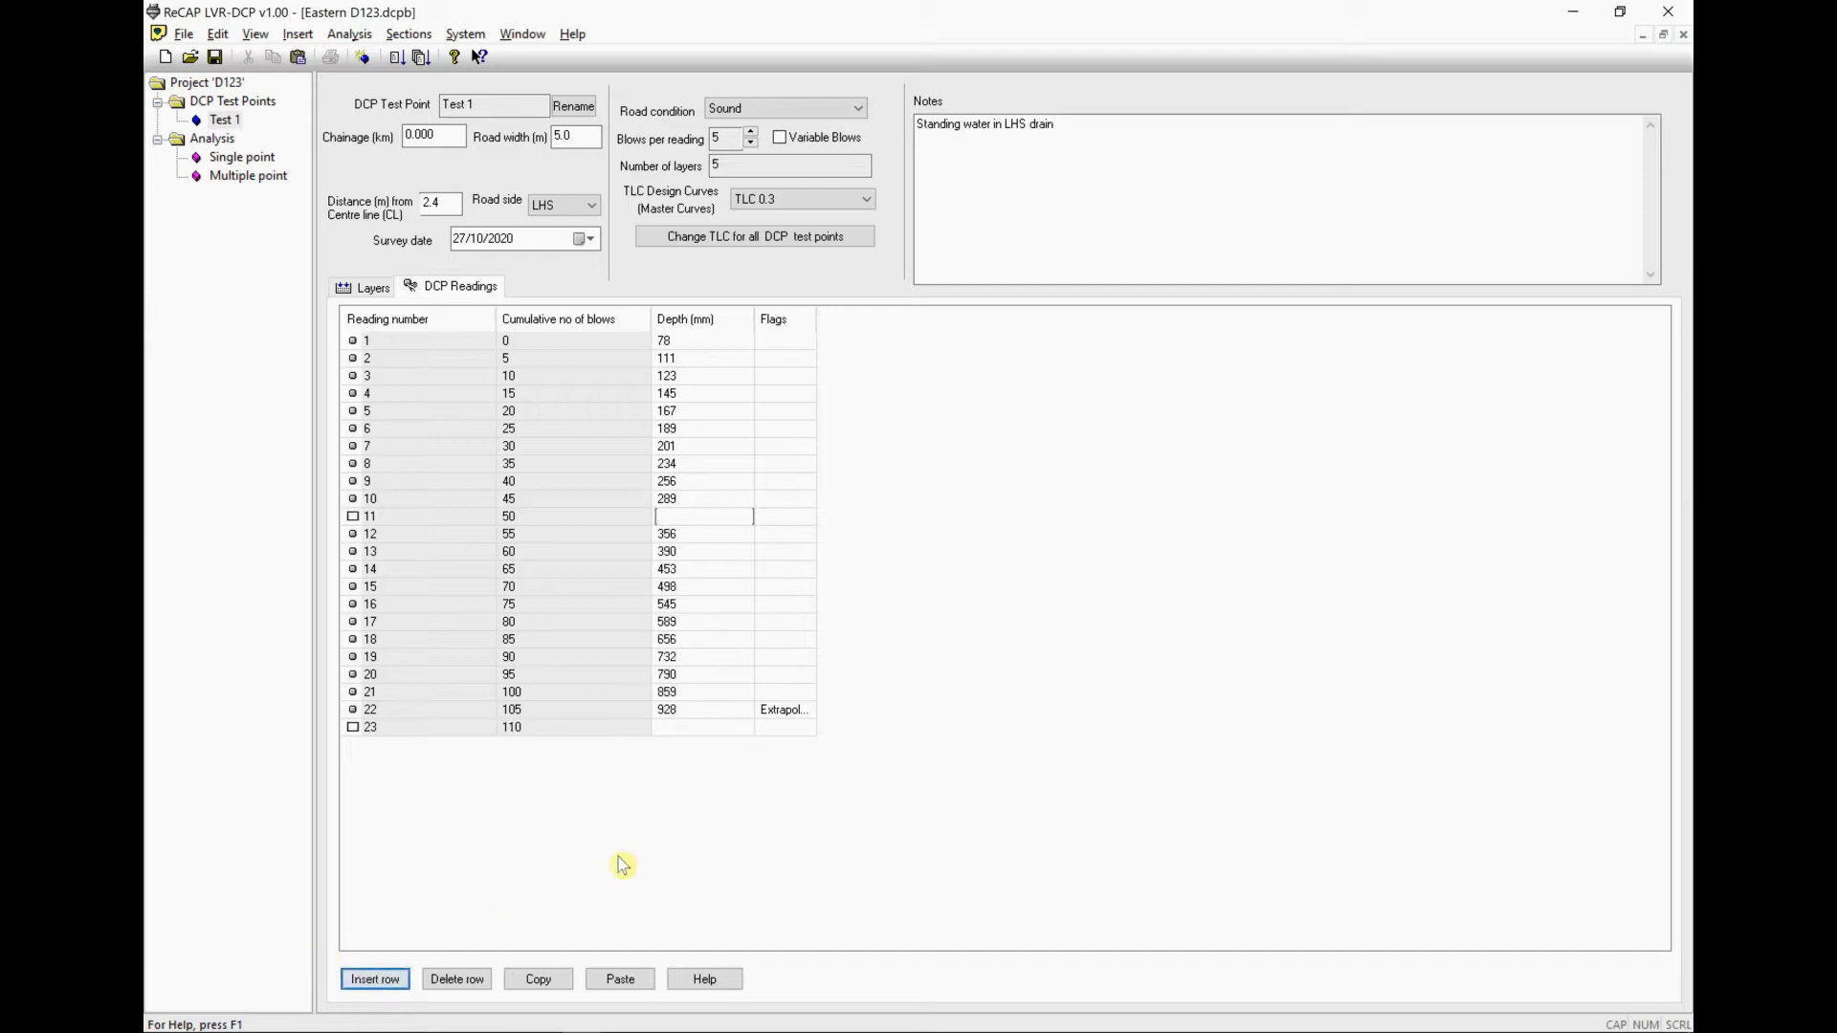
pyautogui.write('3')
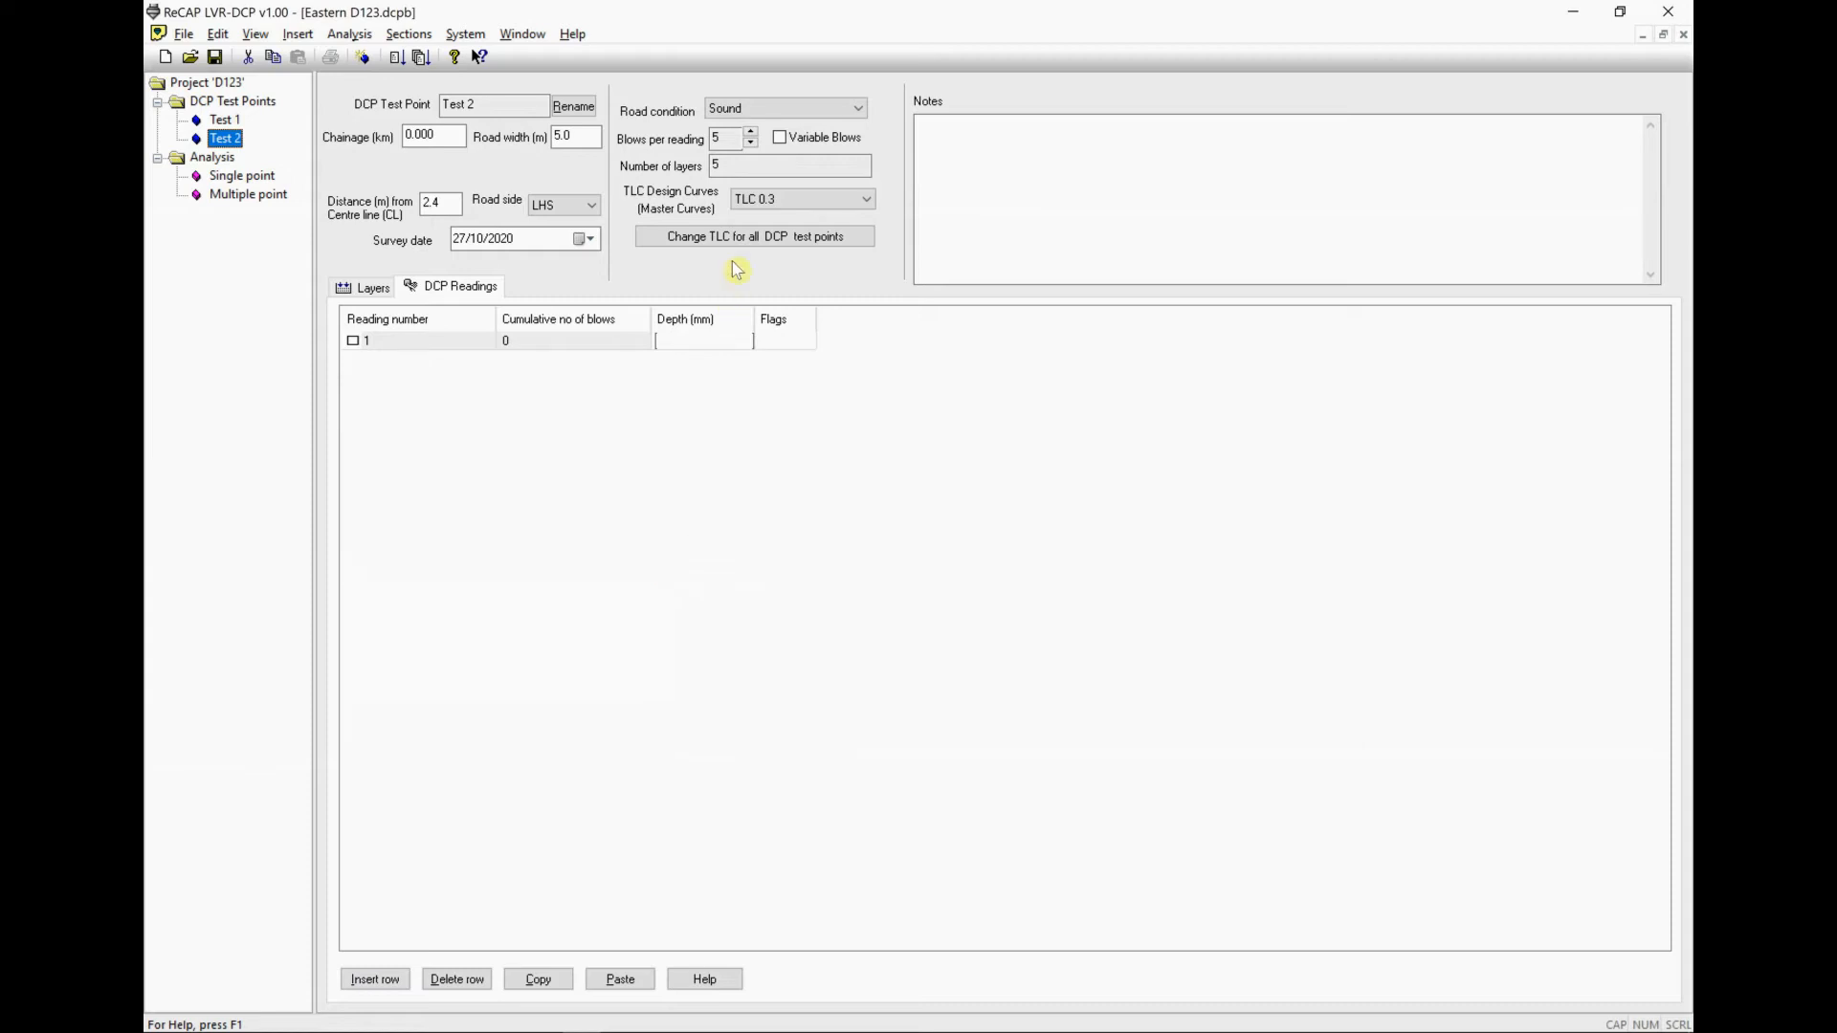
# - Switch to Excel, copy readings 0 to 28 from the Tests with Fixed Blows sheet, and paste them into Test 2's DCP readings in ReCAP LVR-DCP
pyautogui.click(761, 201)
pyautogui.hotkey('alt', 'Tab')
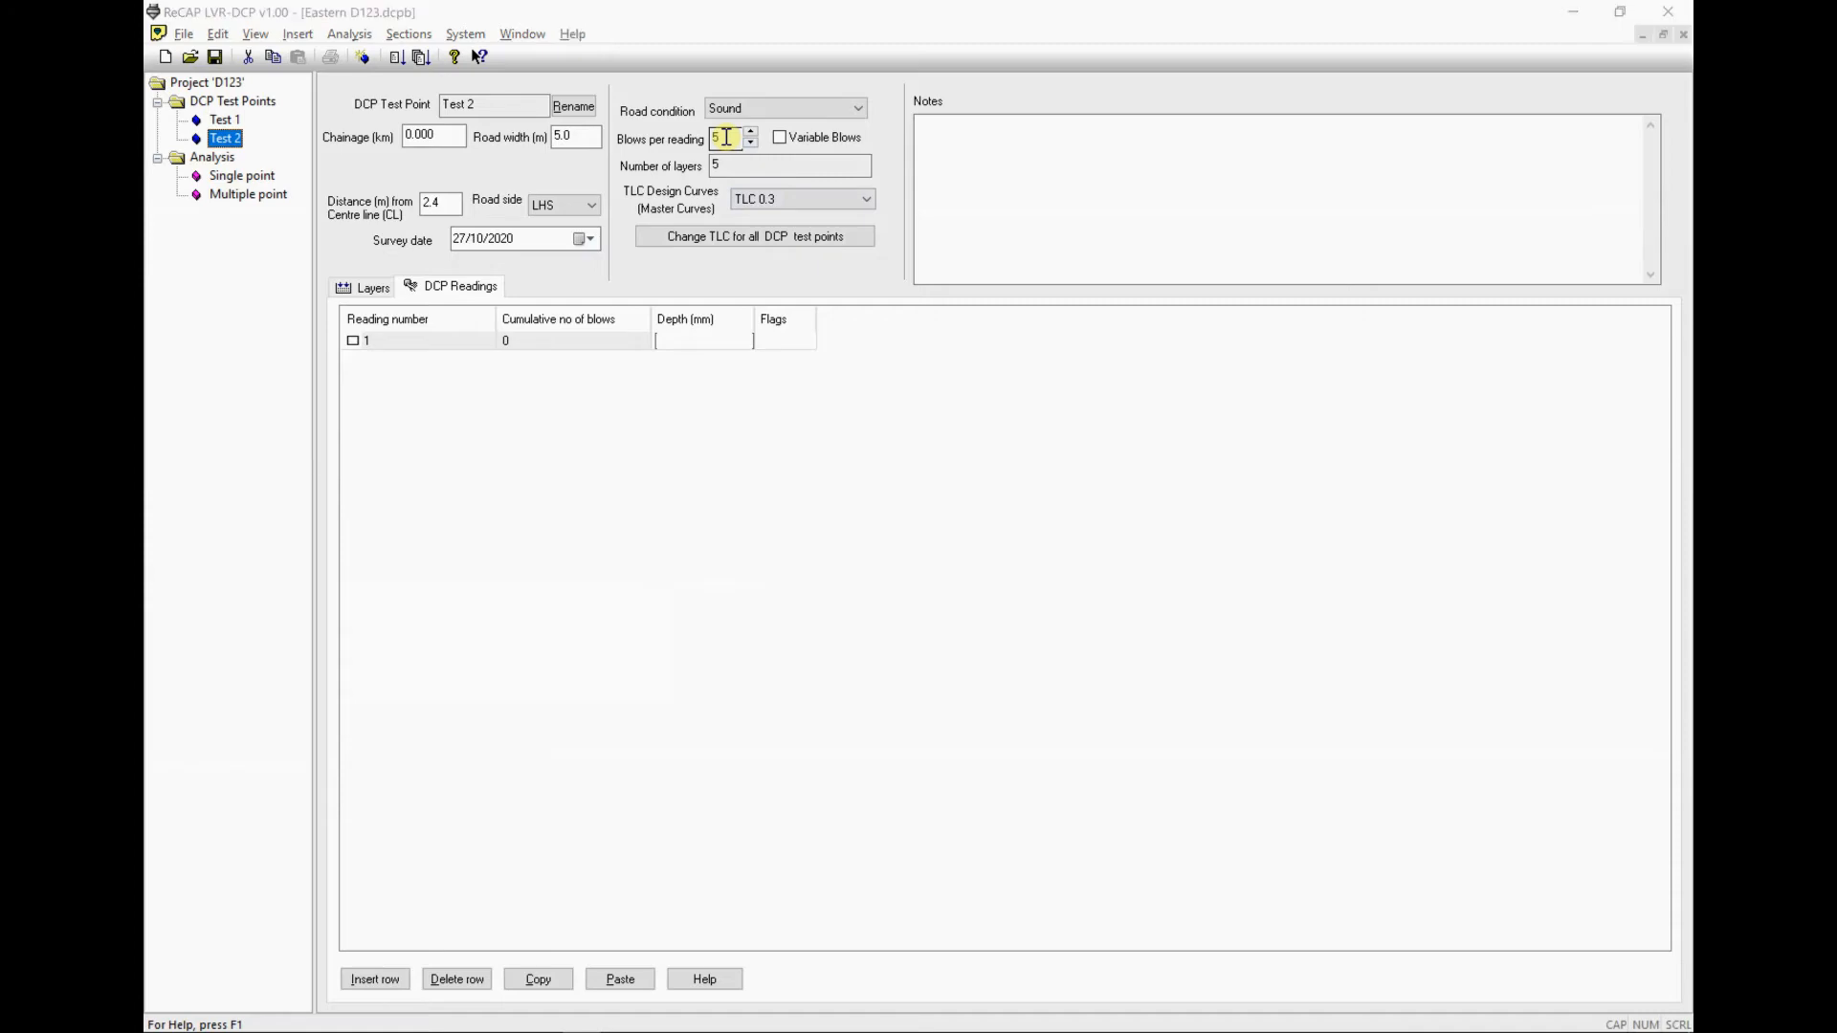
pyautogui.hotkey('shift', 'Down')
pyautogui.hotkey('shift', 'Down')
pyautogui.hotkey('shift', 'Down')
pyautogui.hotkey('shift', 'Down')
pyautogui.hotkey('shift', 'Down')
pyautogui.hotkey('shift', 'Down')
pyautogui.hotkey('shift', 'Down')
pyautogui.hotkey('shift', 'Down')
pyautogui.hotkey('shift', 'Down')
pyautogui.hotkey('shift', 'Down')
pyautogui.hotkey('shift', 'Down')
pyautogui.hotkey('shift', 'Down')
pyautogui.hotkey('shift', 'Down')
pyautogui.hotkey('shift', 'Down')
pyautogui.hotkey('shift', 'Down')
pyautogui.hotkey('shift', 'Down')
pyautogui.hotkey('shift', 'Down')
pyautogui.hotkey('shift', 'Down')
pyautogui.hotkey('shift', 'Down')
pyautogui.hotkey('shift', 'Down')
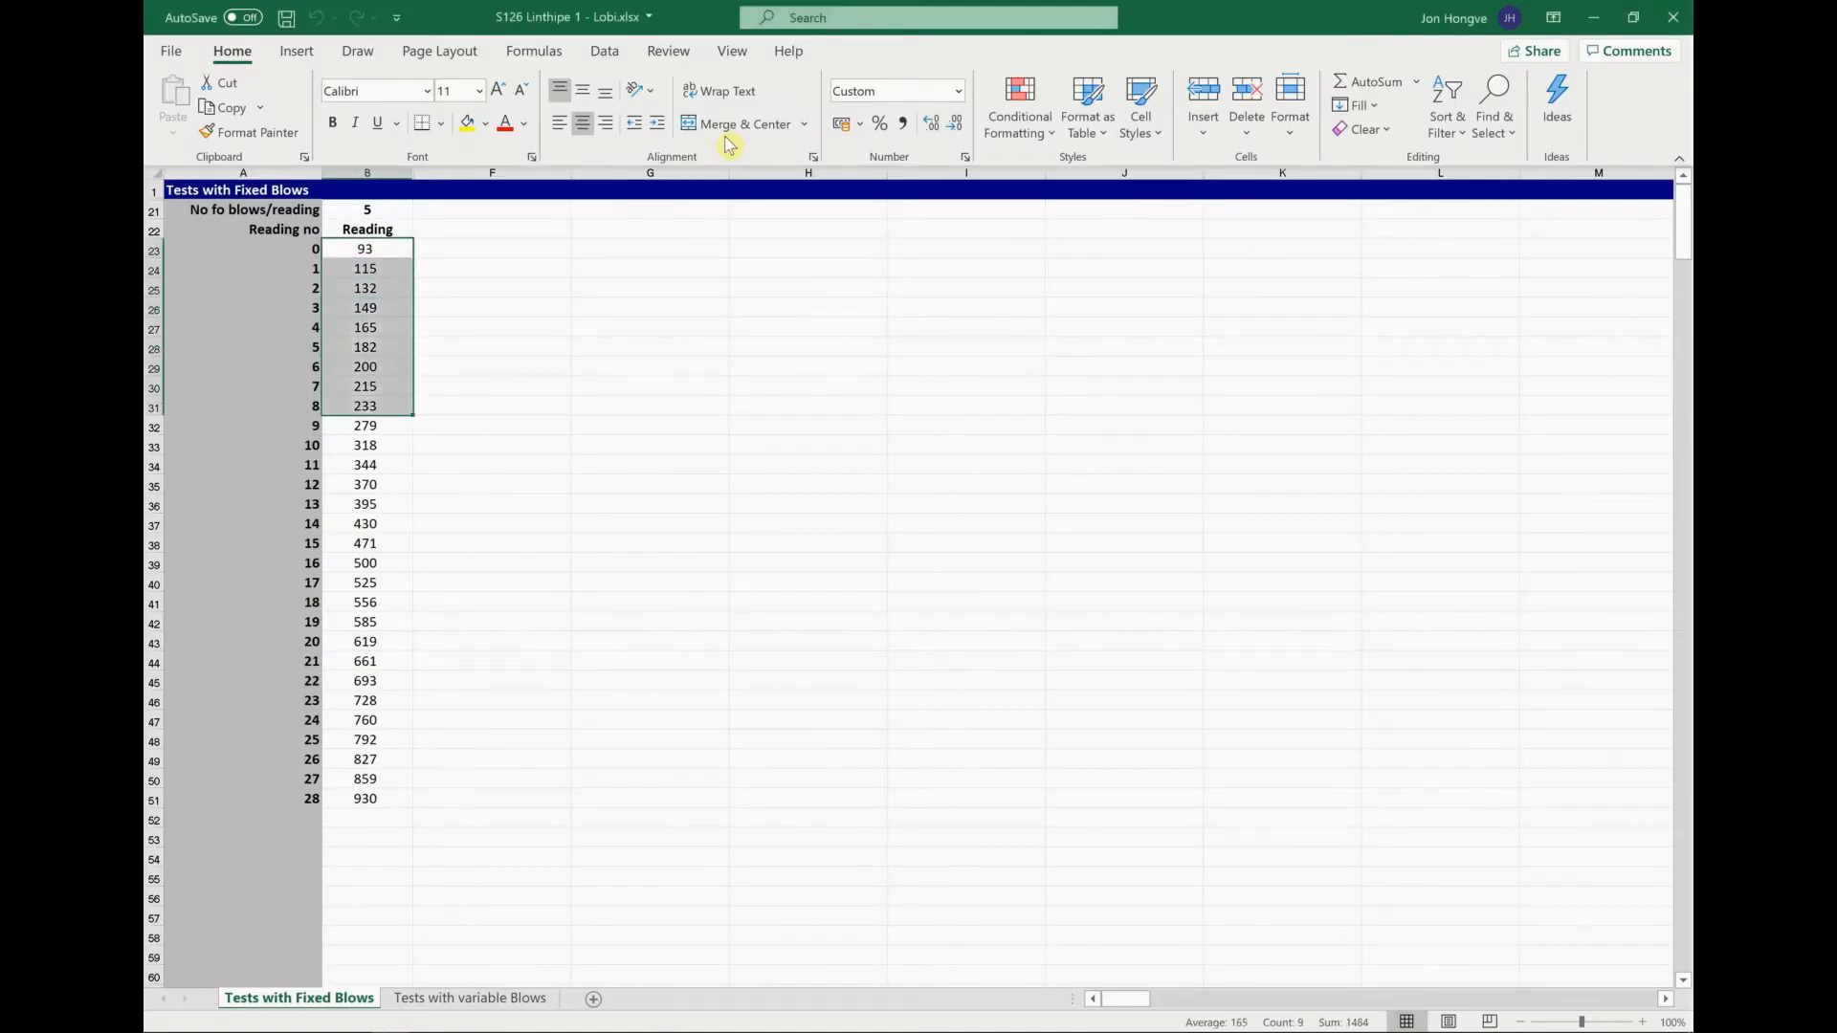
pyautogui.hotkey('shift', 'Down')
pyautogui.hotkey('shift', 'Down')
pyautogui.hotkey('shift', 'Down')
pyautogui.hotkey('shift', 'Down')
pyautogui.hotkey('shift', 'Down')
pyautogui.hotkey('shift', 'Down')
pyautogui.hotkey('shift', 'Down')
pyautogui.hotkey('shift', 'Down')
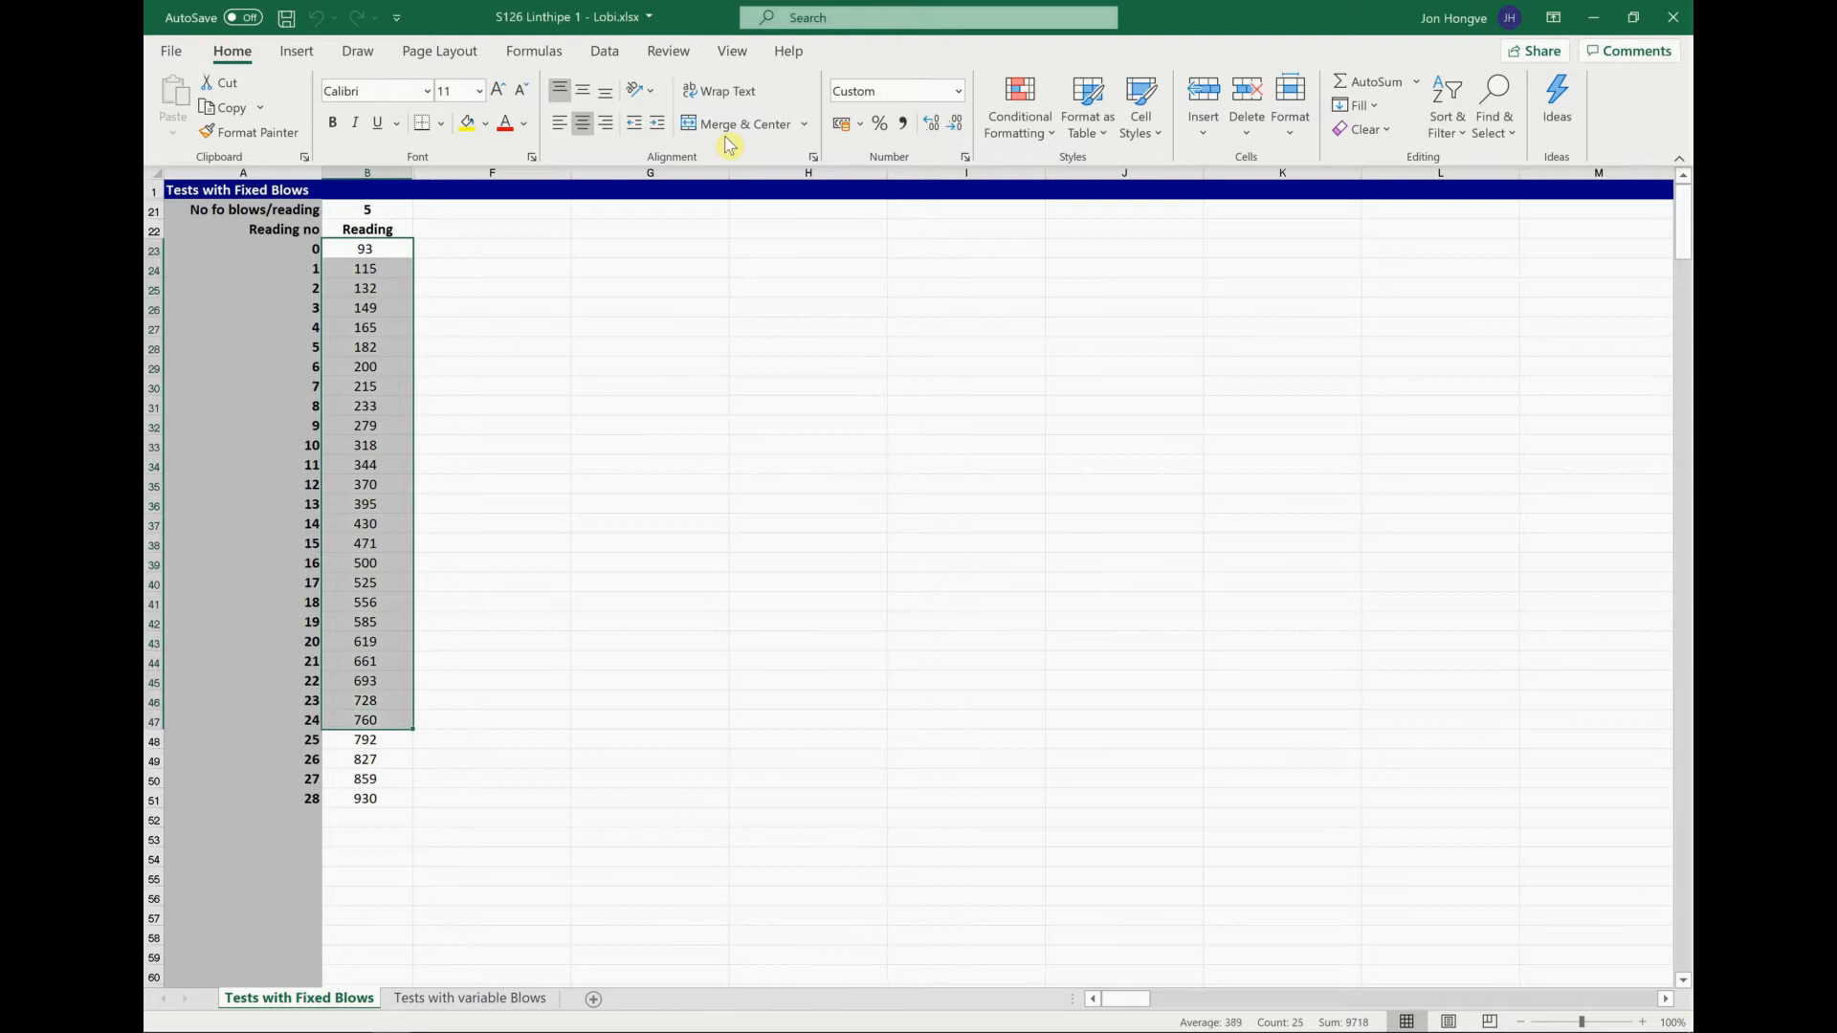
pyautogui.rightClick(402, 322)
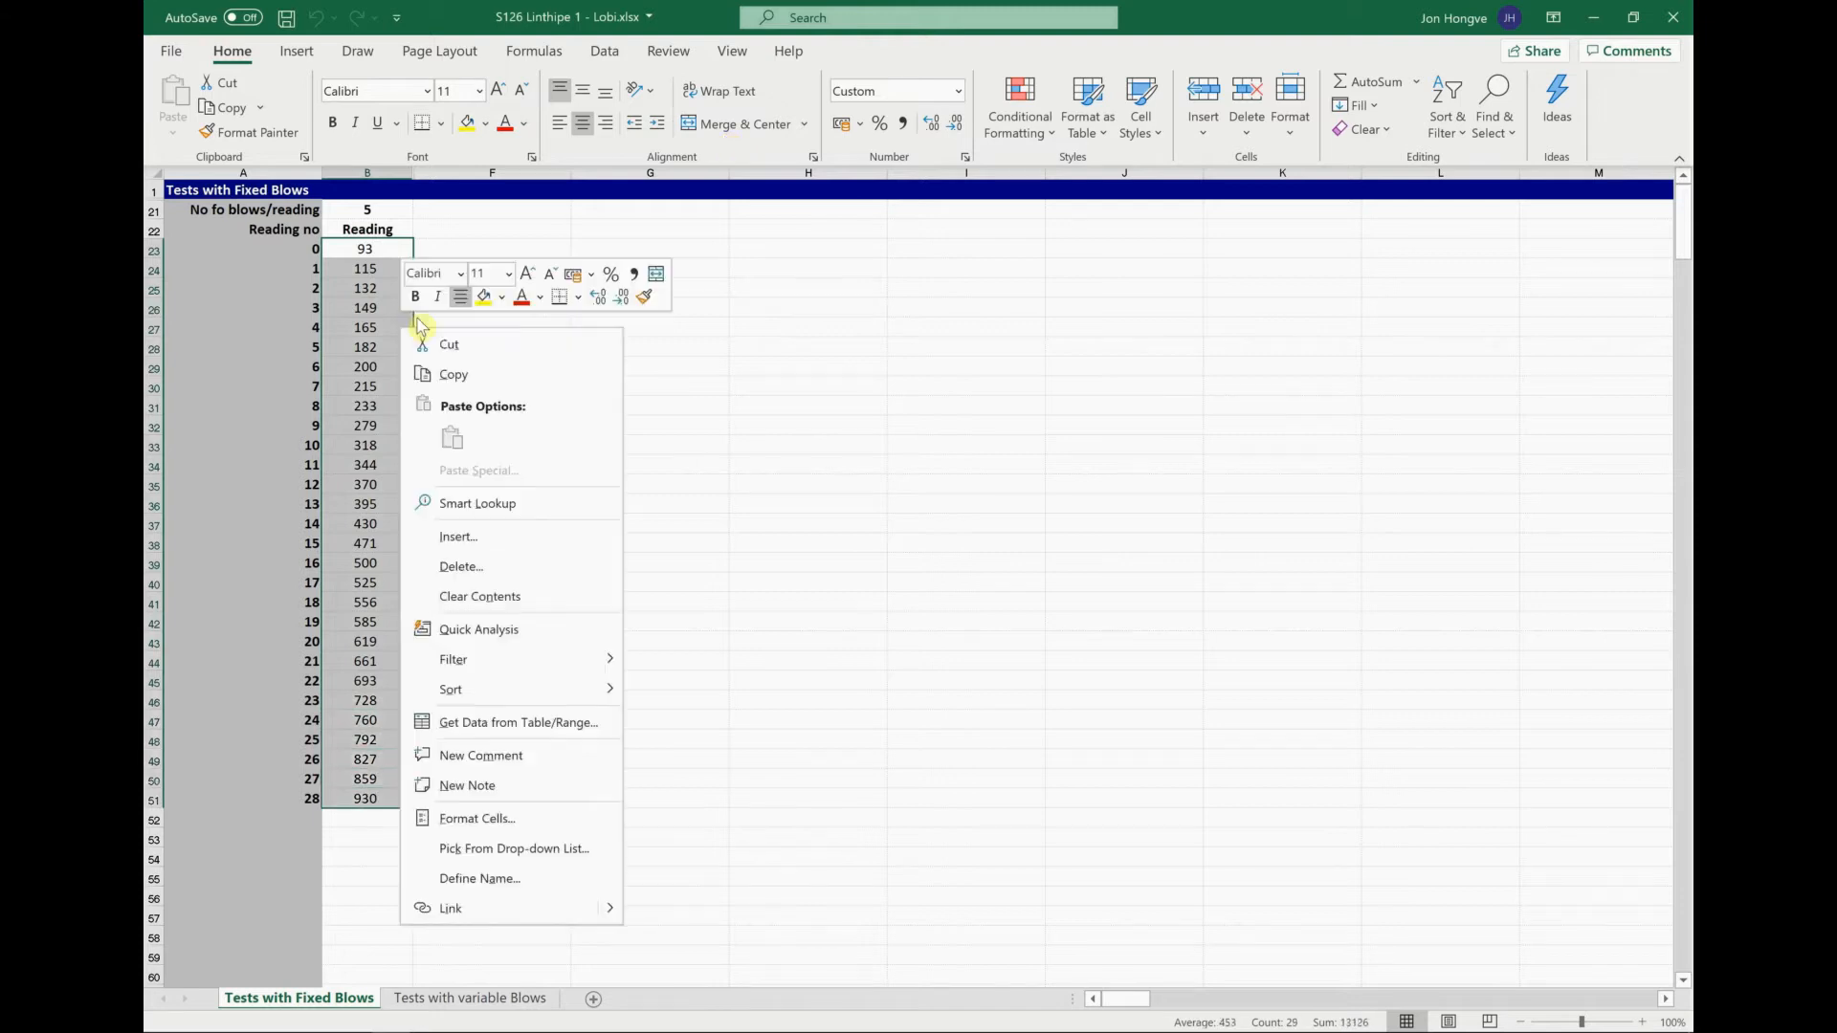
pyautogui.click(454, 379)
pyautogui.hotkey('alt', 'Tab')
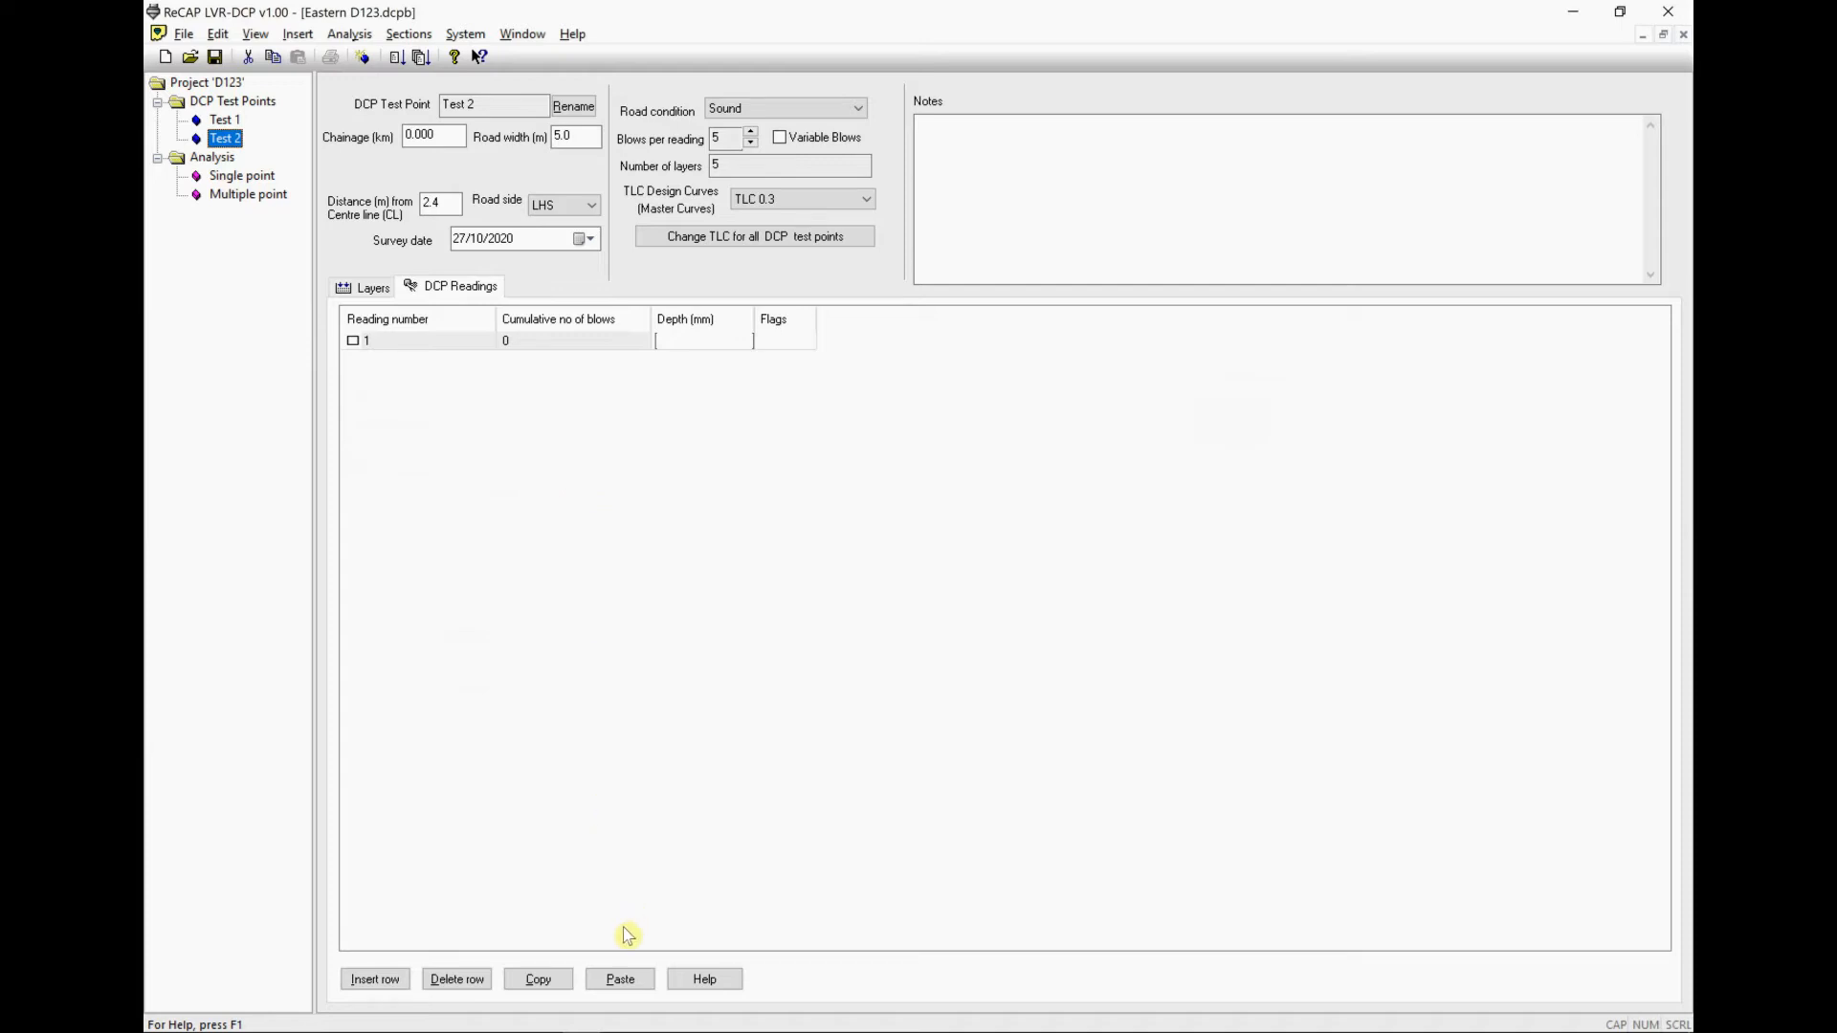
pyautogui.click(620, 979)
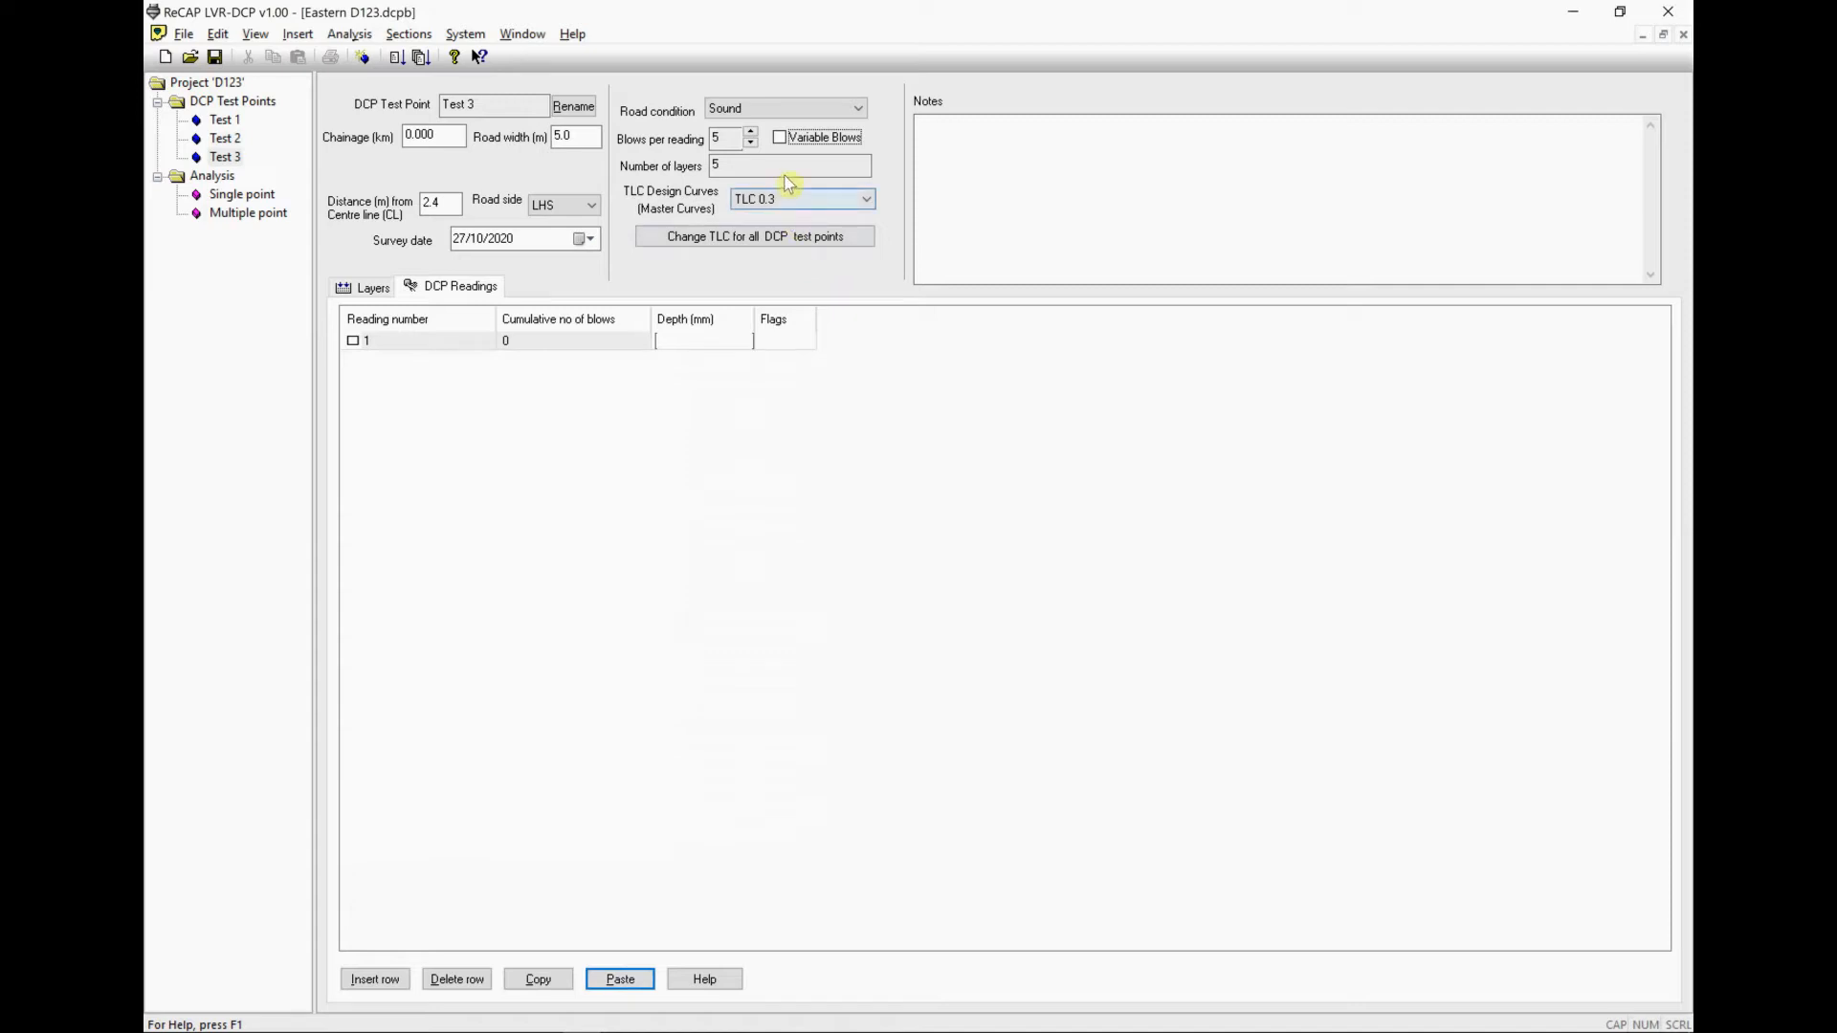
# - Enable Variable Blows for Test 3 and paste in the blows and readings 0 to 33 copied from Excel's Tests with variable Blows sheet
pyautogui.click(779, 137)
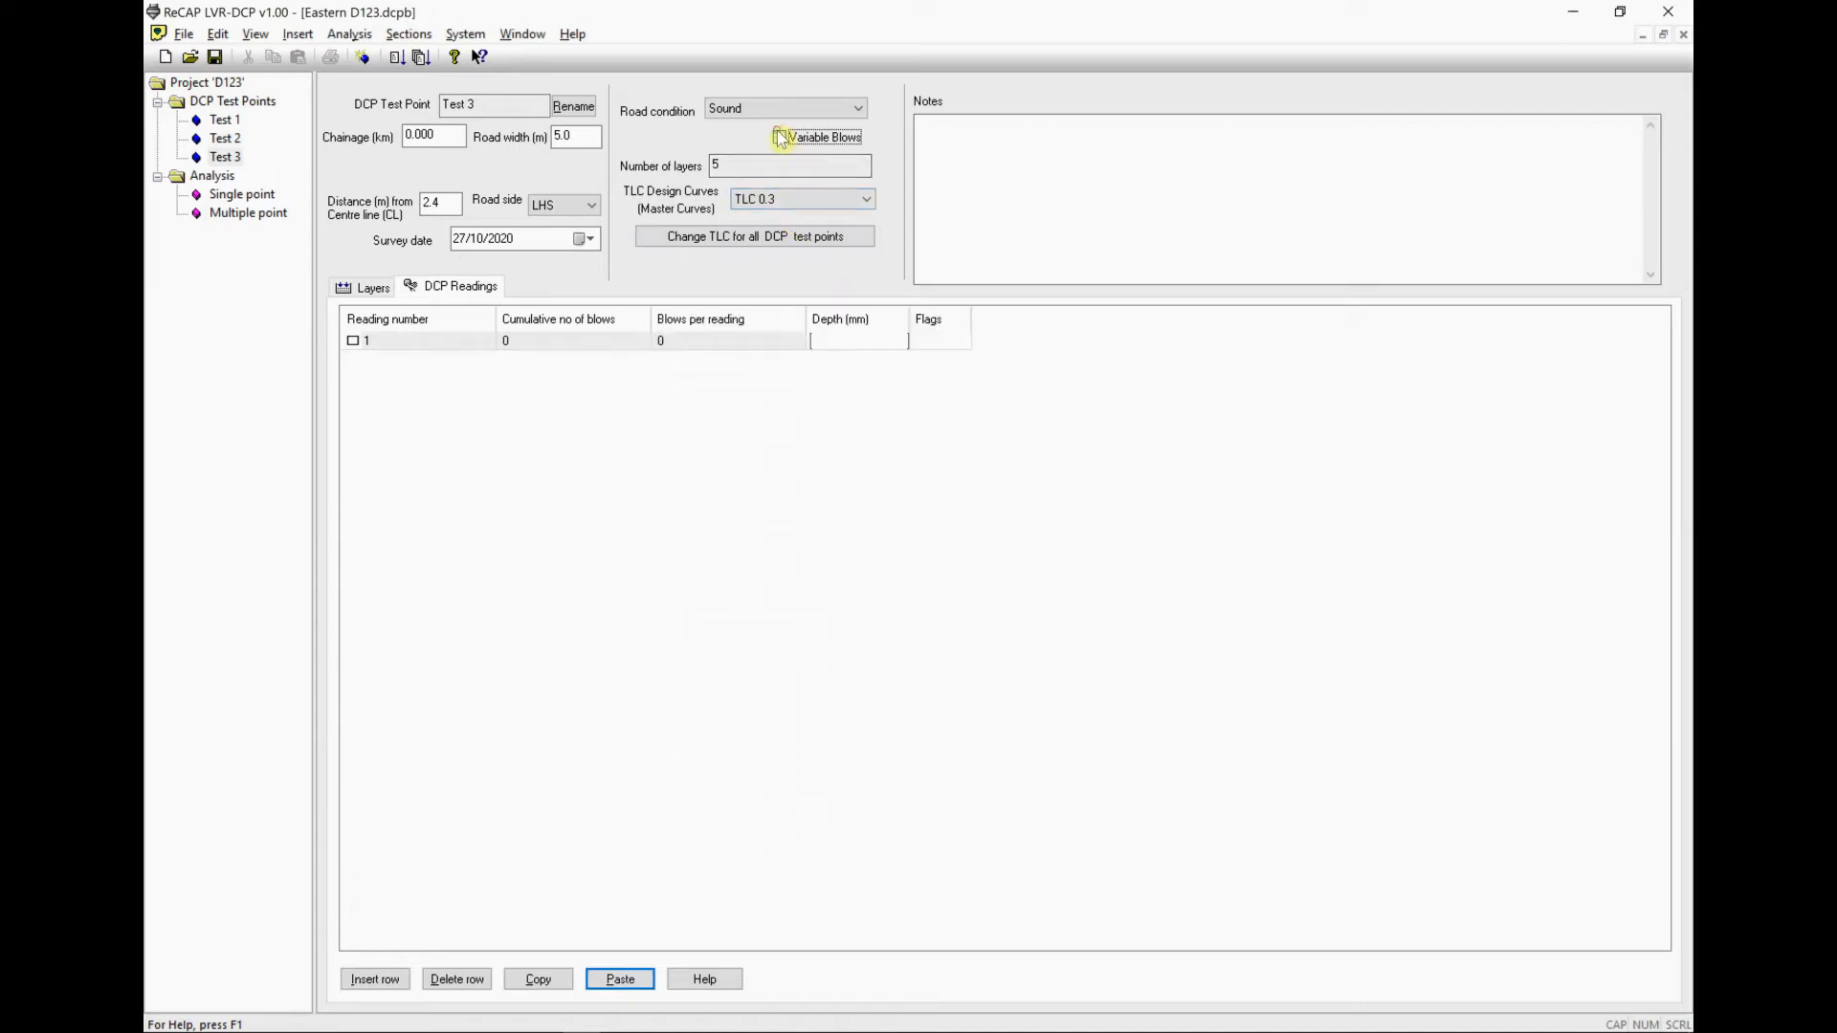
pyautogui.hotkey('alt', 'Tab')
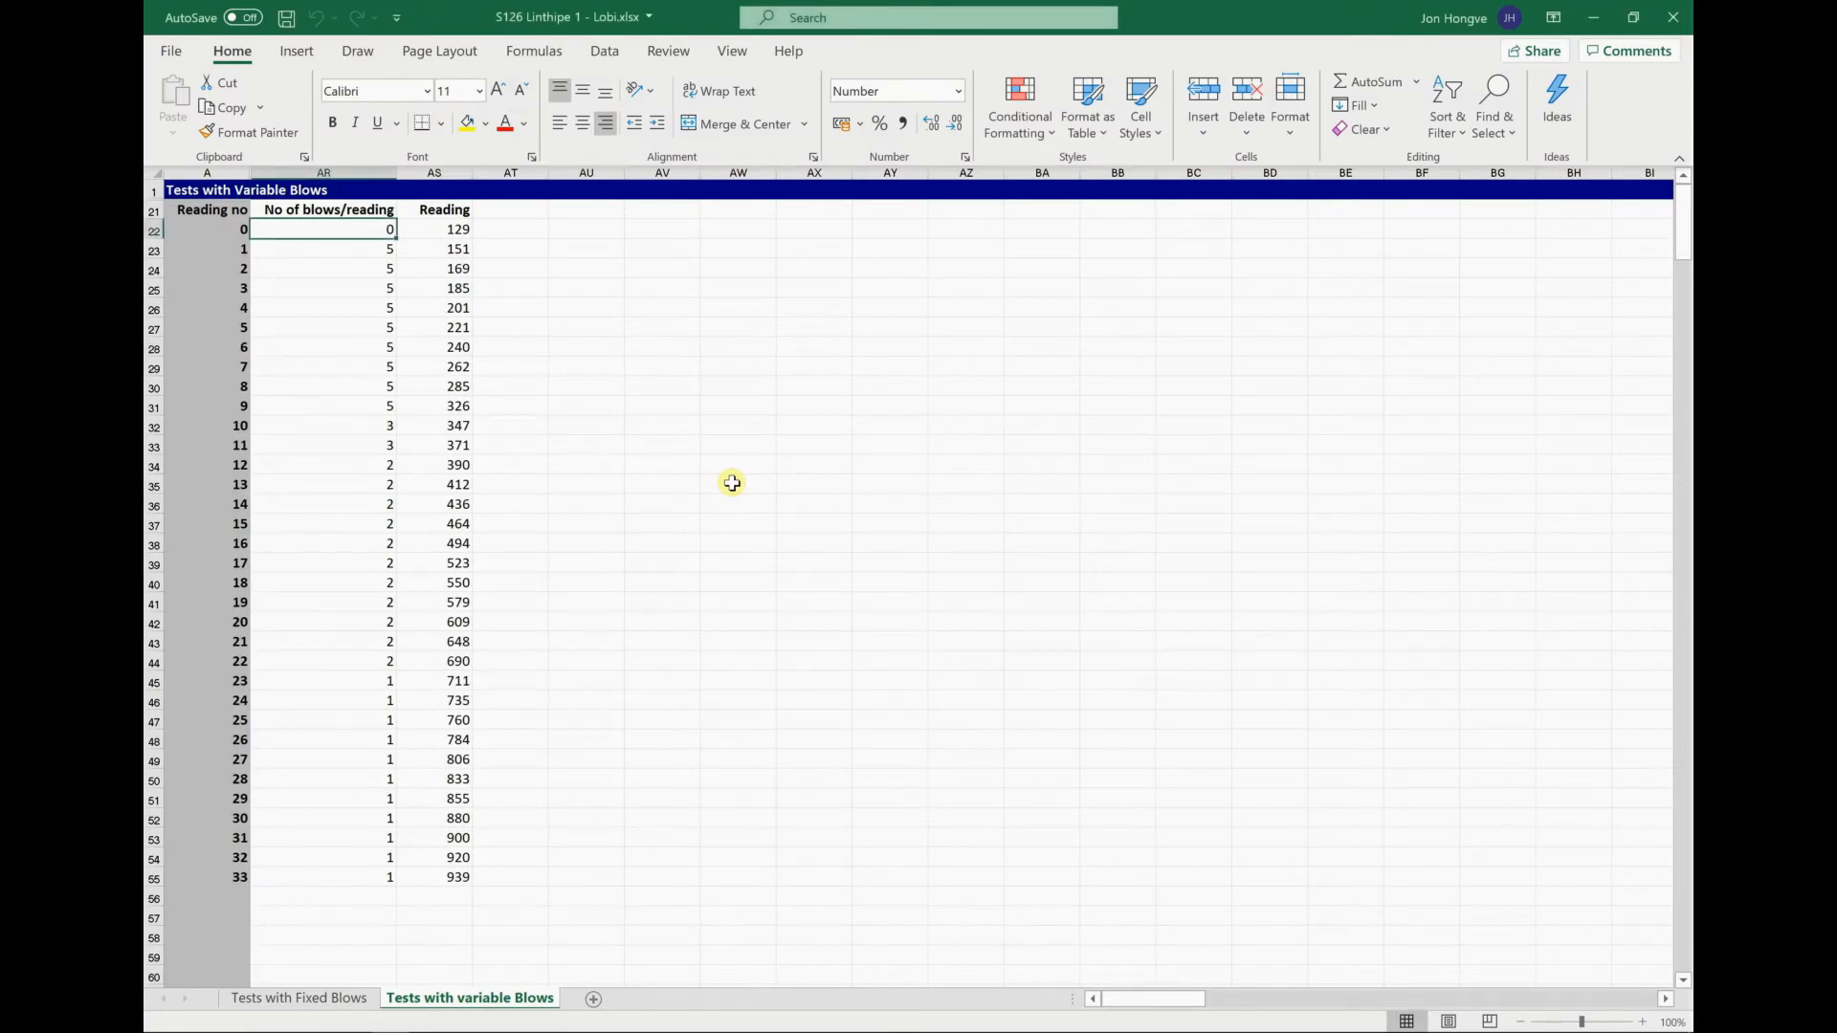
pyautogui.hotkey('shift', 'Right')
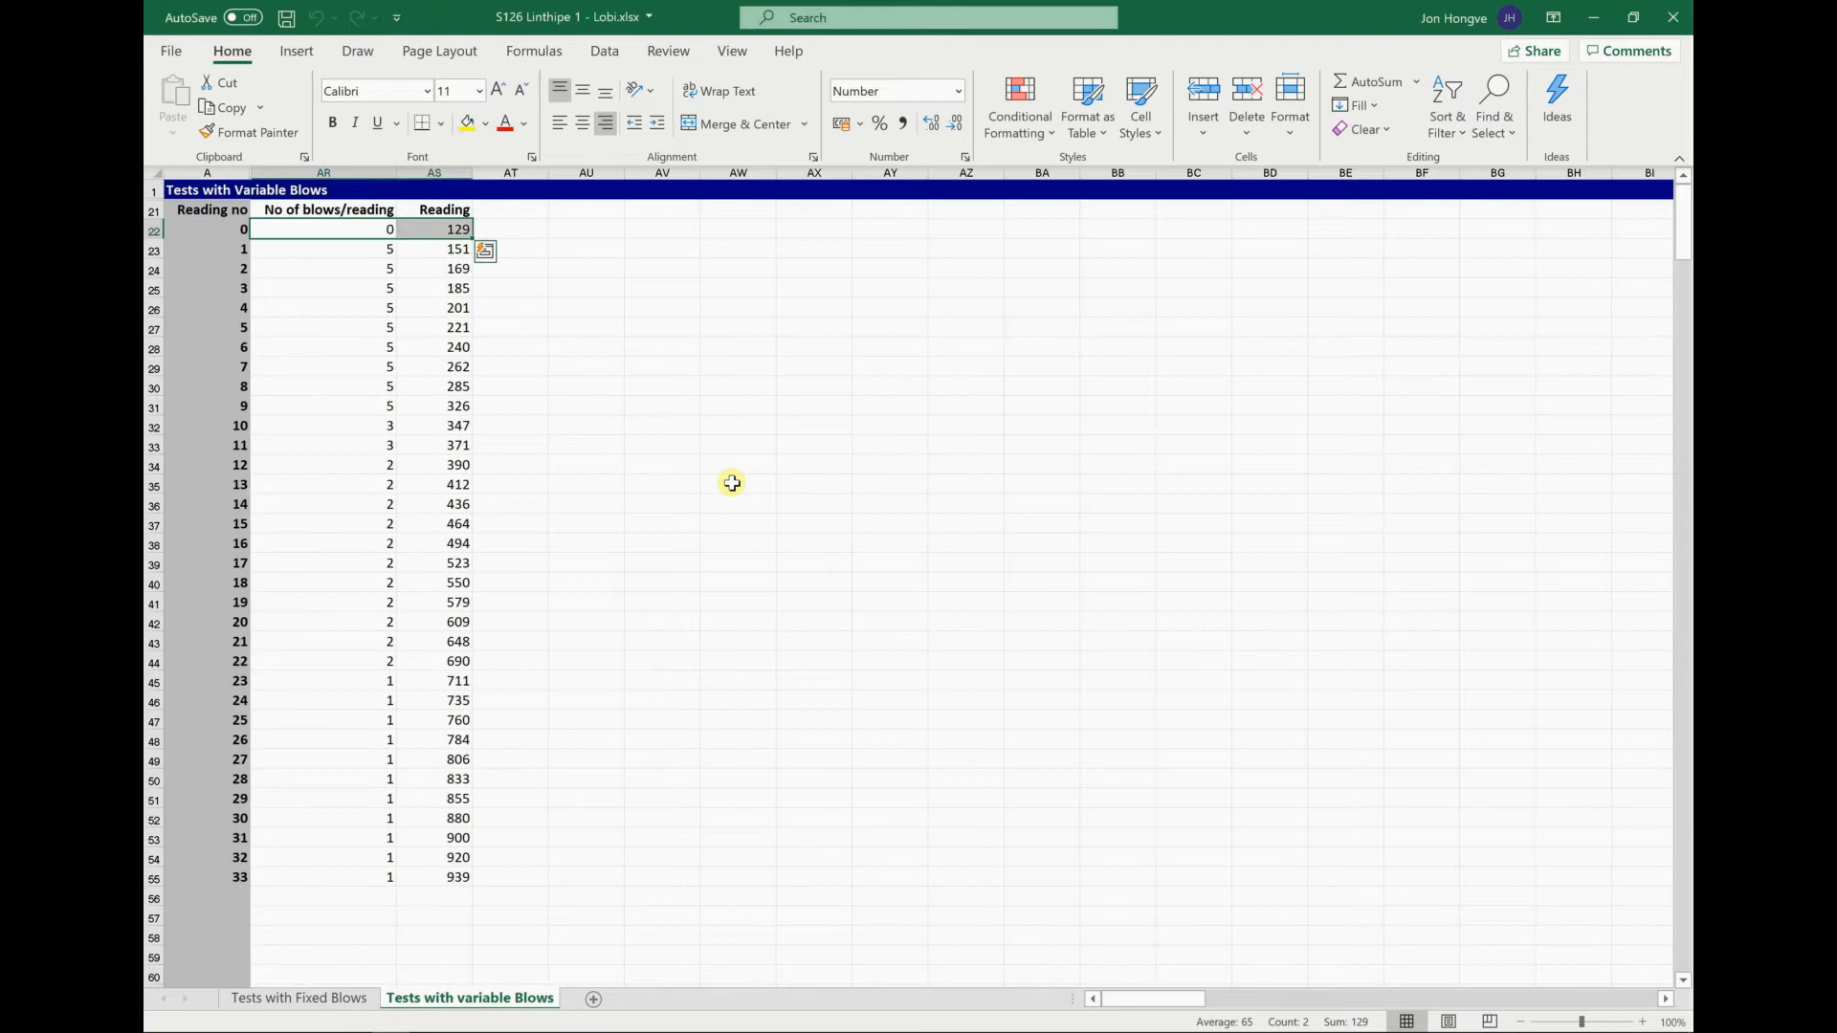
pyautogui.hotkey('shift', 'Down')
pyautogui.hotkey('shift', 'Down')
pyautogui.hotkey('shift', 'Down')
pyautogui.hotkey('shift', 'Down')
pyautogui.hotkey('shift', 'Down')
pyautogui.hotkey('shift', 'Down')
pyautogui.hotkey('shift', 'Down')
pyautogui.hotkey('shift', 'Down')
pyautogui.hotkey('shift', 'Down')
pyautogui.hotkey('shift', 'Down')
pyautogui.hotkey('shift', 'Down')
pyautogui.hotkey('shift', 'Down')
pyautogui.hotkey('shift', 'Down')
pyautogui.hotkey('shift', 'Down')
pyautogui.hotkey('shift', 'Down')
pyautogui.hotkey('shift', 'Down')
pyautogui.hotkey('shift', 'Down')
pyautogui.hotkey('shift', 'Down')
pyautogui.hotkey('shift', 'Down')
pyautogui.hotkey('shift', 'Down')
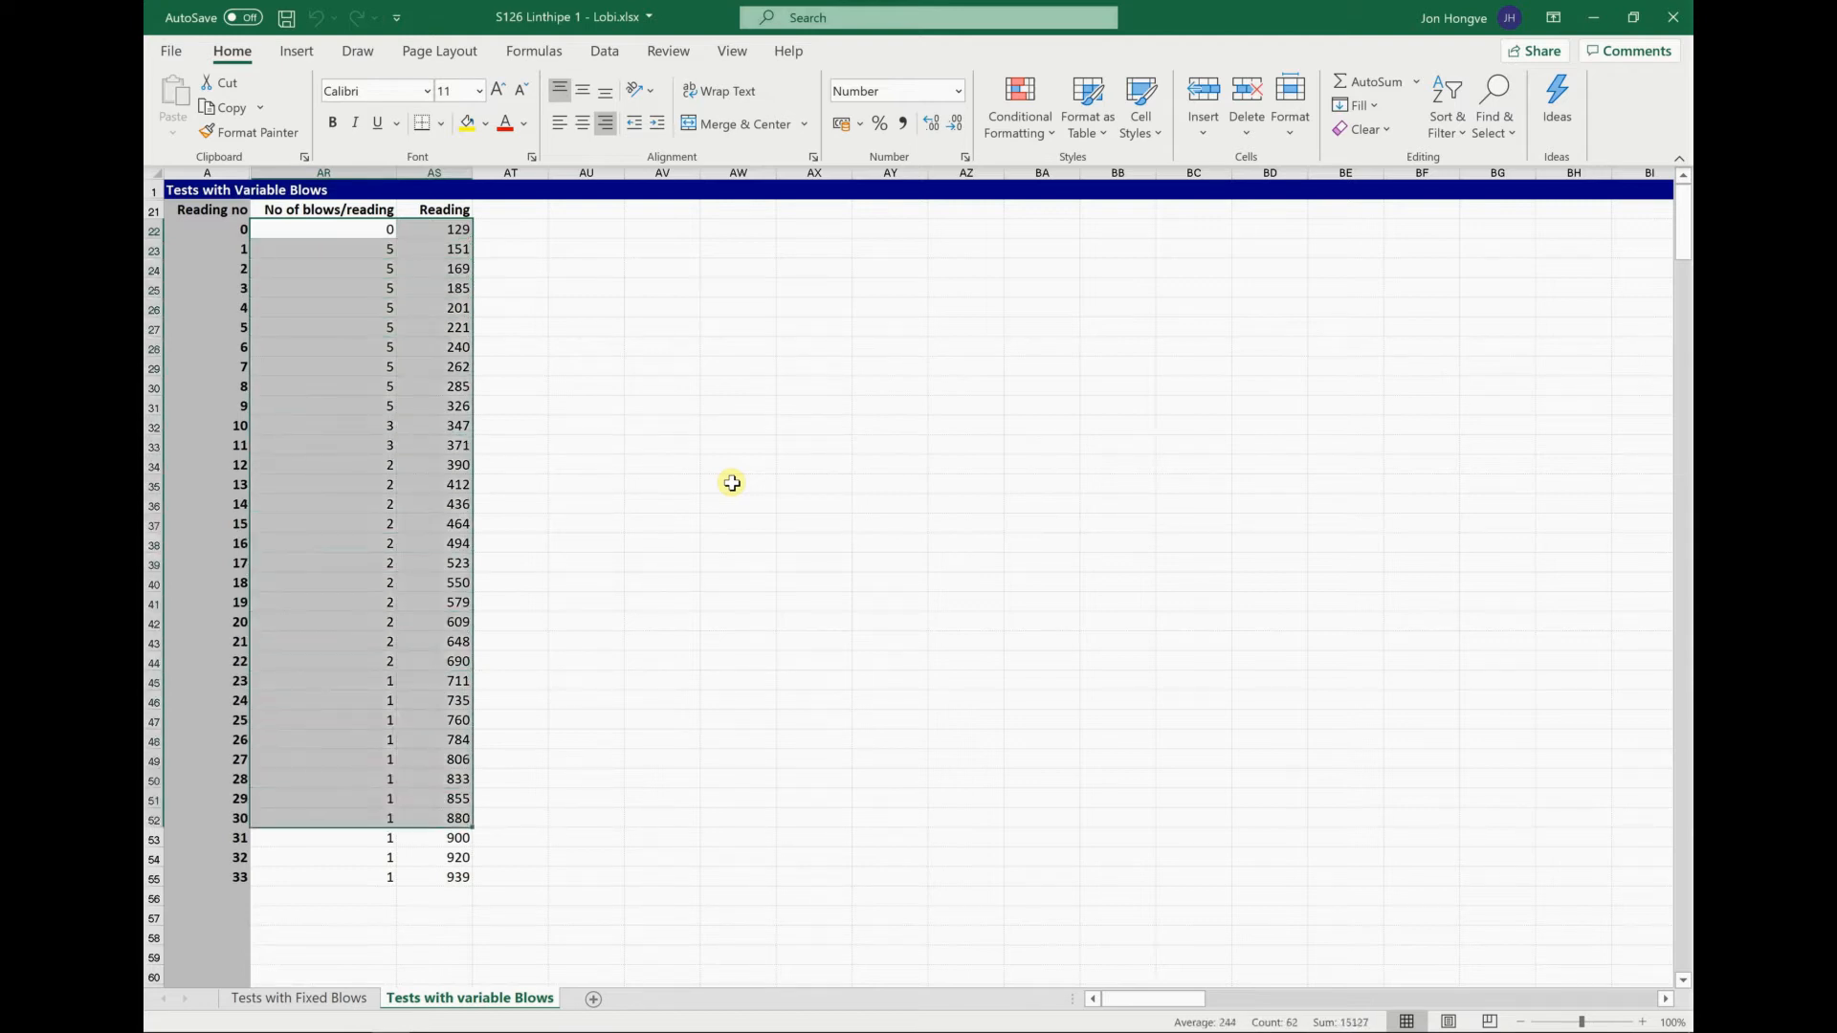
pyautogui.hotkey('shift', 'Down')
pyautogui.hotkey('shift', 'Down')
pyautogui.hotkey('shift', 'Down')
pyautogui.rightClick(425, 429)
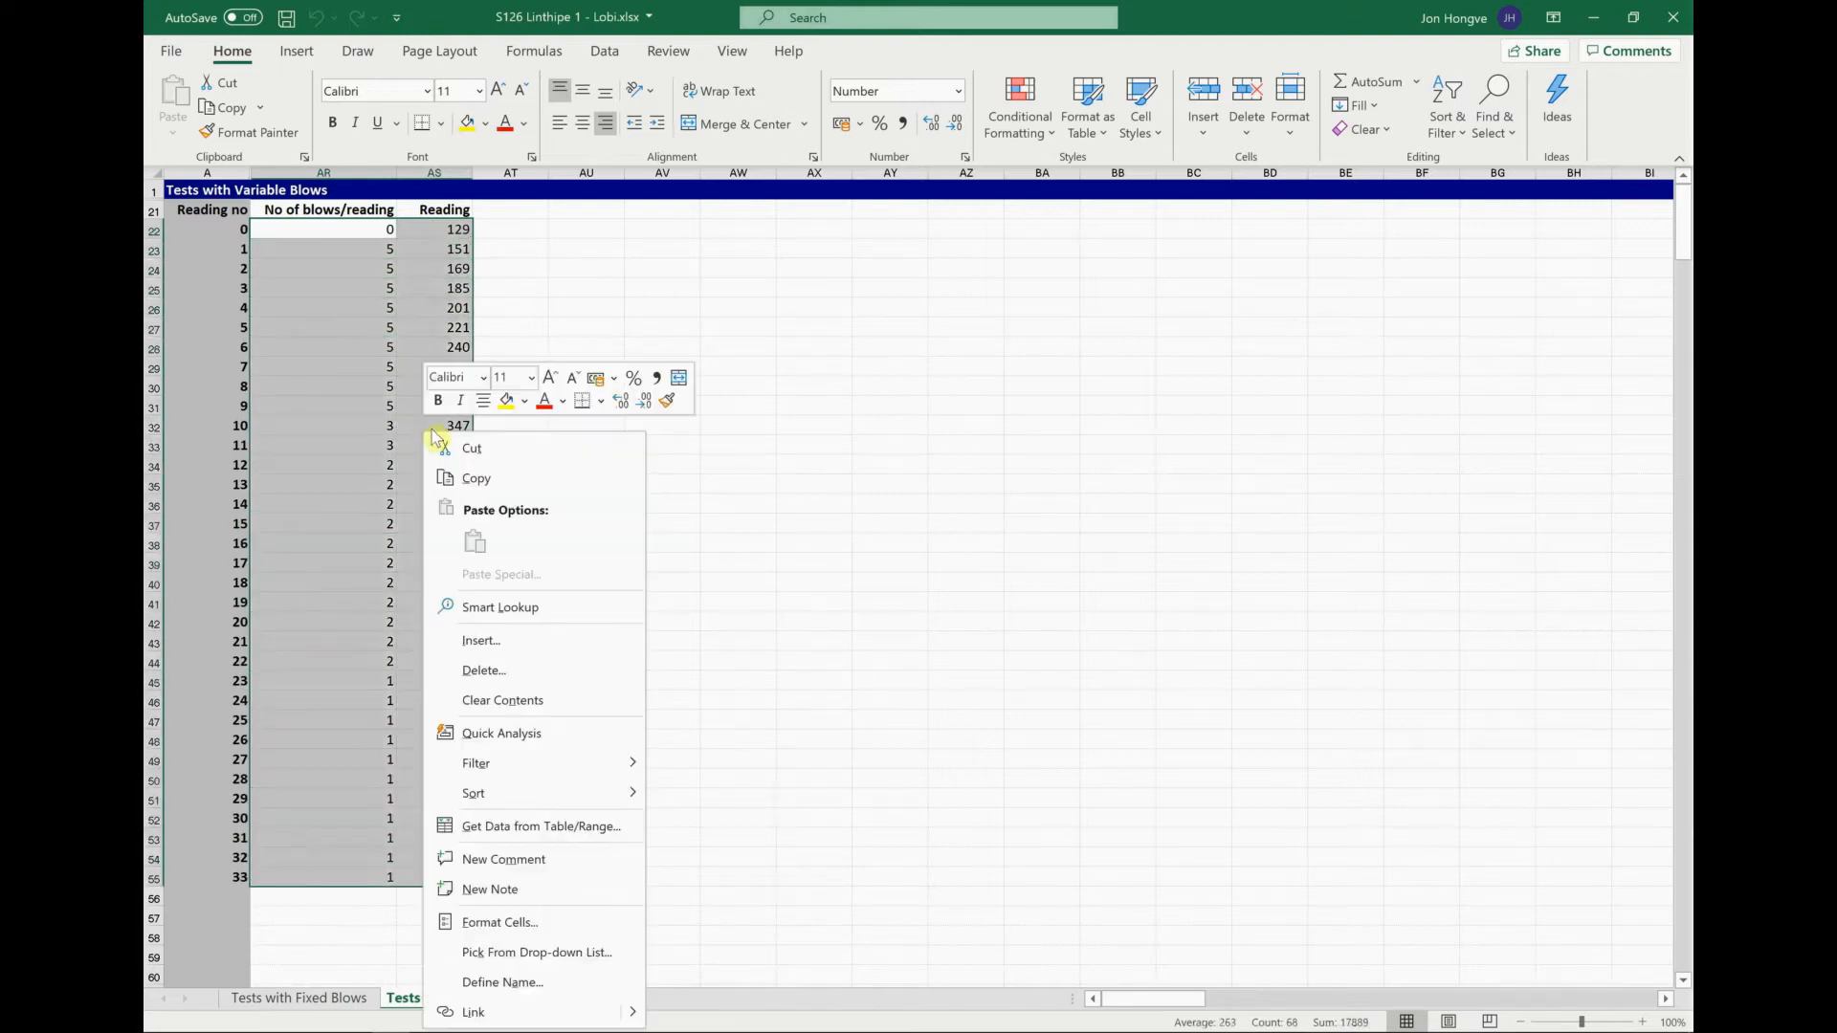
pyautogui.click(474, 478)
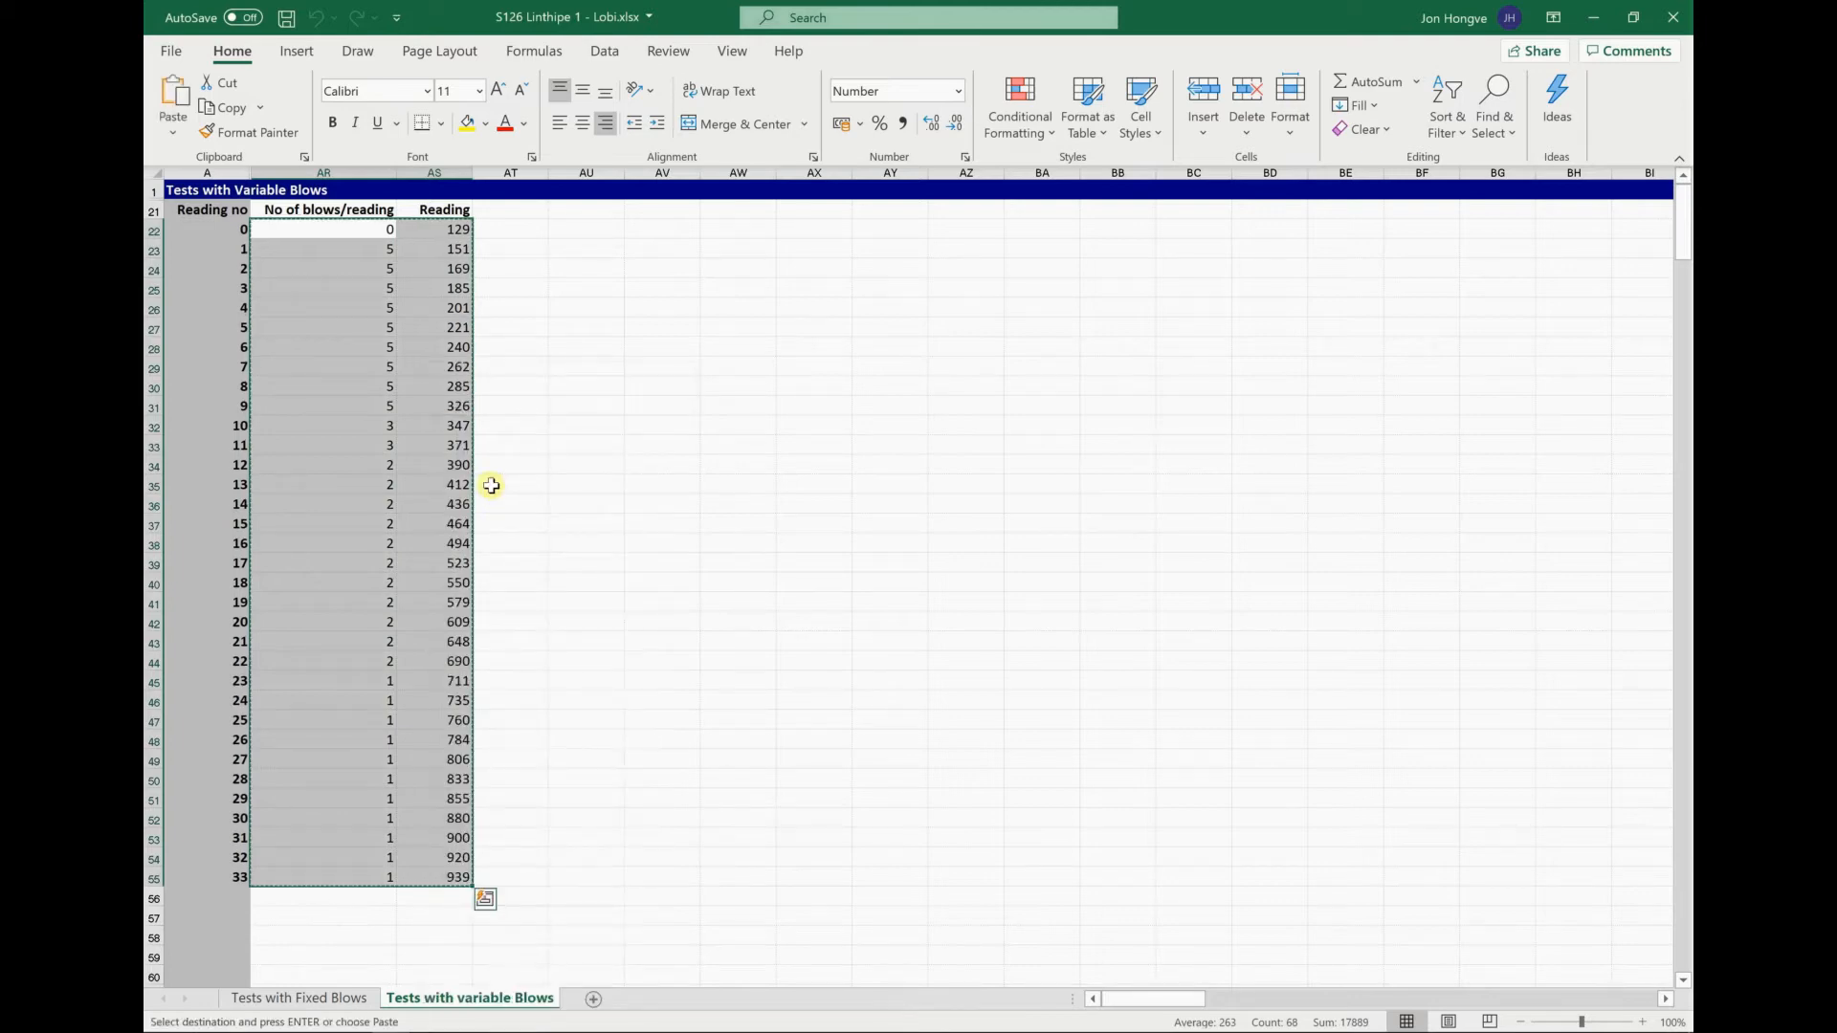
pyautogui.hotkey('alt', 'Tab')
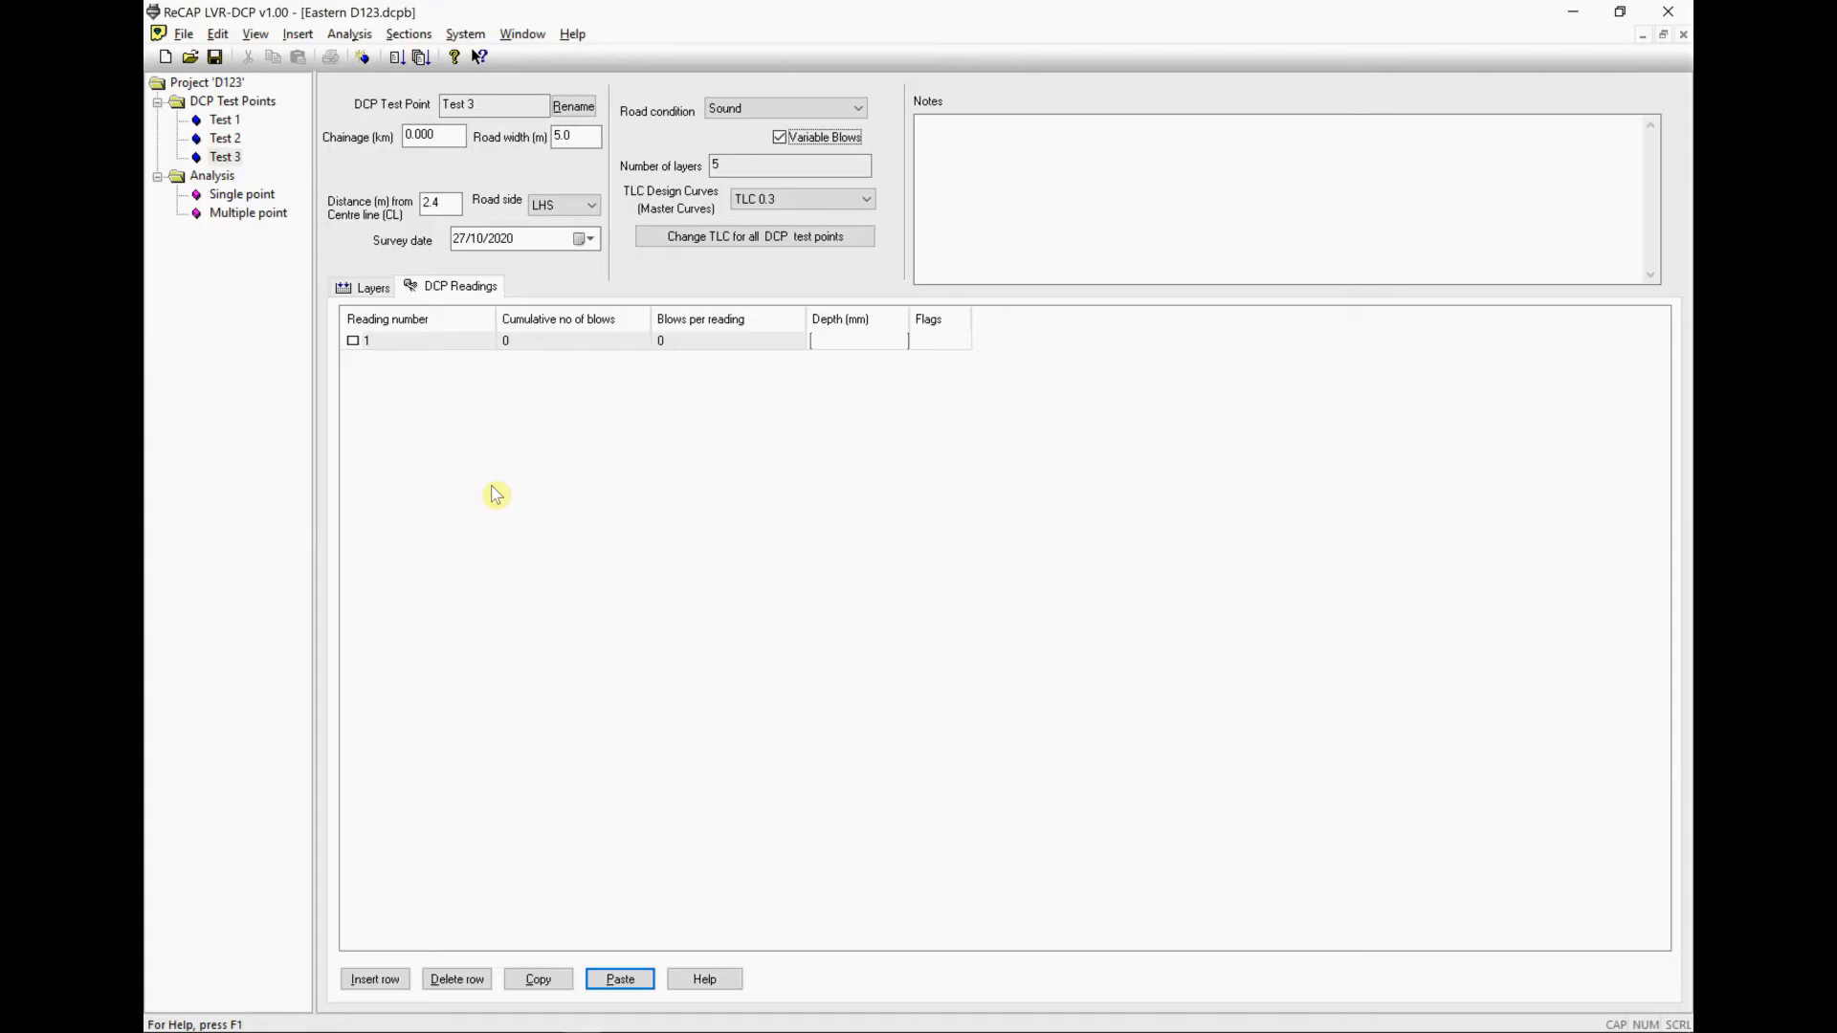
pyautogui.click(620, 980)
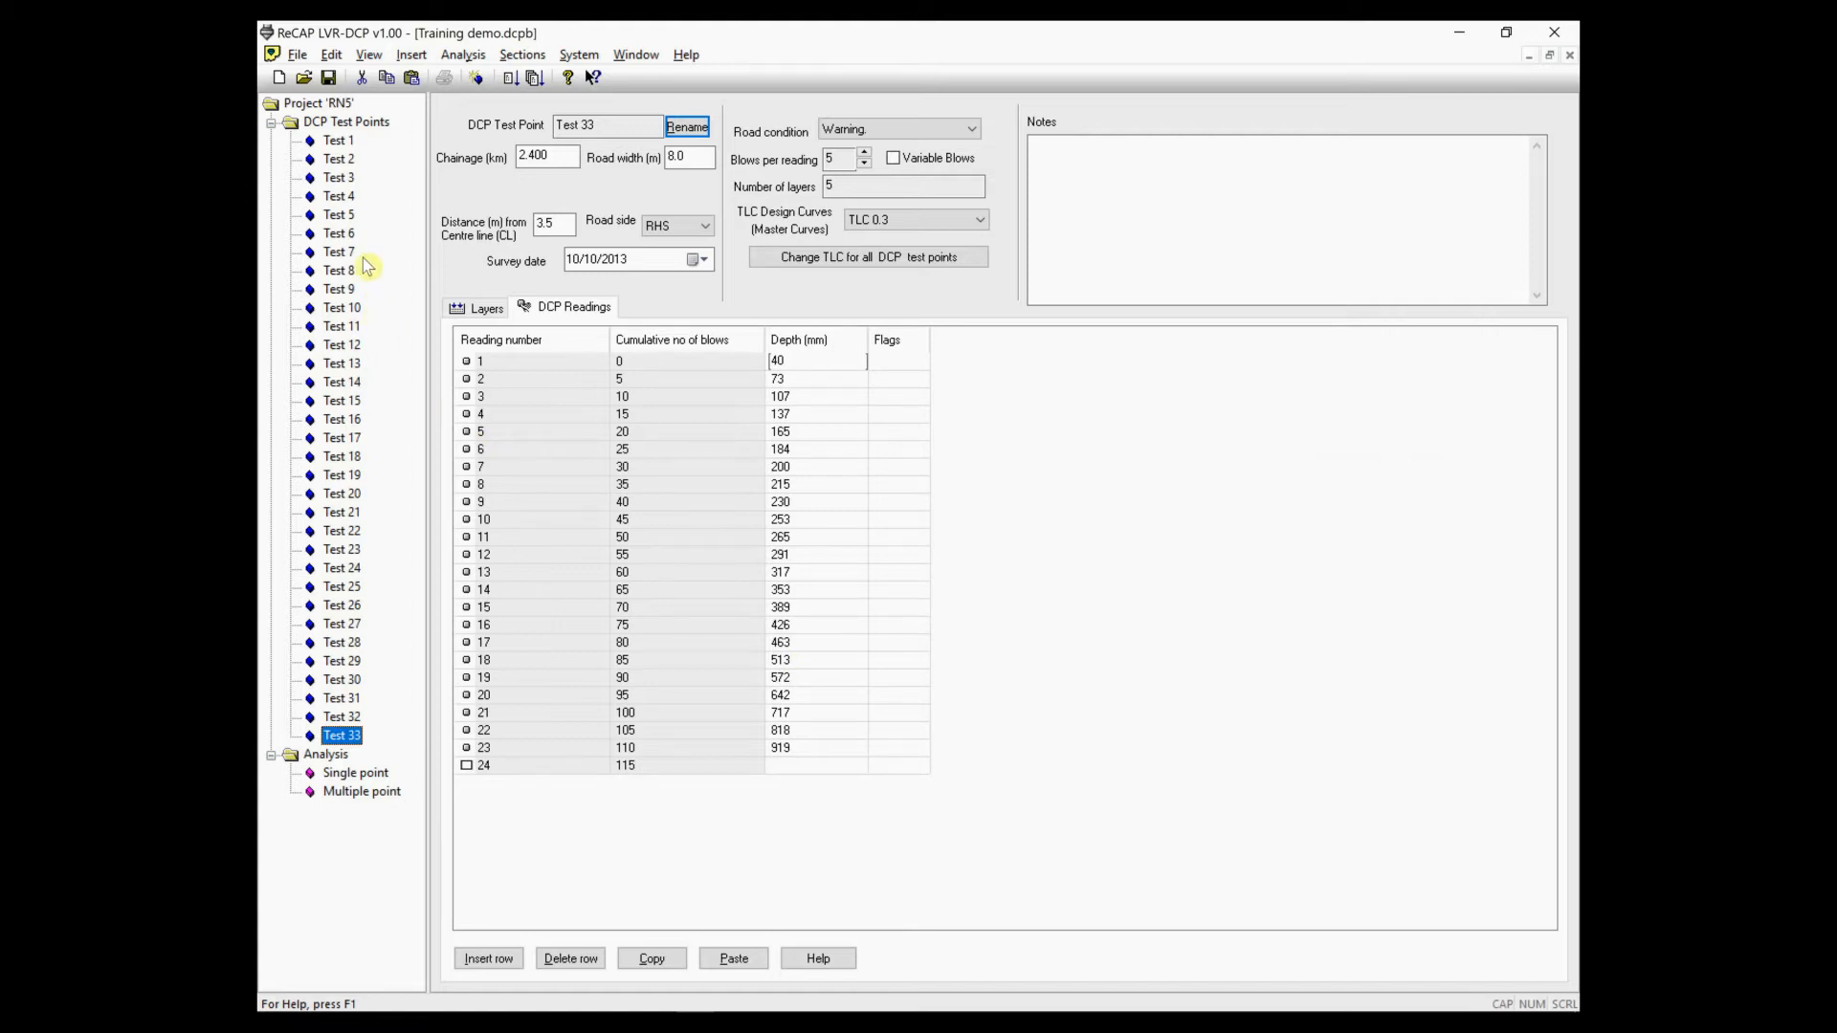
# - Check Test 6 and Test 7 in the Training demo project and add a DCP test point between them at chainage 1.075 km
pyautogui.click(337, 234)
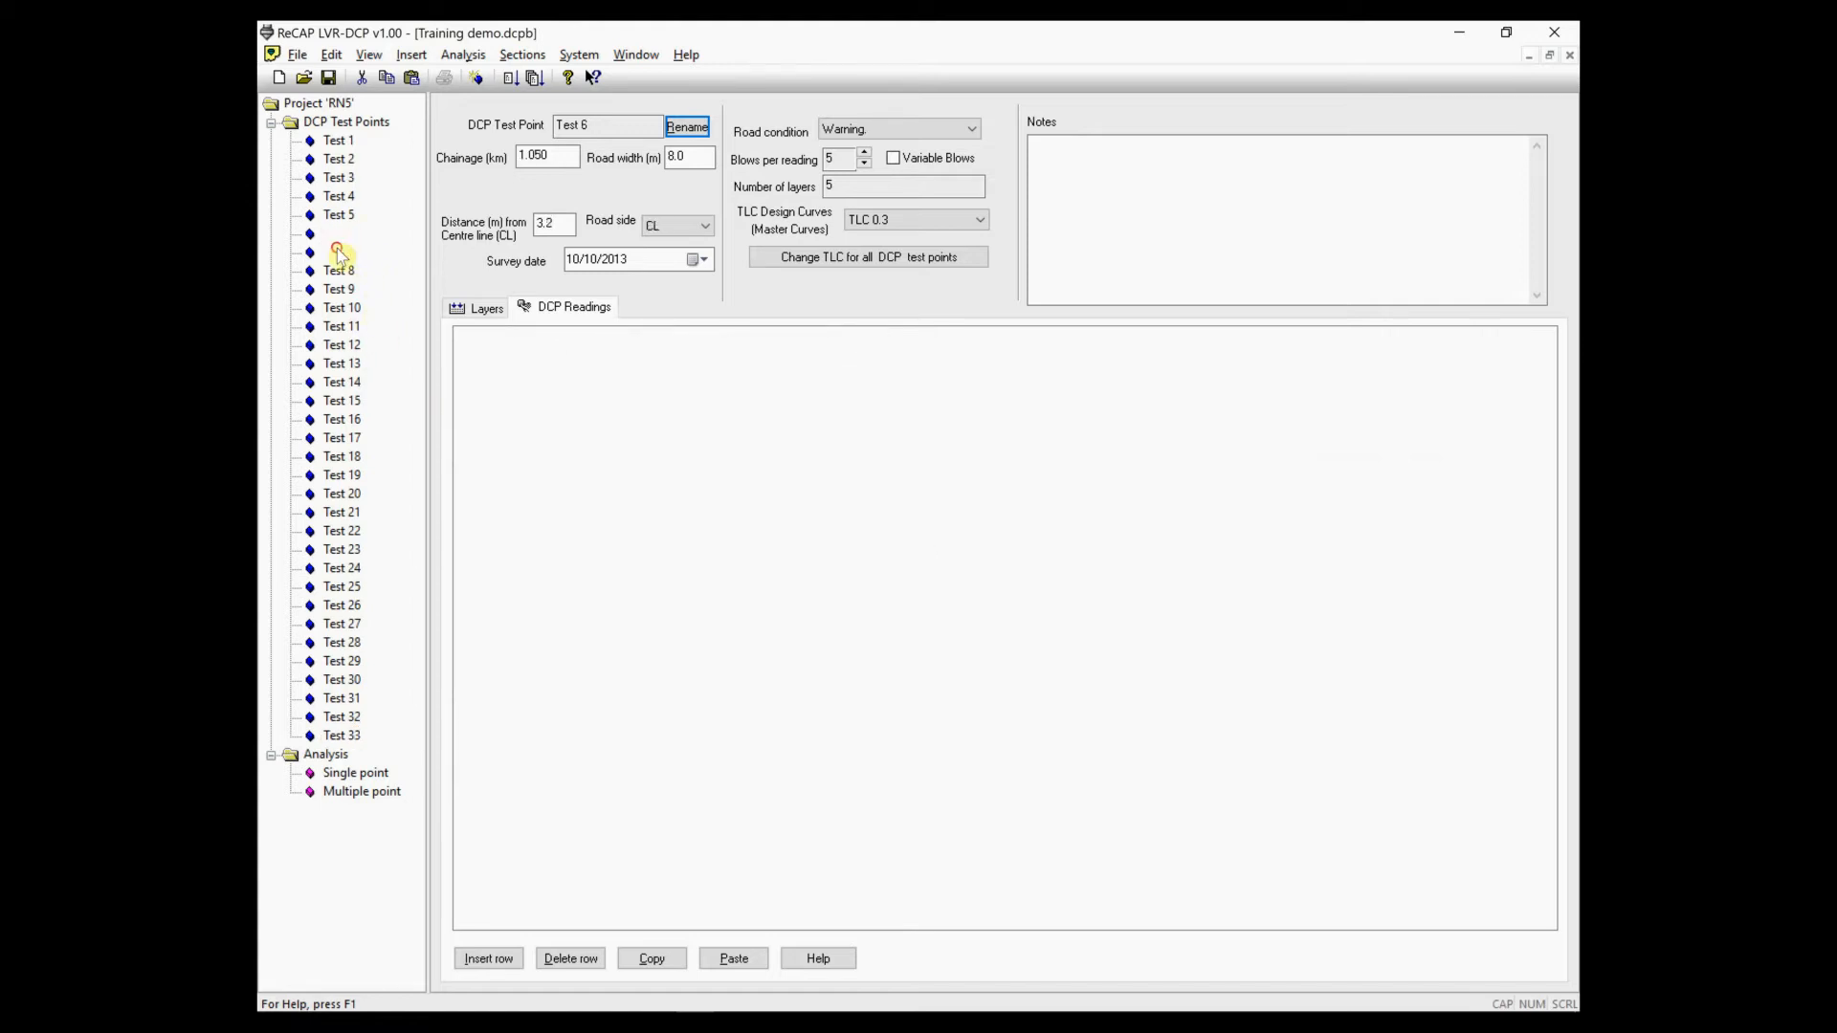
pyautogui.click(337, 253)
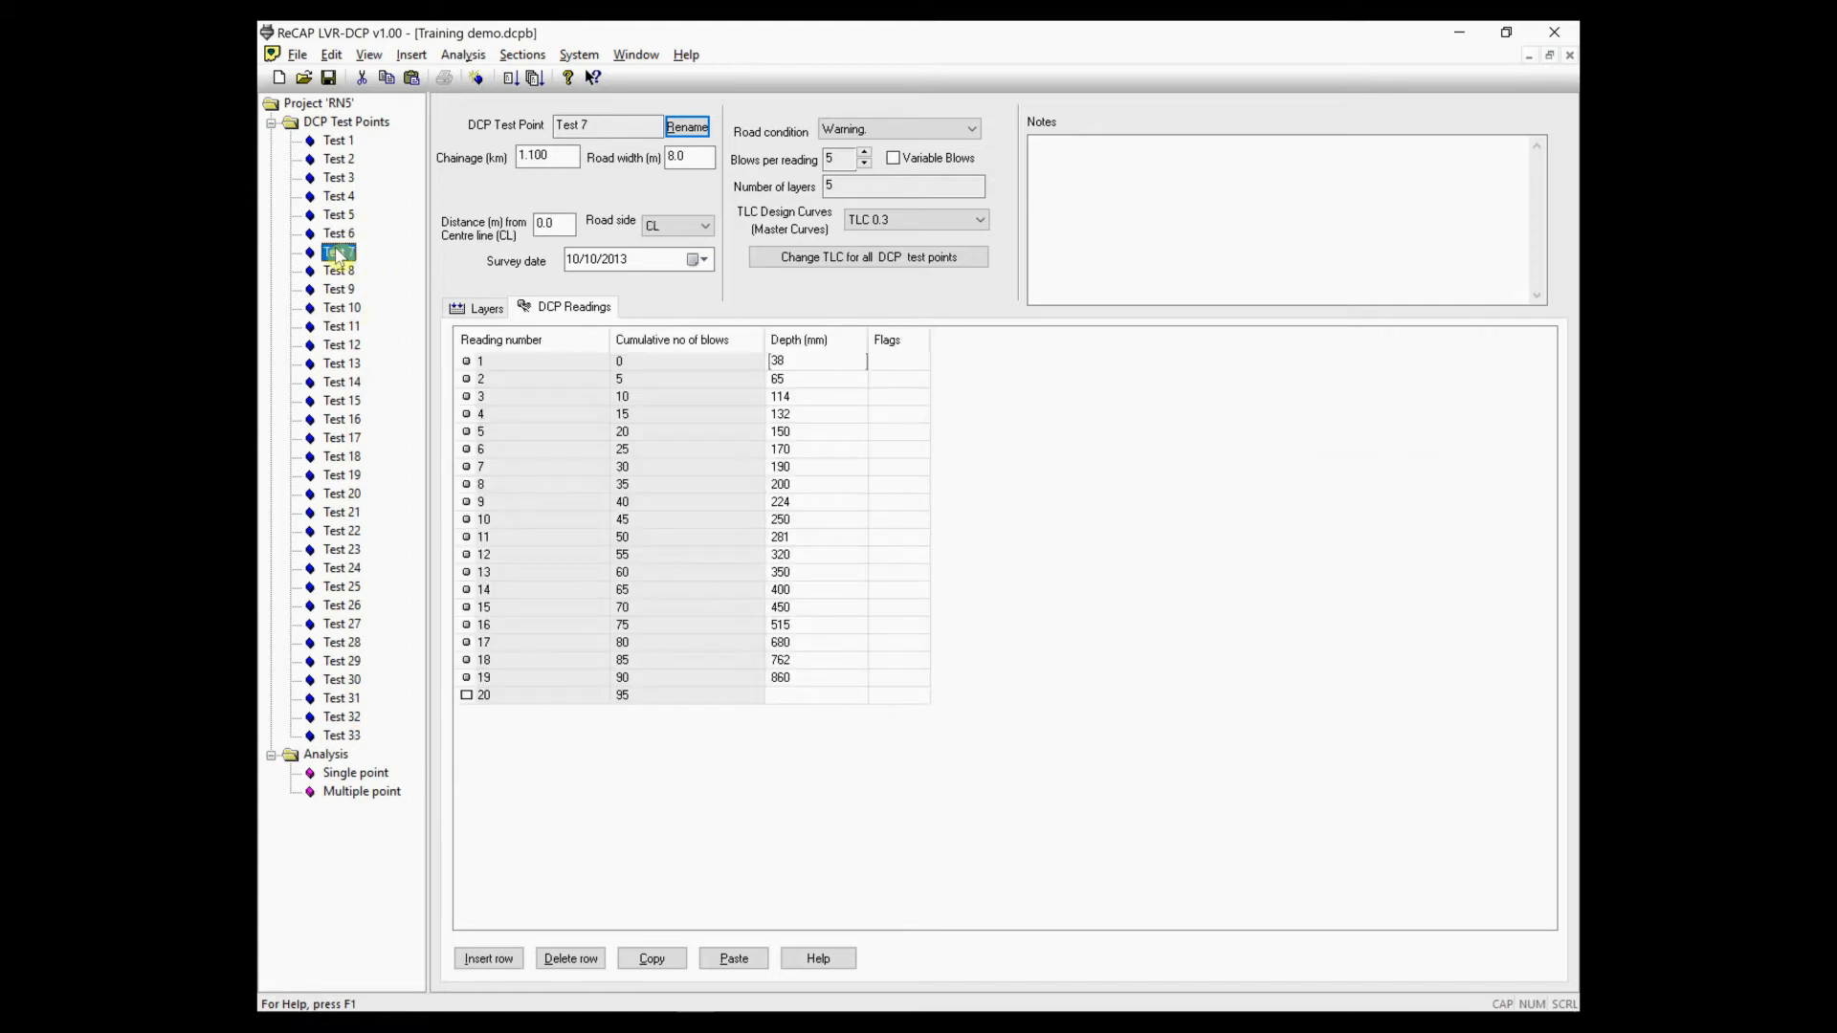
pyautogui.click(476, 78)
pyautogui.click(559, 155)
pyautogui.press('BackSpace')
pyautogui.press('BackSpace')
pyautogui.press('BackSpace')
pyautogui.press('BackSpace')
pyautogui.press('BackSpace')
pyautogui.write('1.075')
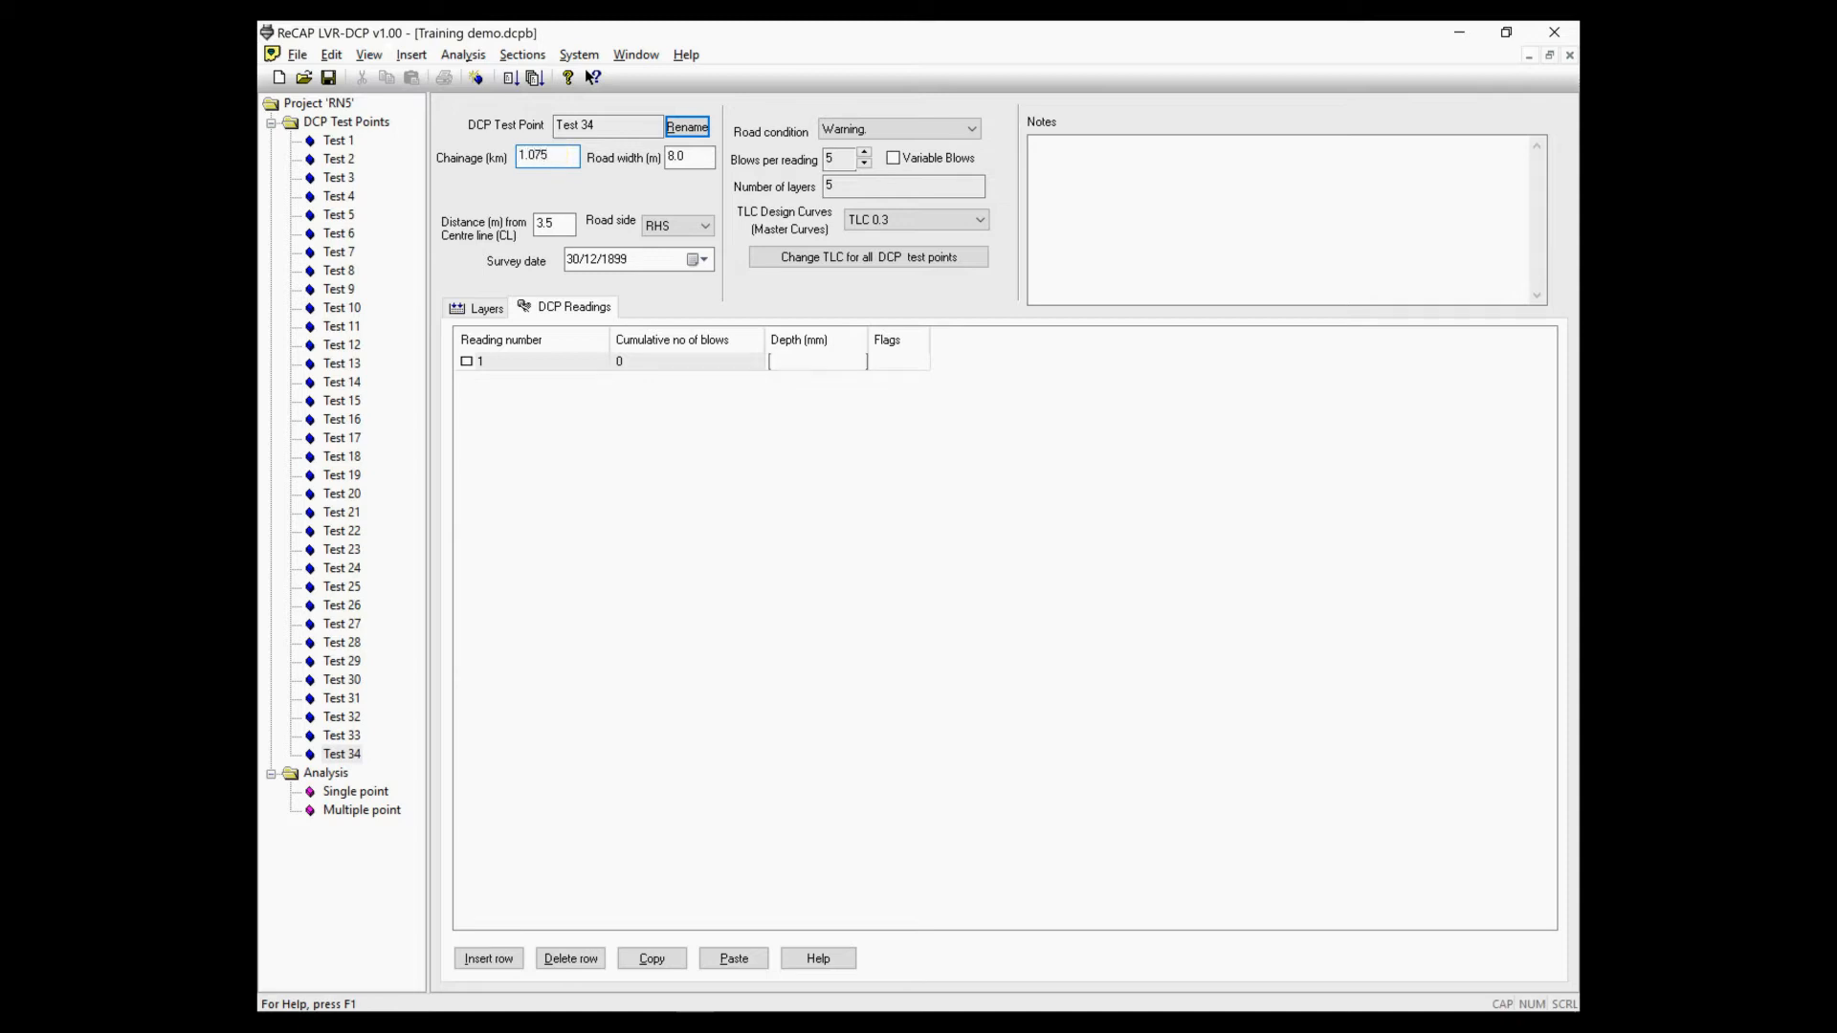
# - Switch to Excel, copy readings 0 to 28 from the Tests with Fixed Blows sheet, and paste them into Test 34's DCP readings in ReCAP LVR-DCP
pyautogui.click(504, 1000)
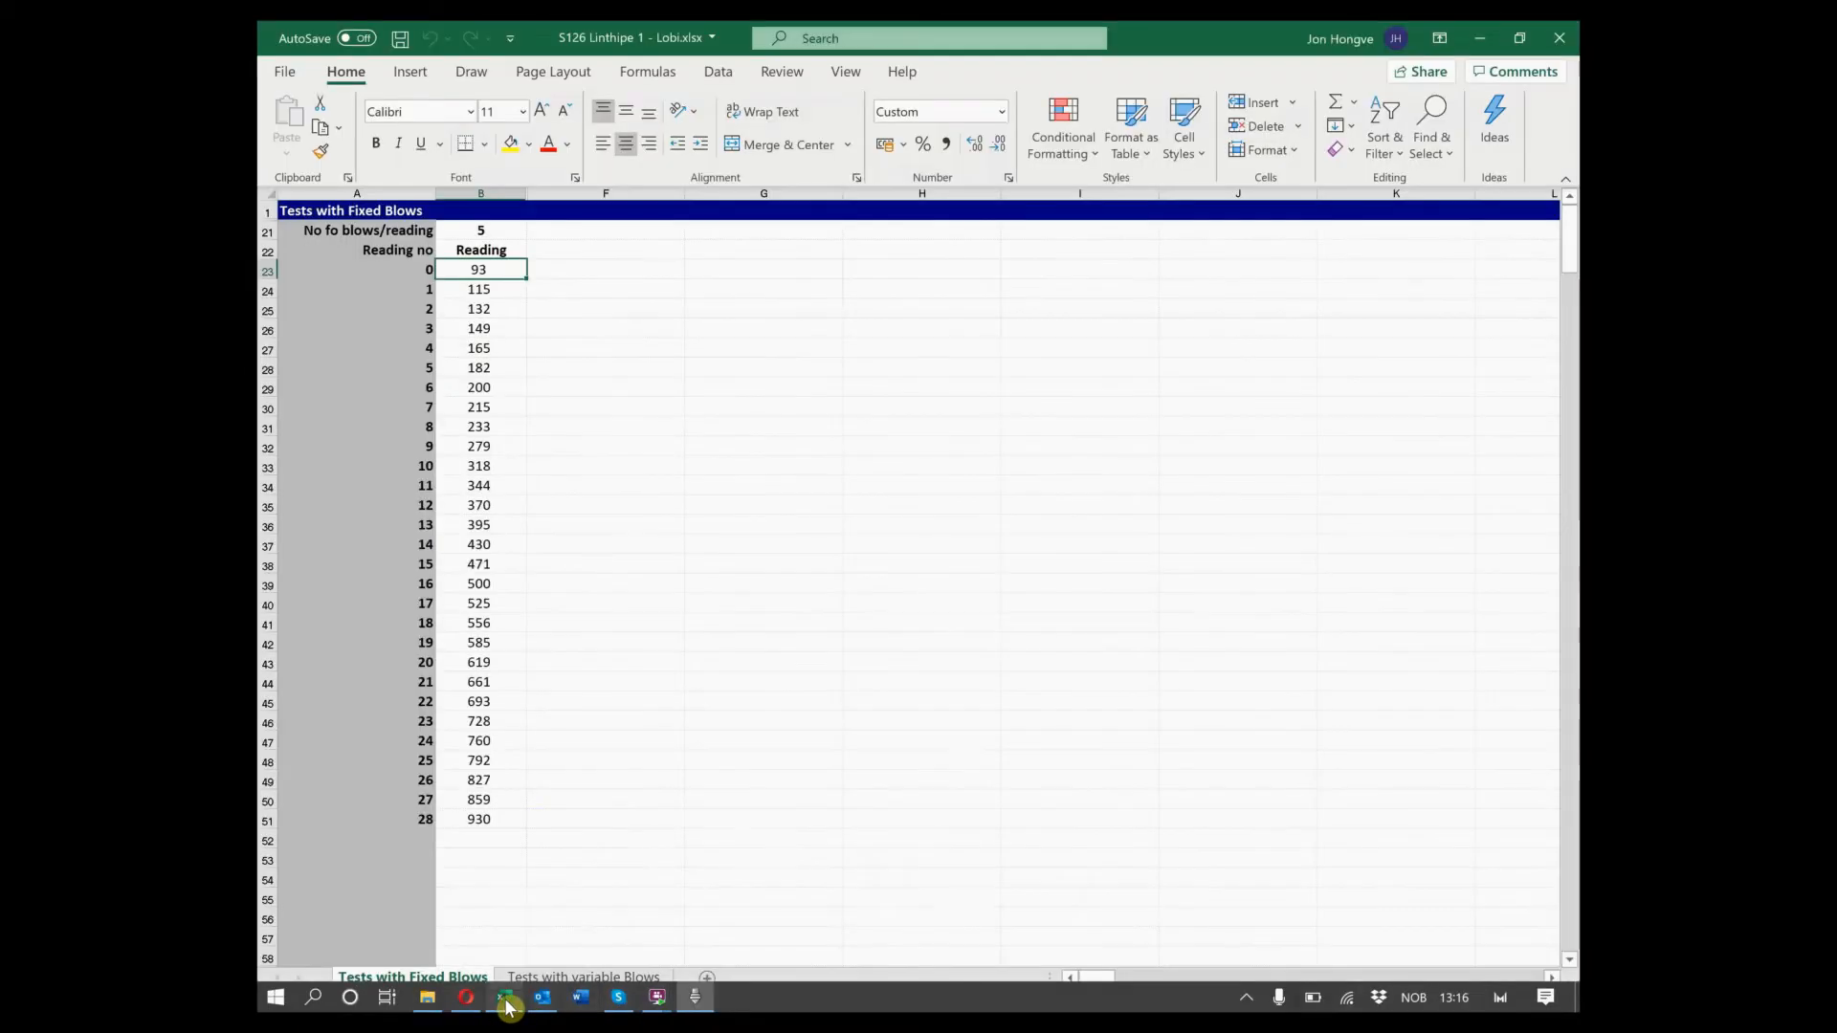
pyautogui.hotkey('shift', 'Down')
pyautogui.hotkey('shift', 'Down')
pyautogui.hotkey('shift', 'Down')
pyautogui.hotkey('shift', 'Down')
pyautogui.hotkey('shift', 'Down')
pyautogui.hotkey('shift', 'Down')
pyautogui.hotkey('shift', 'Down')
pyautogui.hotkey('shift', 'Down')
pyautogui.hotkey('shift', 'Down')
pyautogui.hotkey('shift', 'Down')
pyautogui.hotkey('shift', 'Down')
pyautogui.hotkey('shift', 'Down')
pyautogui.hotkey('shift', 'Down')
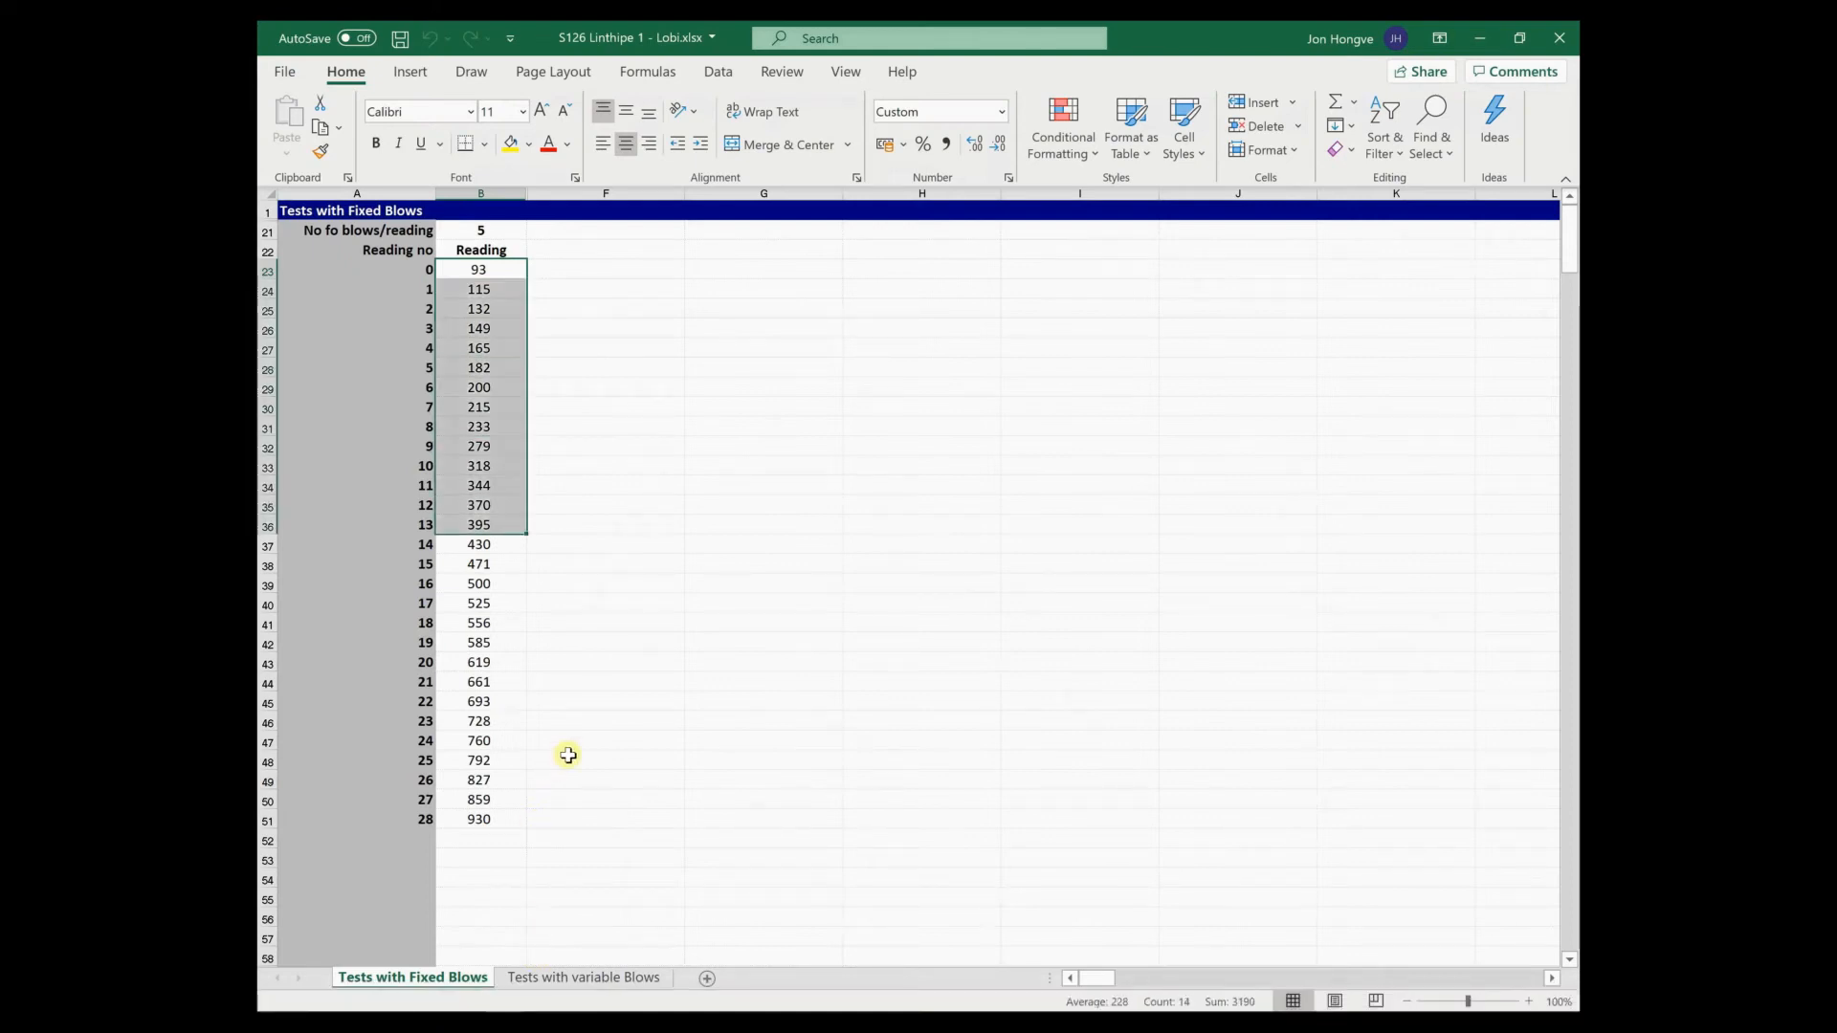
pyautogui.hotkey('shift', 'Down')
pyautogui.hotkey('shift', 'Down')
pyautogui.hotkey('shift', 'Down')
pyautogui.hotkey('shift', 'Down')
pyautogui.hotkey('shift', 'Down')
pyautogui.hotkey('shift', 'Down')
pyautogui.hotkey('shift', 'Down')
pyautogui.hotkey('shift', 'Down')
pyautogui.hotkey('shift', 'Down')
pyautogui.hotkey('shift', 'Down')
pyautogui.hotkey('shift', 'Down')
pyautogui.hotkey('shift', 'Down')
pyautogui.hotkey('shift', 'Down')
pyautogui.hotkey('shift', 'Down')
pyautogui.hotkey('shift', 'Down')
pyautogui.rightClick(475, 415)
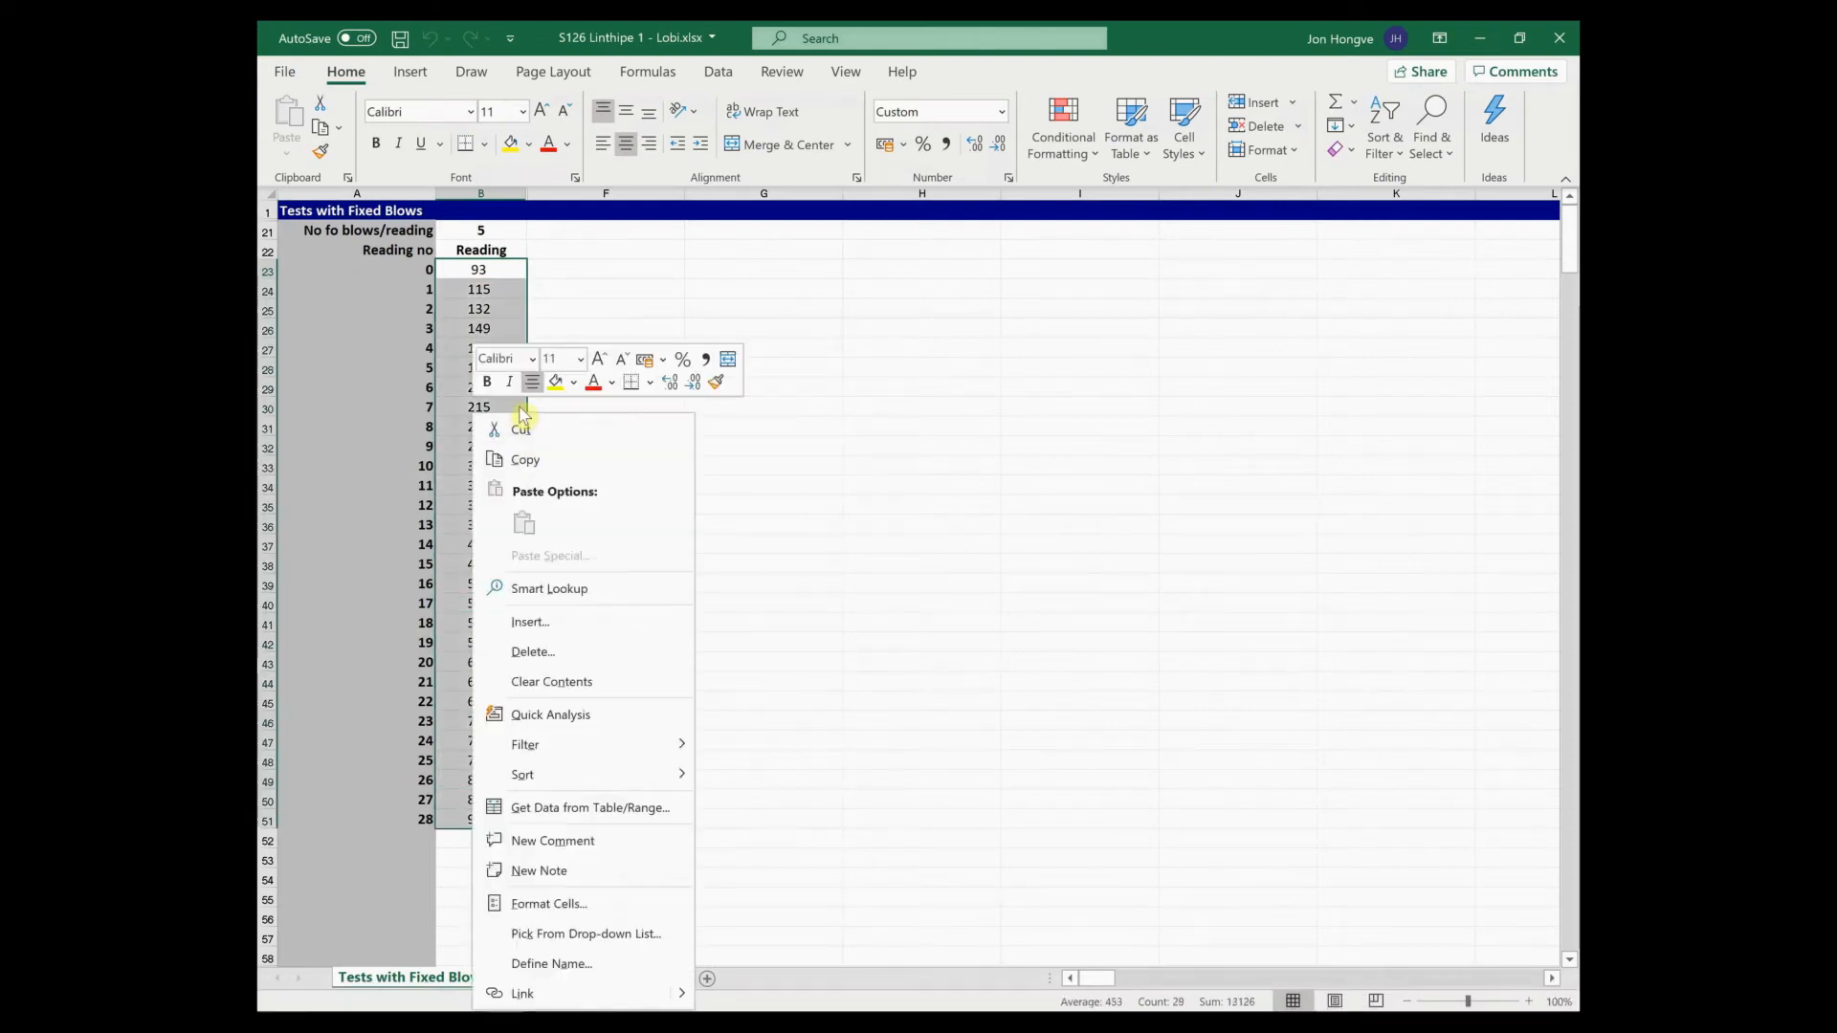
pyautogui.click(525, 462)
pyautogui.hotkey('alt', 'Tab')
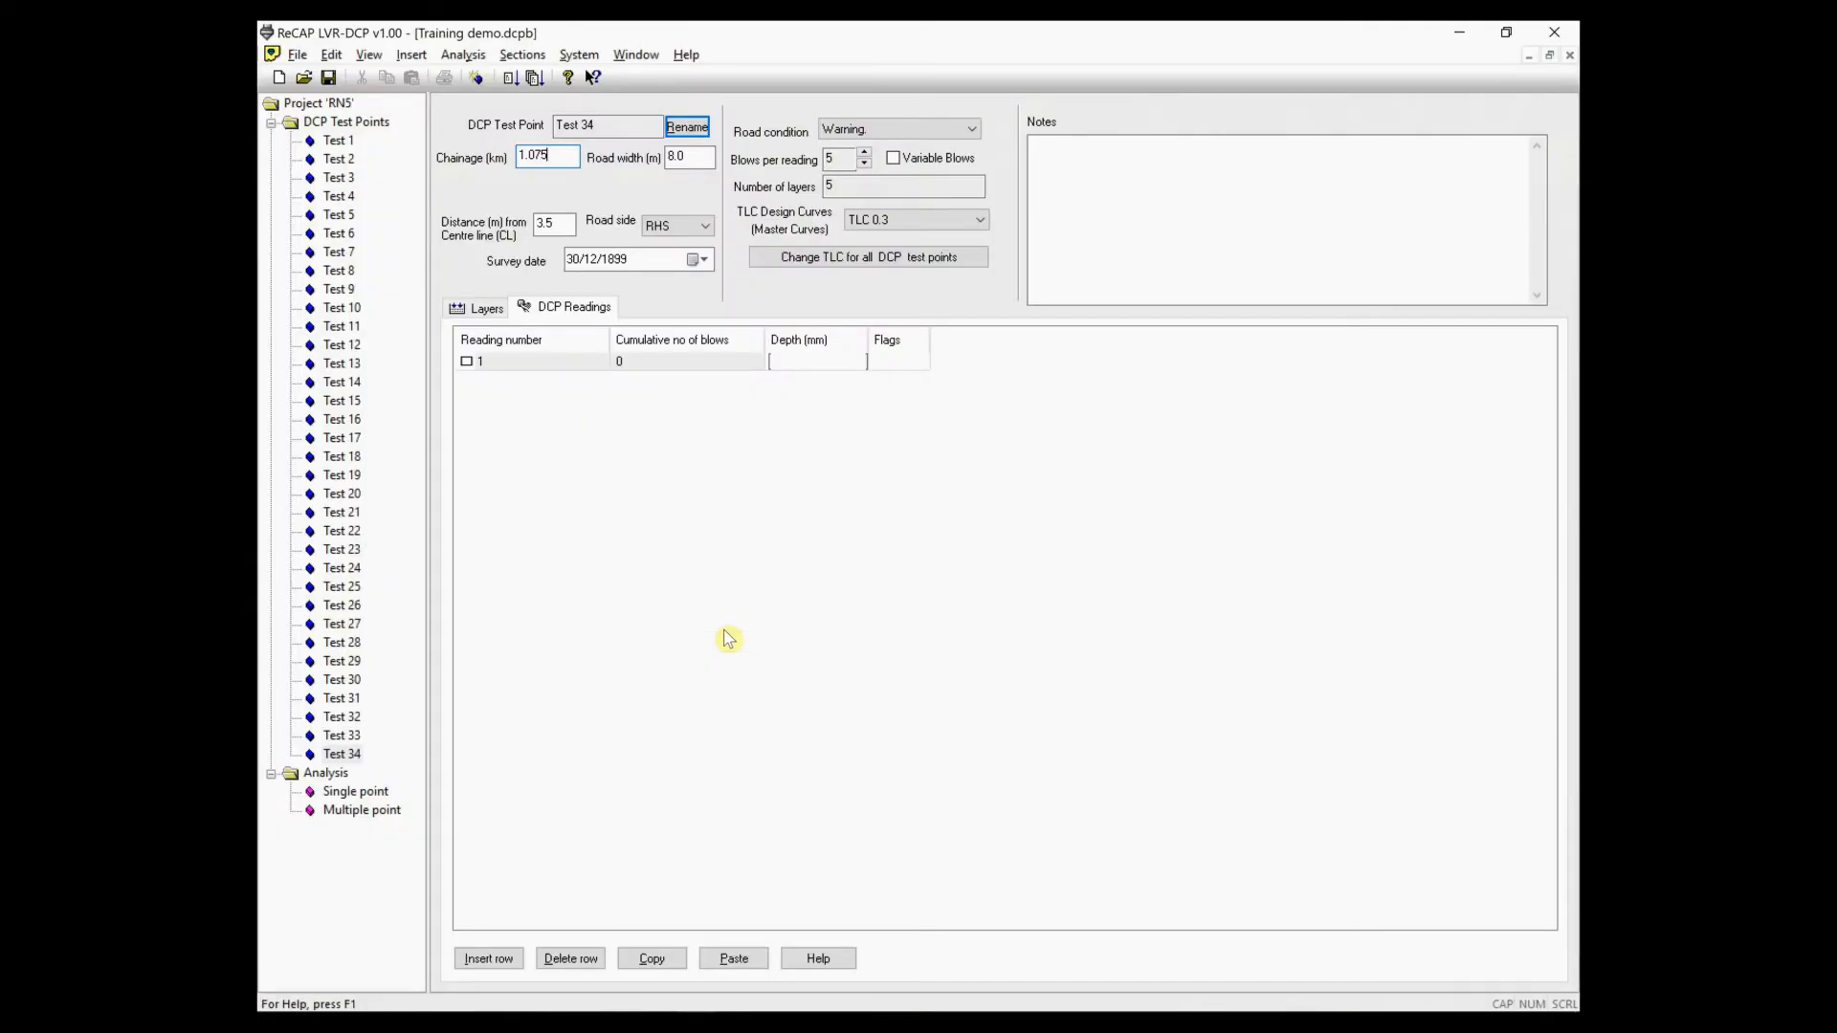
pyautogui.click(727, 960)
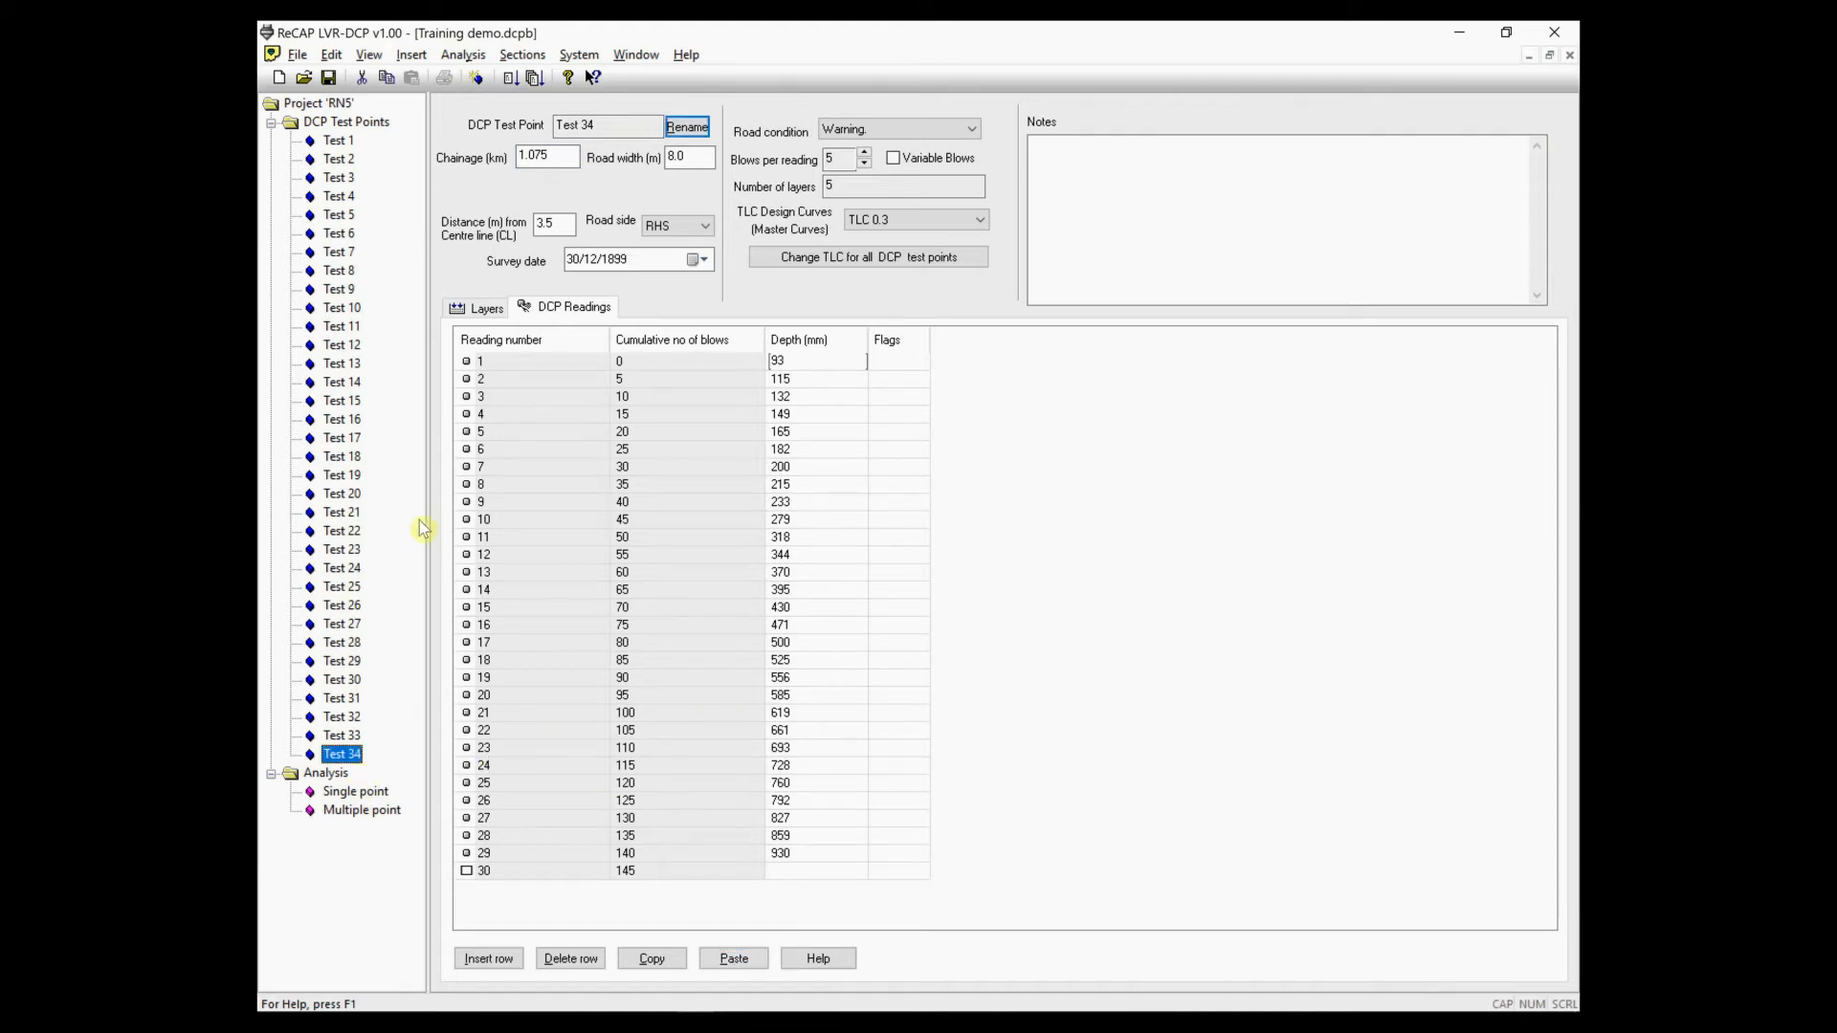
# - Rename the new DCP test point Test 34 as Test 6a
pyautogui.click(687, 127)
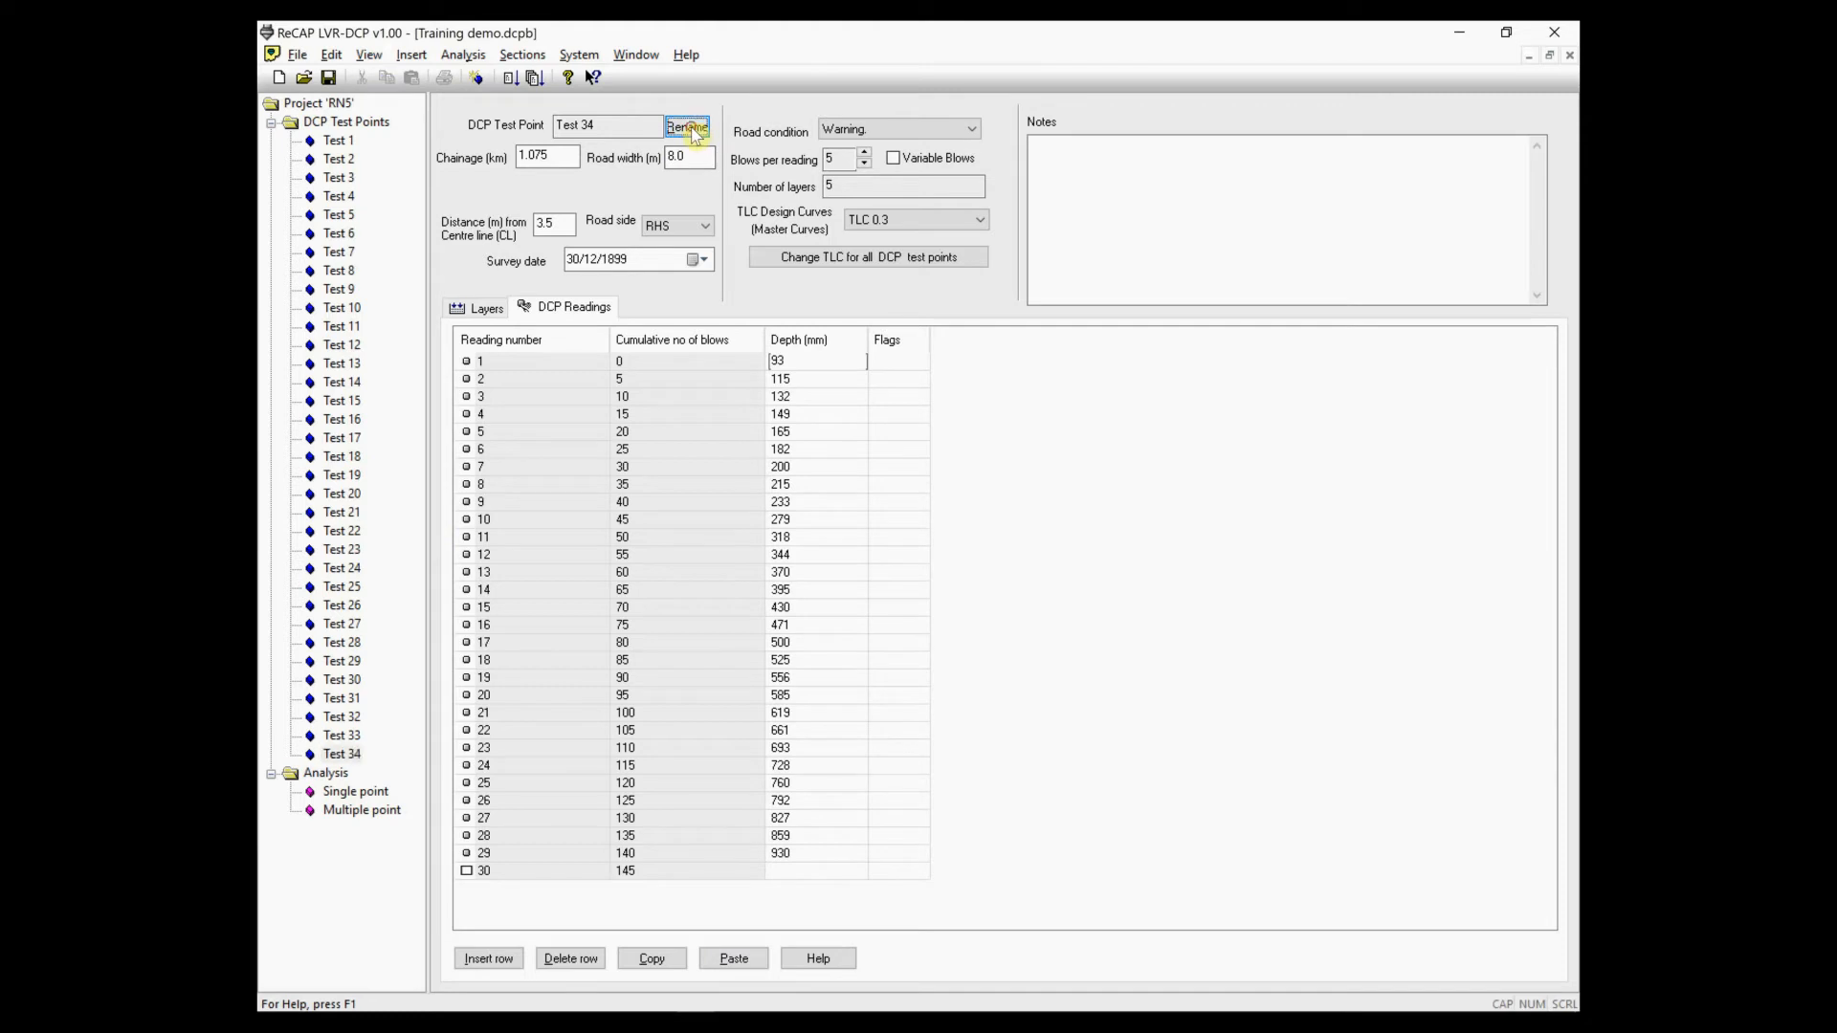
pyautogui.click(953, 529)
pyautogui.write('6a')
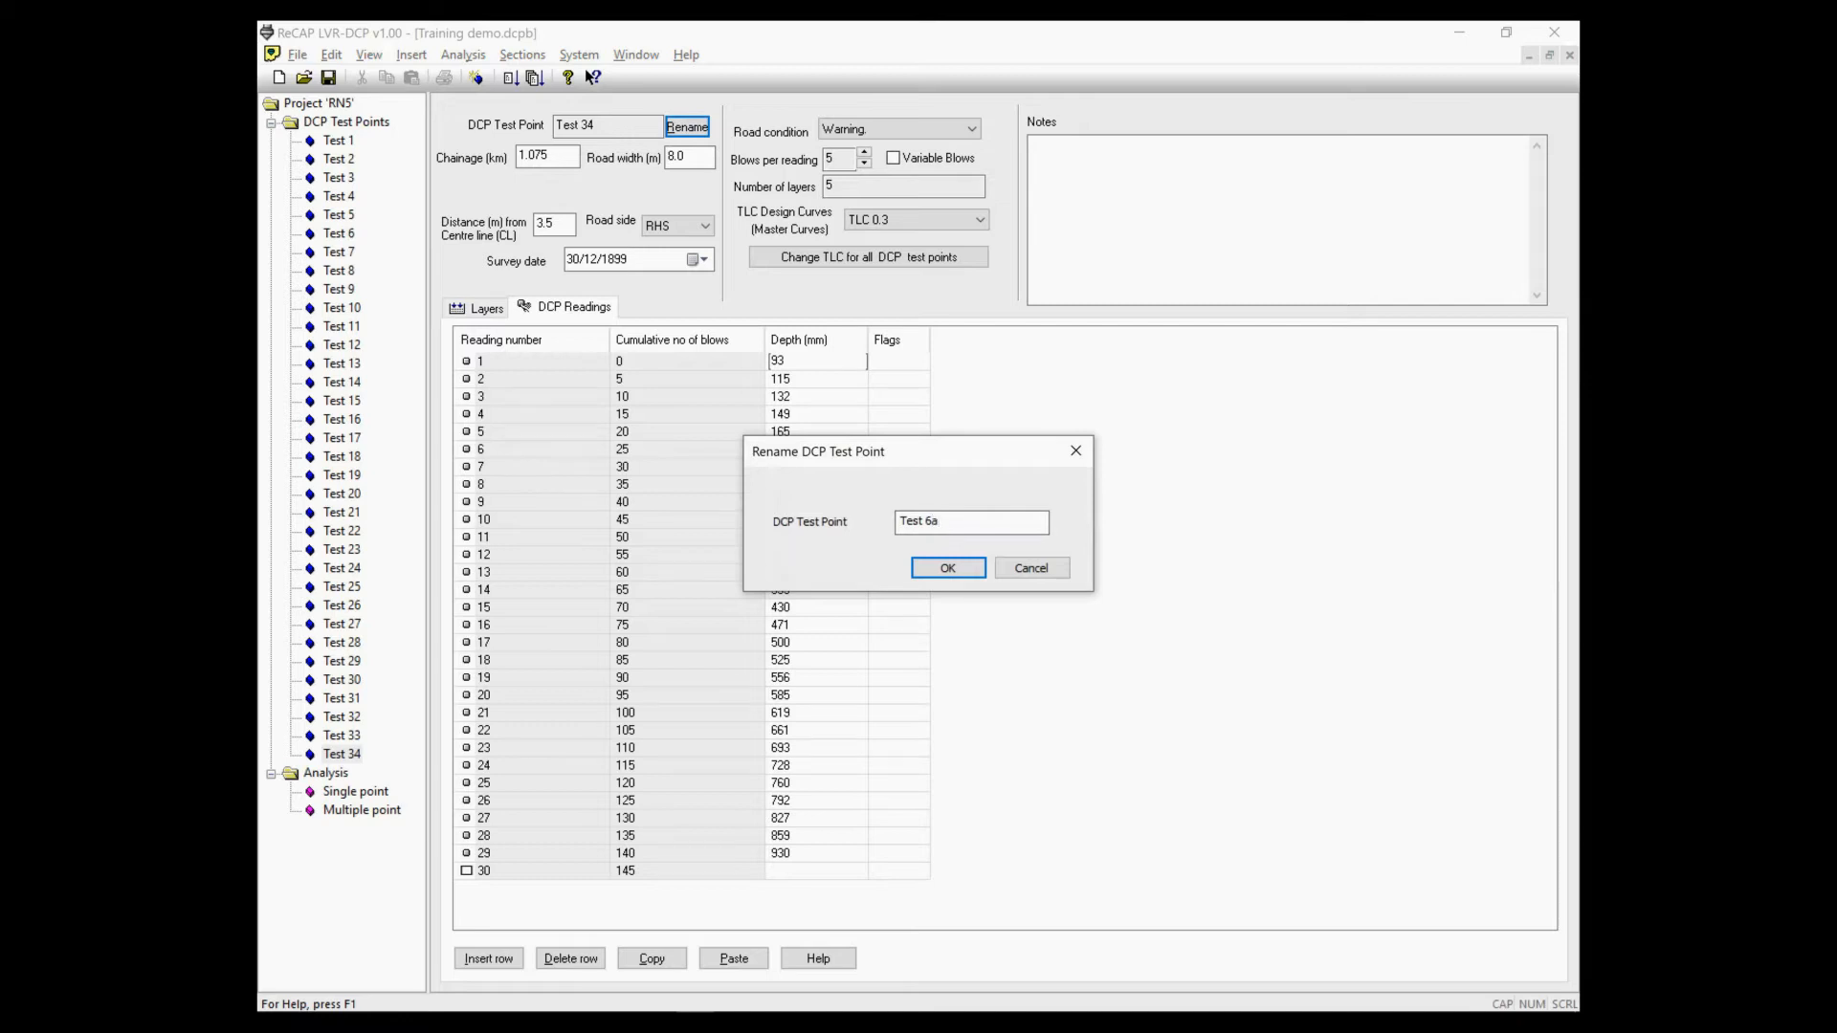
pyautogui.click(948, 568)
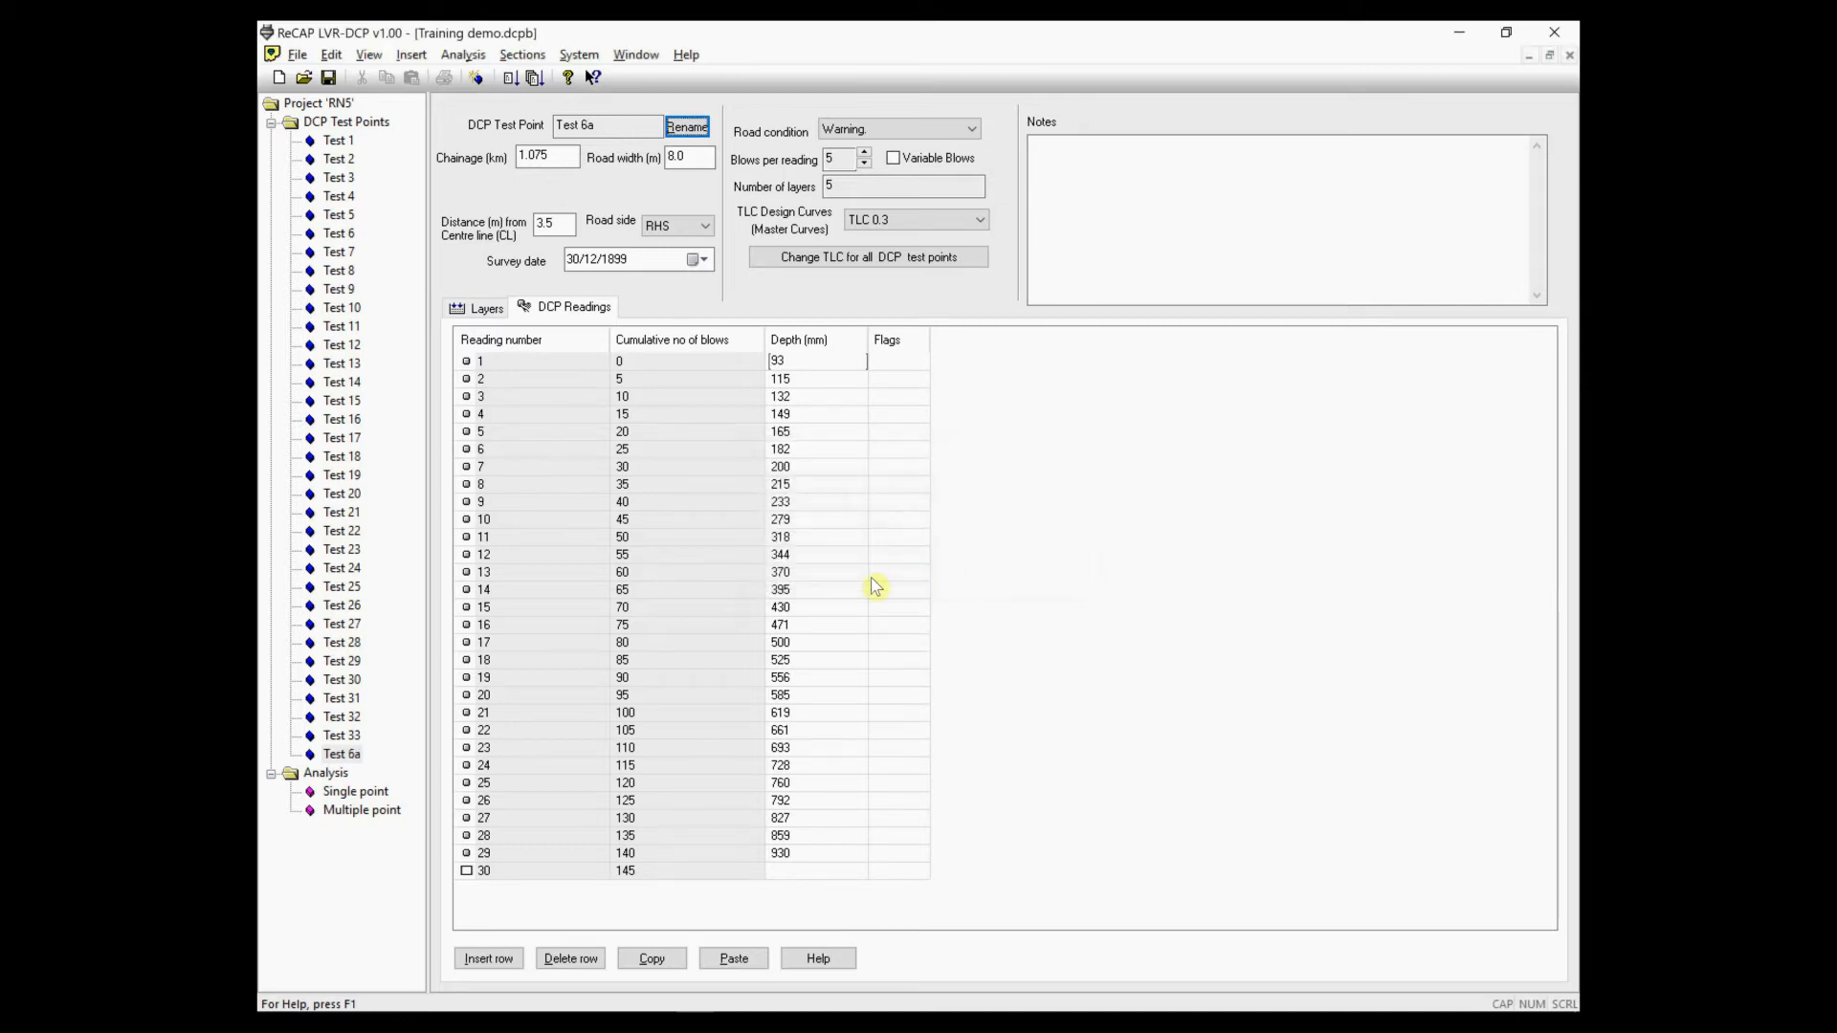
# - Arrange the DCP test points of the RN5 project by name
pyautogui.click(335, 569)
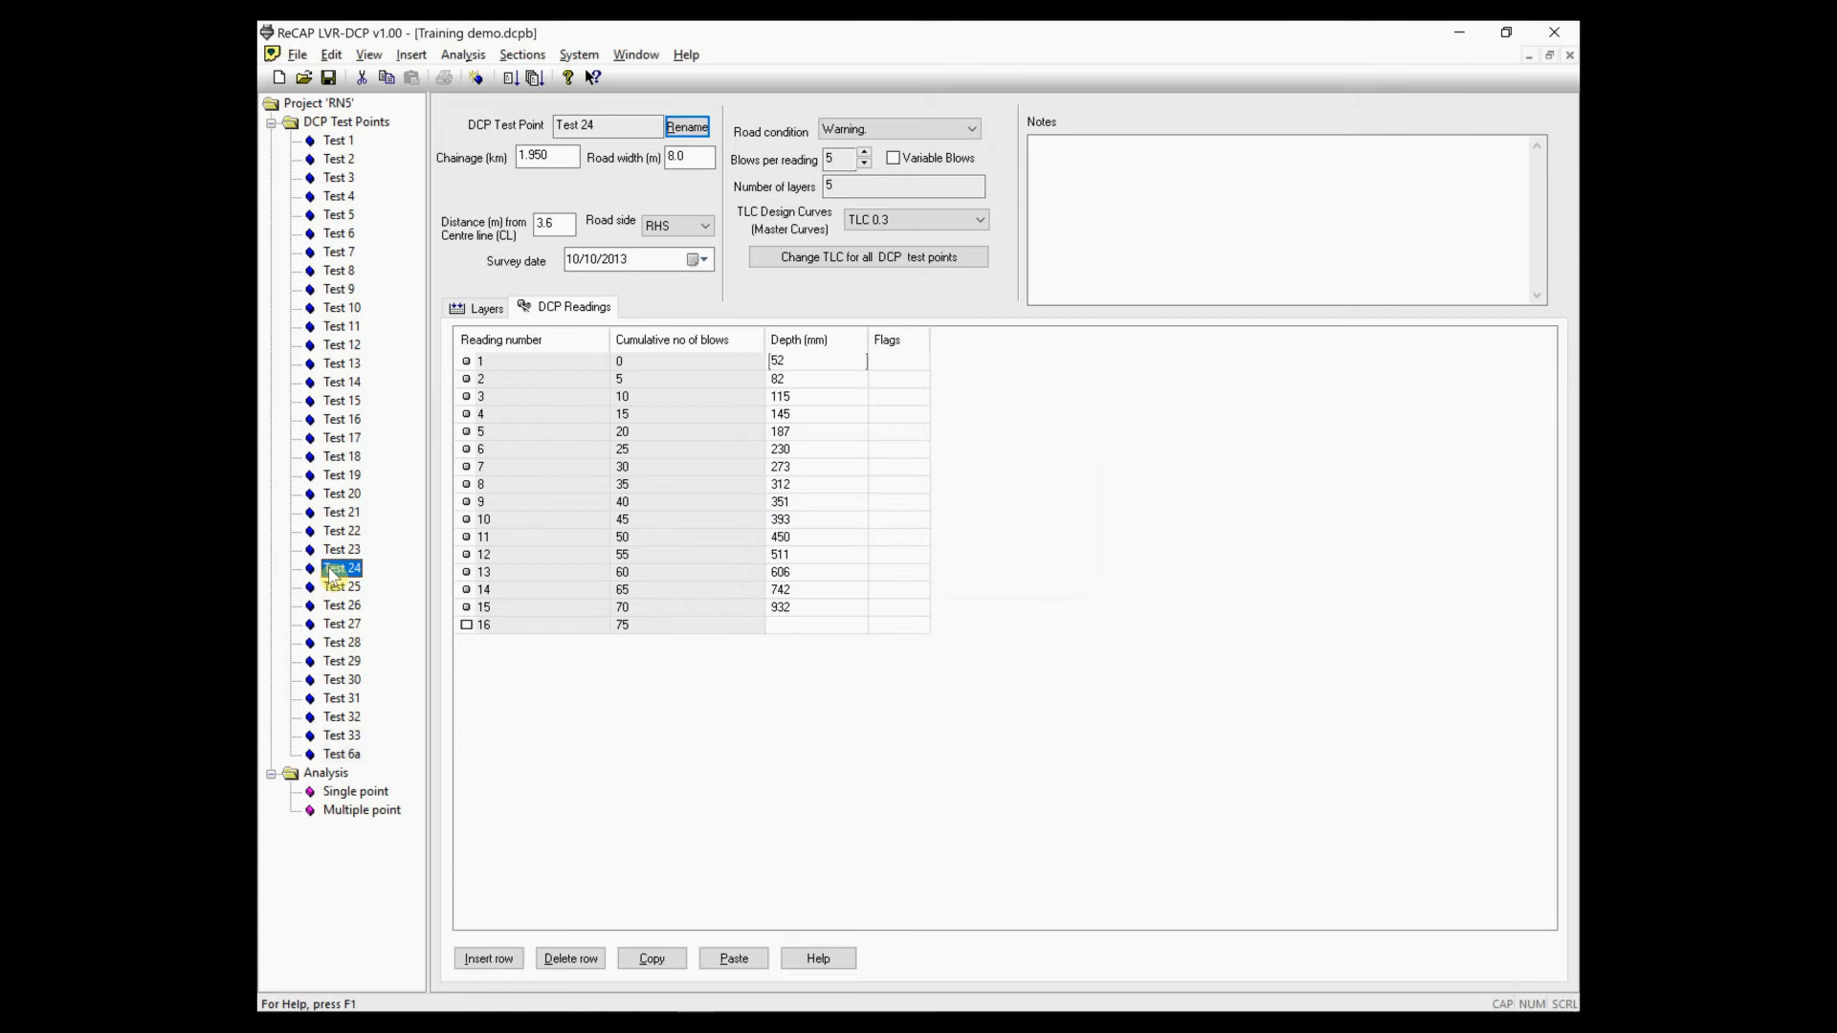
pyautogui.click(369, 55)
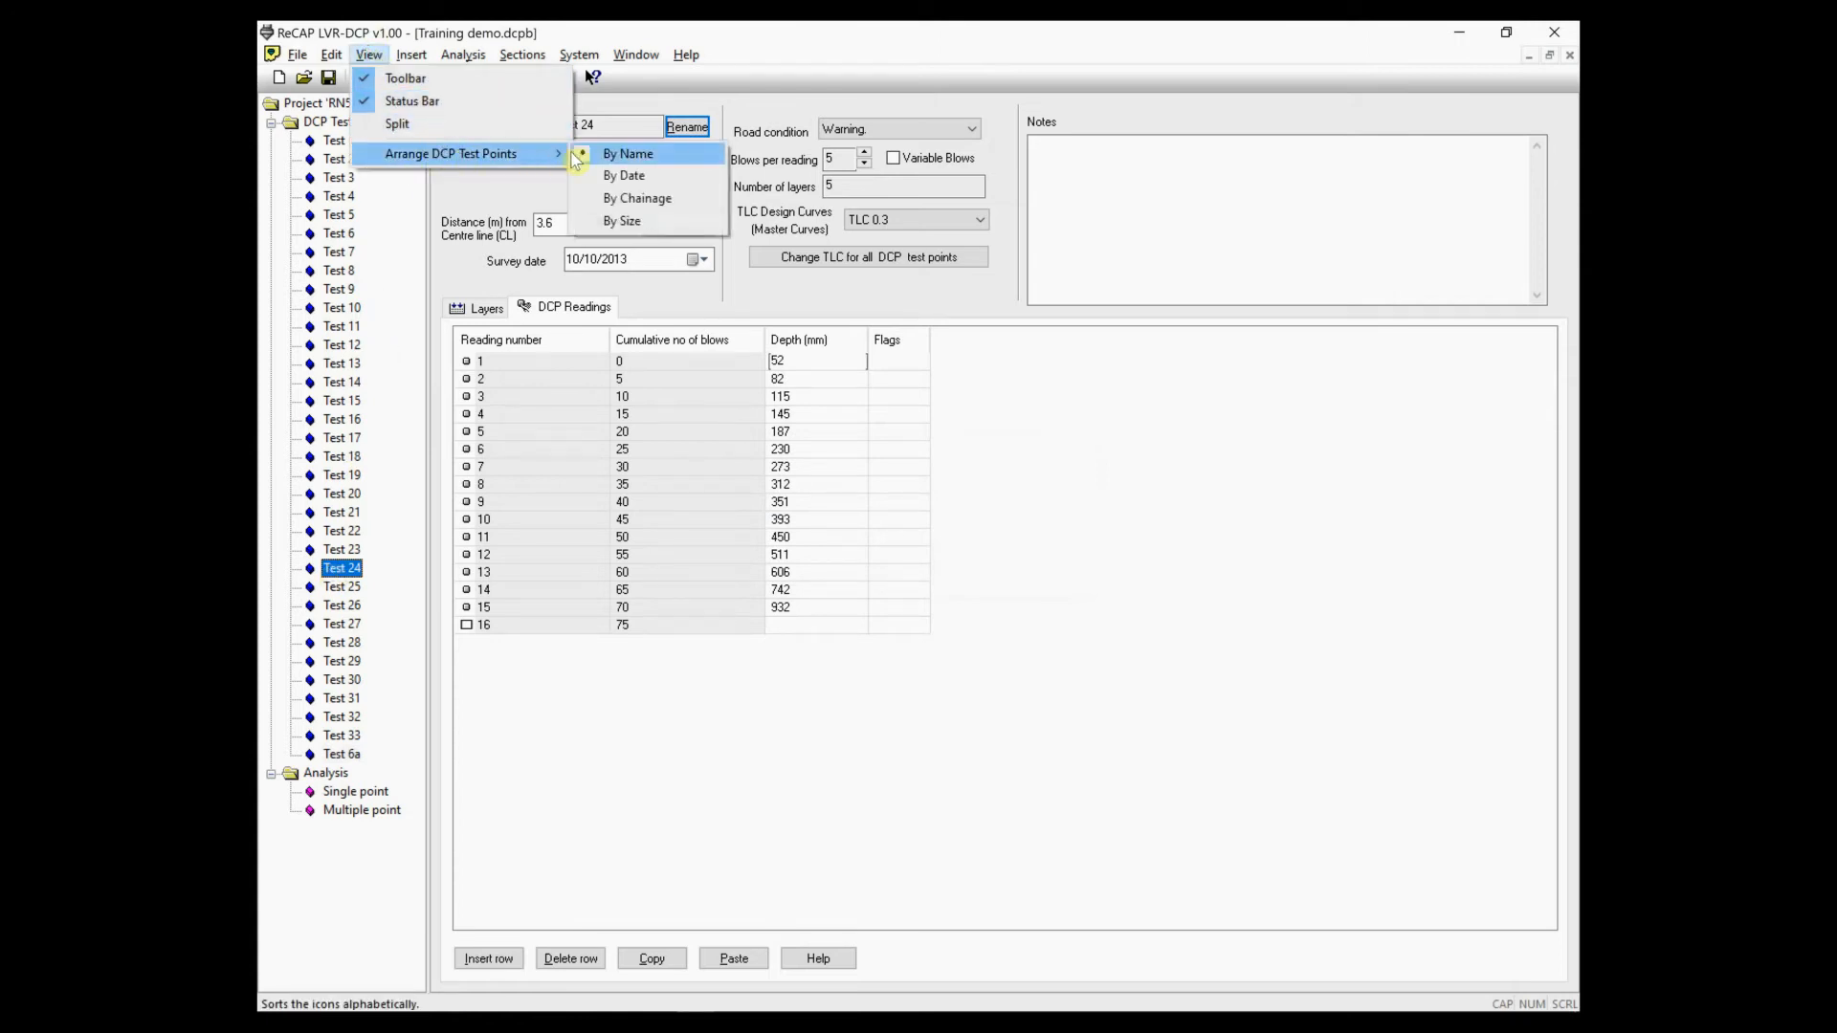
pyautogui.click(617, 154)
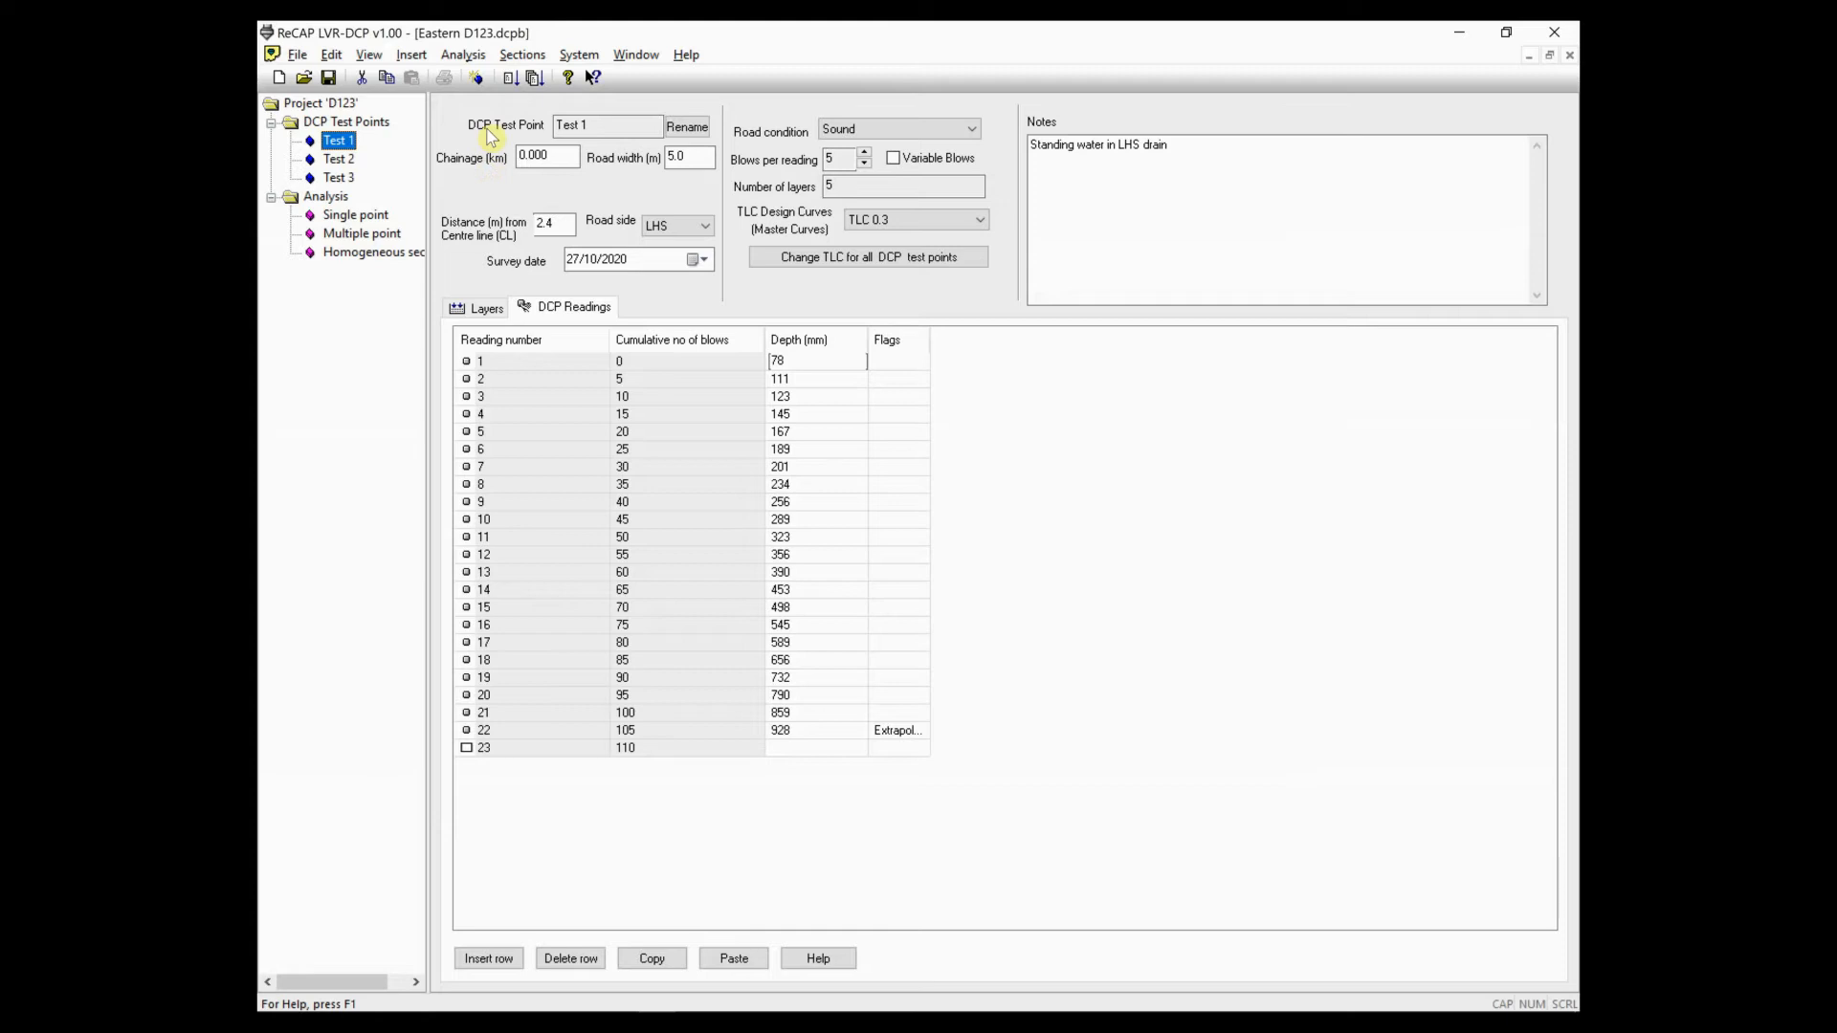
# - Run a single point analysis of Test 1 in the Eastern D123 project
pyautogui.click(509, 78)
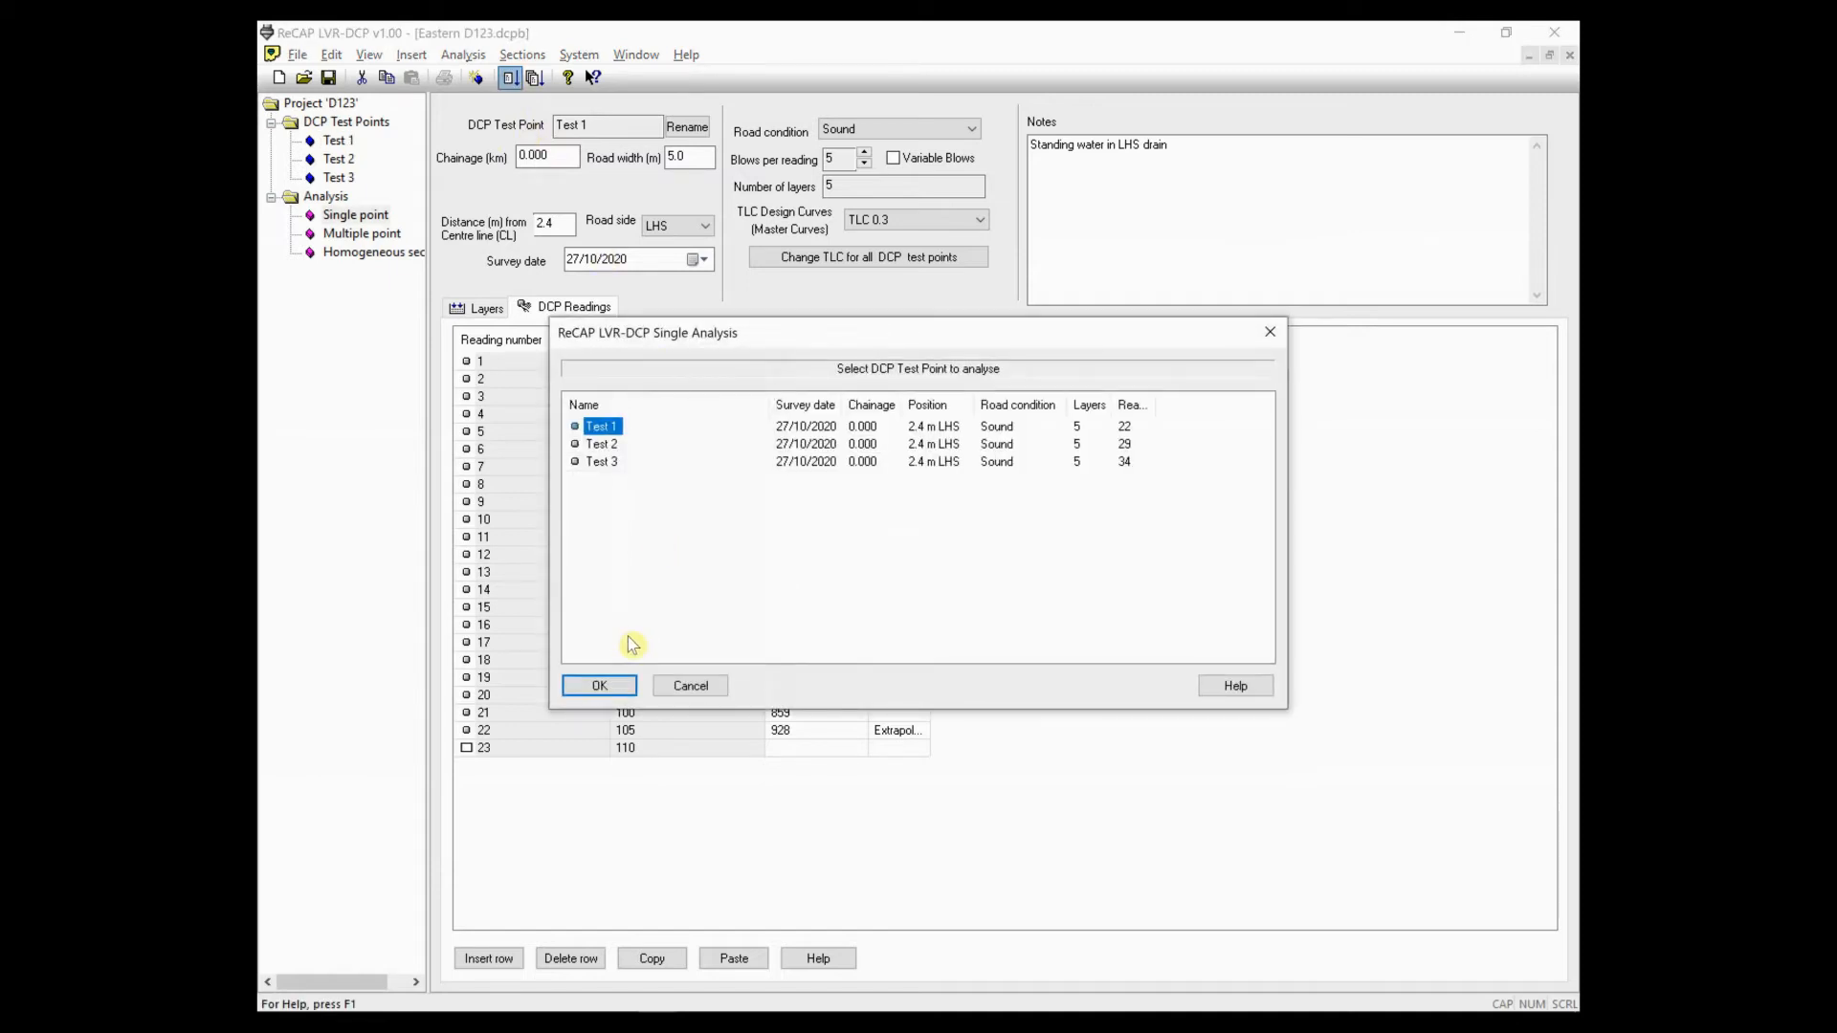
pyautogui.click(602, 687)
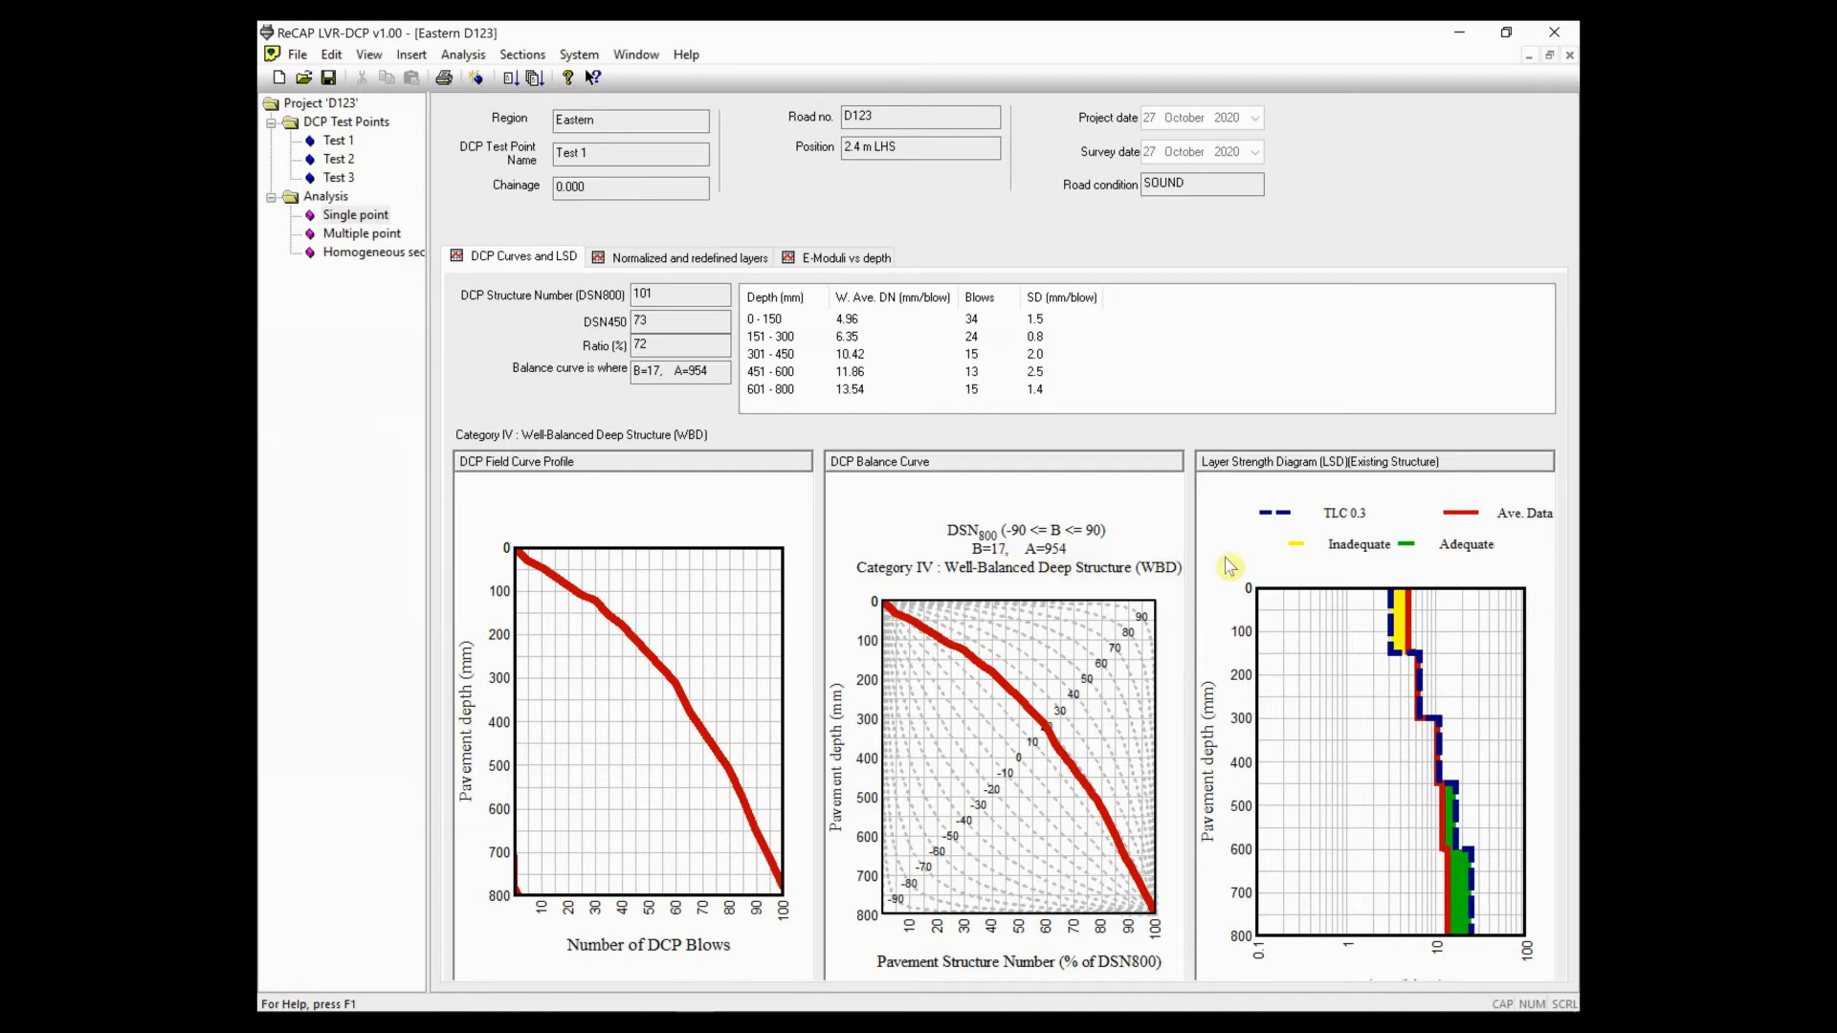
# - Examine Test 1's analysis diagrams enlarged, including the DCP Balance Curve, and view the normalized and redefined layers
pyautogui.doubleClick(1230, 566)
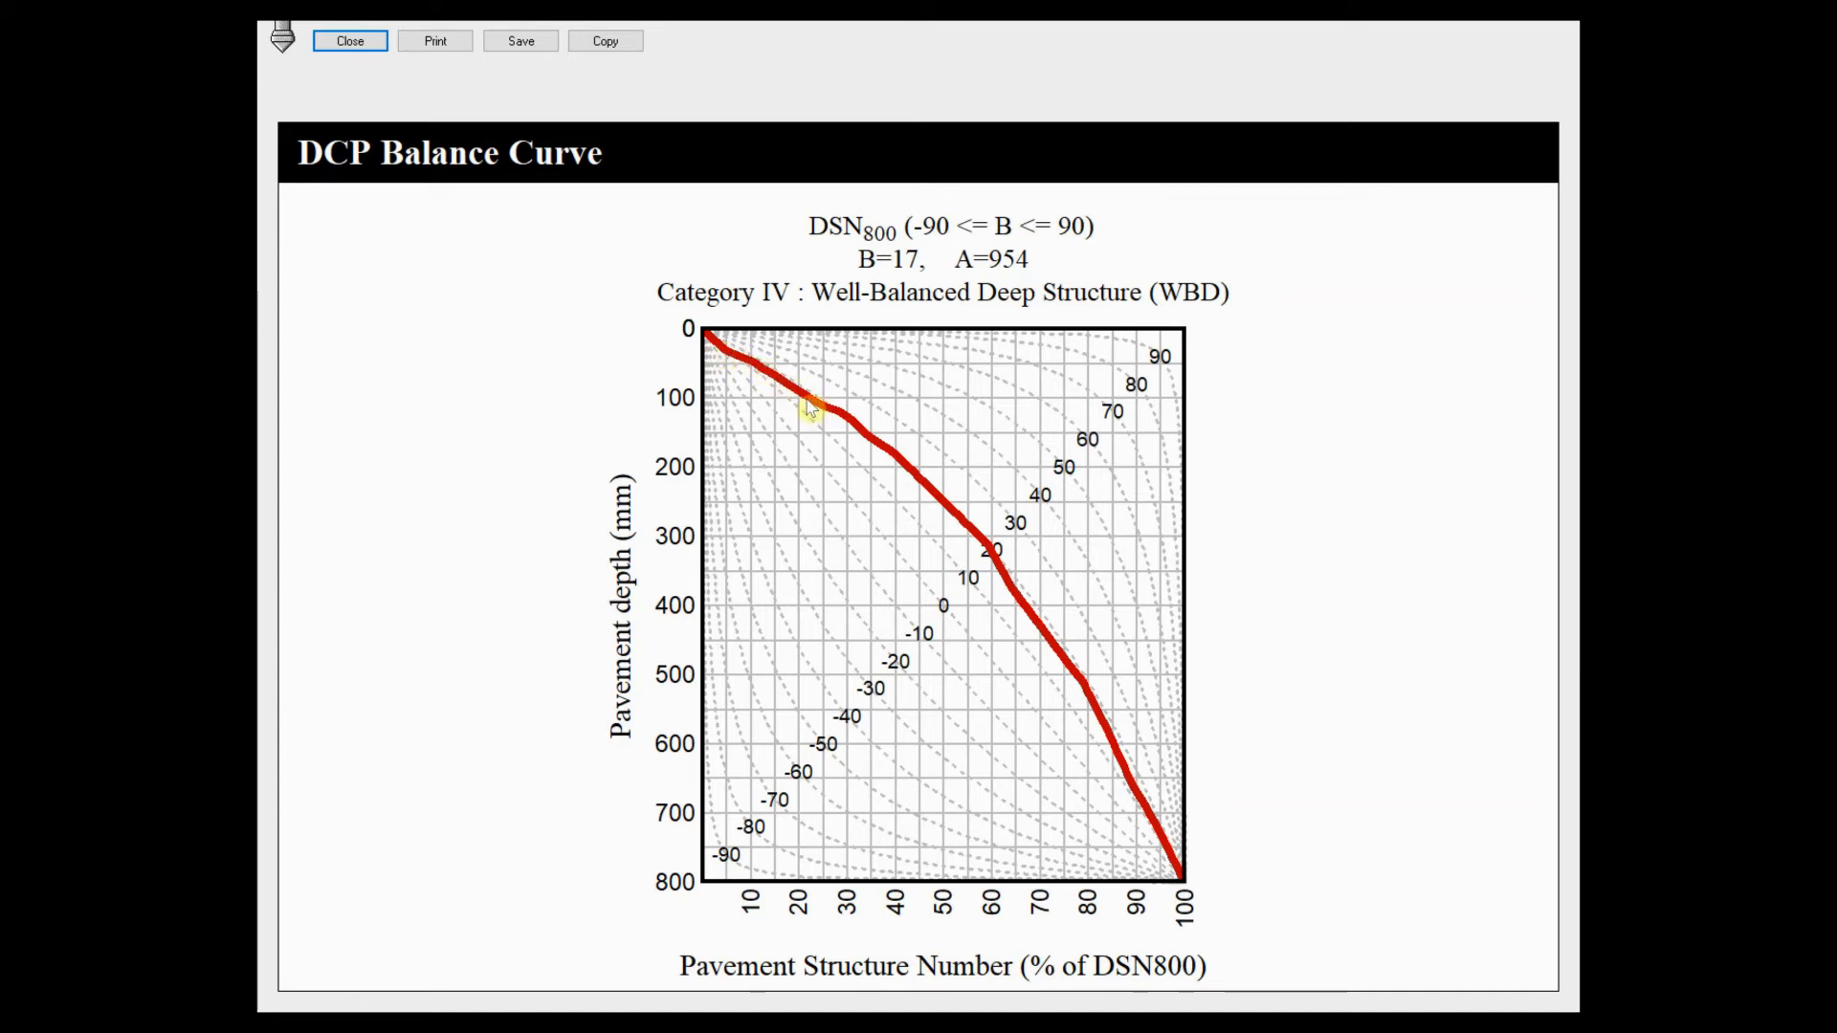
pyautogui.press('alt')
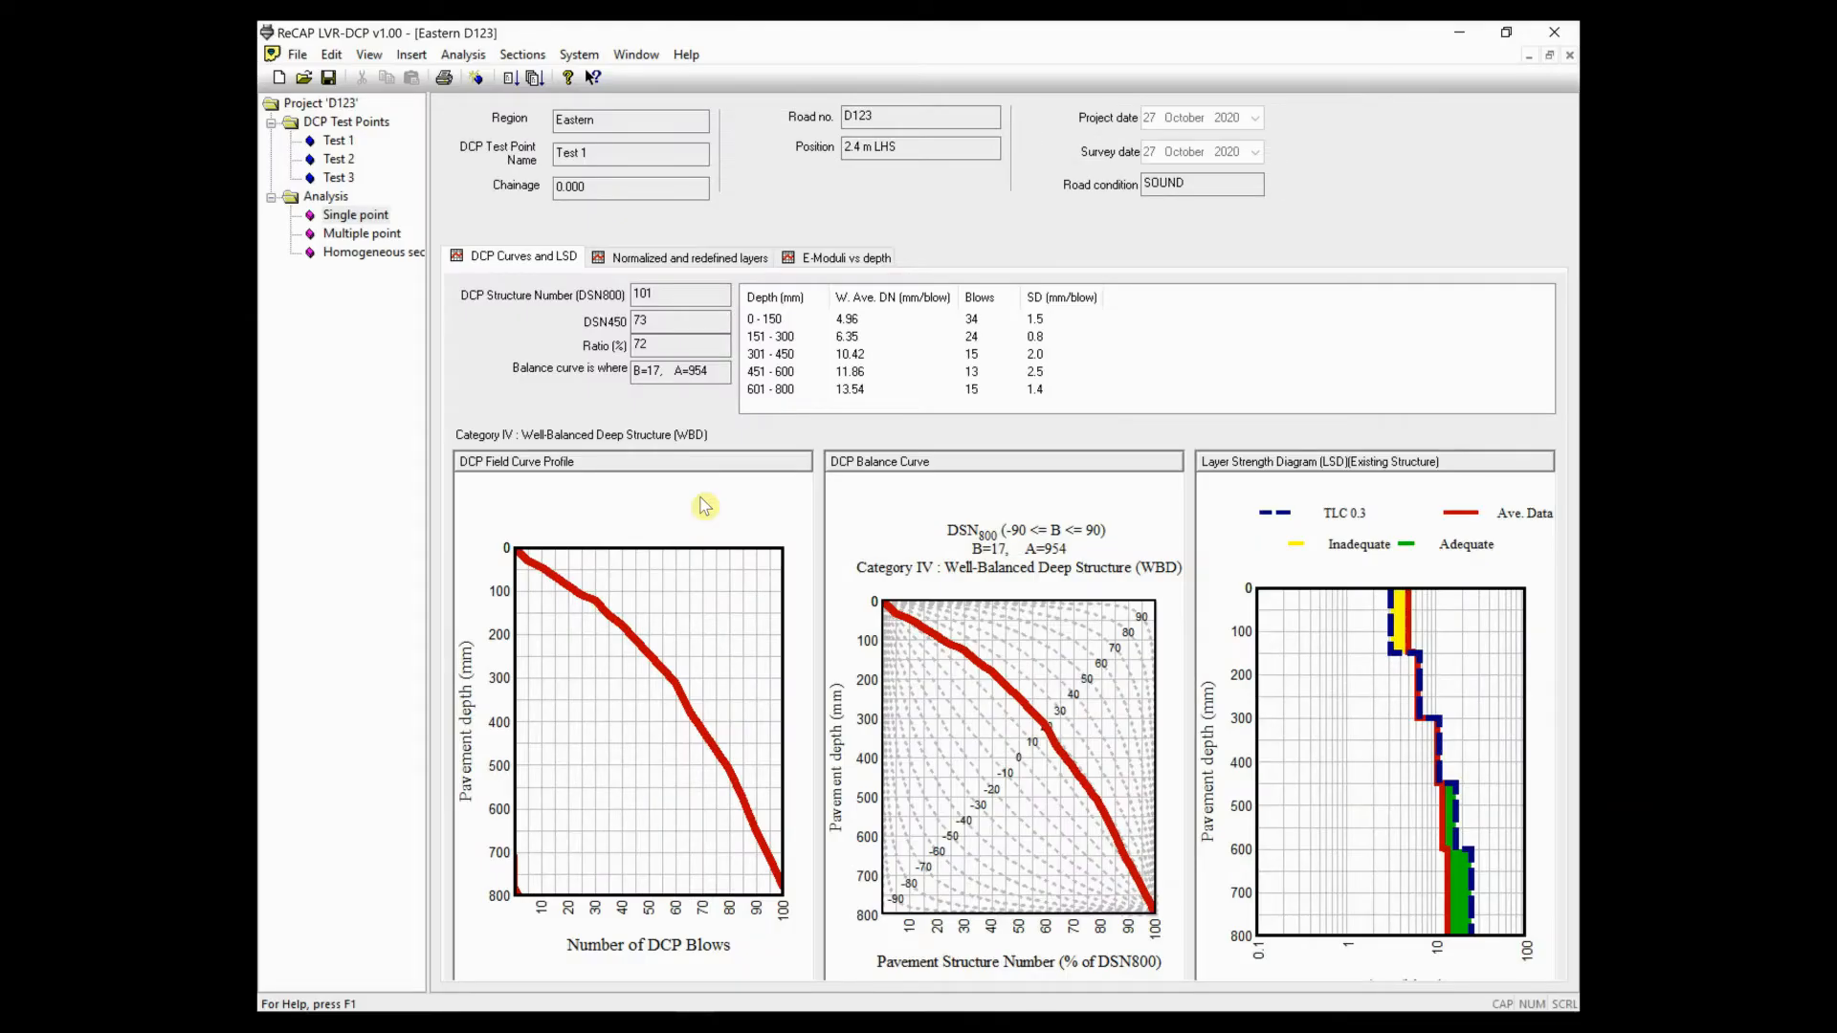
pyautogui.click(691, 260)
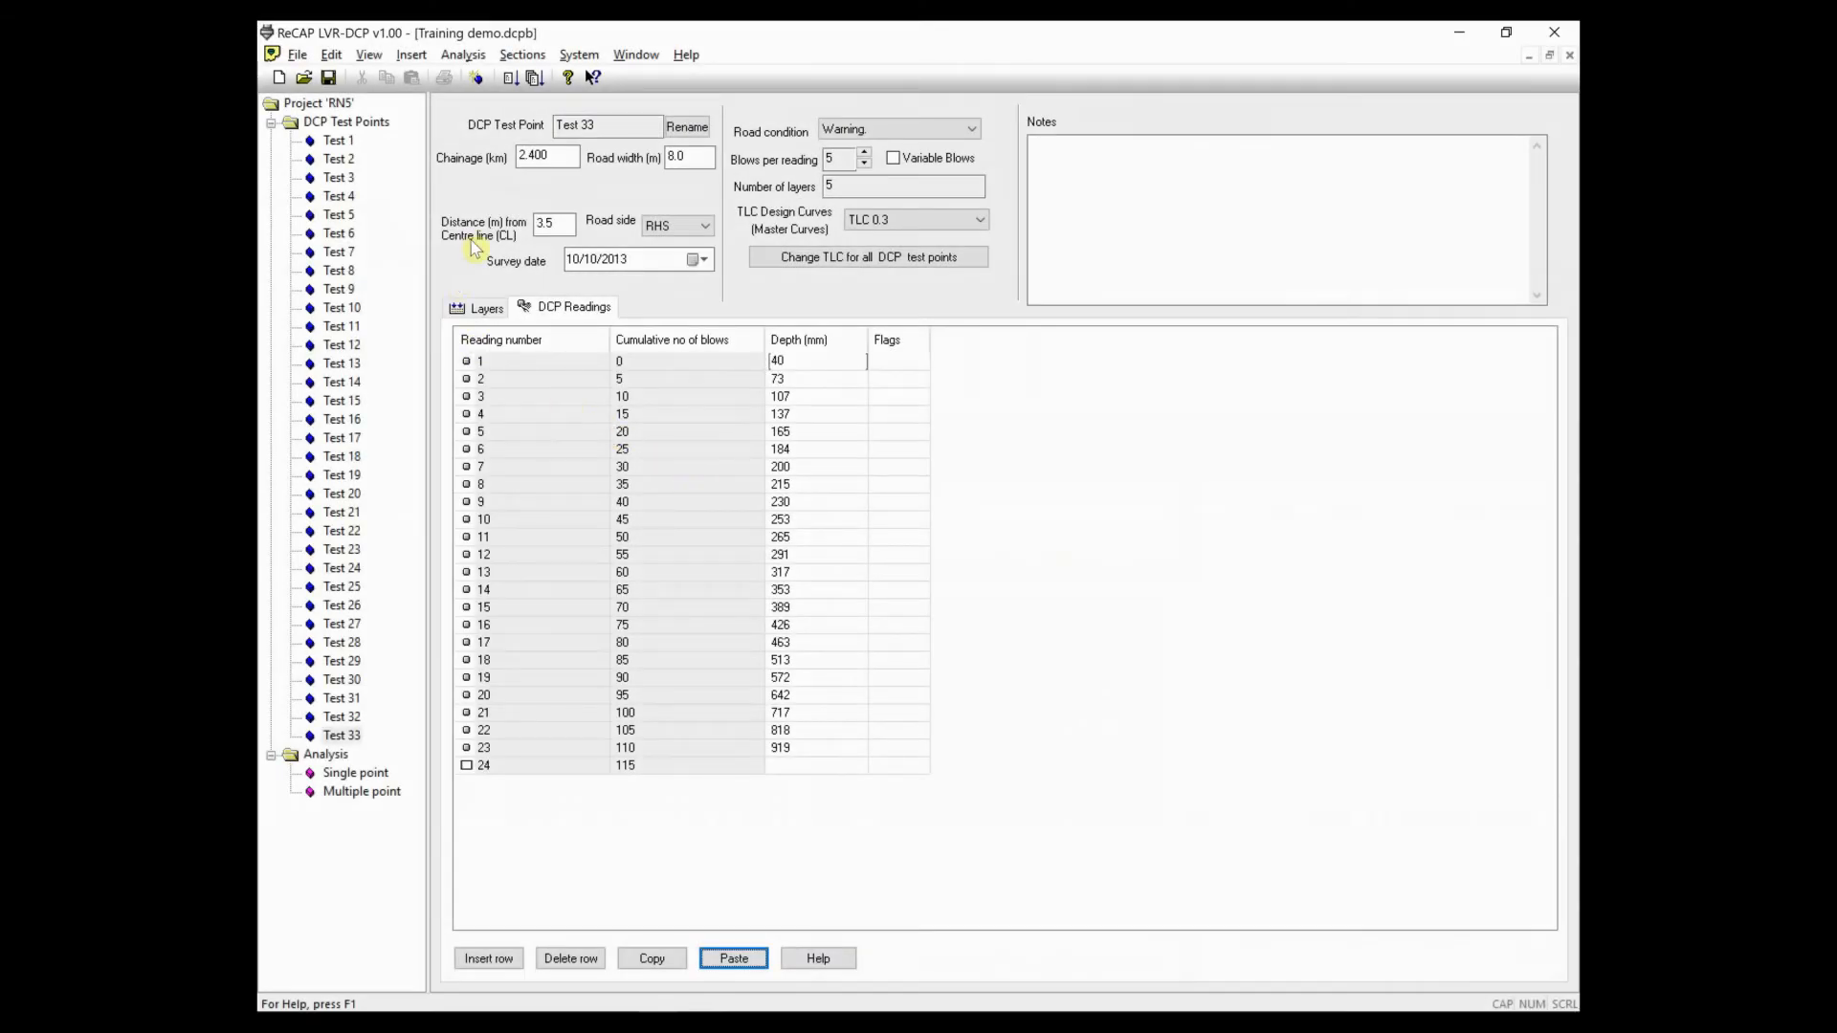
# - Start a multiple point analysis in the Training demo project
pyautogui.click(534, 78)
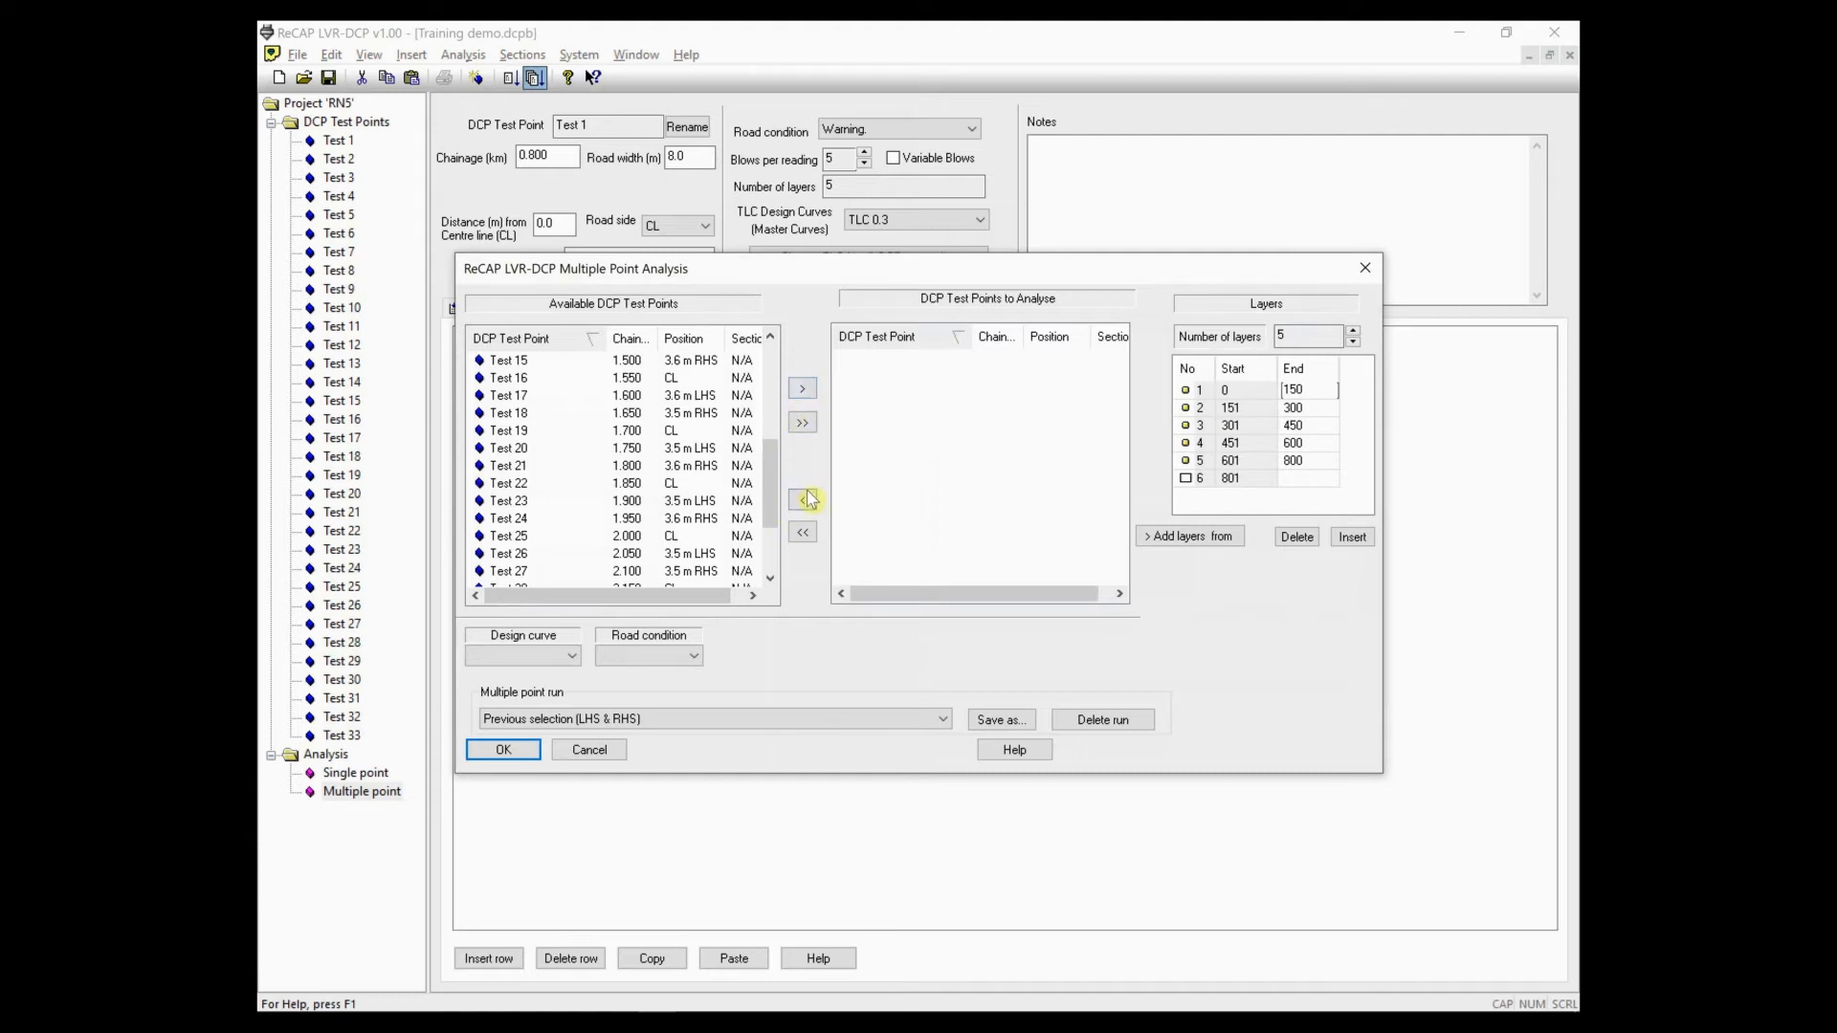
# - Try moving Test 15 and then all test points into and back out of the points to analyse
pyautogui.click(679, 362)
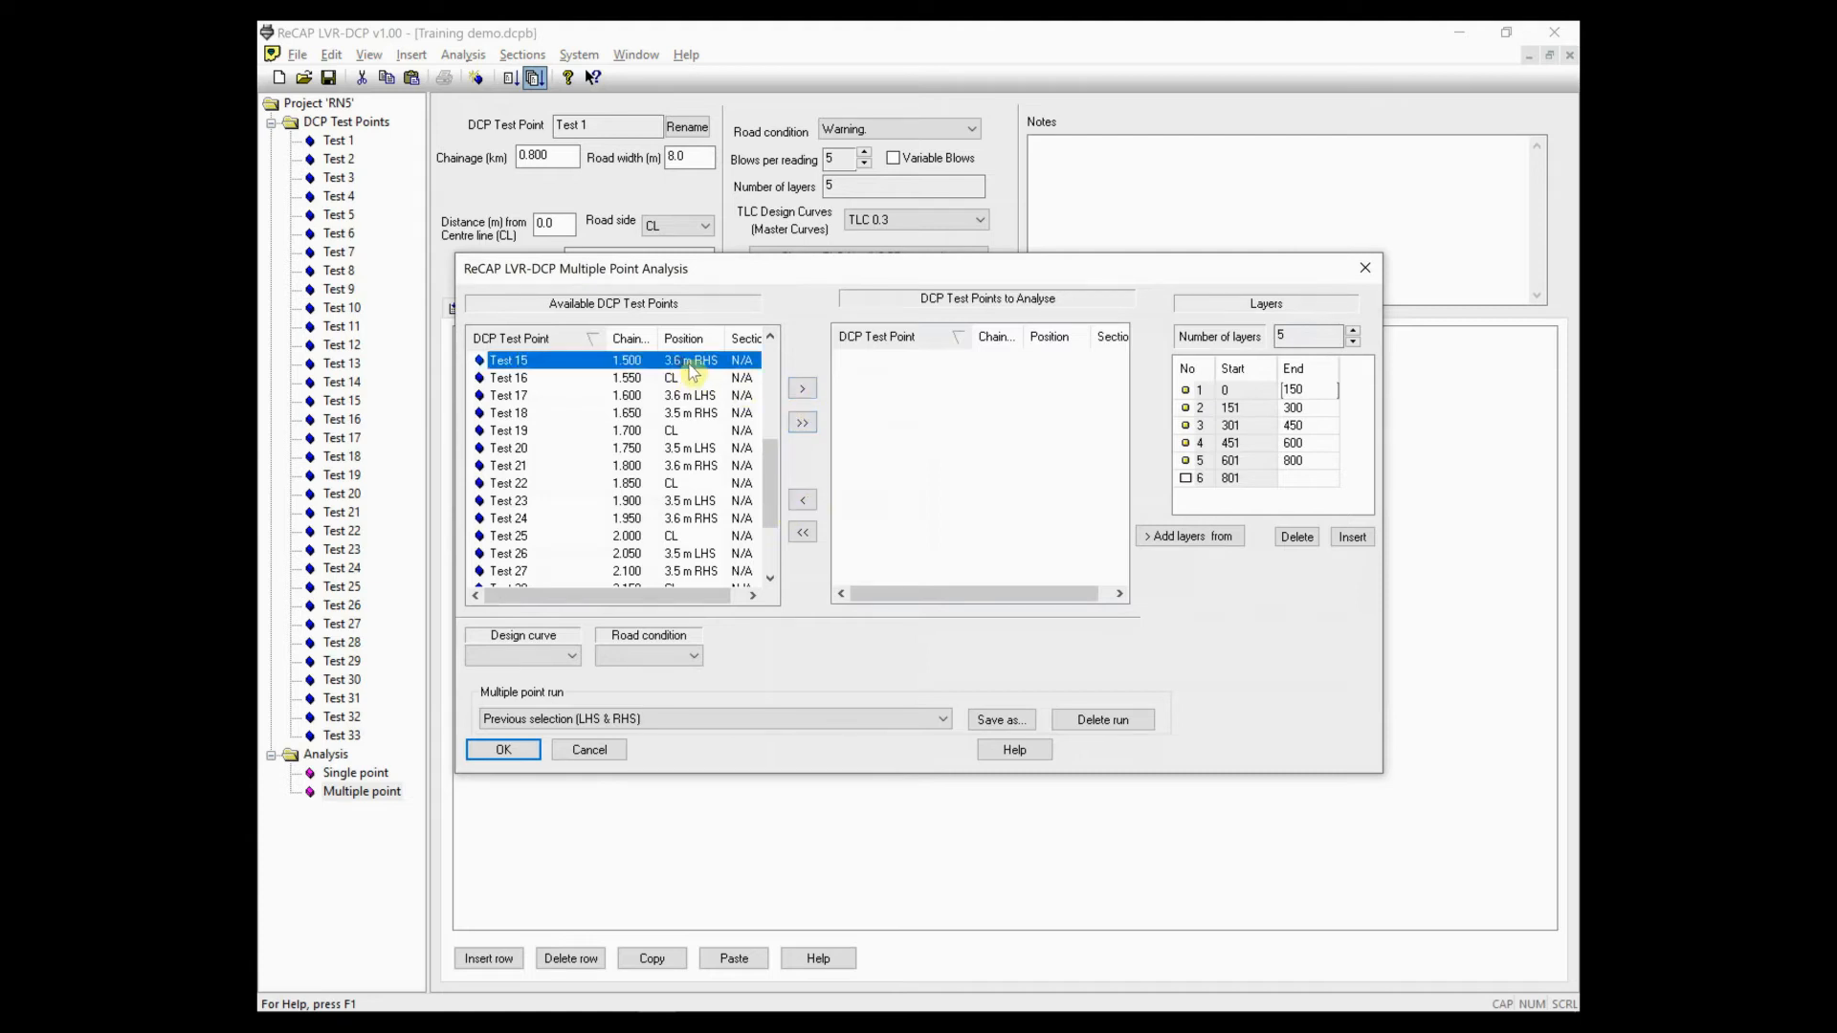
pyautogui.click(802, 391)
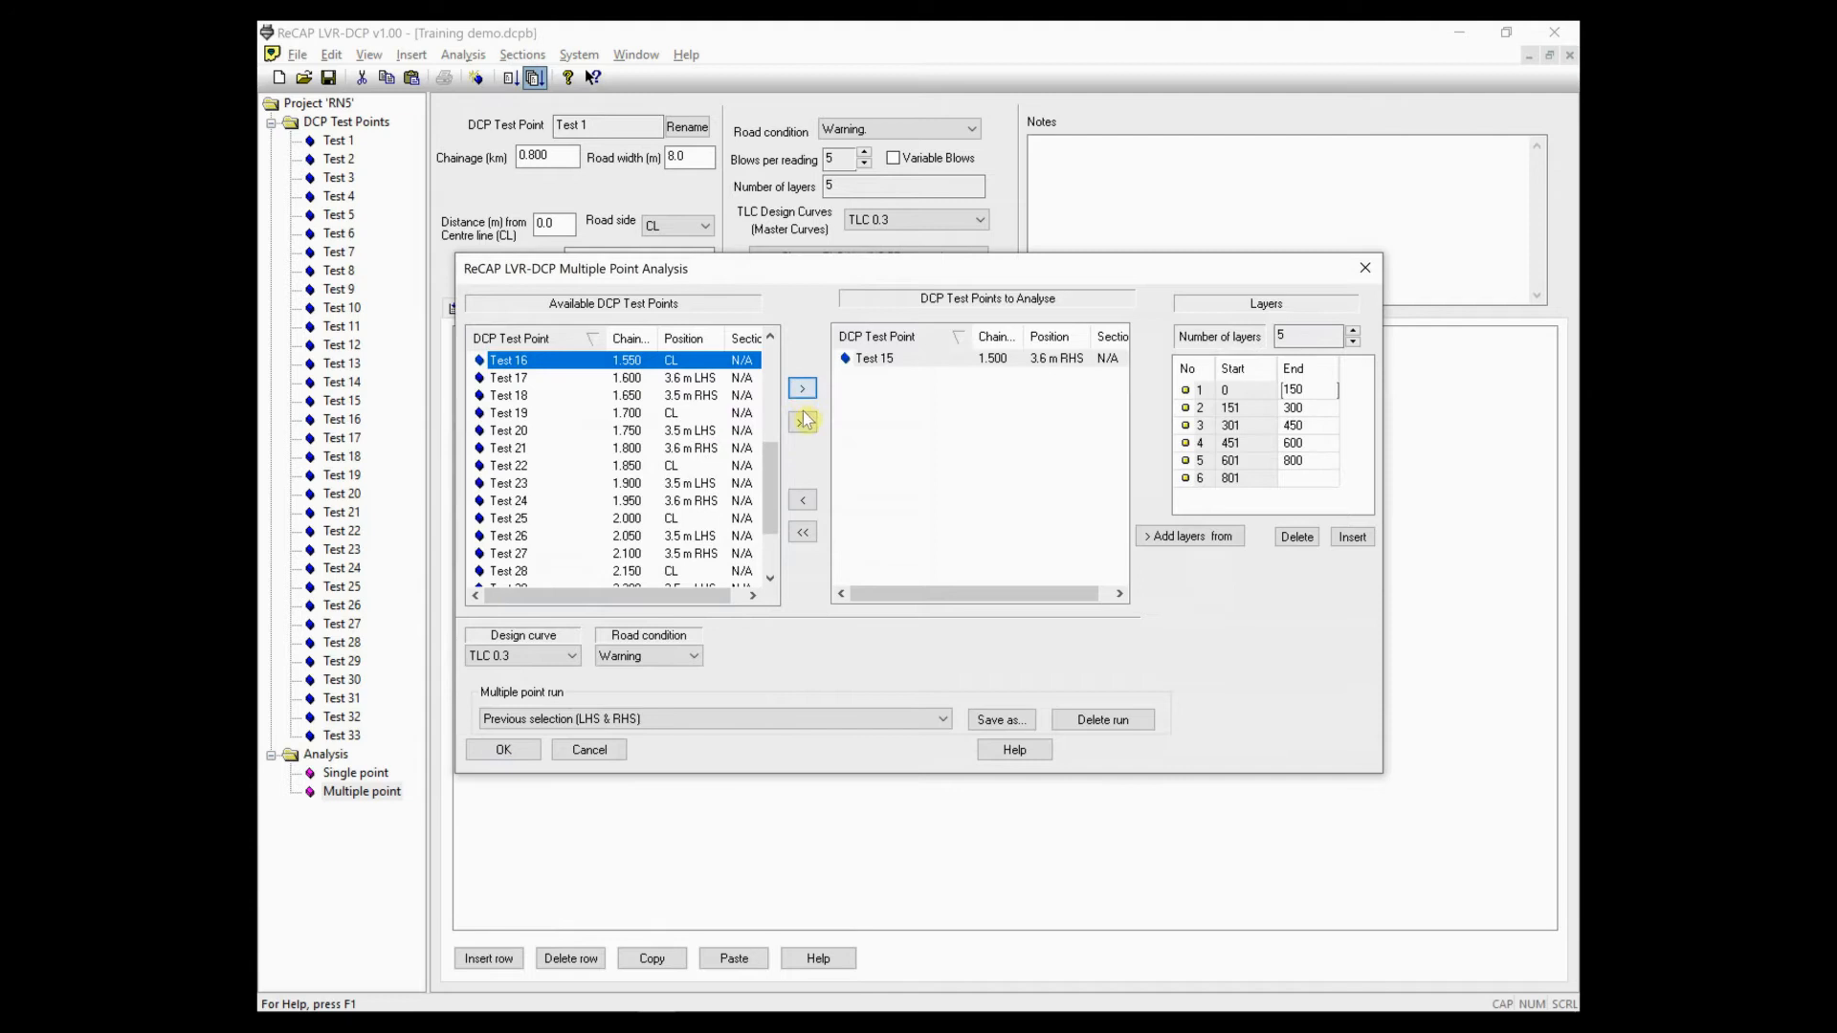
pyautogui.click(805, 423)
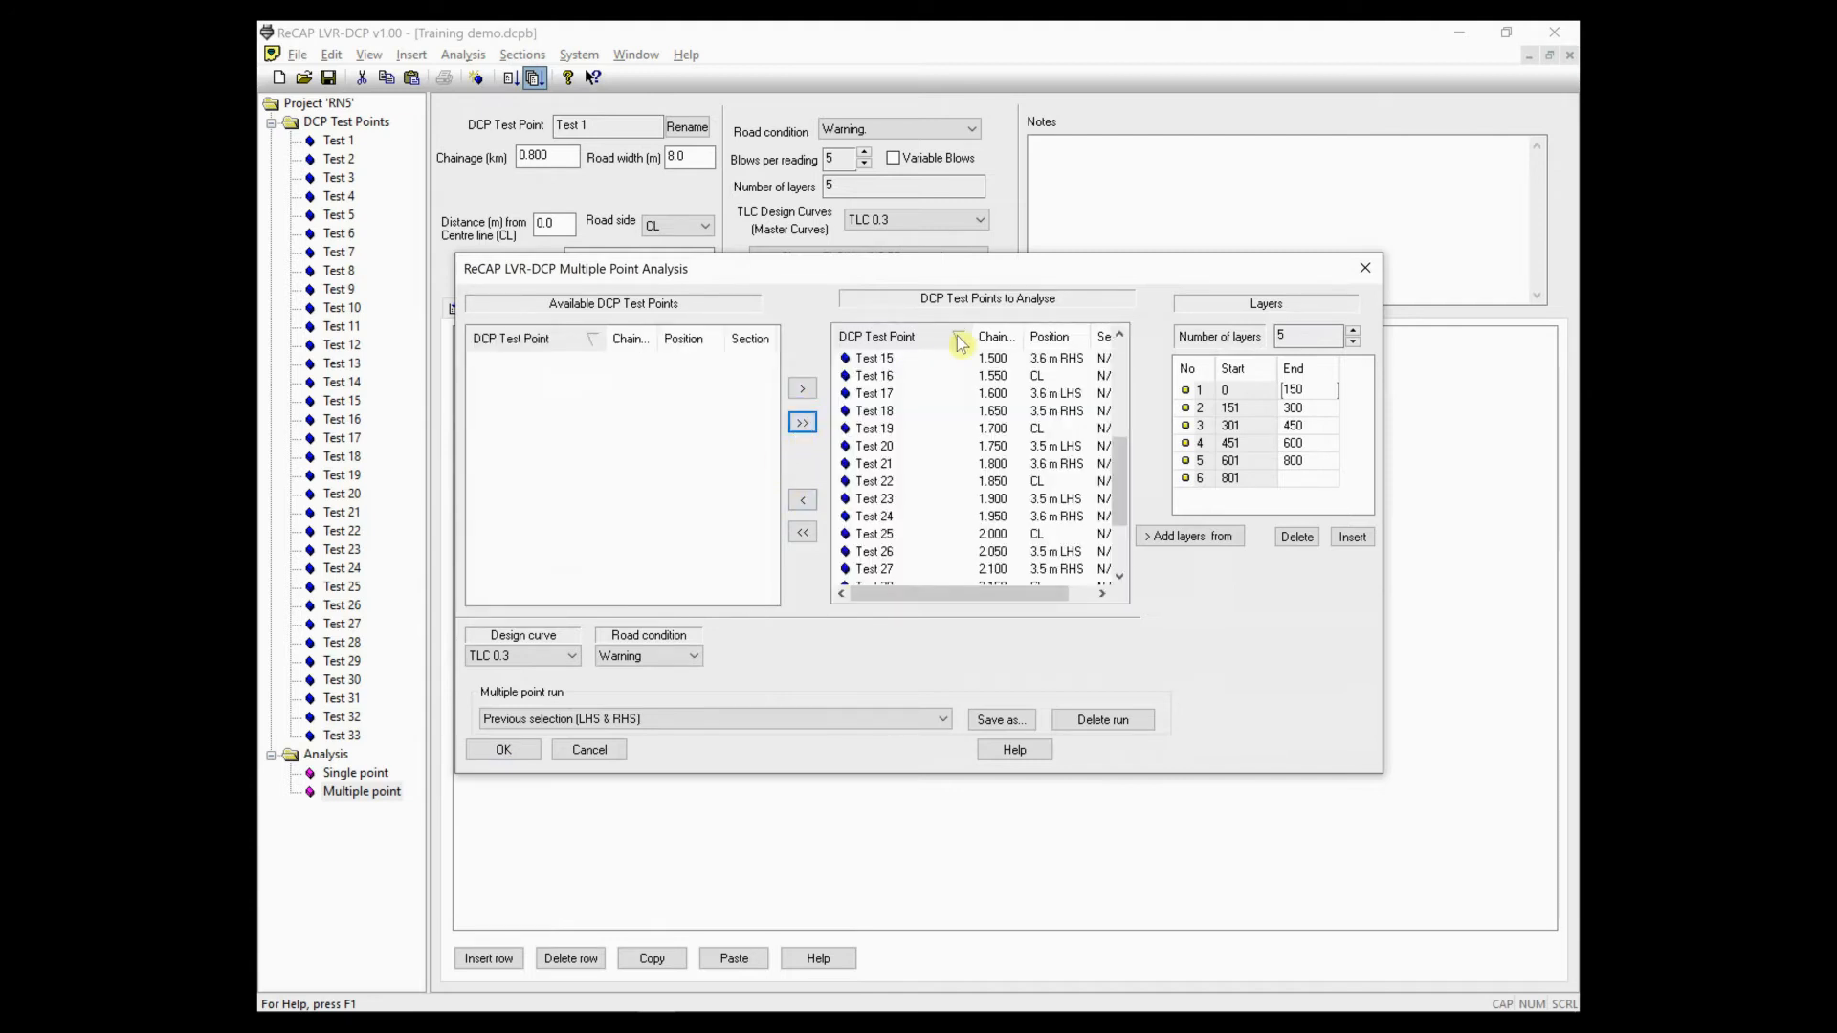
pyautogui.click(933, 358)
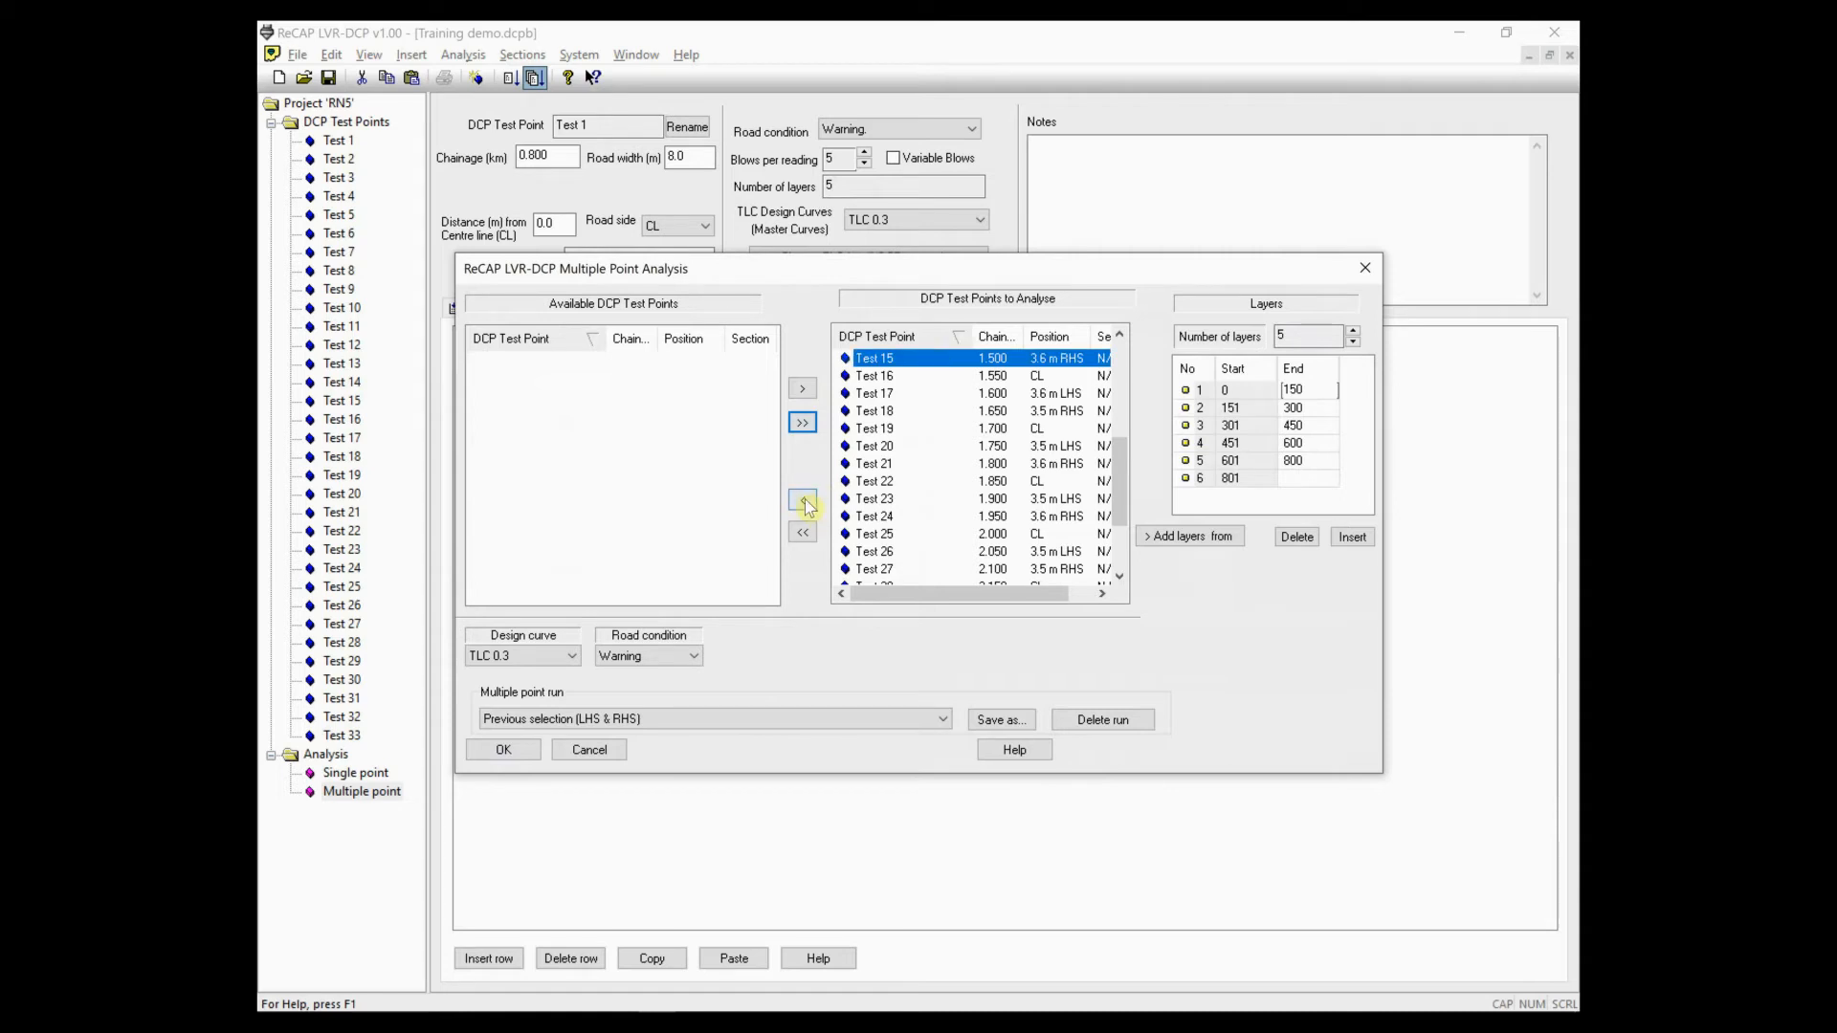
pyautogui.click(804, 501)
pyautogui.click(804, 533)
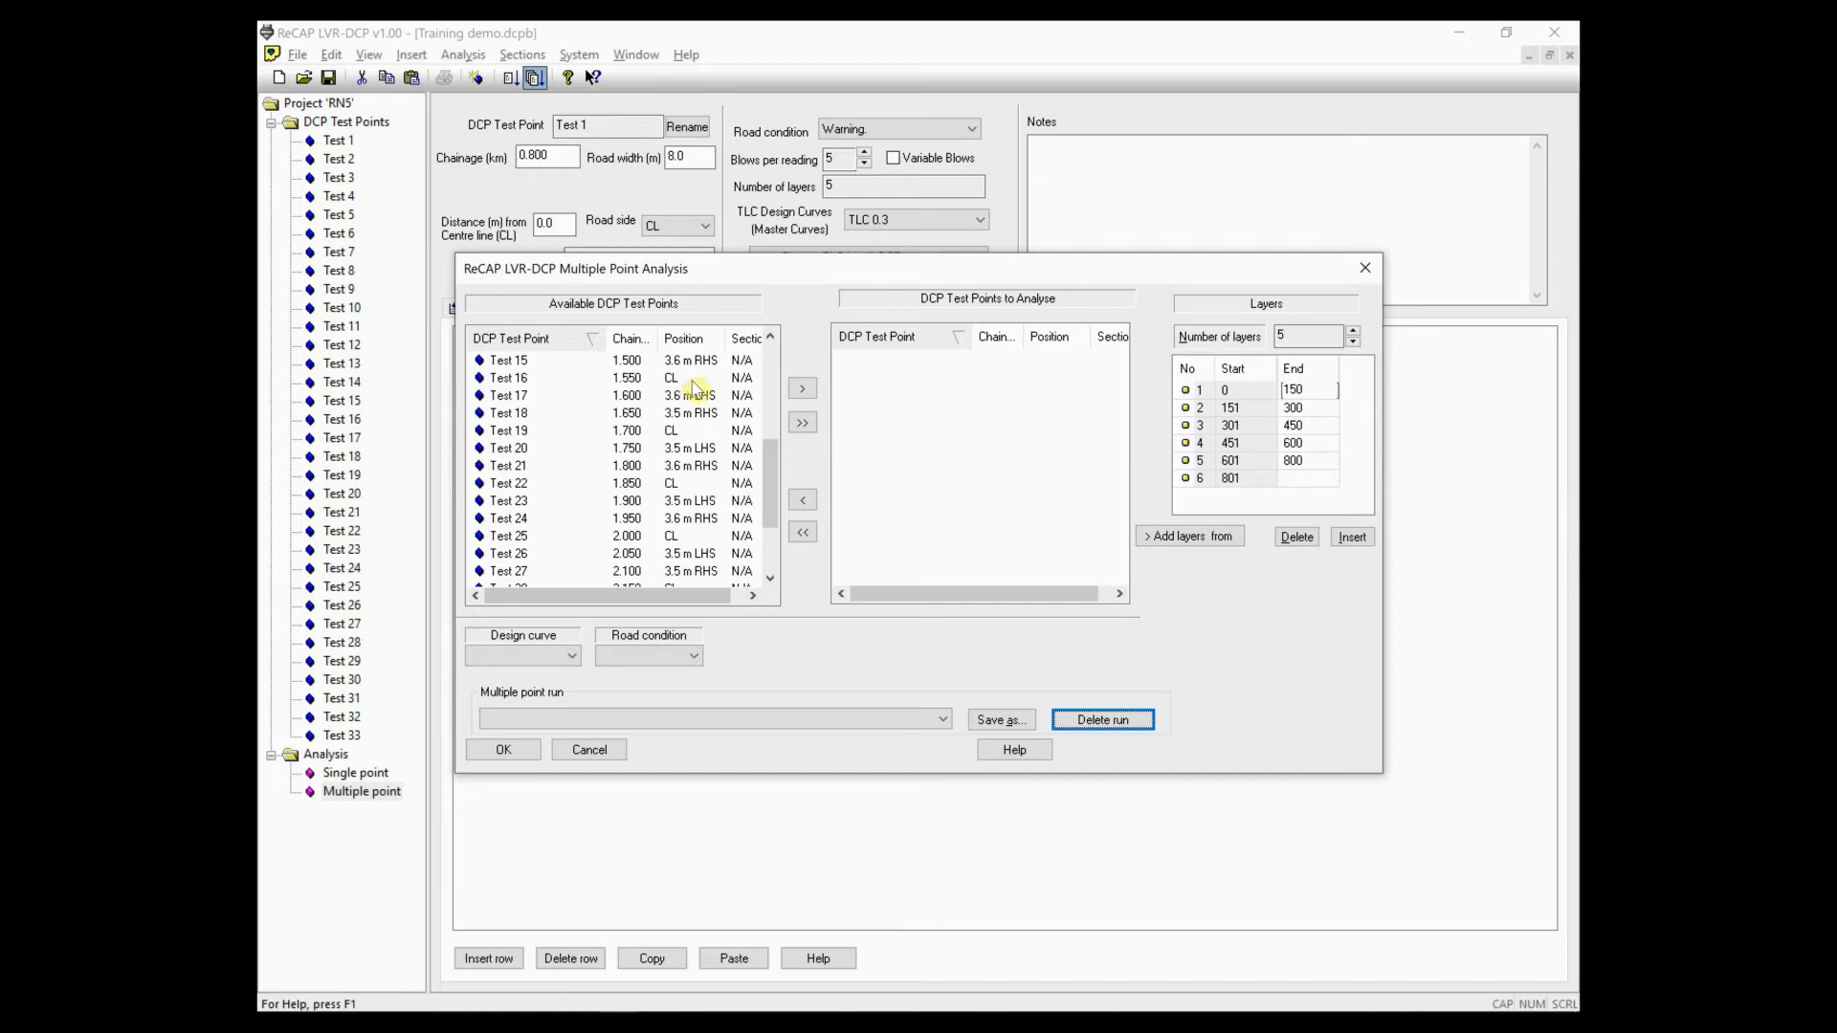
# - Add all test points to the multiple point analysis and take out centre-line tests 16, 19, 22, 25, 28 and 31
pyautogui.click(805, 423)
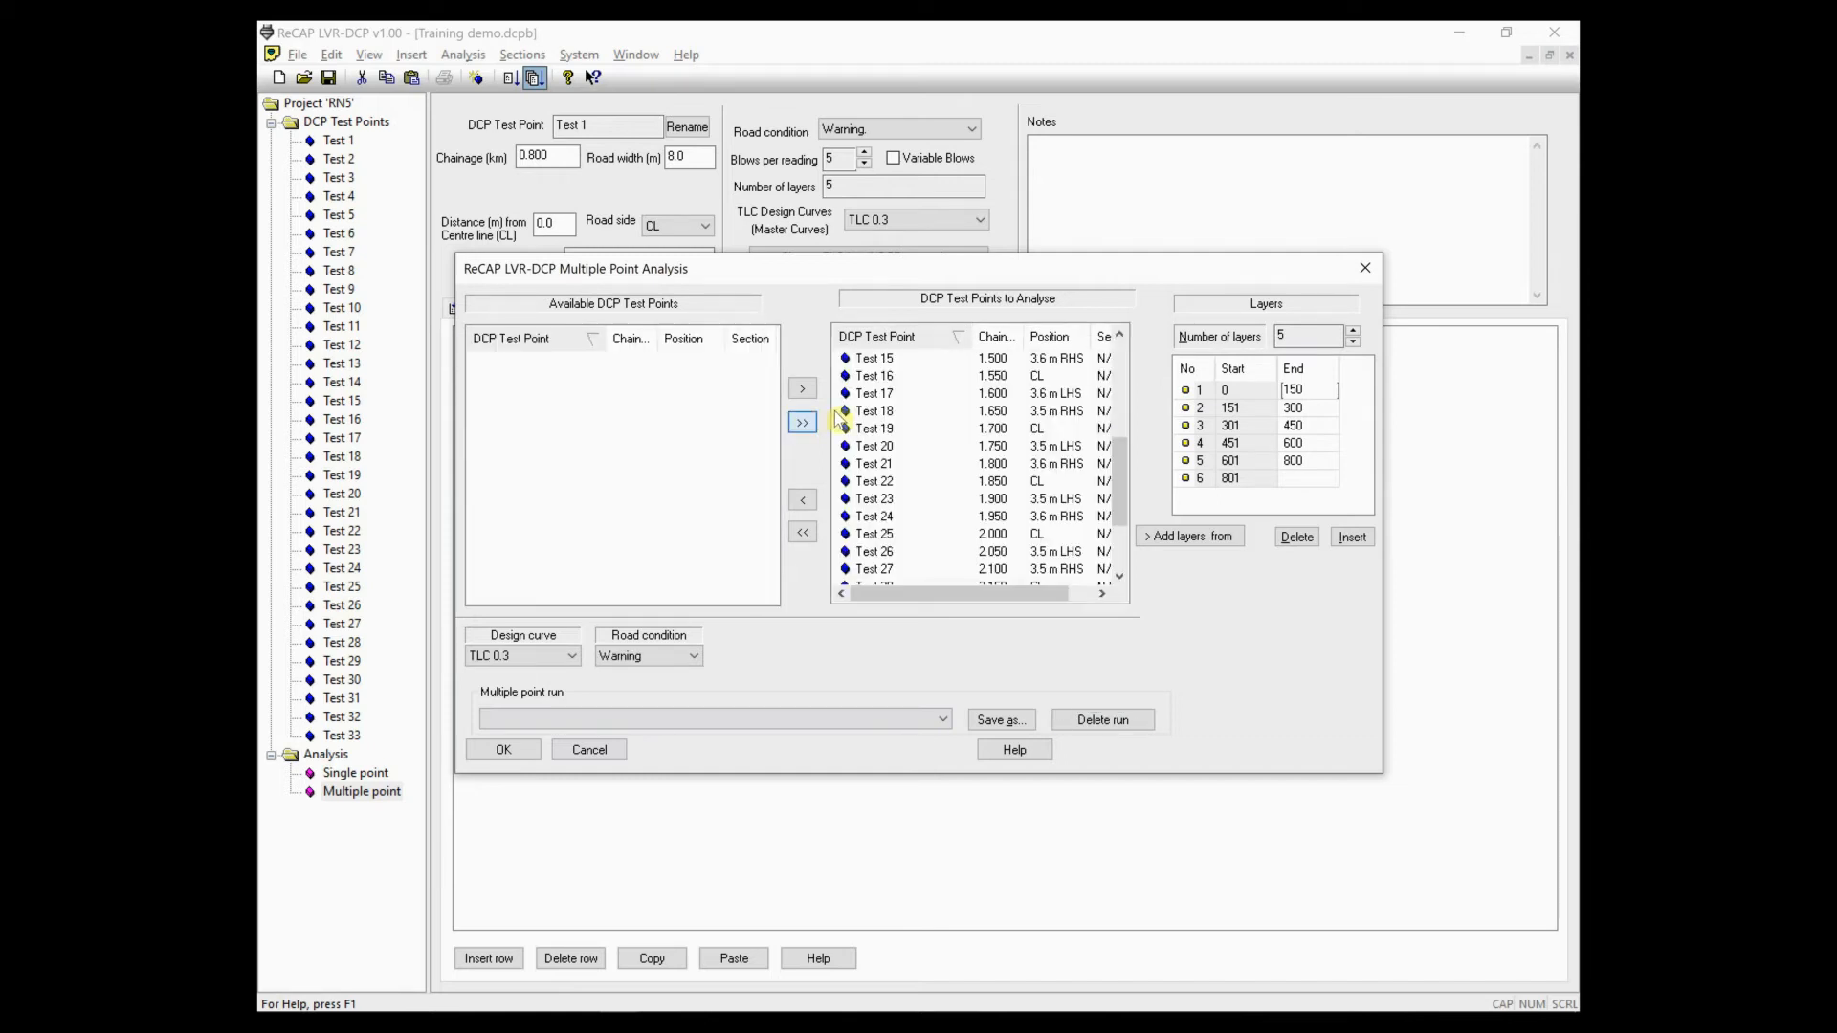
pyautogui.click(896, 378)
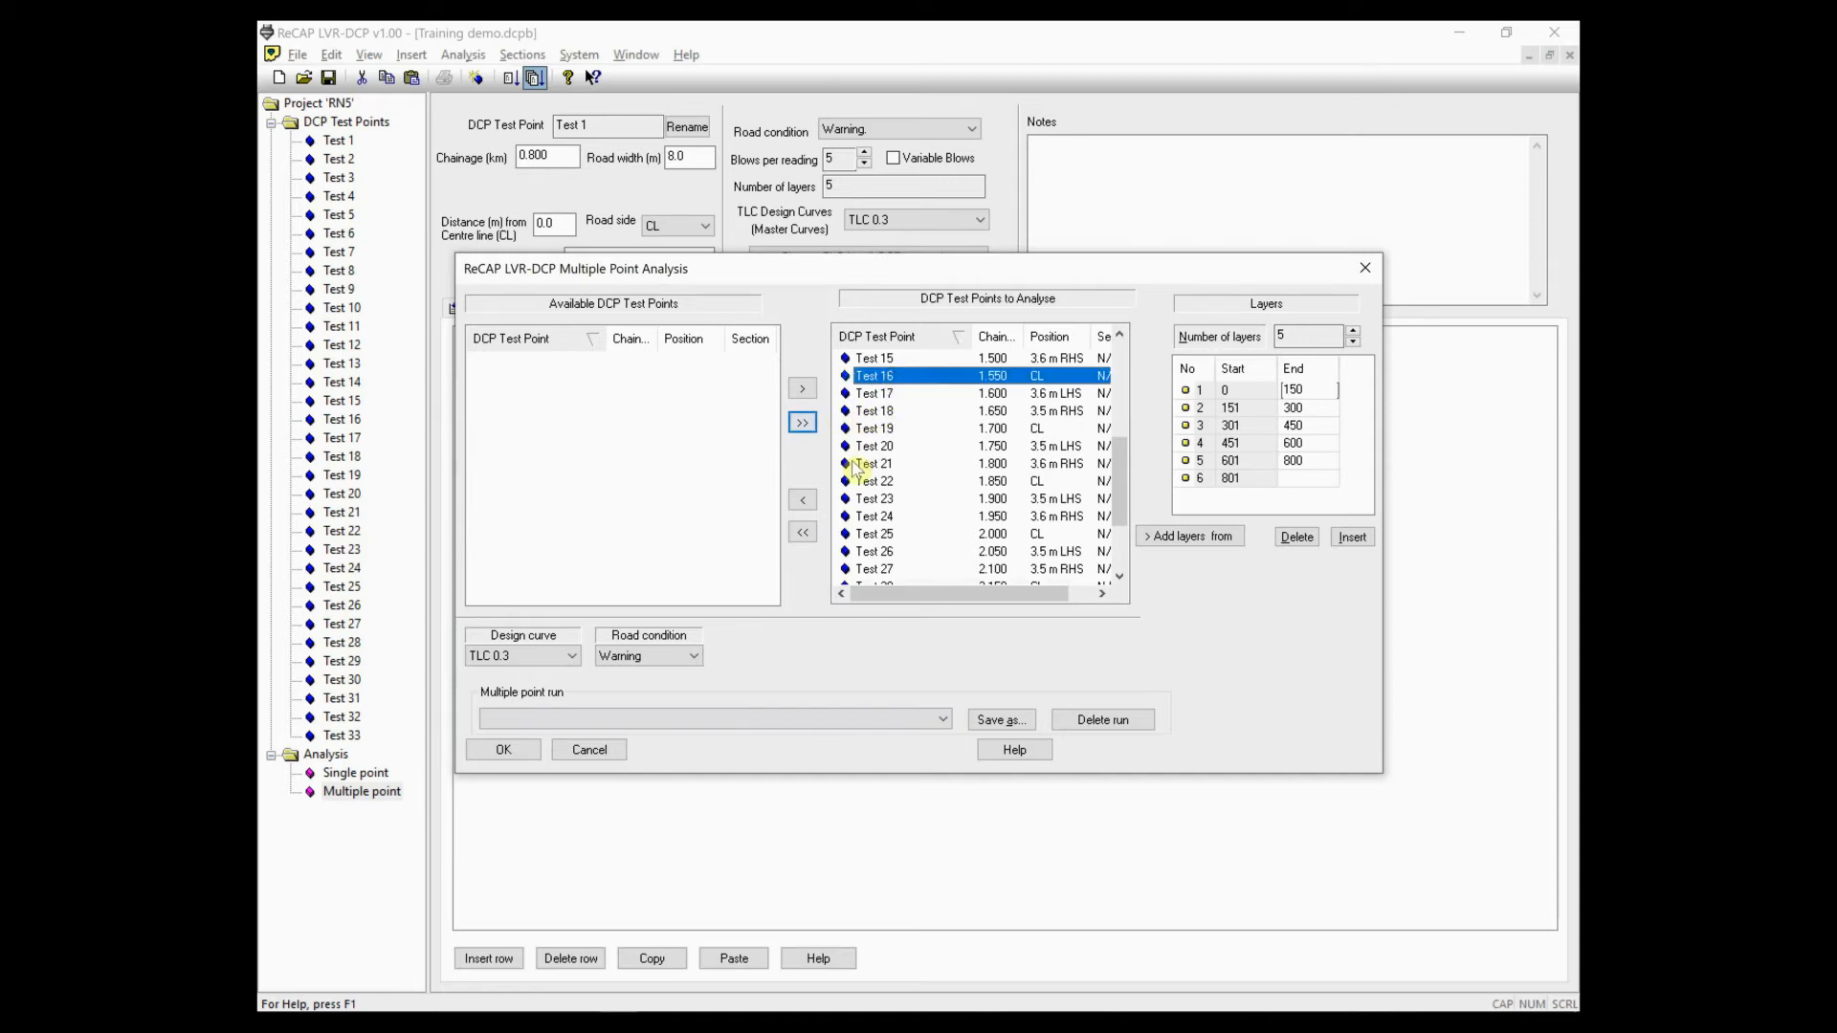
pyautogui.click(802, 503)
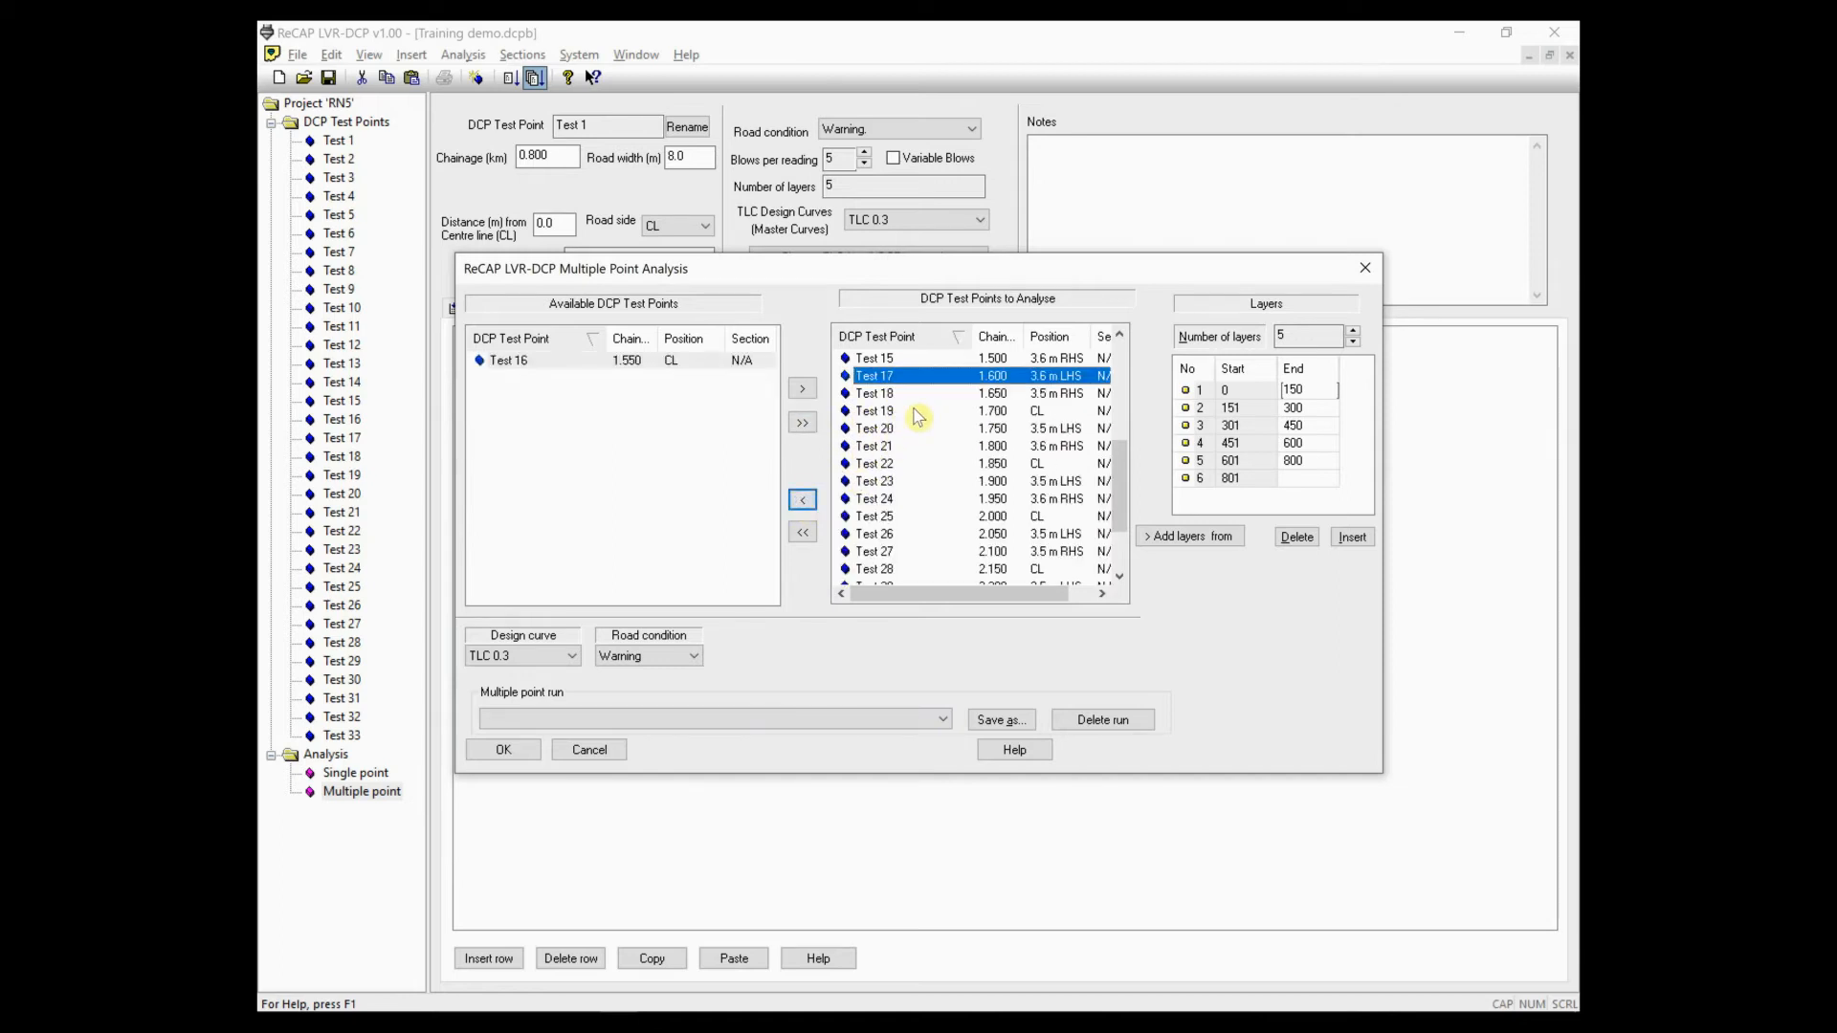
pyautogui.click(918, 413)
pyautogui.click(804, 502)
pyautogui.click(804, 503)
pyautogui.click(804, 503)
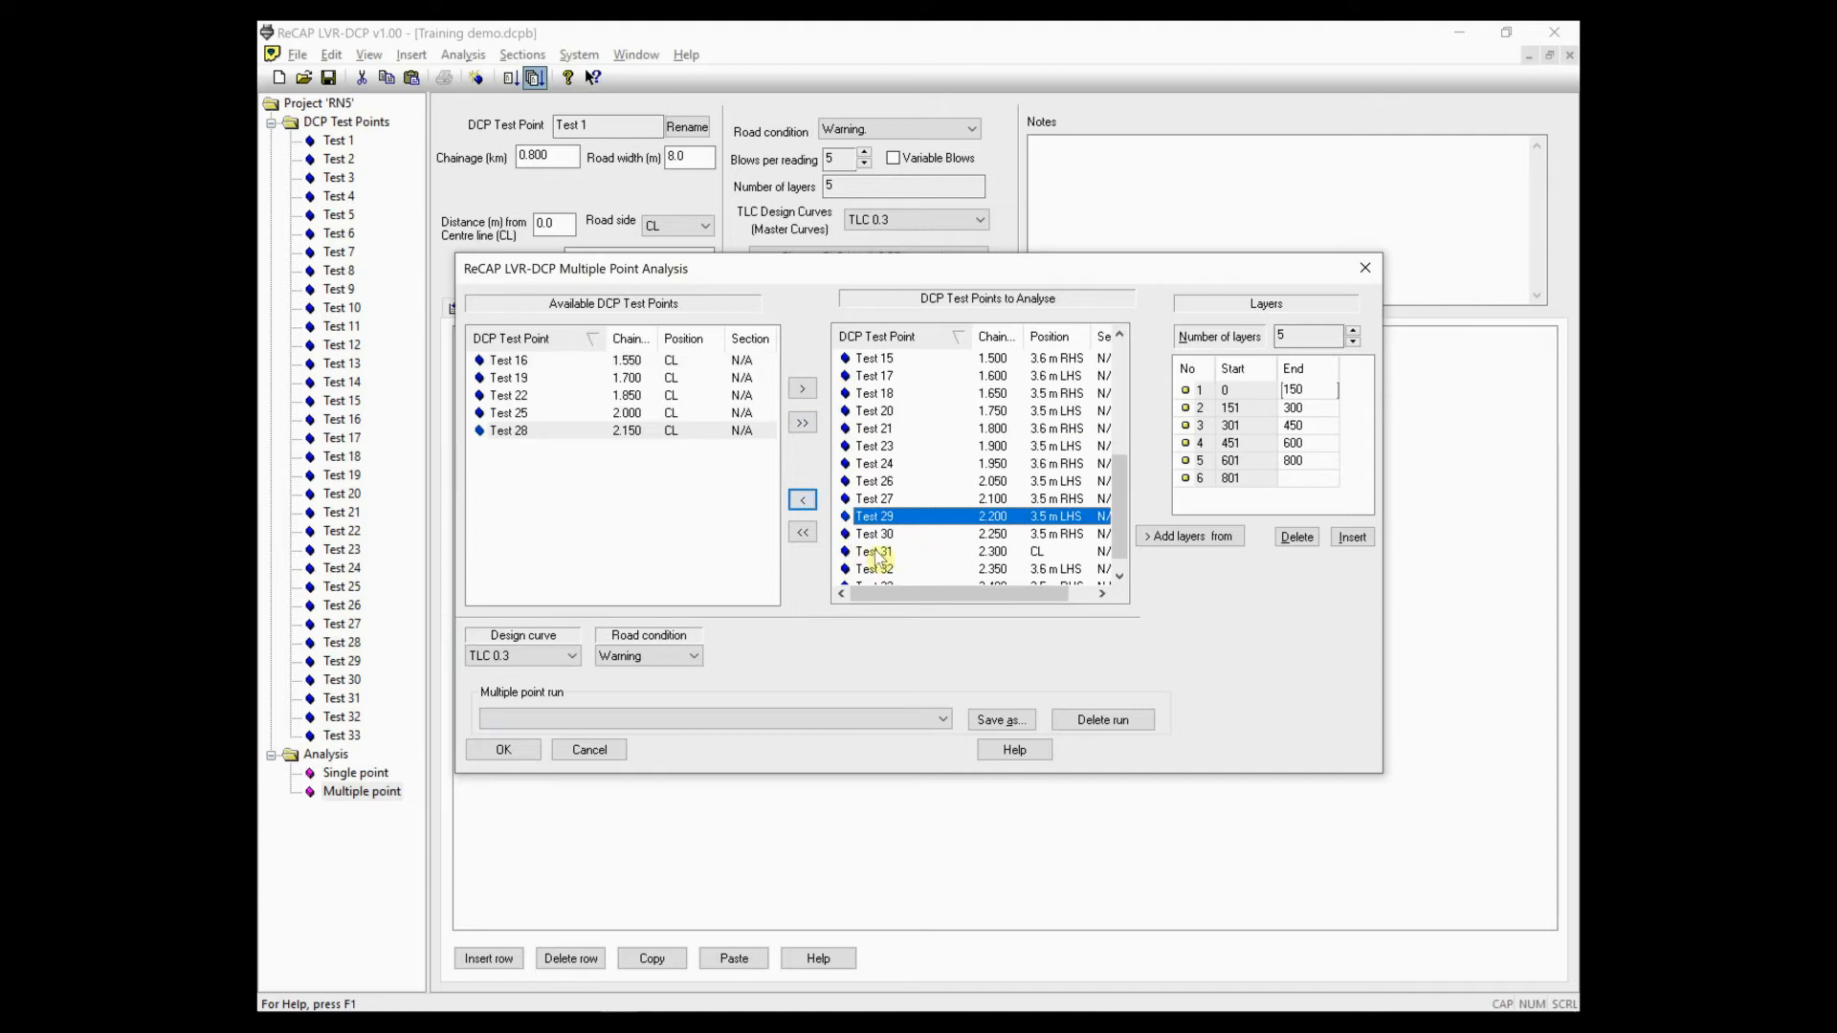
pyautogui.click(804, 502)
pyautogui.click(804, 504)
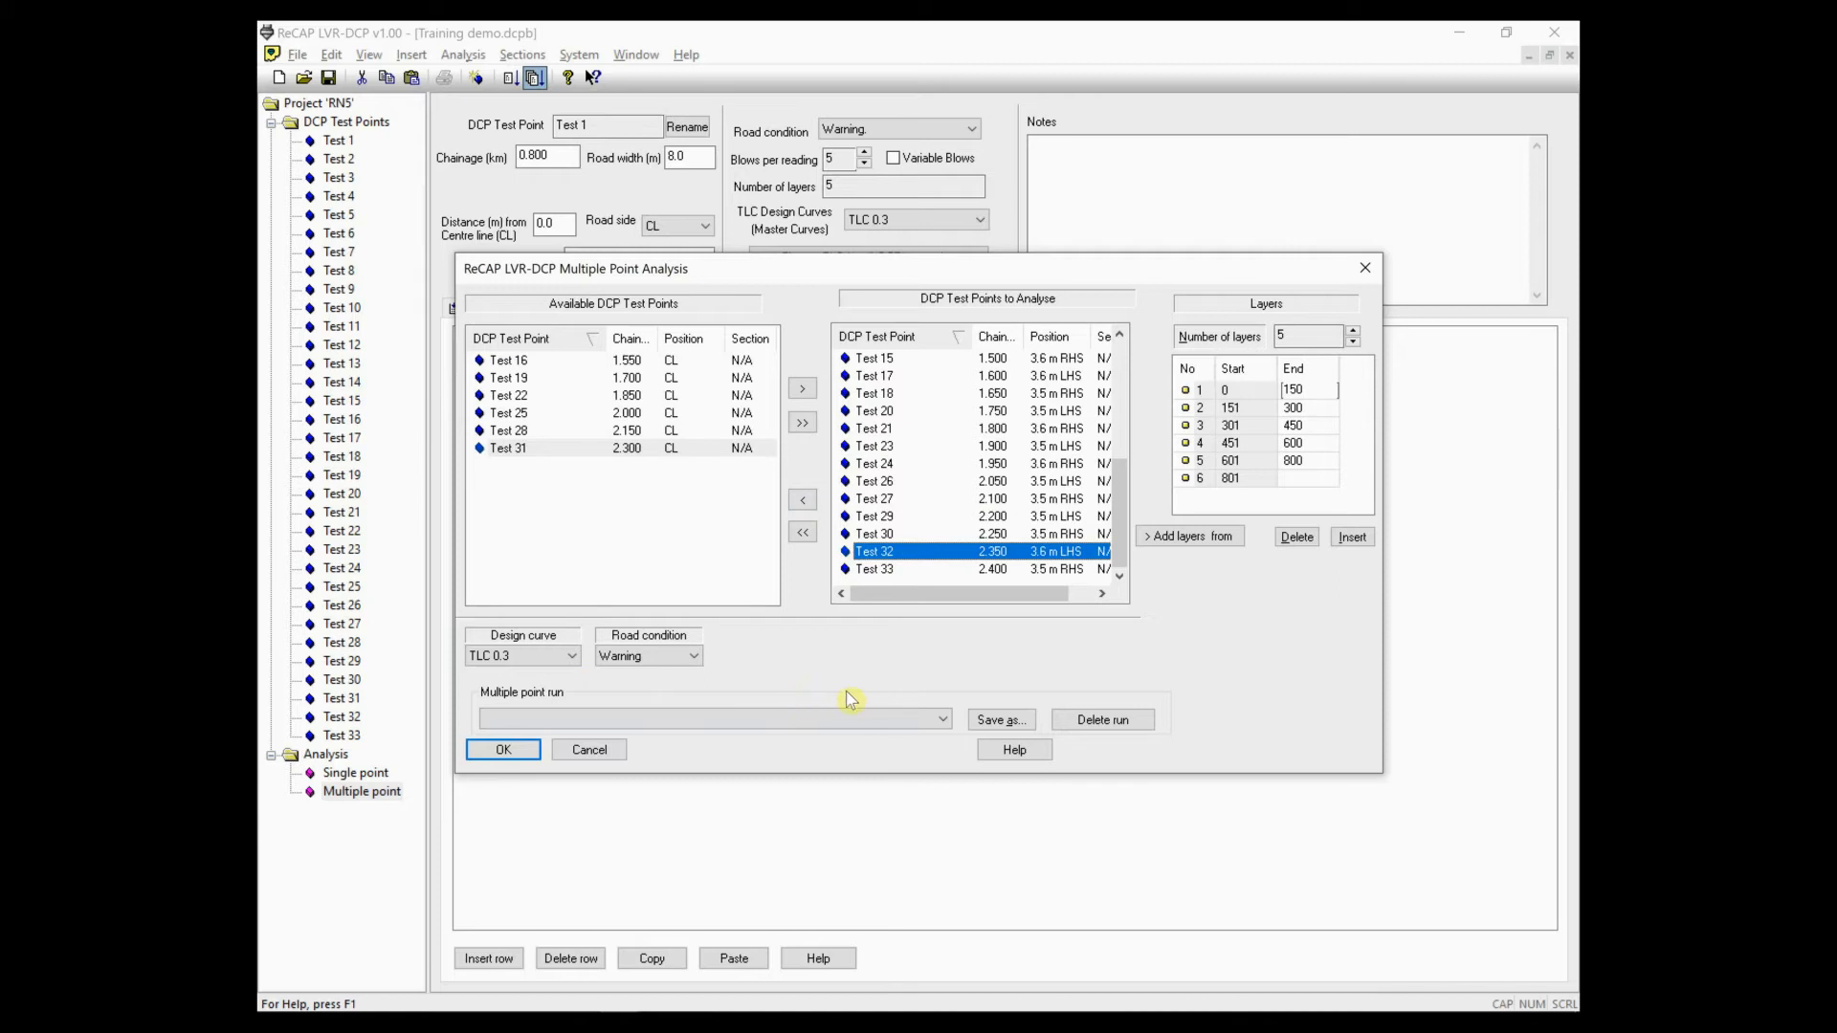
# - Save the multiple point run as "LHS & RHS" and run the analysis
pyautogui.click(995, 724)
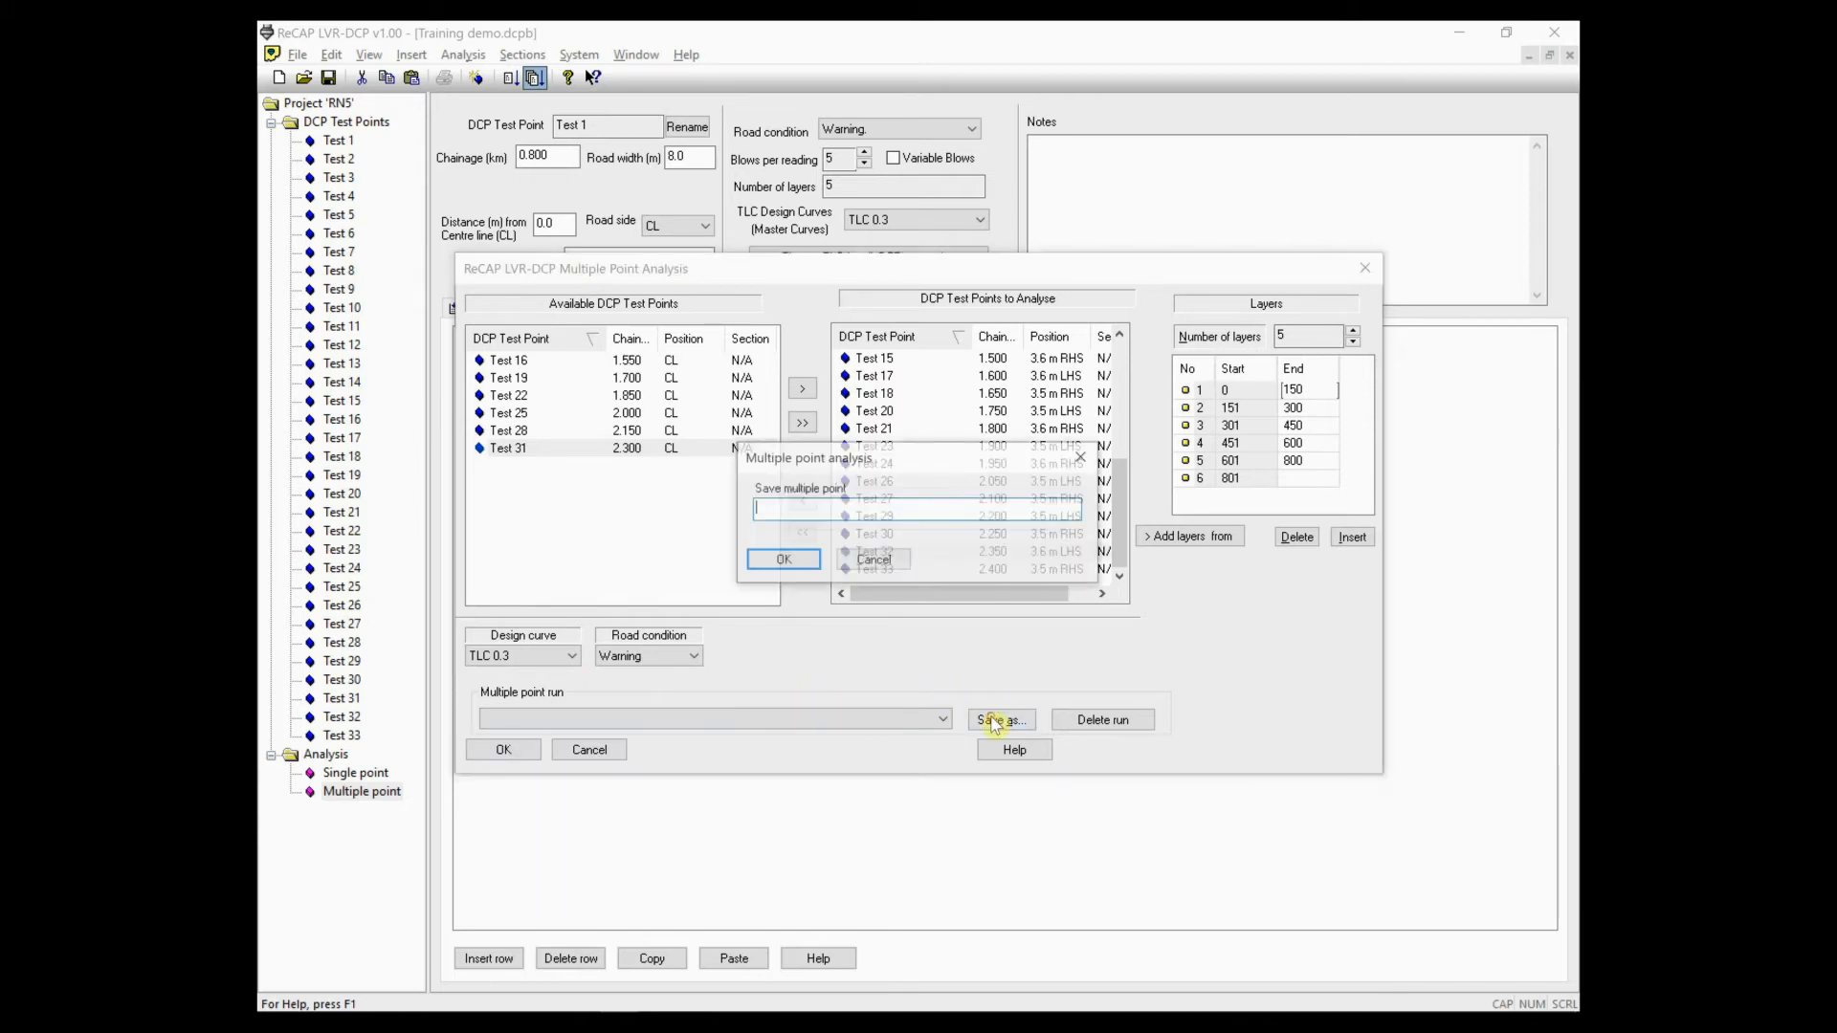
pyautogui.write('LHS ')
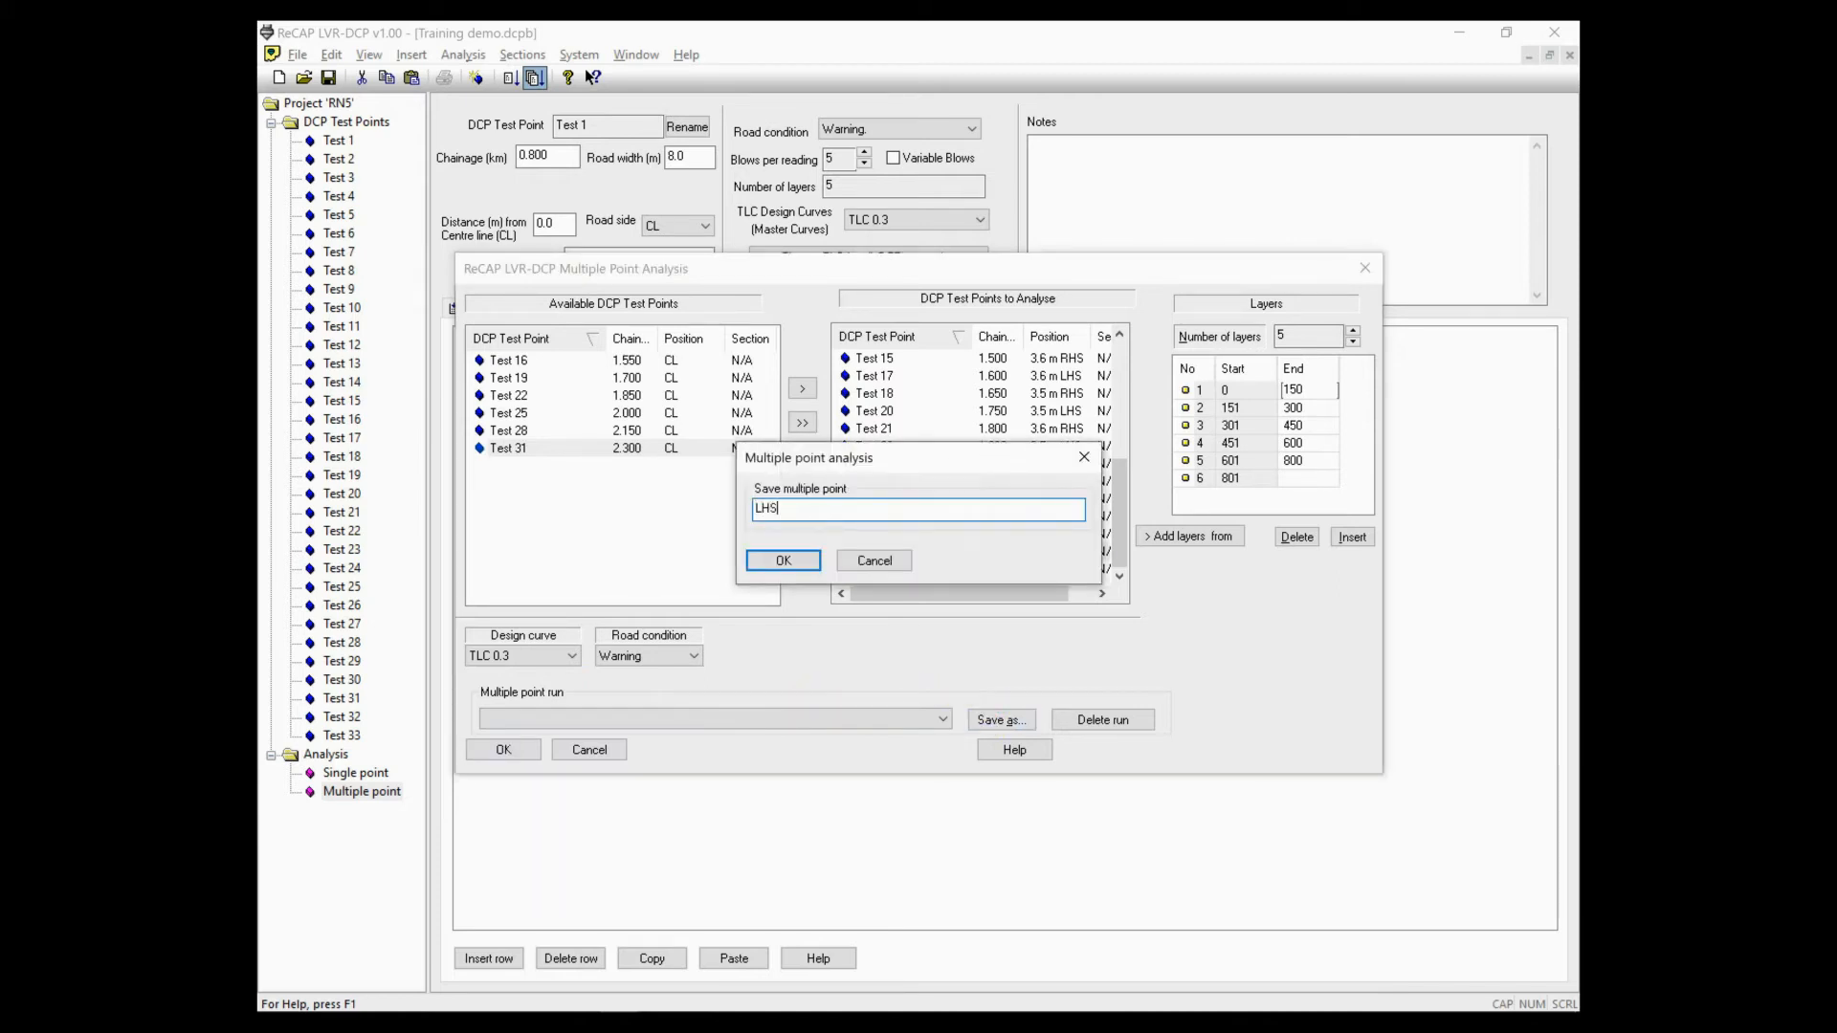
pyautogui.write('& RHS')
pyautogui.click(771, 563)
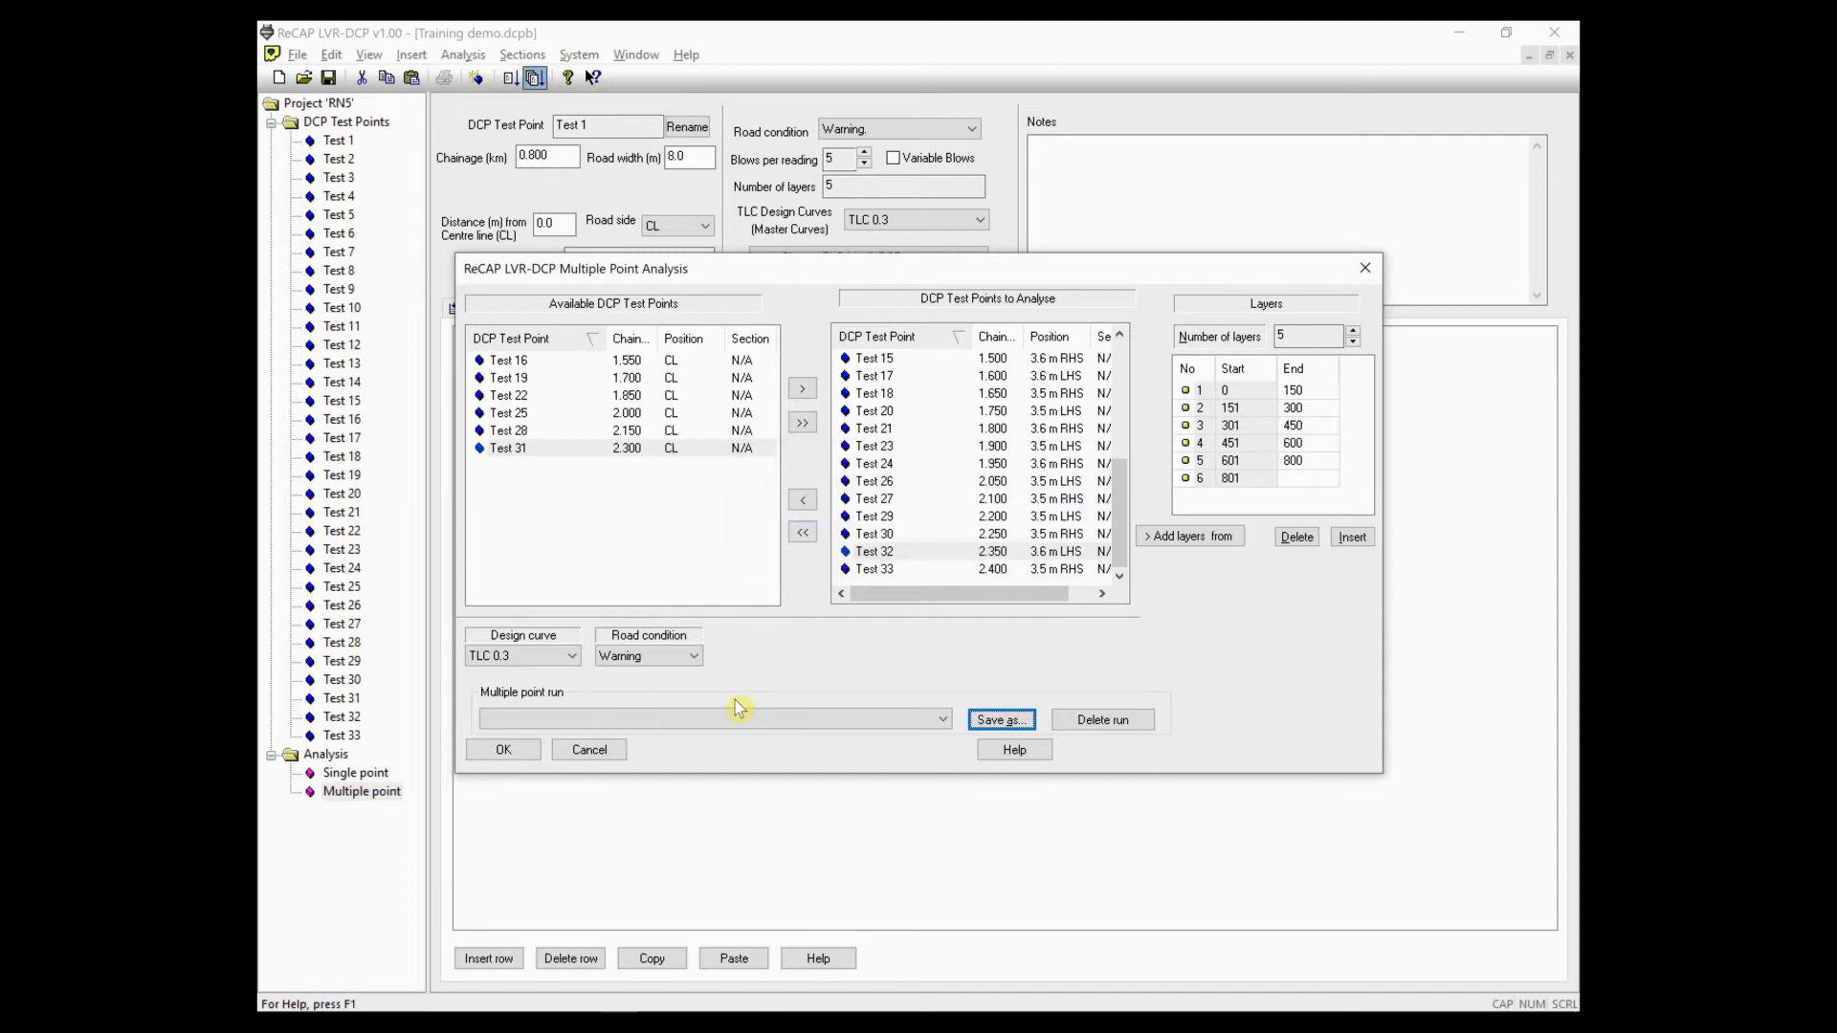
pyautogui.click(503, 752)
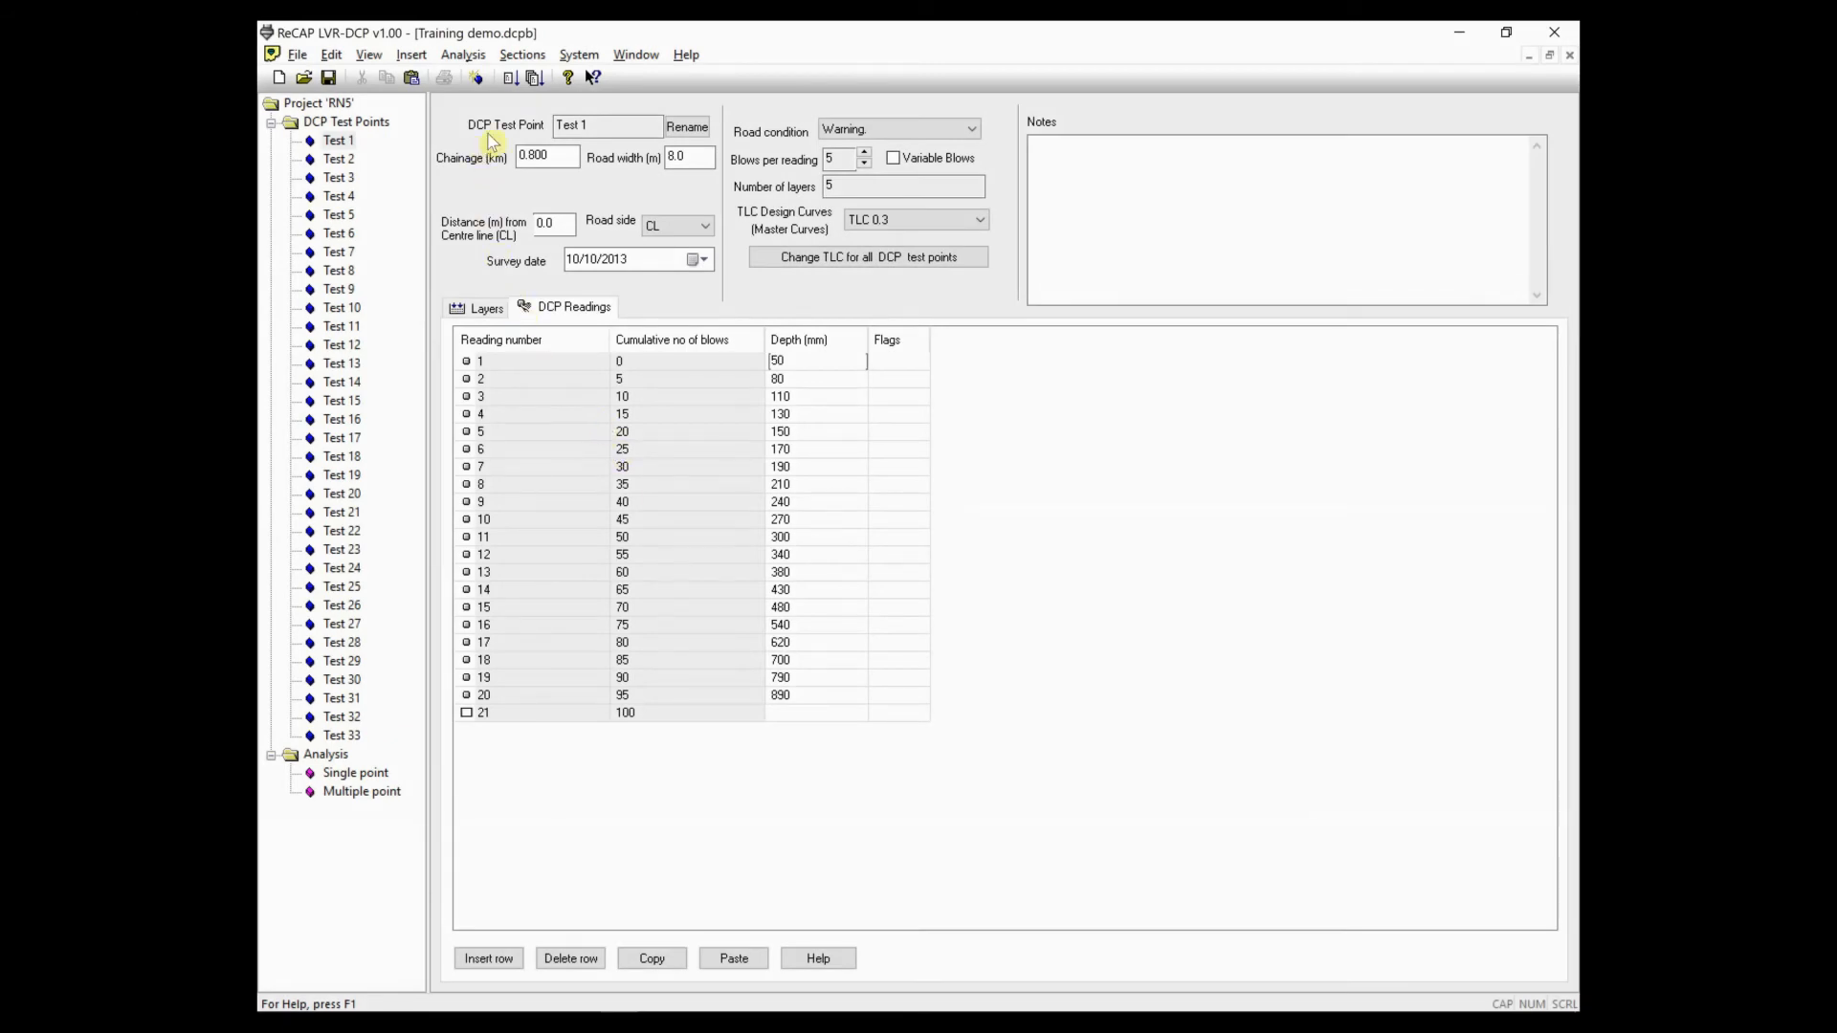
# - Calculate all properties (DSN450, DSN800 and DN) for the entire road with five layers and design curve TLC 0.3
pyautogui.click(524, 55)
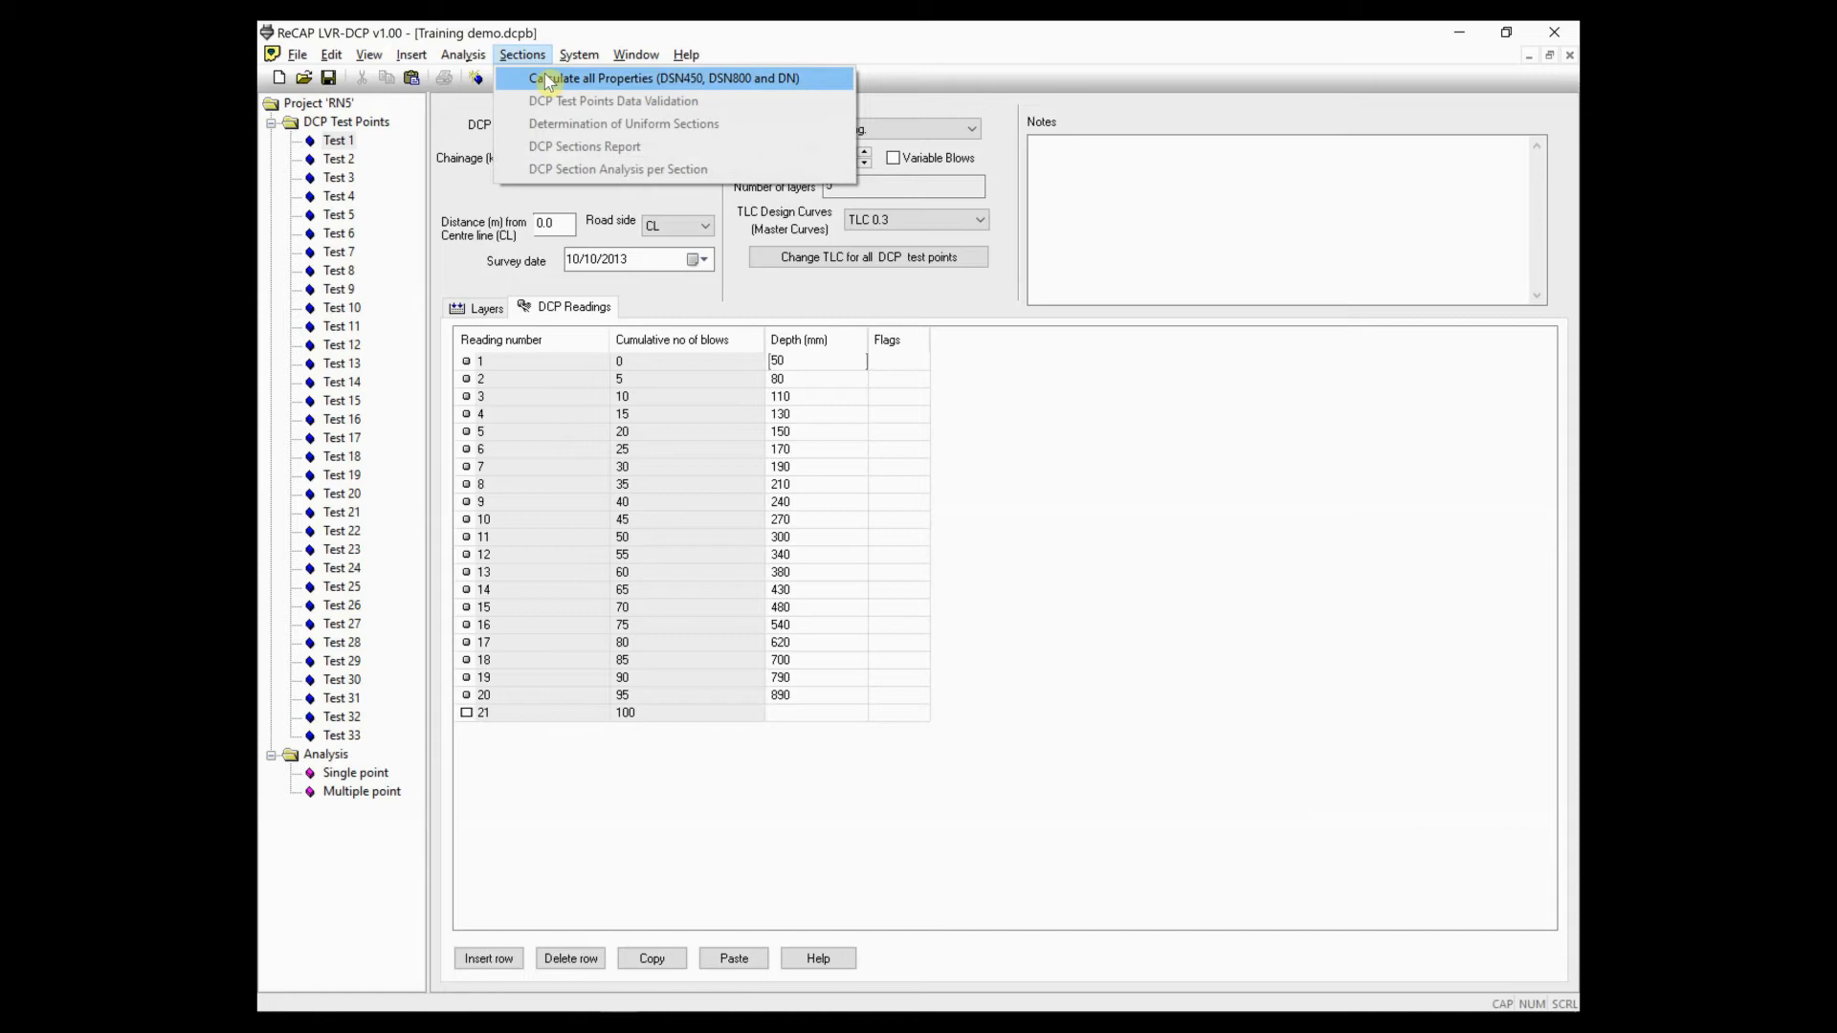
pyautogui.click(555, 83)
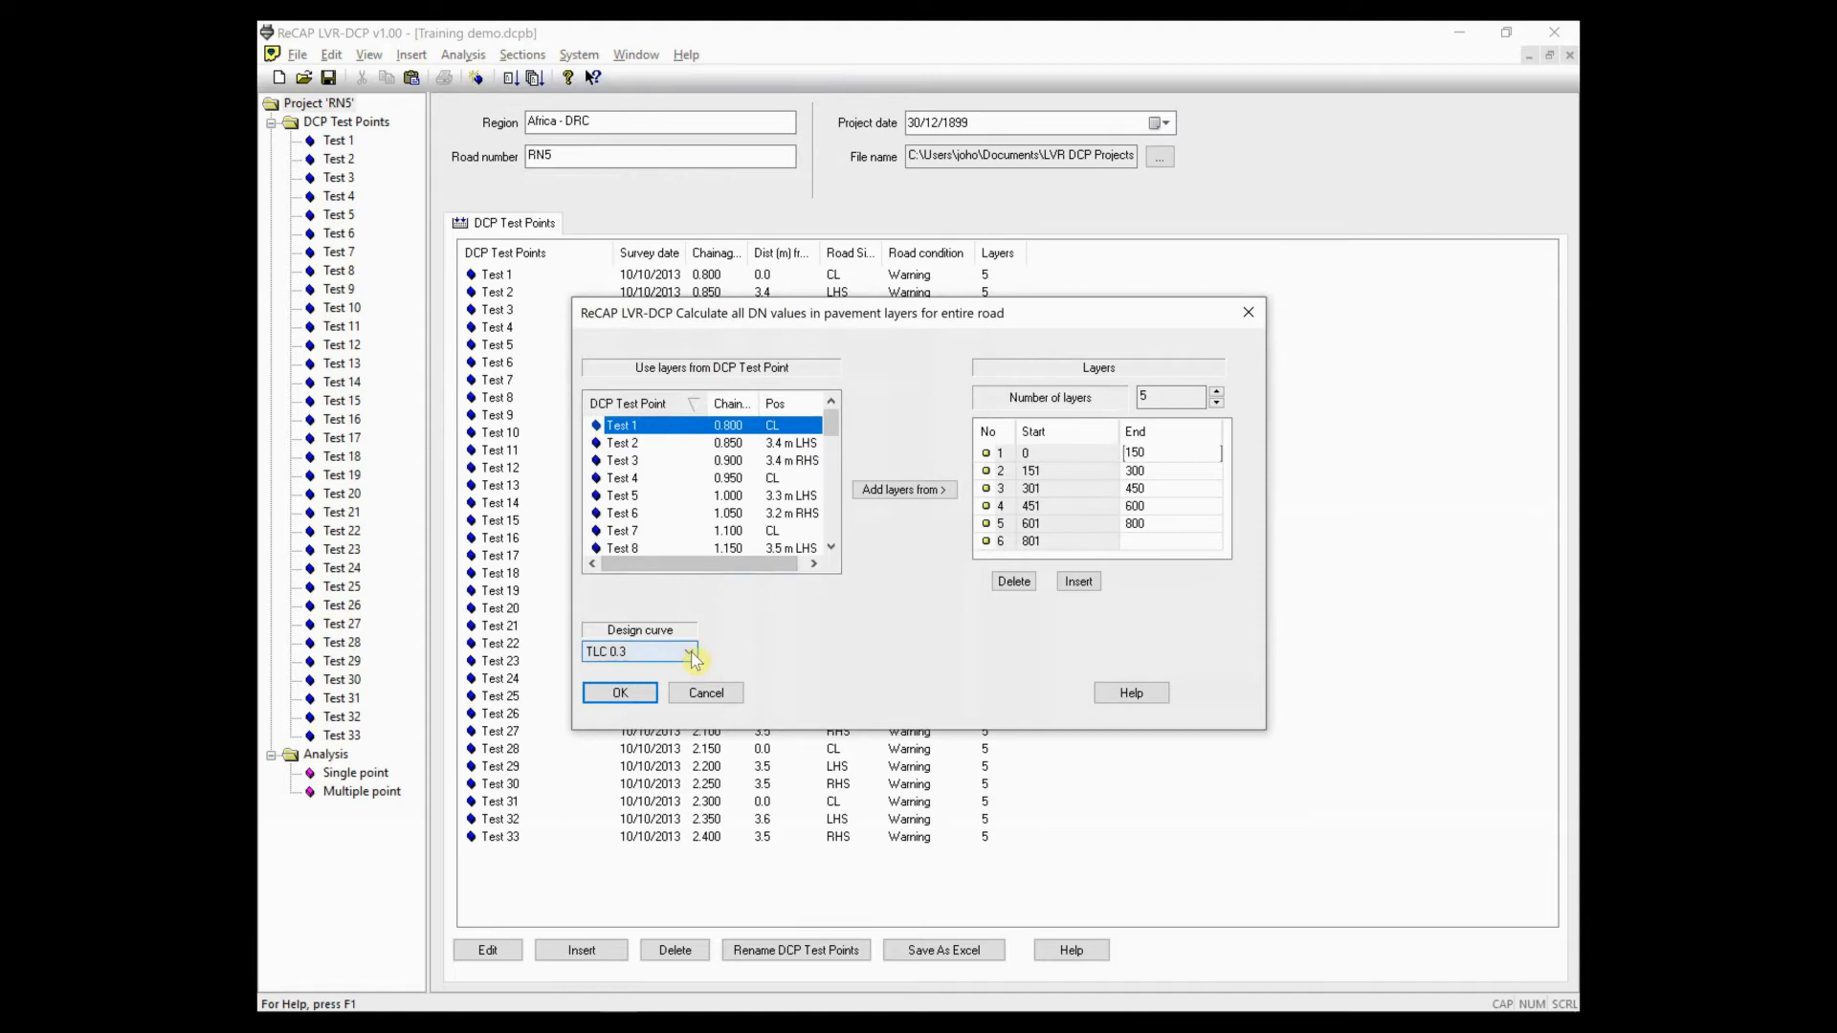
pyautogui.click(620, 695)
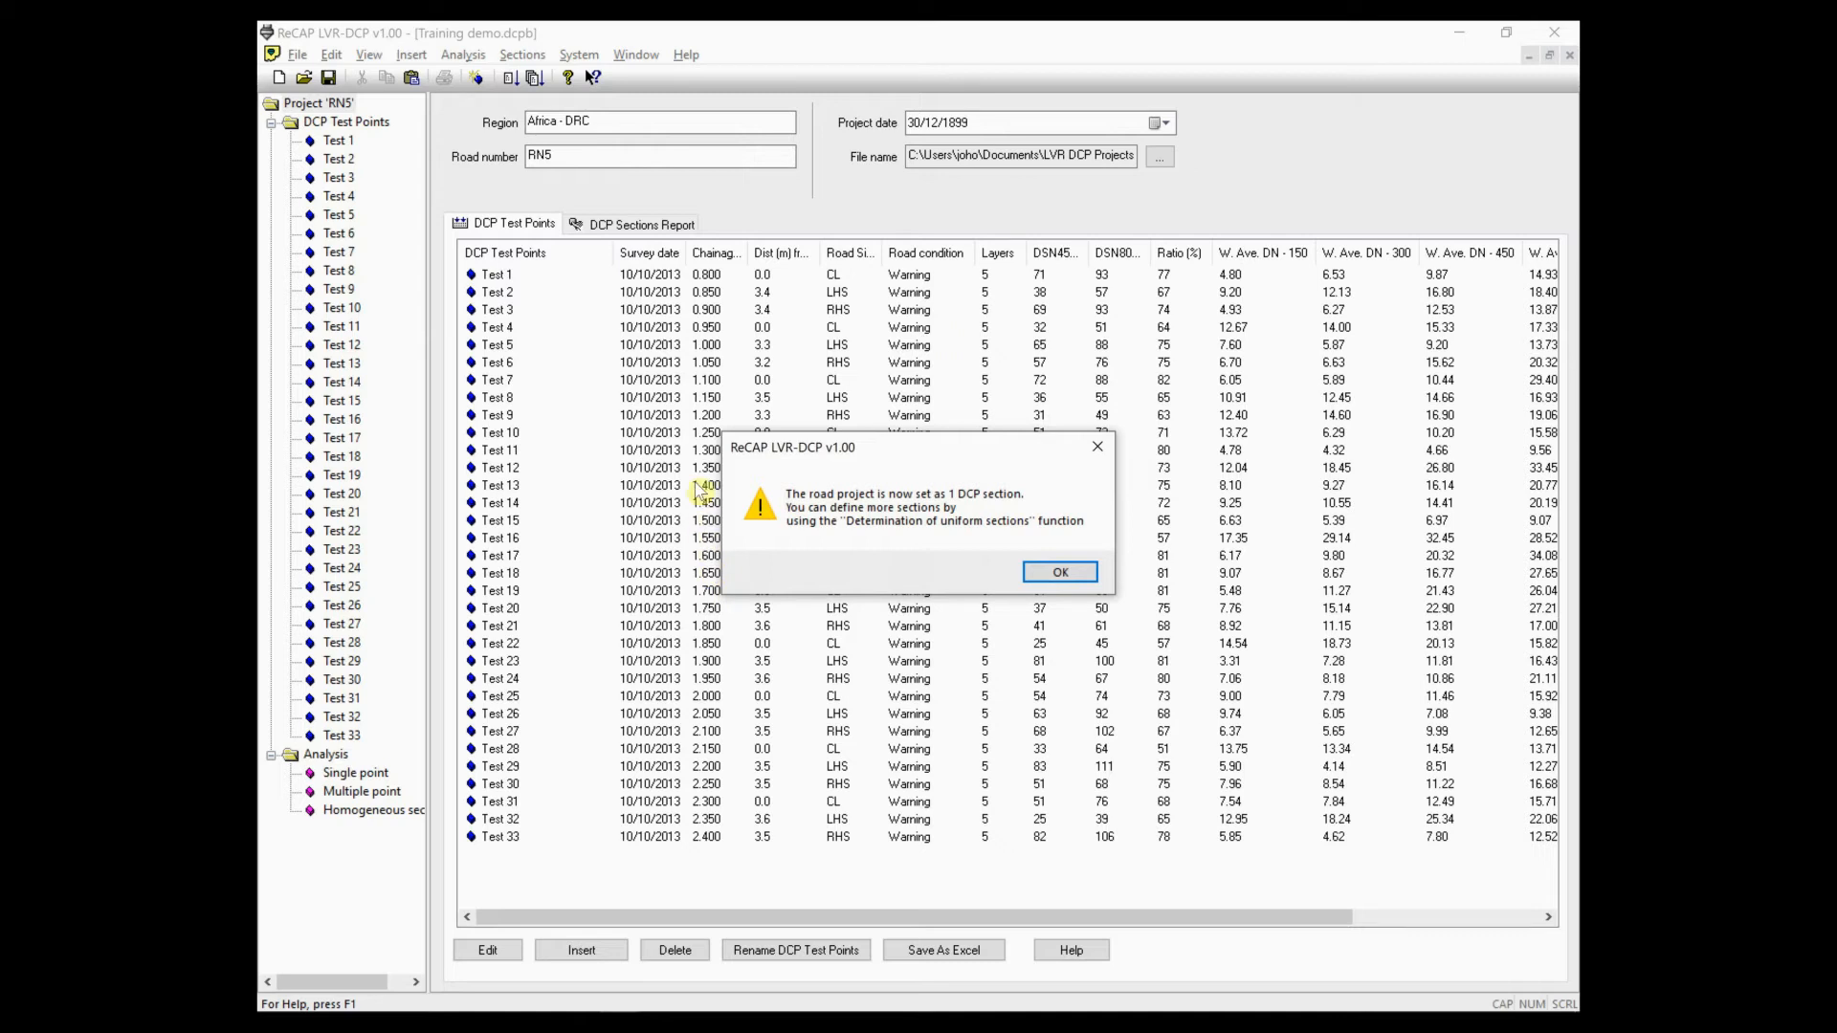
pyautogui.press('Return')
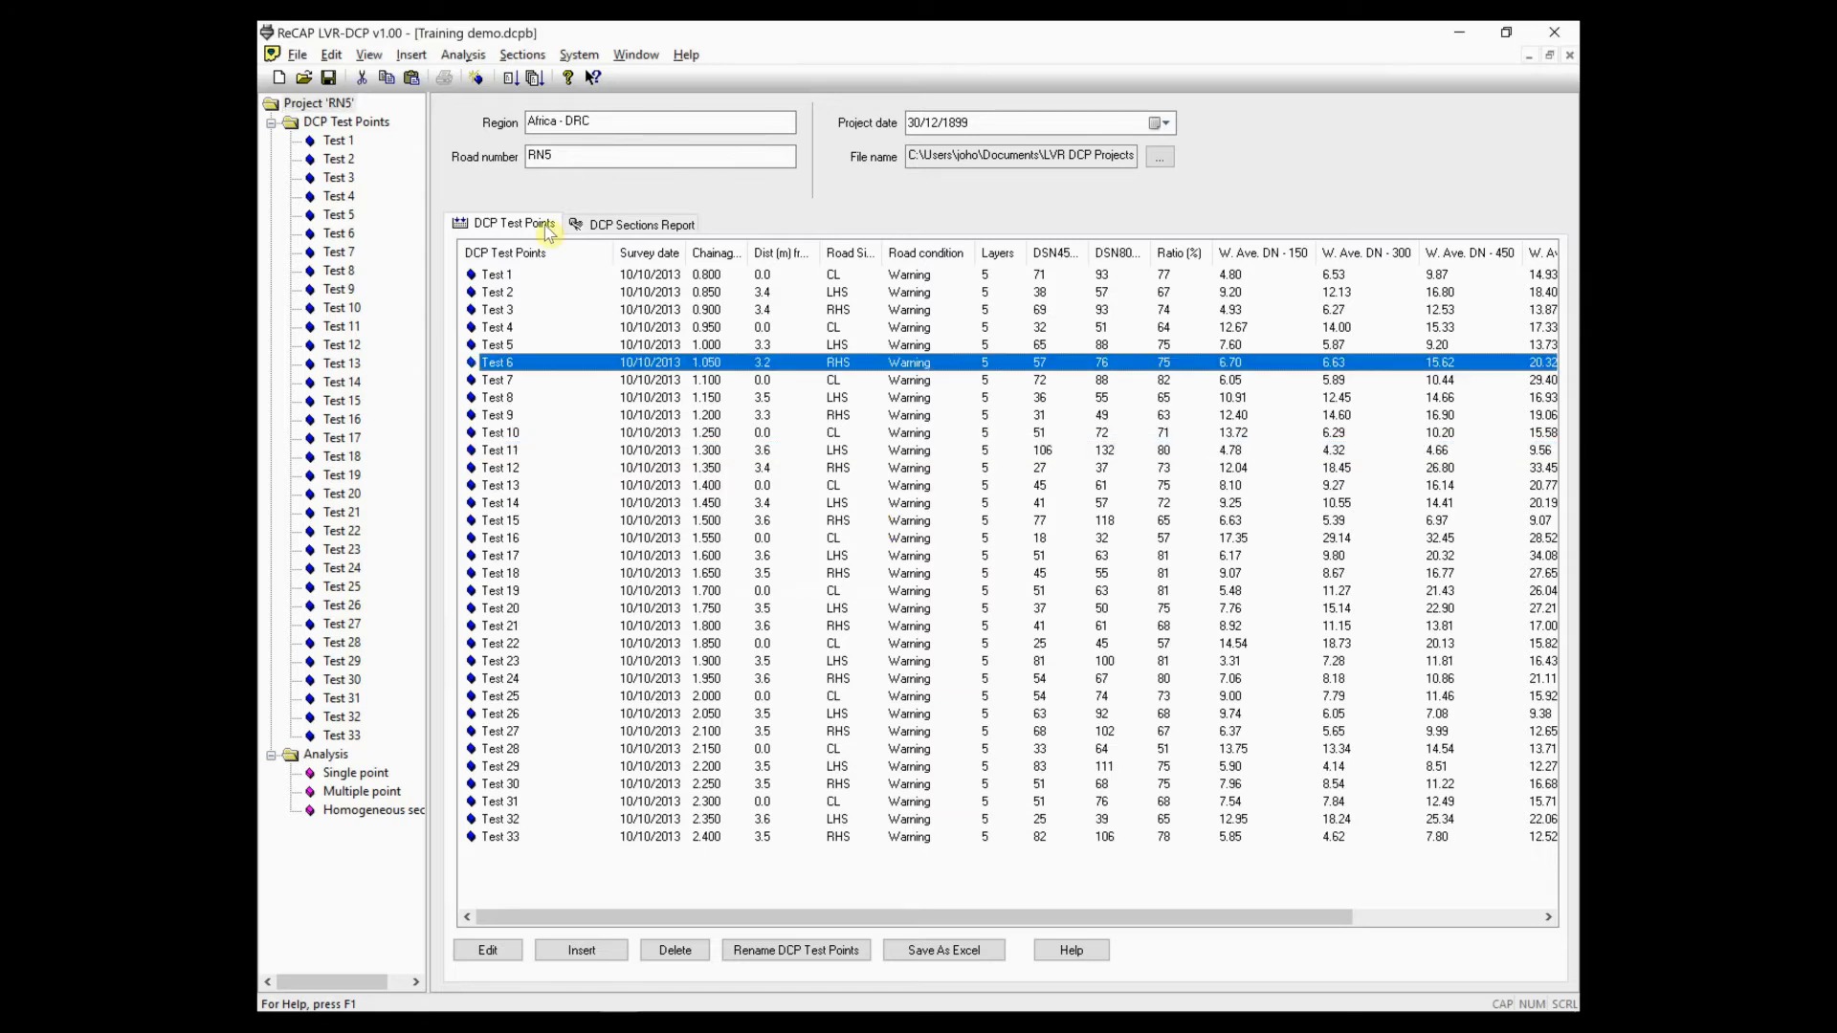
# - Open the DCP test points data validation and plot the property "Redefined layer thickness (data points shifted) - all layers"
pyautogui.click(520, 55)
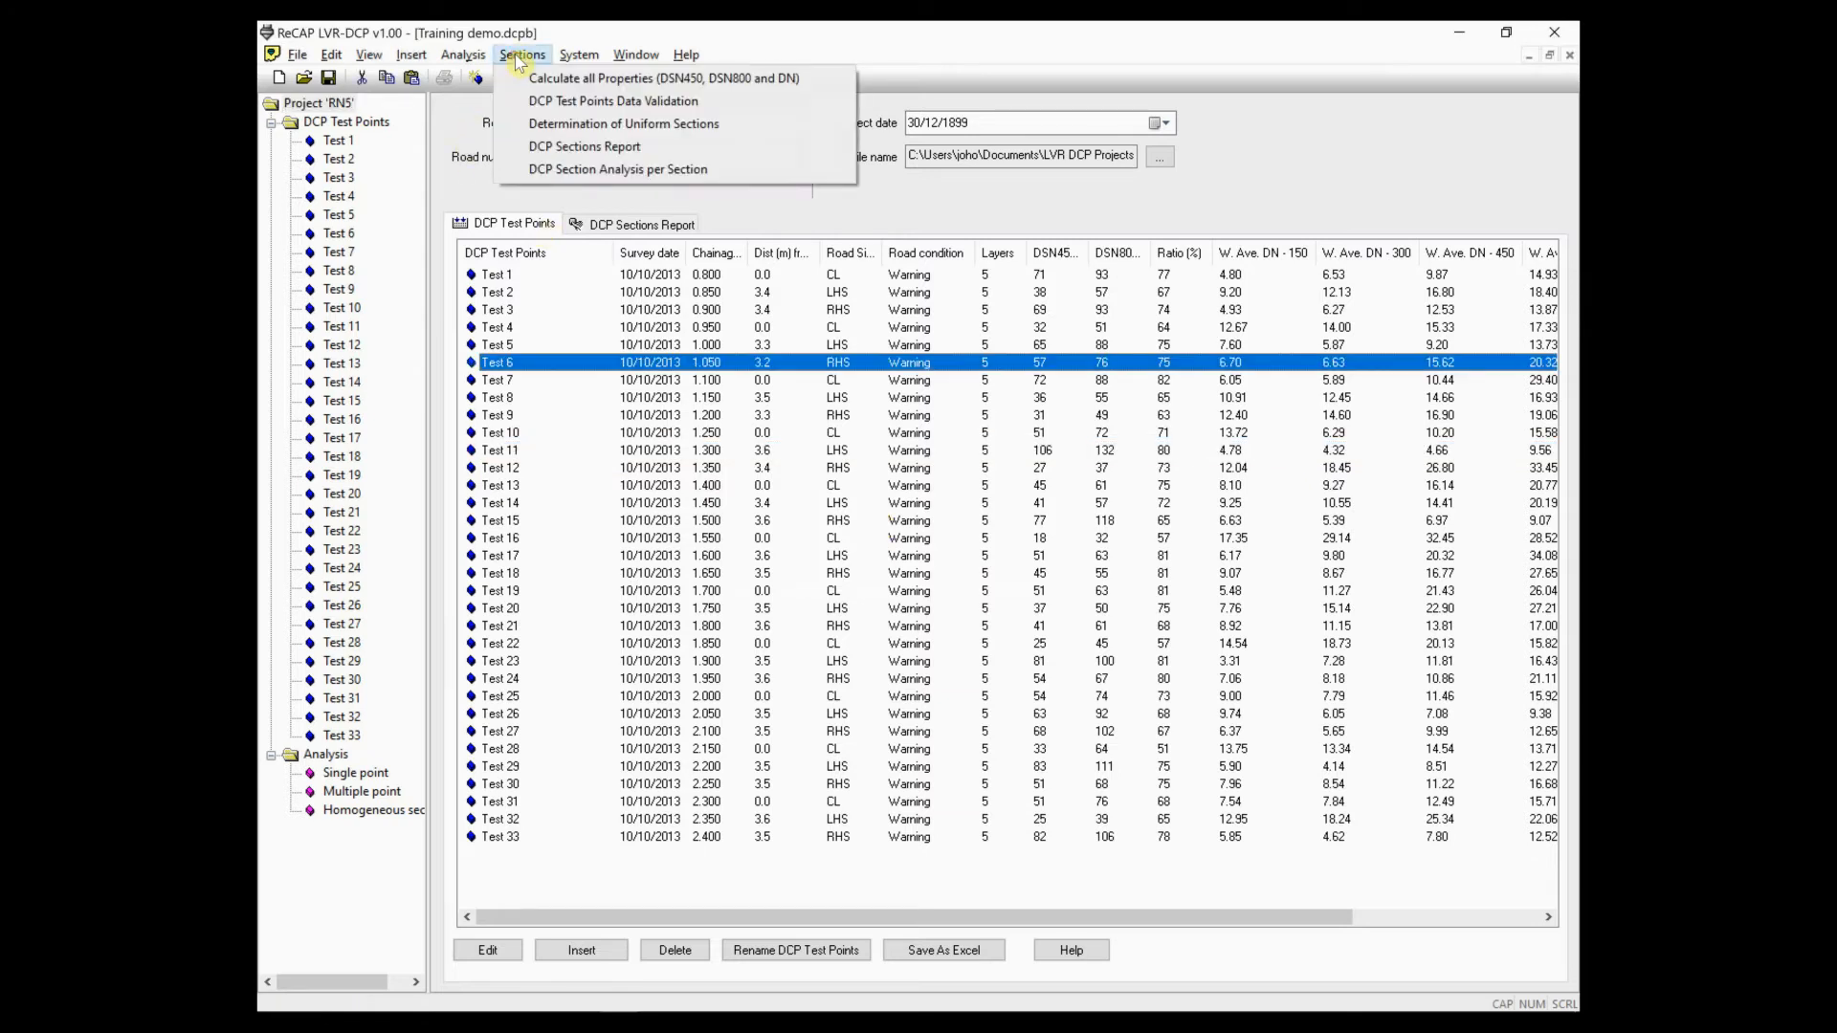
pyautogui.click(550, 100)
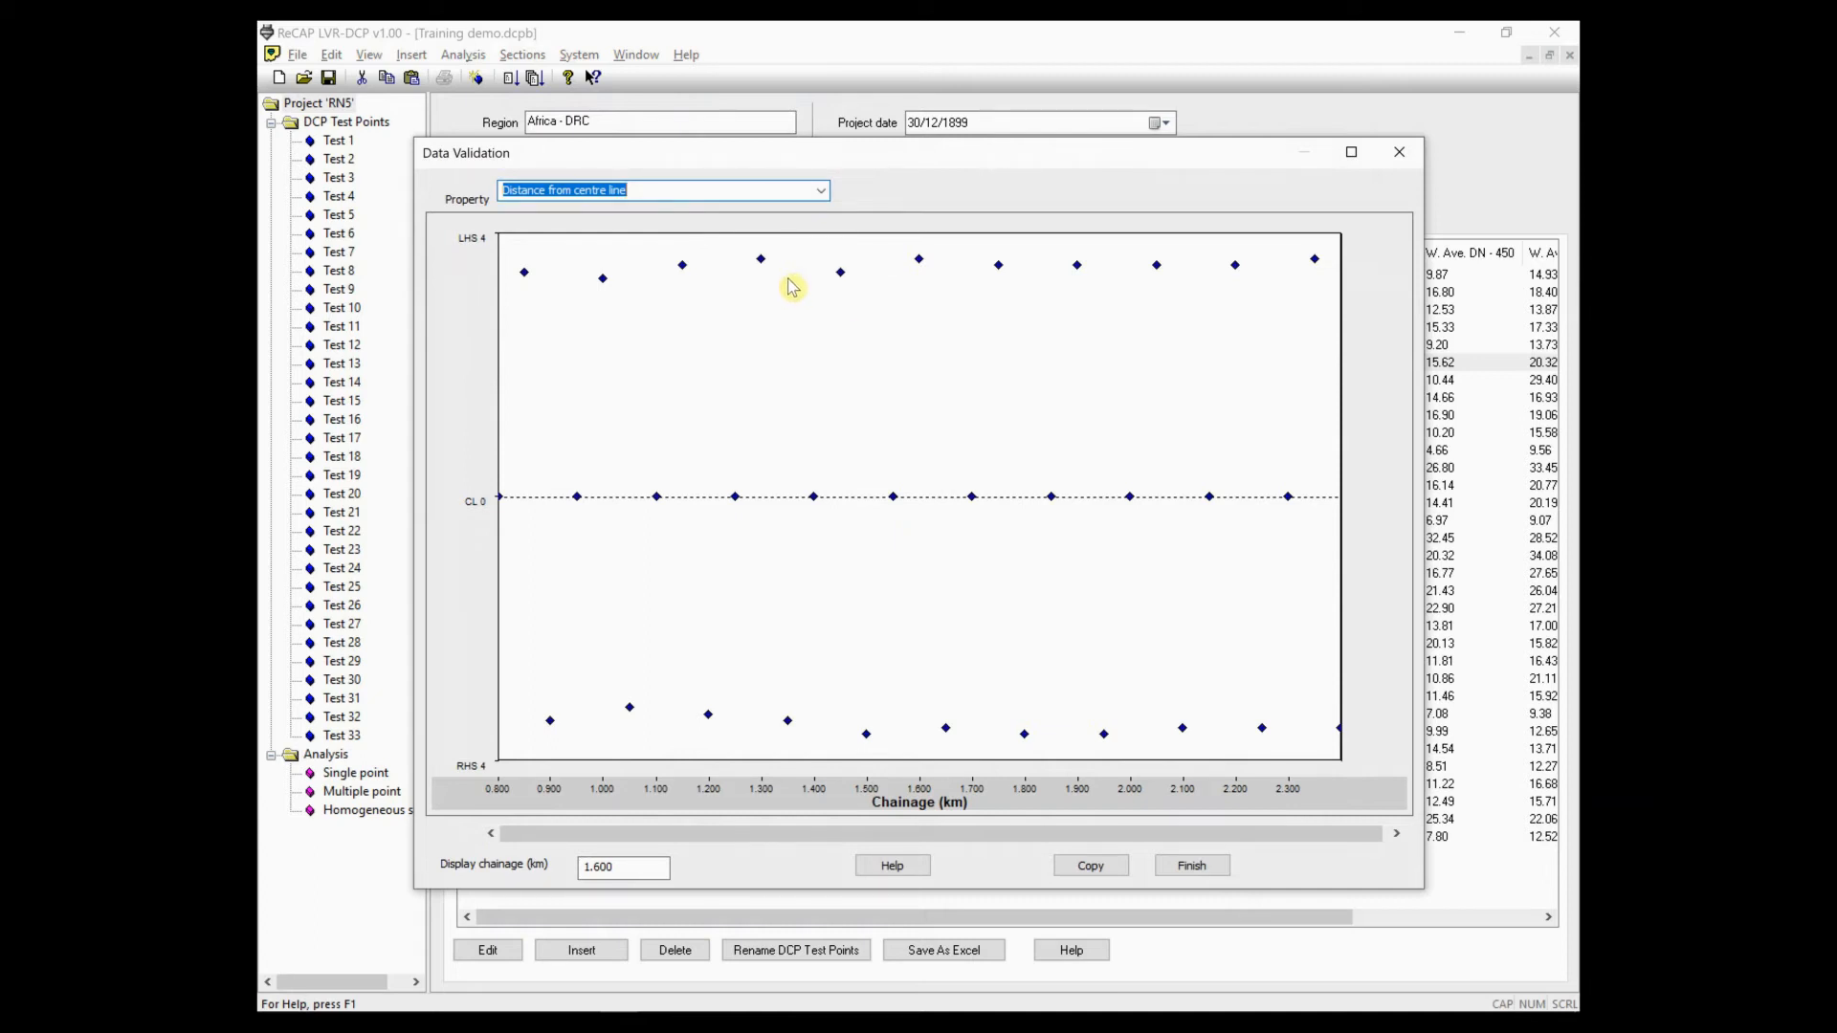
pyautogui.click(821, 192)
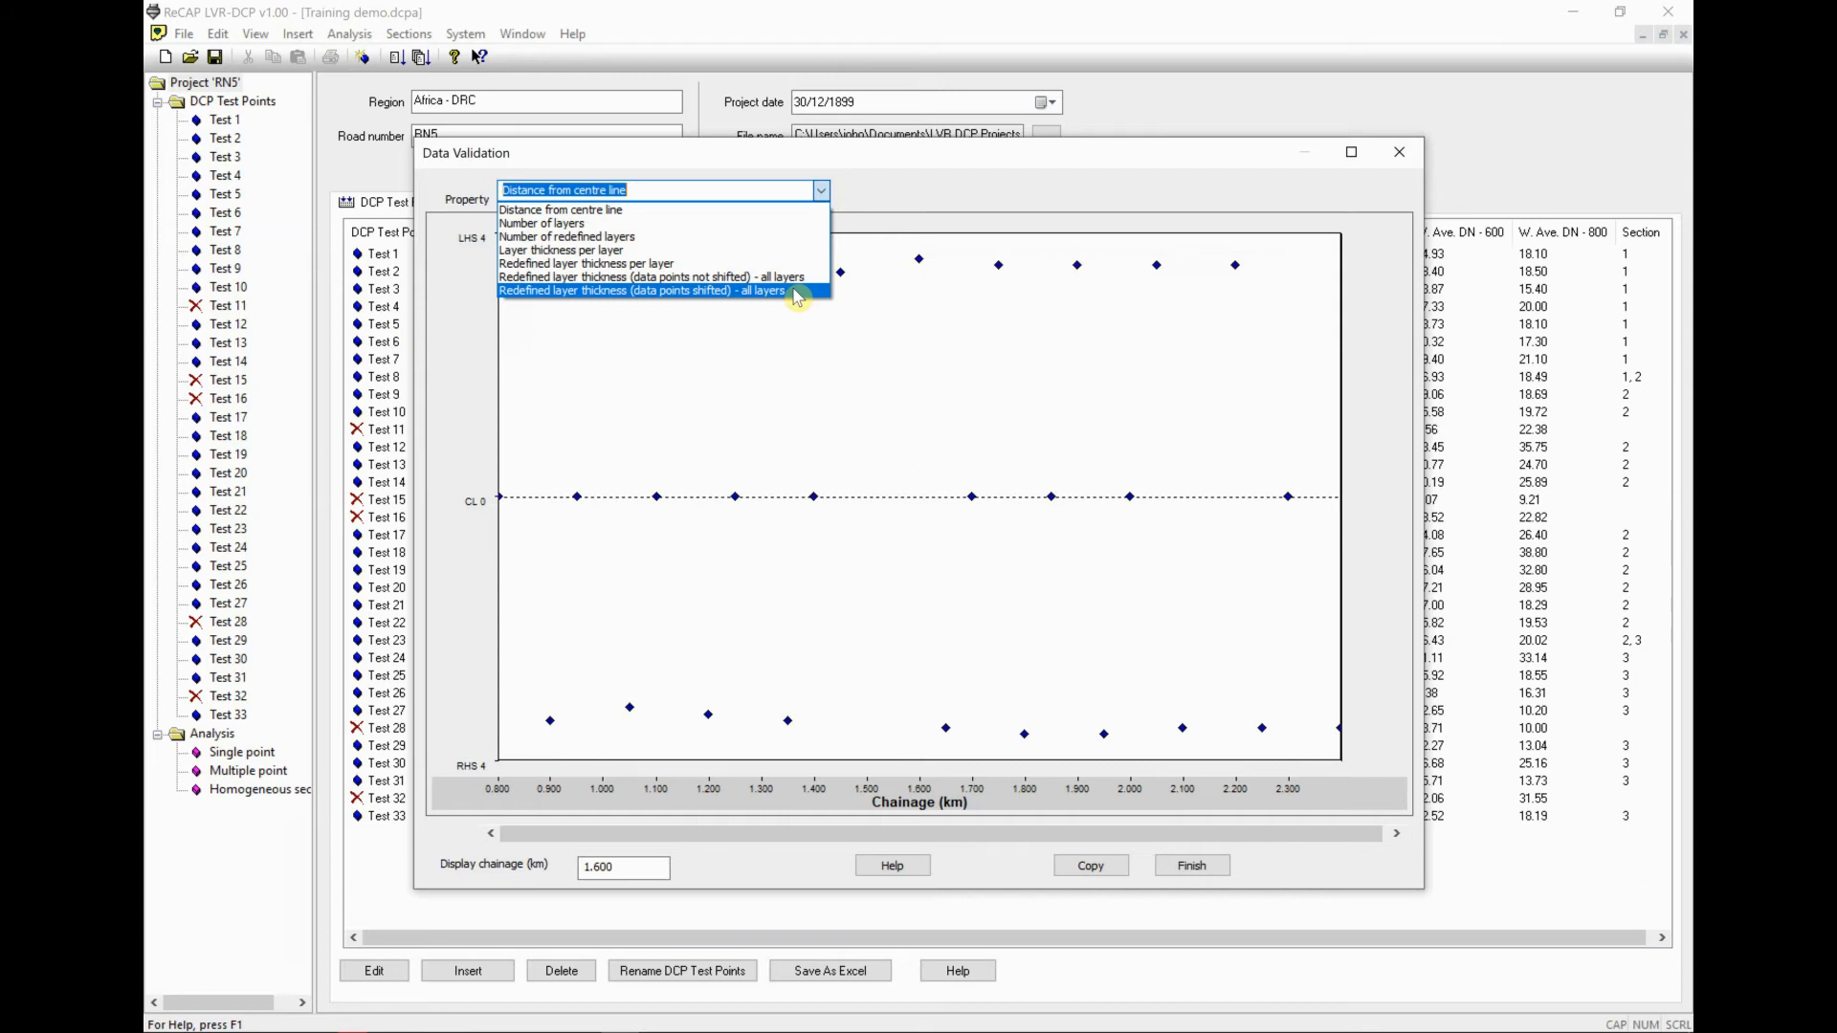
pyautogui.click(797, 292)
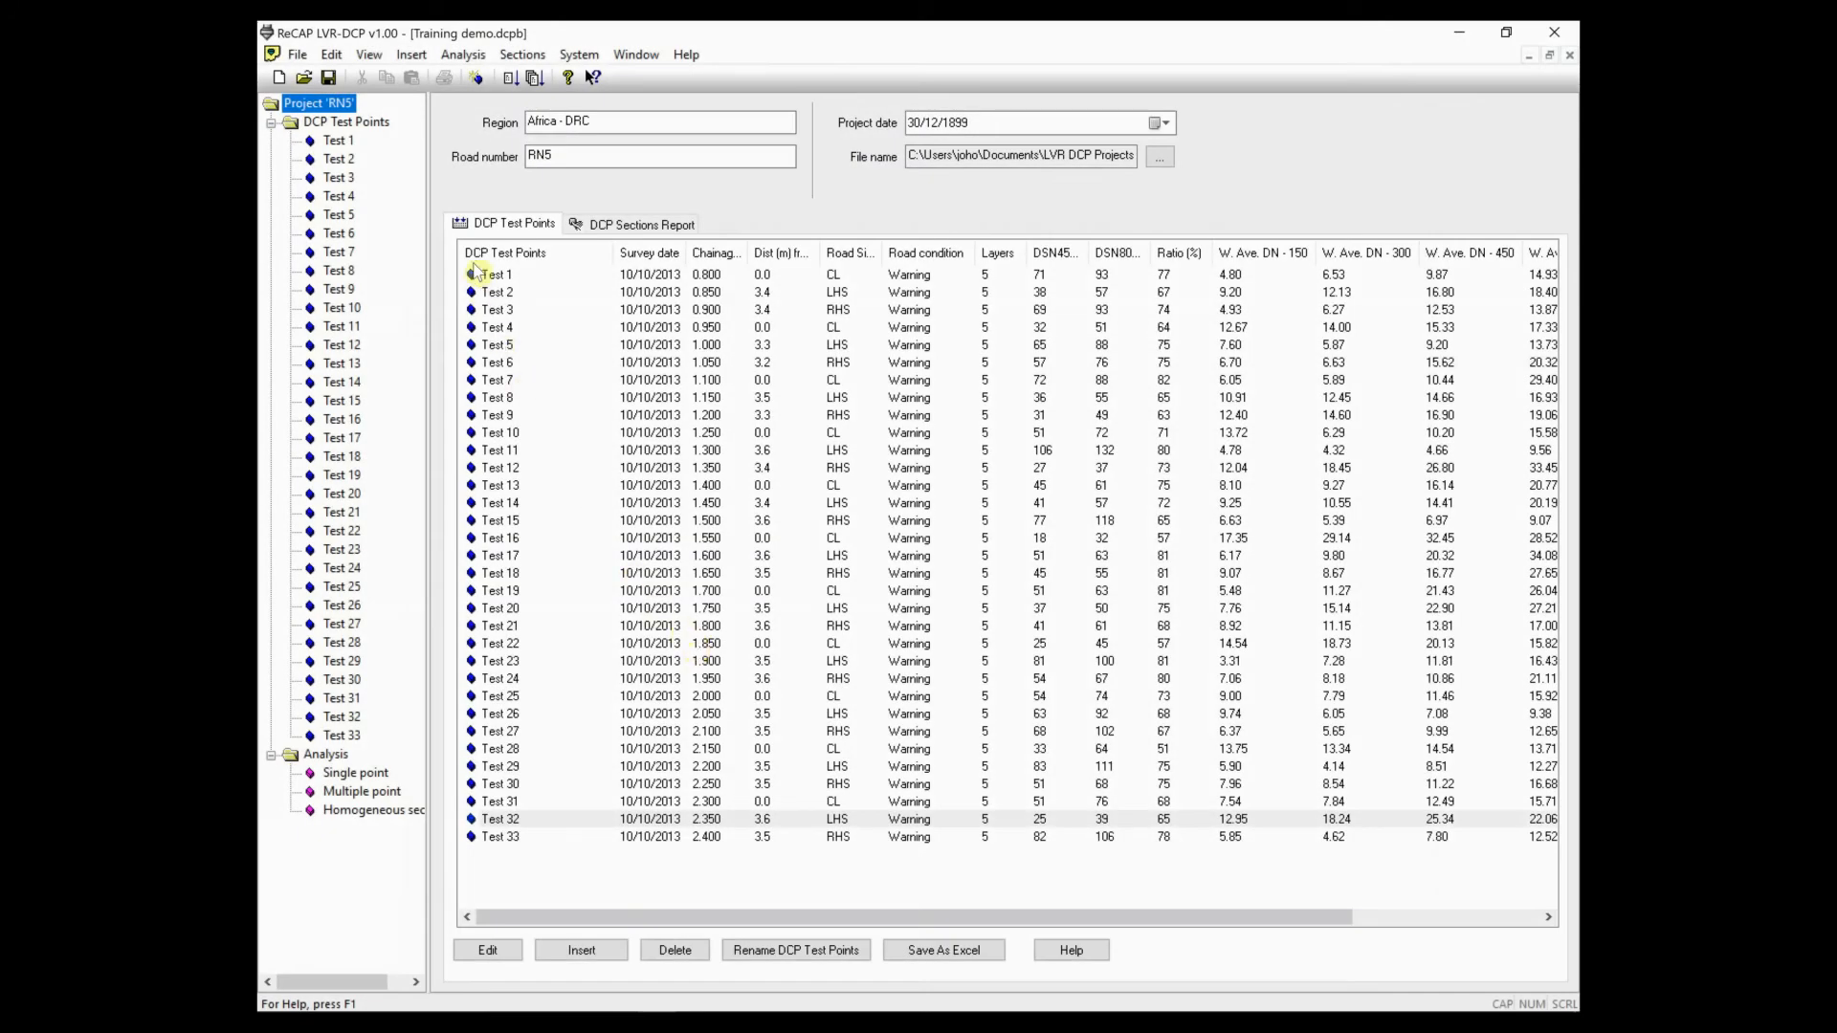
# - Examine the CUSUM curves for determining uniform sections with the DSN800 curve hidden, and close the chart
pyautogui.click(523, 55)
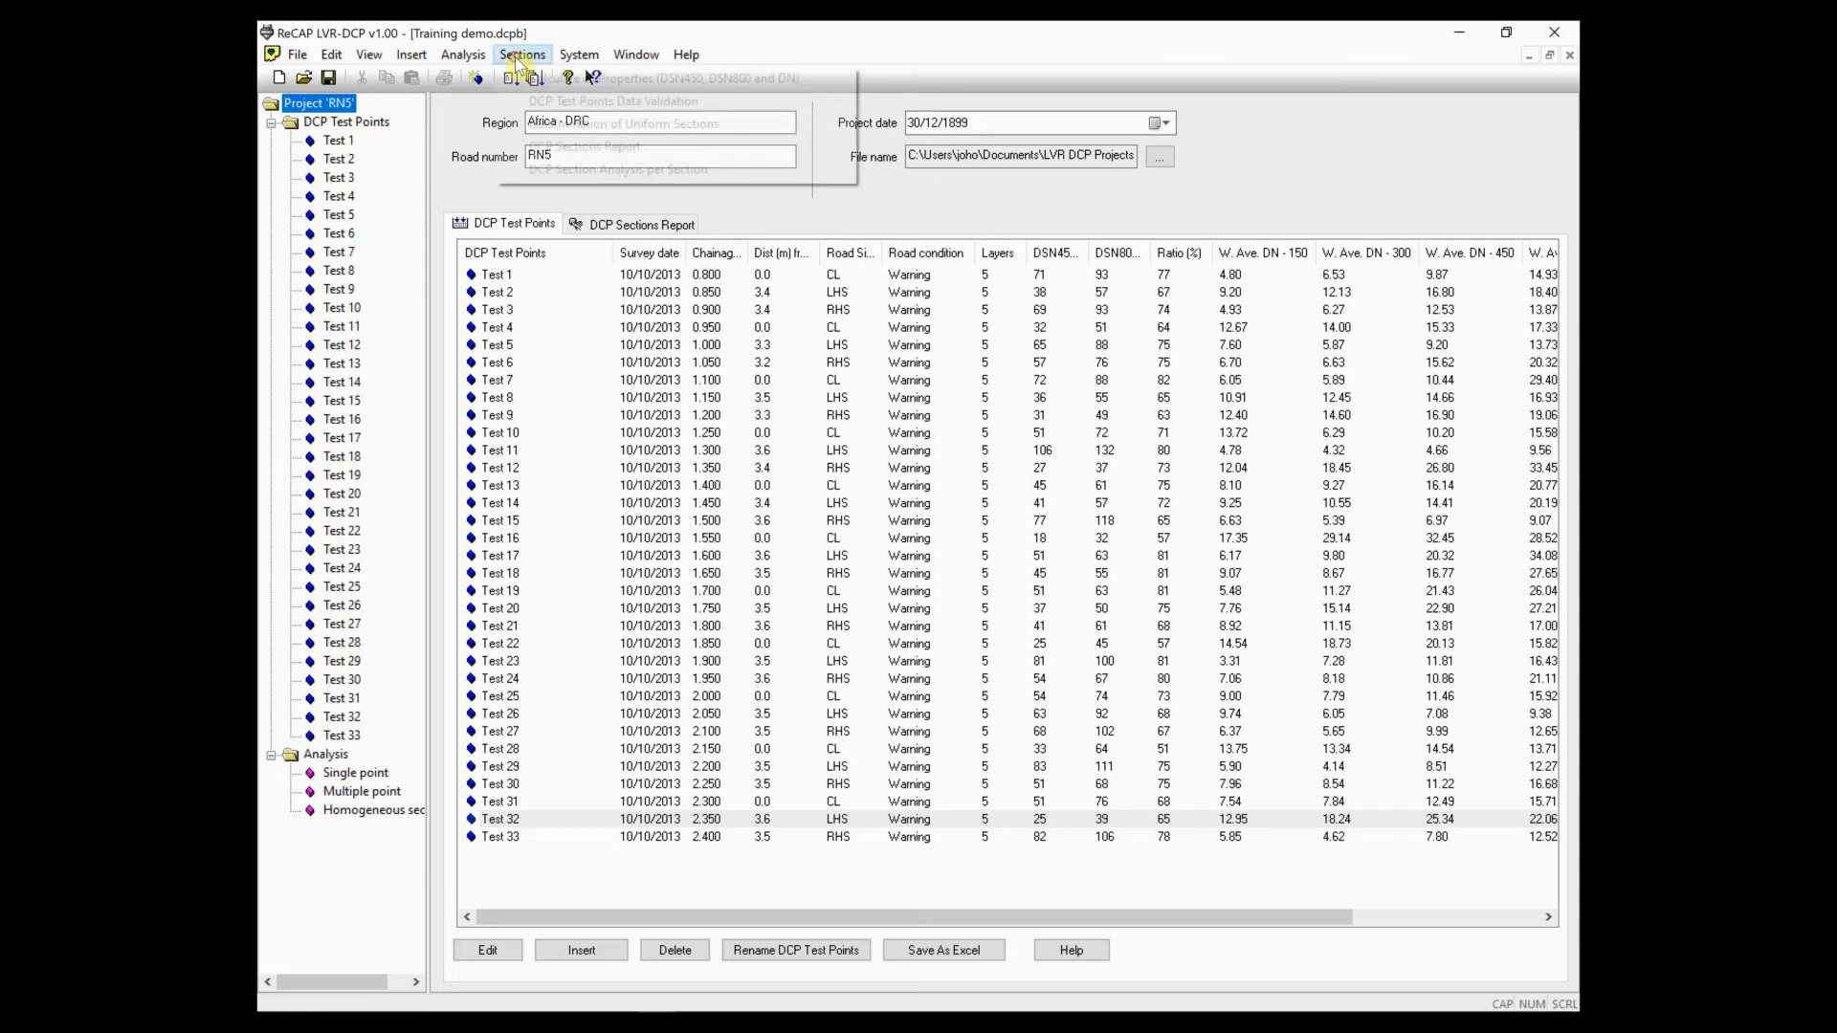
pyautogui.click(542, 125)
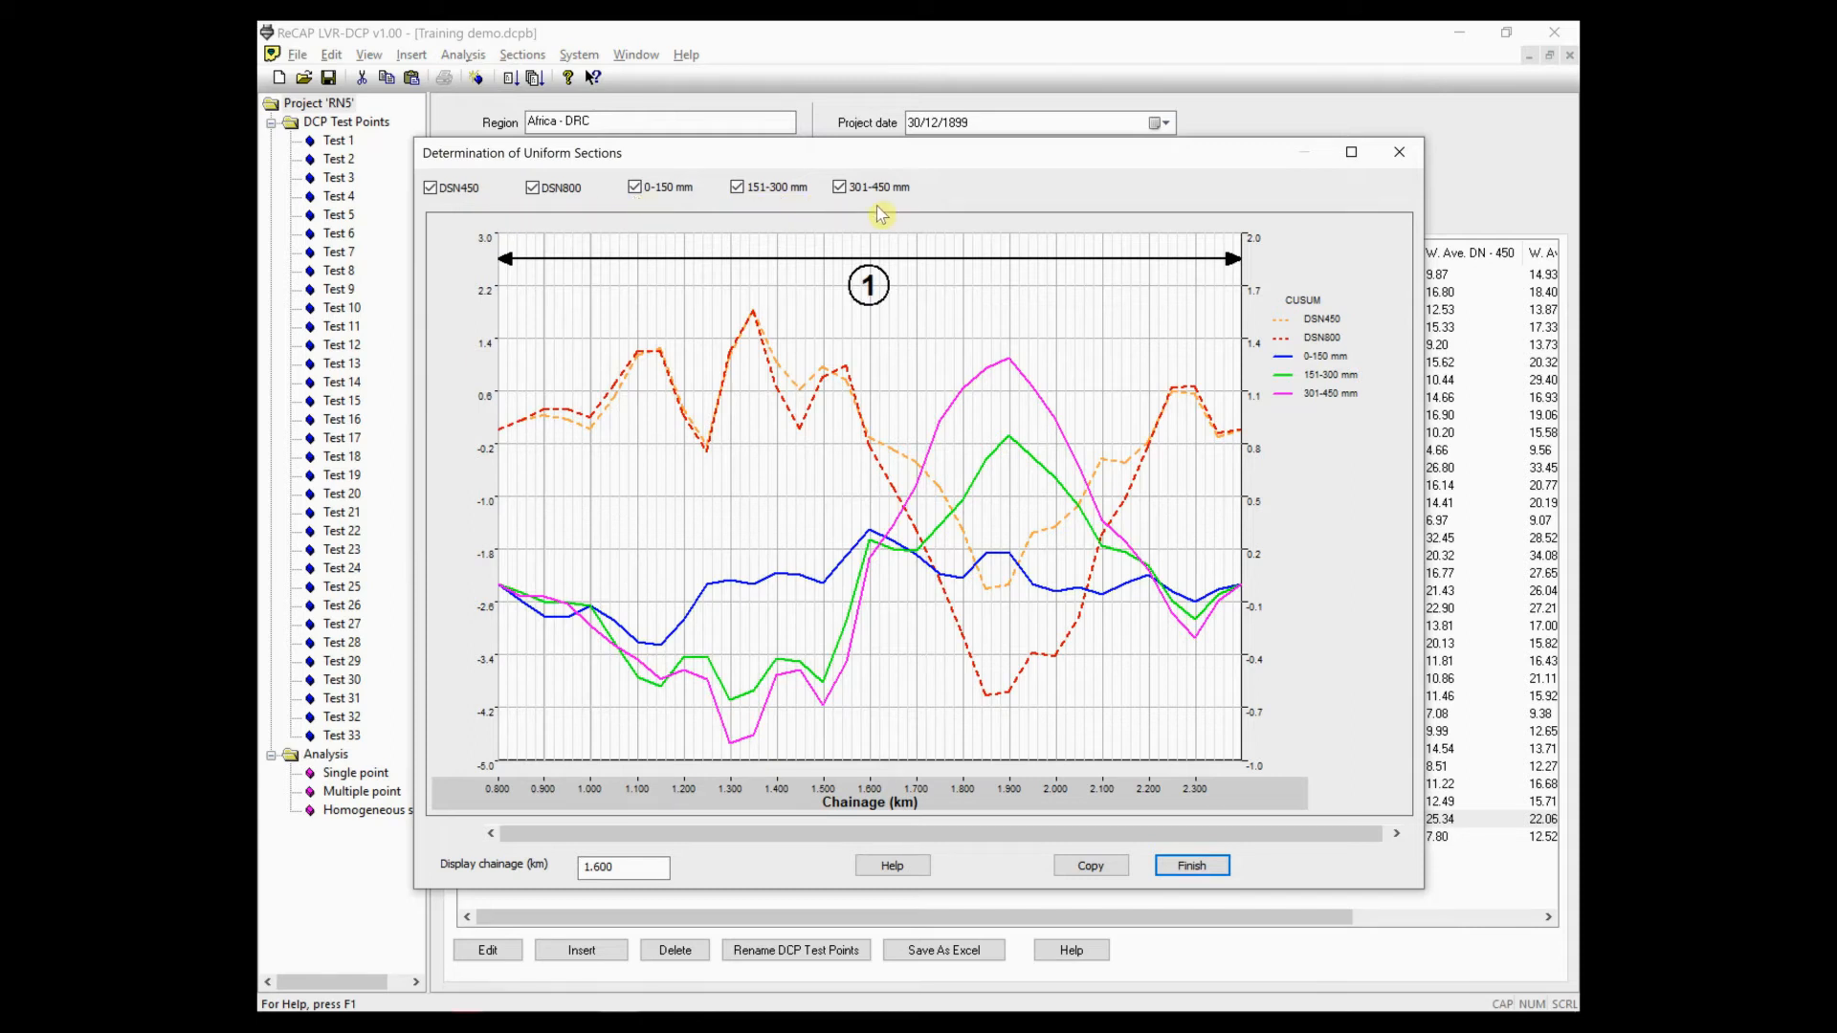
pyautogui.click(533, 191)
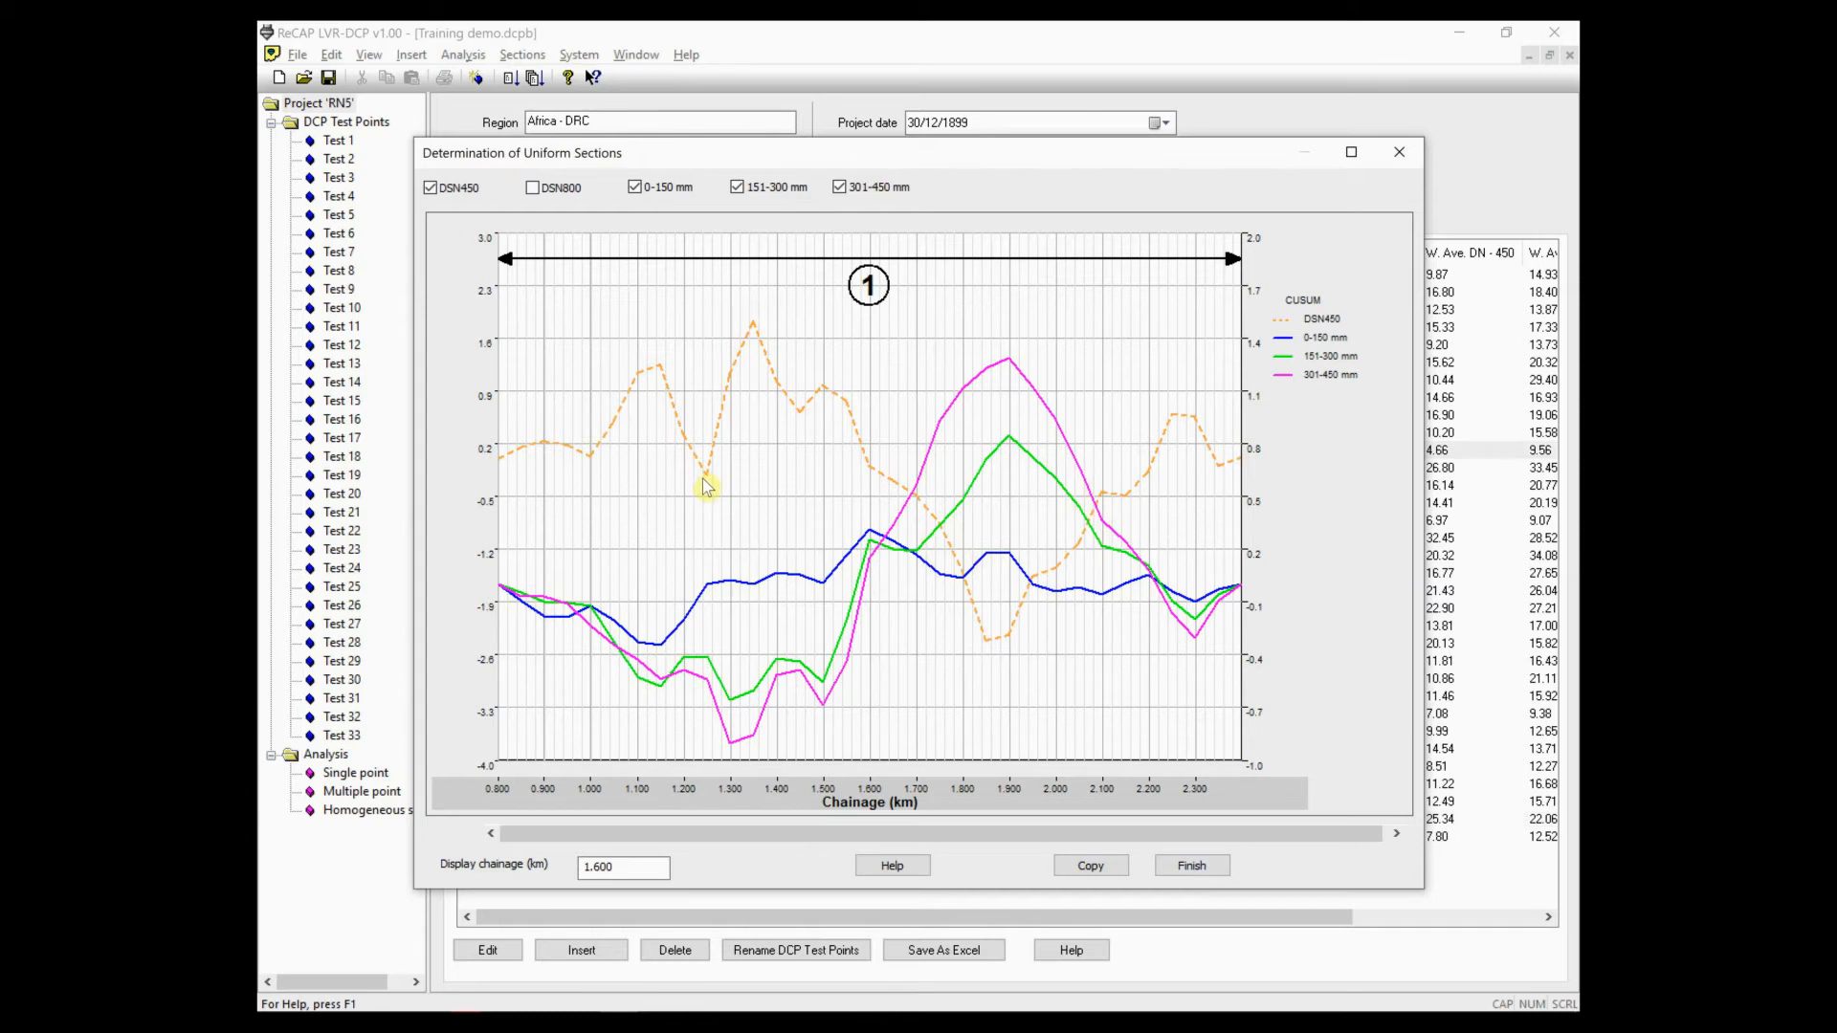
pyautogui.moveTo(704, 483)
pyautogui.click(1192, 866)
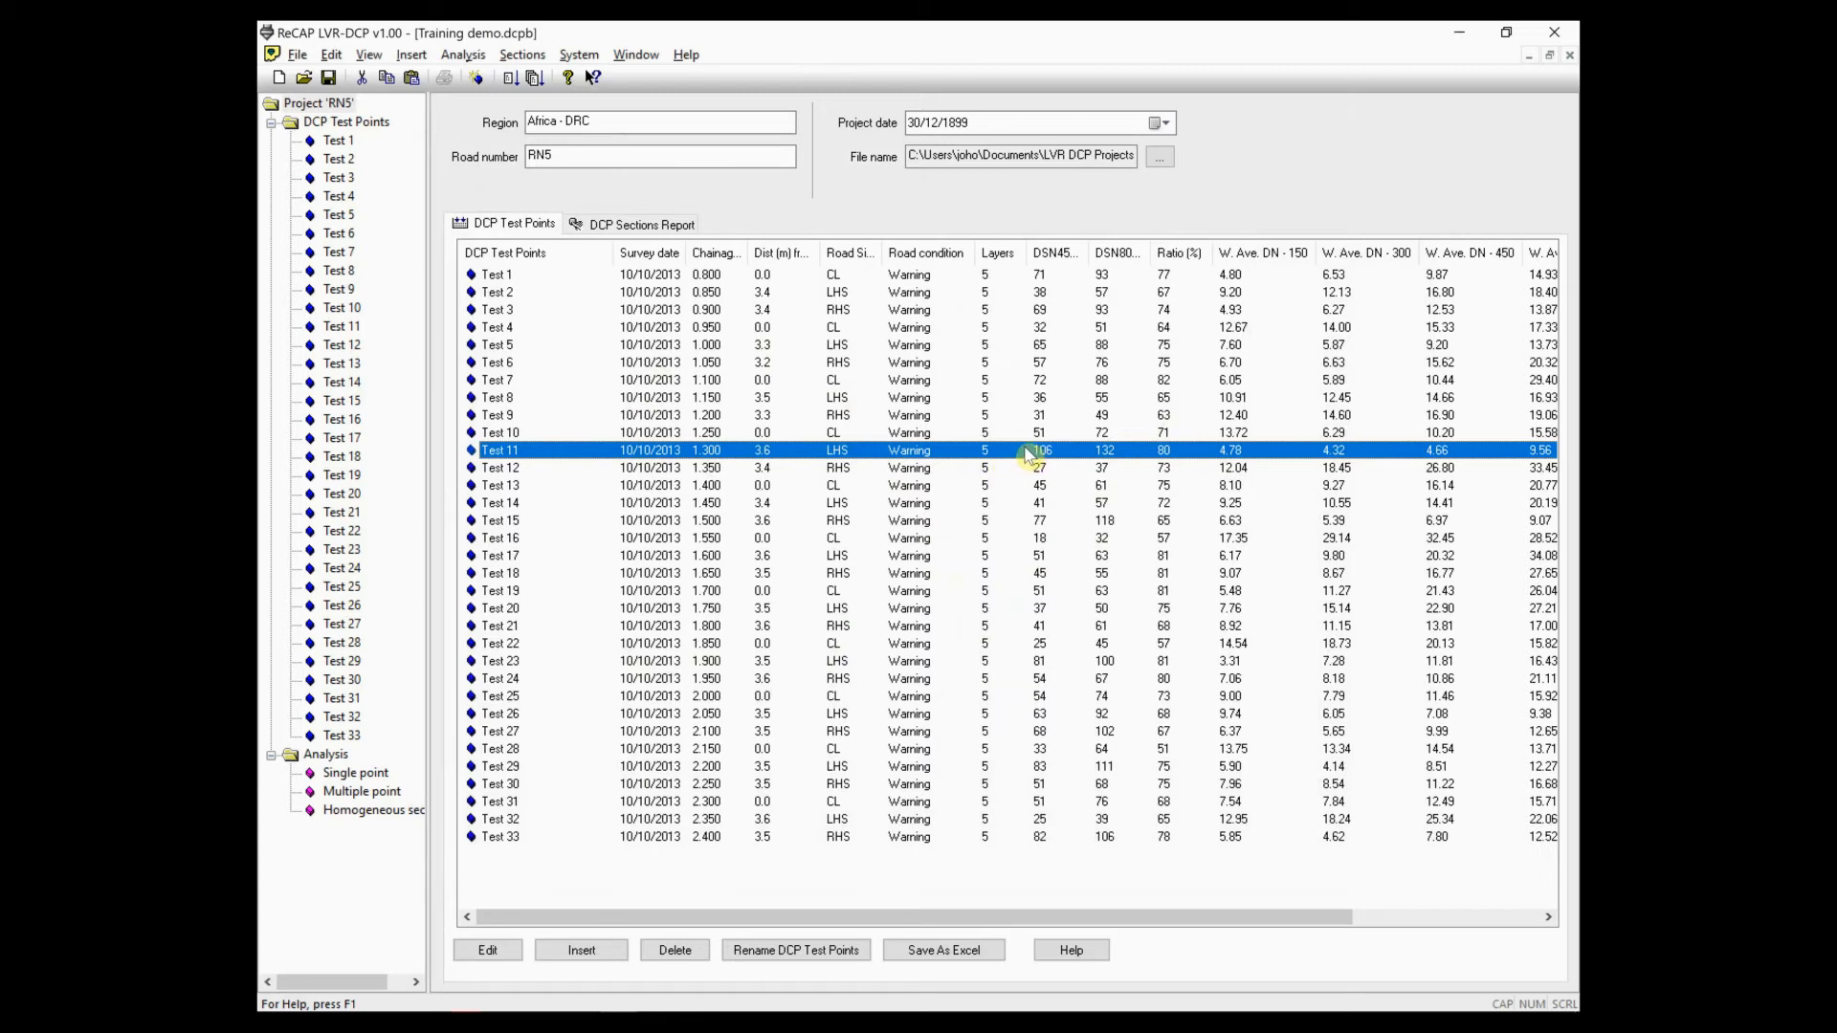
# - Mark DCP test point Test 11 as invalid
pyautogui.rightClick(597, 458)
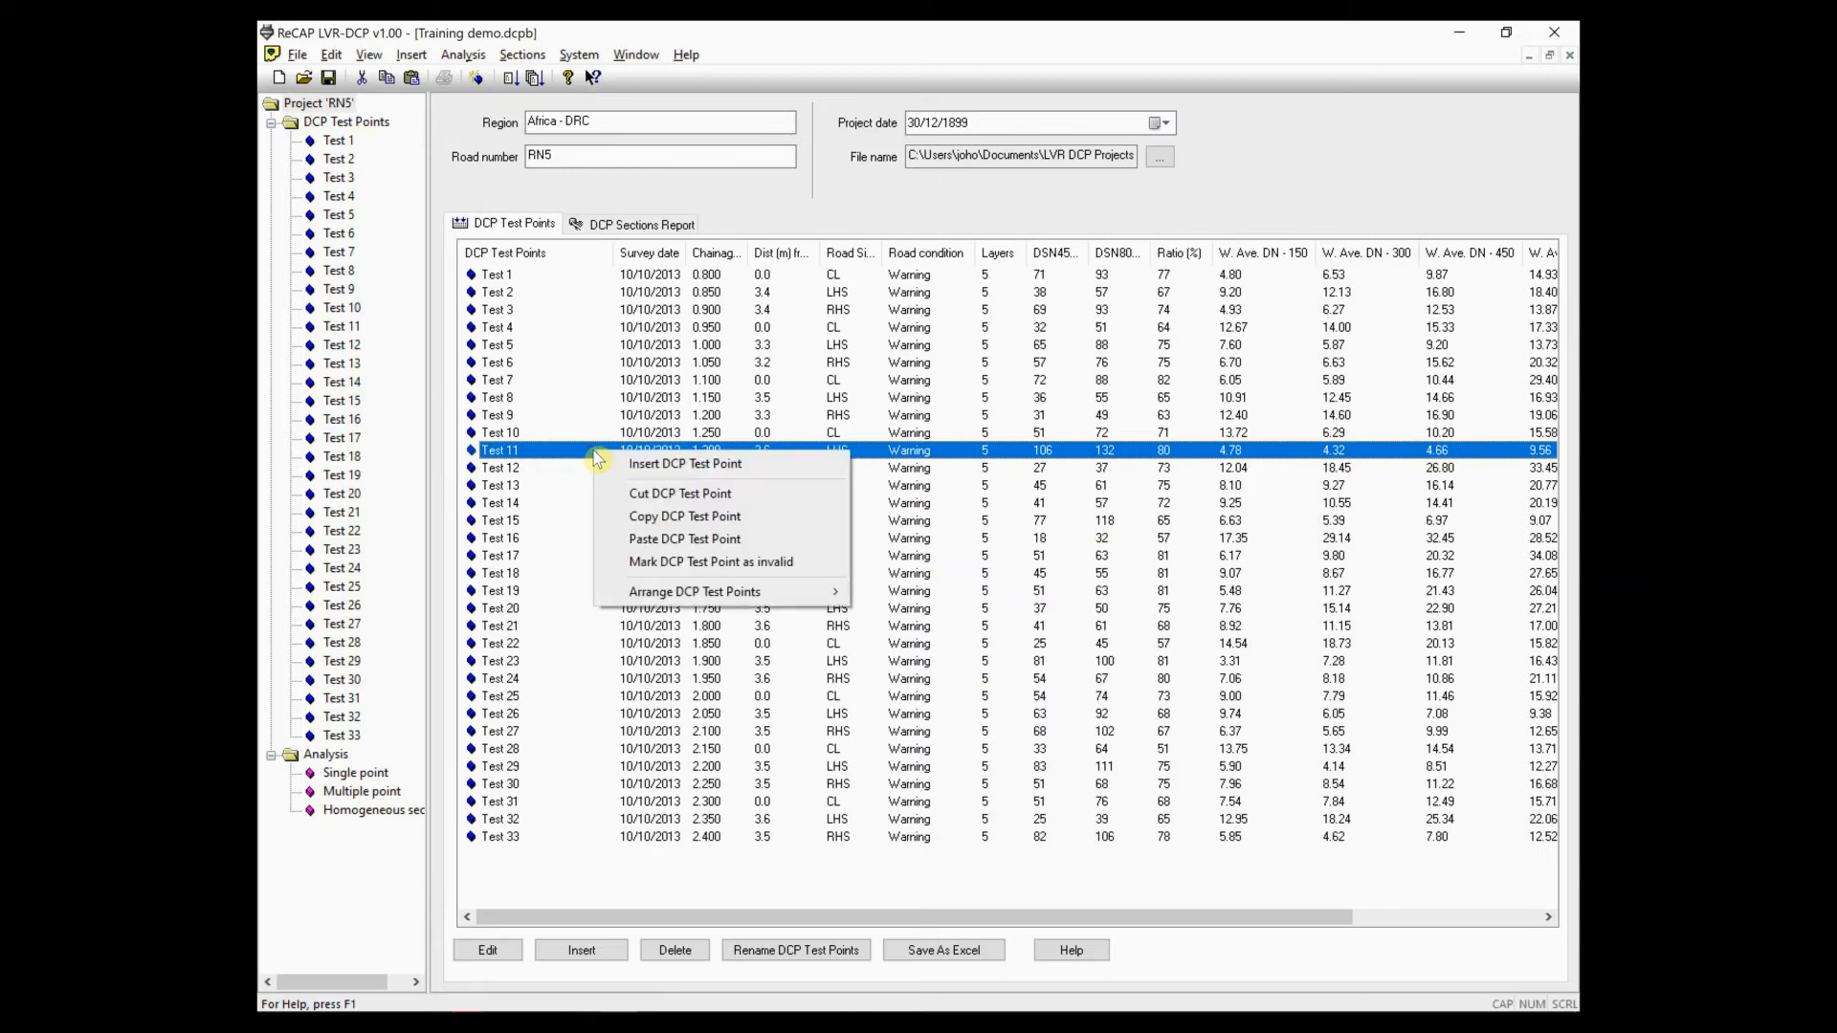
pyautogui.click(659, 567)
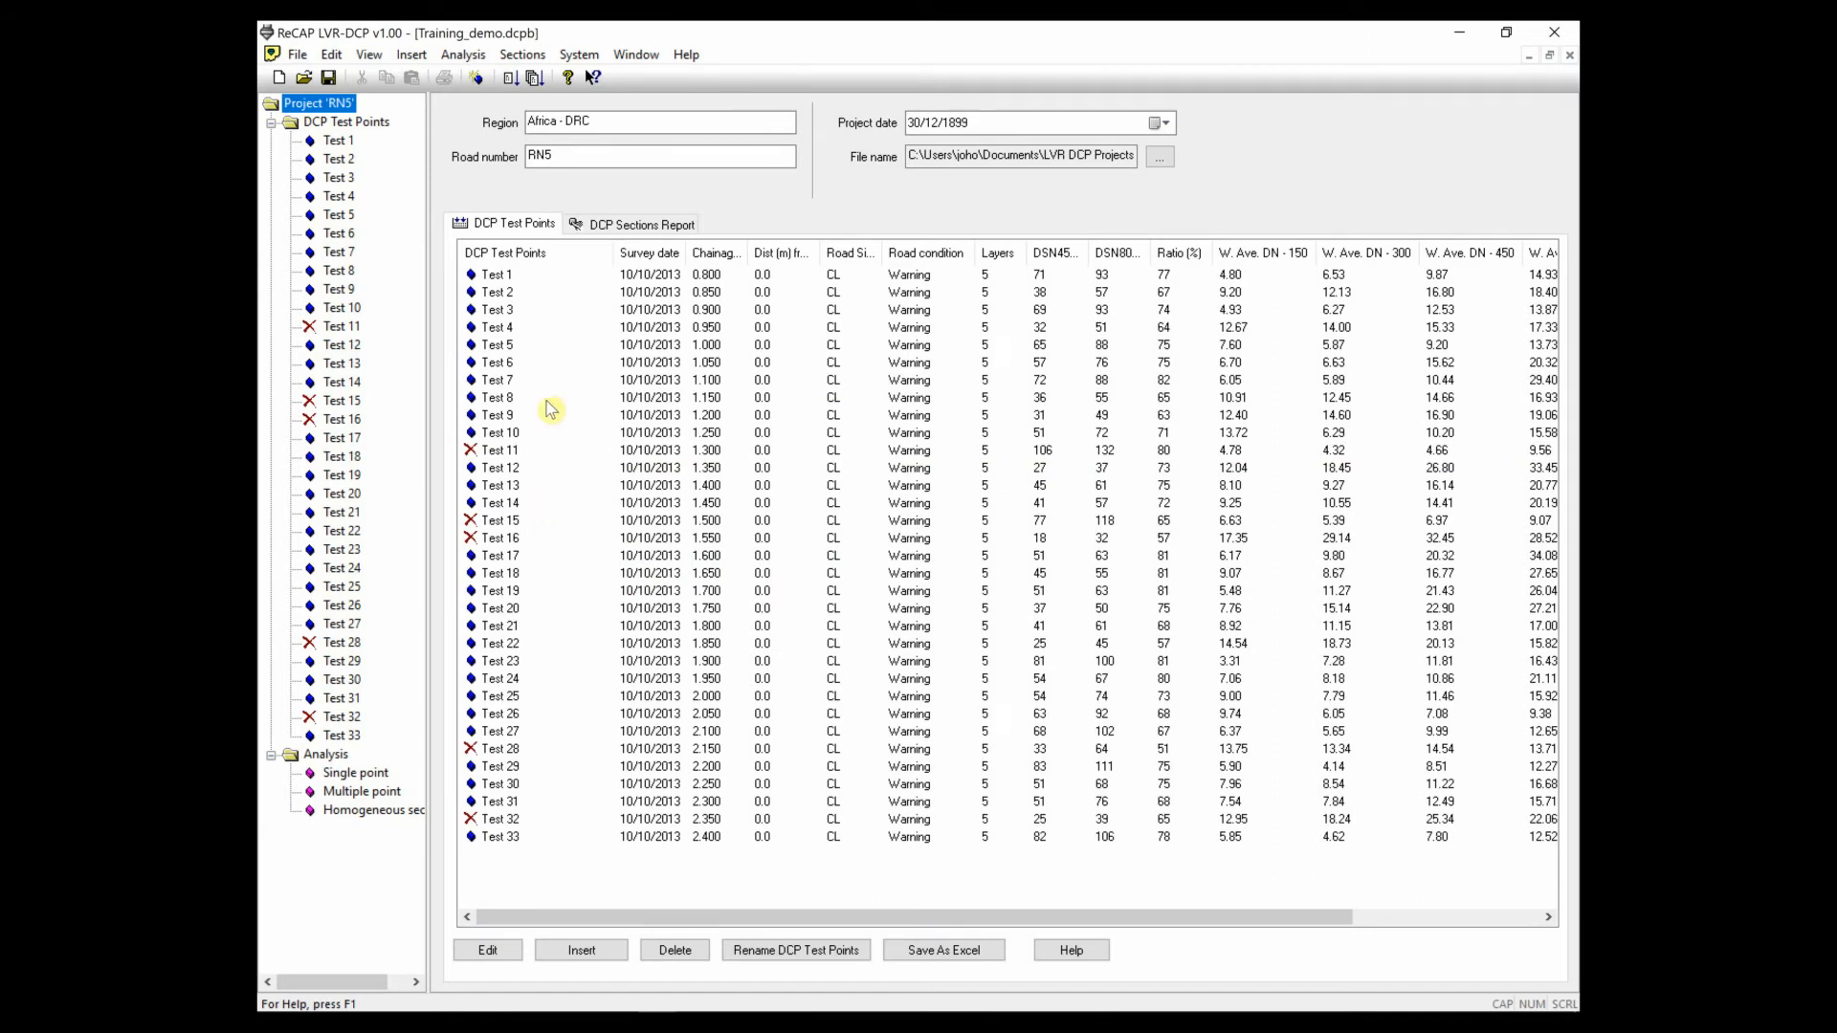
# - In the uniform sections chart, hide the DSN800 curve and add a section at Test 8 (1.150 km)
pyautogui.click(524, 54)
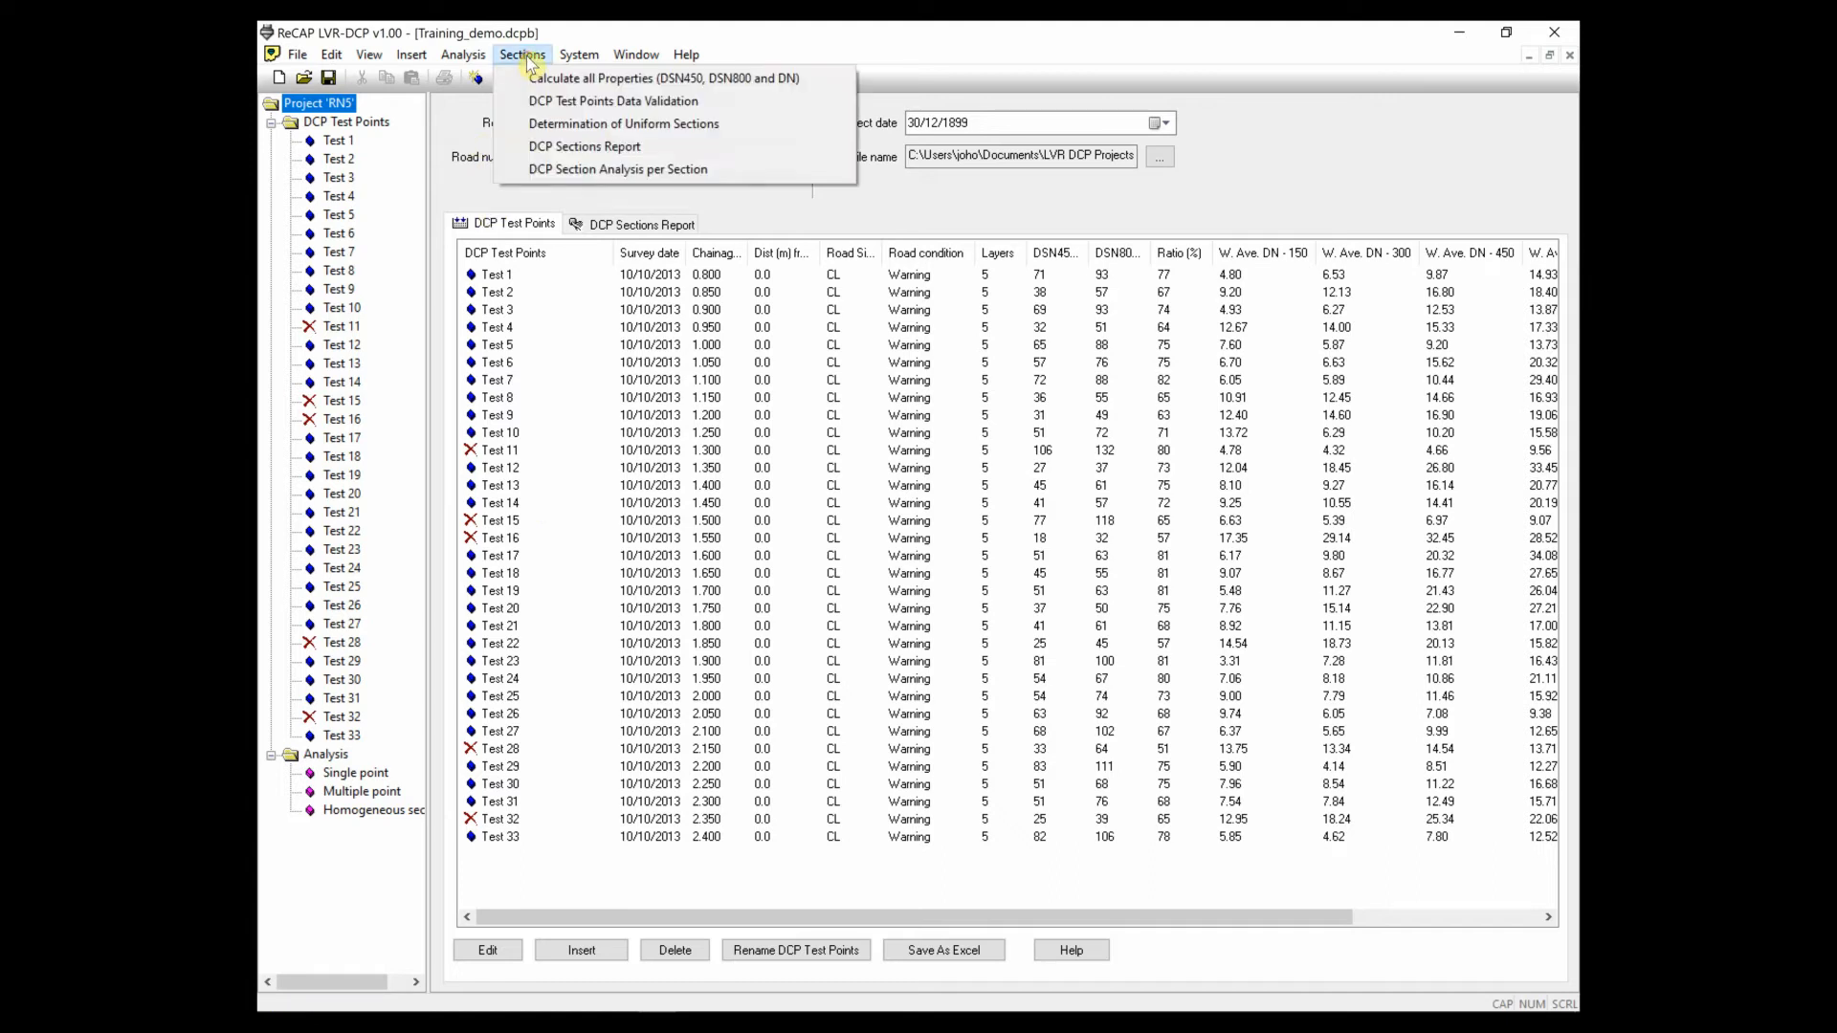
pyautogui.click(552, 125)
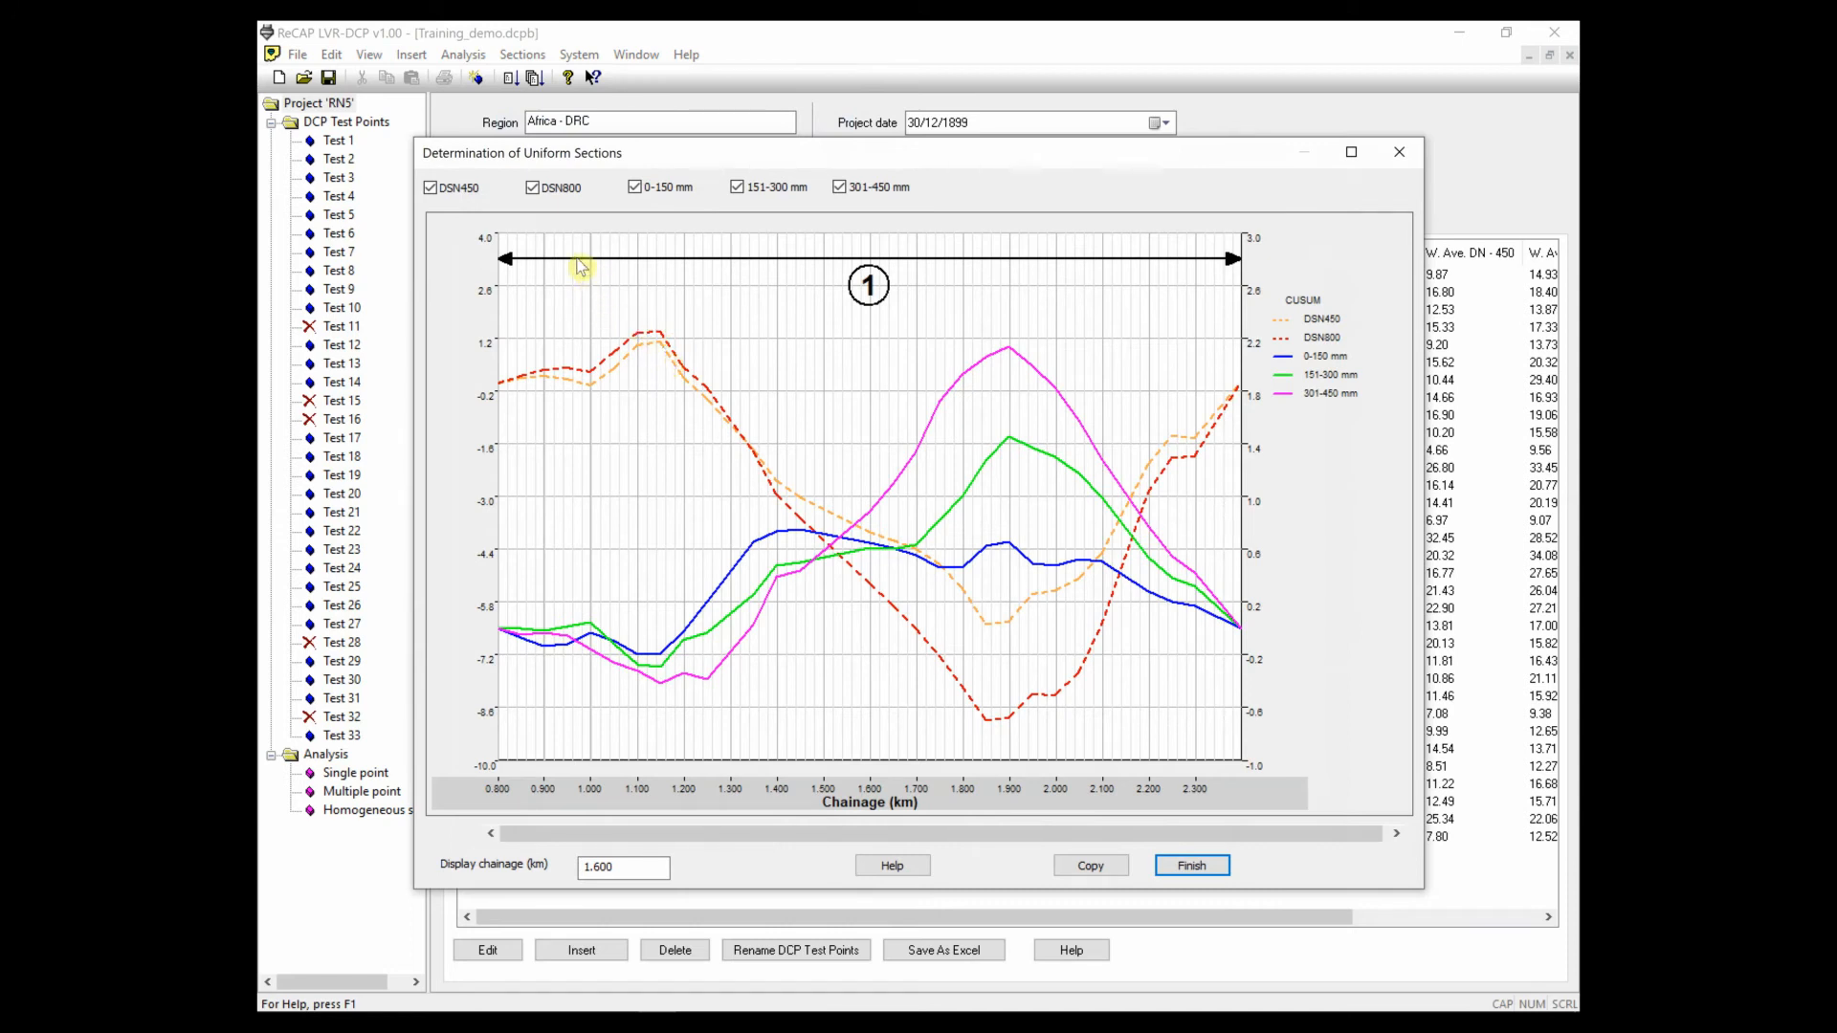
pyautogui.click(542, 194)
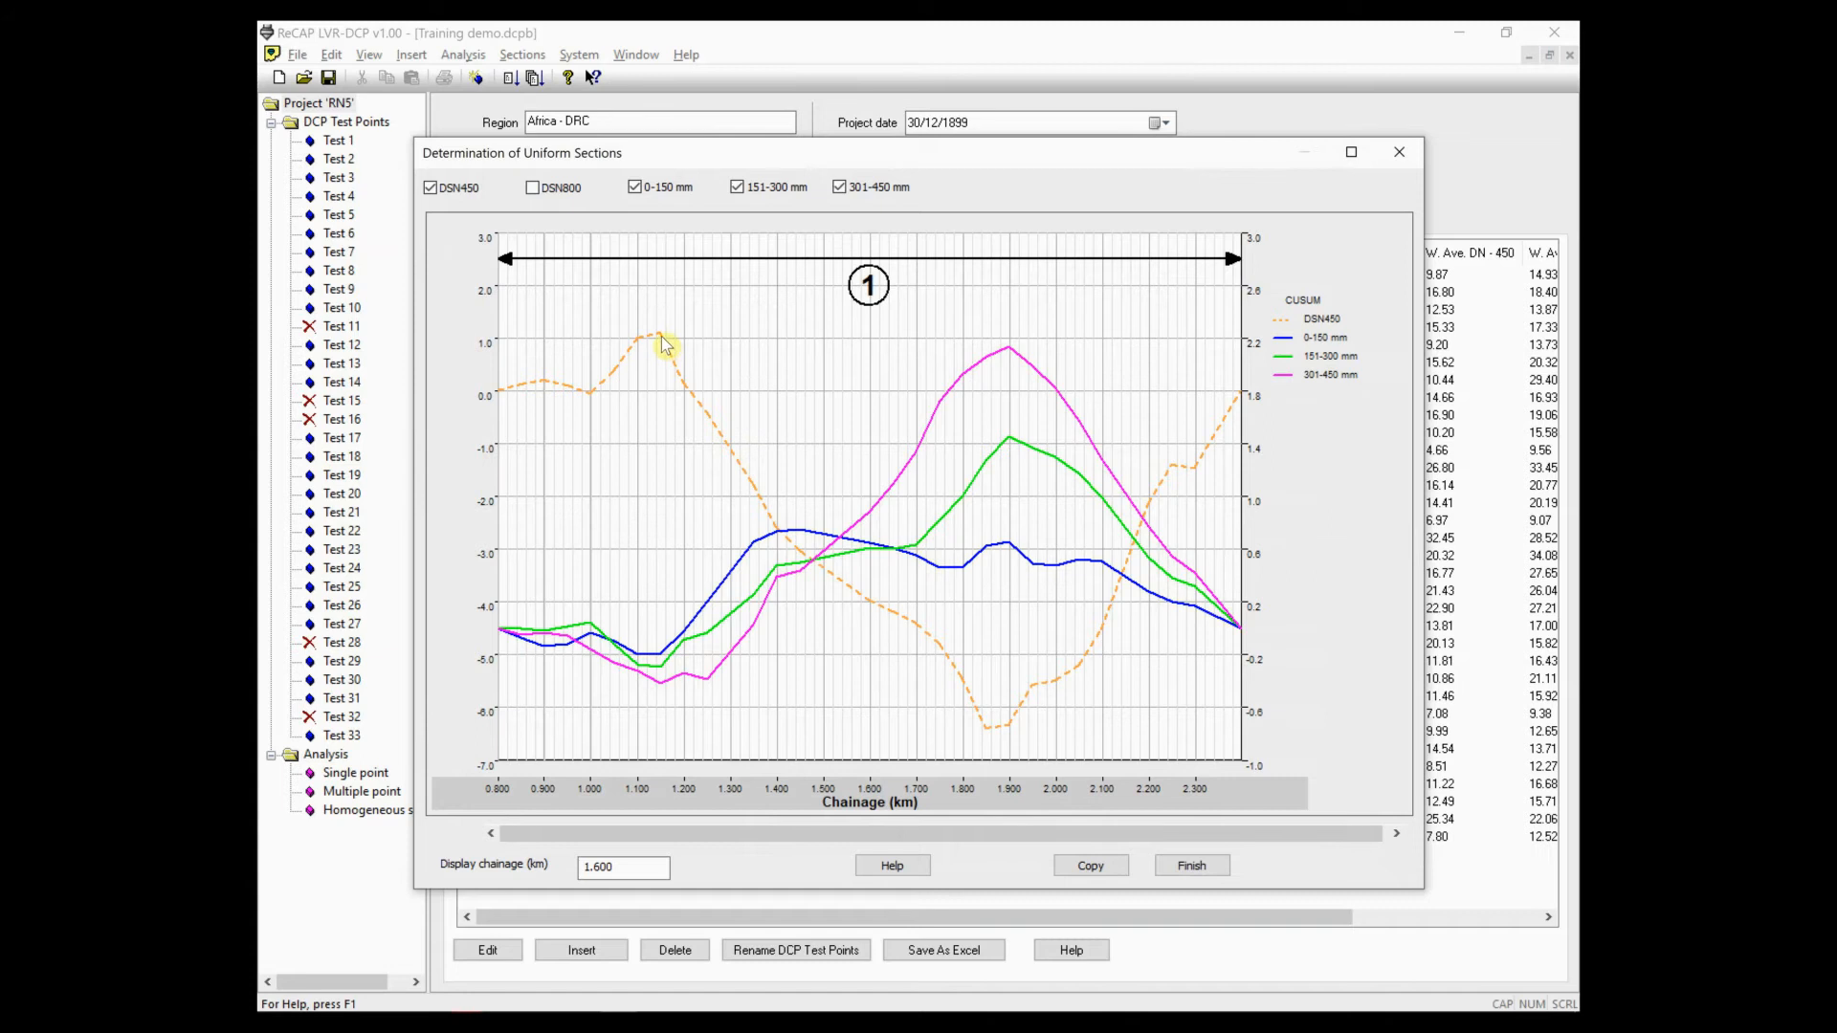
pyautogui.moveTo(665, 344)
pyautogui.rightClick(664, 350)
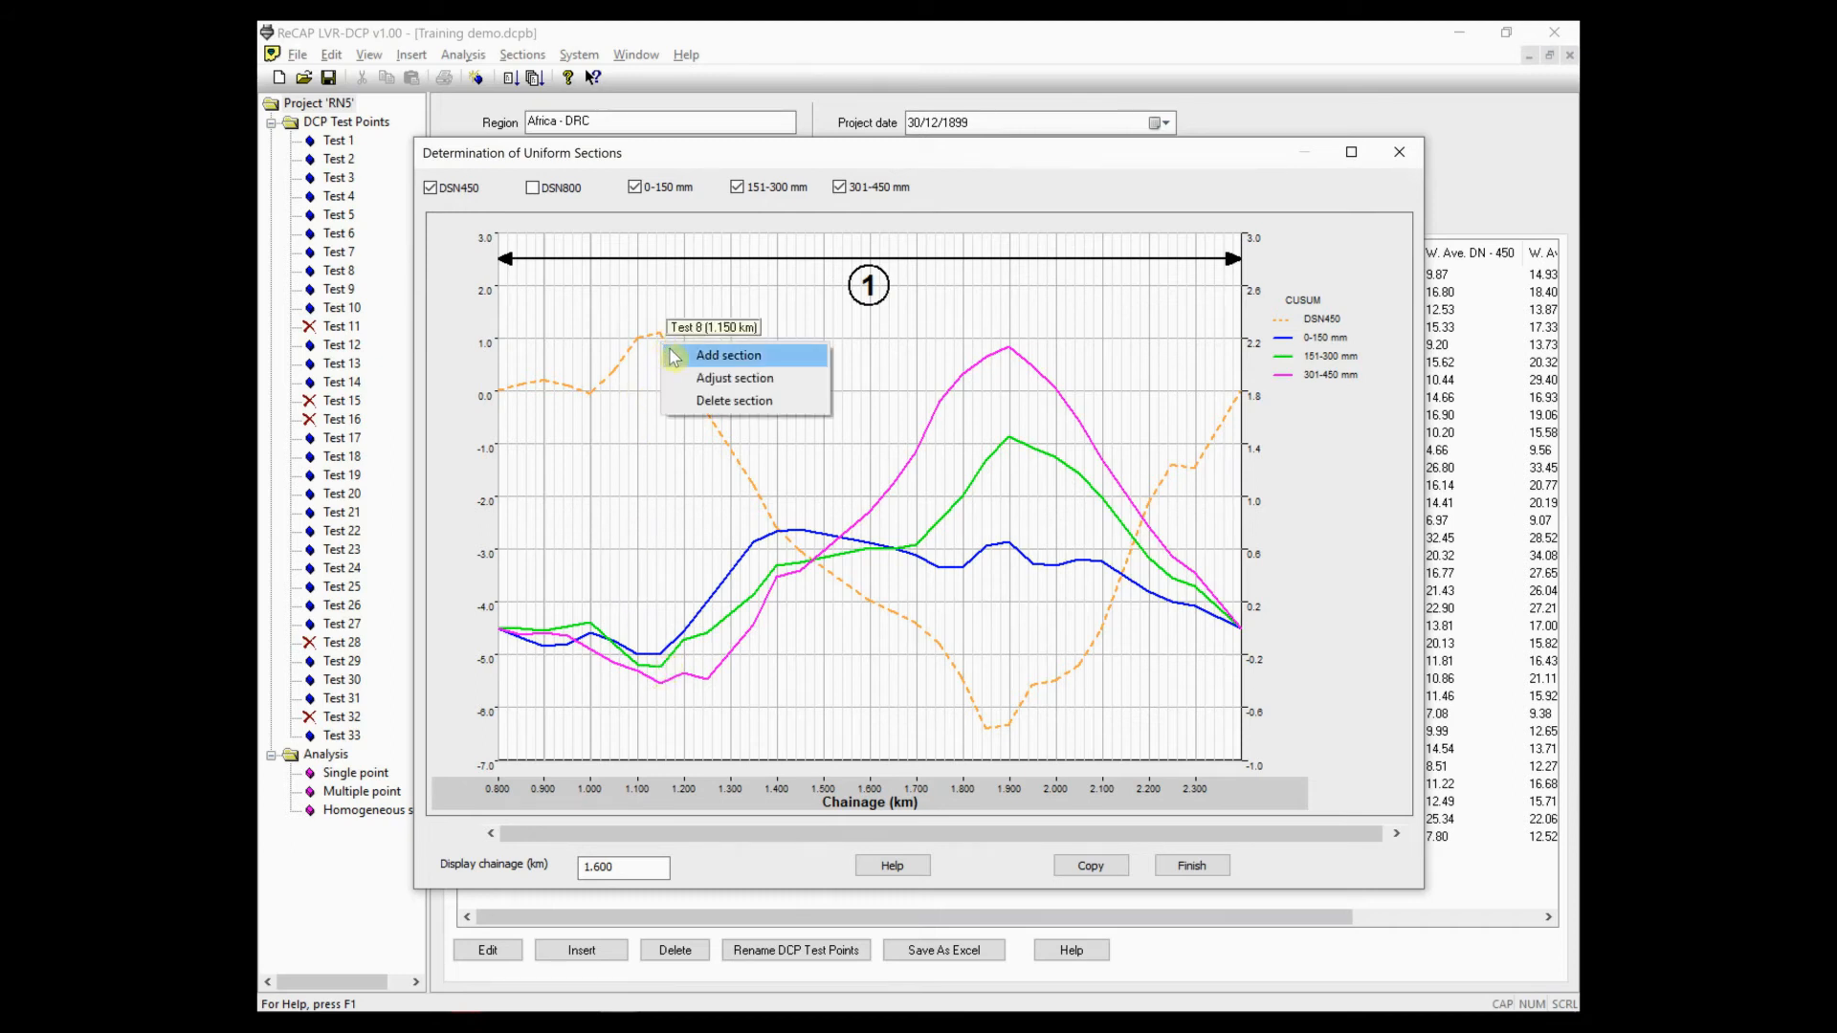
pyautogui.click(696, 357)
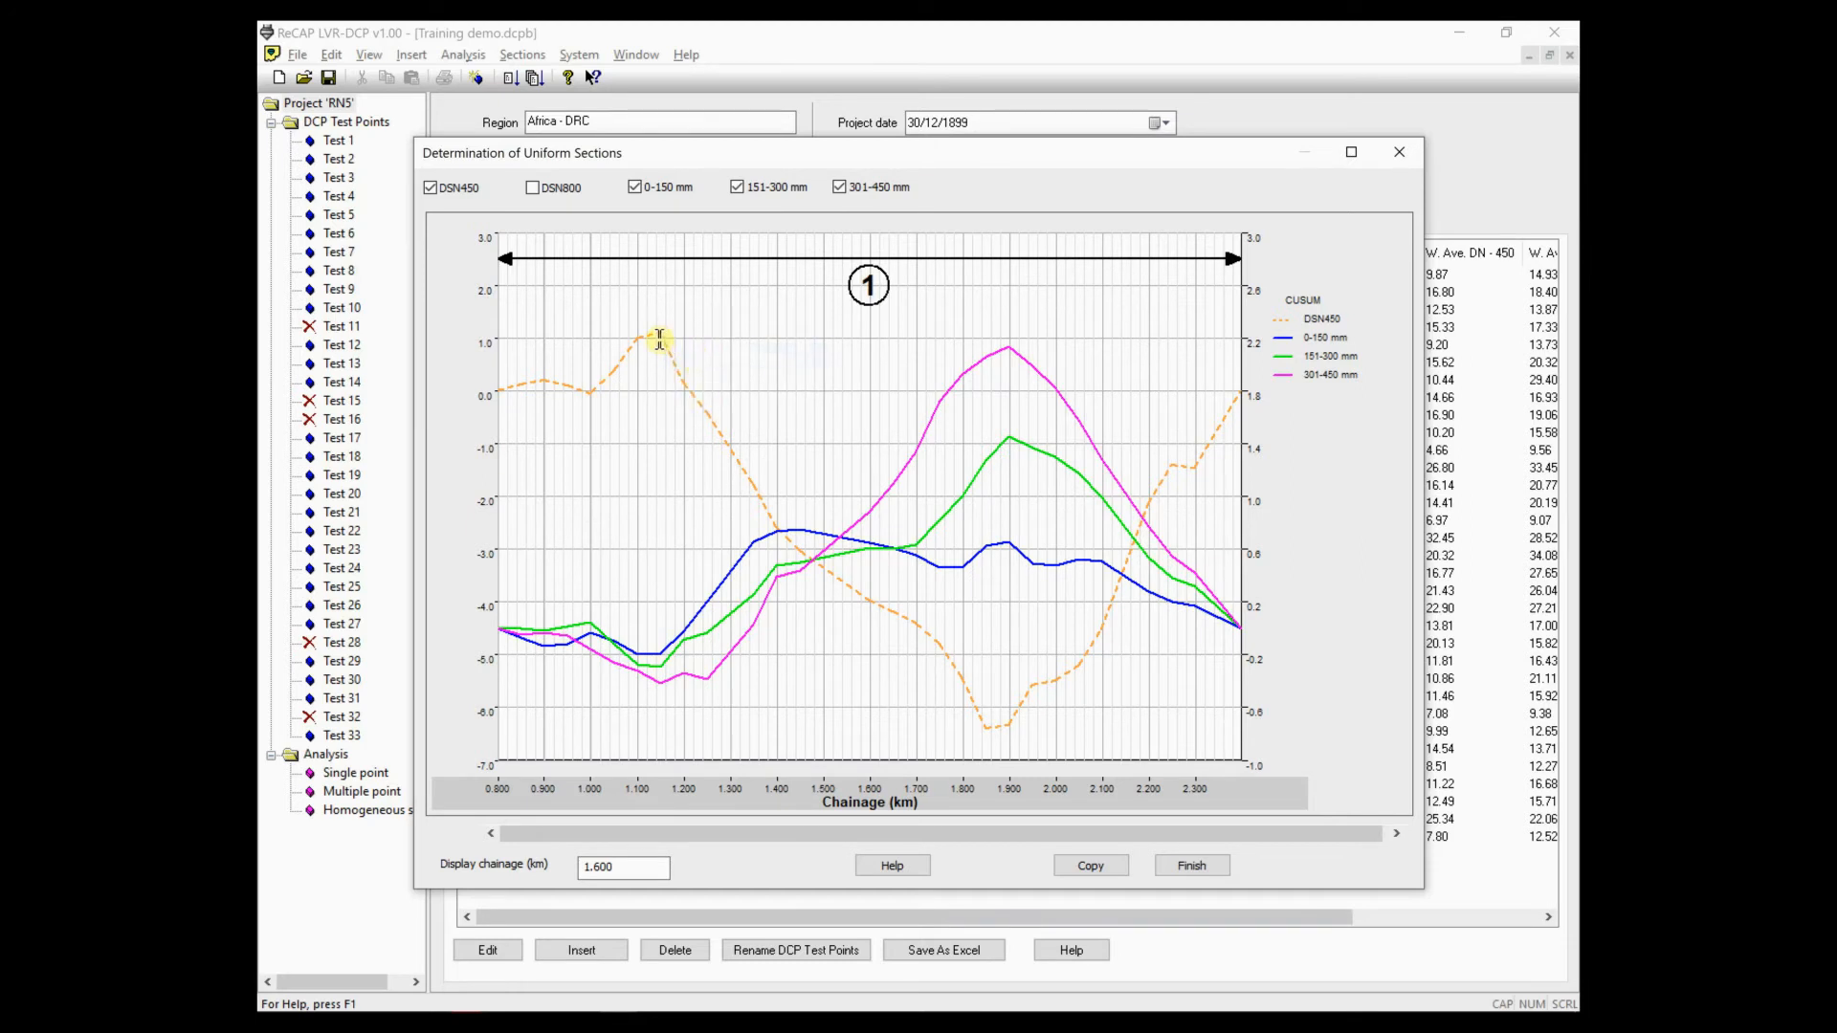
pyautogui.click(659, 339)
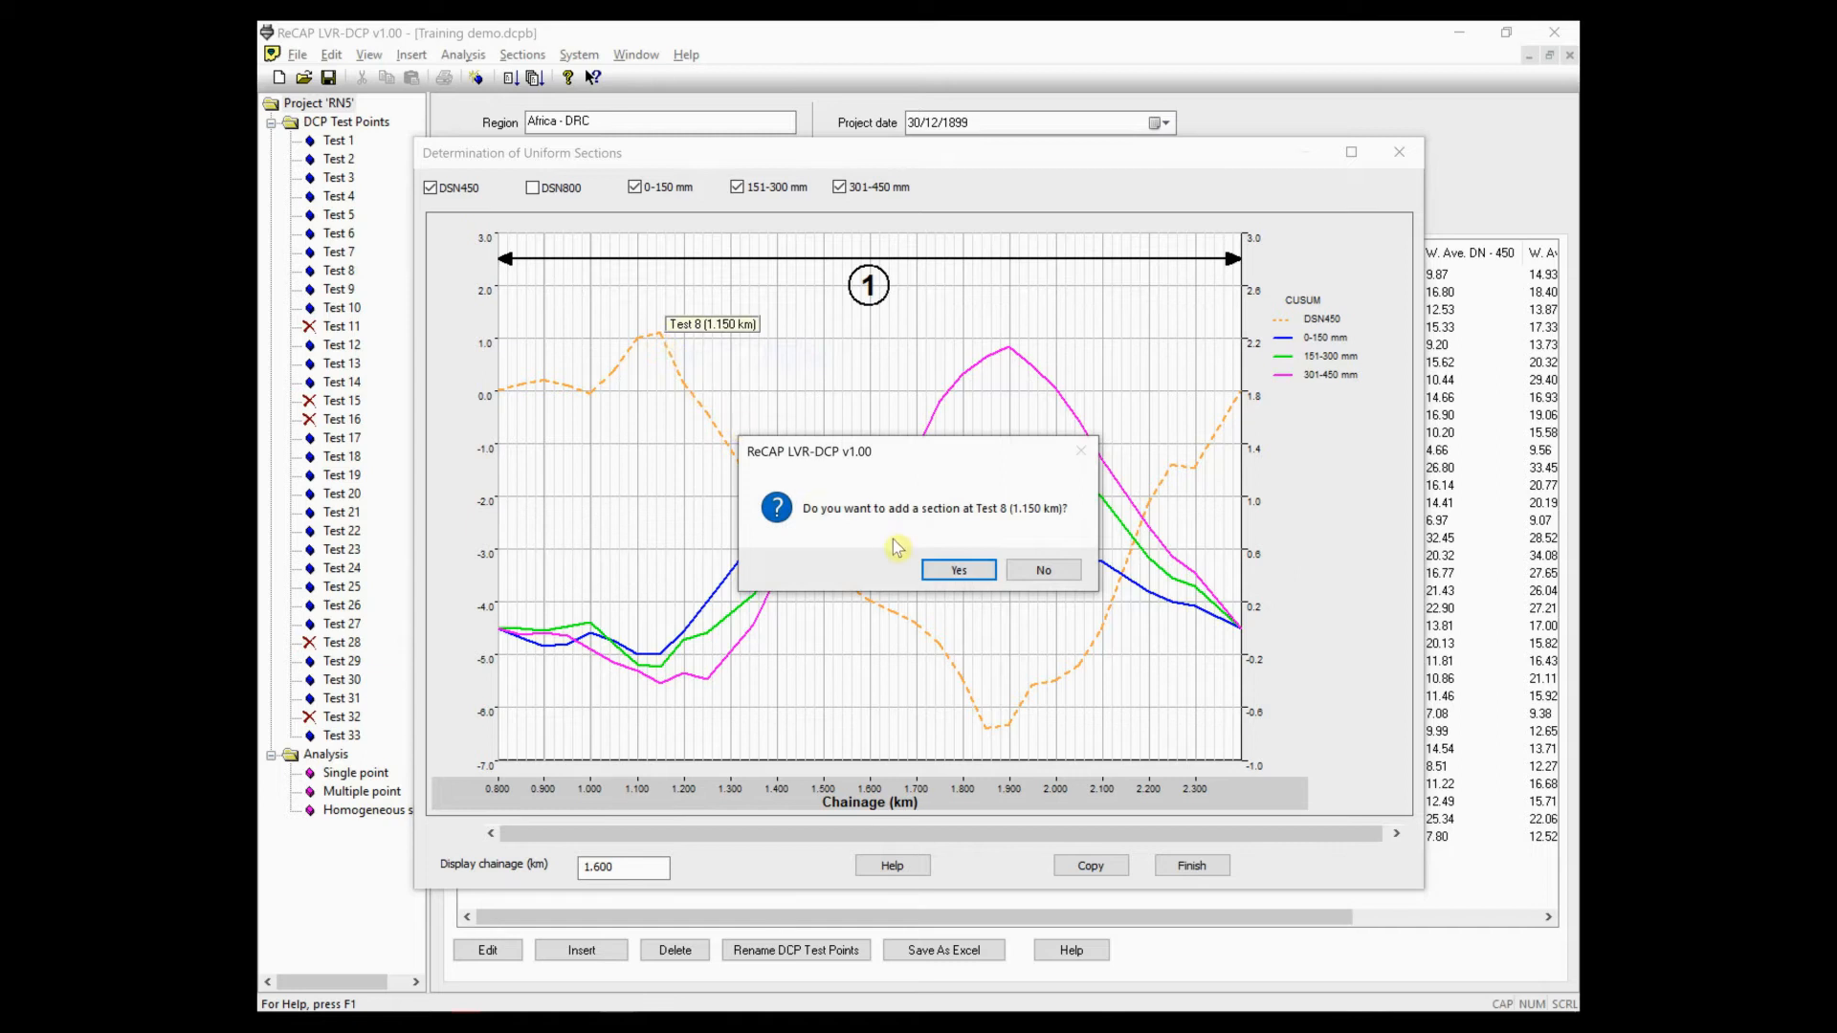
pyautogui.click(959, 573)
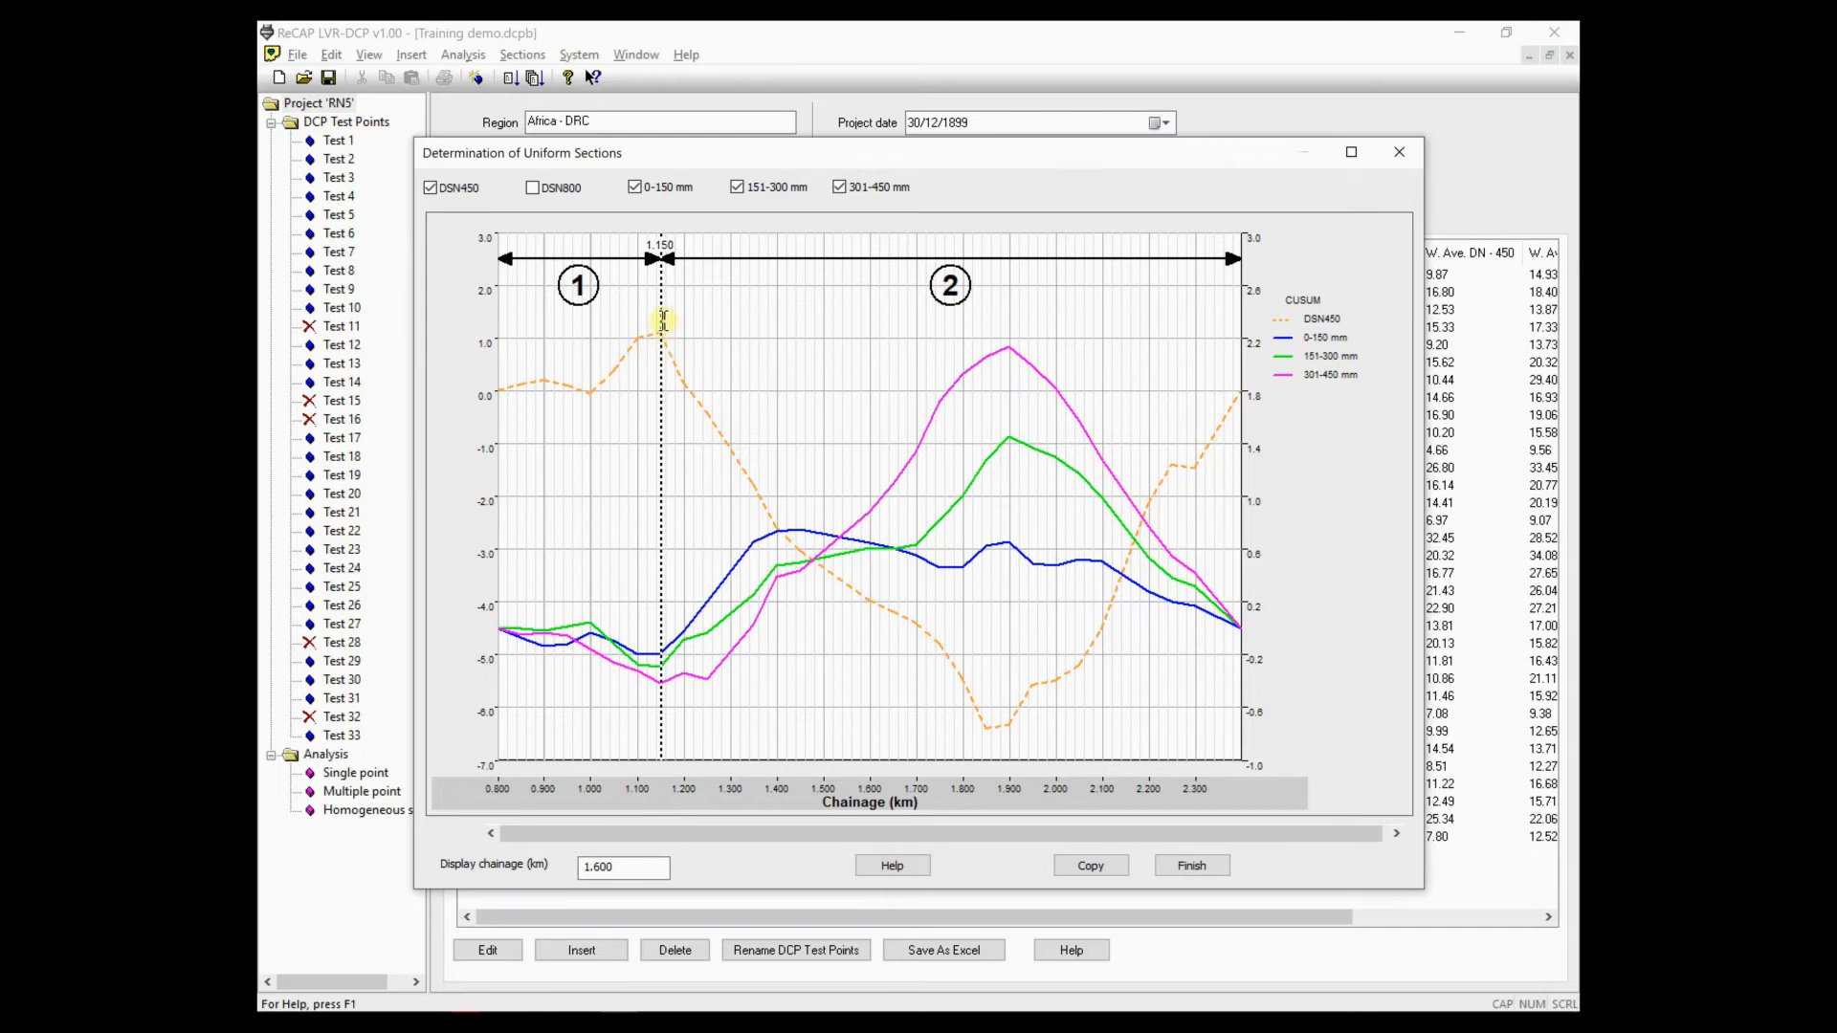
# - Add another uniform section at Test 23 (1.900 km)
pyautogui.moveTo(661, 319)
pyautogui.rightClick(1010, 376)
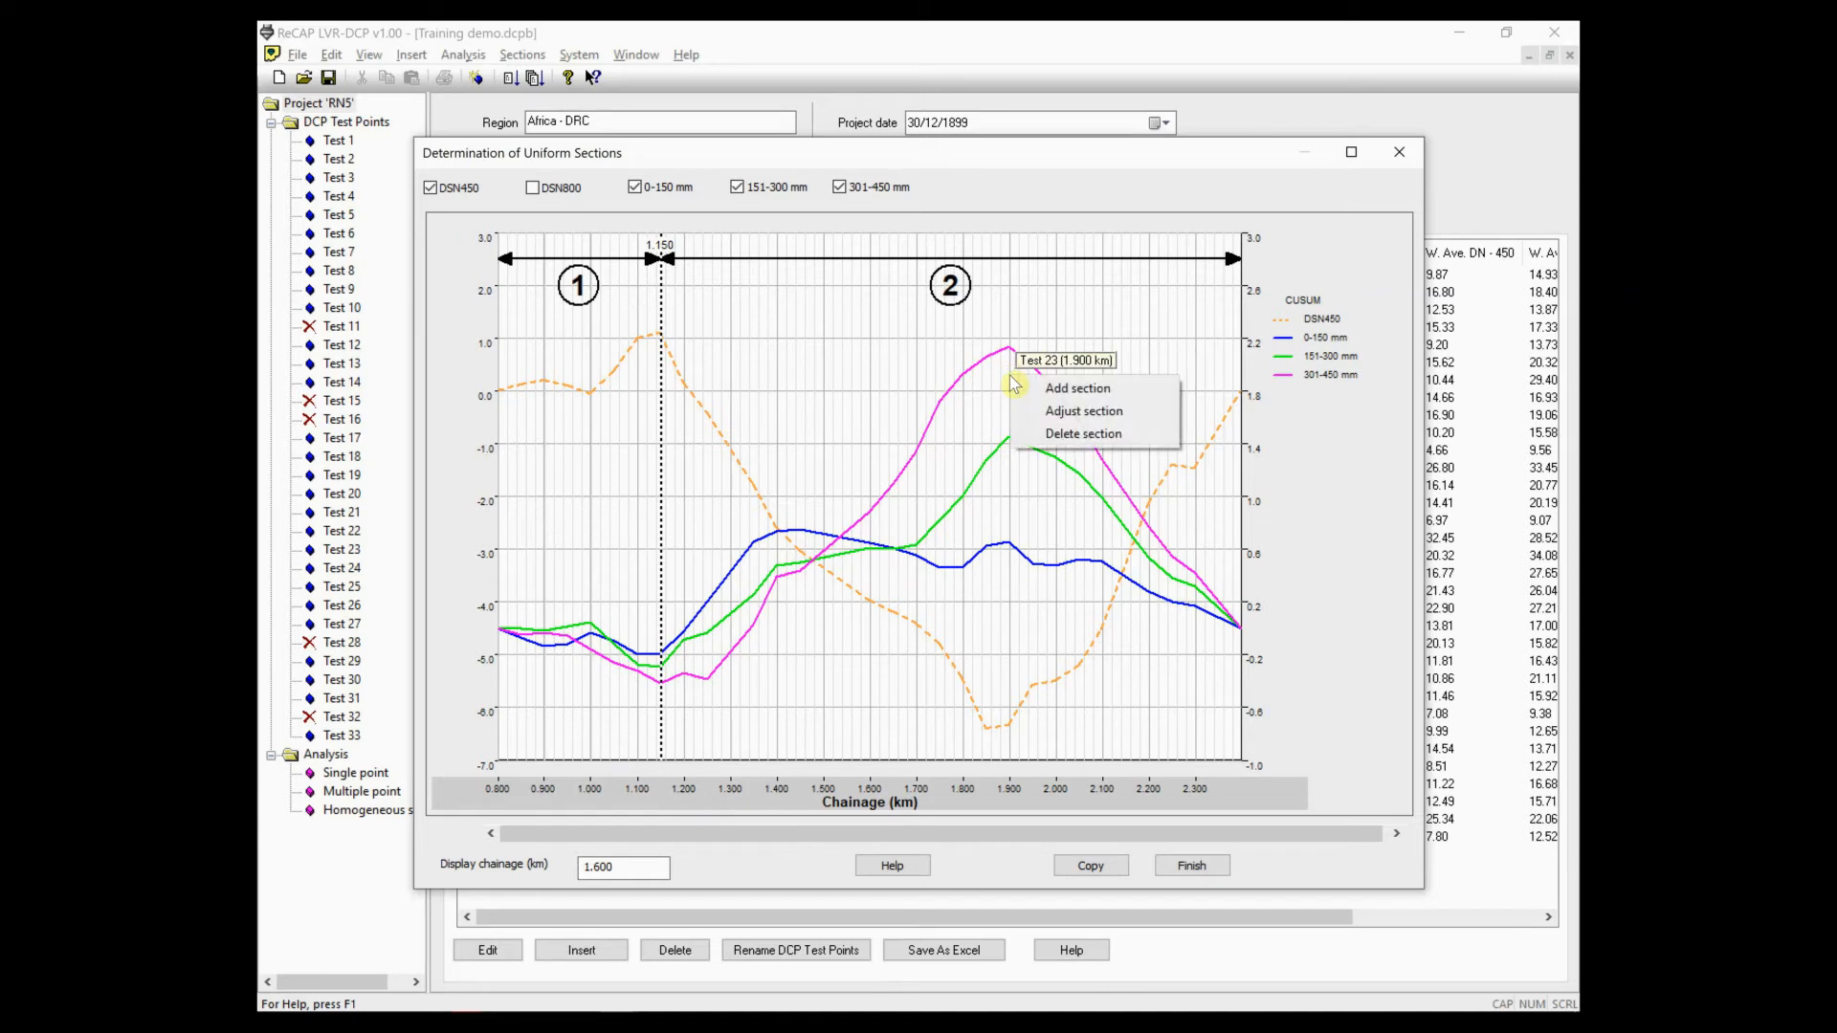
pyautogui.click(1035, 389)
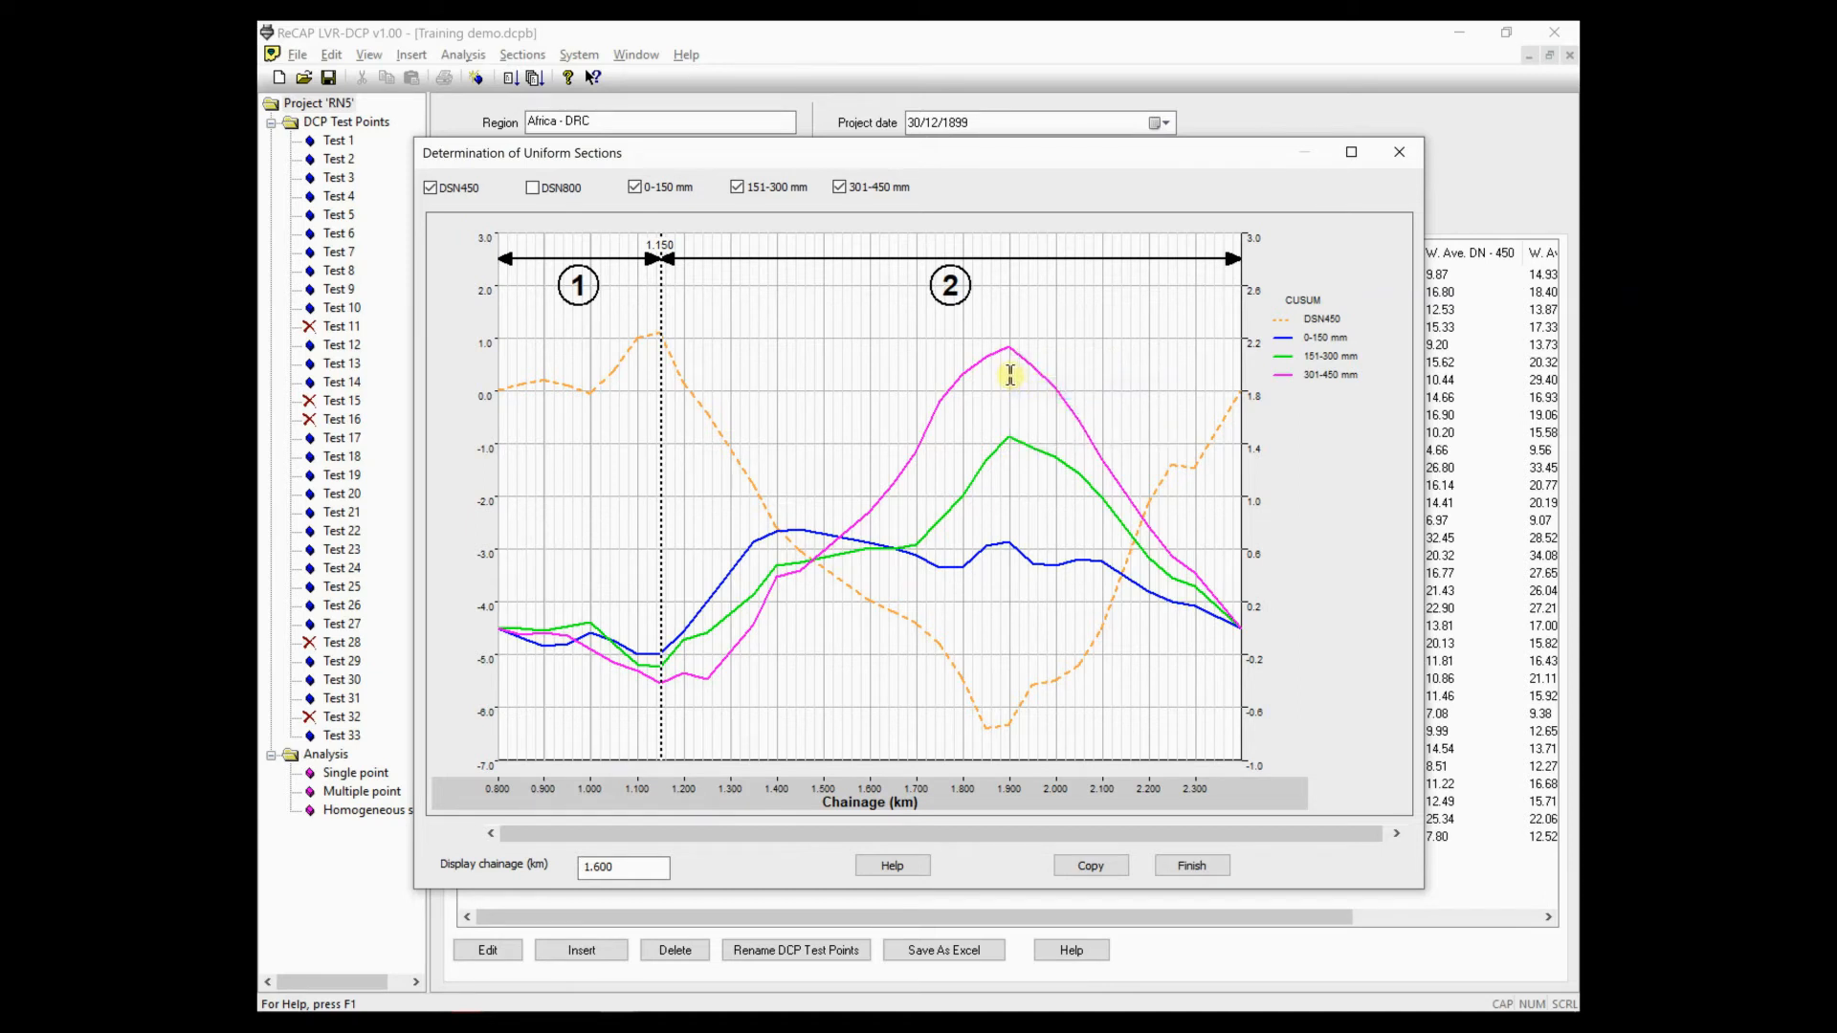
pyautogui.click(952, 570)
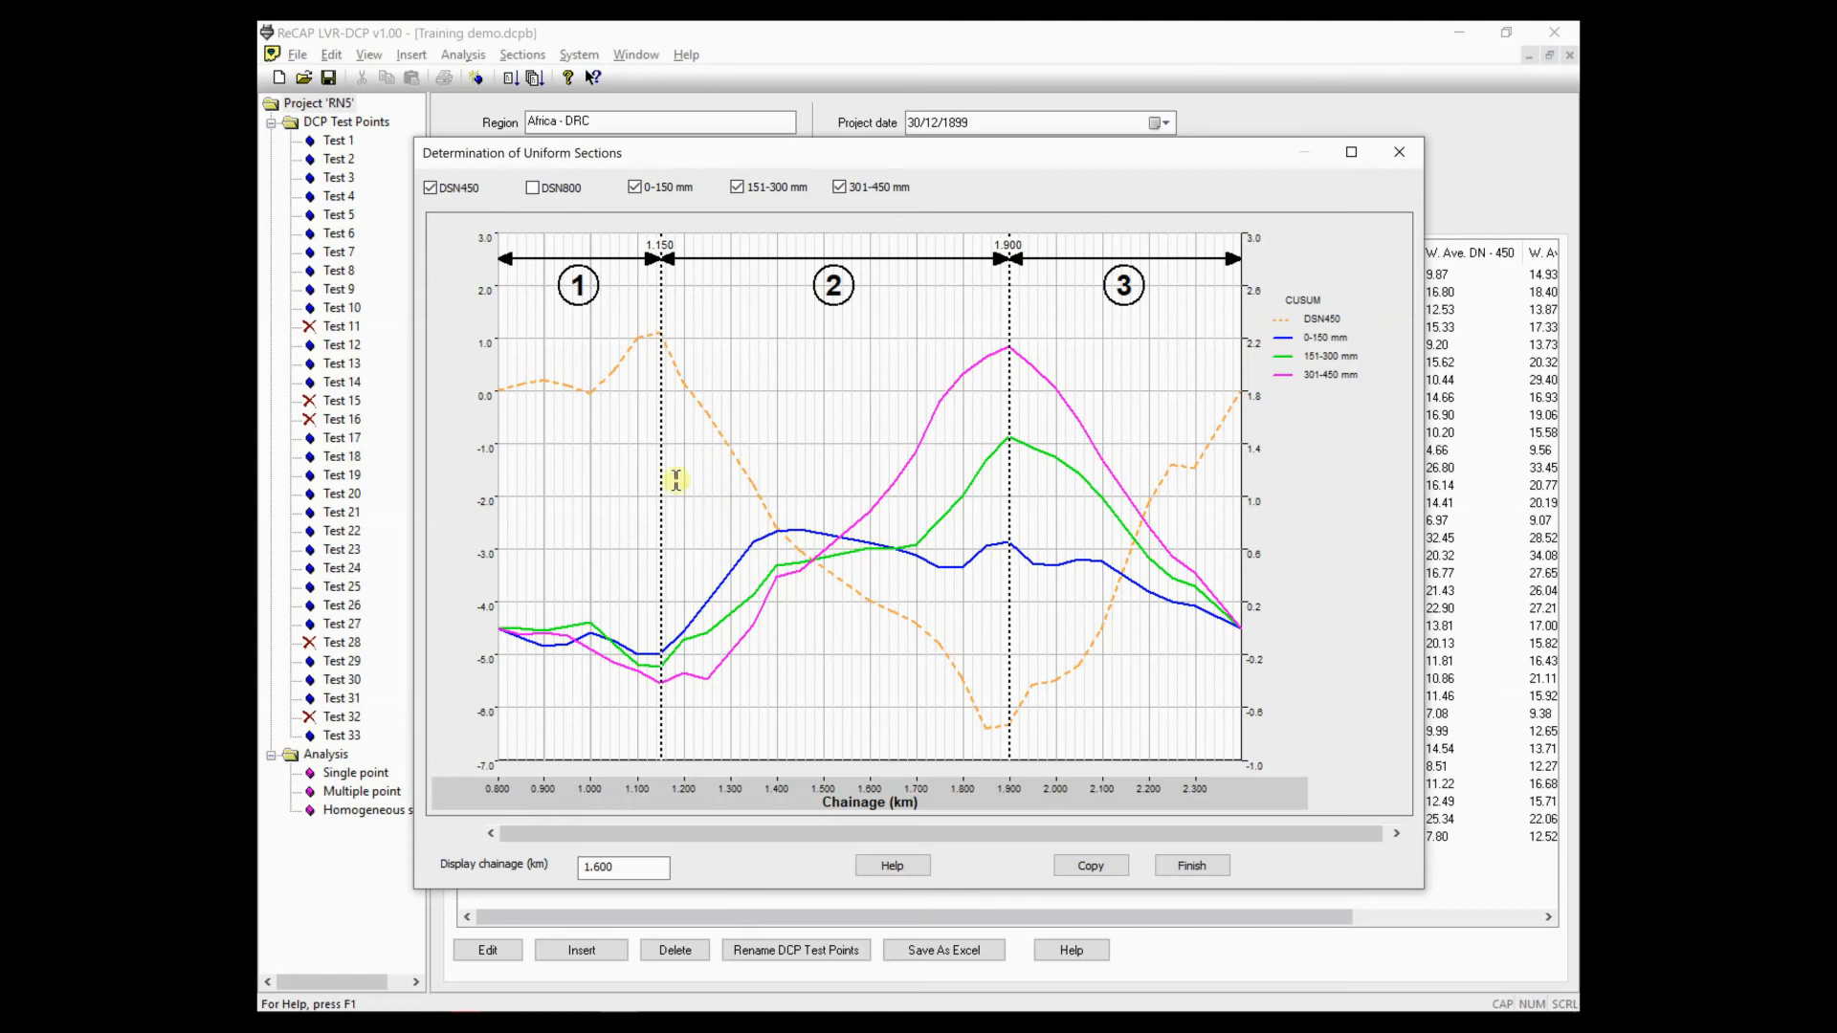
# - Adjust the boundary between sections 1 and 2 to chainage 1.200 km
pyautogui.rightClick(662, 451)
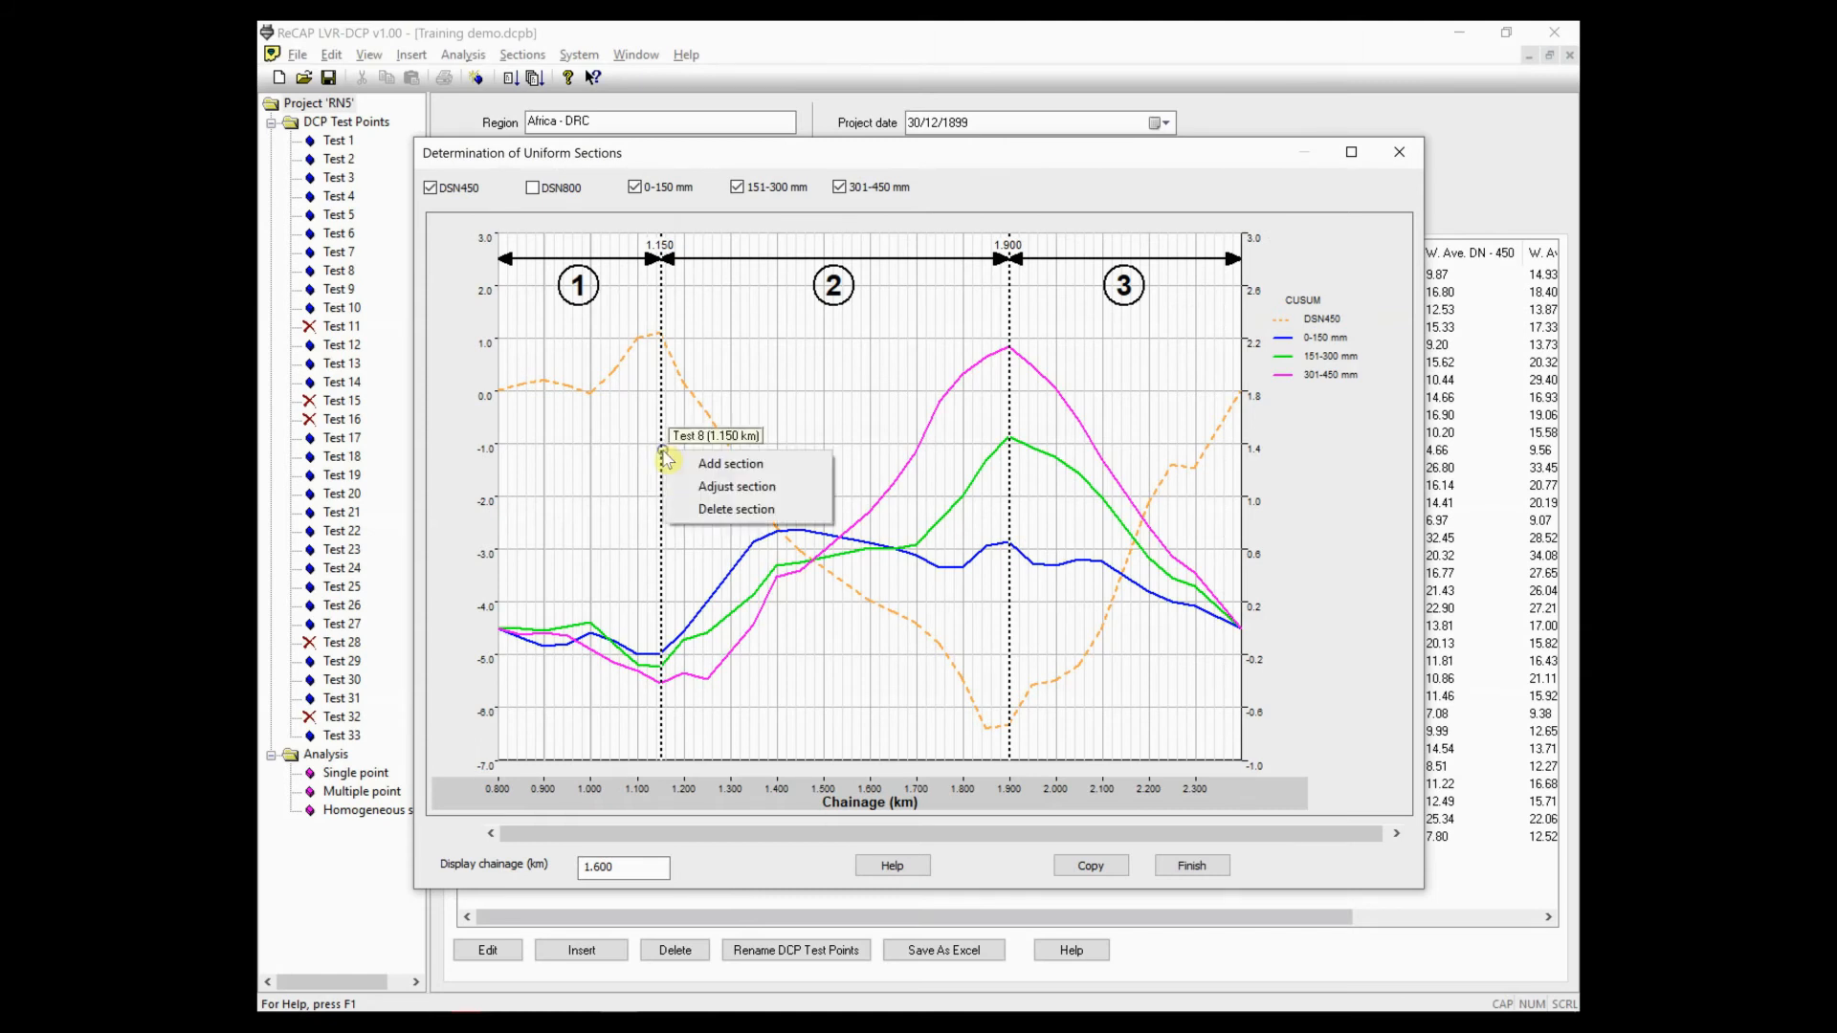
pyautogui.click(697, 486)
pyautogui.moveTo(662, 440)
pyautogui.mouseDown()
pyautogui.moveTo(719, 443)
pyautogui.moveTo(692, 434)
pyautogui.mouseUp()
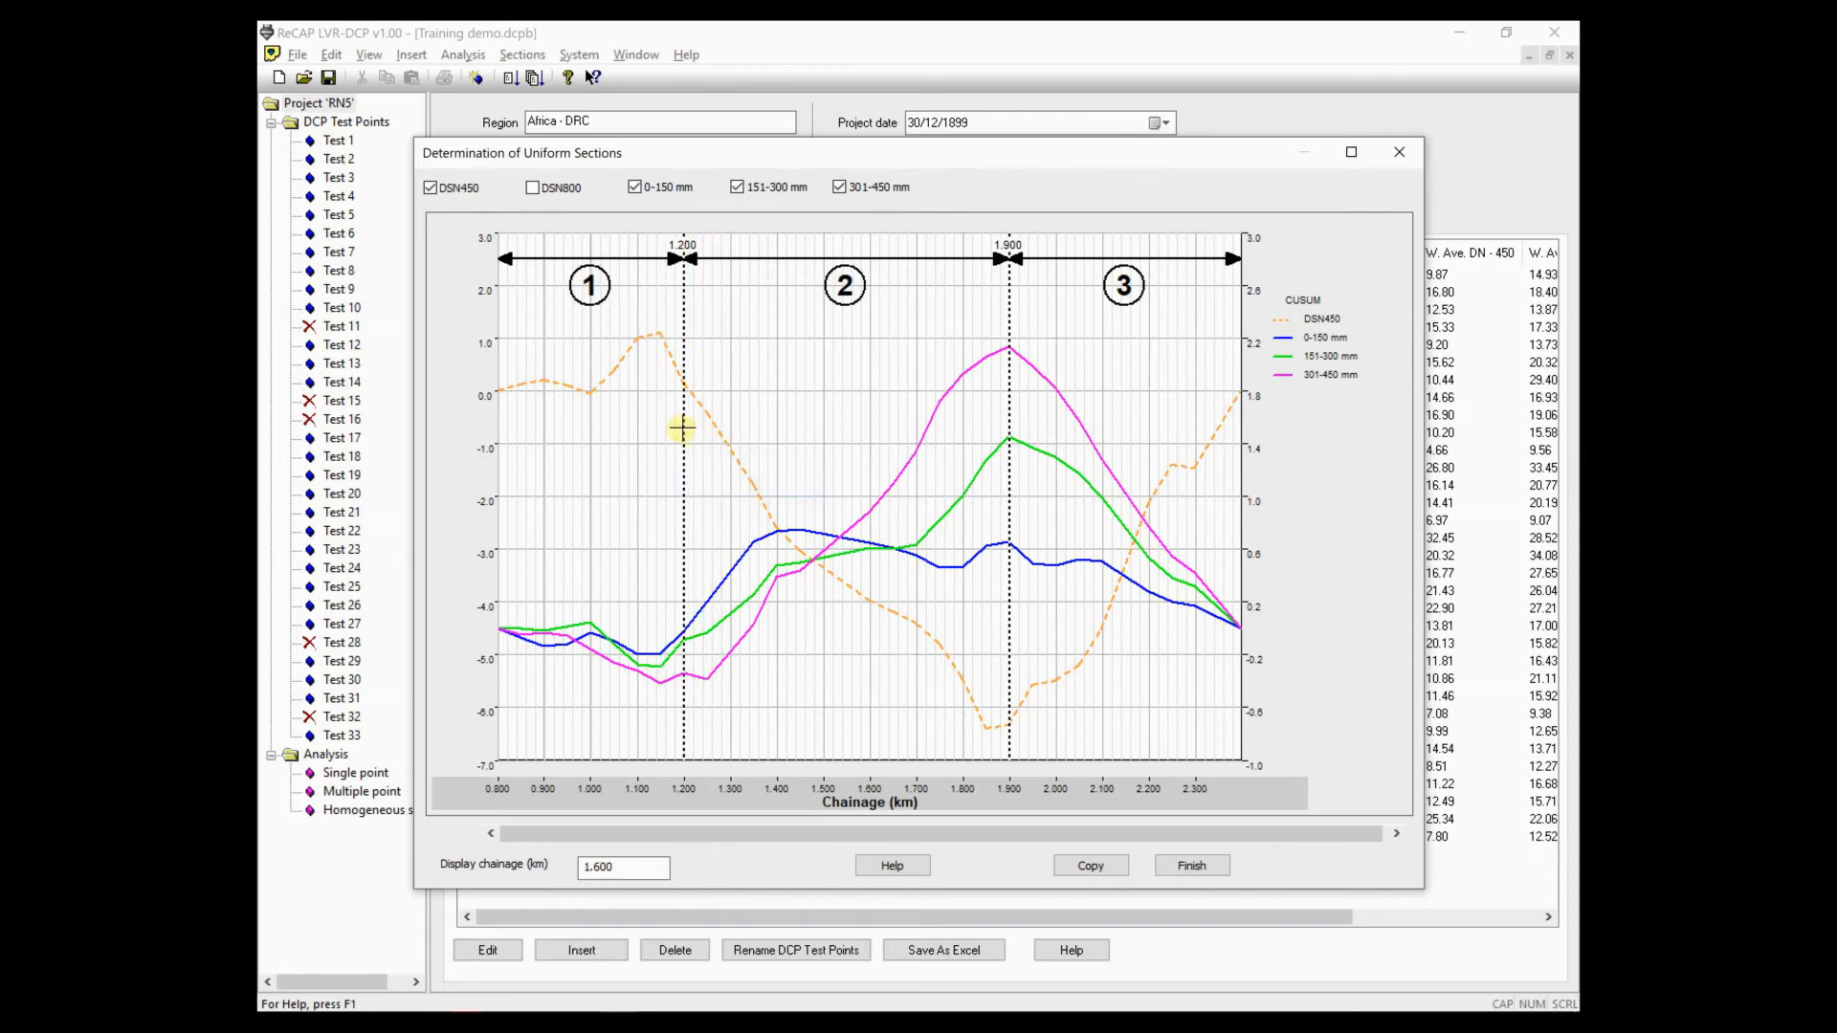
# - Delete the section boundary at 1.200 km
pyautogui.rightClick(683, 428)
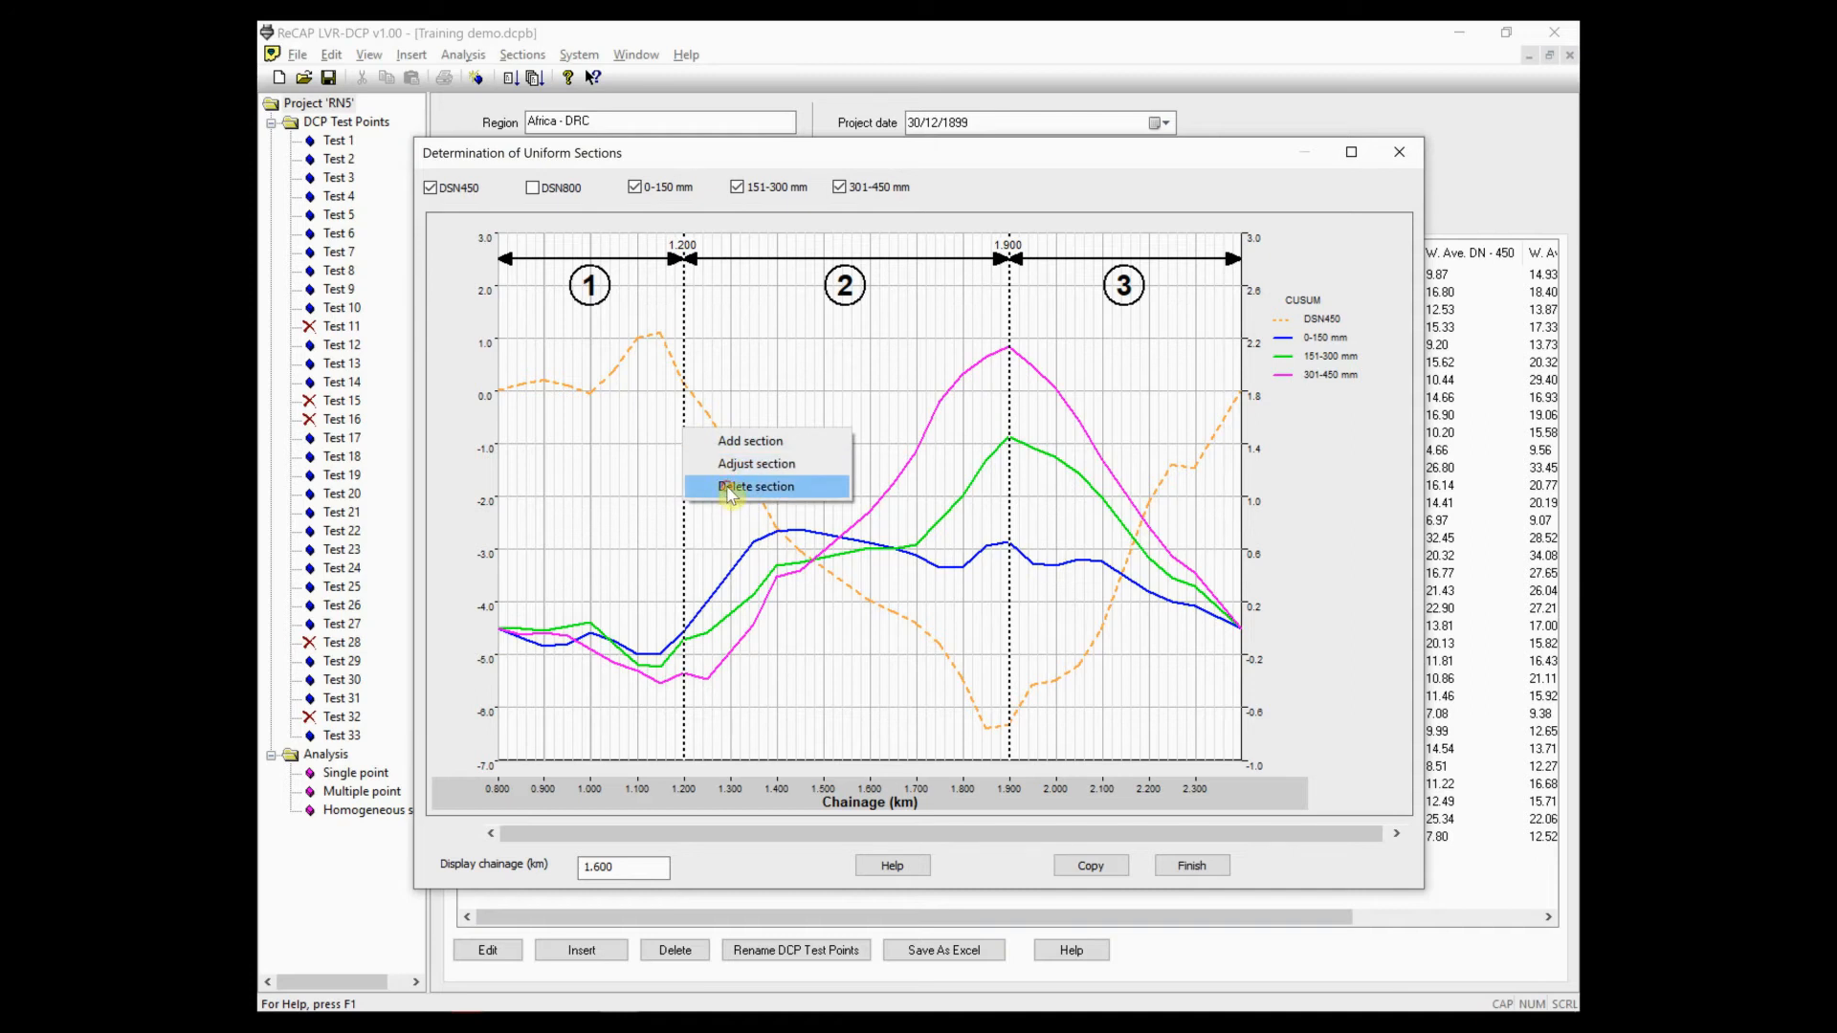
pyautogui.click(730, 490)
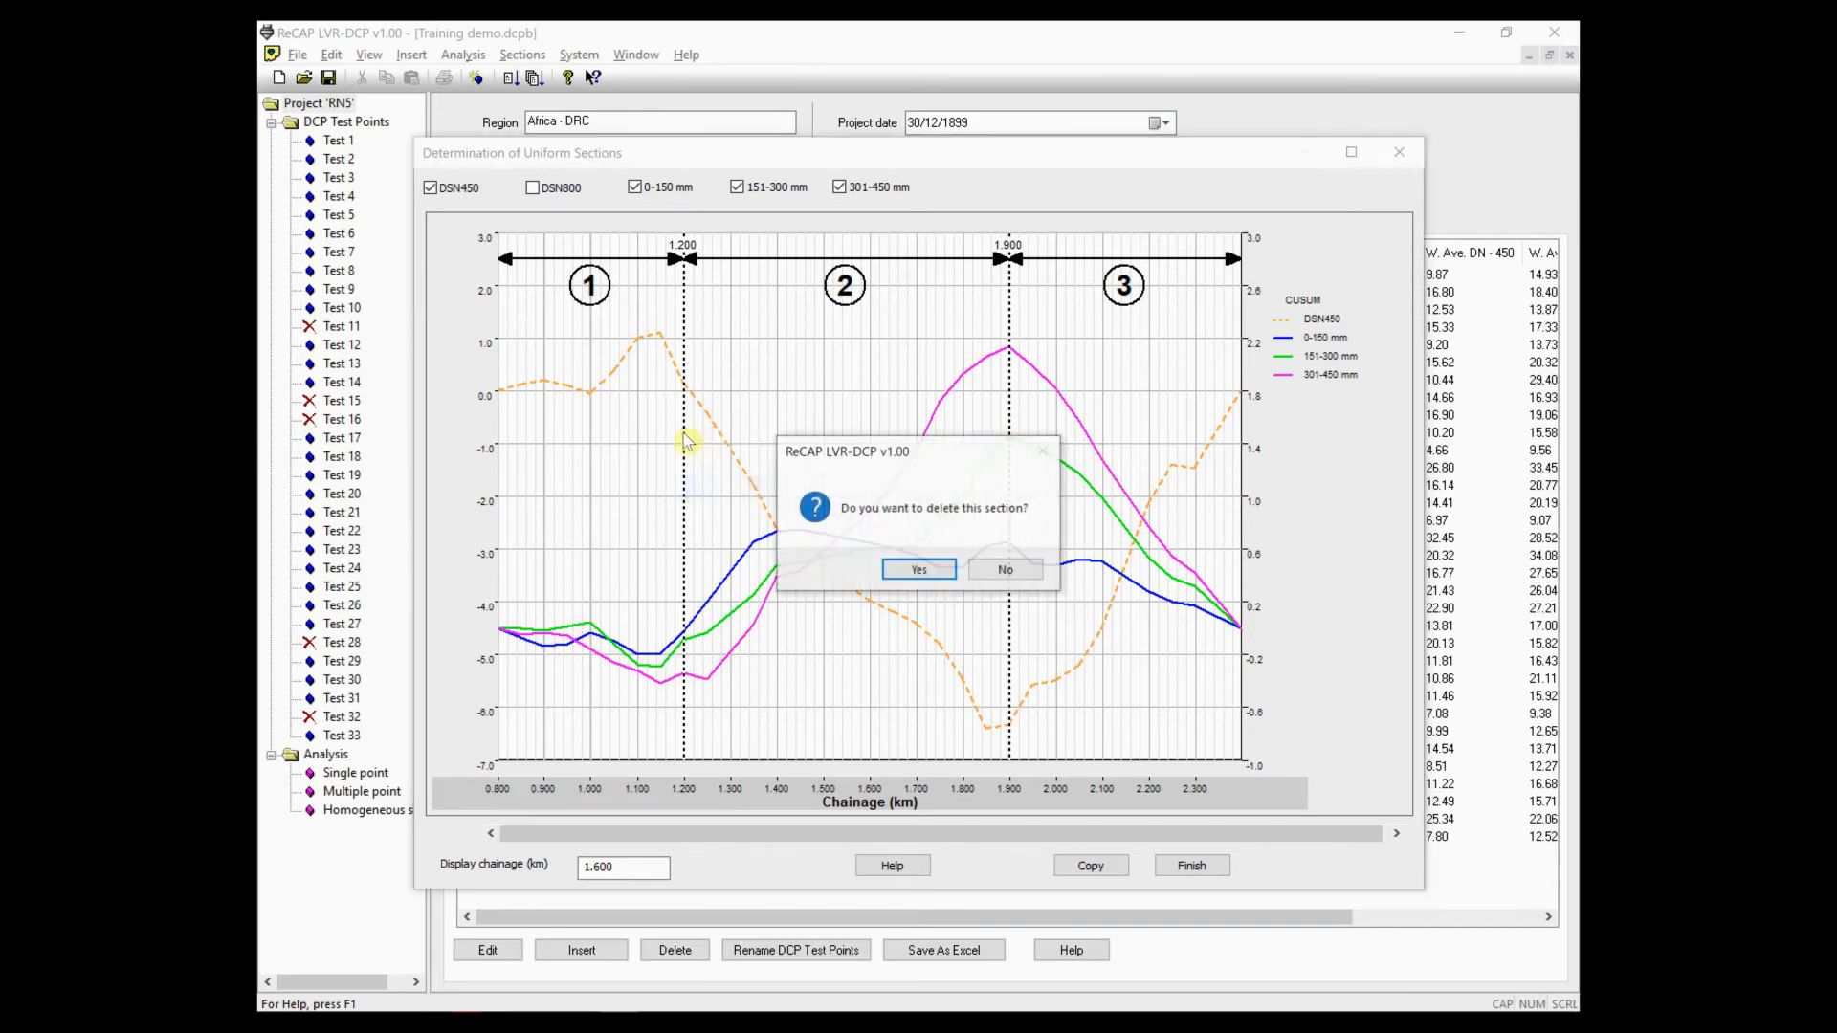
pyautogui.click(909, 571)
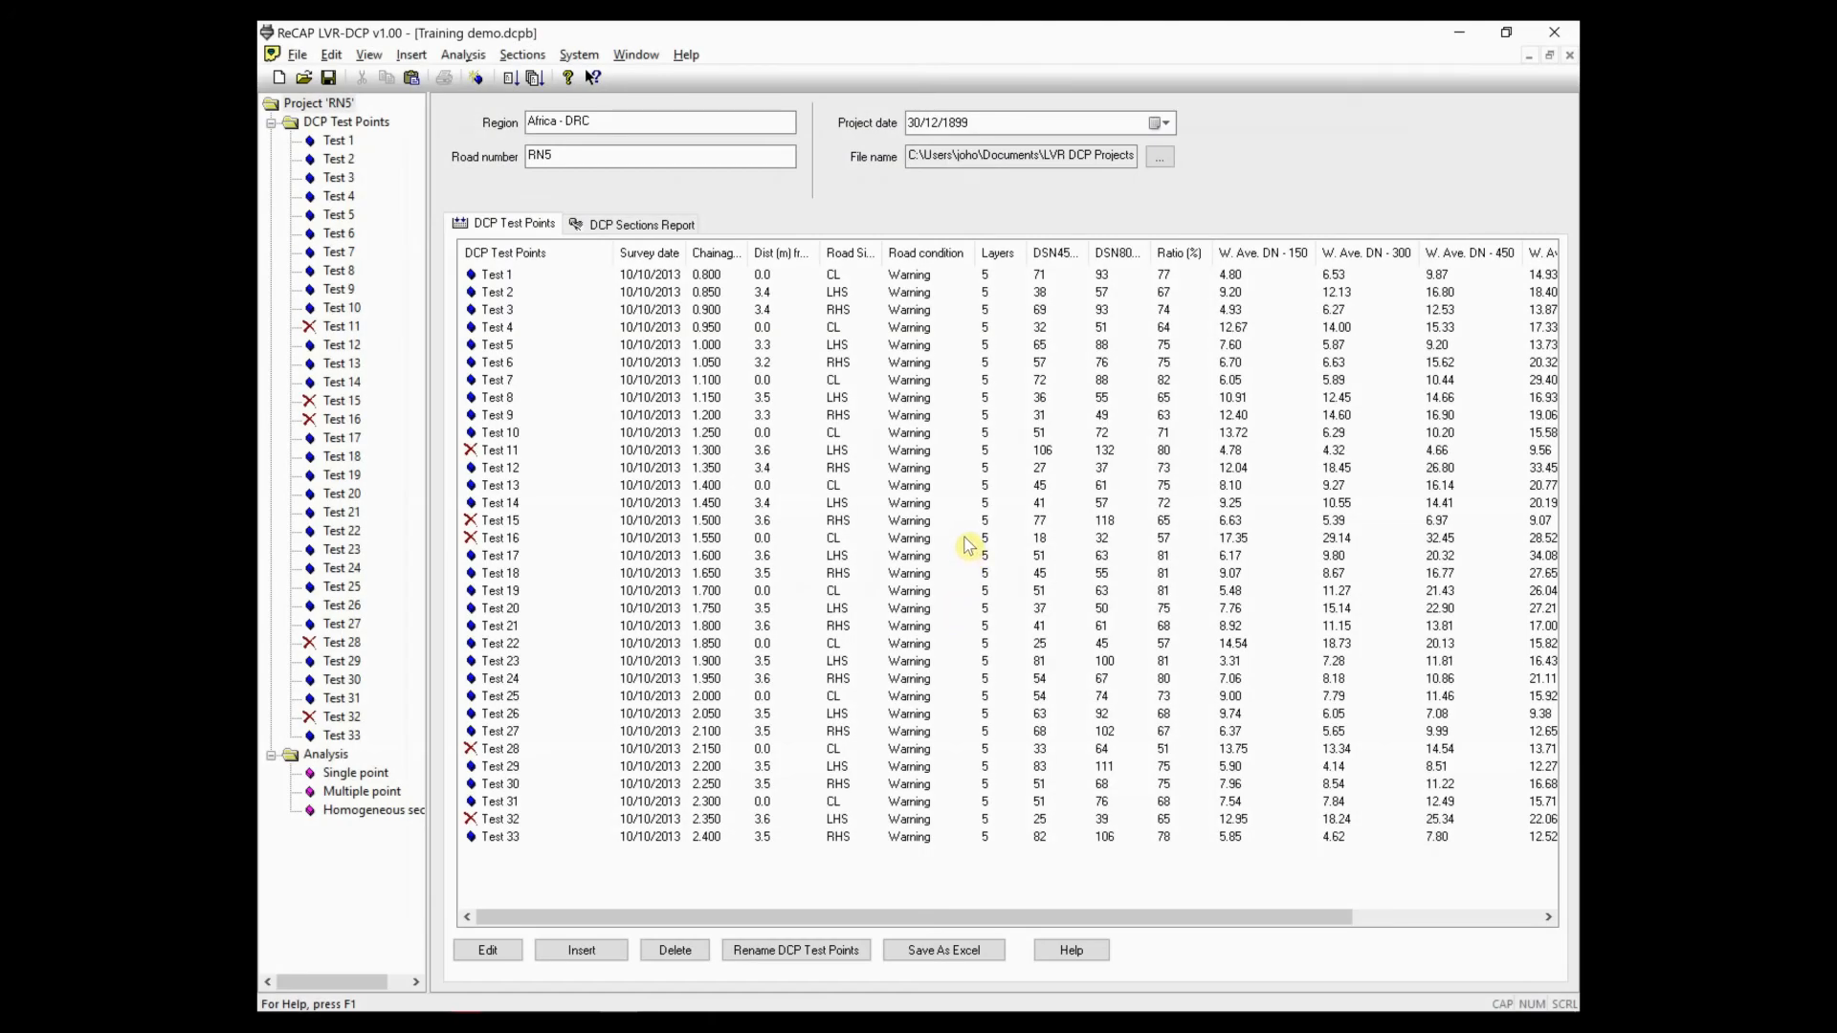
# - Open the DCP Sections Report and set section 1's corrected DN values to 5.9 for 0-150 mm and 7.1 for 150-300 mm
pyautogui.click(964, 538)
pyautogui.click(520, 55)
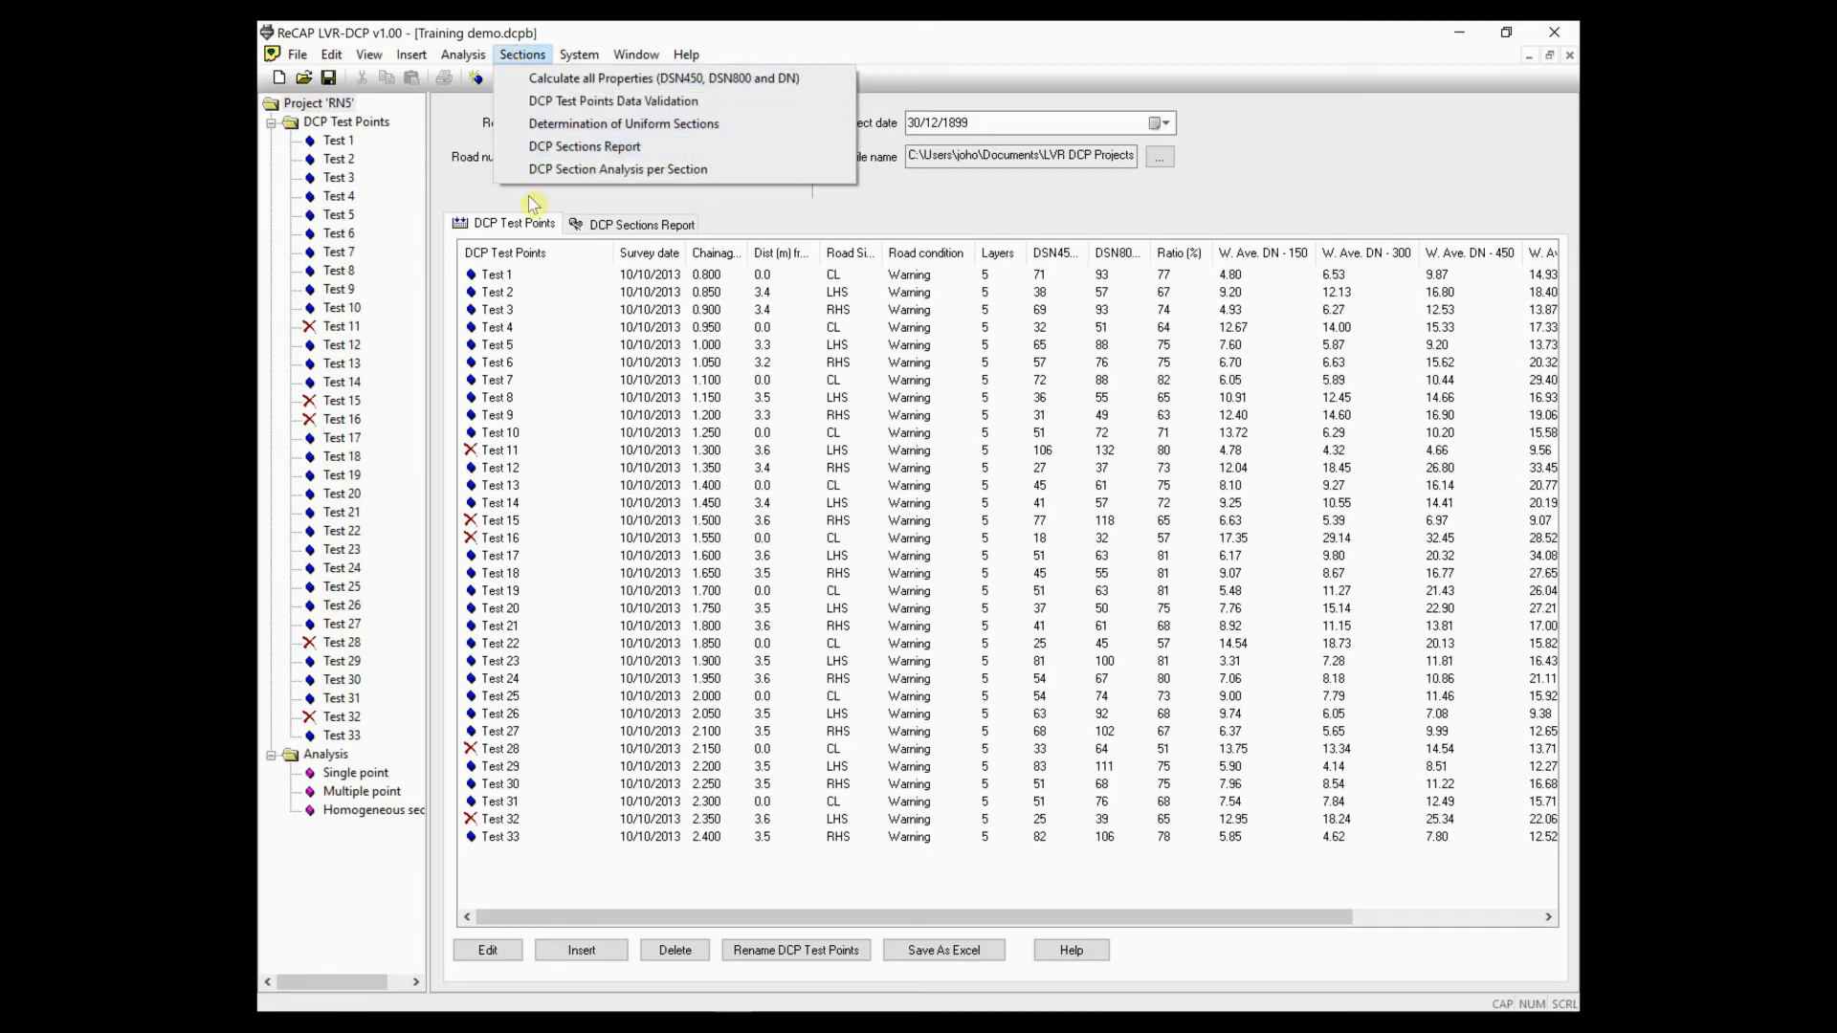
pyautogui.click(624, 228)
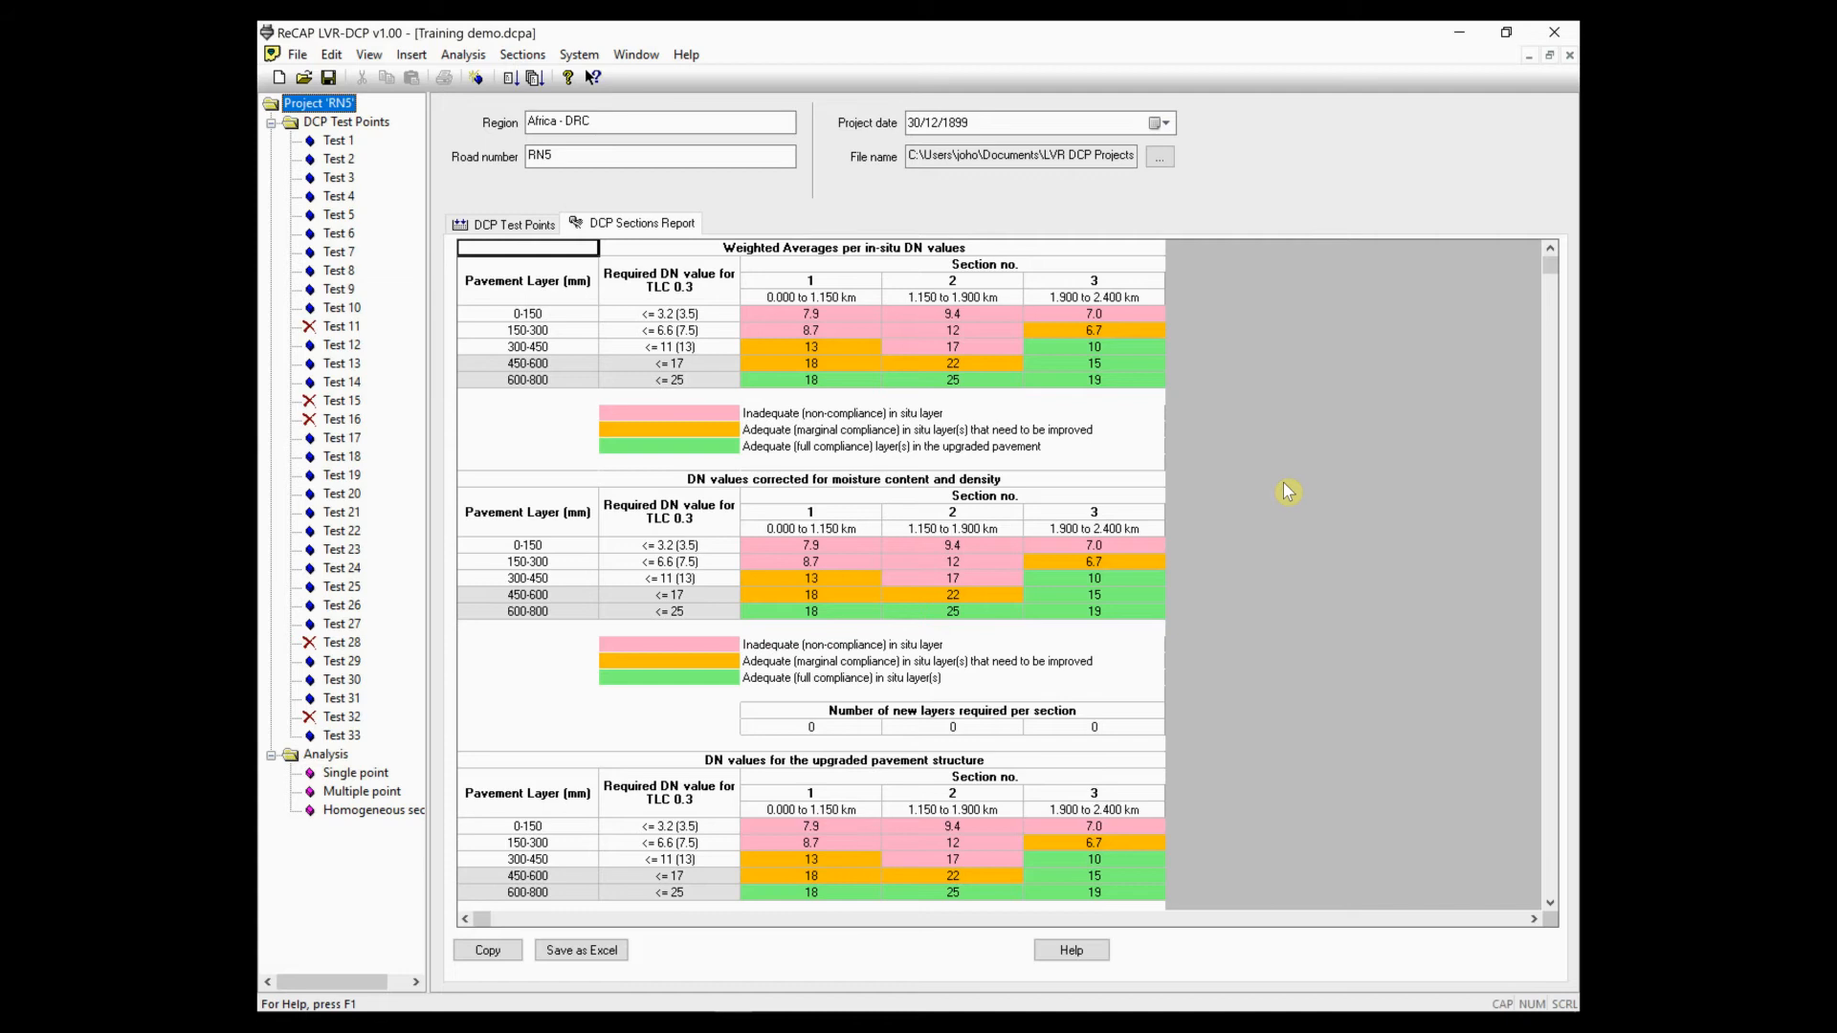
pyautogui.click(723, 554)
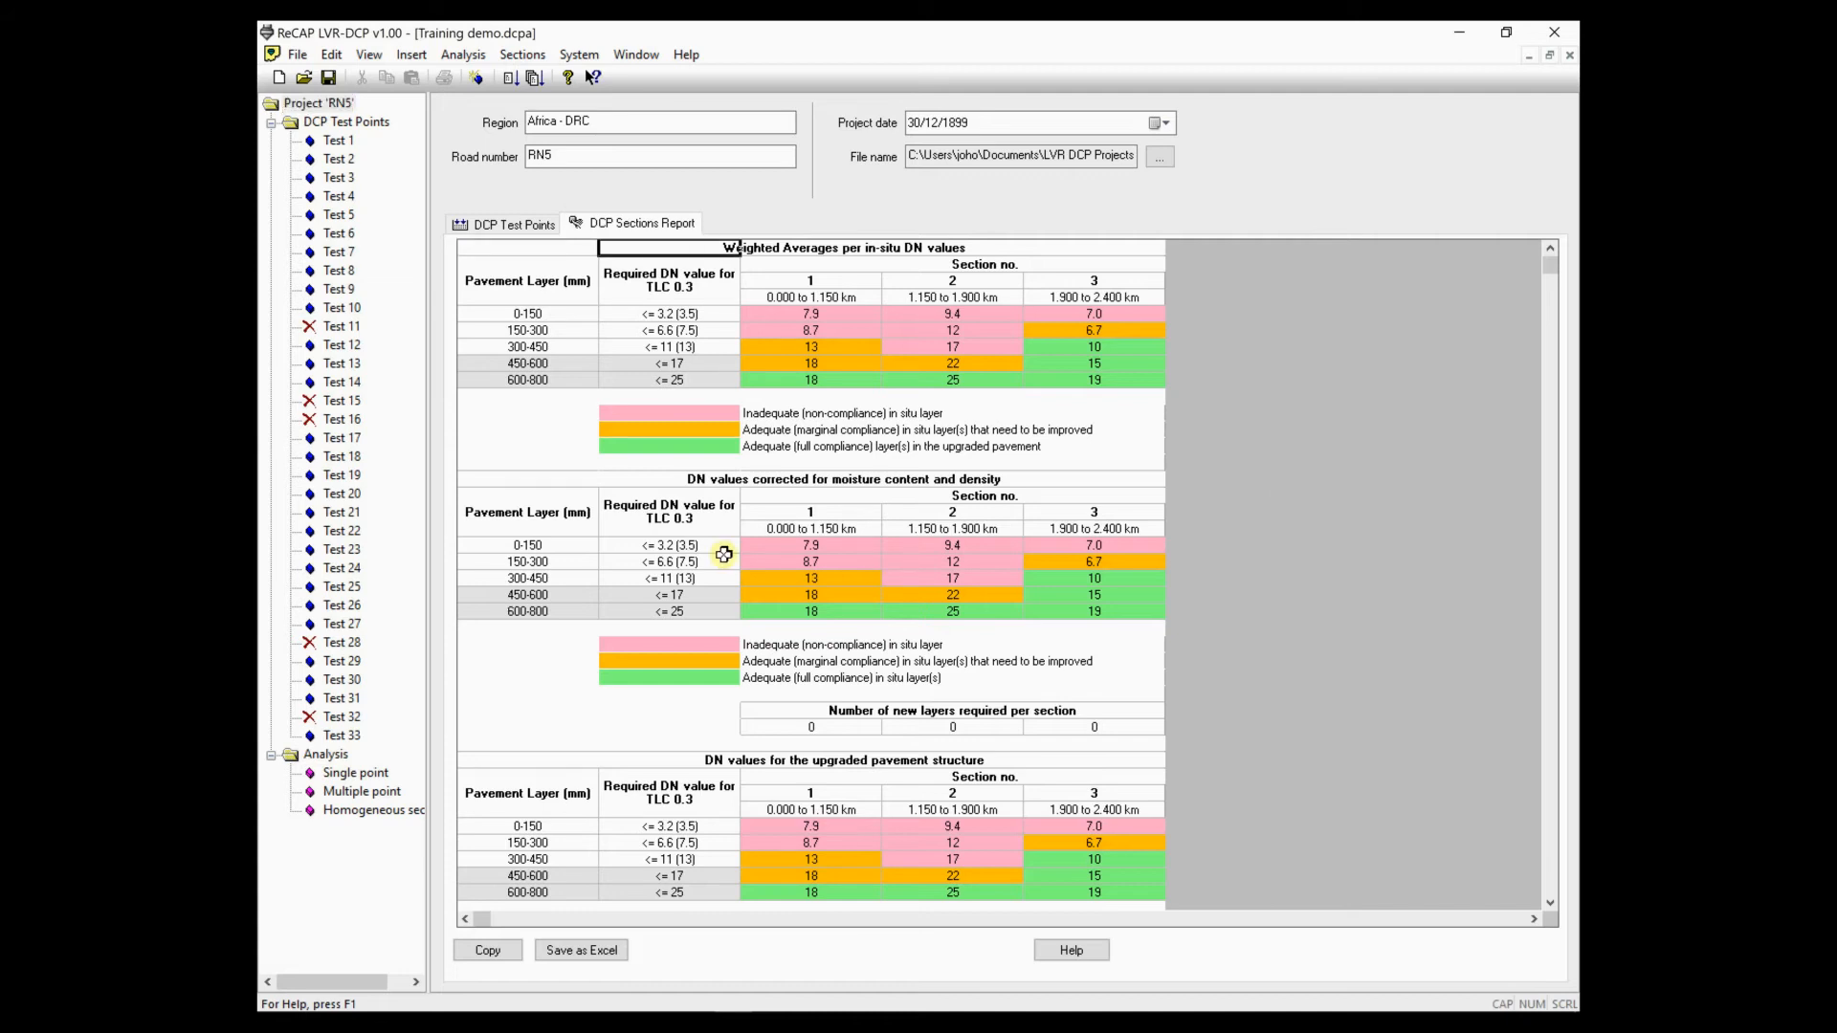
pyautogui.click(787, 544)
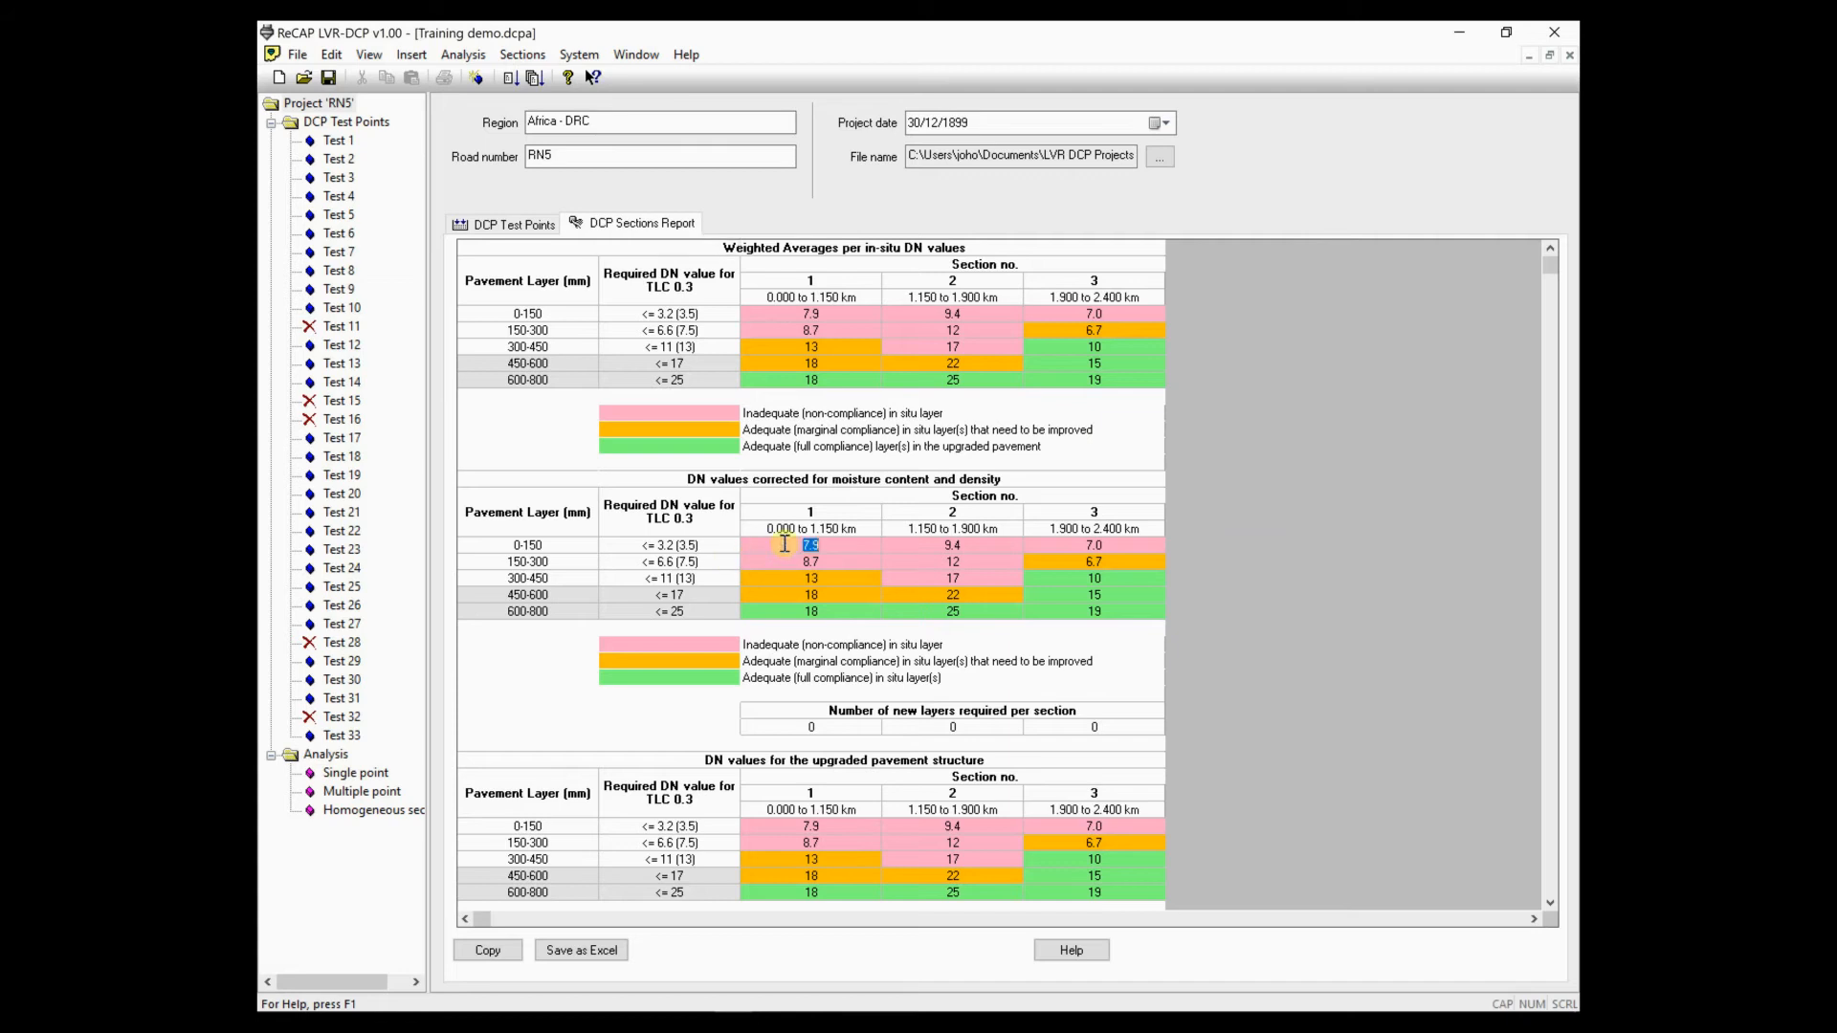
pyautogui.write('5.9')
pyautogui.click(771, 562)
pyautogui.write('7.1')
# - Set section 2's corrected DN values to 9.0 for the 0-150 mm layer and 11 for the 150-300 mm layer
pyautogui.click(926, 545)
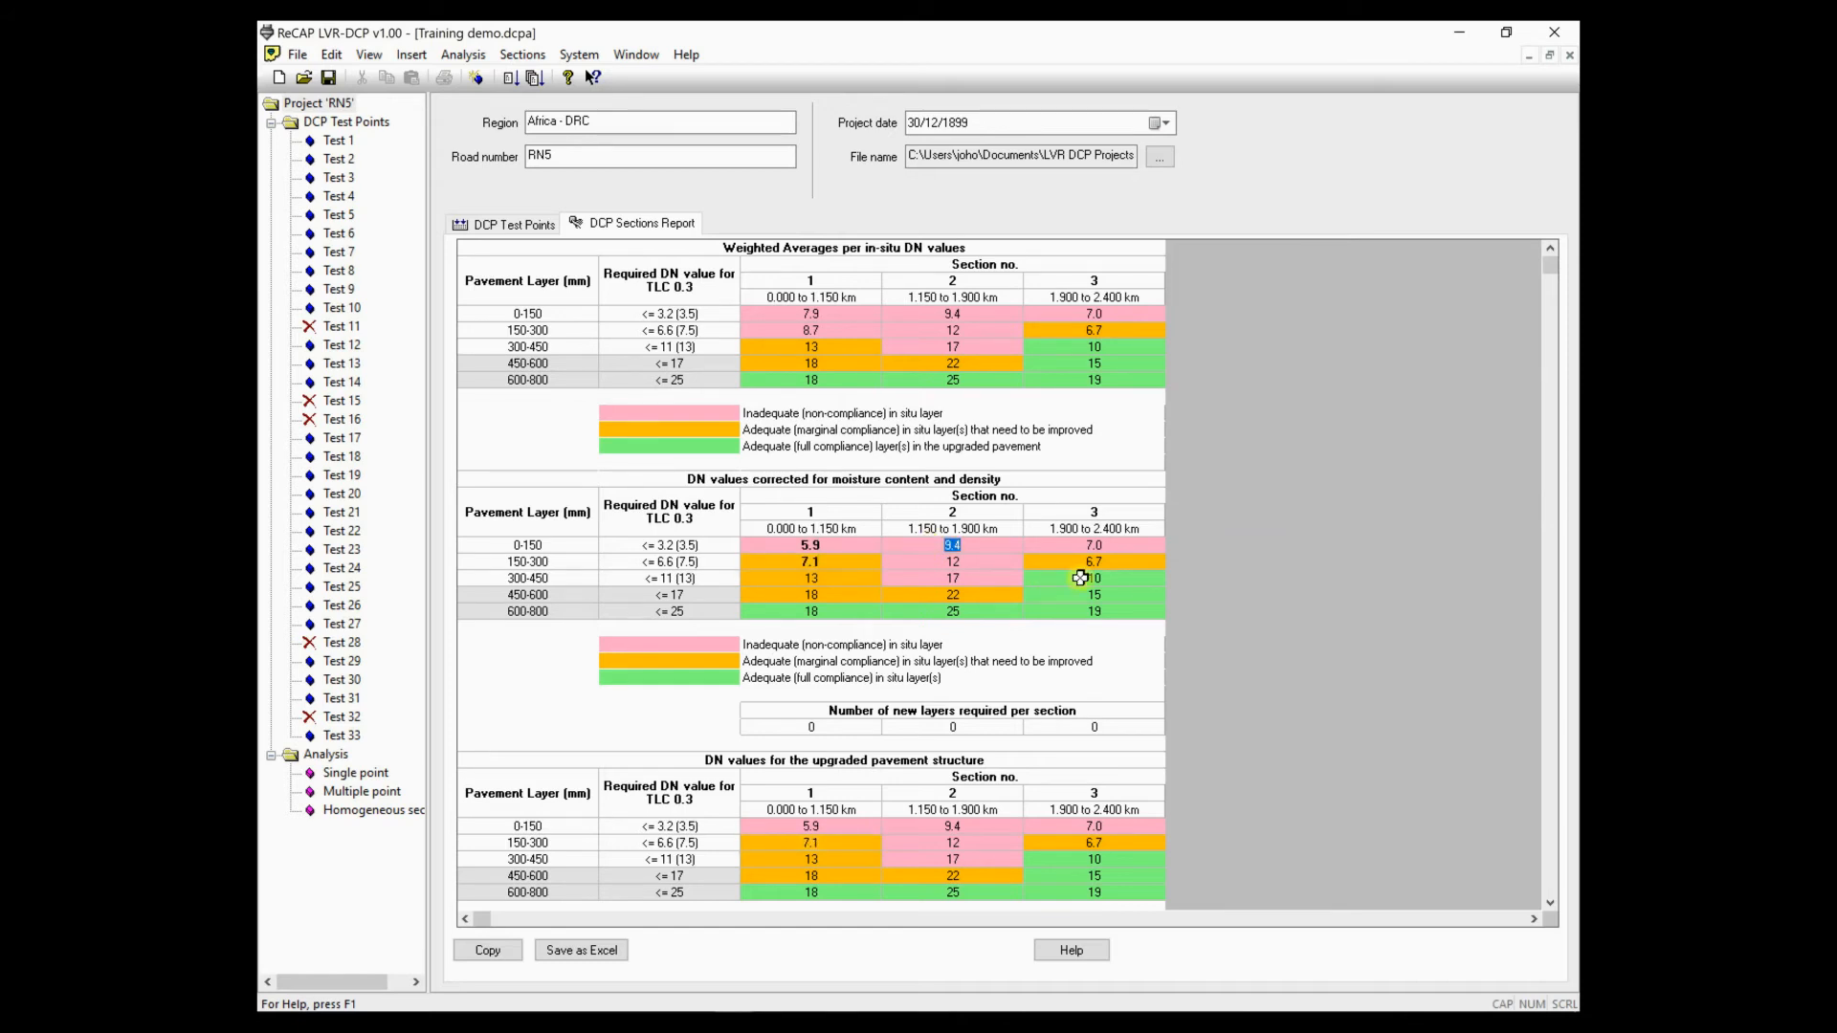
pyautogui.write('9.0')
pyautogui.click(929, 565)
pyautogui.write('11')
# - Set section 3's corrected DN values to 3.5 for the 0-150 mm layer and 6.3 for the 150-300 mm layer
pyautogui.click(1068, 547)
pyautogui.write('3.5')
pyautogui.click(1074, 561)
pyautogui.write('6.3')
pyautogui.press('Return')
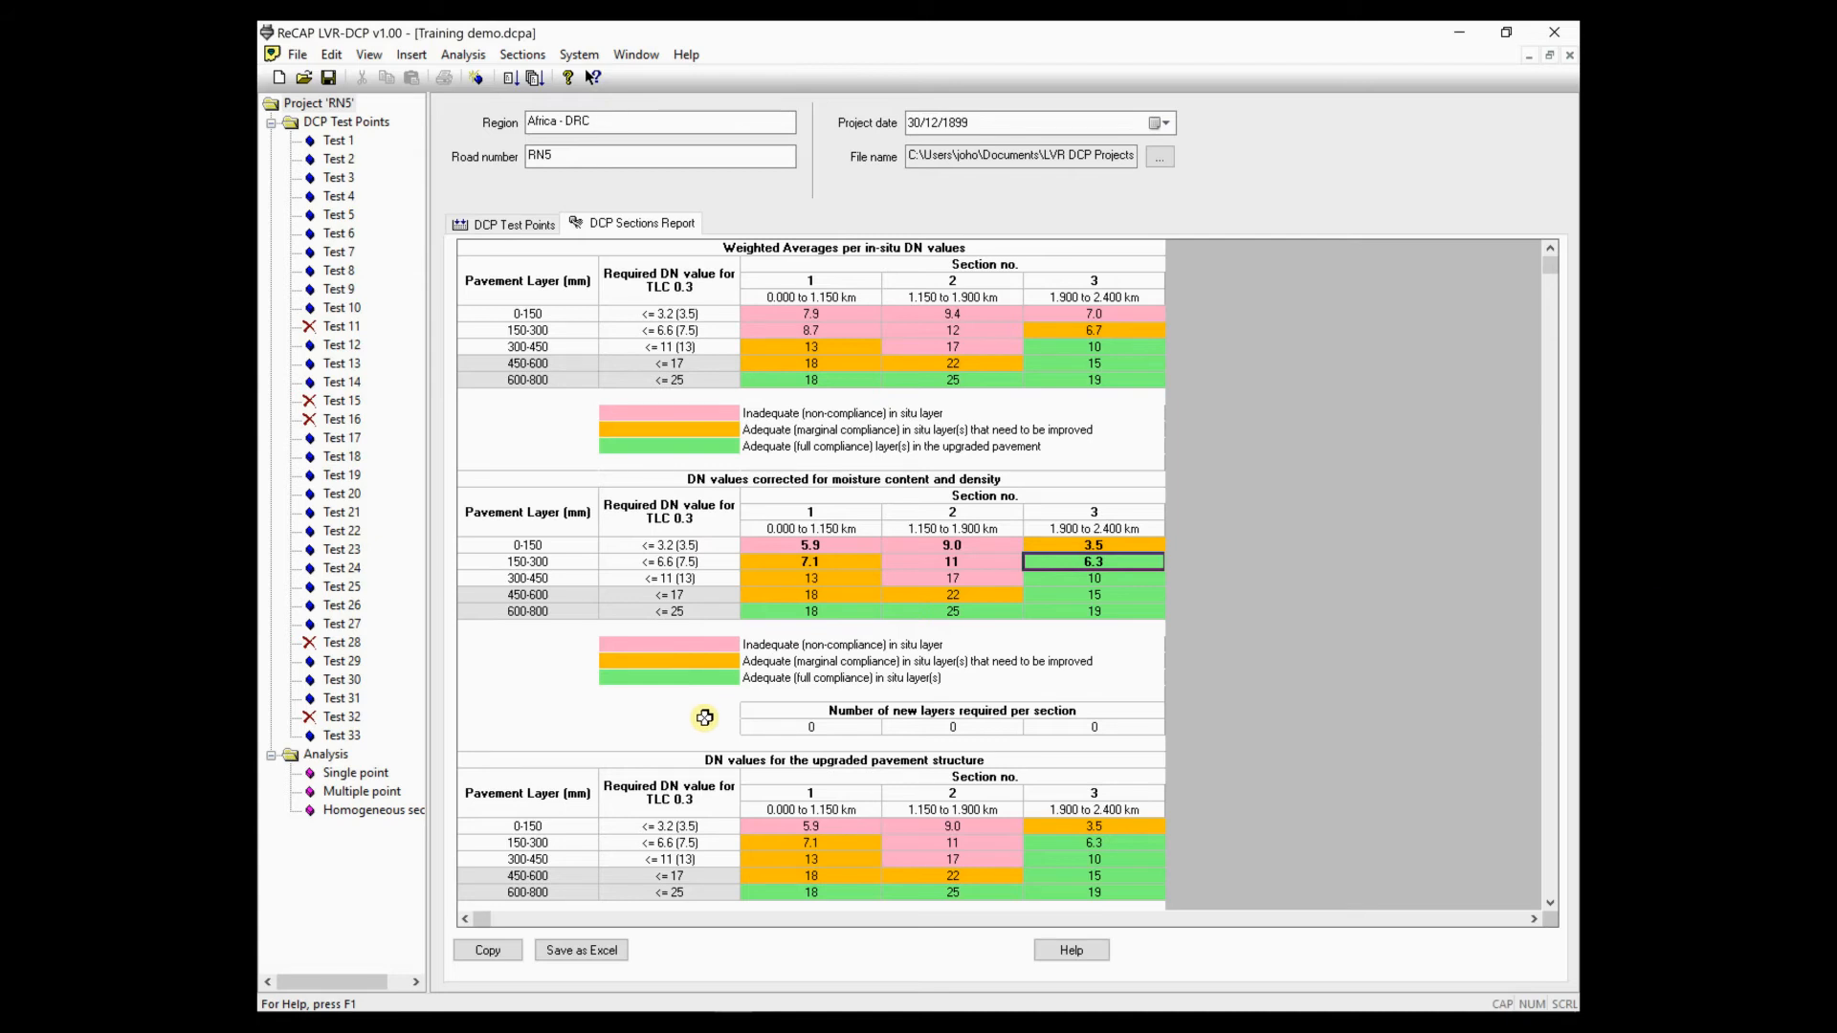
# - Set the number of new layers required to 1 for section 1 and 2 for section 2
pyautogui.click(781, 728)
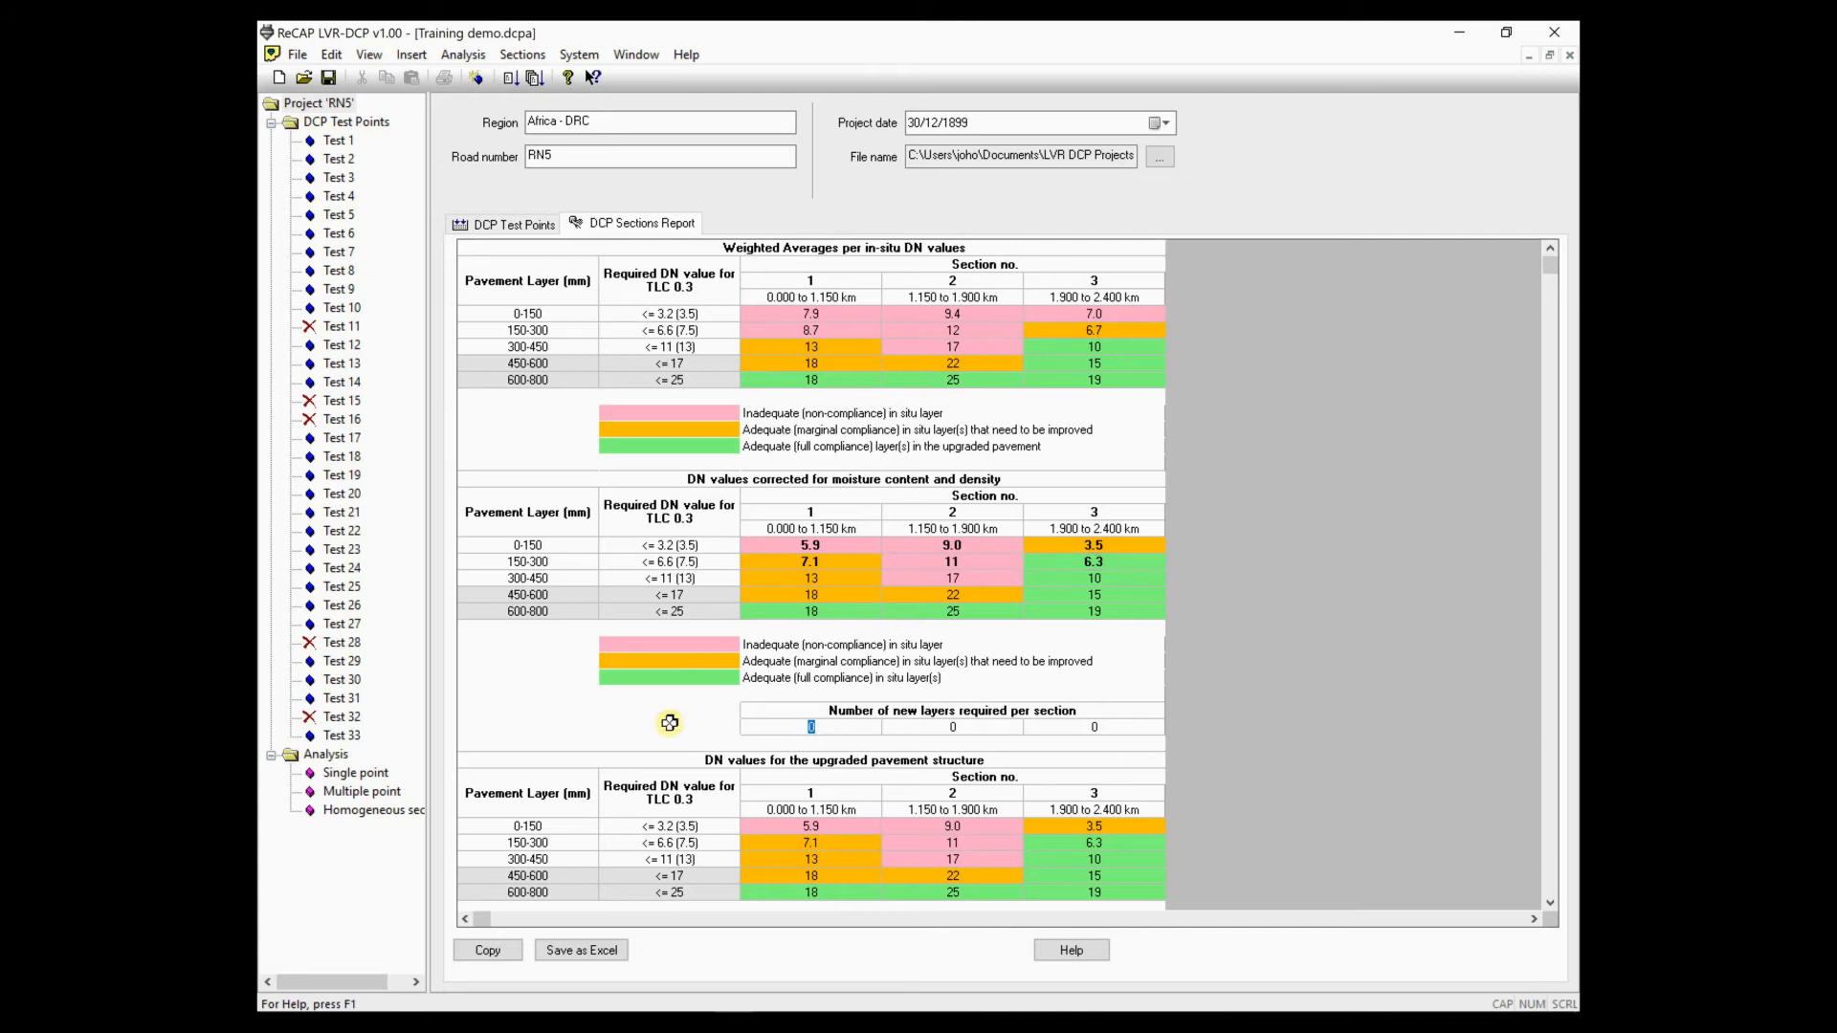
pyautogui.write('1')
pyautogui.click(670, 723)
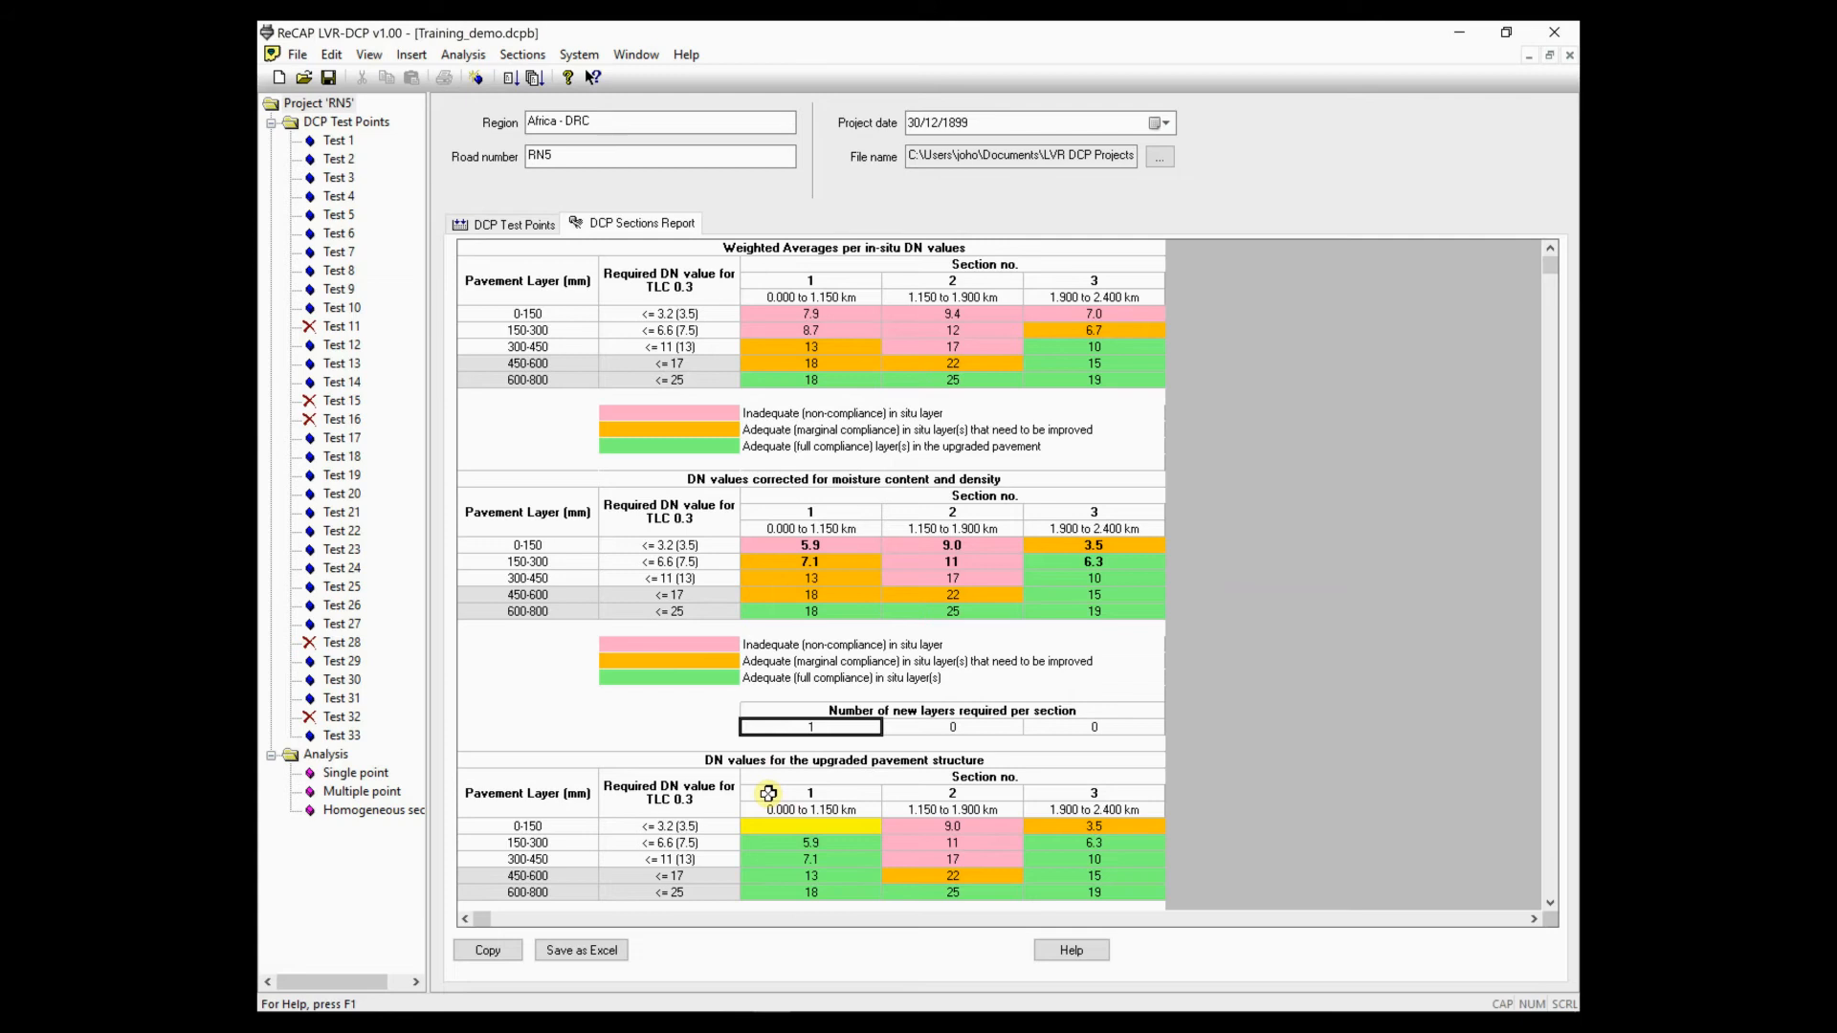
pyautogui.click(943, 728)
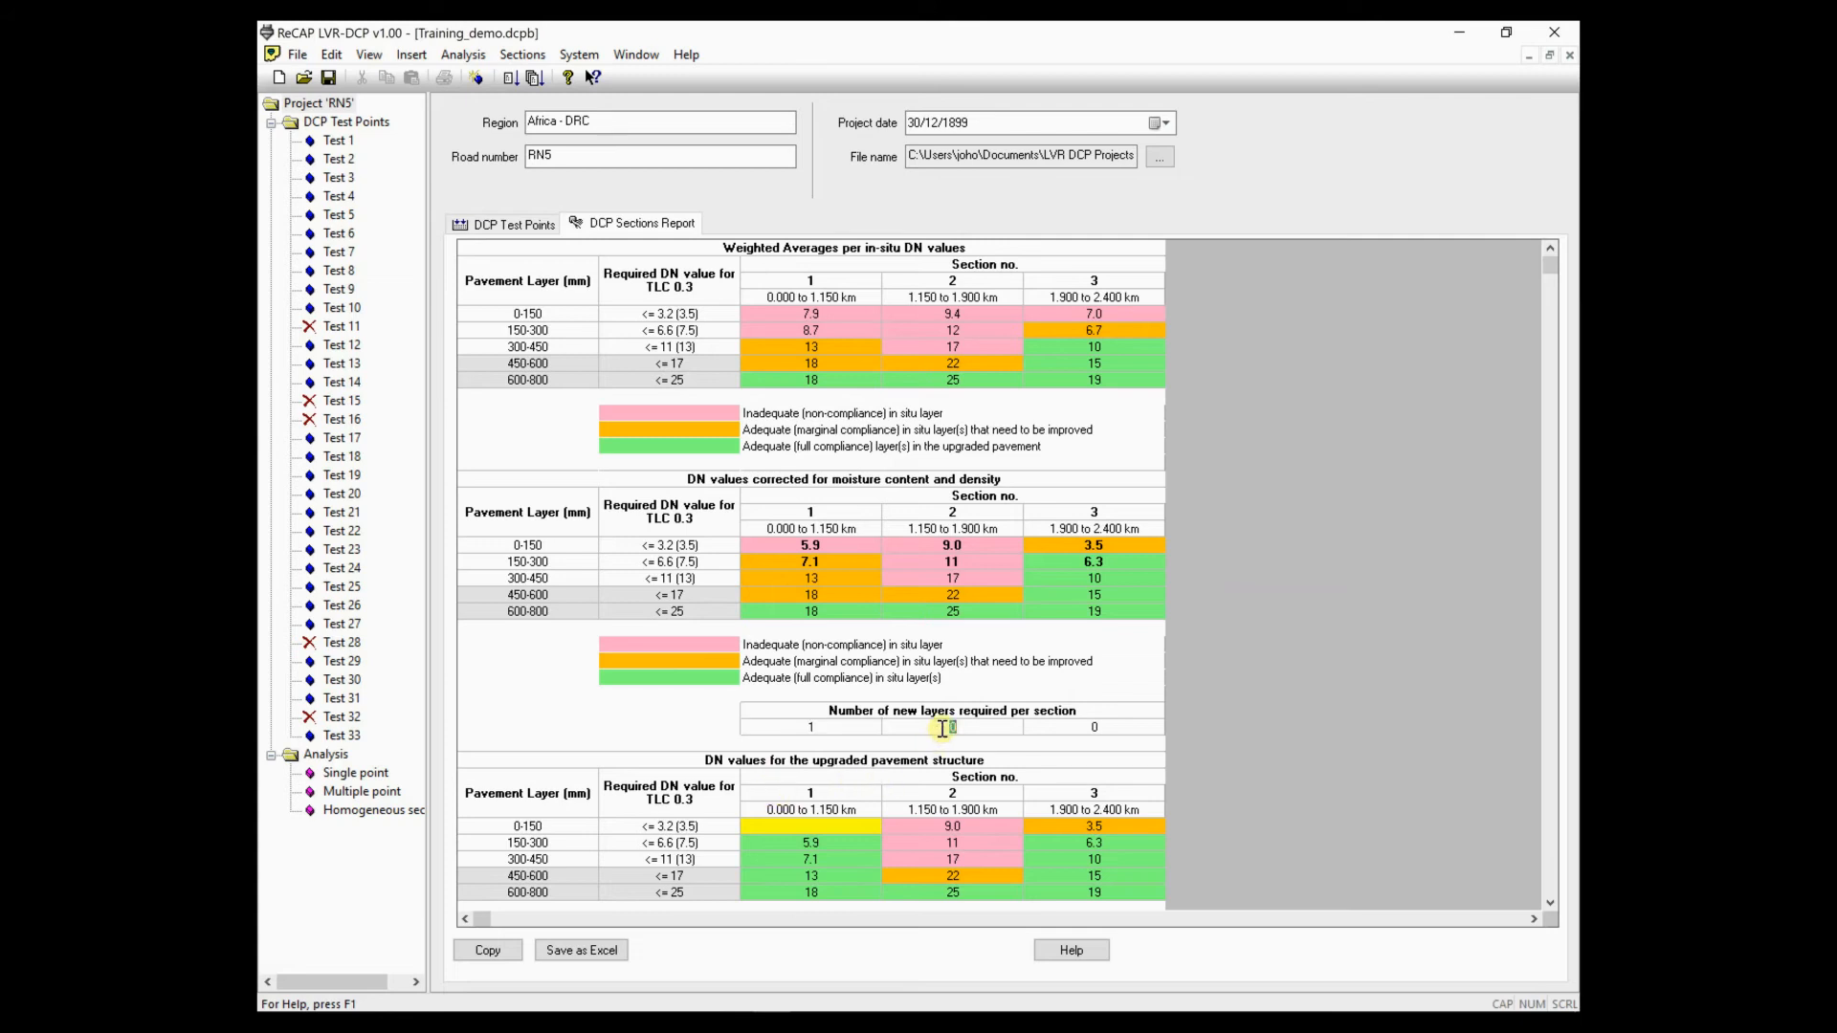
pyautogui.write('2')
pyautogui.press('Return')
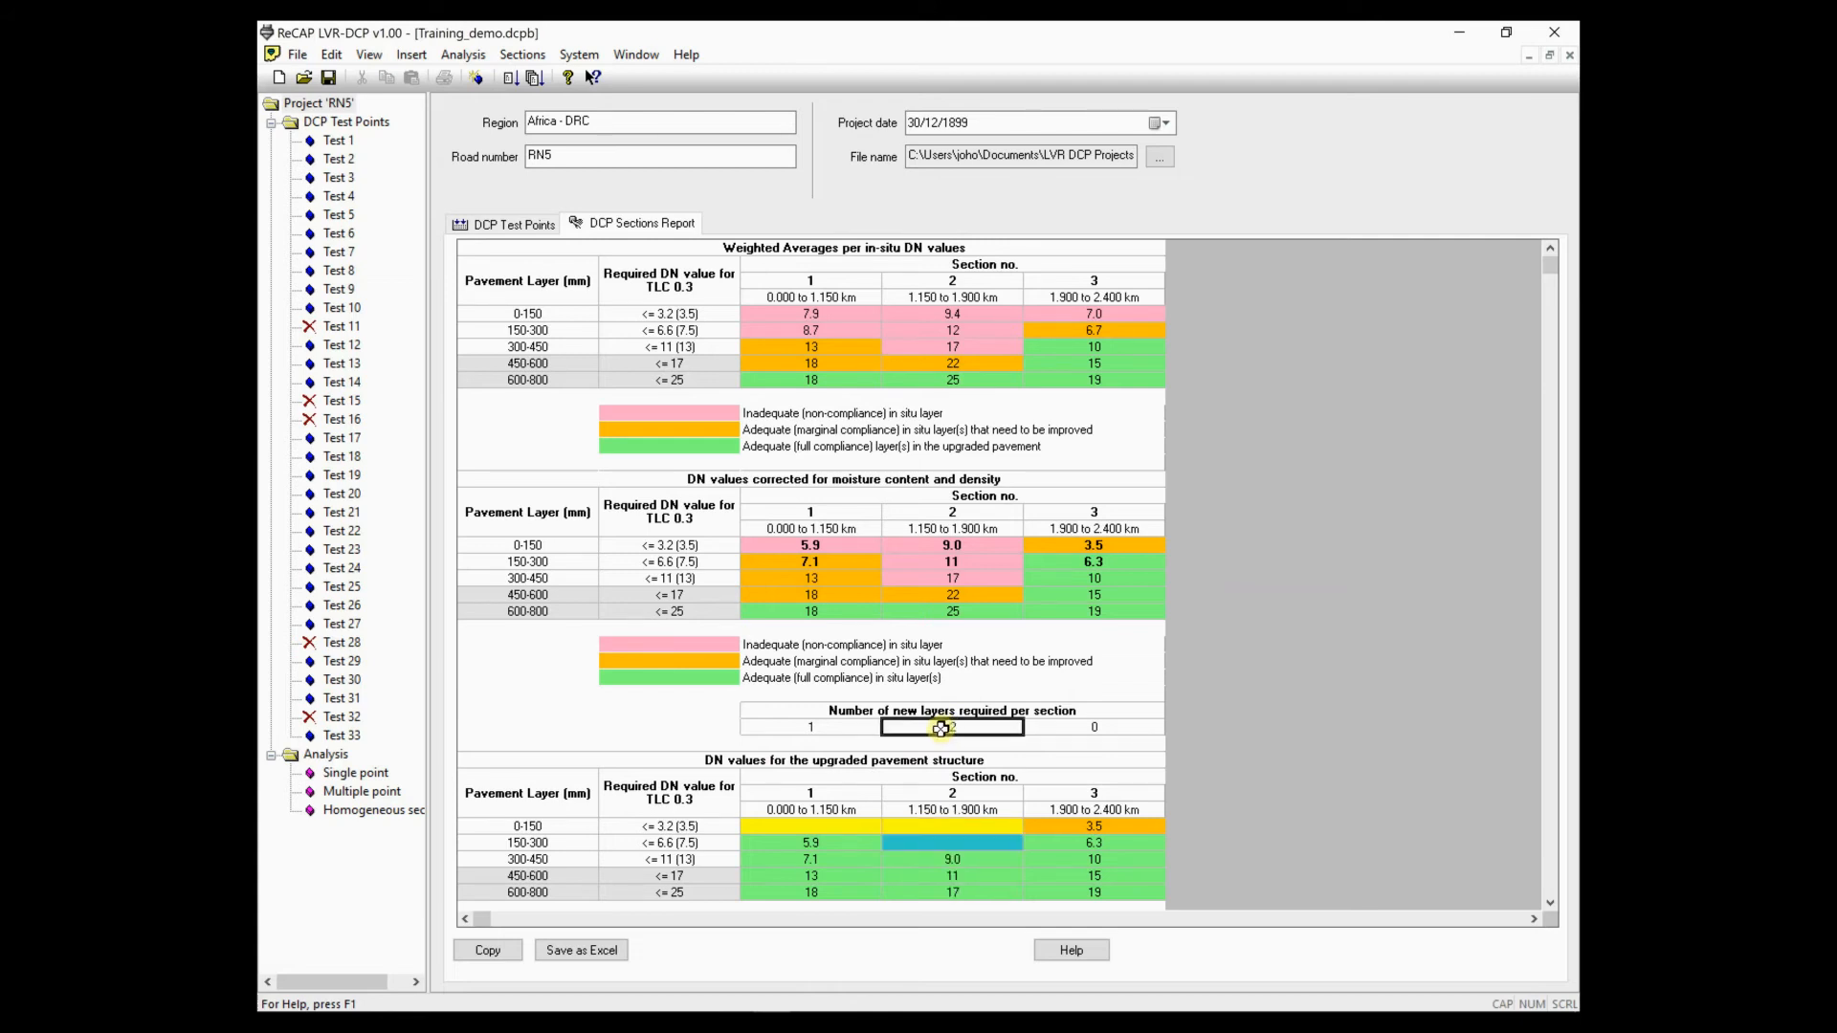
# - Set section 3's corrected DN value for the 0-150 mm layer to 3.2
pyautogui.click(934, 826)
pyautogui.click(933, 844)
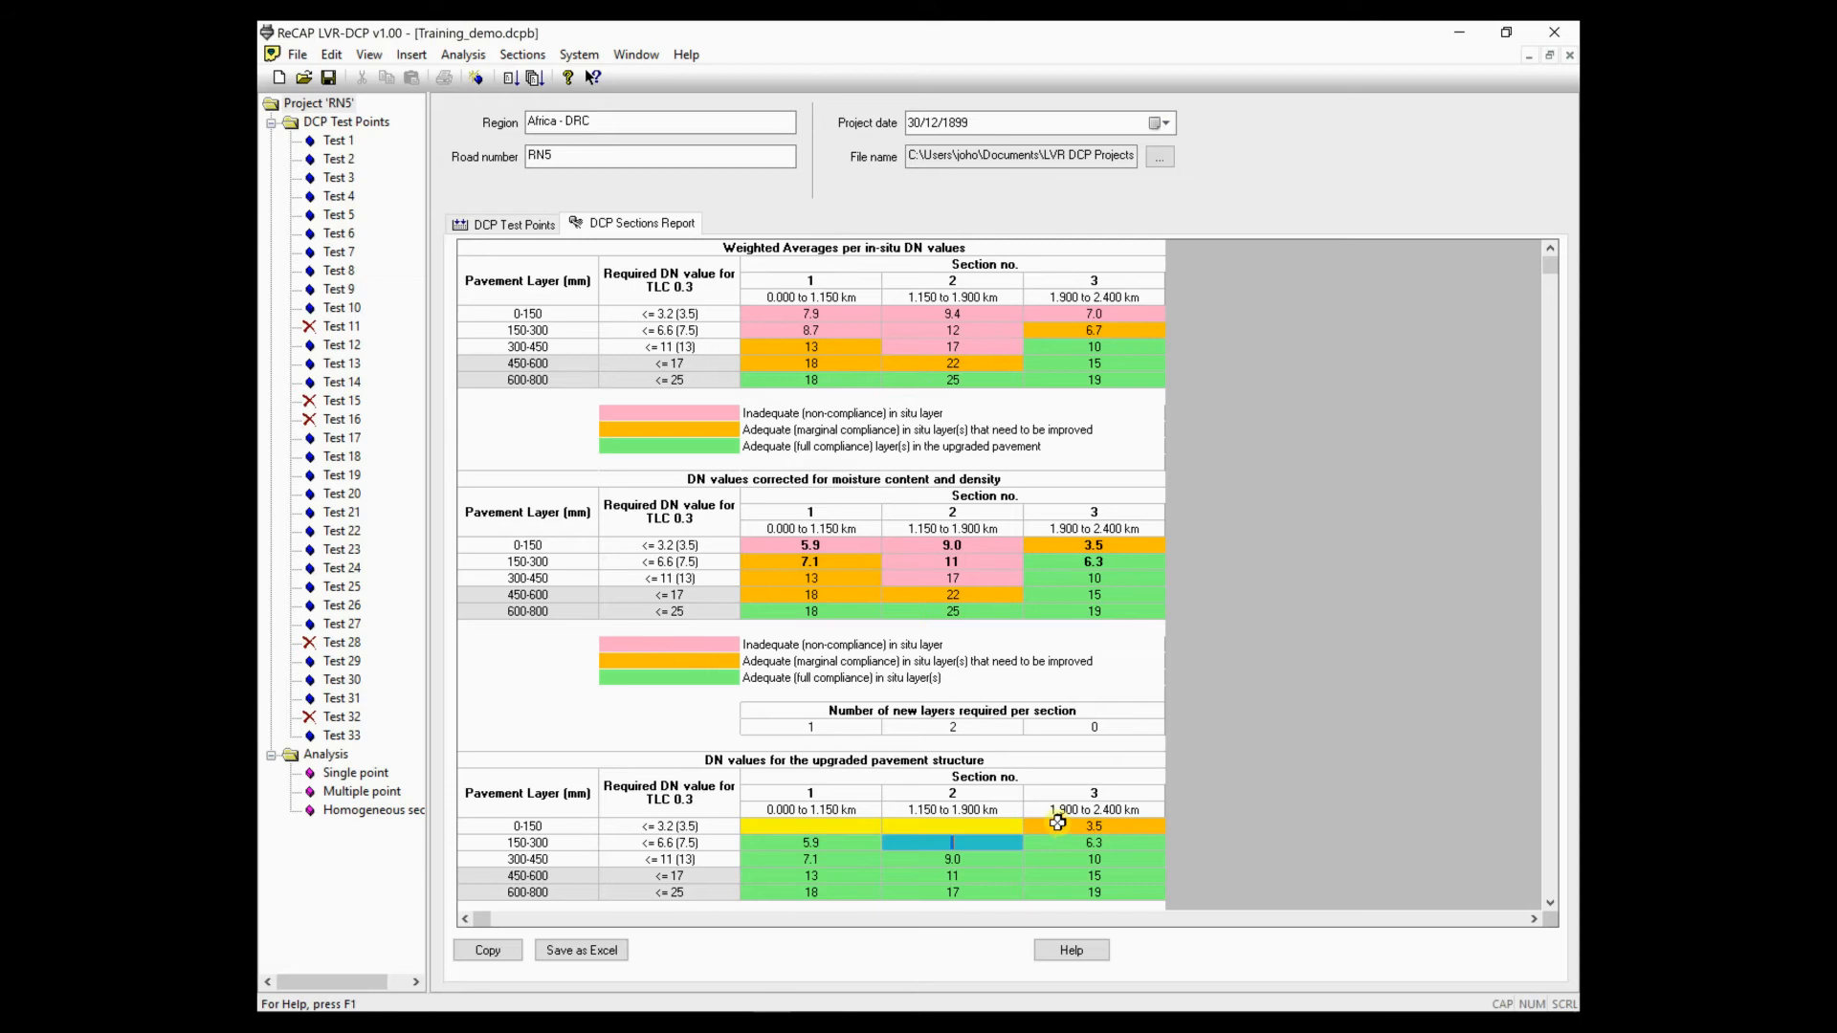
pyautogui.click(1074, 546)
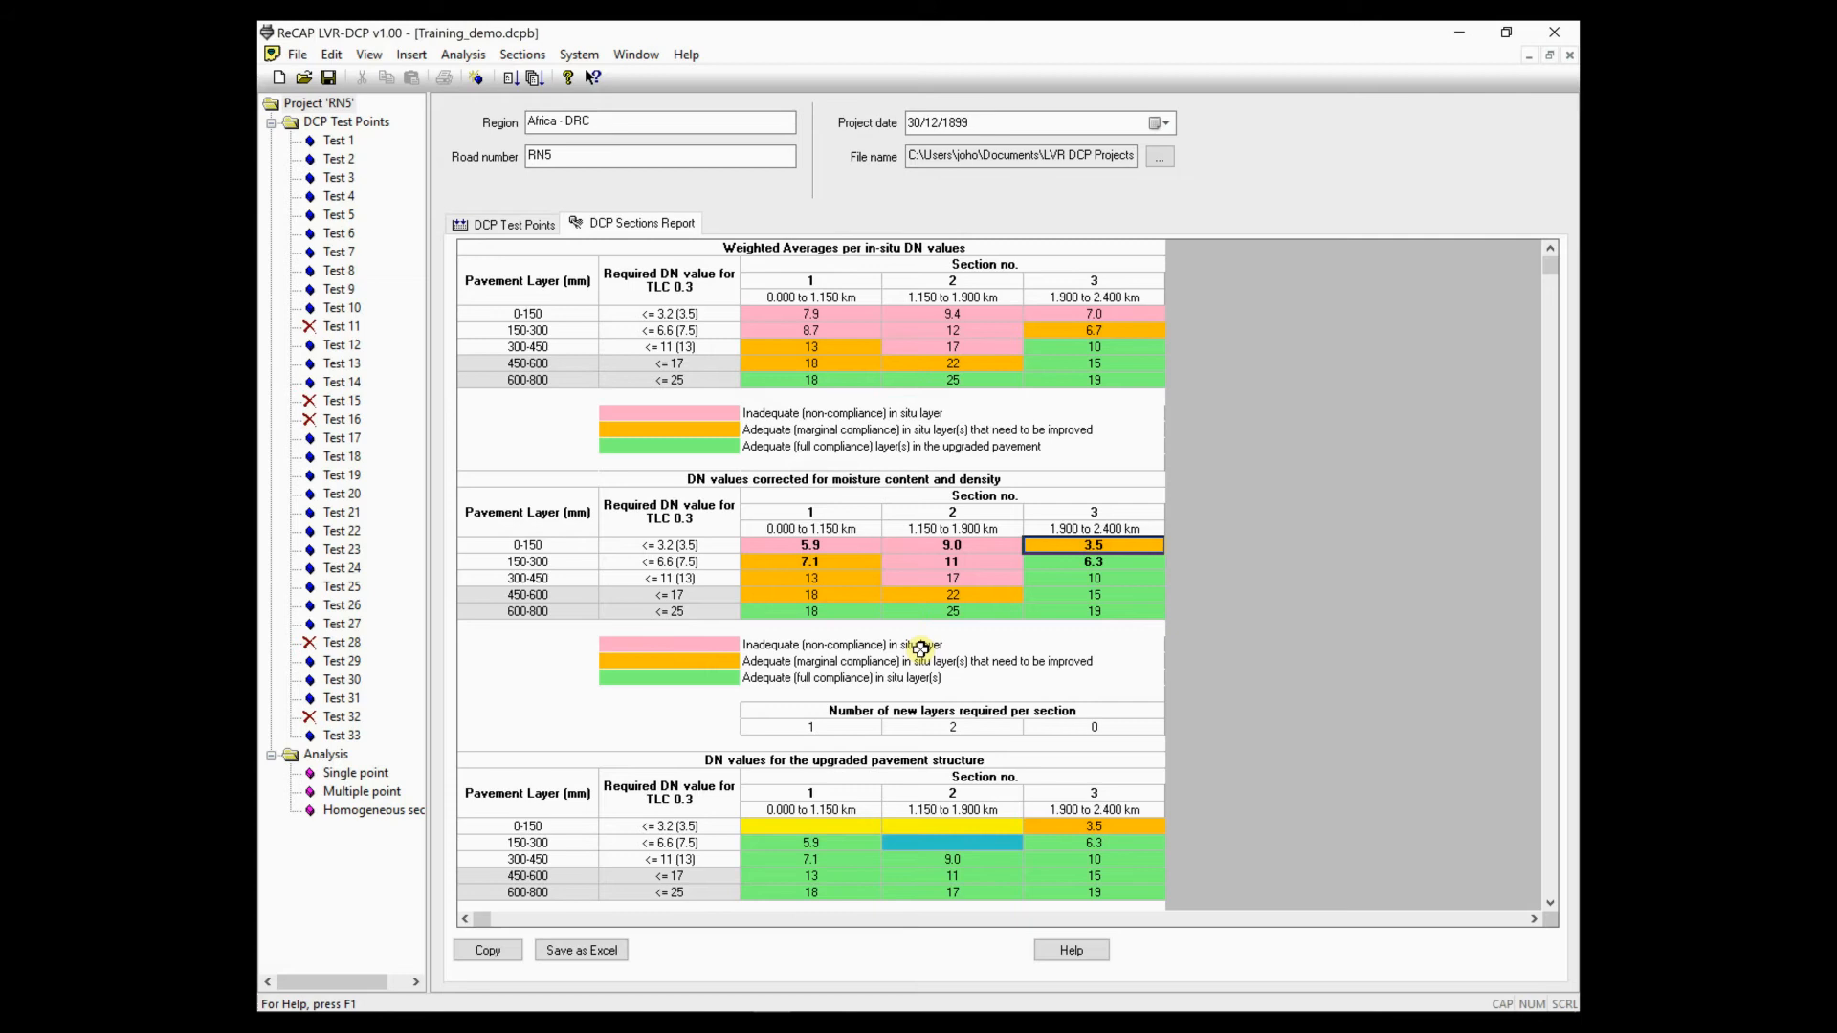
pyautogui.write('3.2')
pyautogui.press('Return')
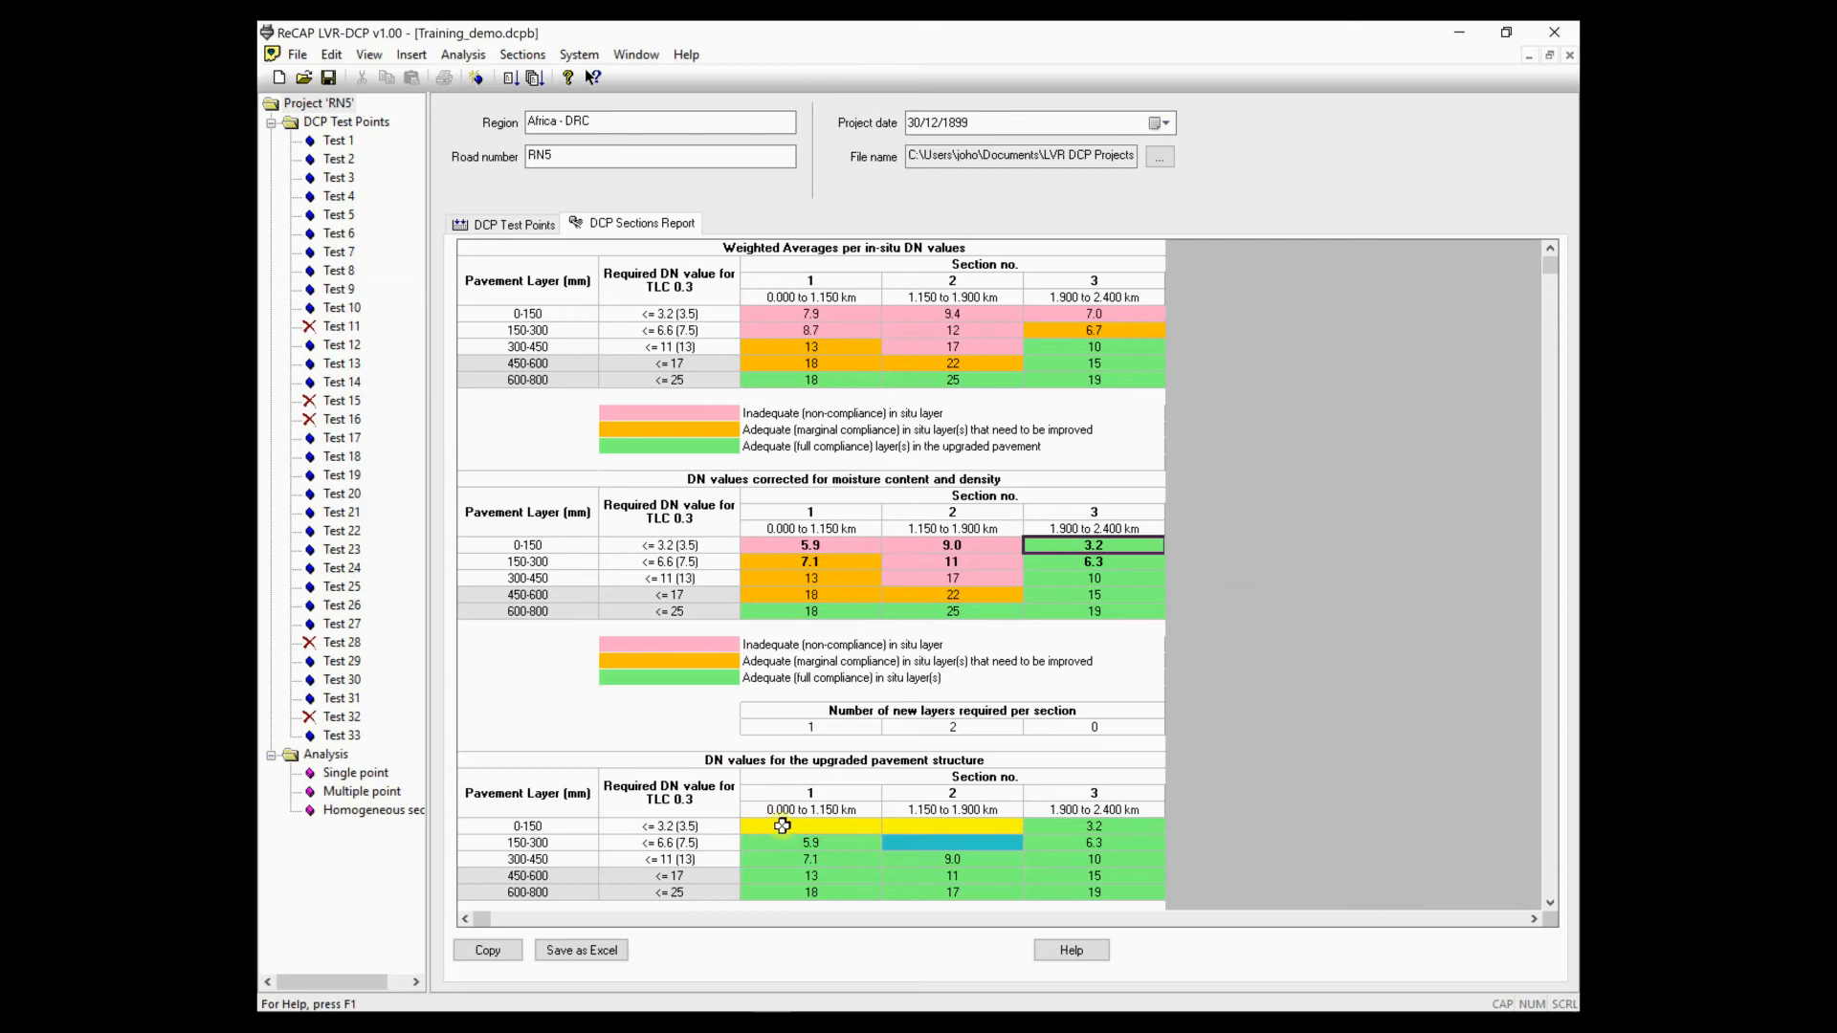
# - Set the upgraded pavement's new-layer DN values to 3.1 for the 0-150 mm layer in sections 1 and 2, and 5.8 for section 2's 150-300 mm layer
pyautogui.click(782, 825)
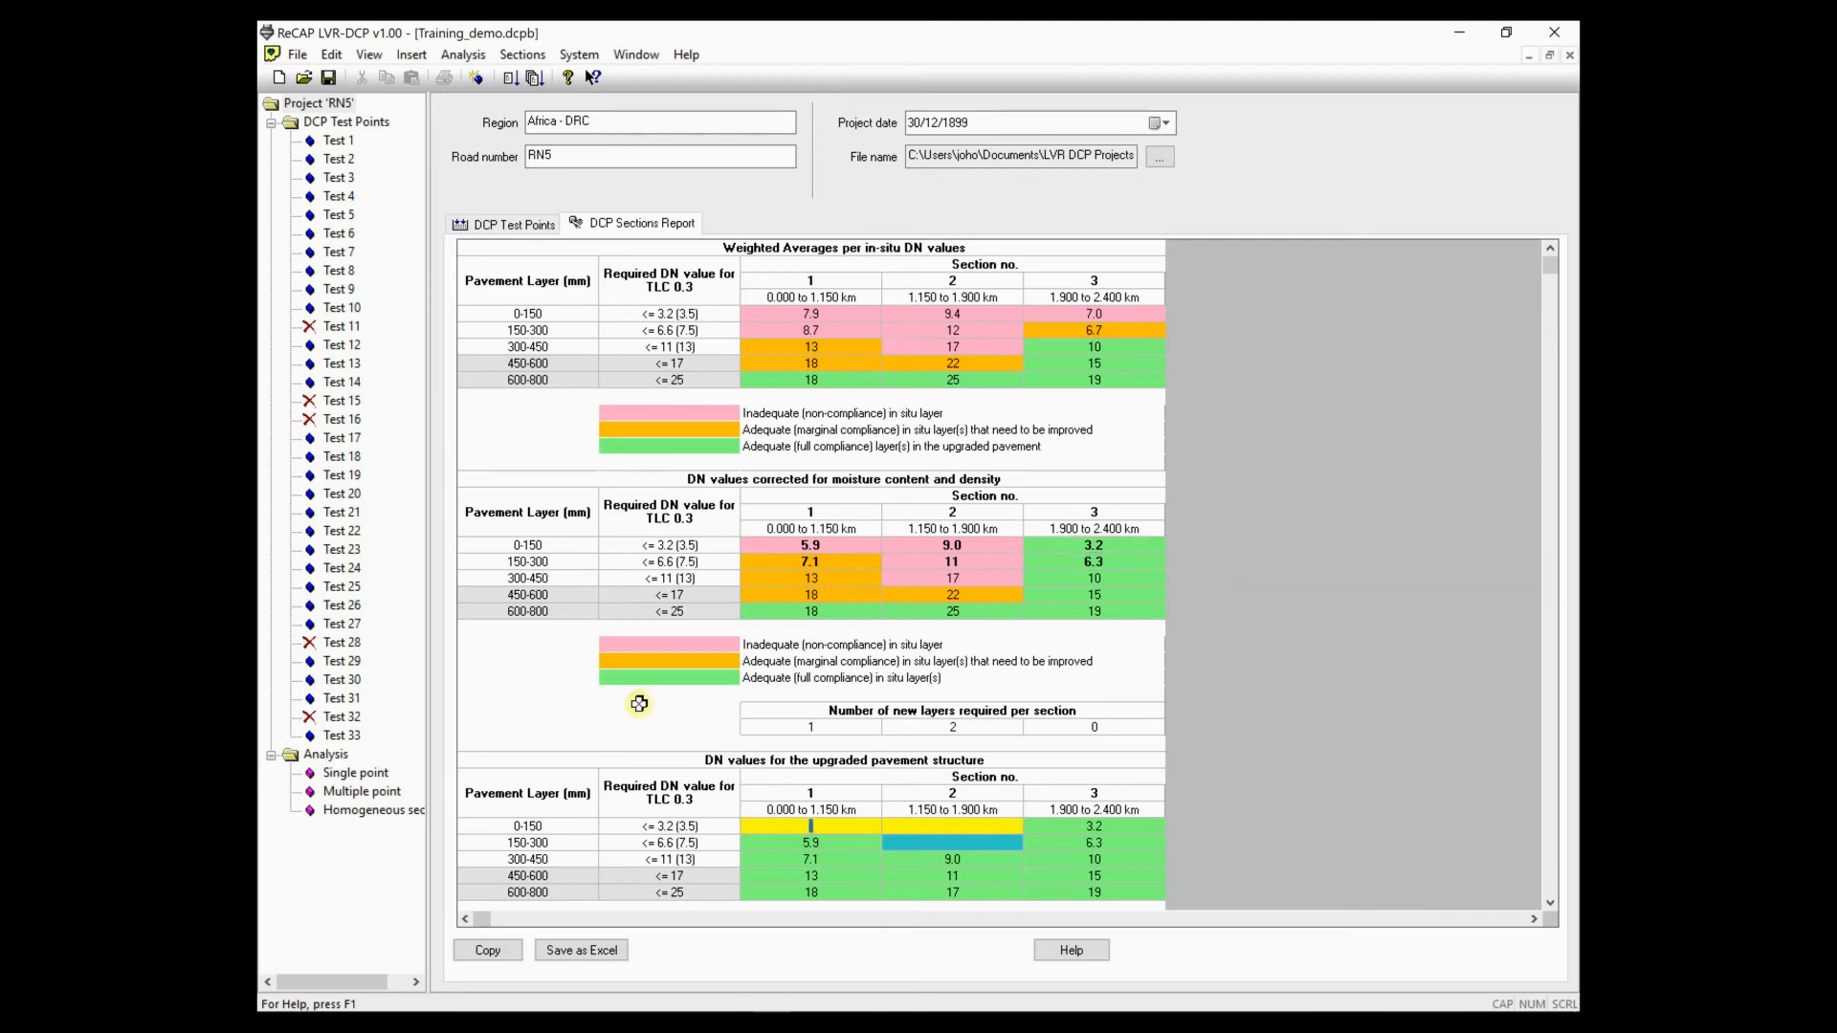
pyautogui.write('3.1')
pyautogui.click(941, 825)
pyautogui.write('3.1')
pyautogui.write('5.8')
pyautogui.press('Return')
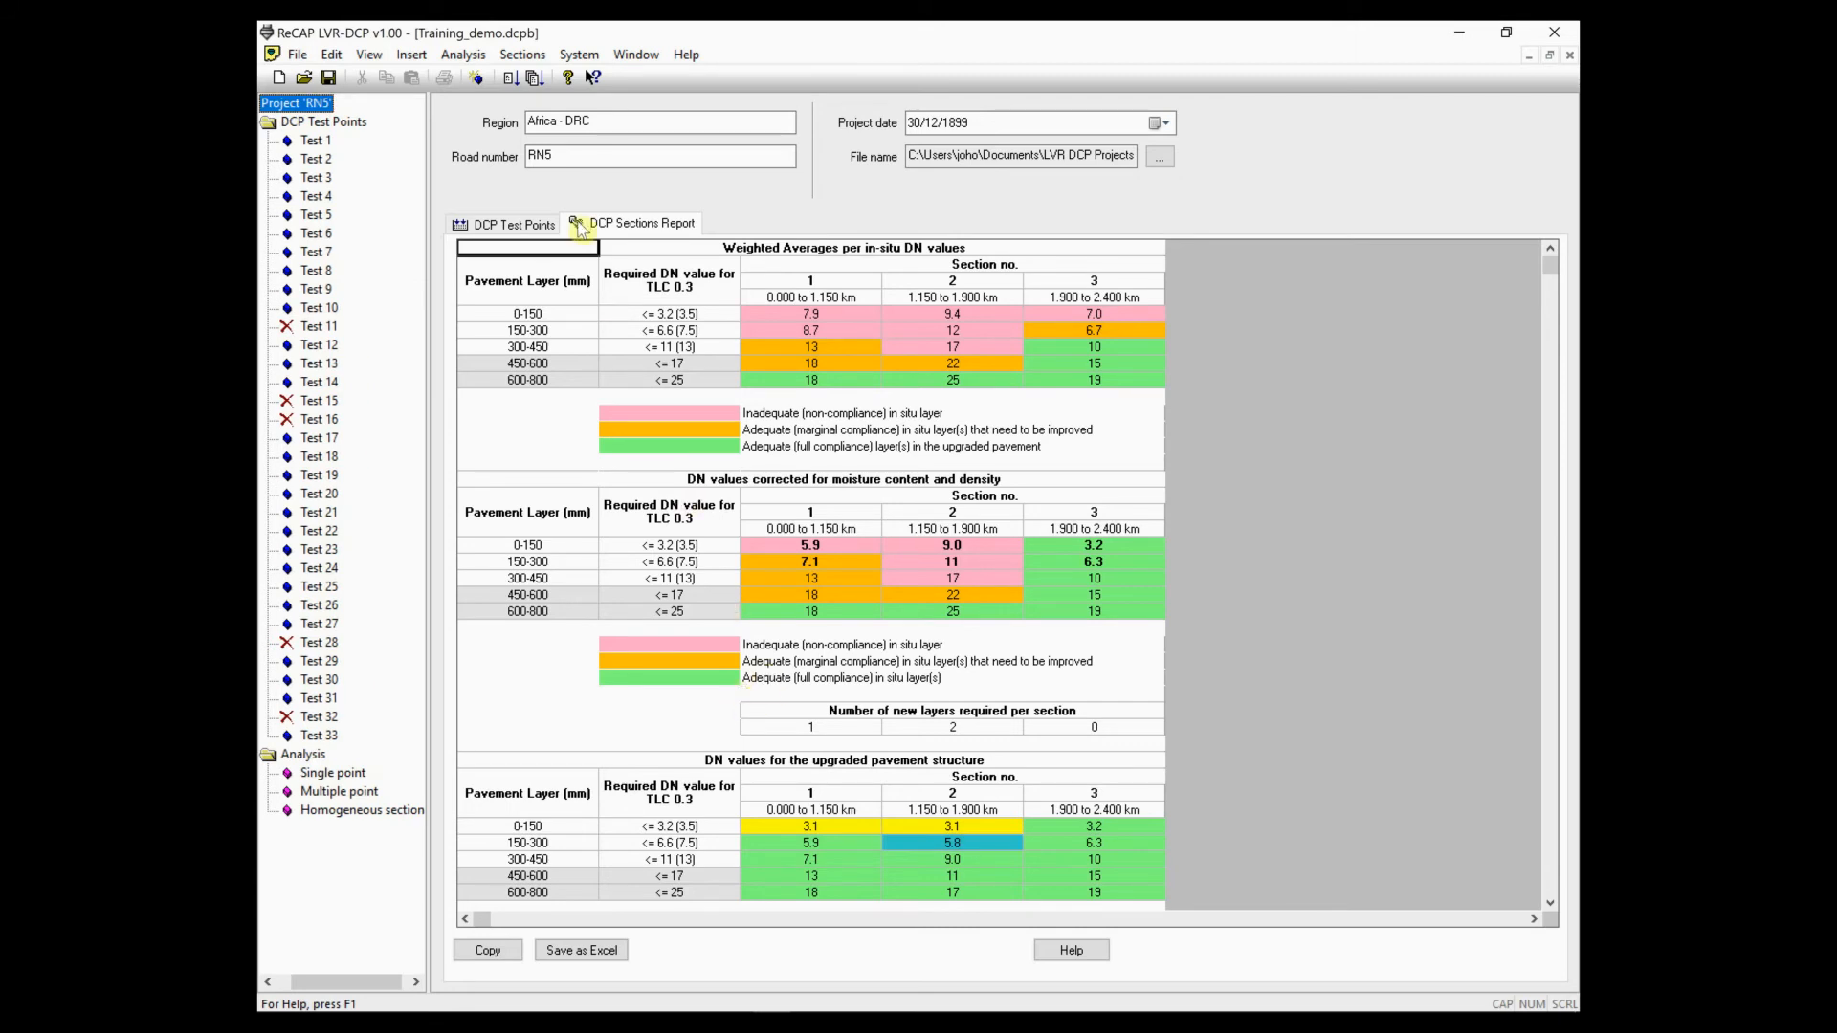
# - Run the DCP section analysis for section 1 (0.000 to 1.150 km) with the Upgraded pavement structure
pyautogui.click(523, 55)
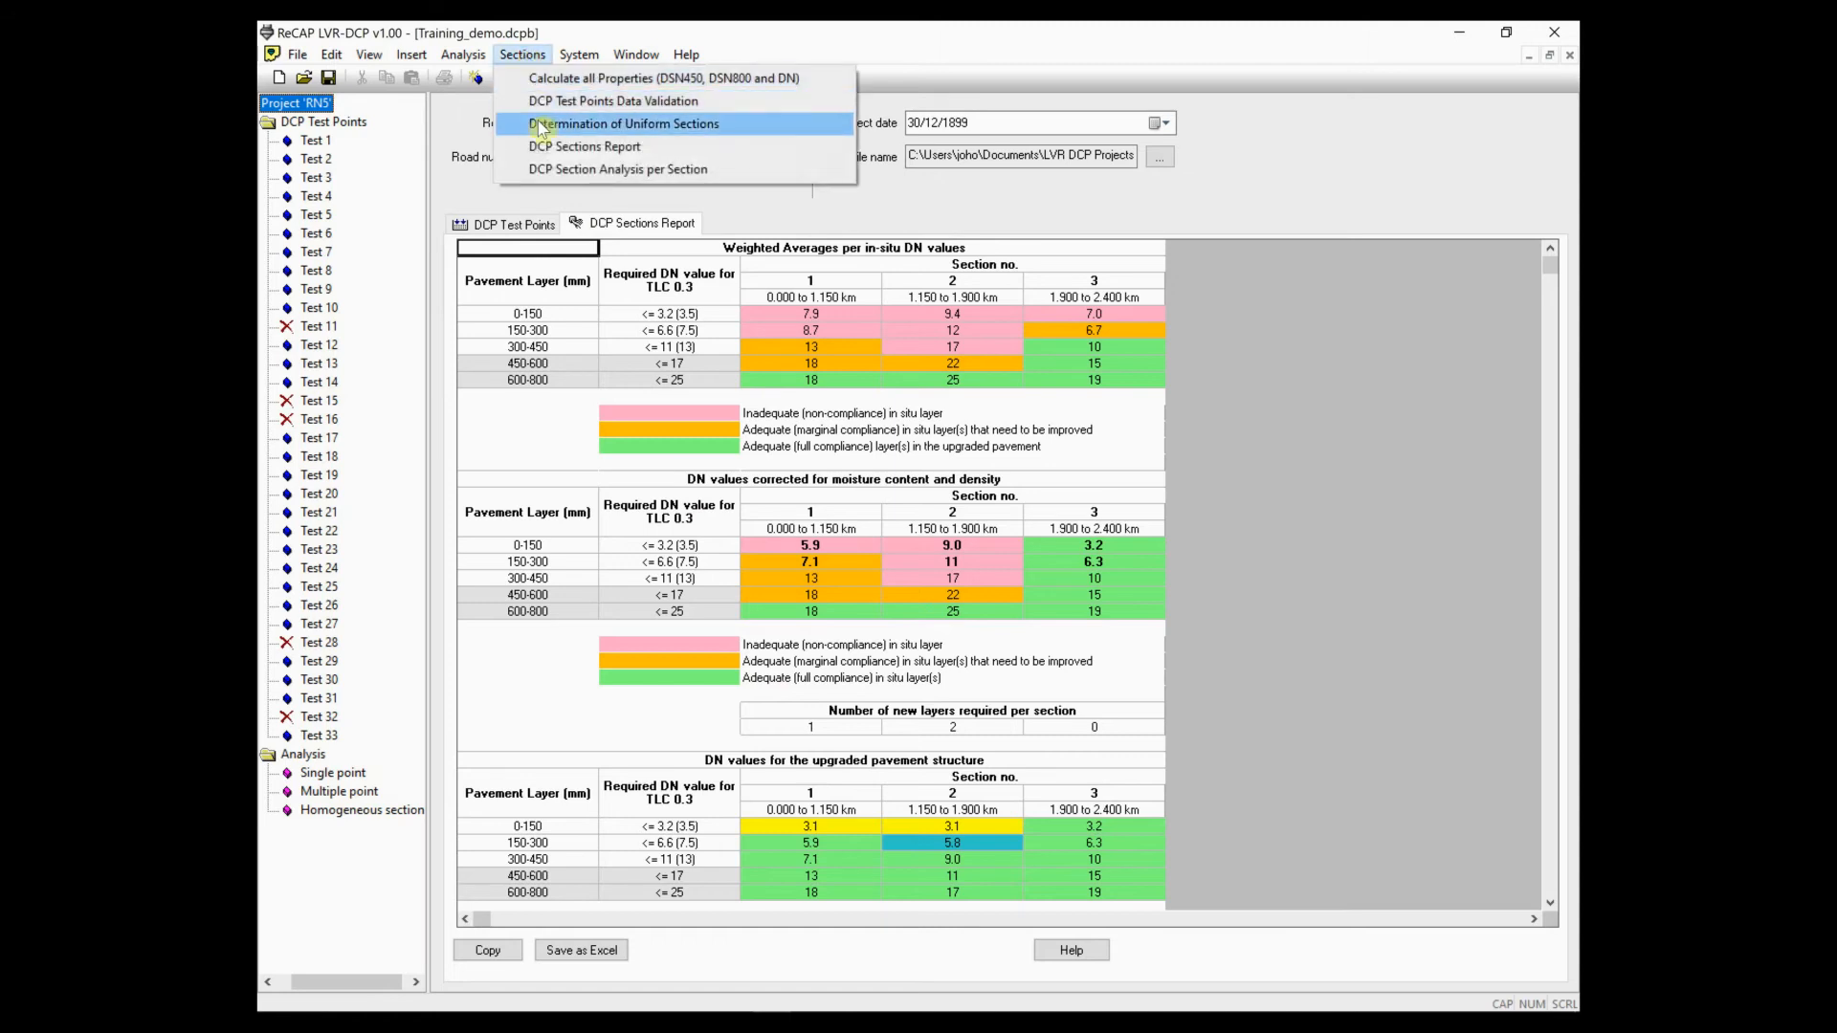
pyautogui.click(543, 170)
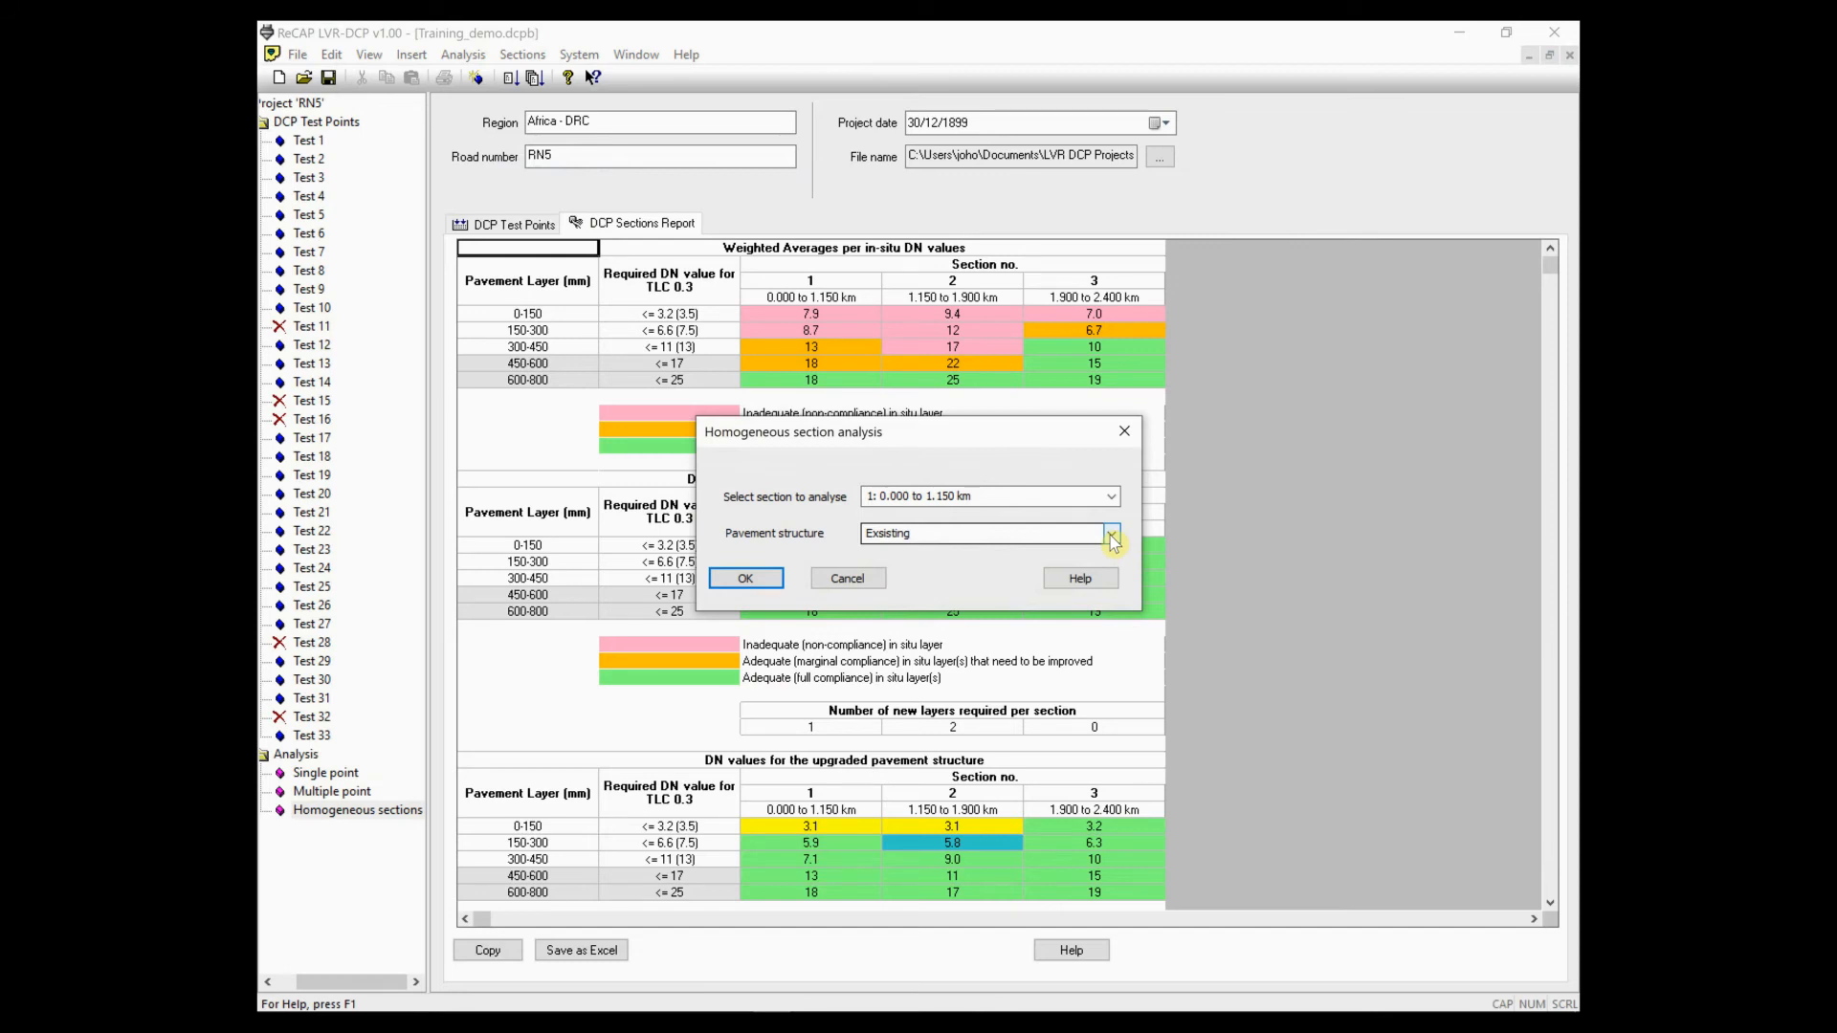
pyautogui.click(1113, 539)
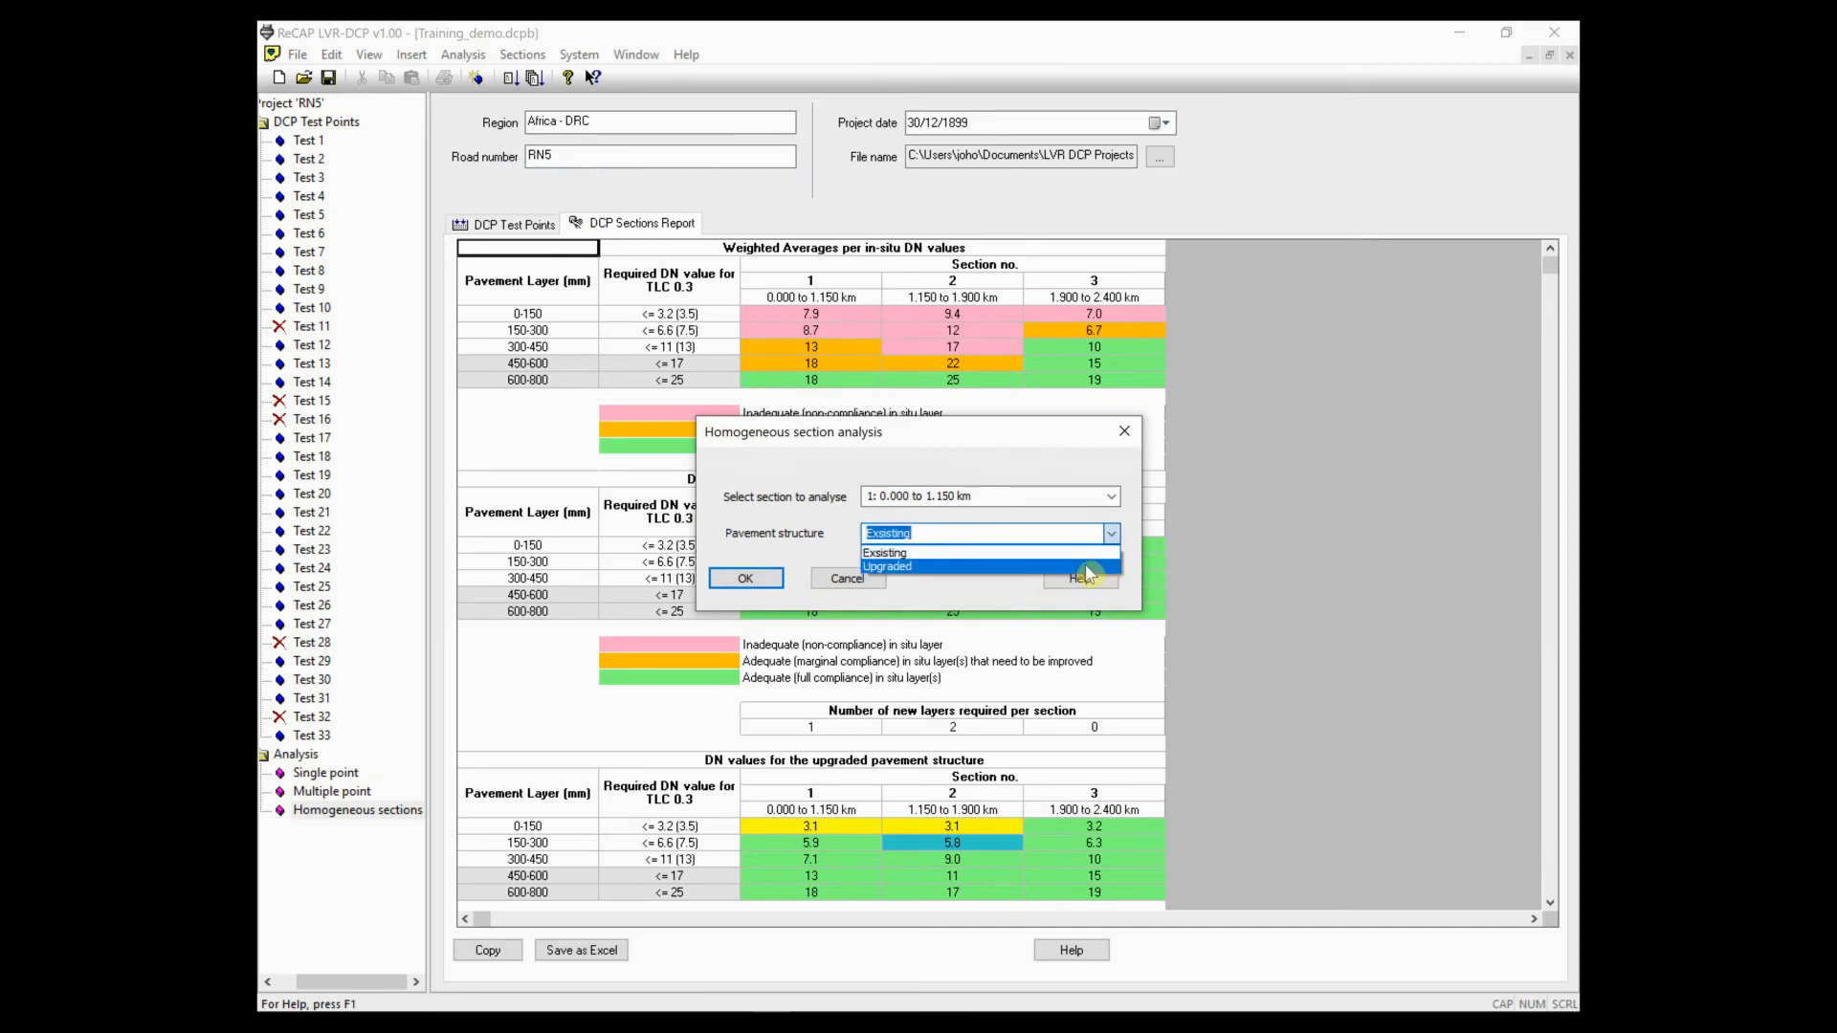
pyautogui.click(1083, 567)
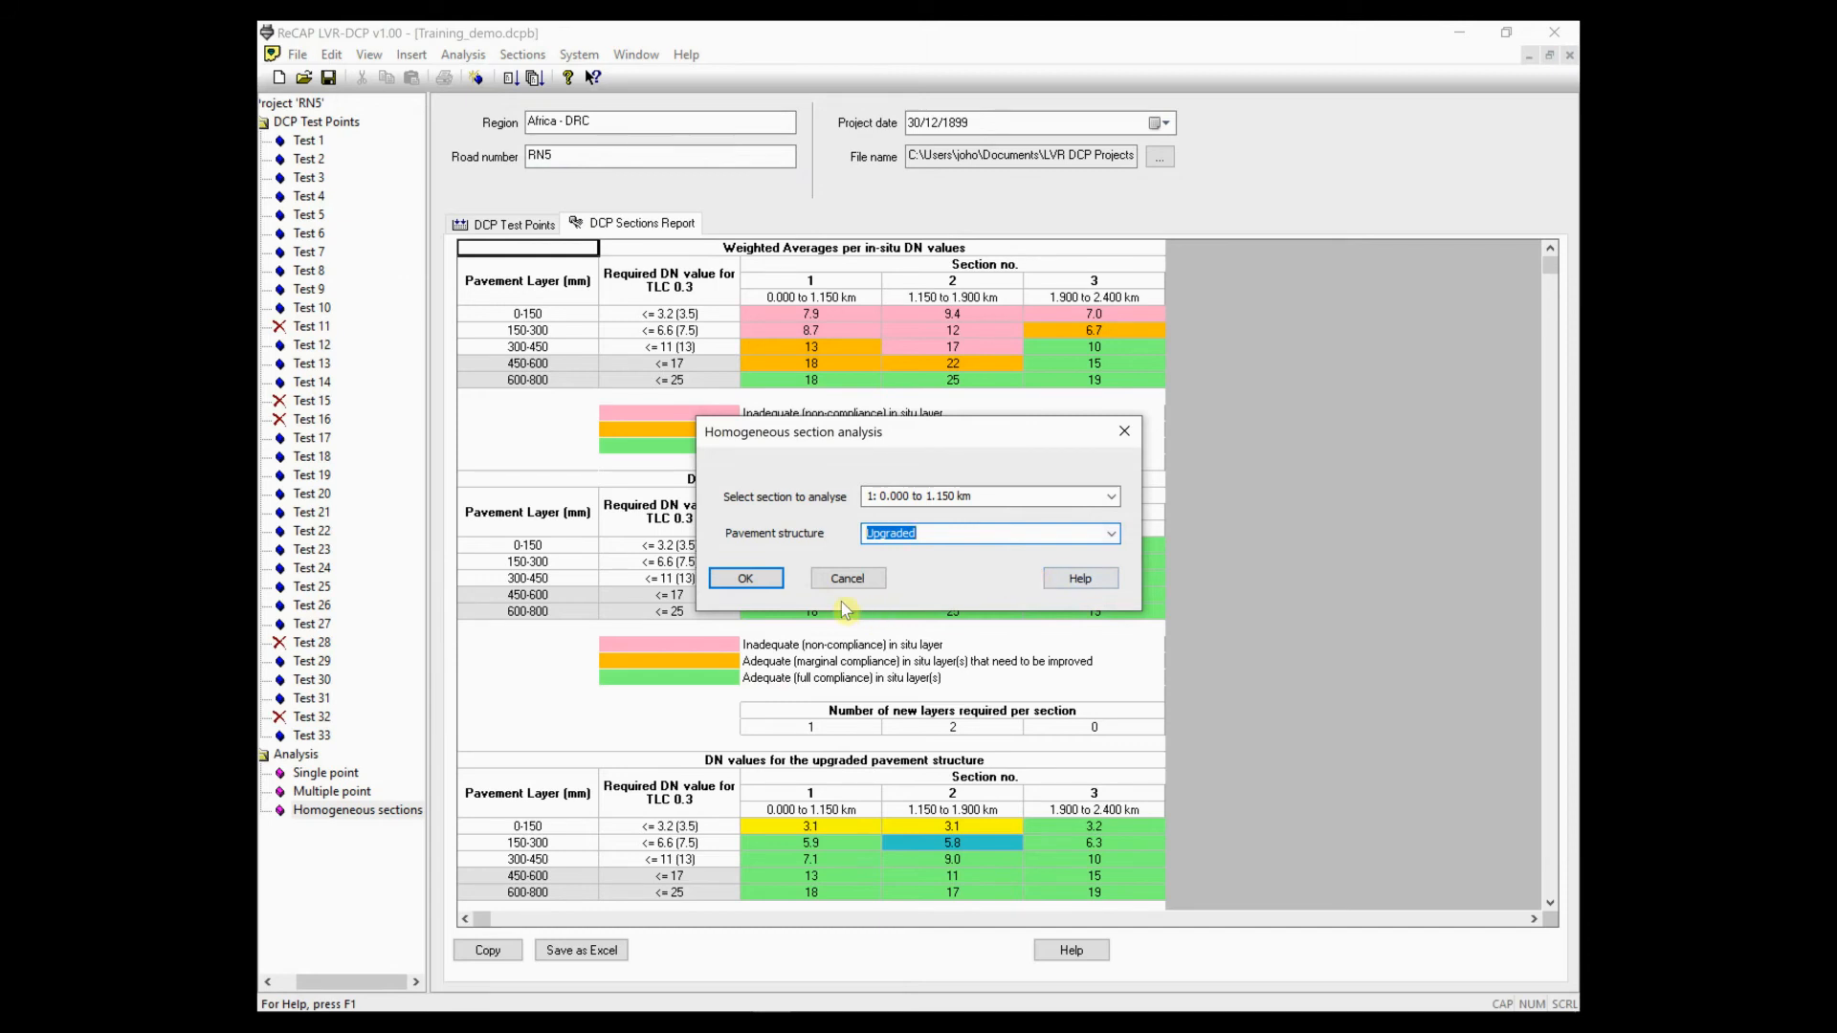
pyautogui.click(746, 579)
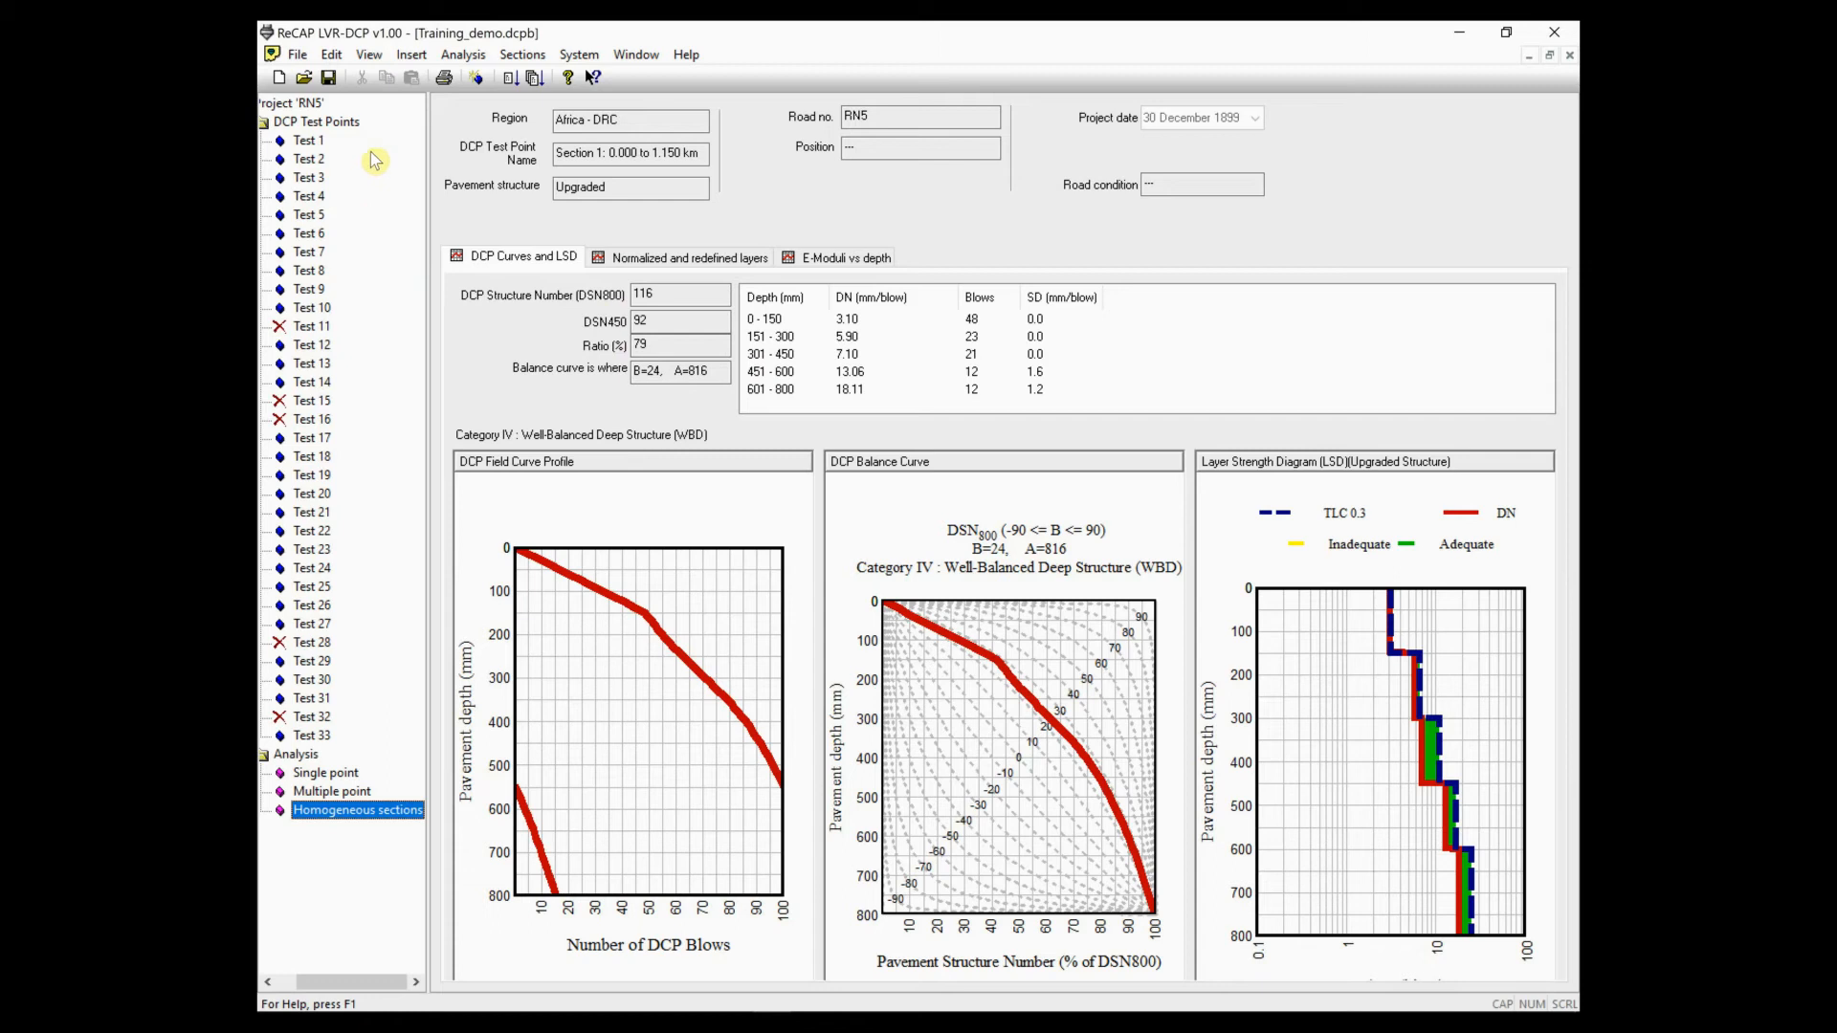
# - Preview section 1's detailed report through its last page, close it, and open the summary report
pyautogui.click(298, 56)
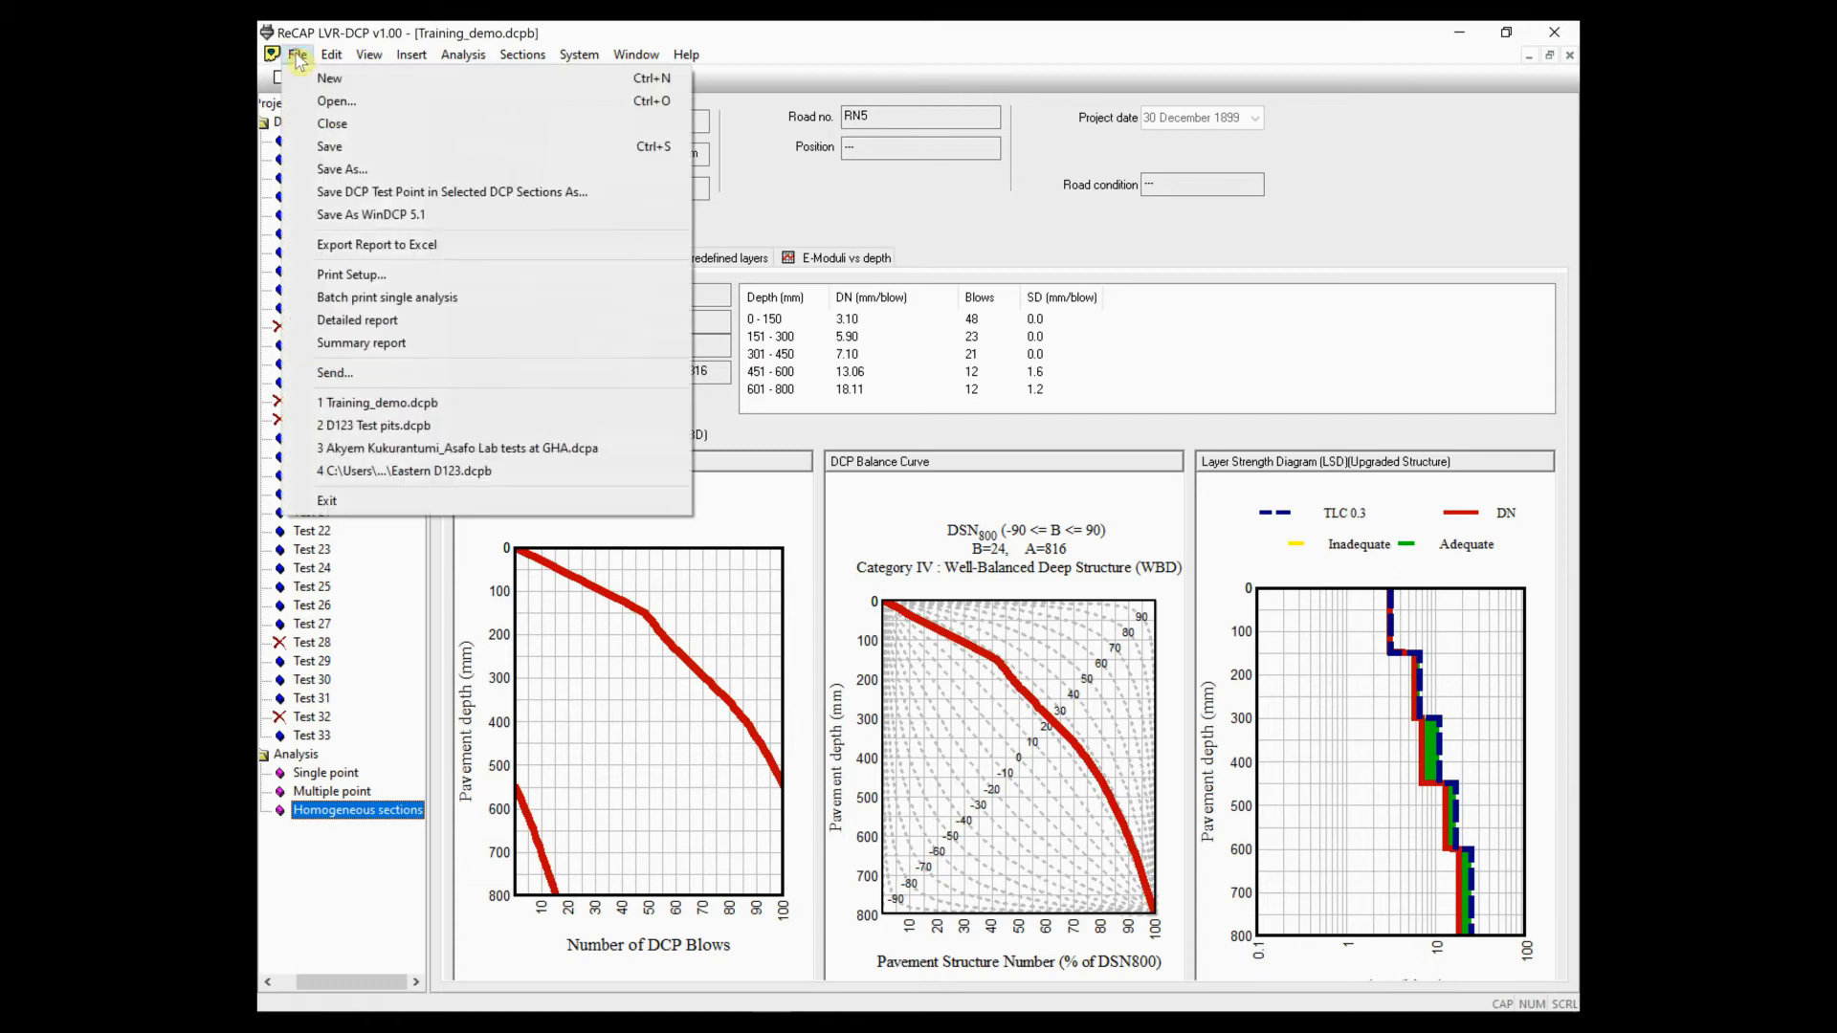
pyautogui.click(337, 323)
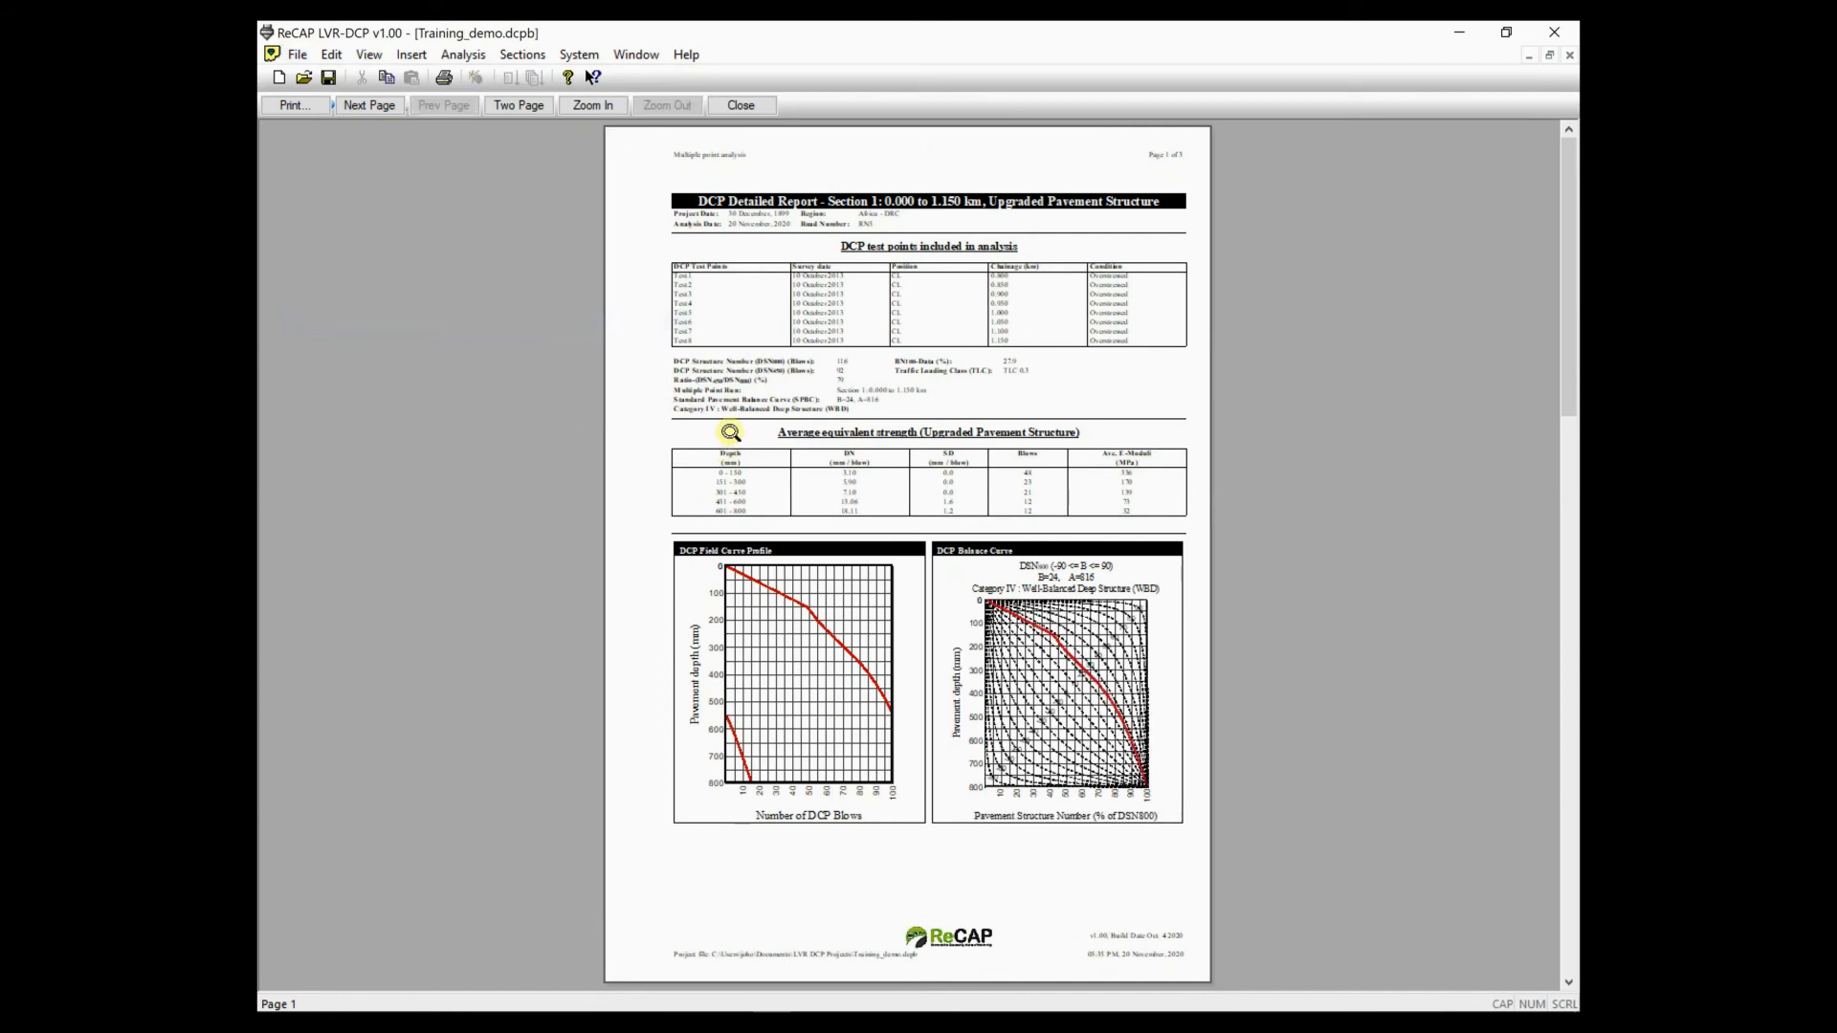
pyautogui.click(387, 107)
pyautogui.click(391, 108)
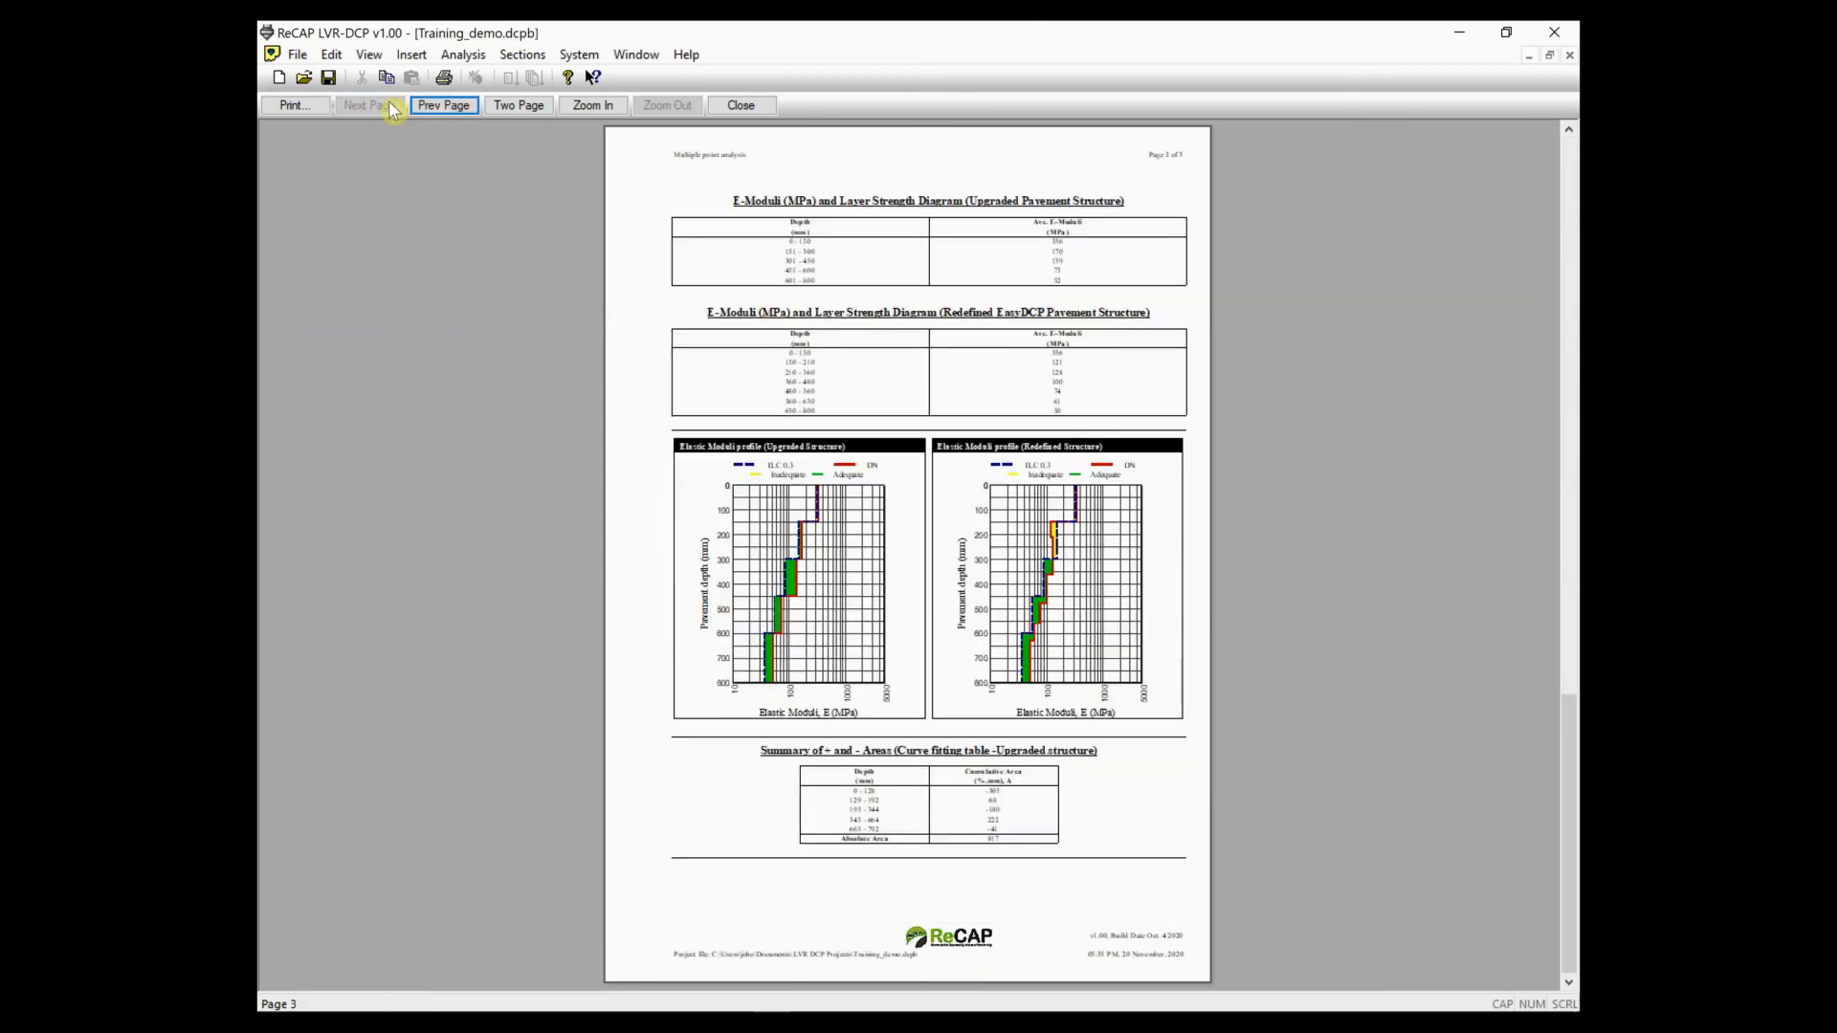
pyautogui.press('Escape')
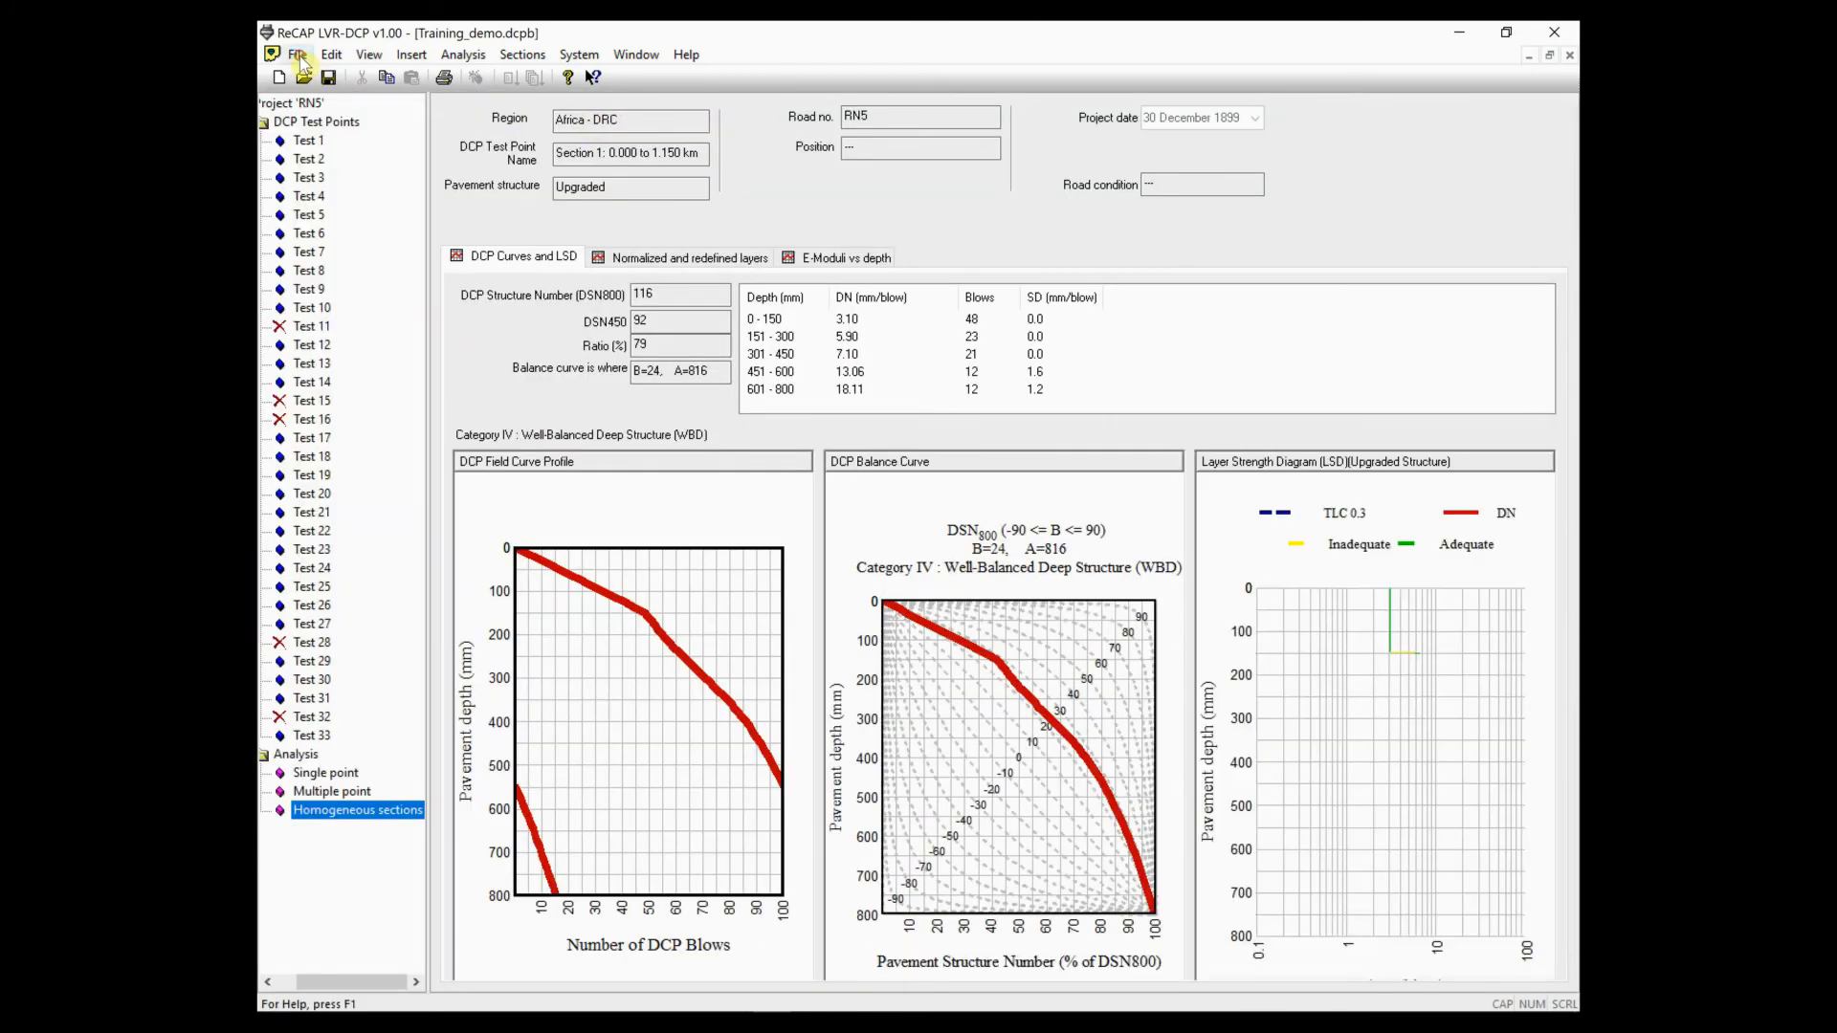
pyautogui.click(299, 57)
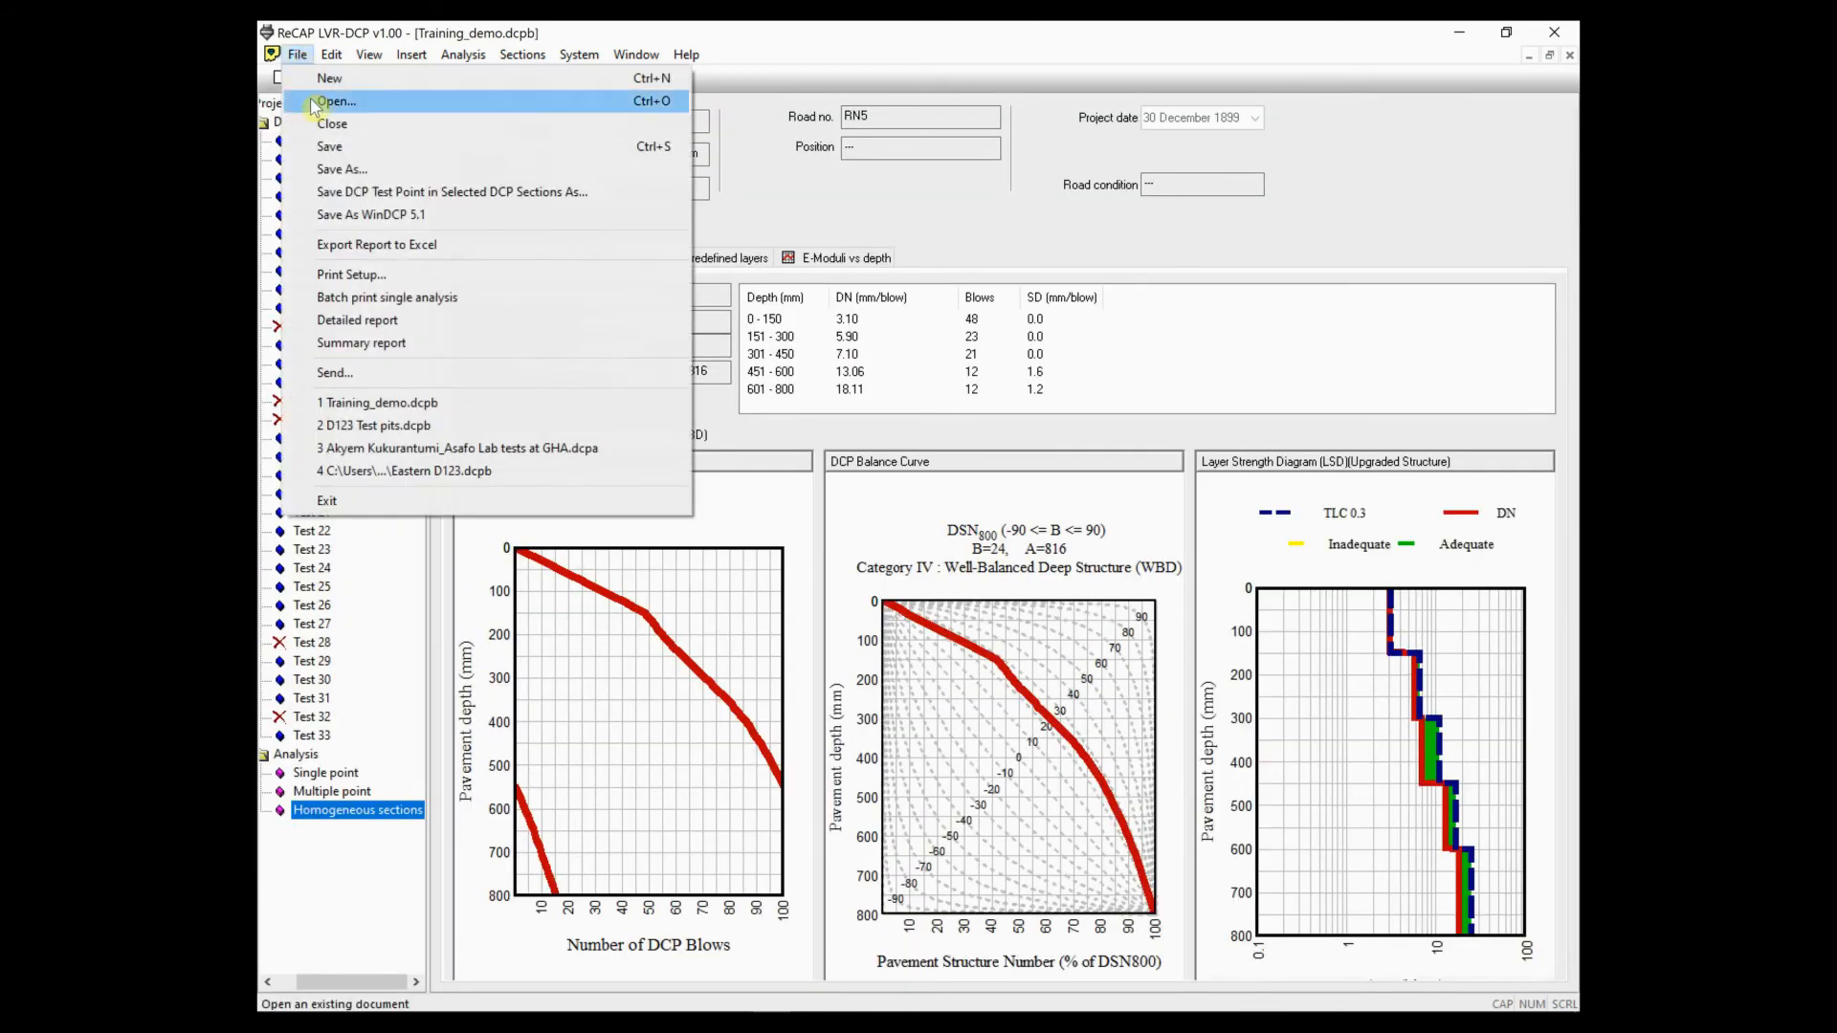
pyautogui.click(337, 344)
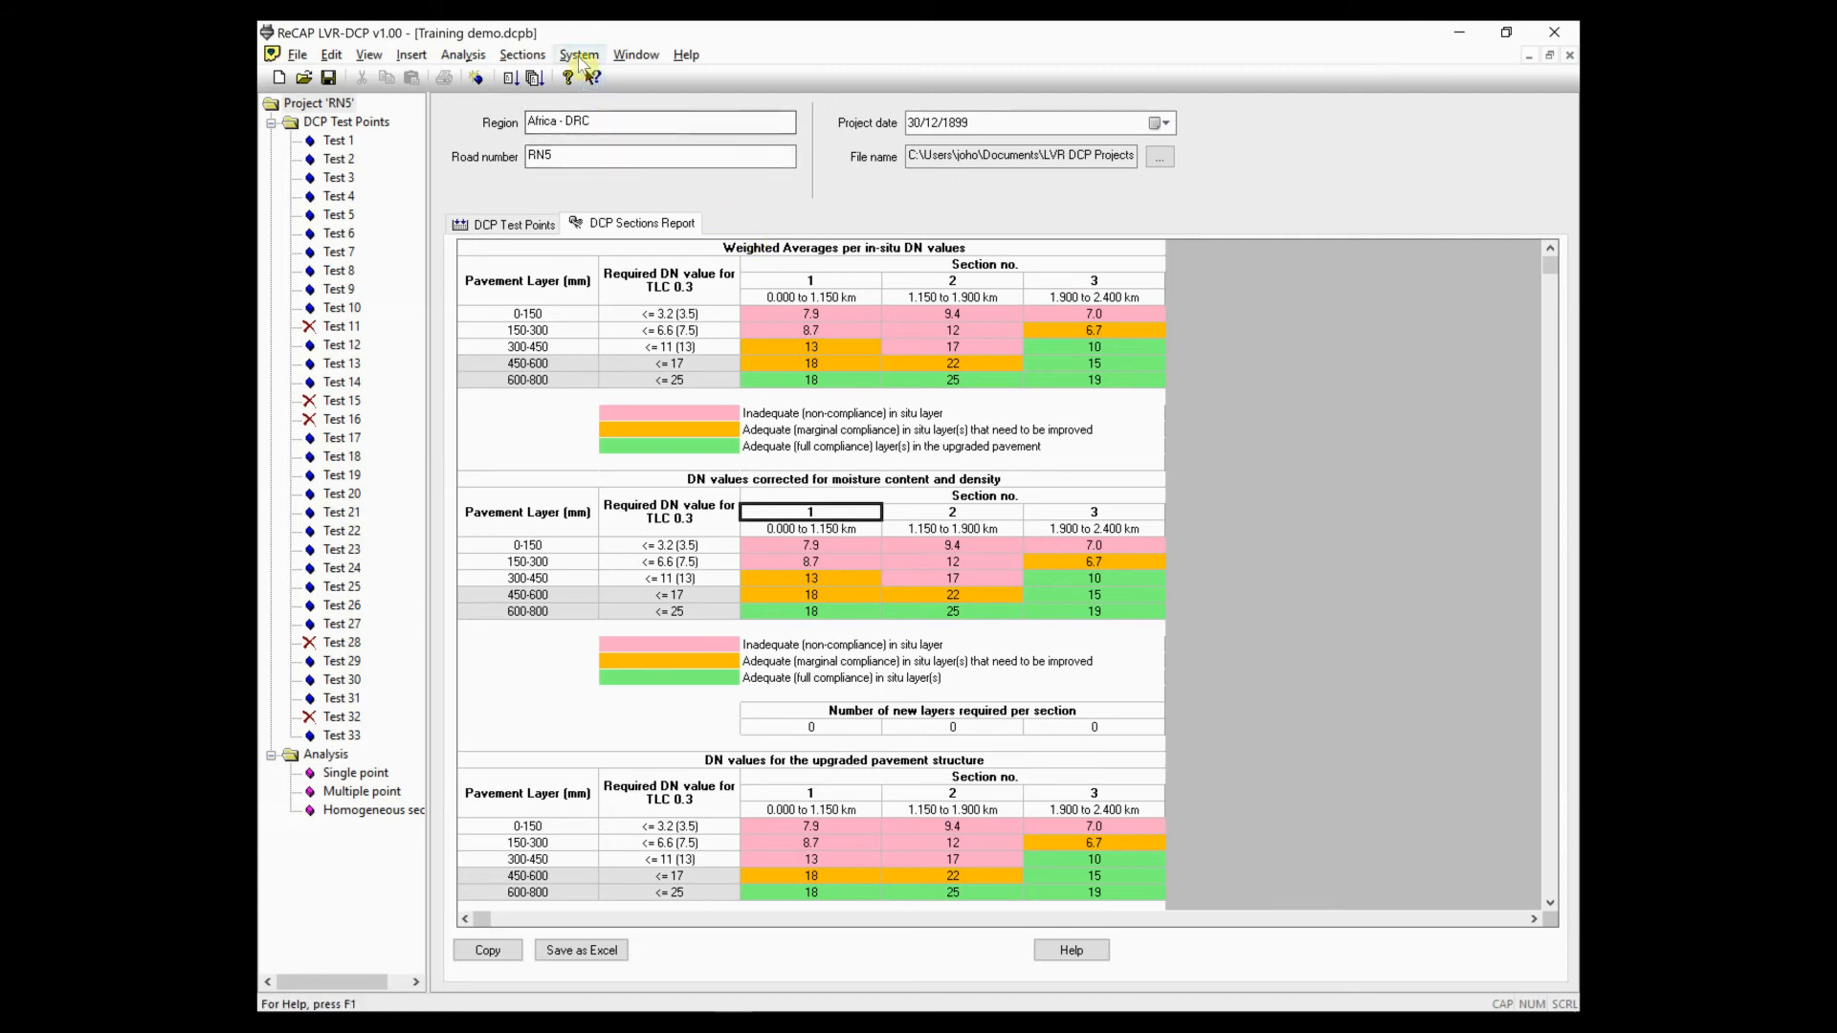
# - Enable the use of percentiles/reliability level in the DCP system settings
pyautogui.click(579, 58)
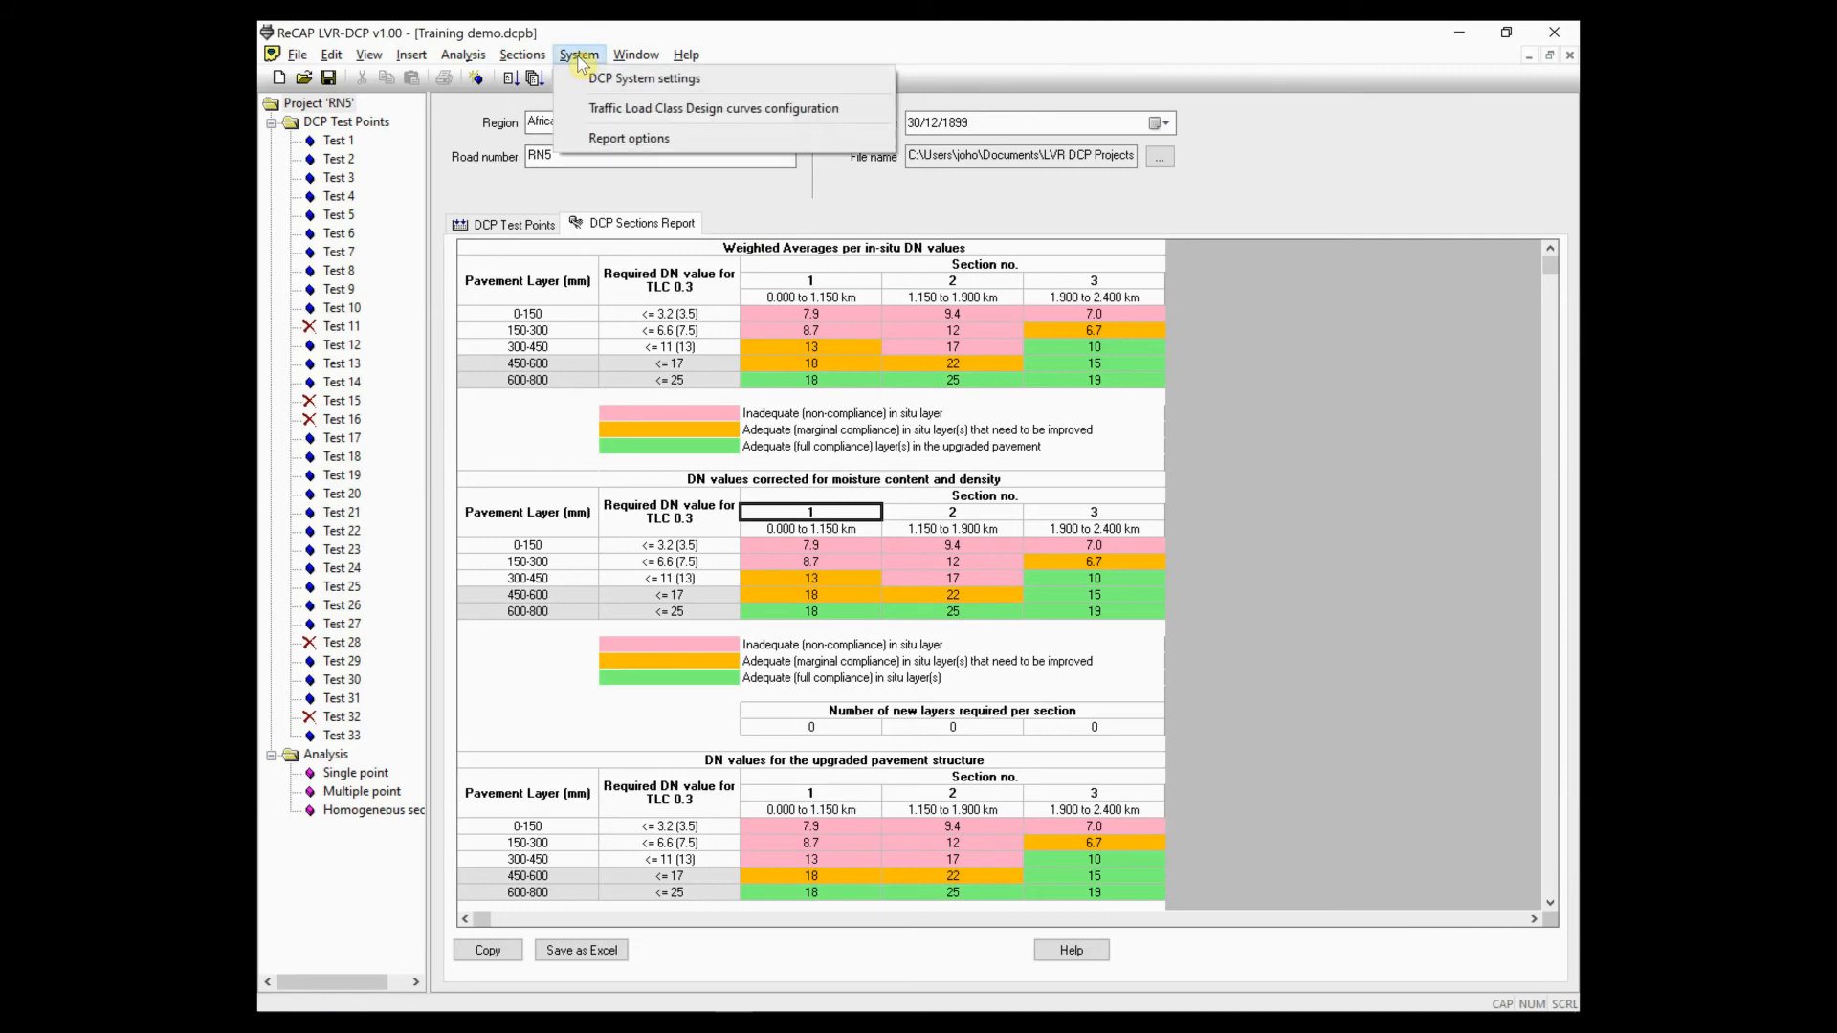
pyautogui.click(599, 79)
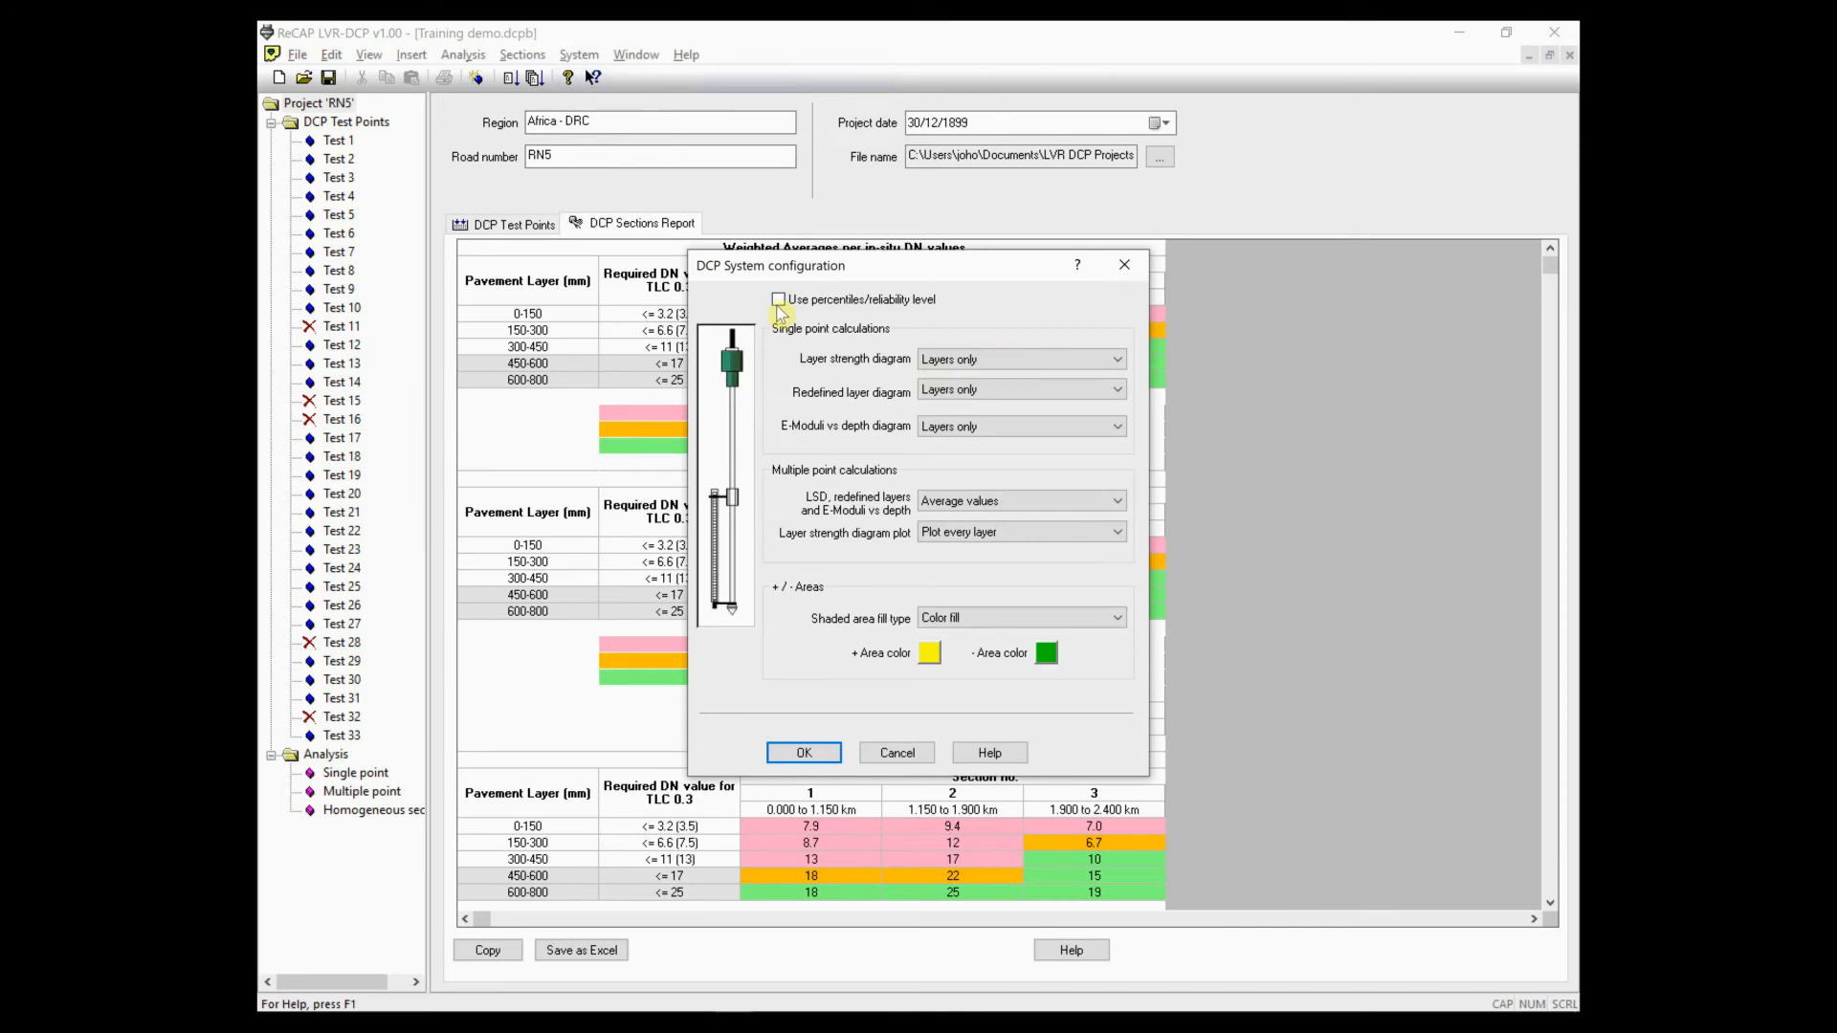
pyautogui.click(779, 301)
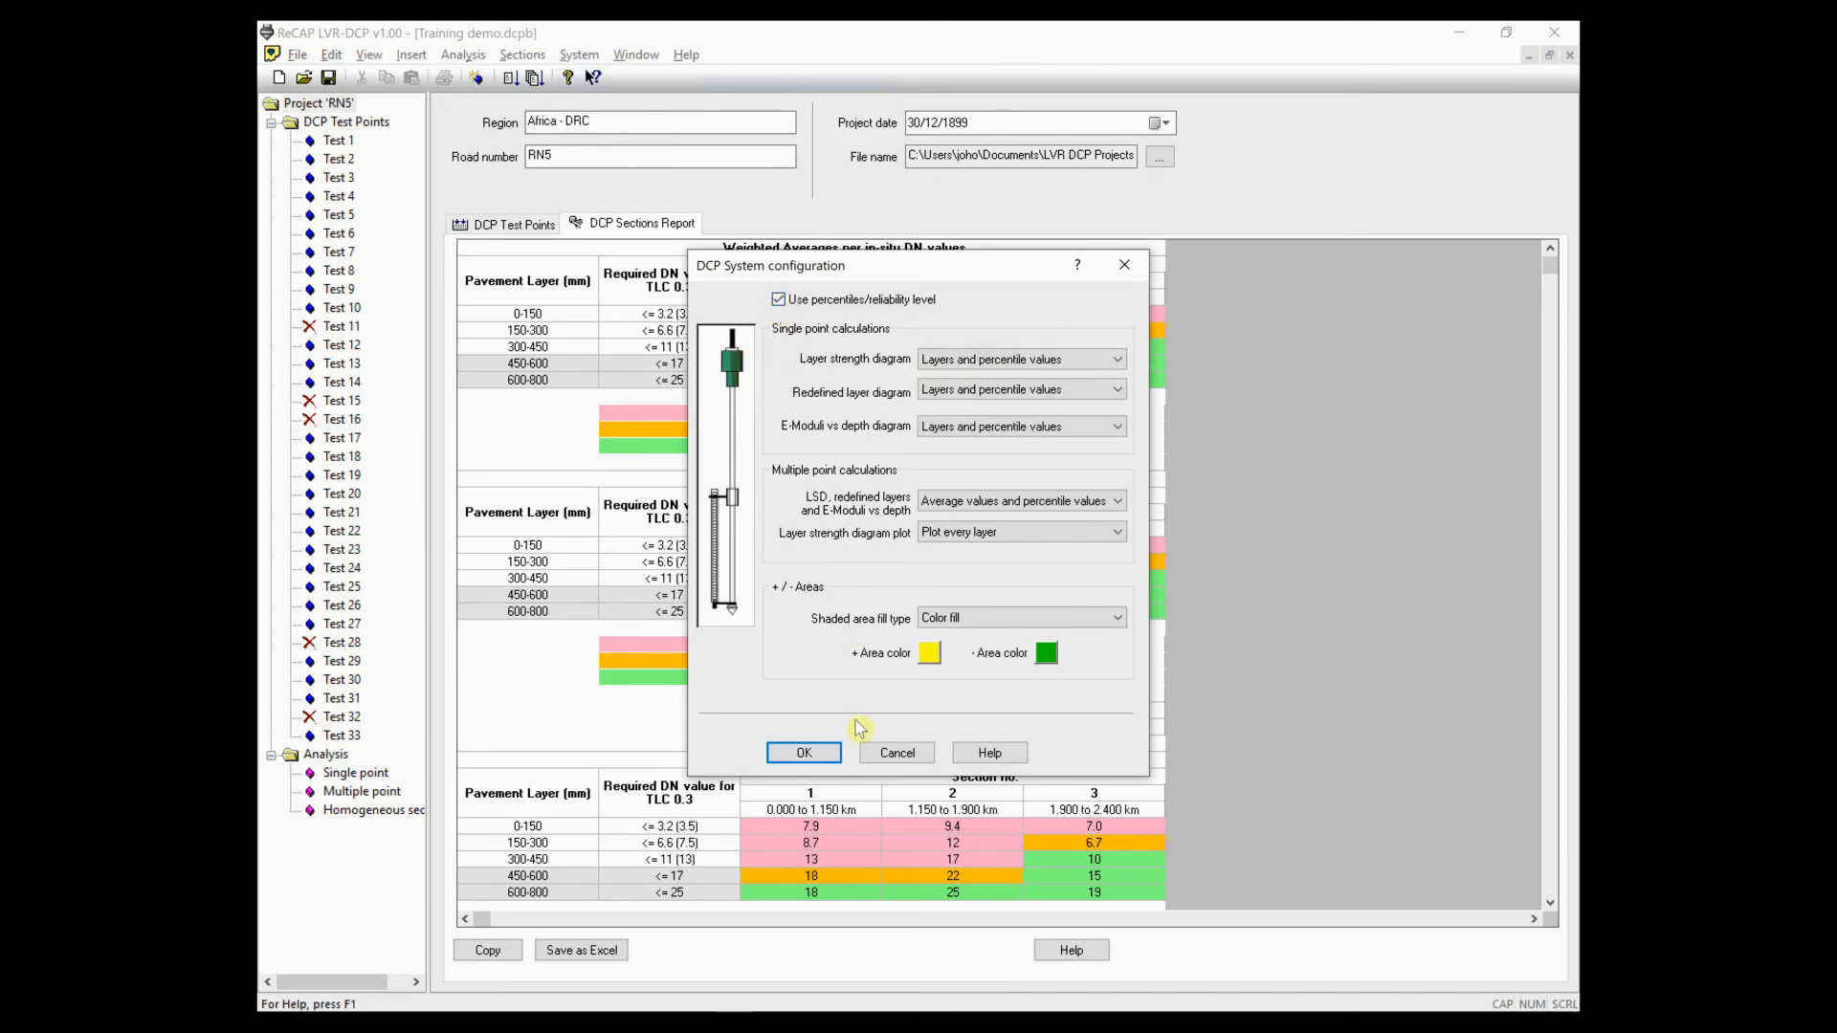
pyautogui.click(828, 759)
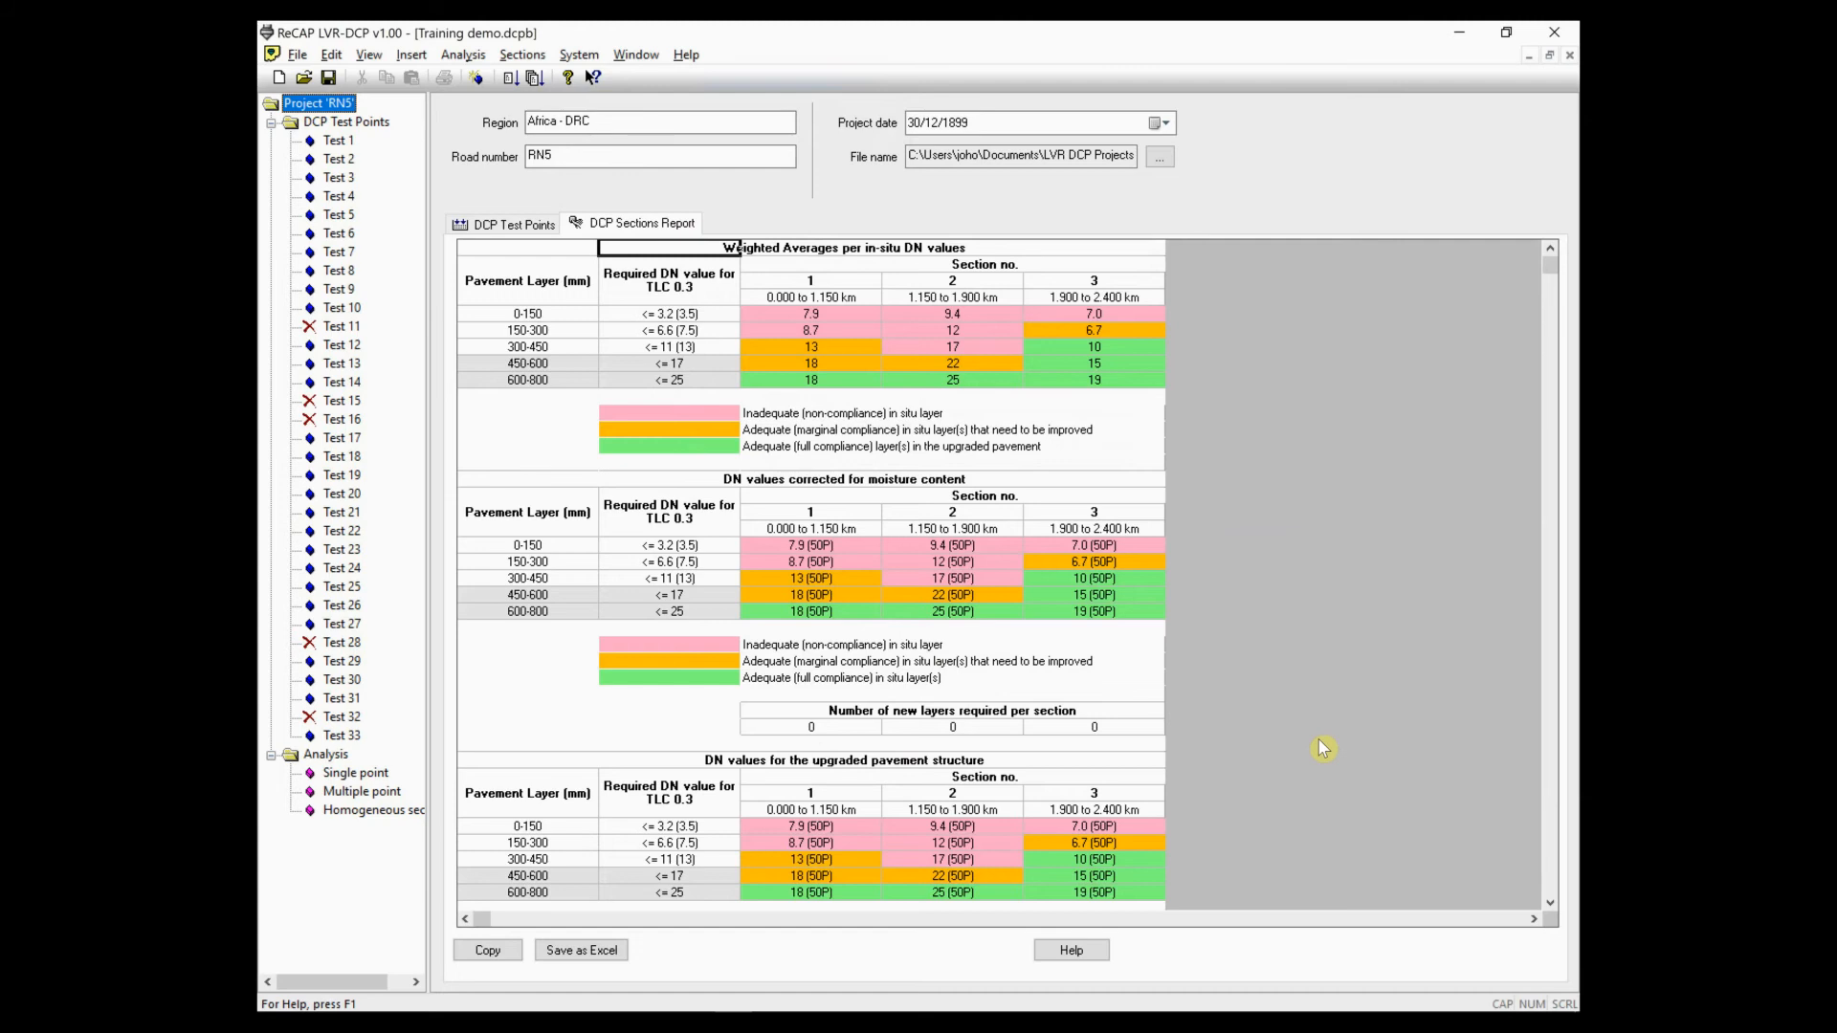
pyautogui.click(810, 513)
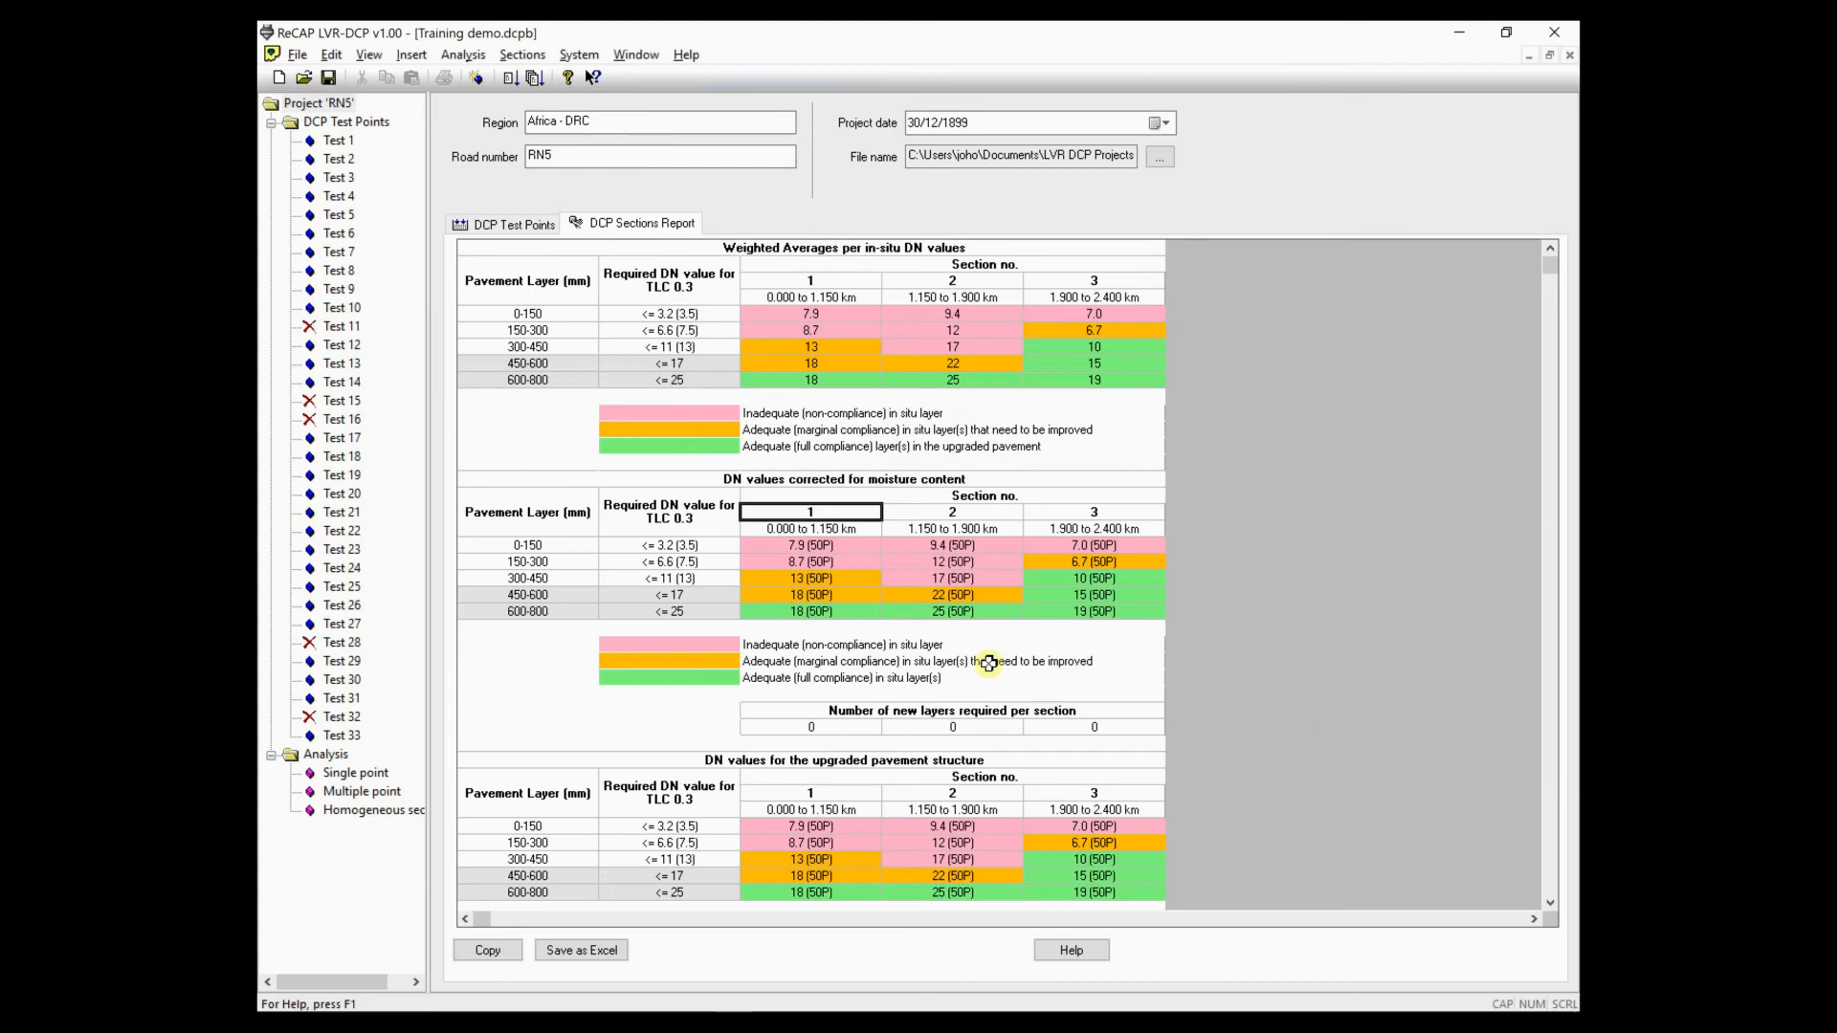
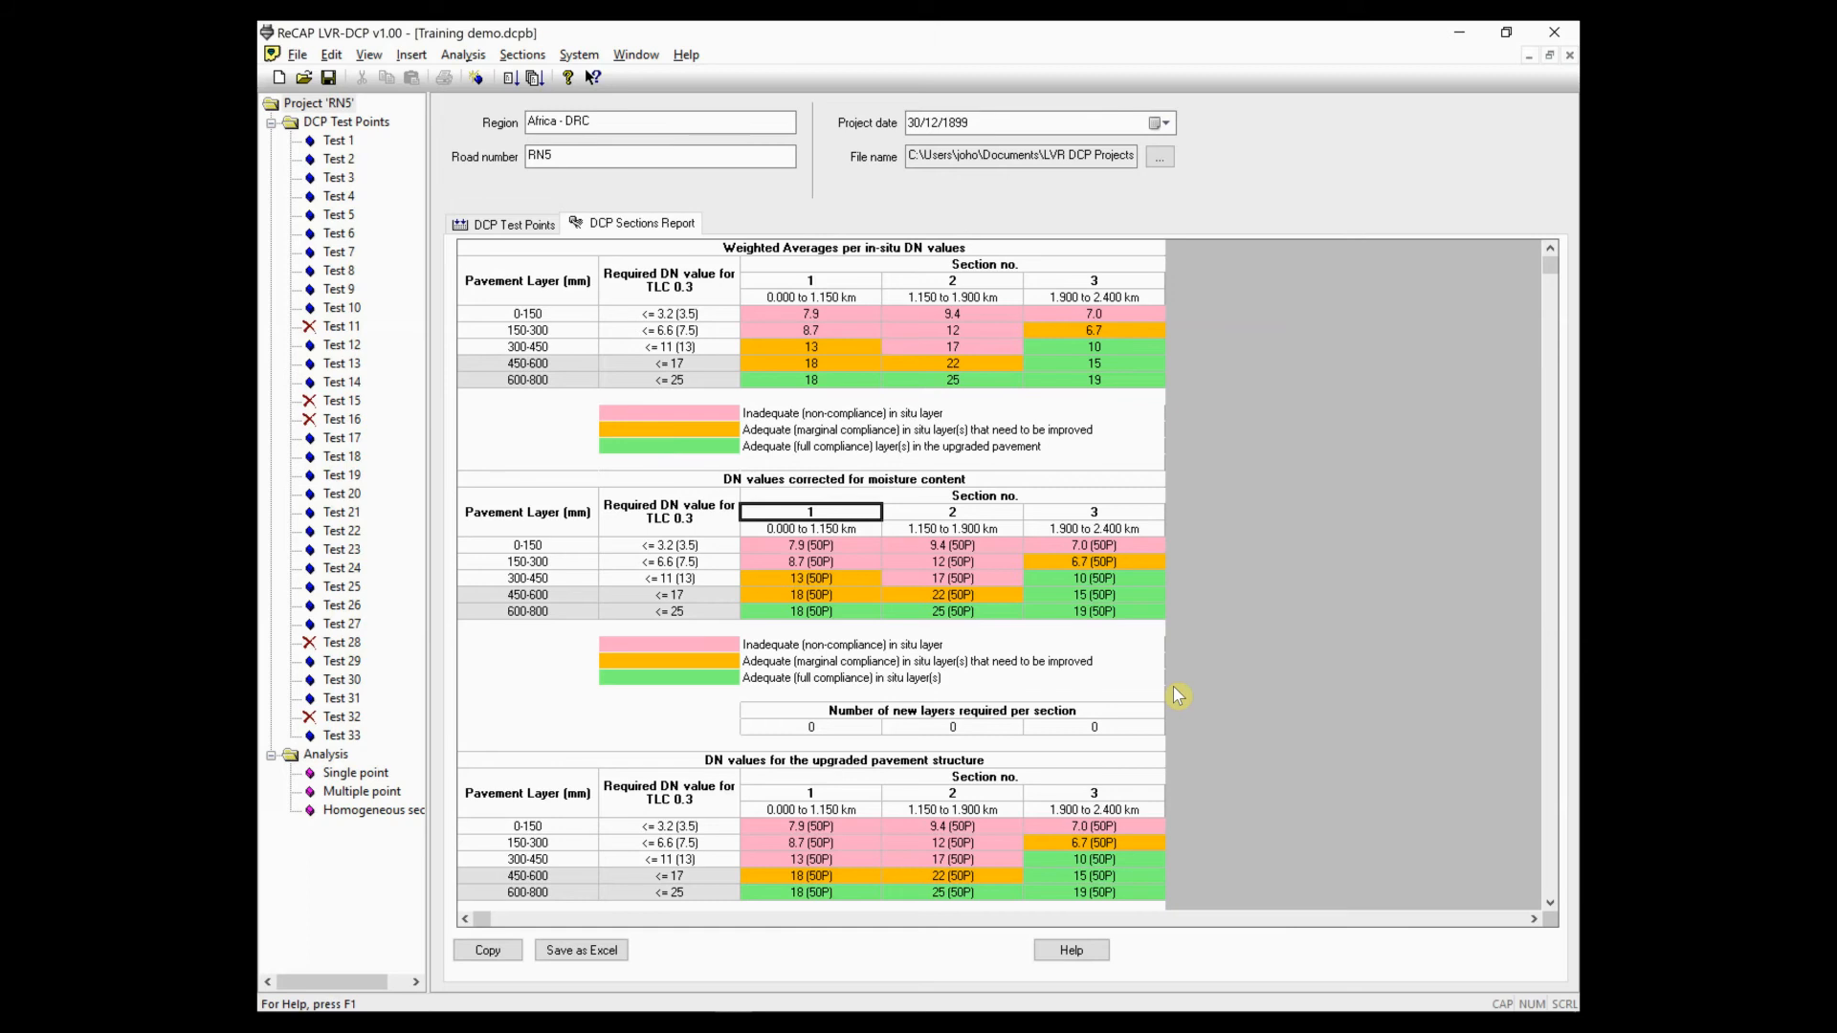
pyautogui.press('Right')
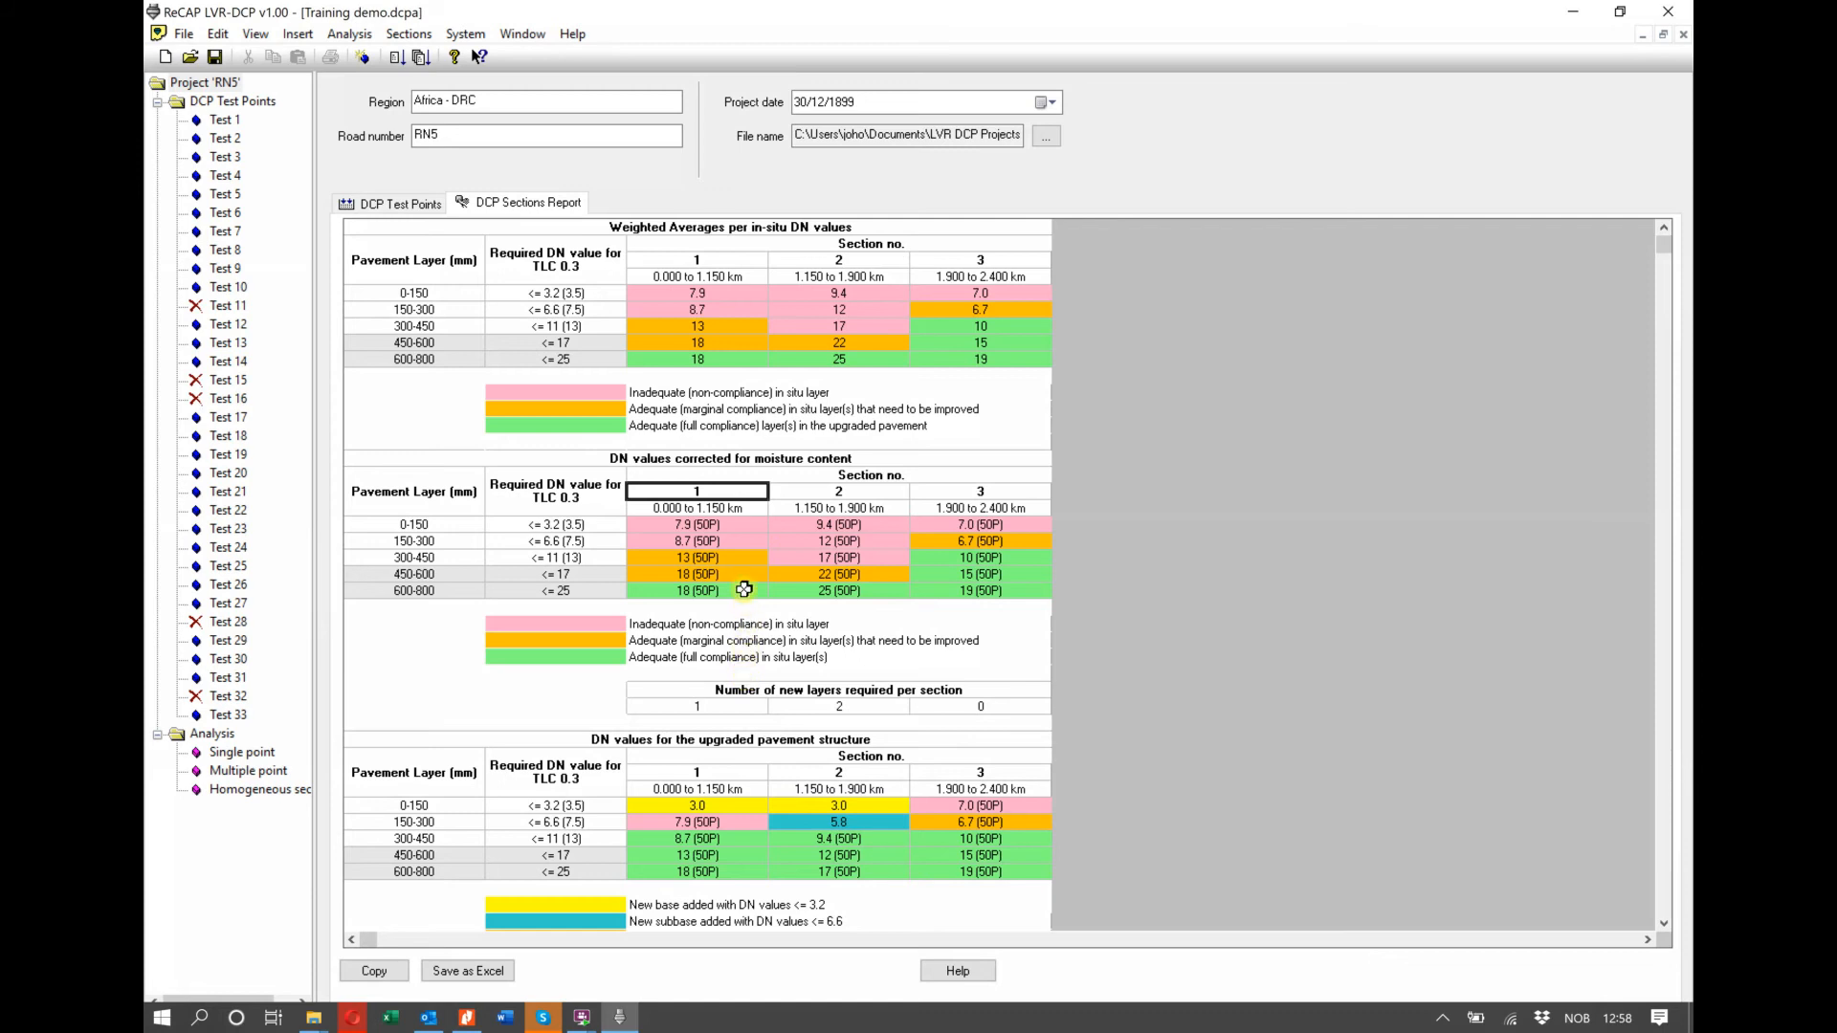
# - Set section 1's moisture-corrected DN values to the 20th percentile: 7.6 (20P) for 0-150 mm and 7.8 (20P) for 150-300 mm
pyautogui.click(745, 525)
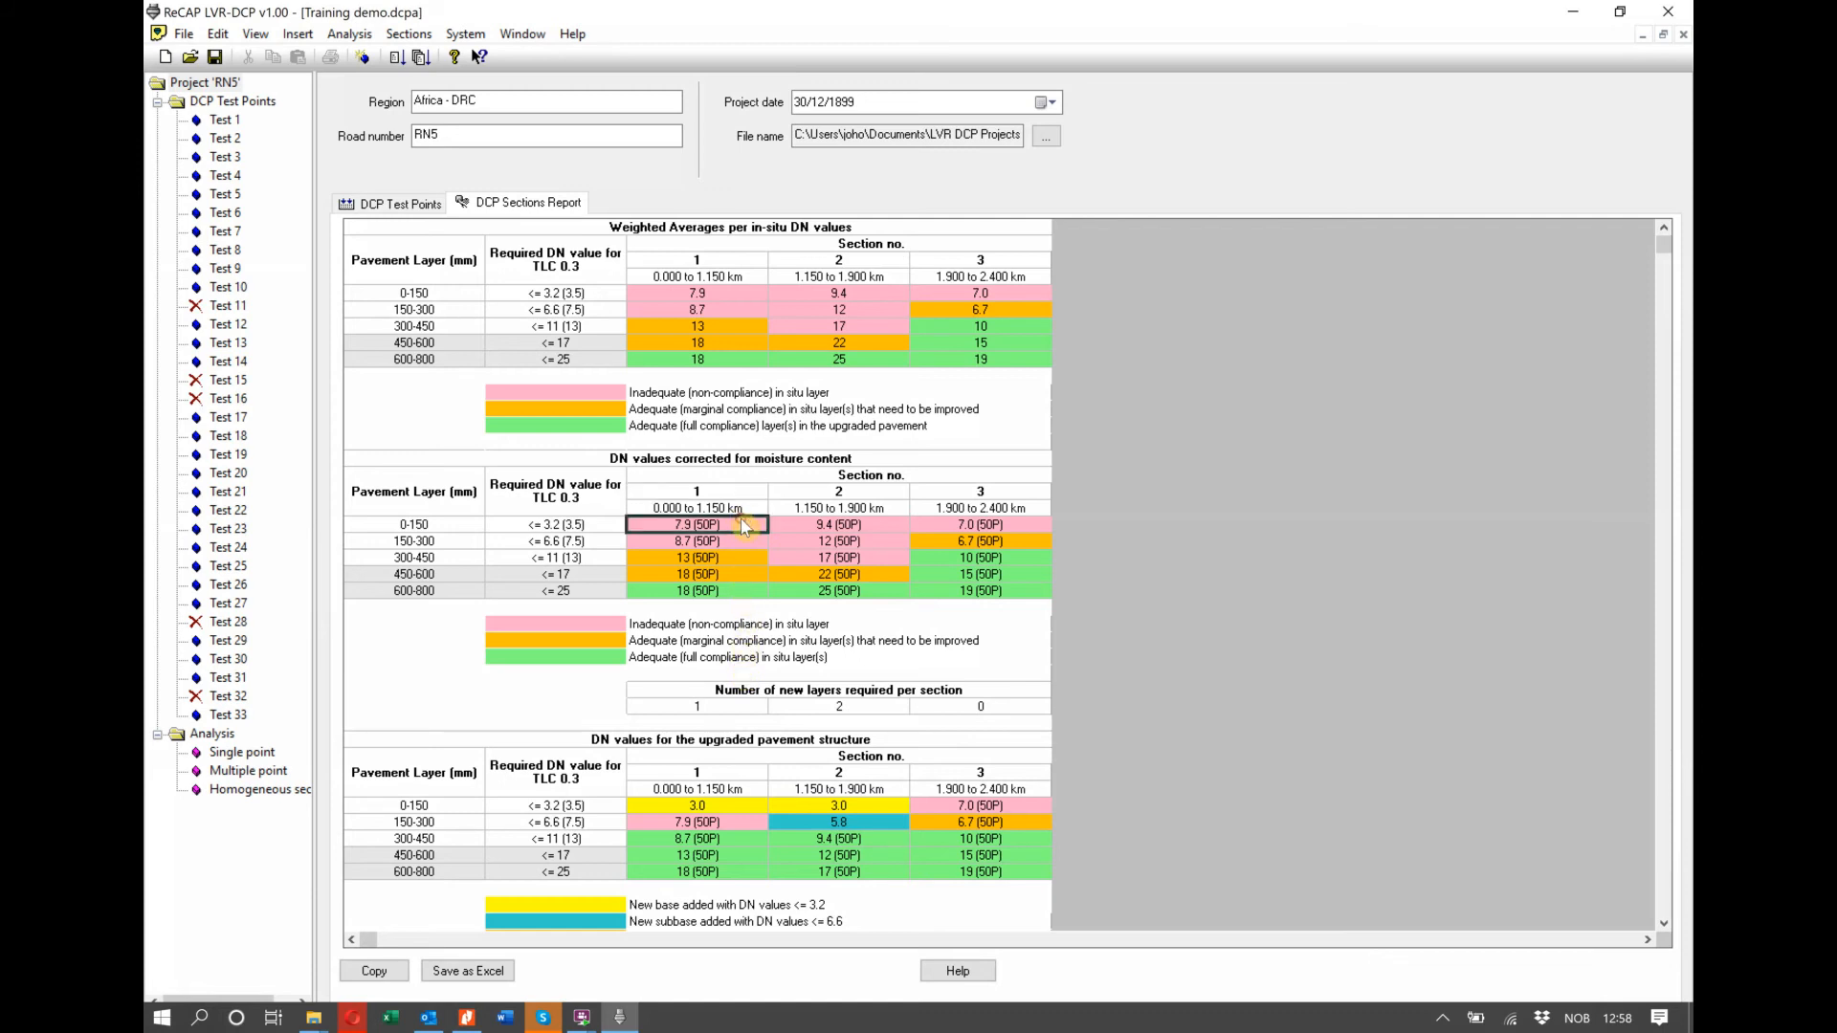
pyautogui.doubleClick(744, 526)
pyautogui.click(923, 483)
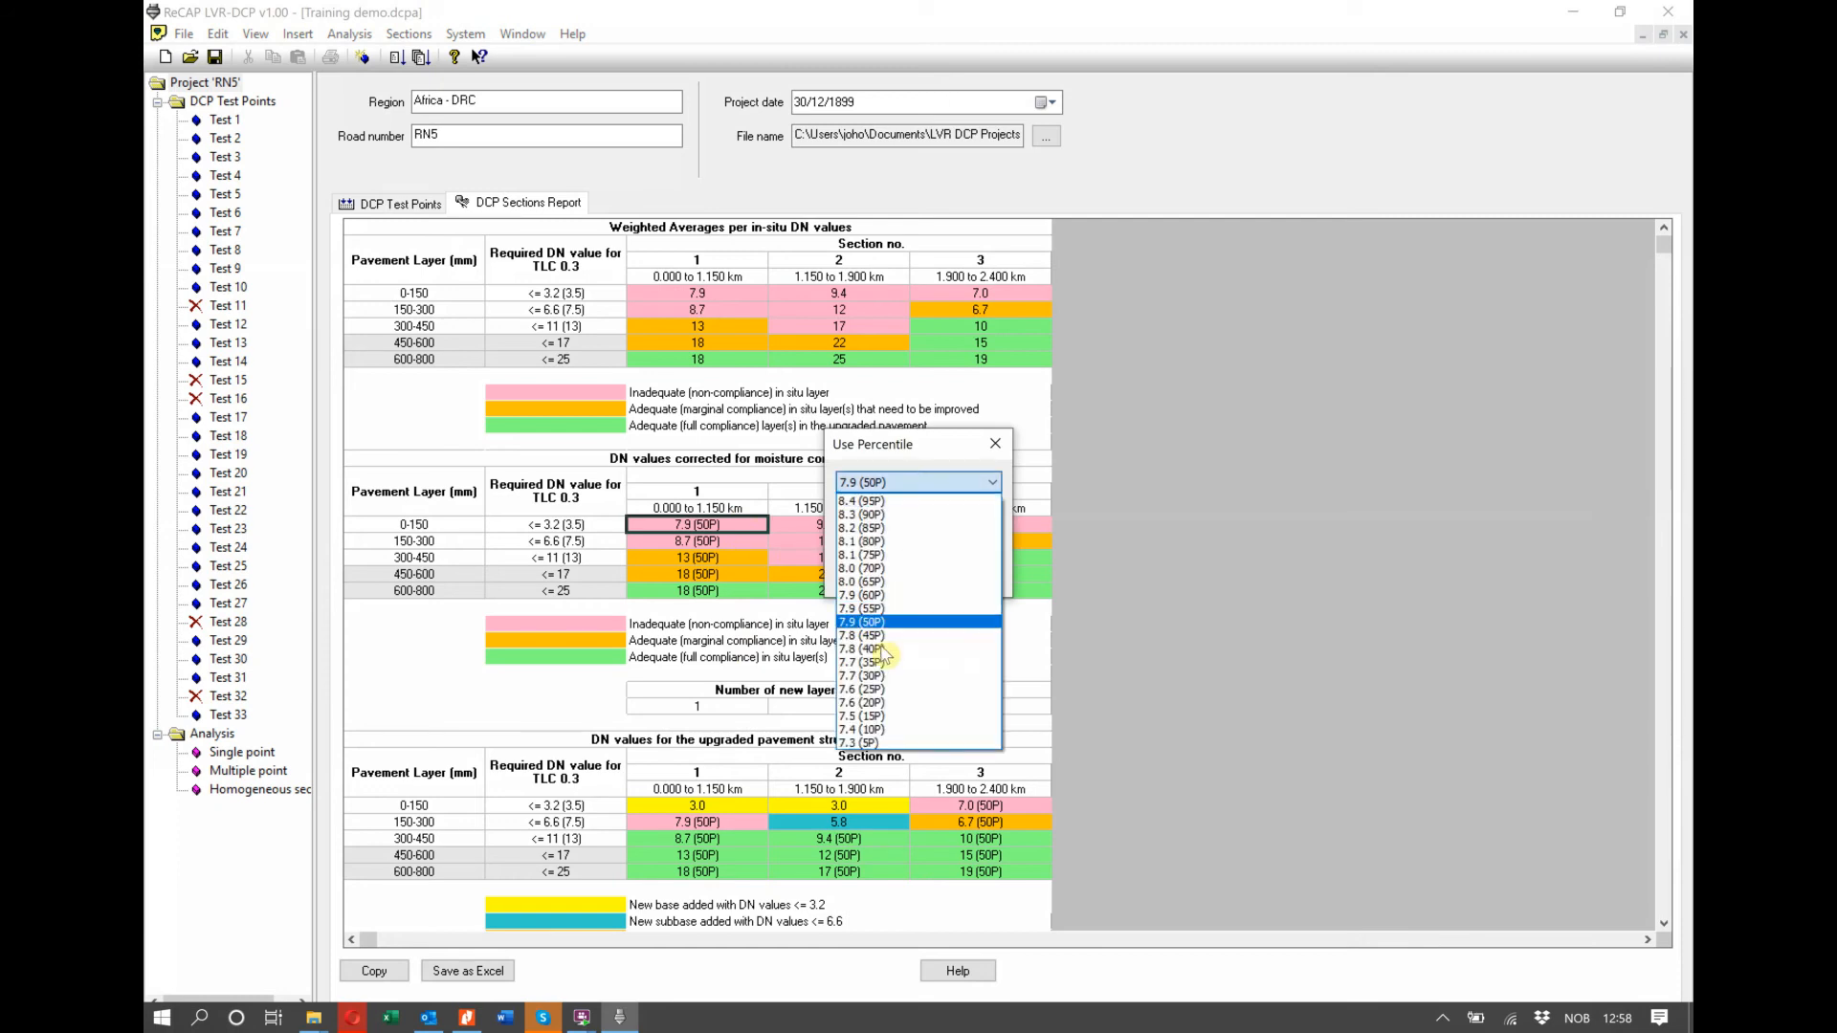
pyautogui.click(887, 702)
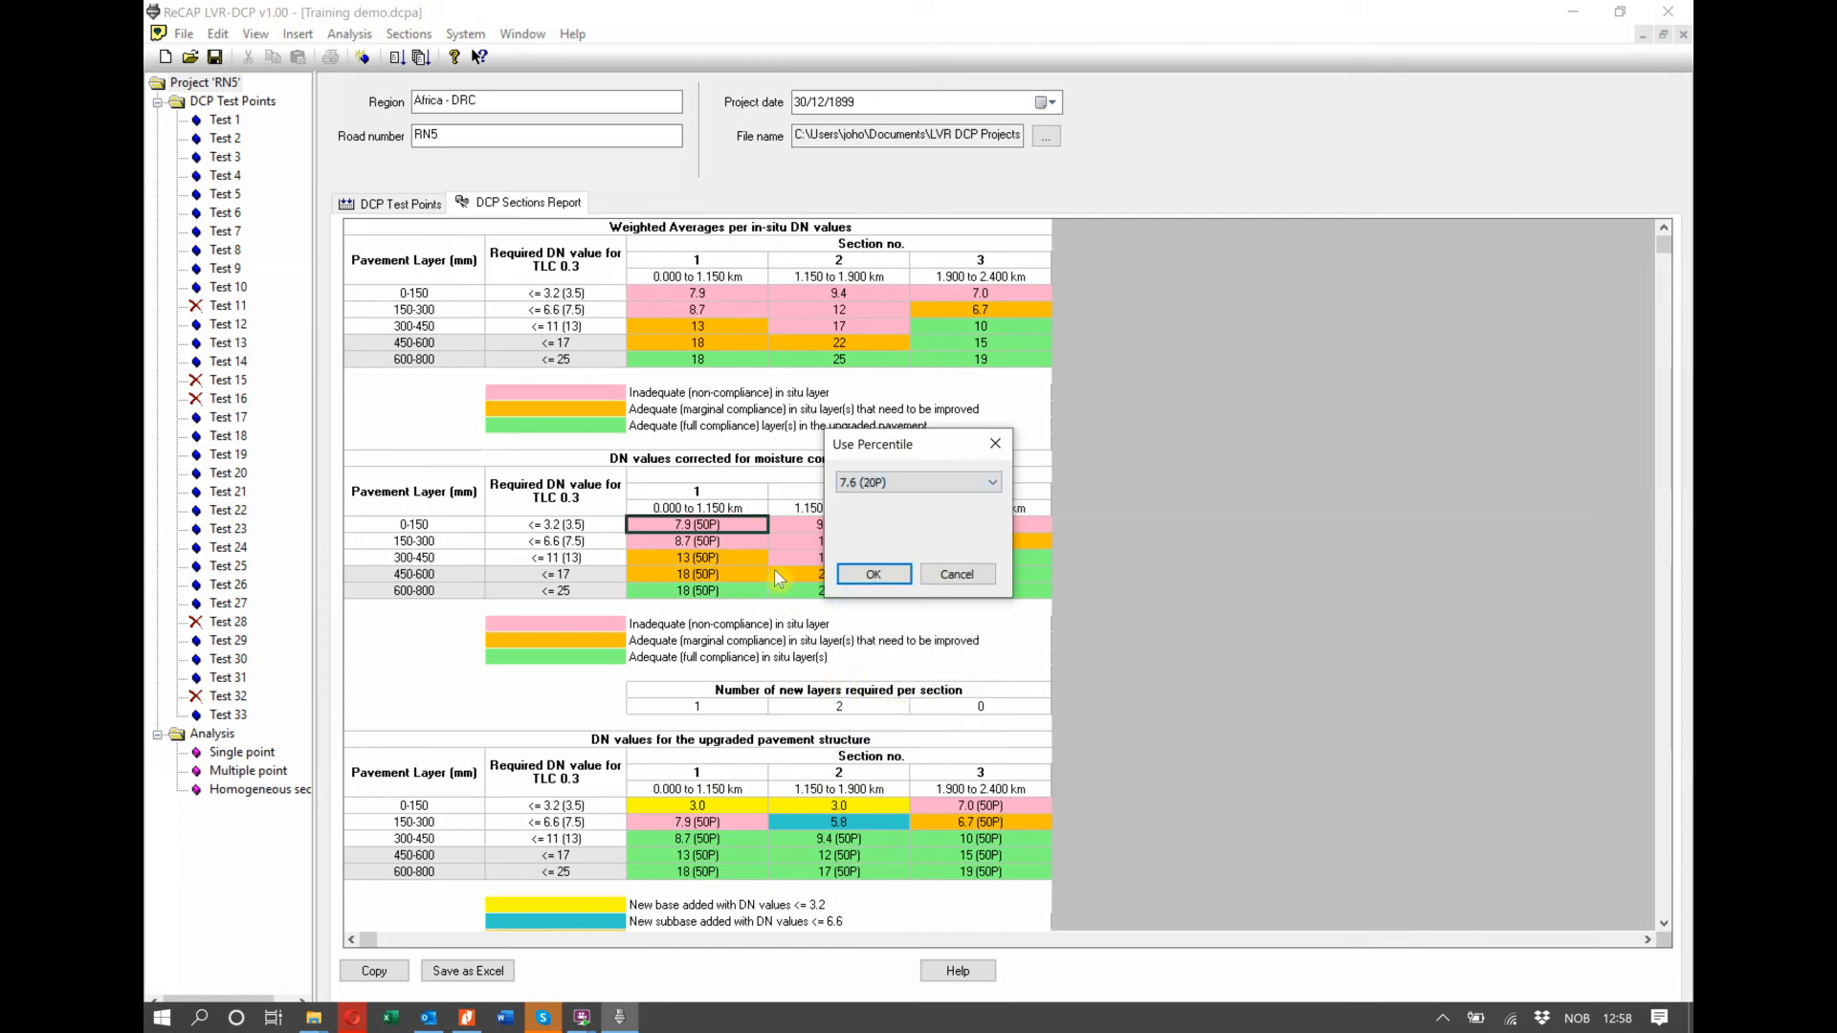
pyautogui.click(874, 575)
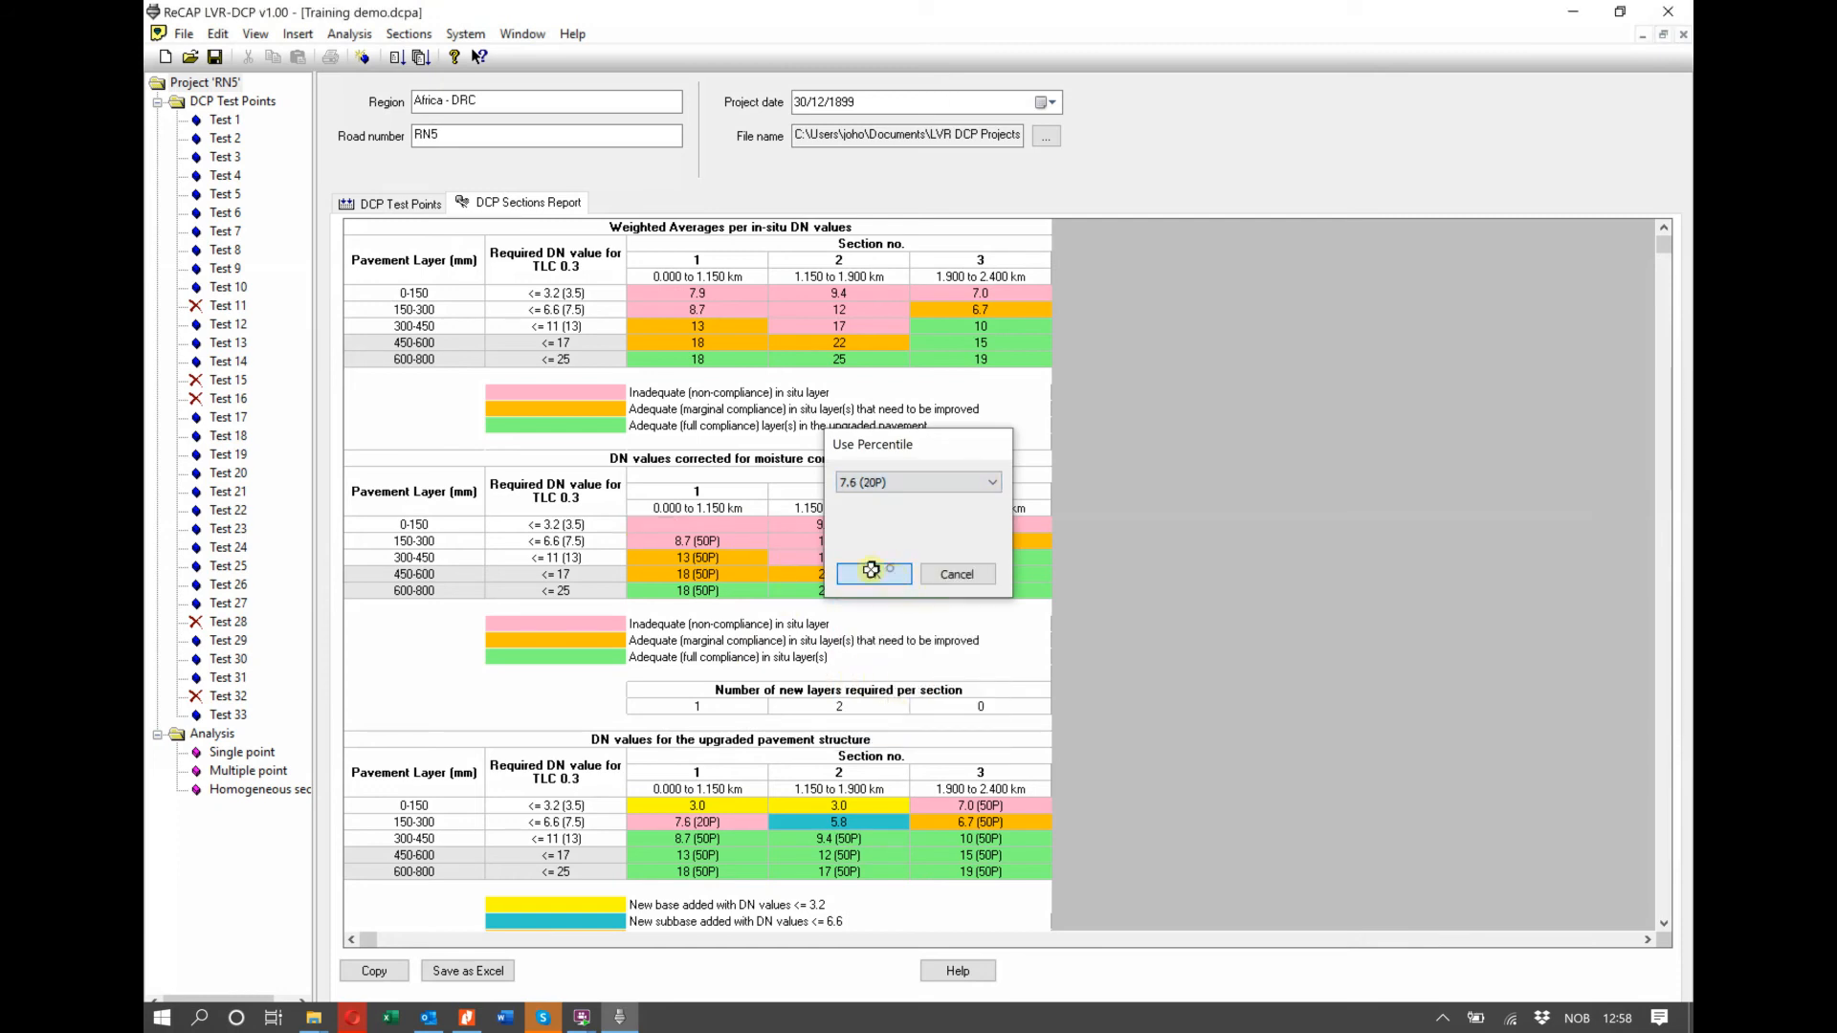
pyautogui.doubleClick(740, 541)
pyautogui.click(922, 484)
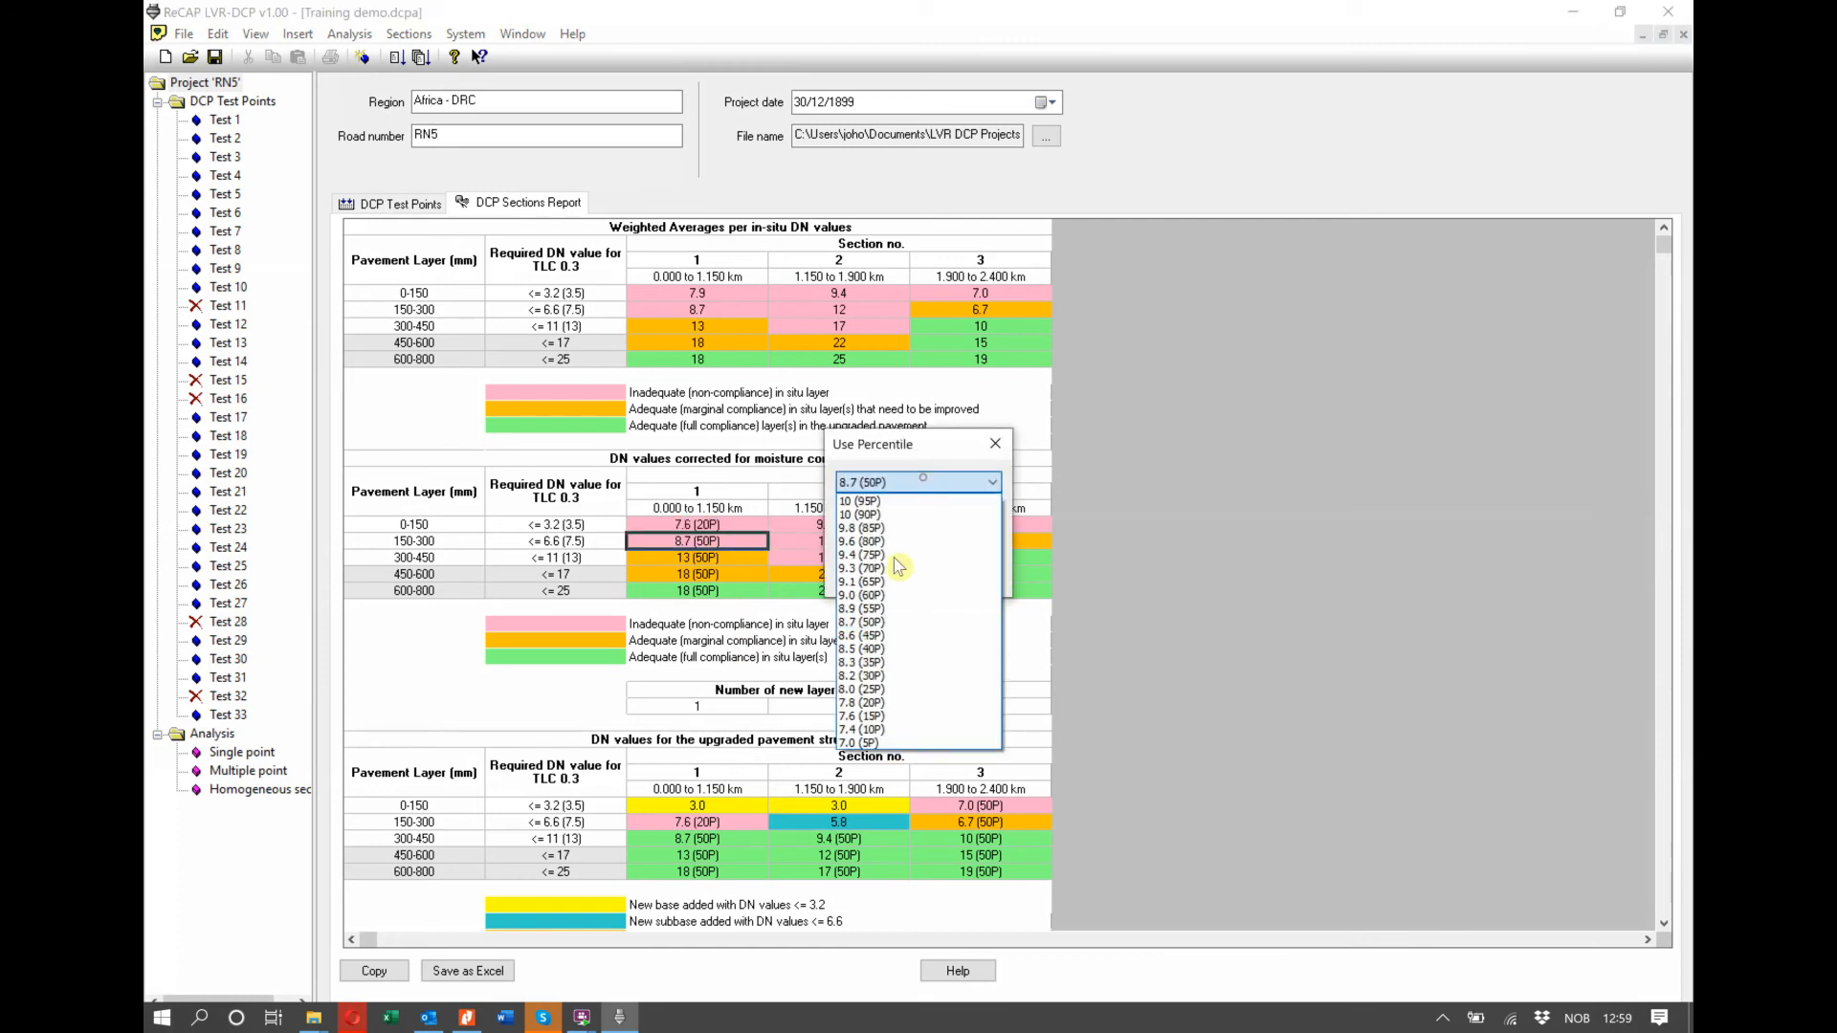
pyautogui.click(886, 703)
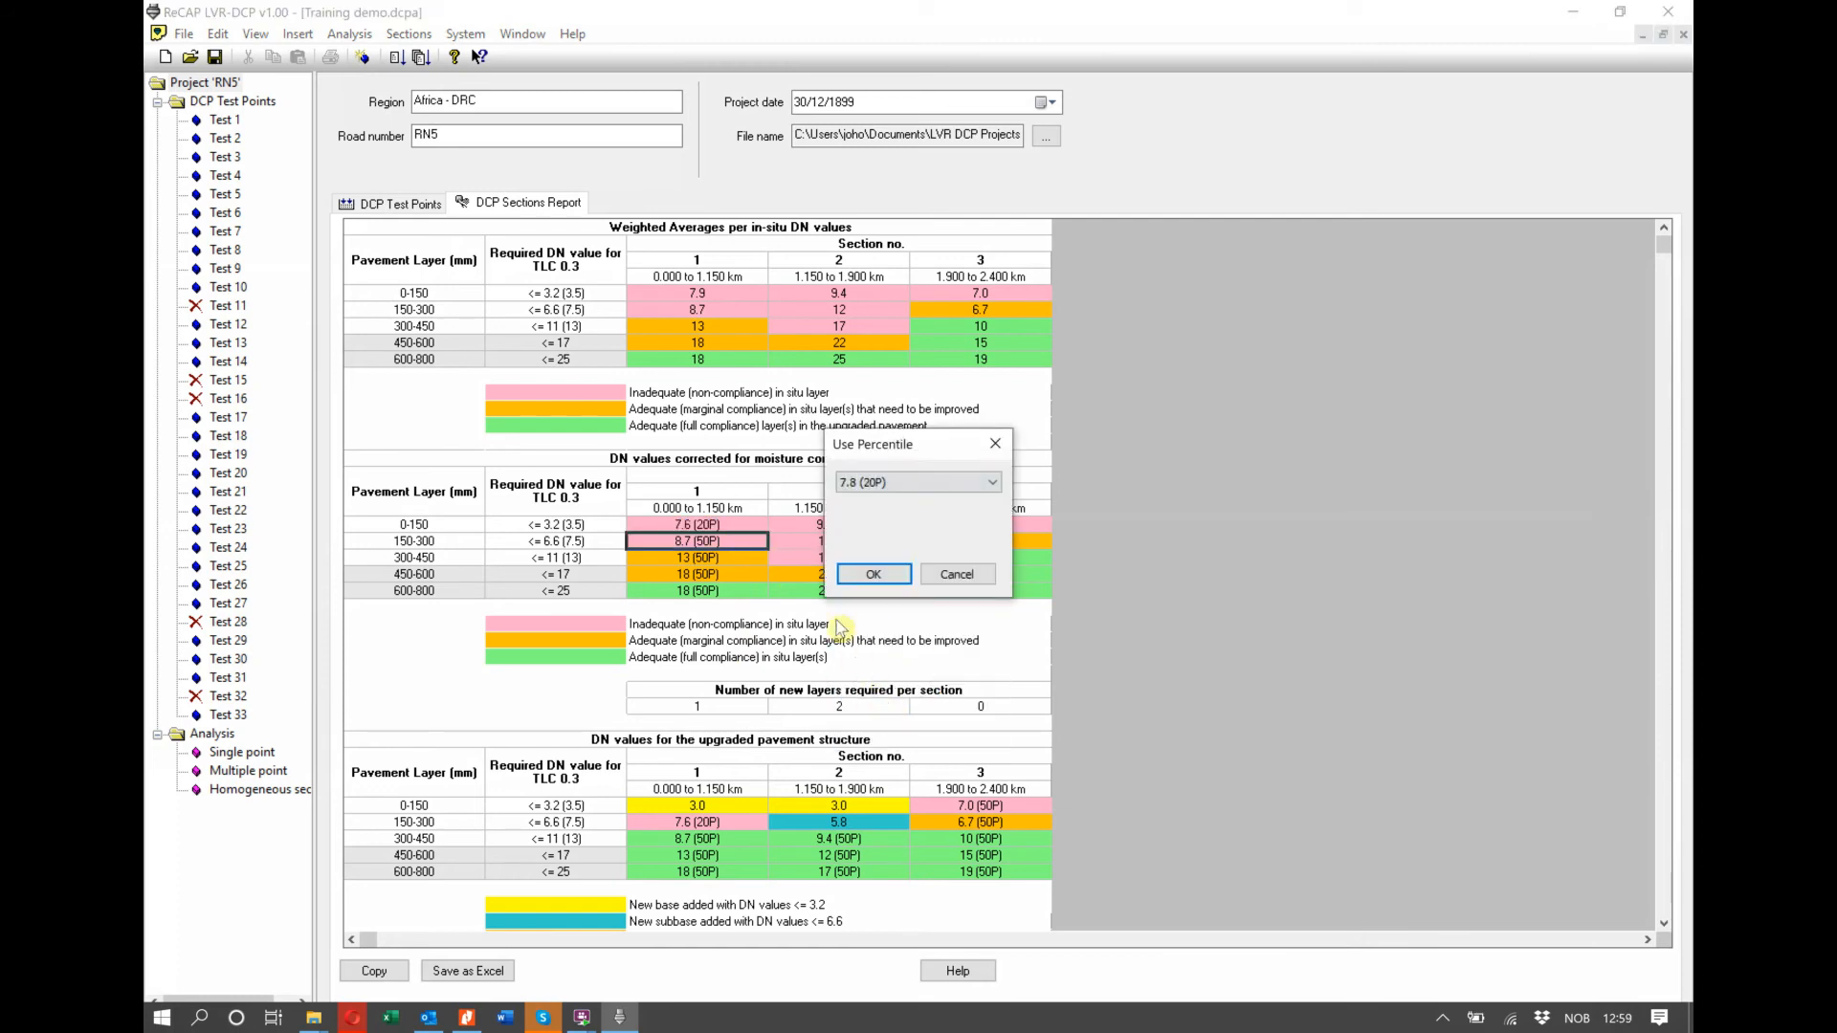
pyautogui.click(873, 574)
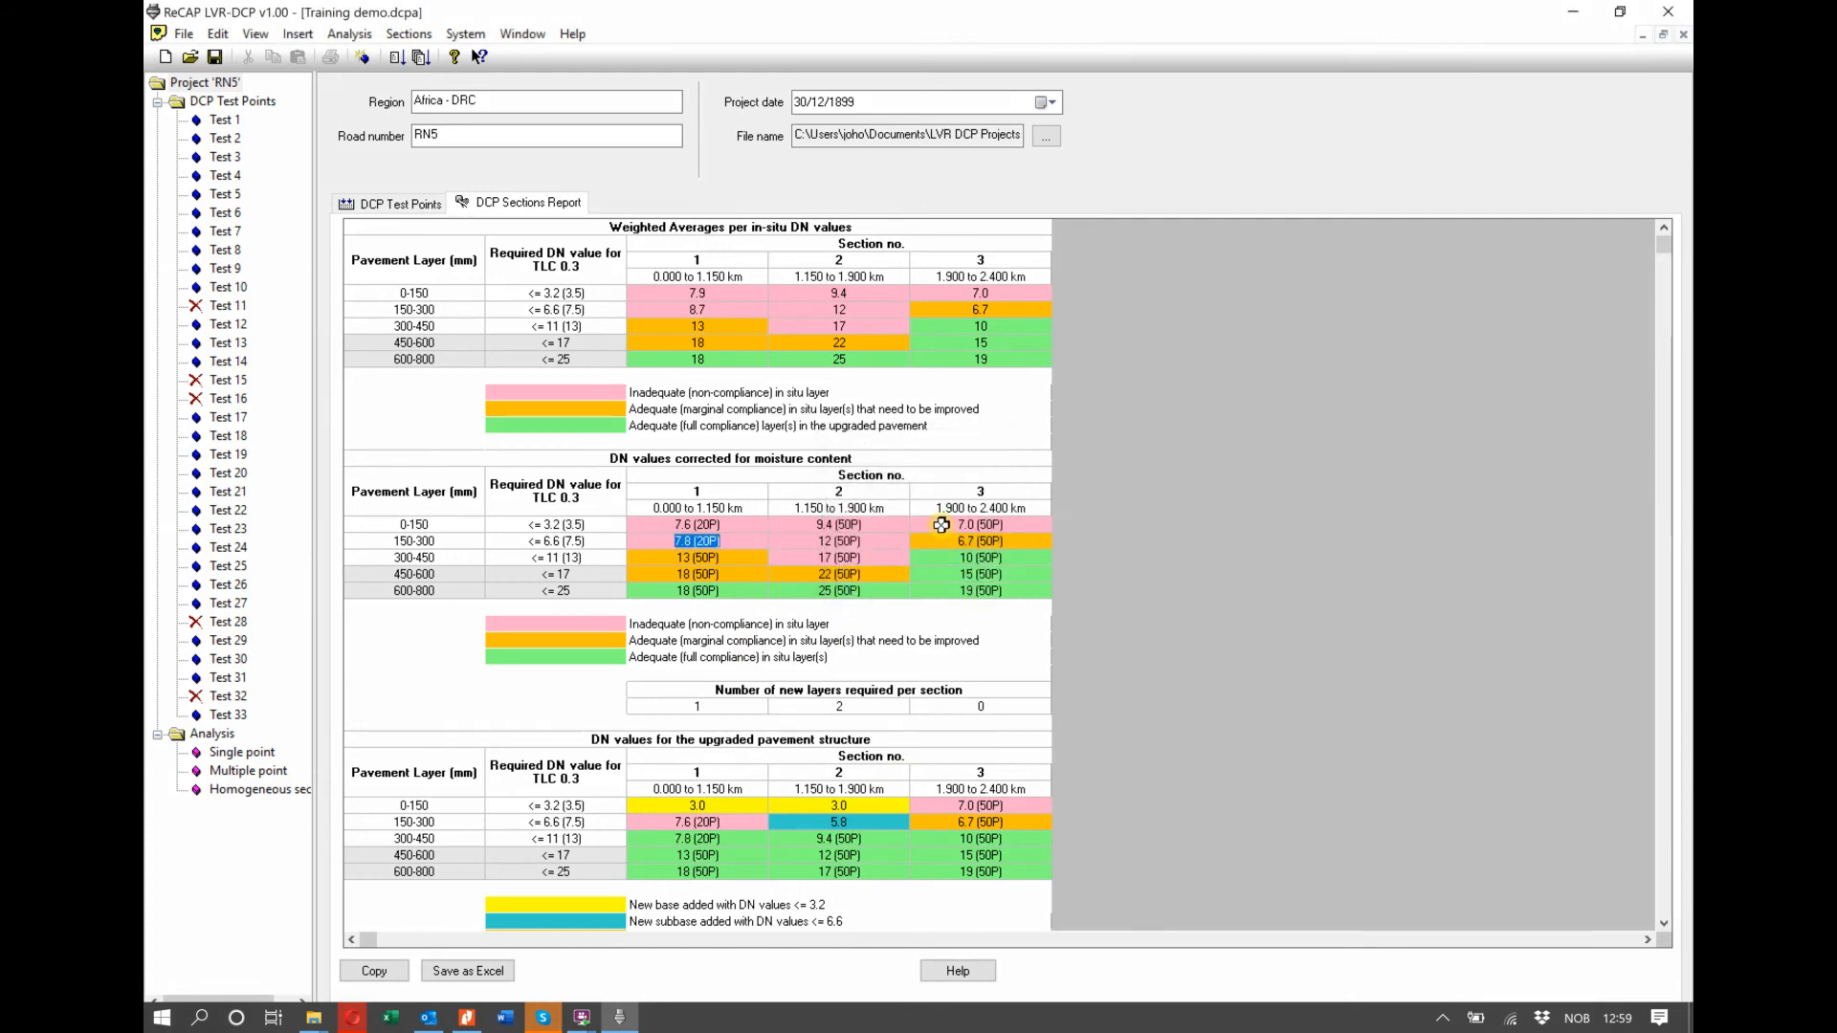
# - Set section 3's moisture-corrected DN values to the 20th percentile: 6.2 (20P) for 0-150 mm and 6.1 (20P) for 150-300 mm
pyautogui.doubleClick(942, 525)
pyautogui.click(949, 485)
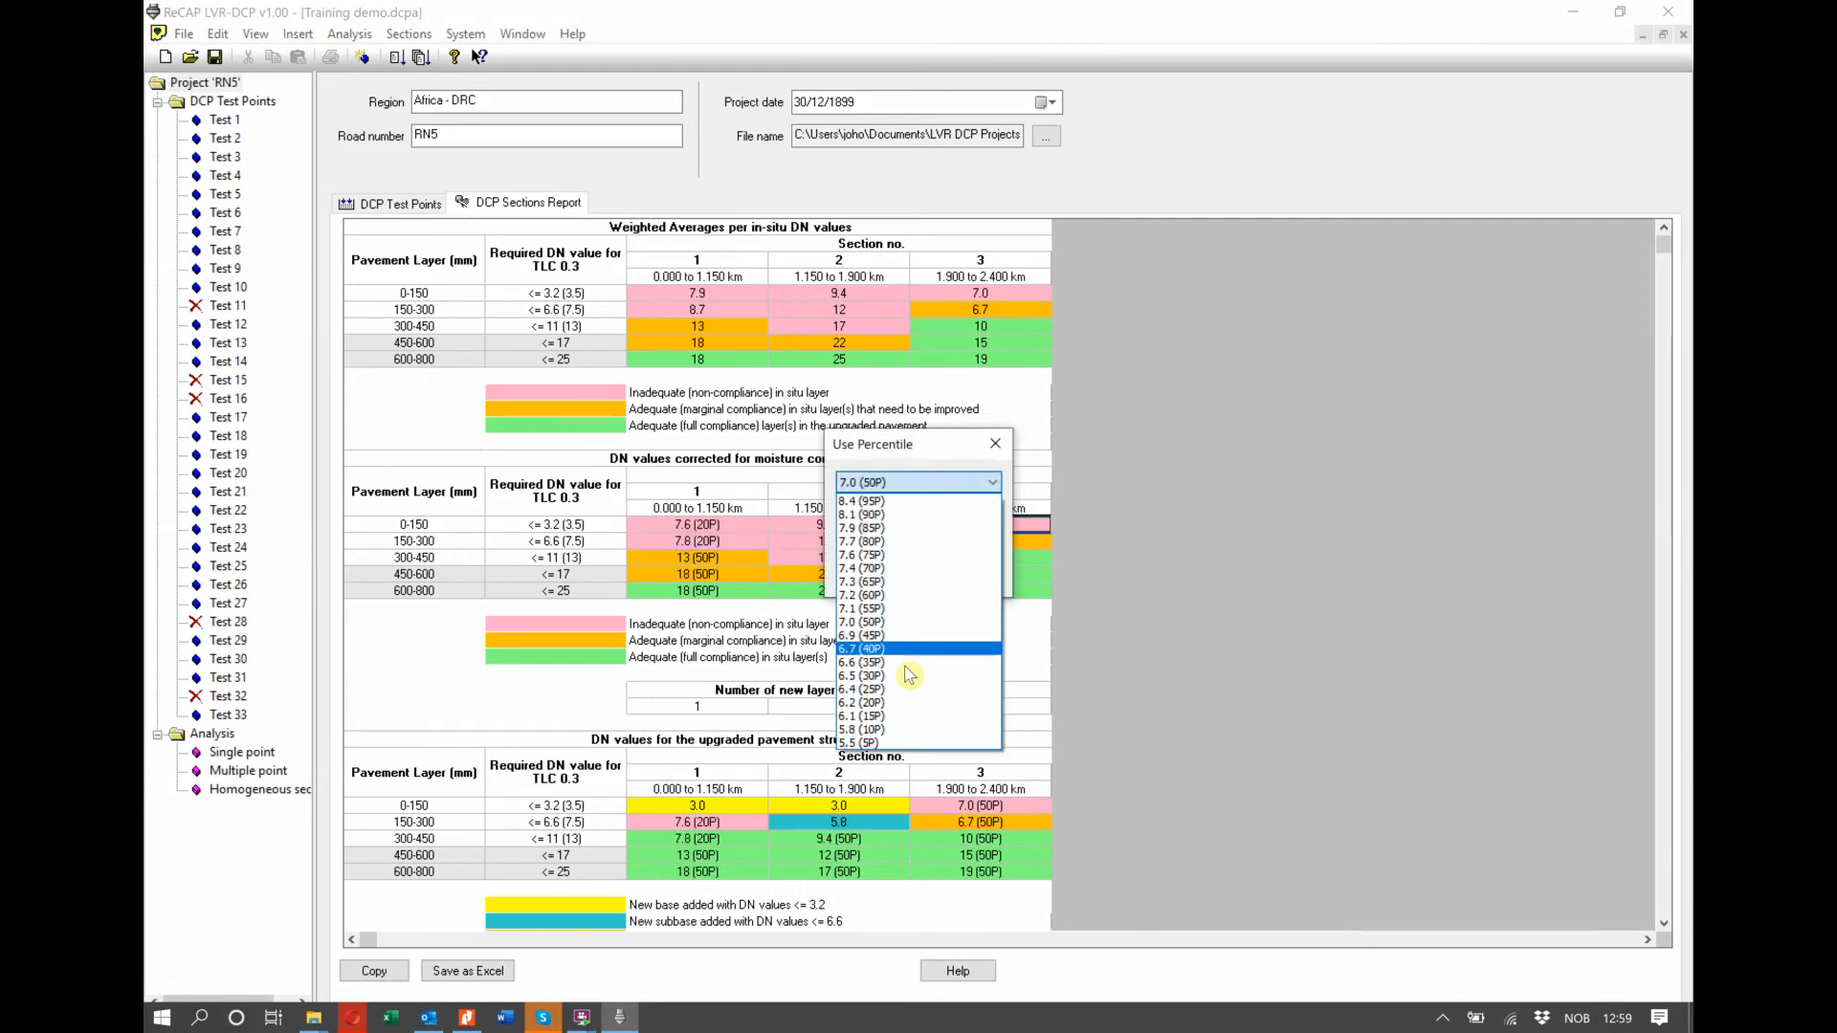
pyautogui.click(900, 702)
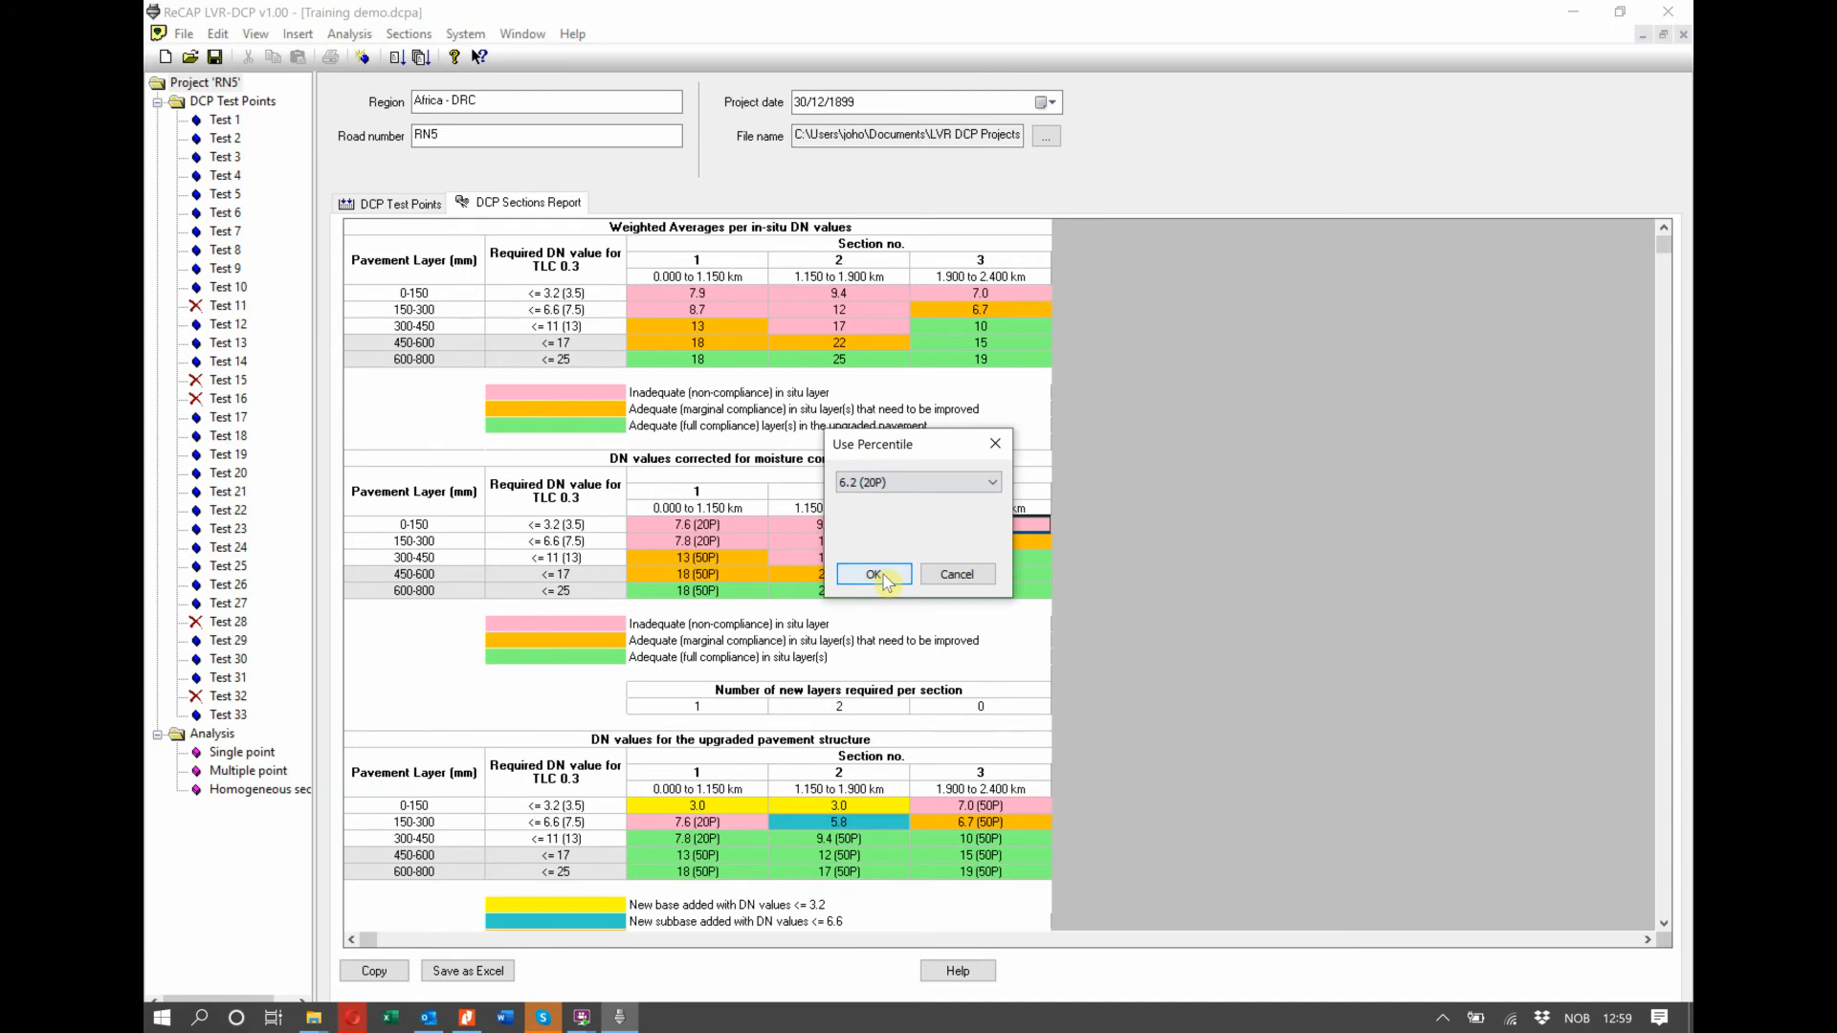
pyautogui.click(873, 575)
pyautogui.doubleClick(915, 542)
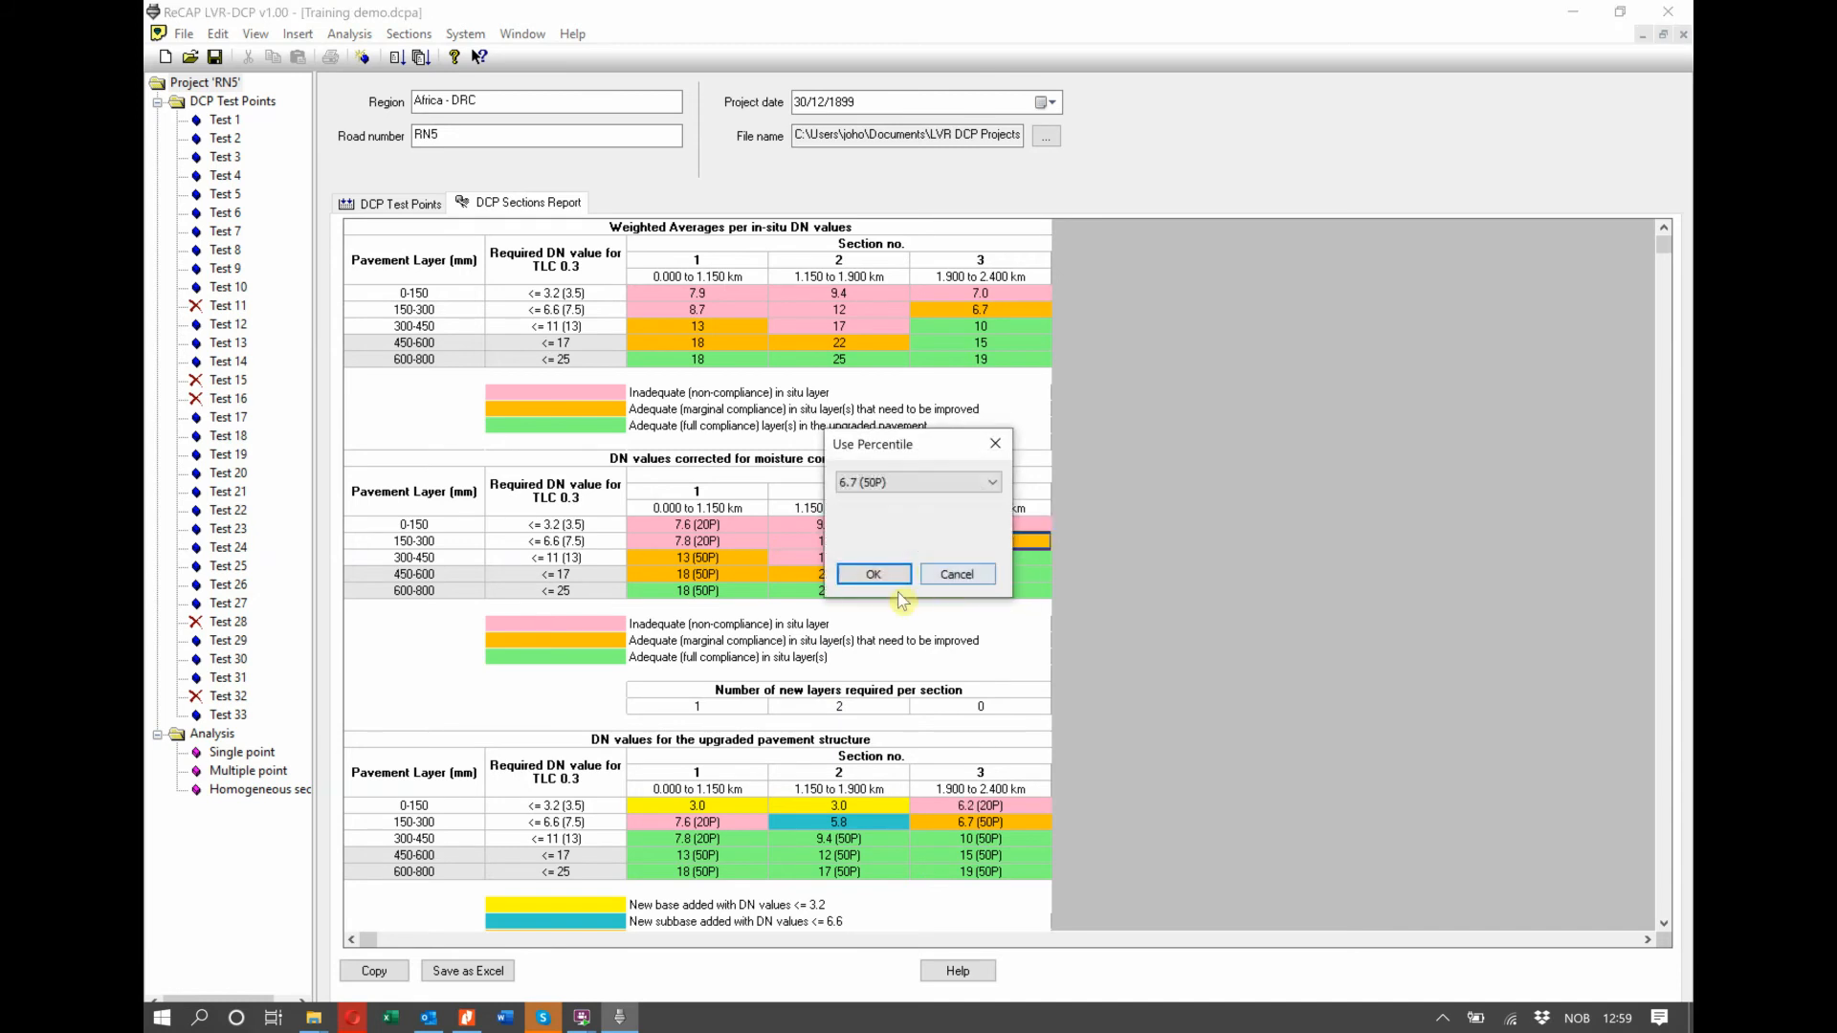
pyautogui.click(991, 484)
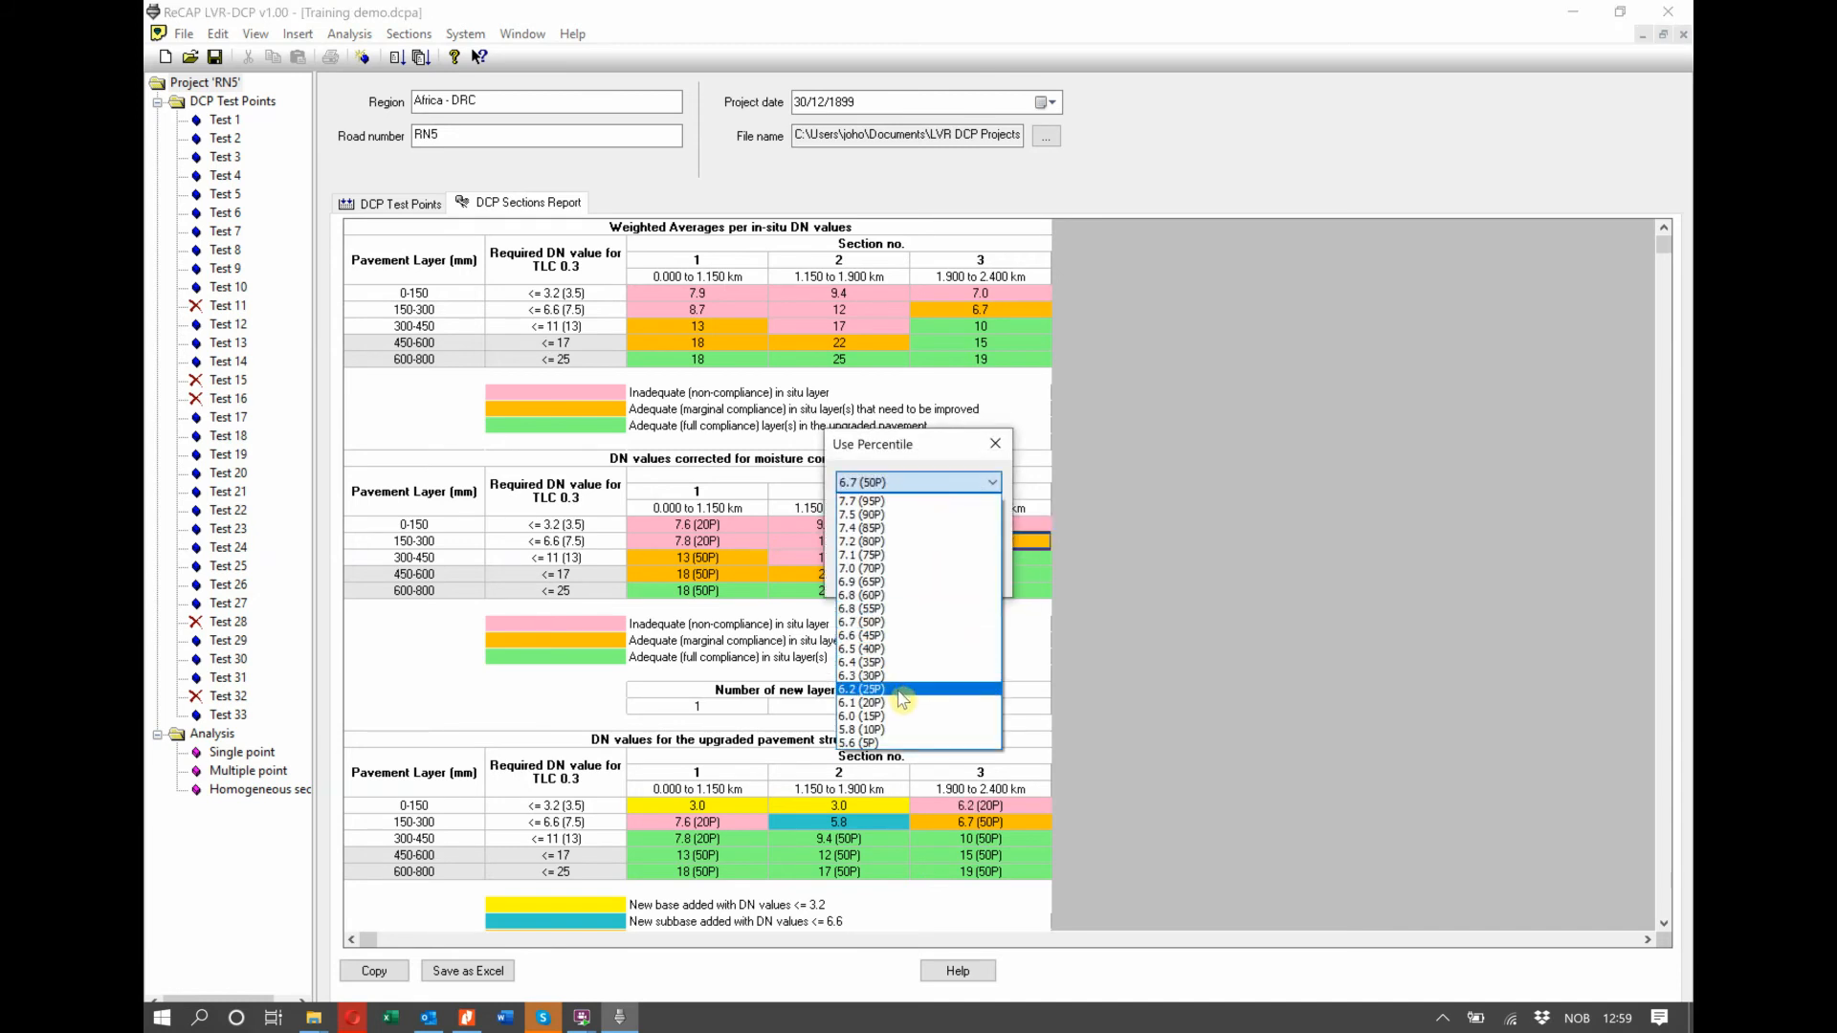
pyautogui.click(900, 702)
pyautogui.click(874, 574)
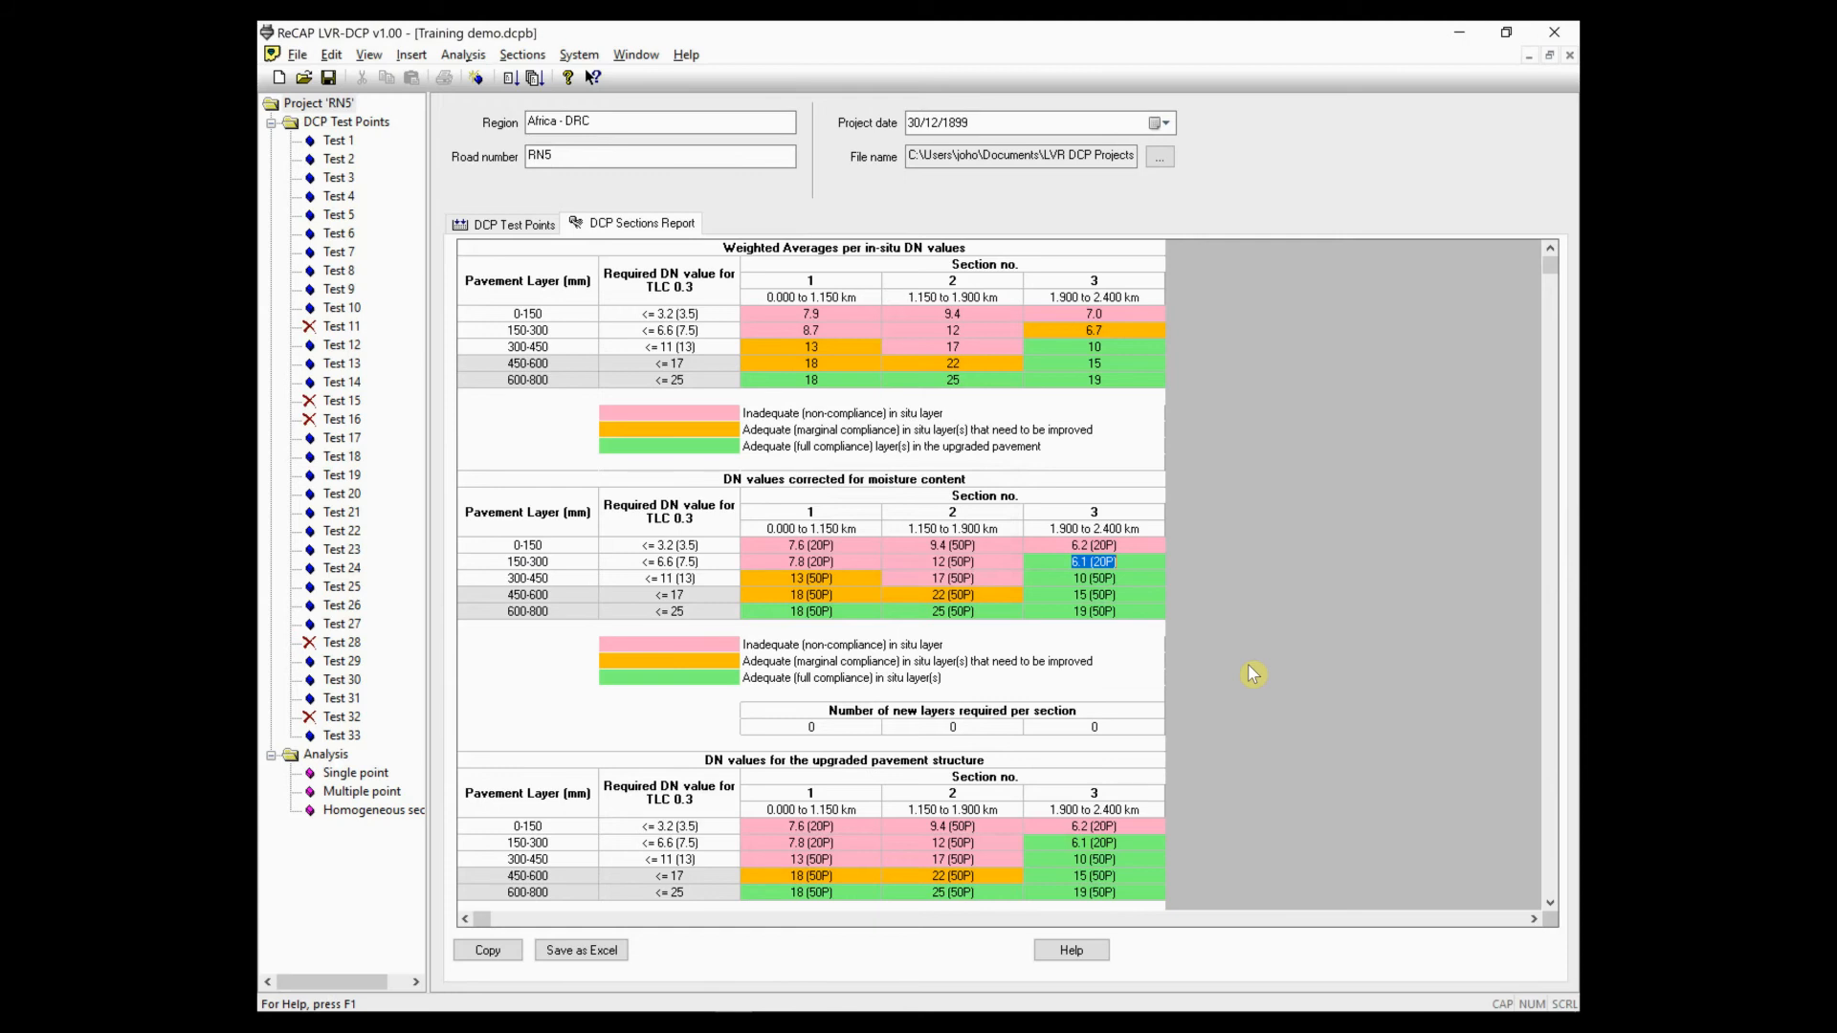
# - Set the number of new layers required to 1 for section 1, 2 for section 2 and 1 for section 3
pyautogui.click(1249, 667)
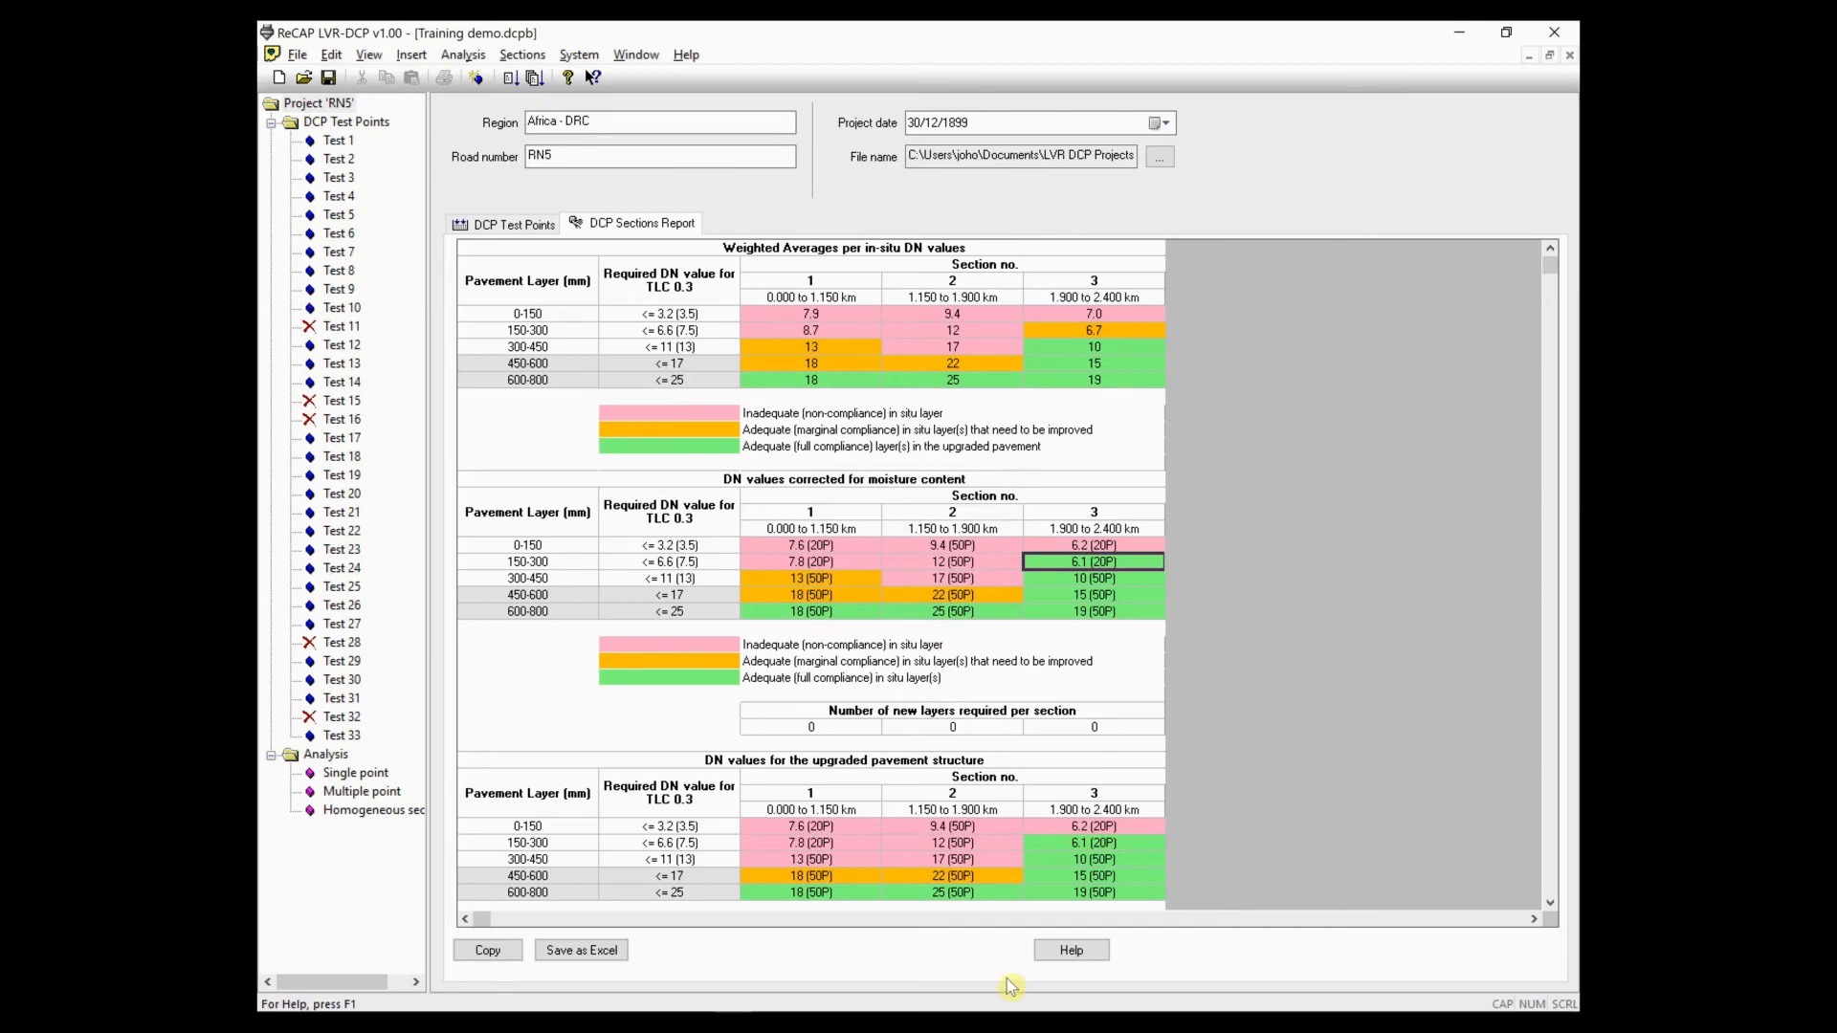
pyautogui.click(795, 730)
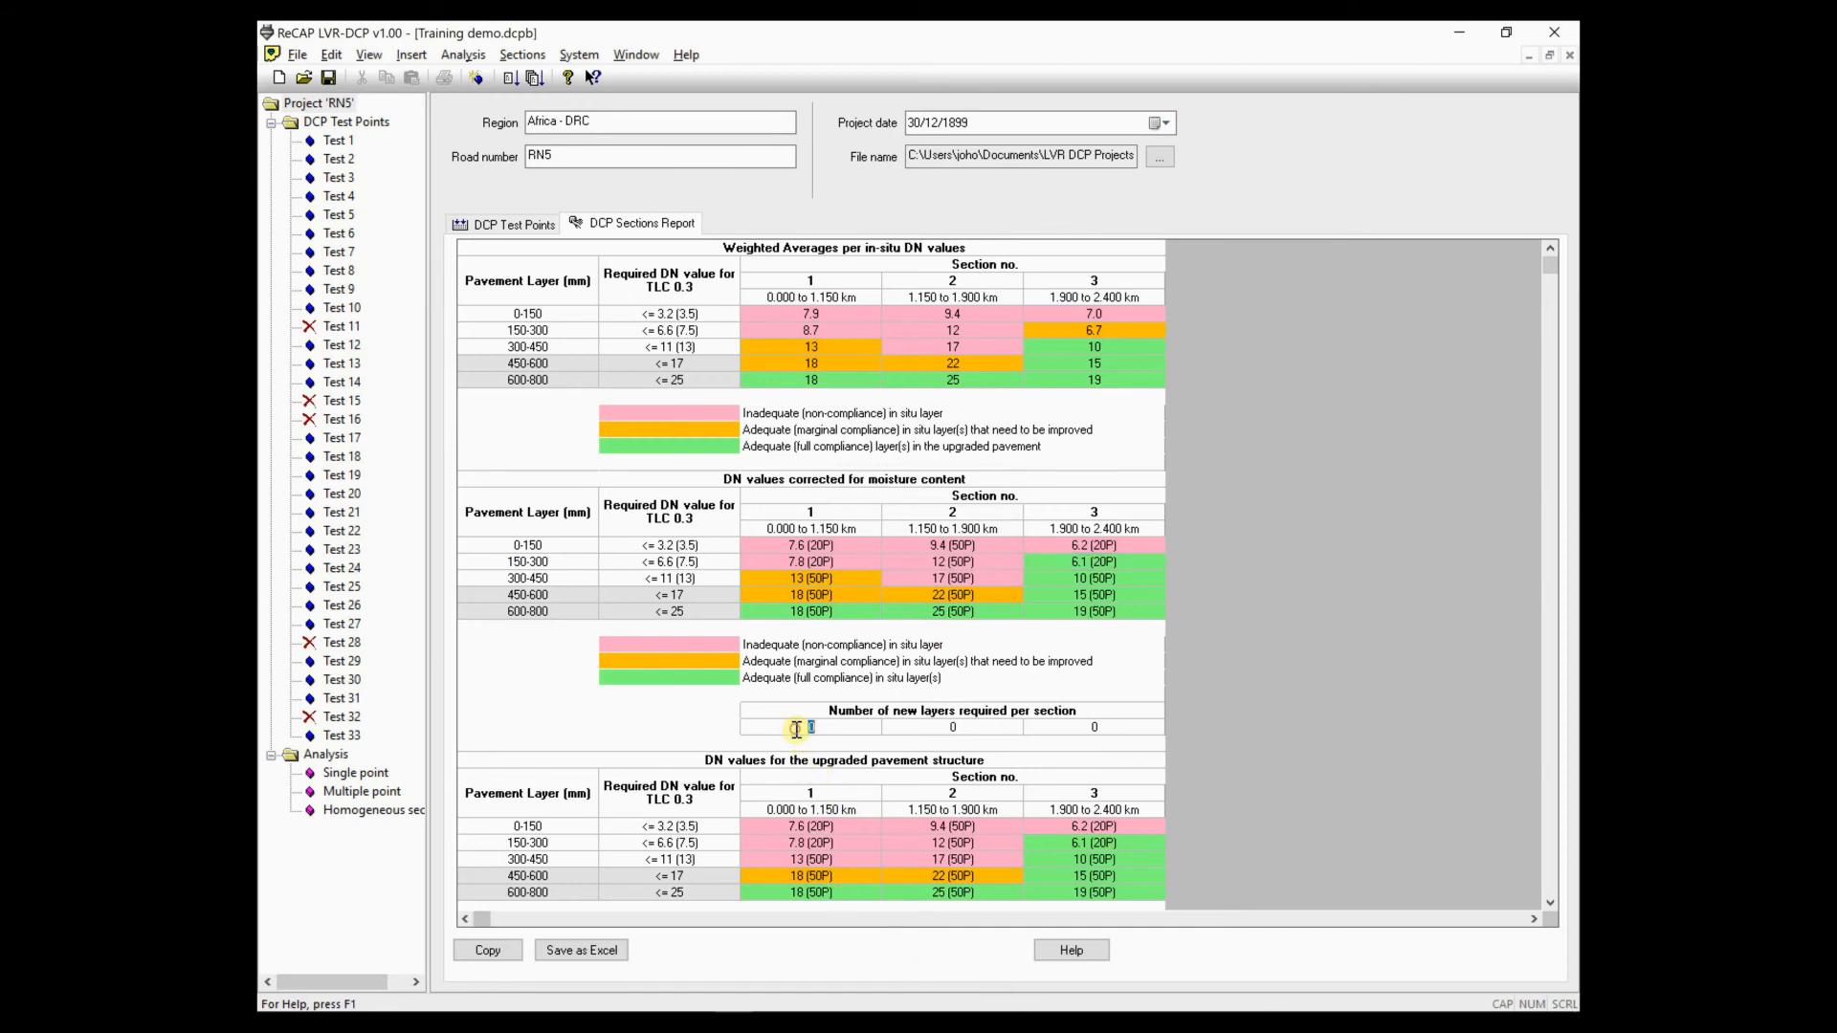
pyautogui.write('1')
pyautogui.press('Return')
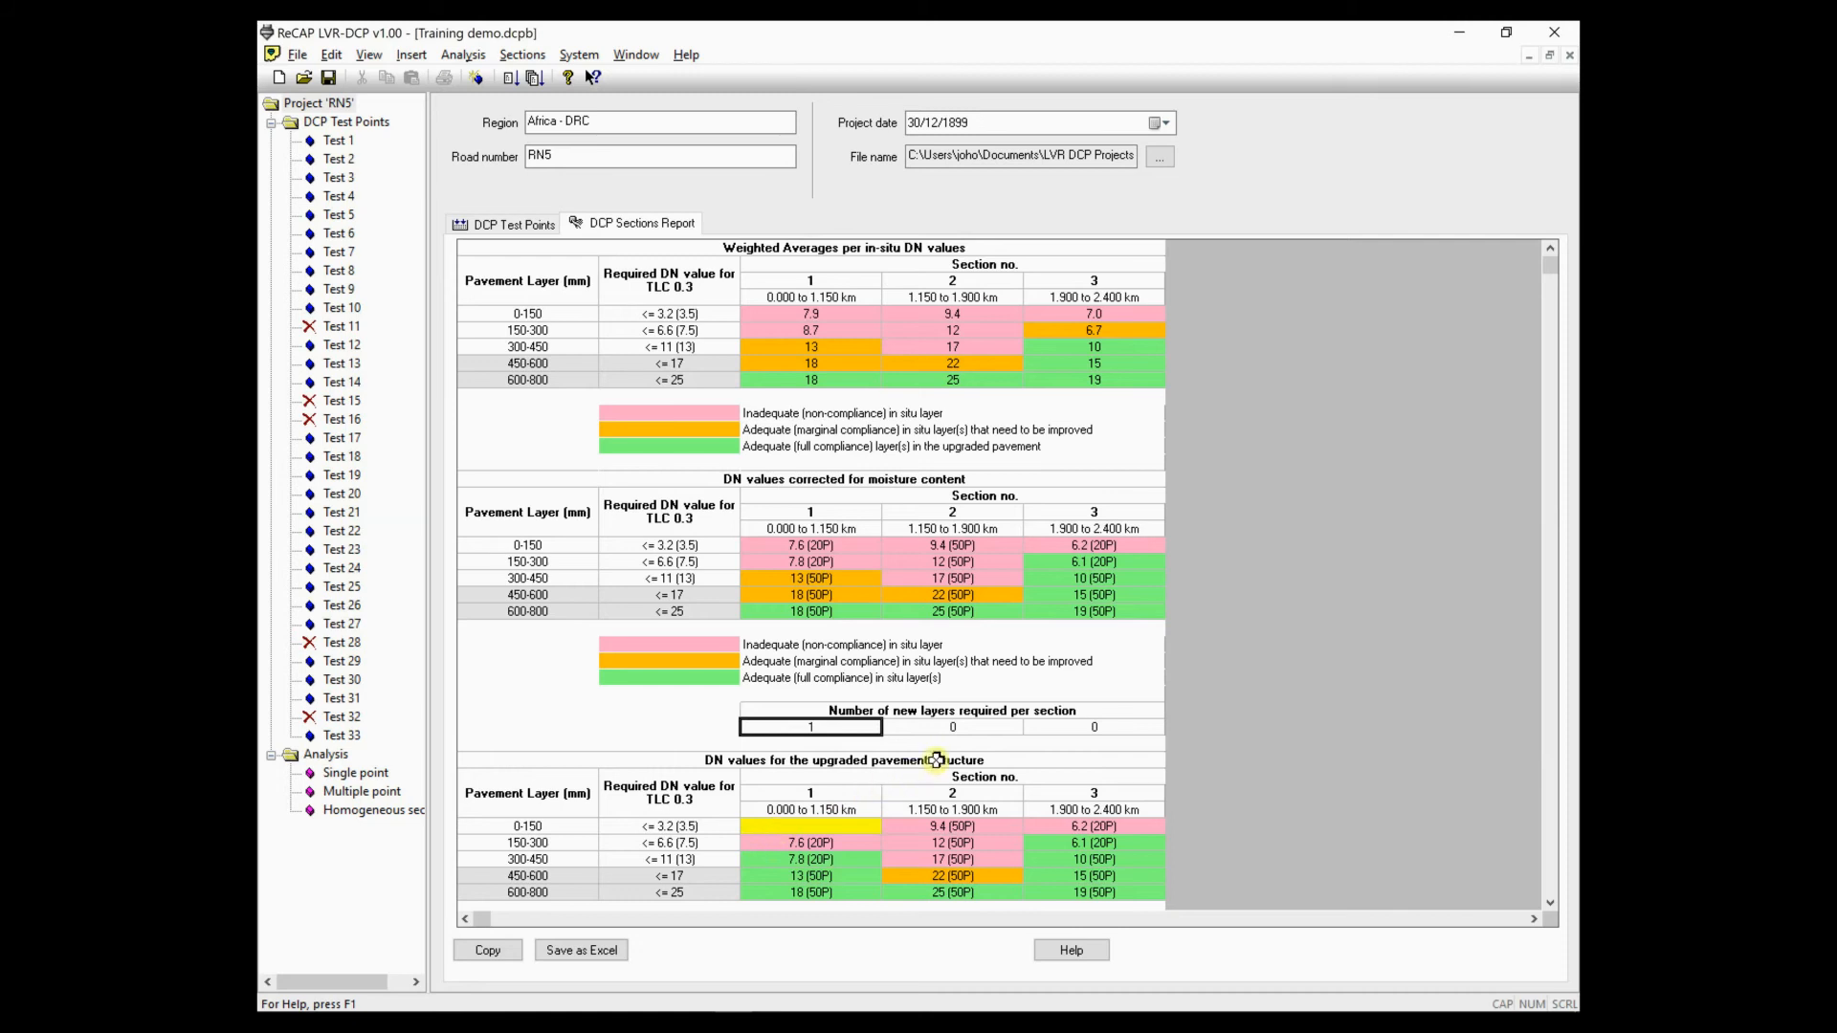
pyautogui.click(947, 726)
pyautogui.write('2')
pyautogui.press('Return')
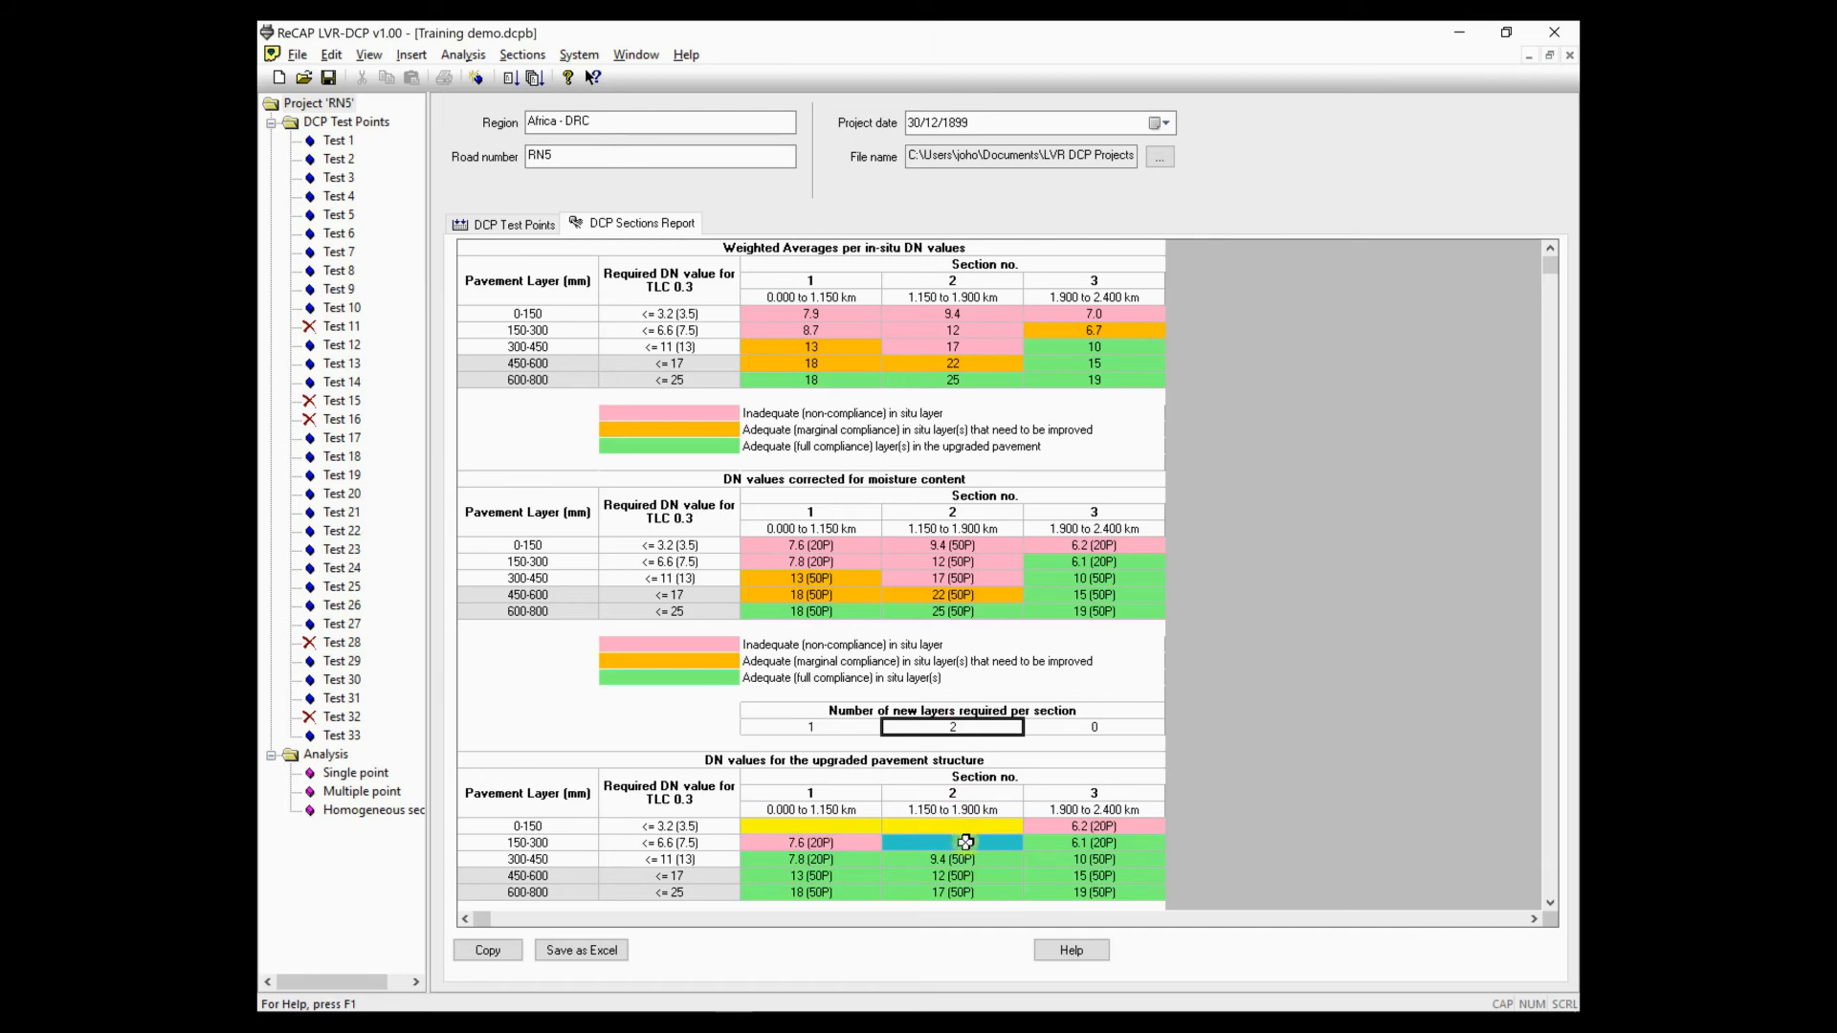
pyautogui.click(1092, 725)
pyautogui.write('1')
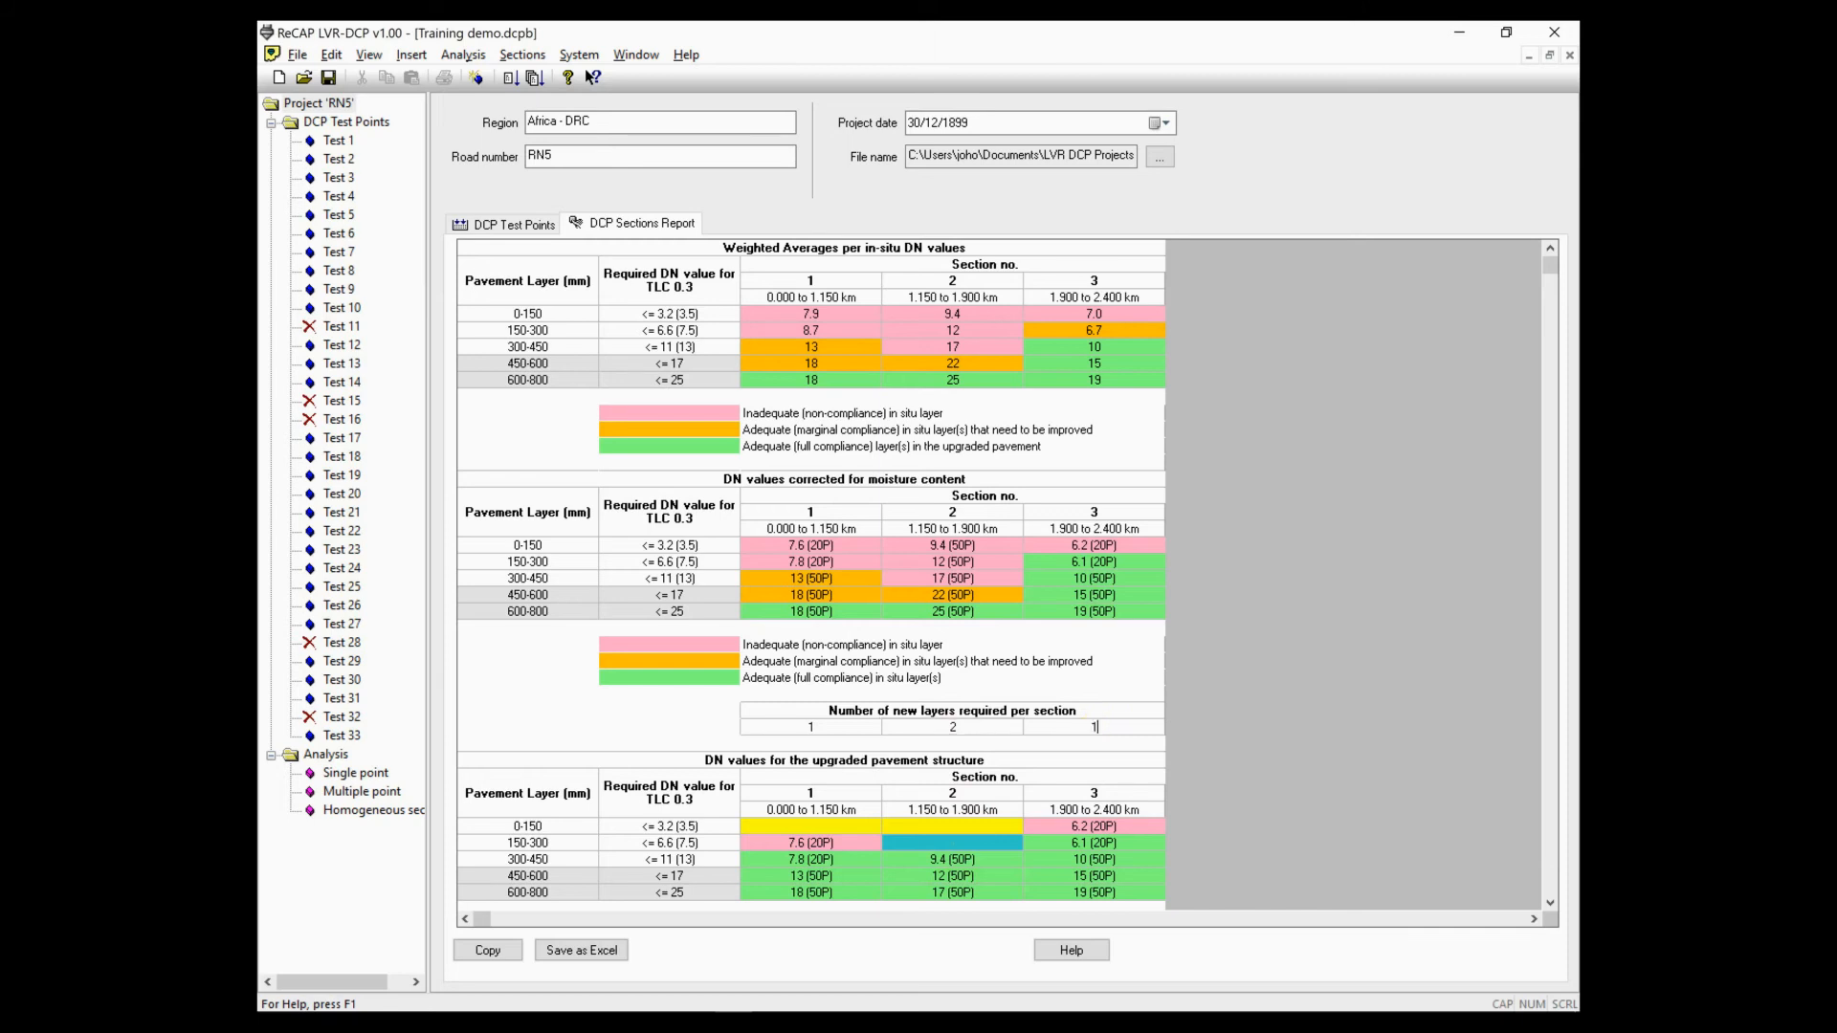
pyautogui.click(1092, 726)
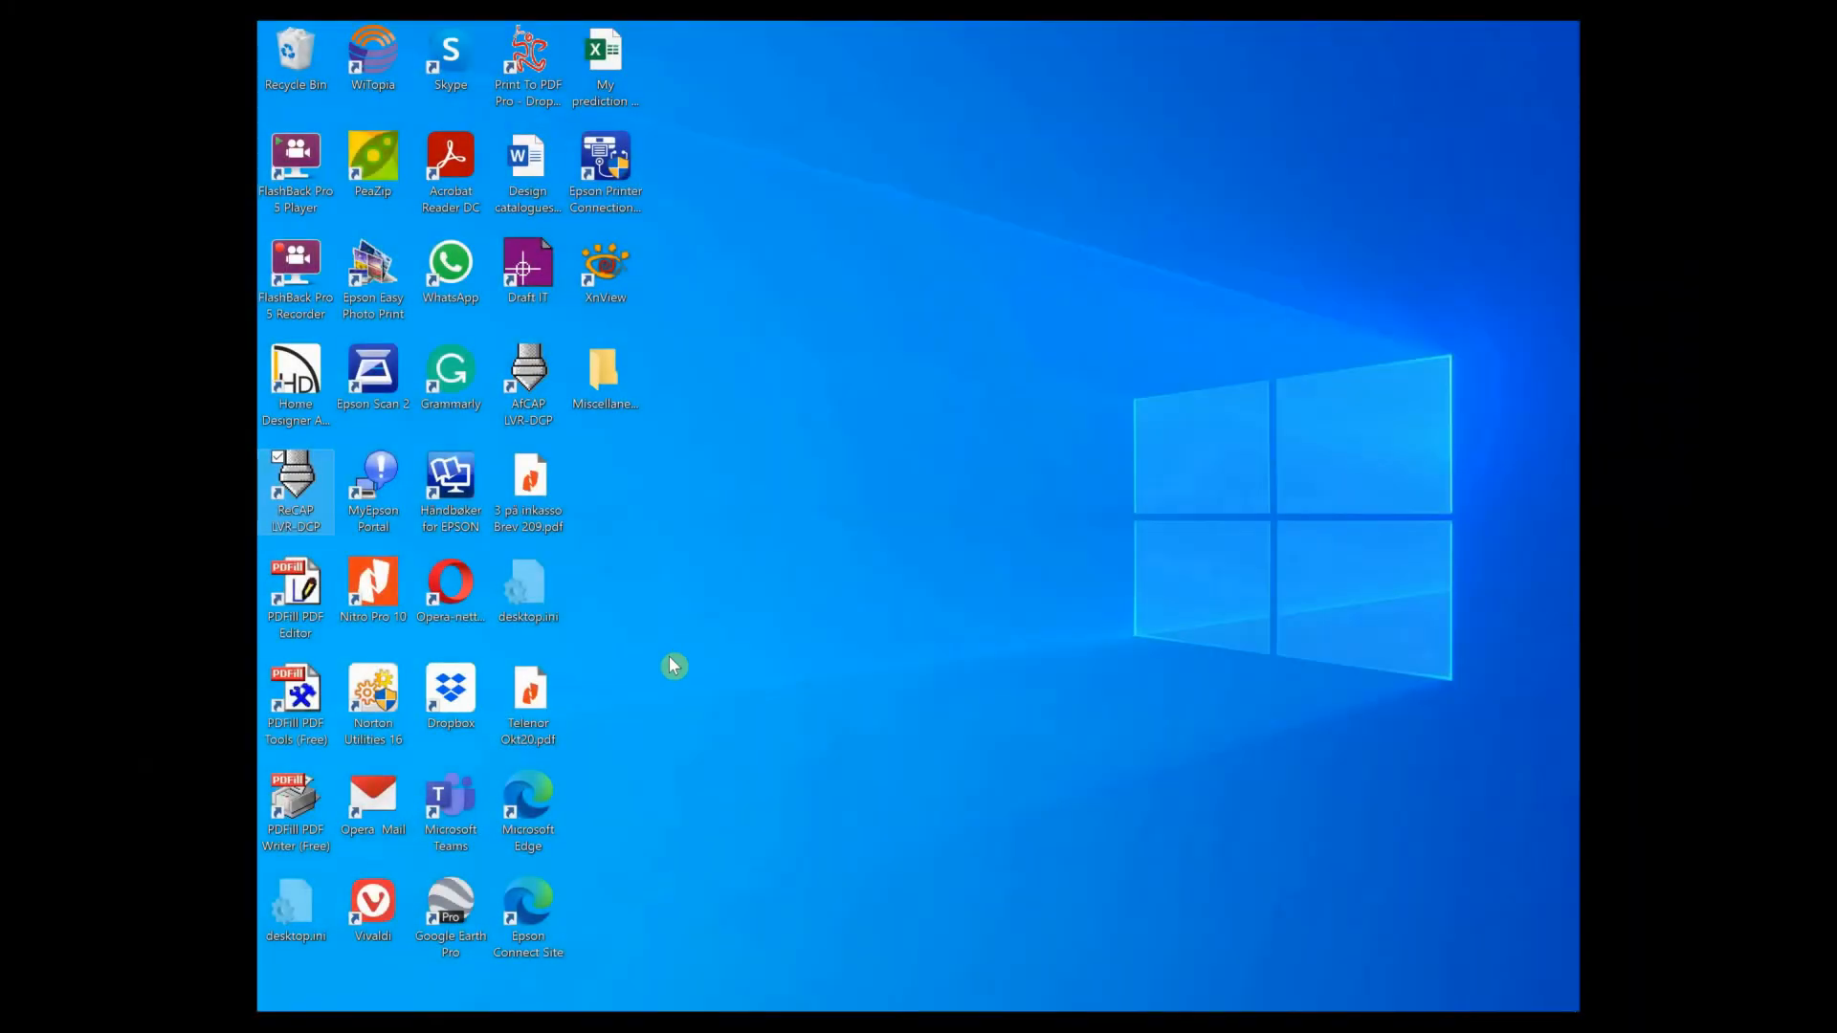
# - Launch ReCAP LVR-DCP from the desktop and create a new project of type Laboratory
pyautogui.doubleClick(284, 475)
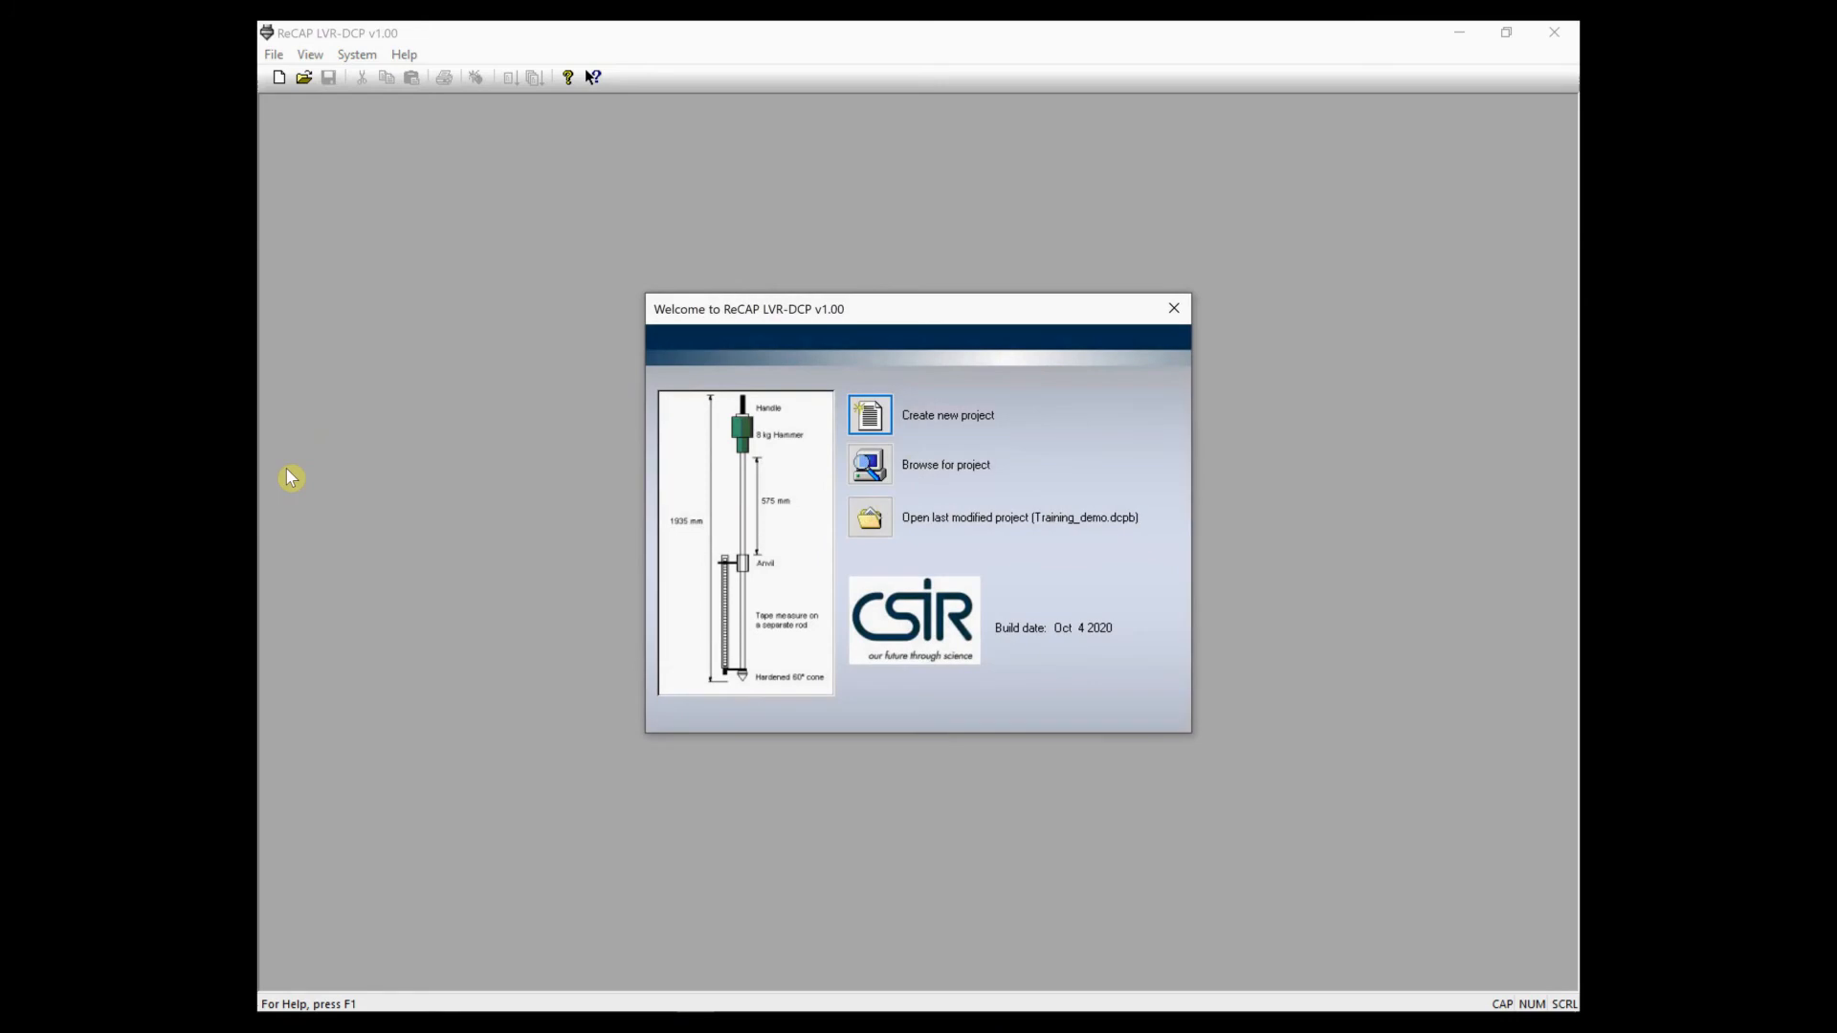
pyautogui.click(867, 421)
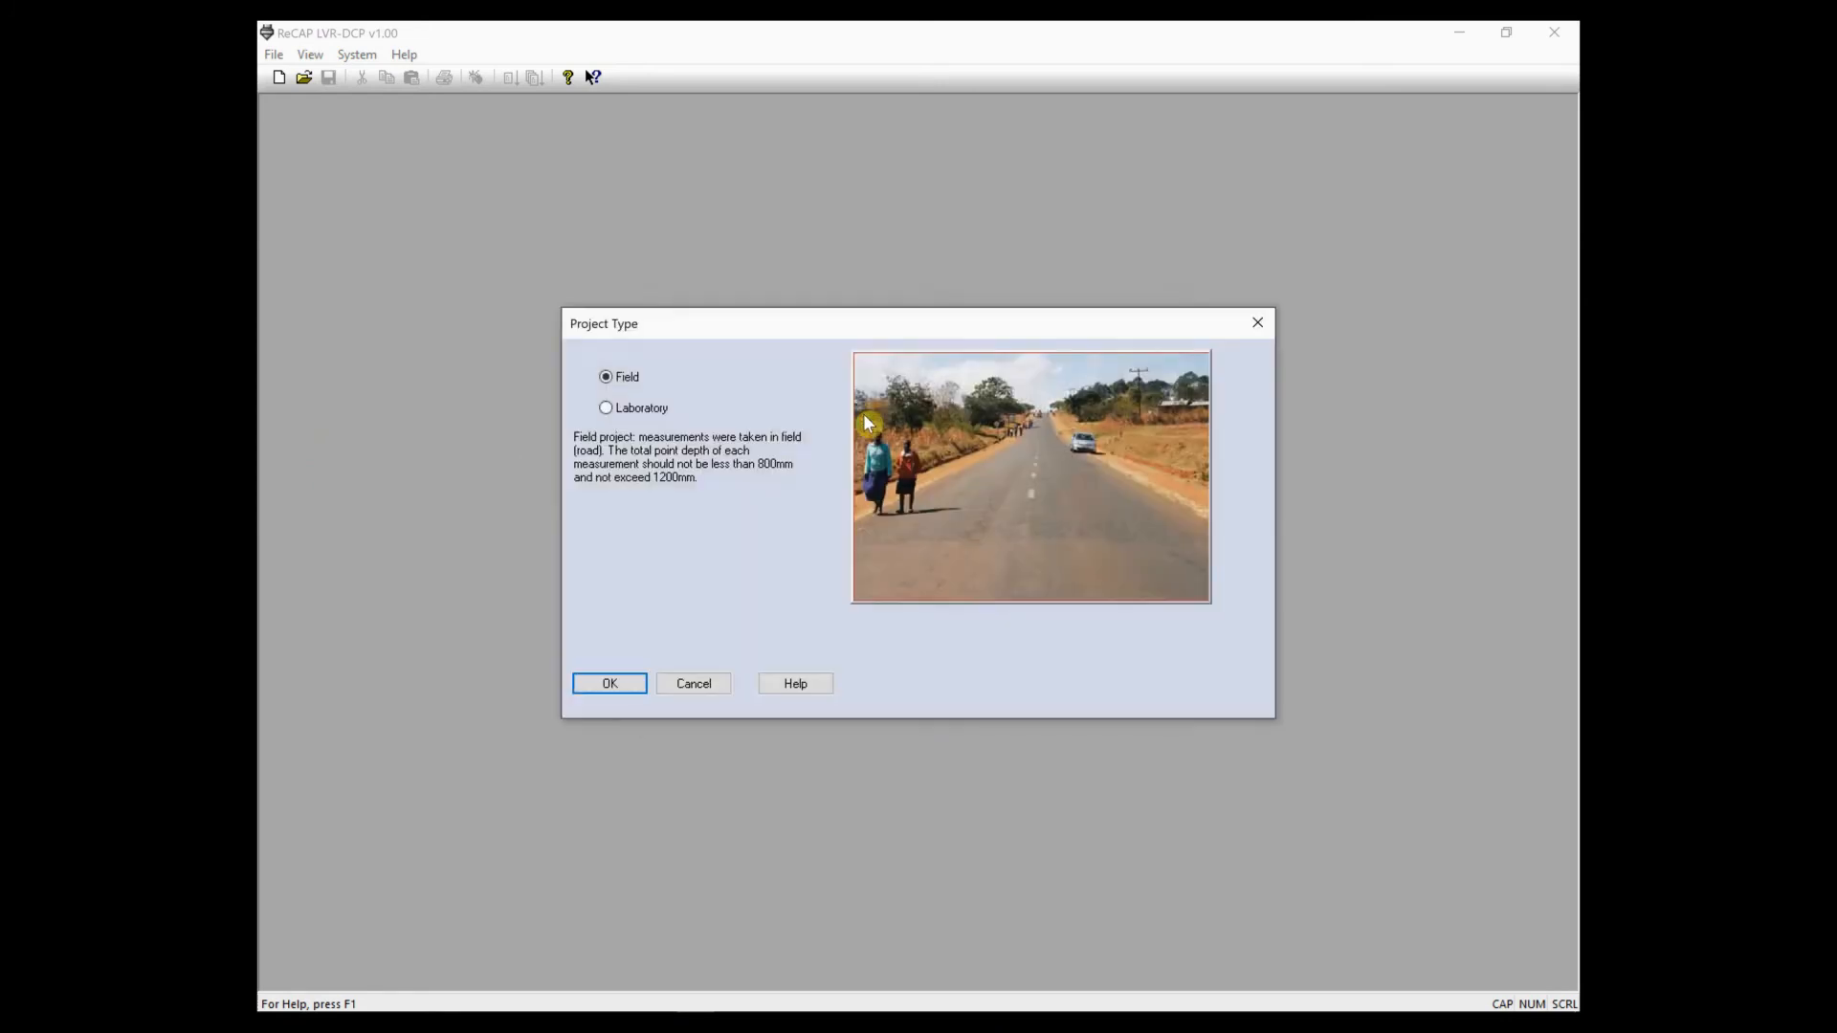
pyautogui.click(607, 410)
pyautogui.click(603, 683)
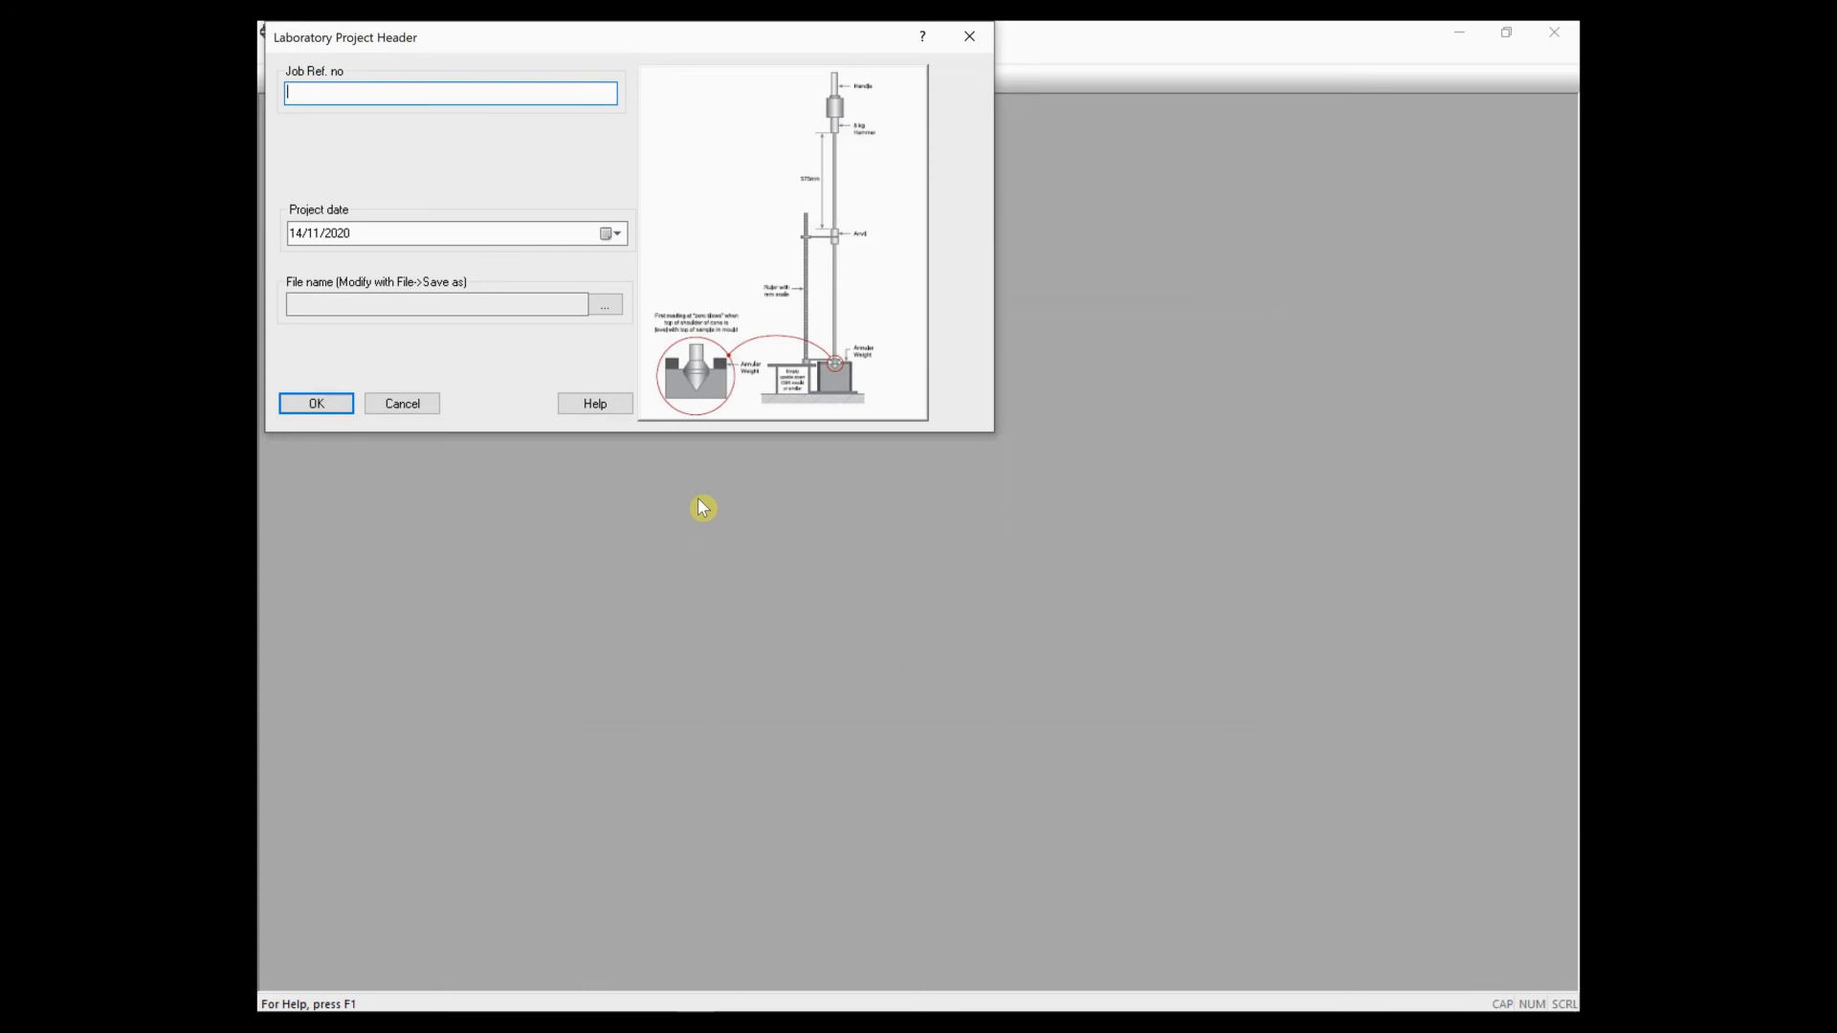
# - Enter D123 Test pits as the job reference and save the laboratory project file under the name D123 Test pits
pyautogui.write('D123')
pyautogui.write('Test pits')
pyautogui.click(607, 305)
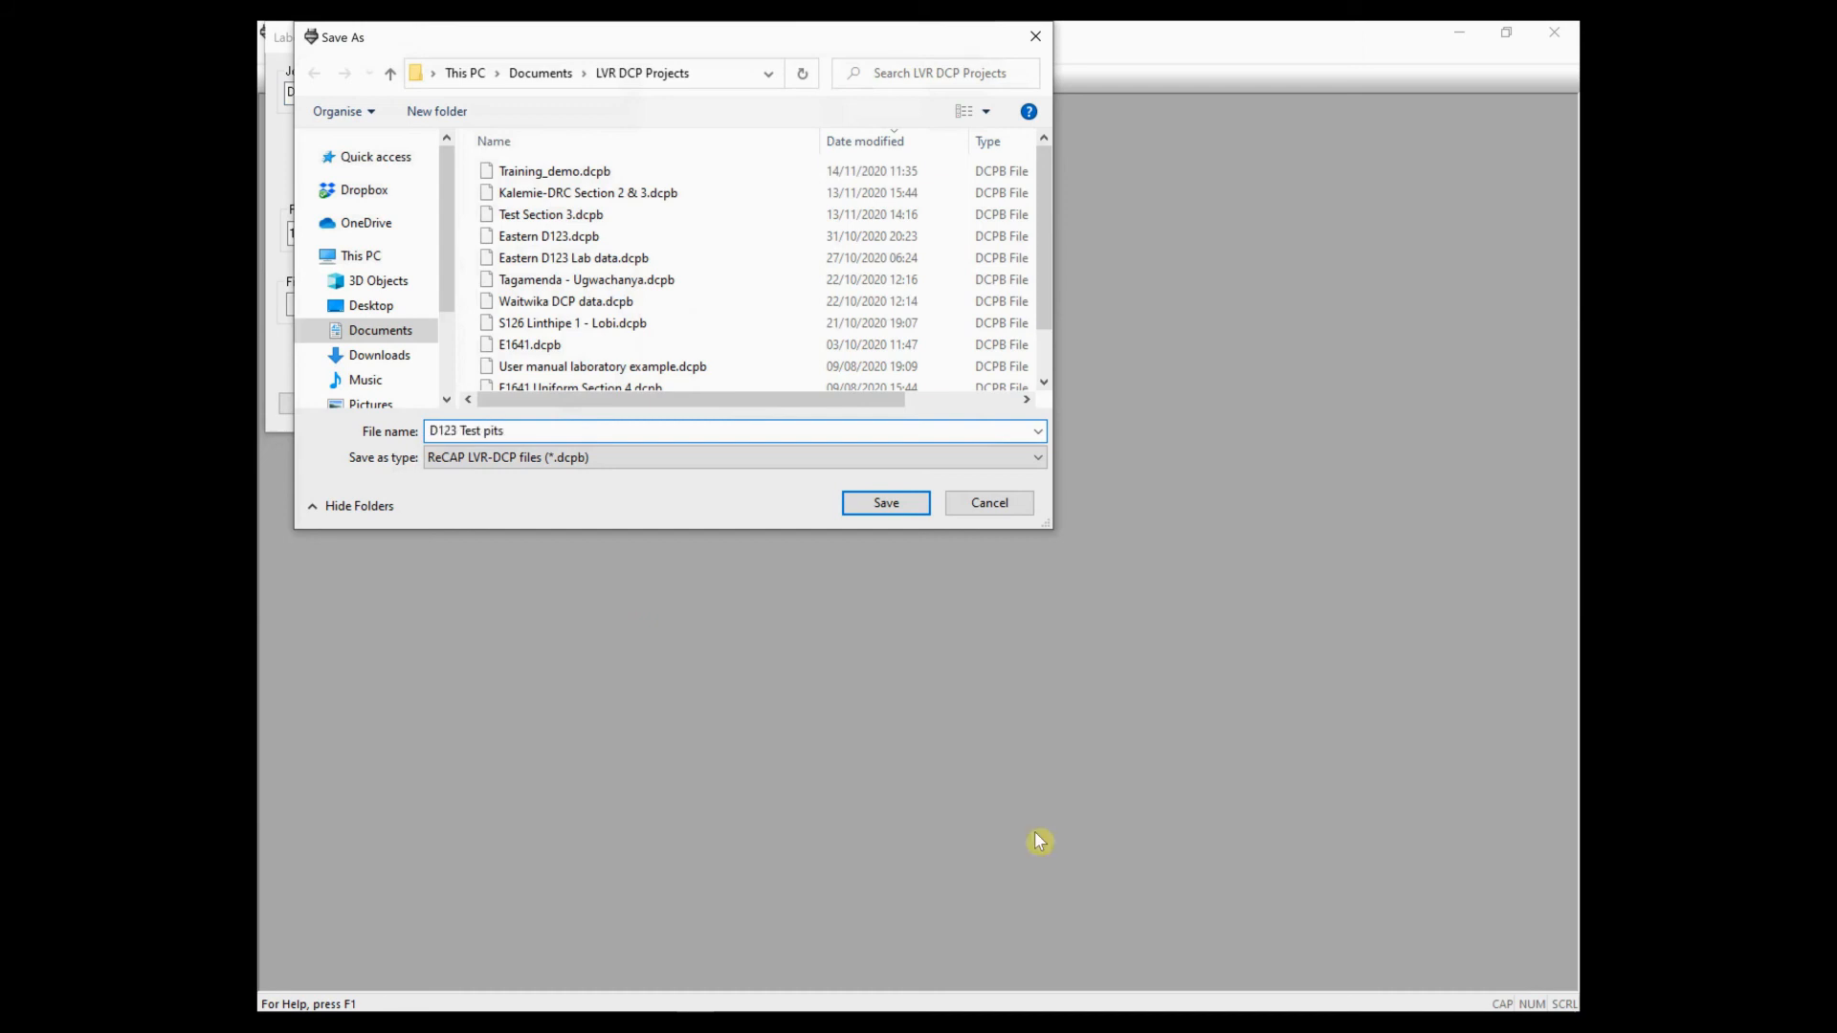
pyautogui.click(886, 502)
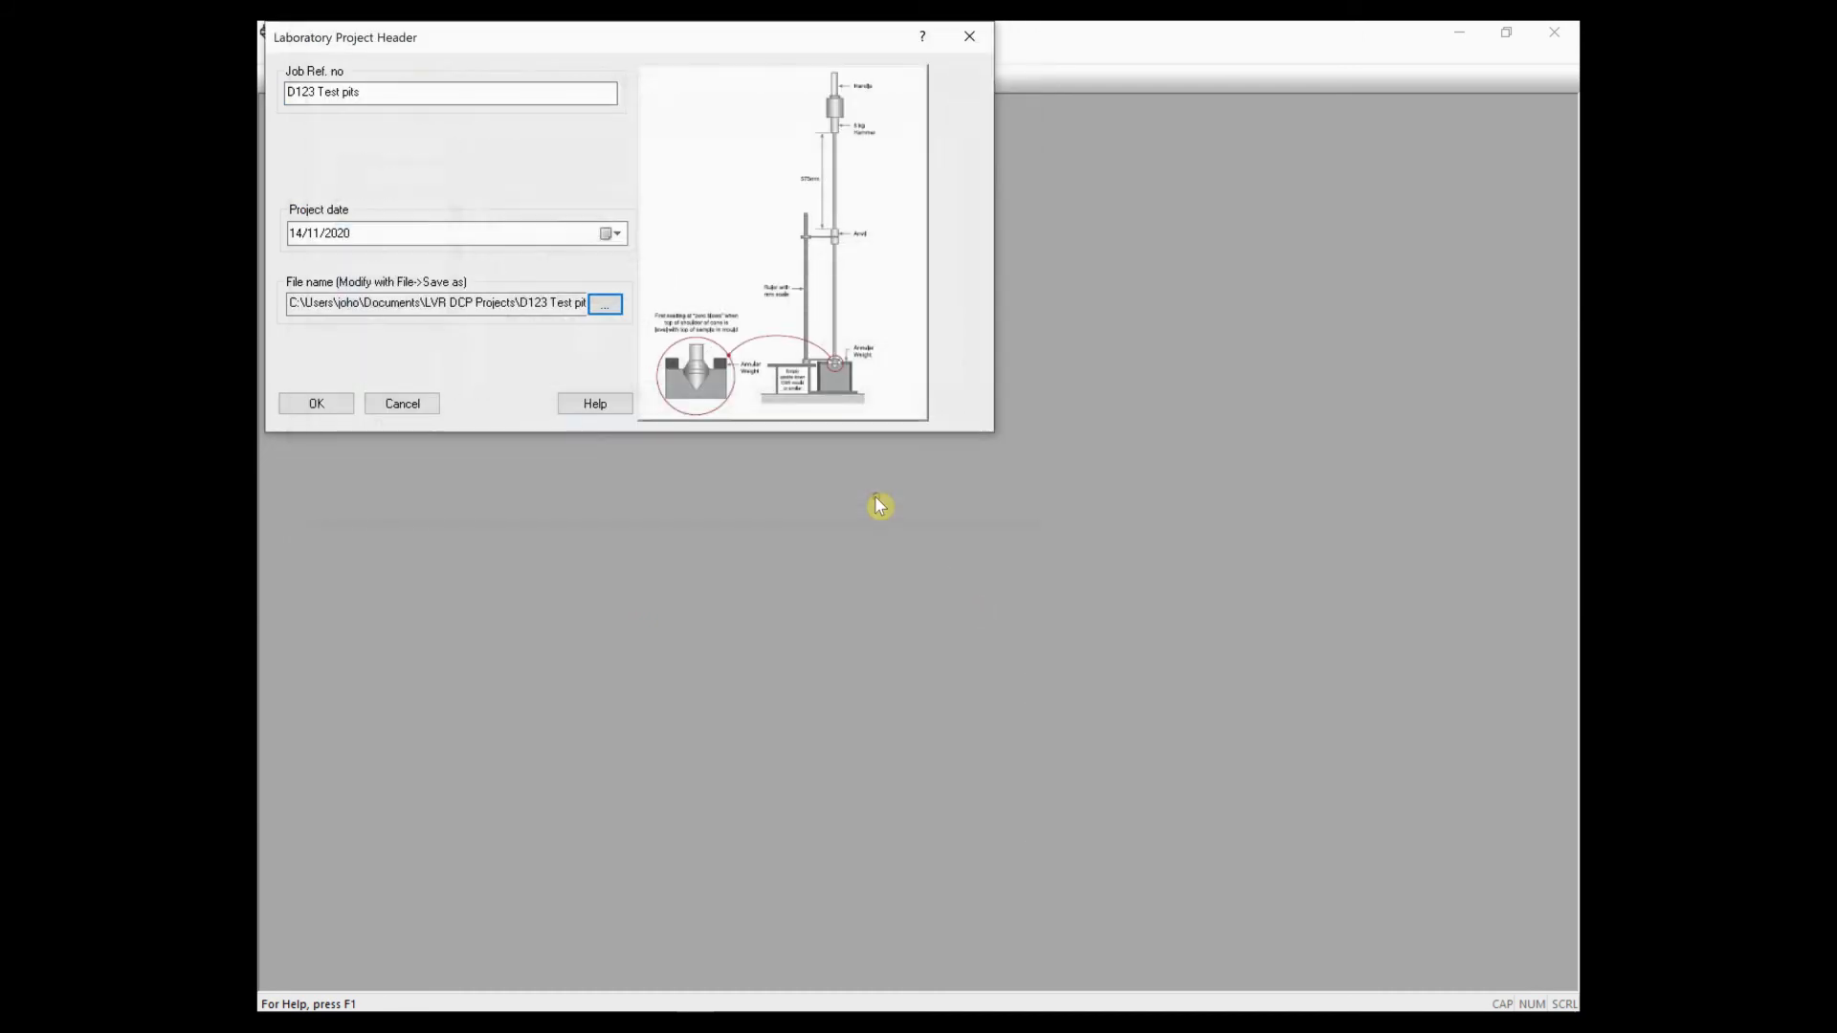
pyautogui.click(315, 405)
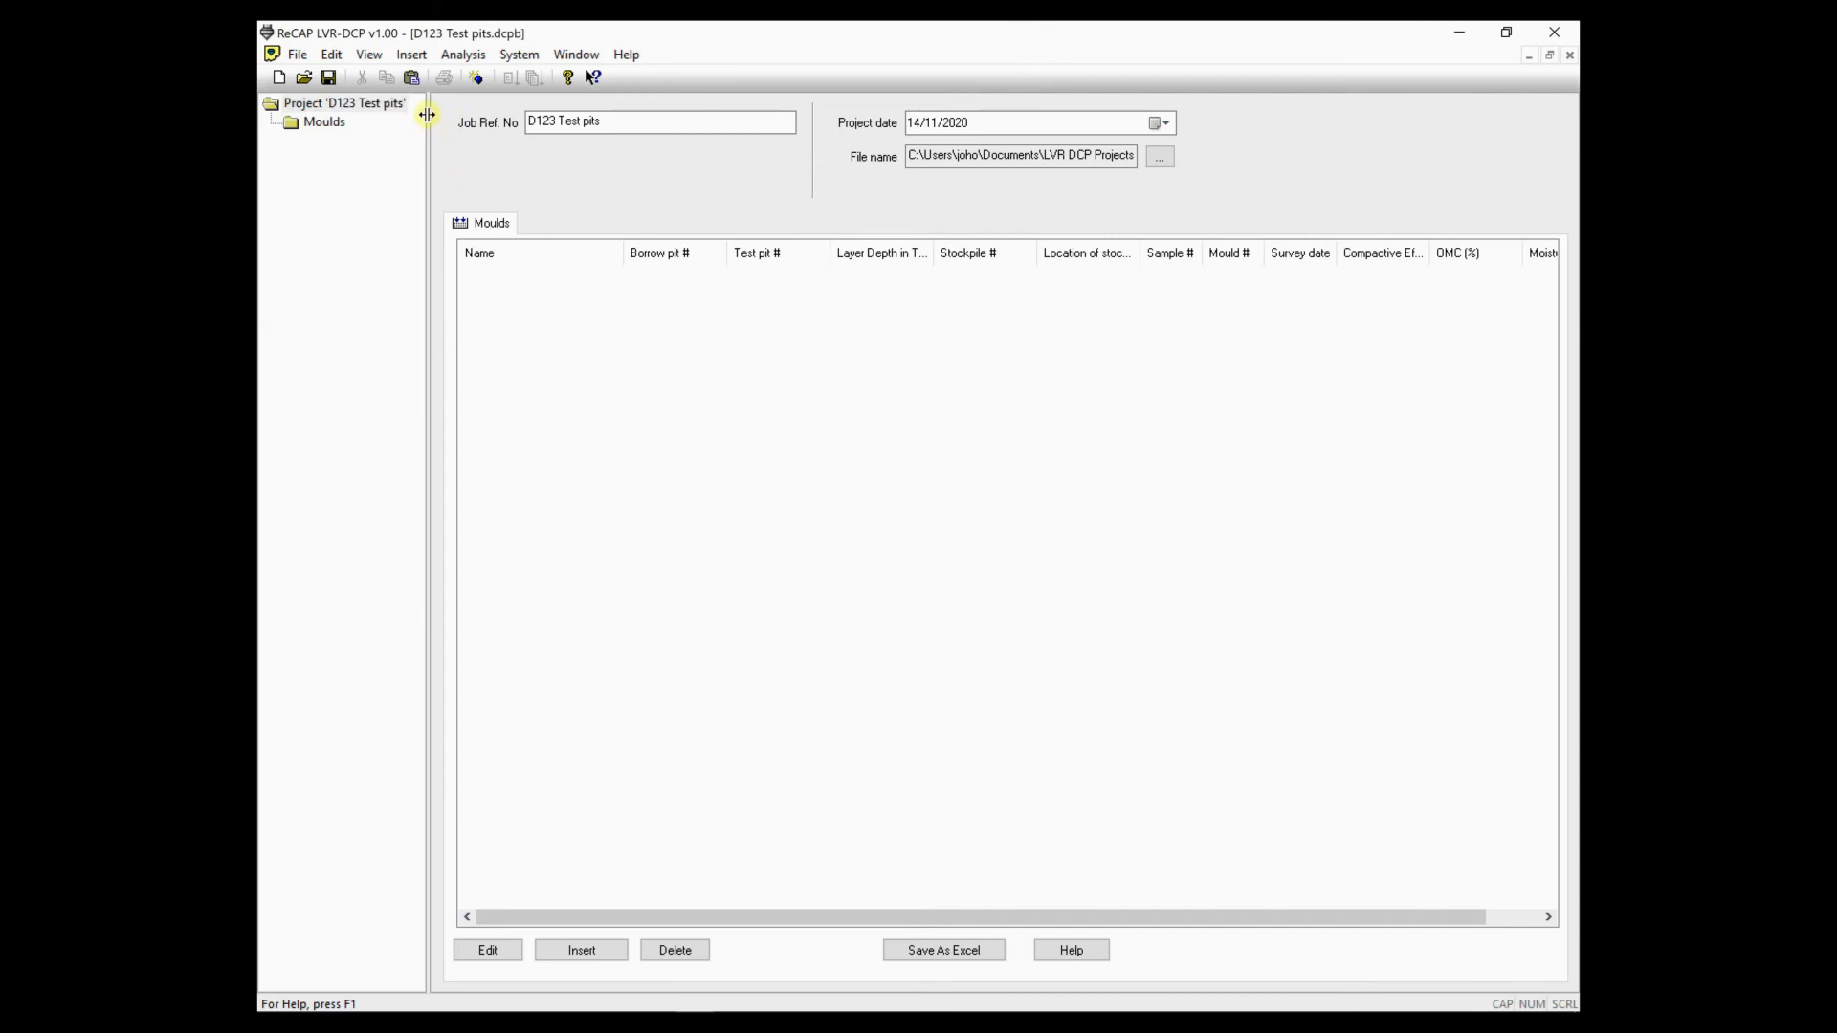
# - Review the available mould commands and the laboratory report options, leaving the options as they are
pyautogui.click(411, 55)
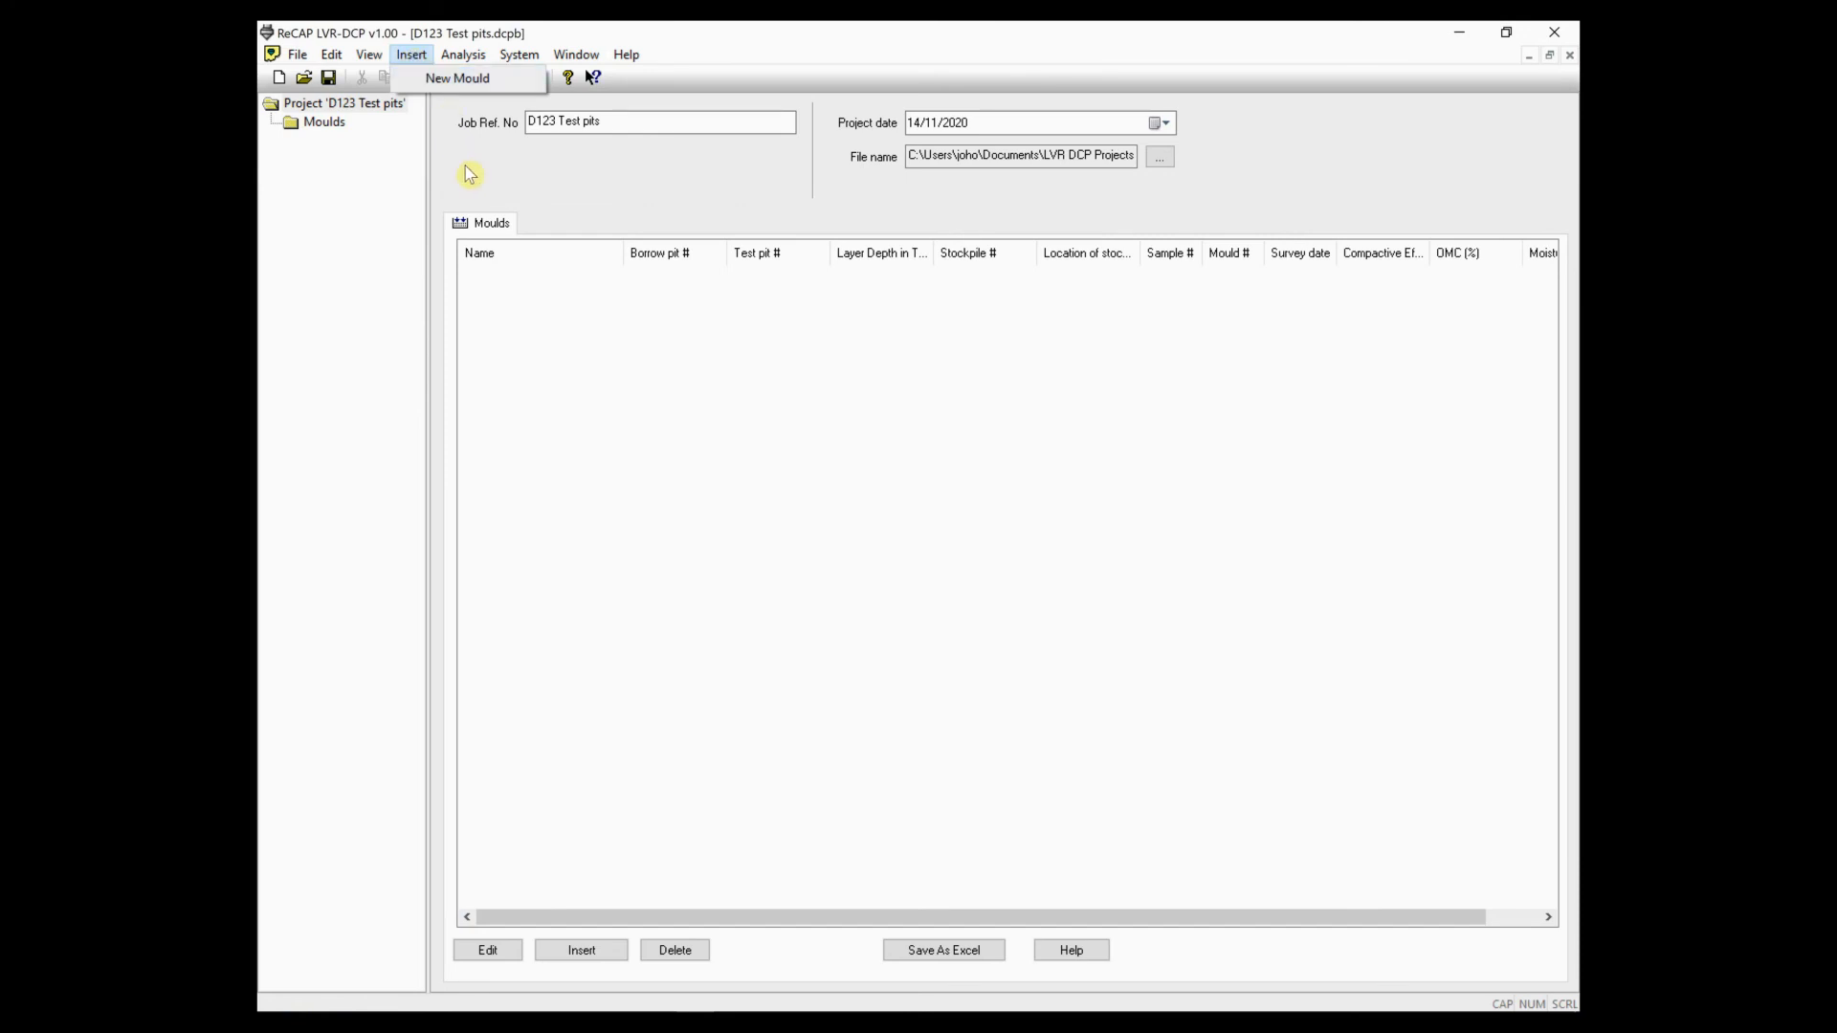
pyautogui.moveTo(456, 60)
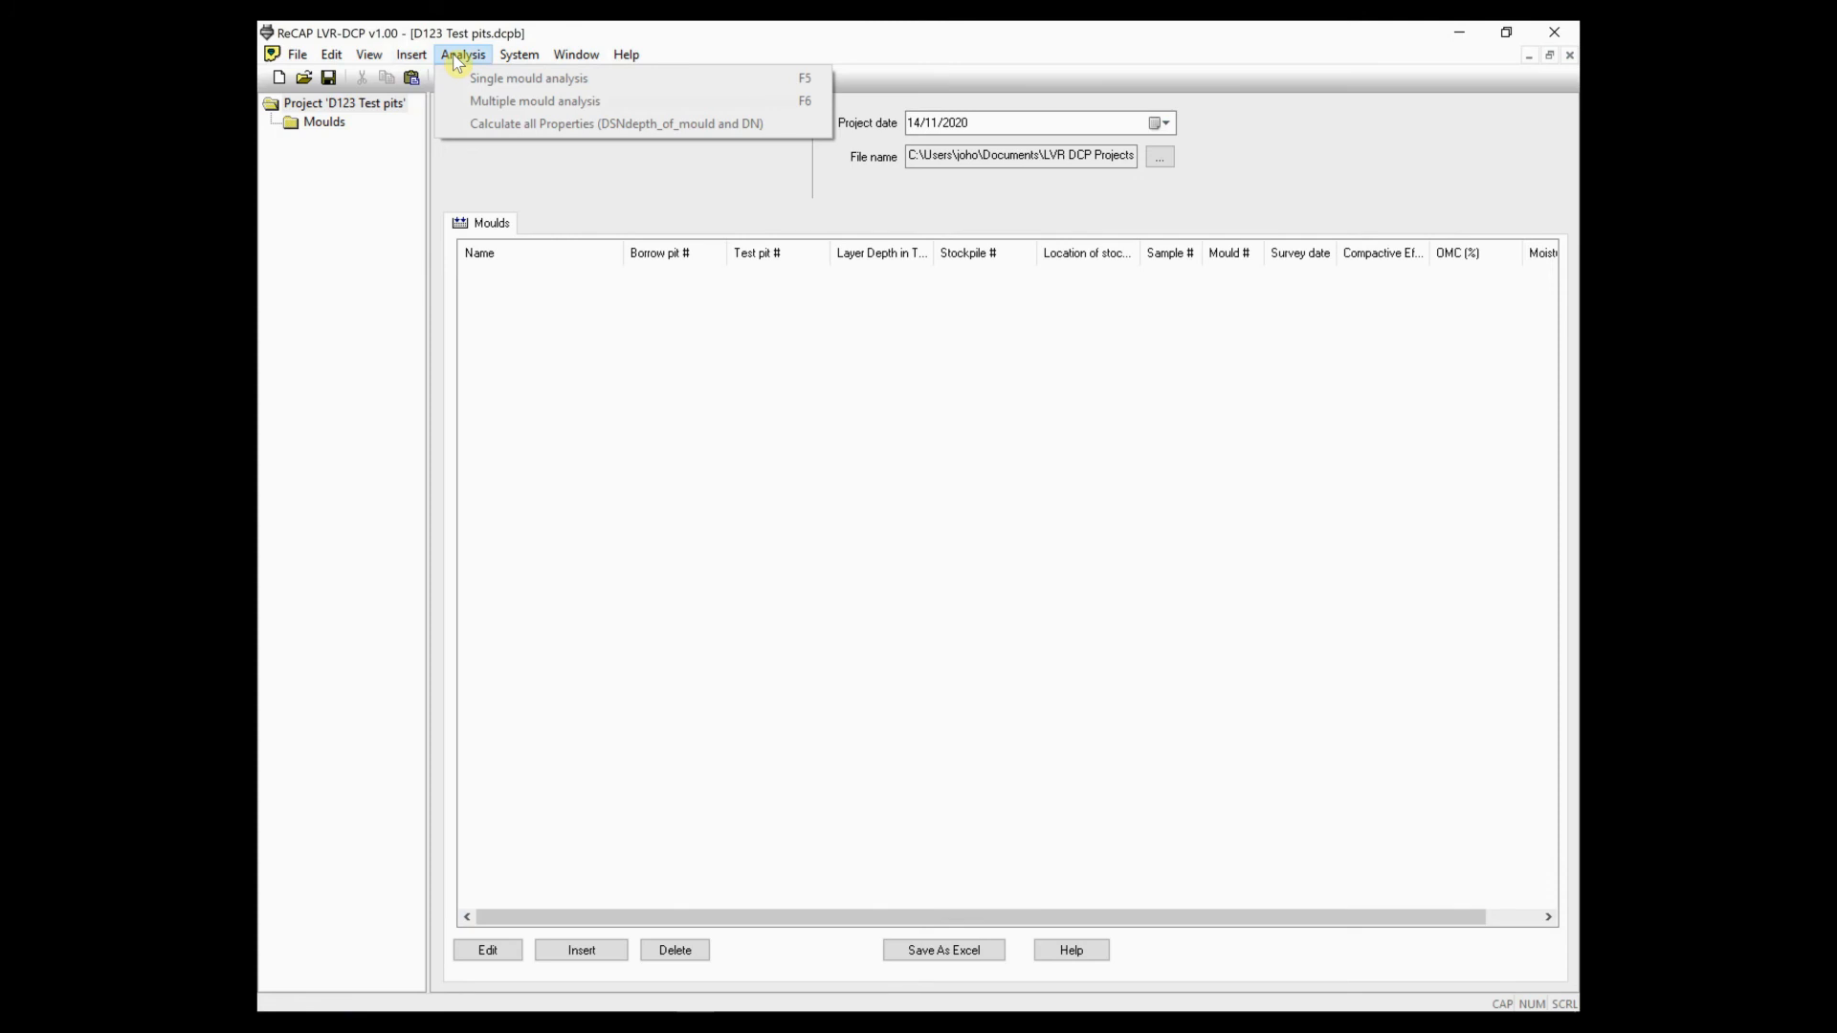
pyautogui.click(670, 631)
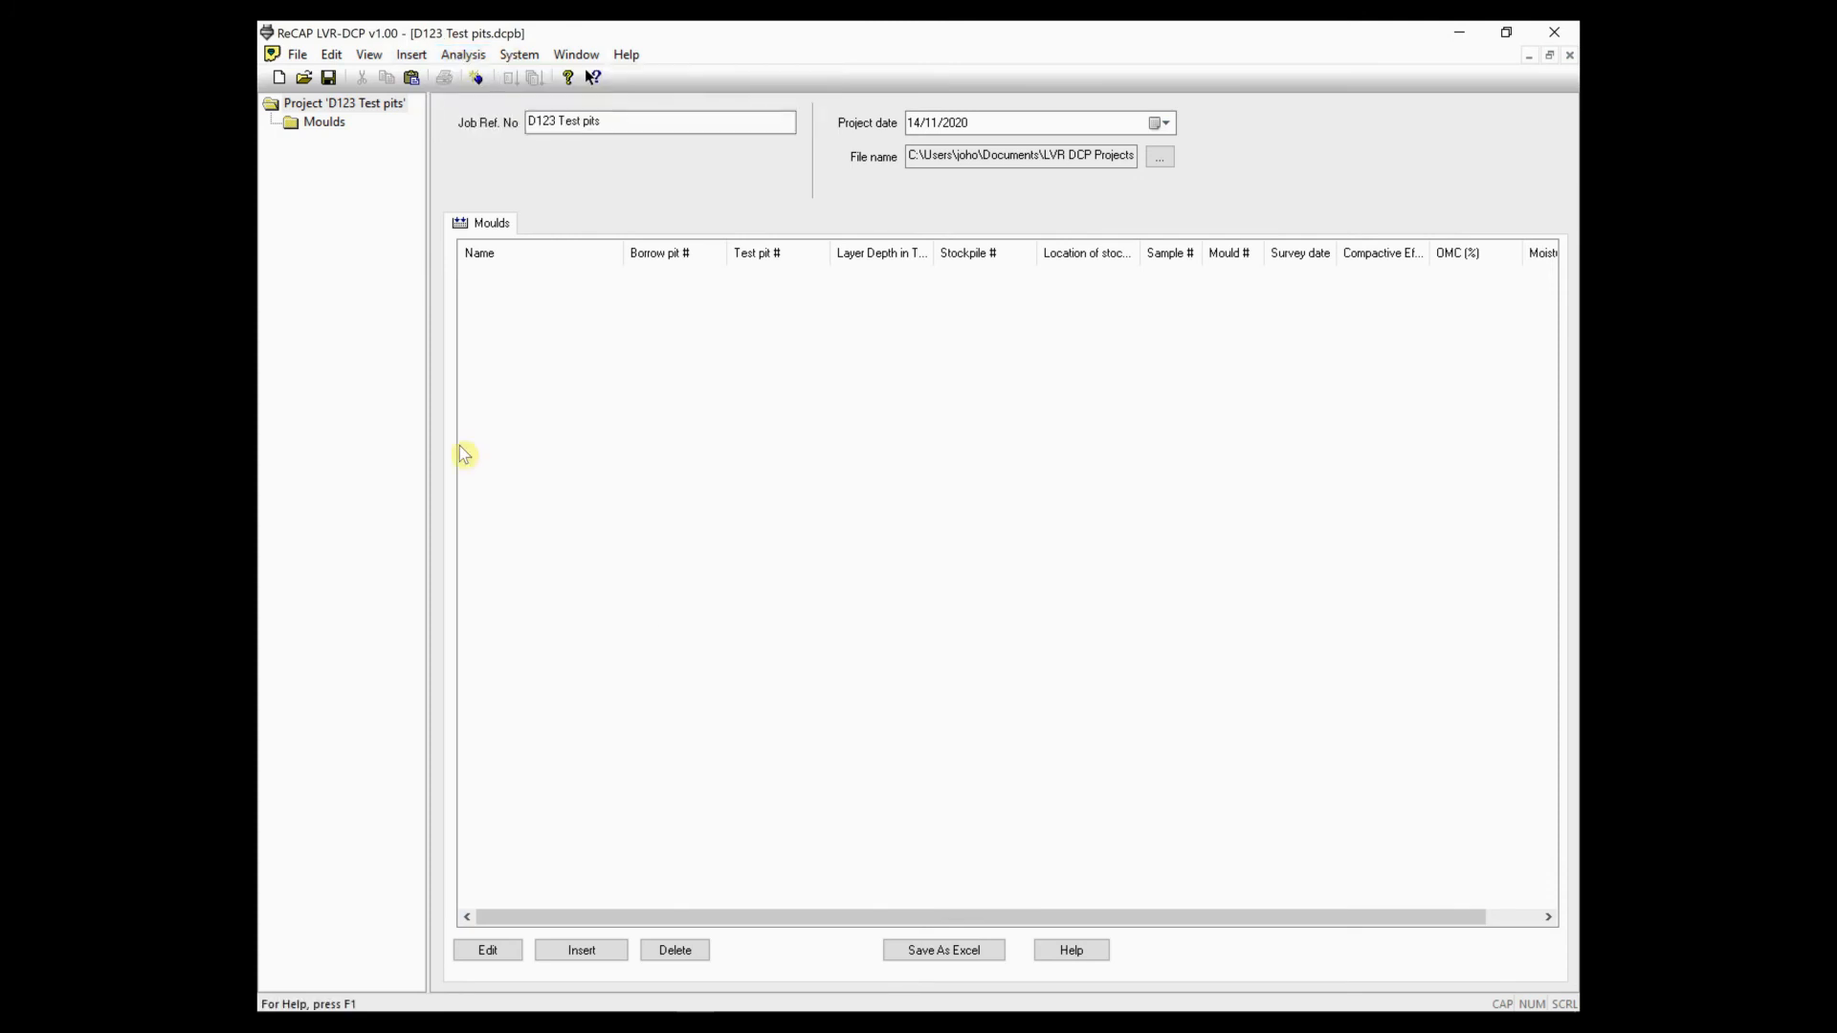
pyautogui.click(517, 58)
pyautogui.click(537, 77)
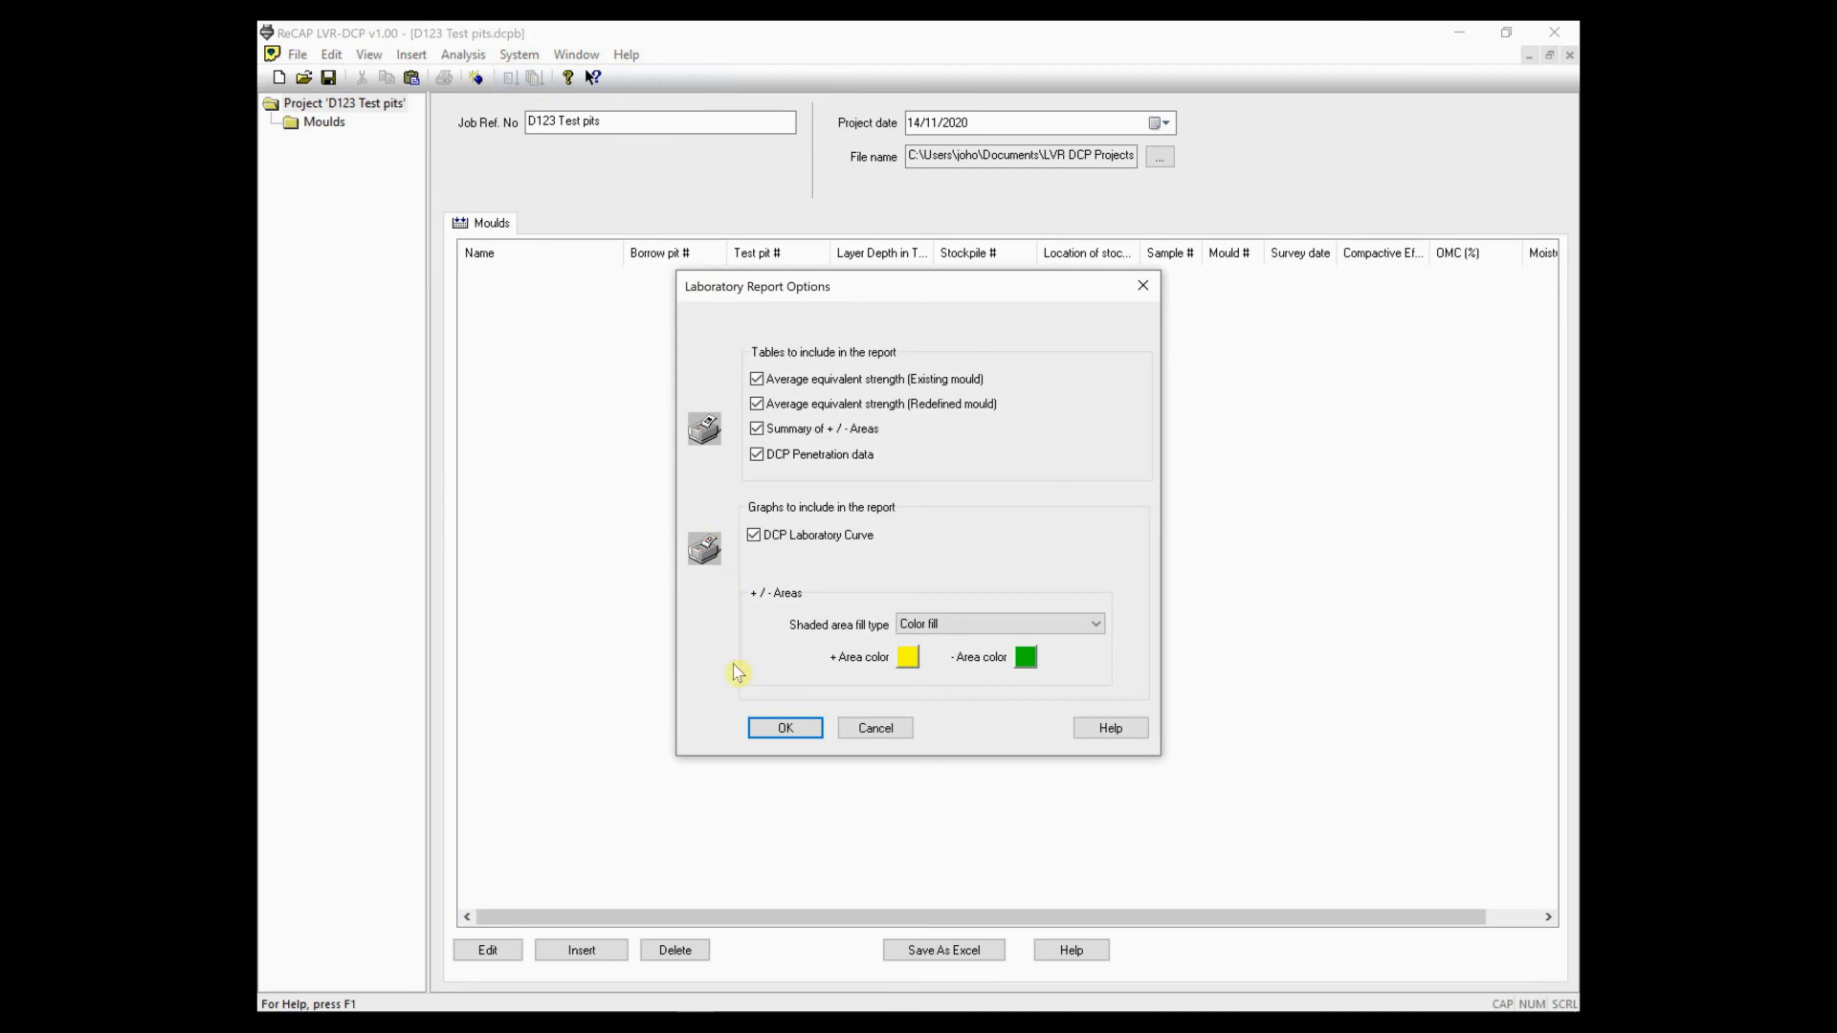
pyautogui.click(774, 729)
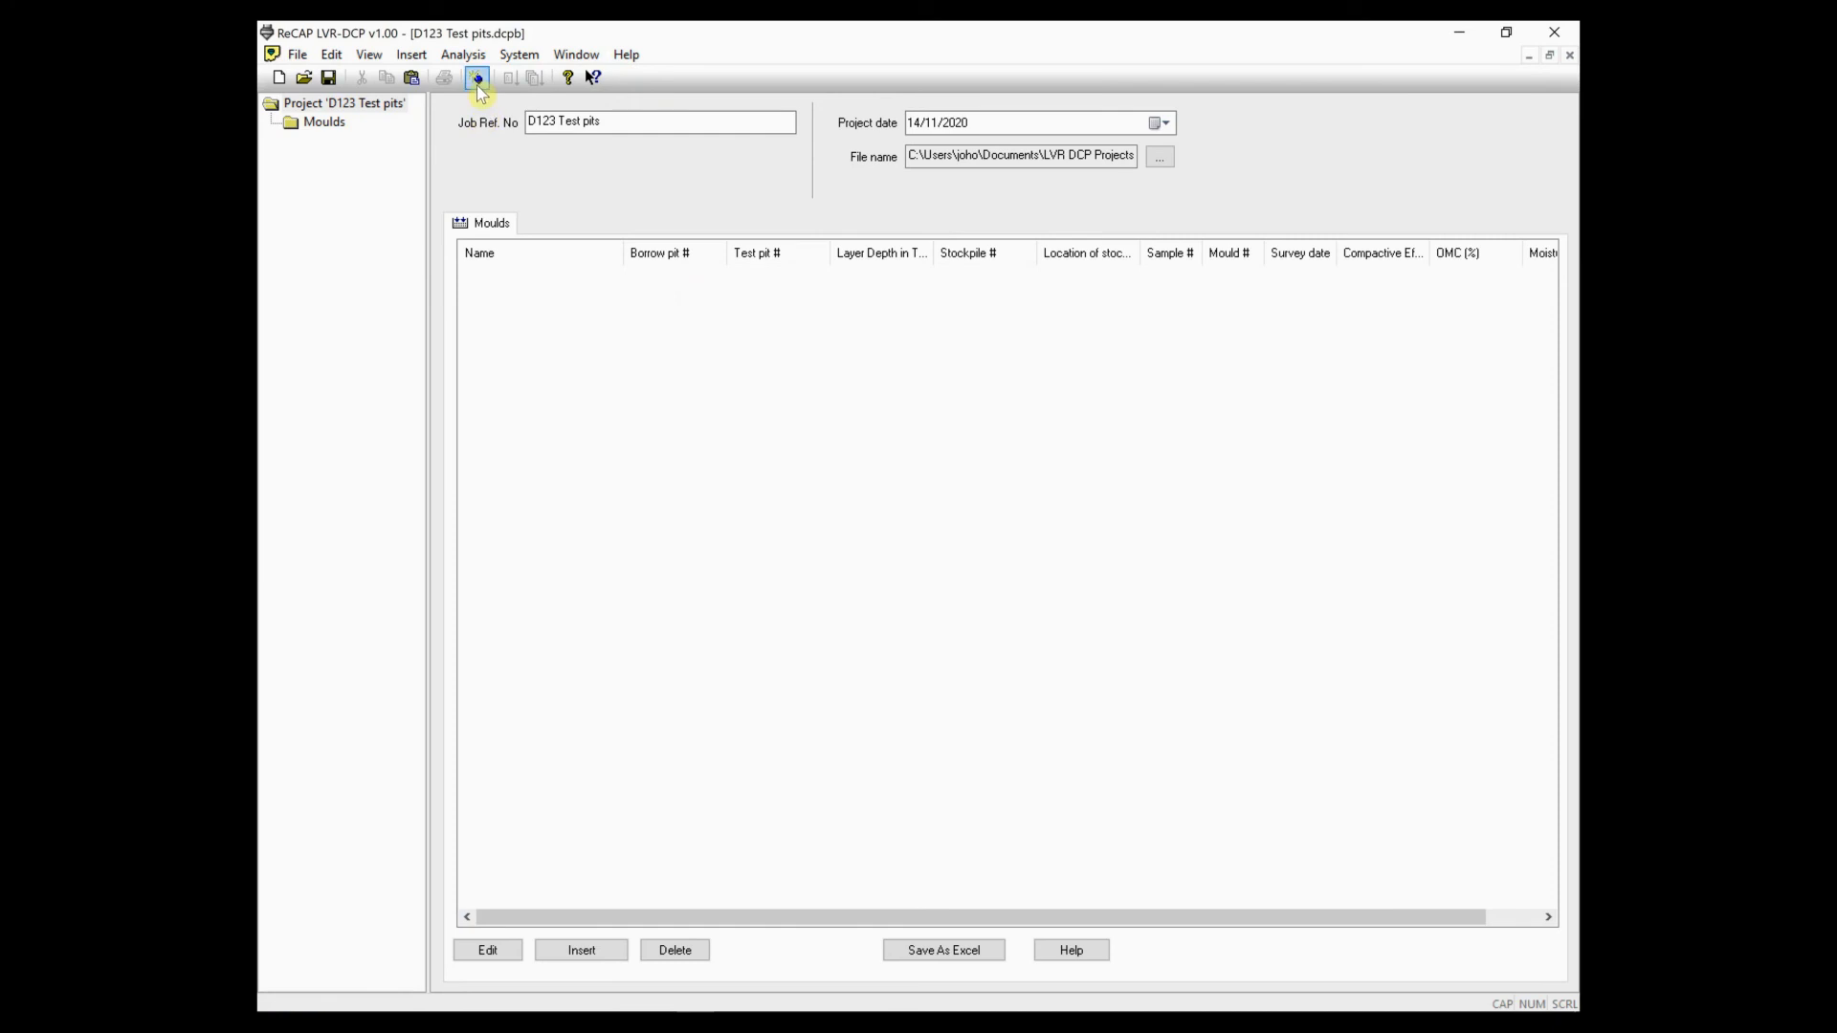
# - Insert a new mould with sample number 1 and mould number 1
pyautogui.click(477, 82)
pyautogui.click(861, 492)
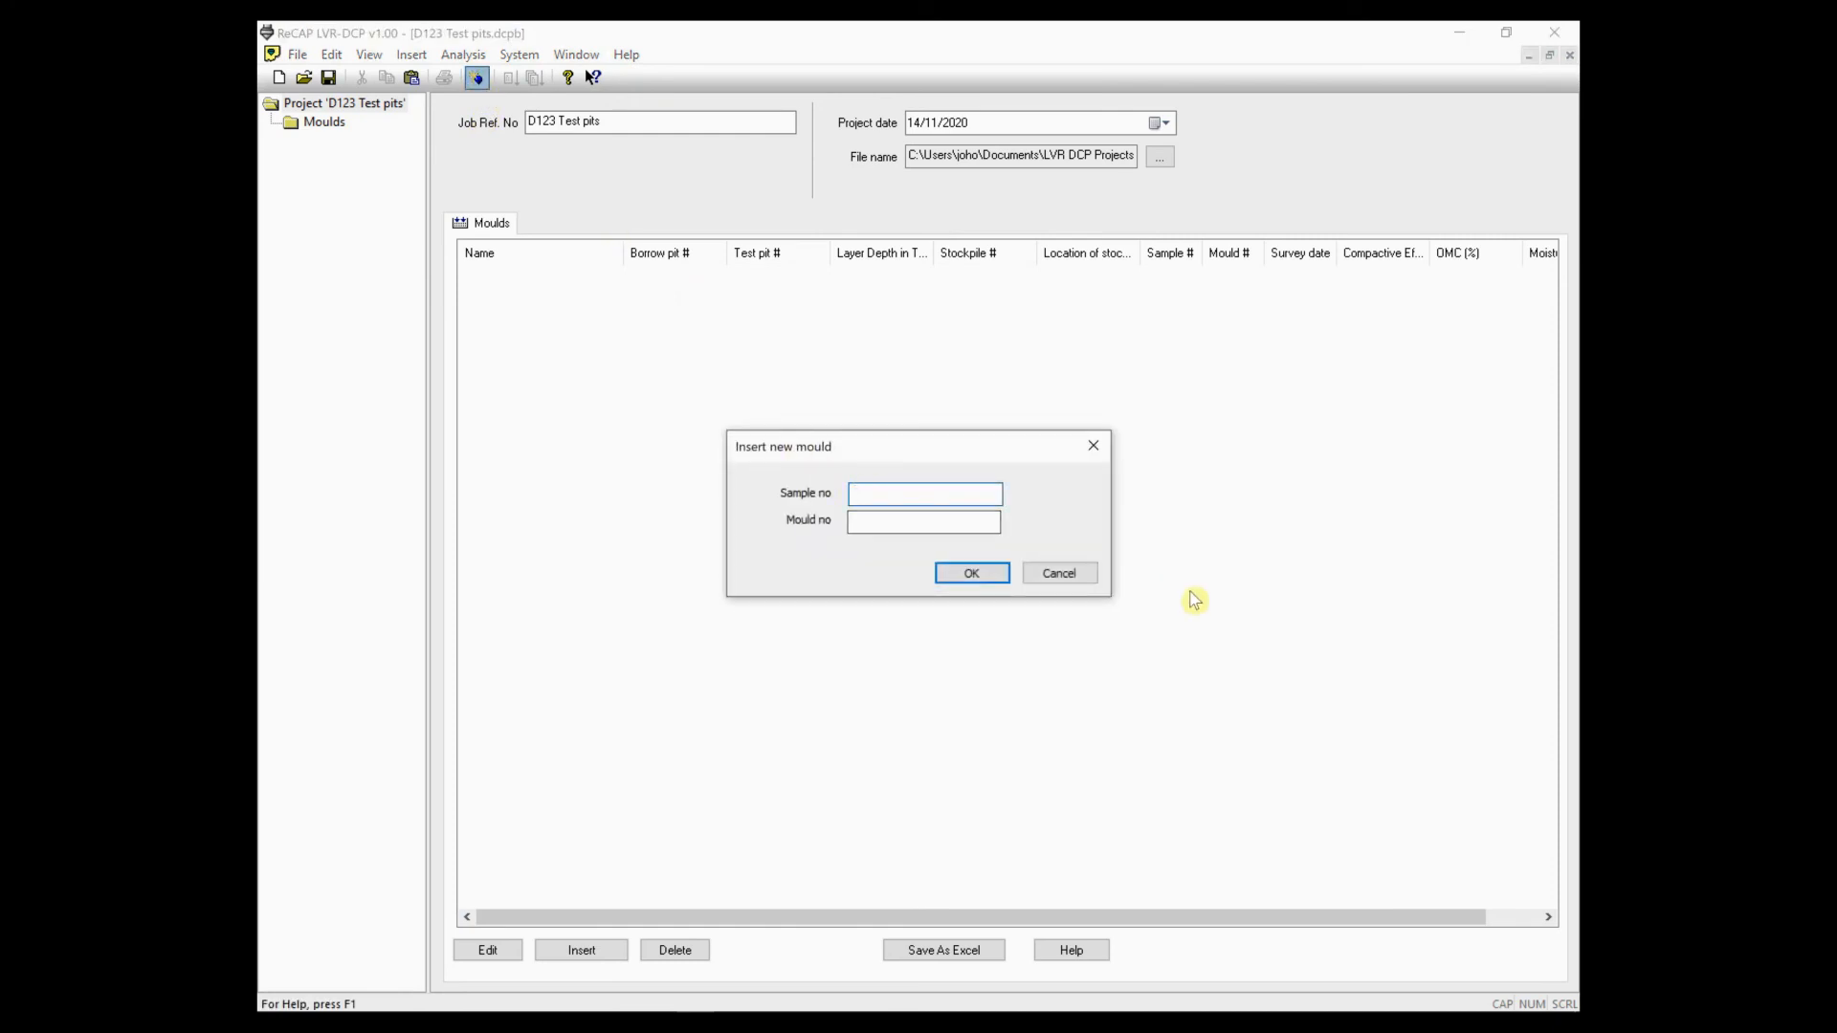
pyautogui.write('11')
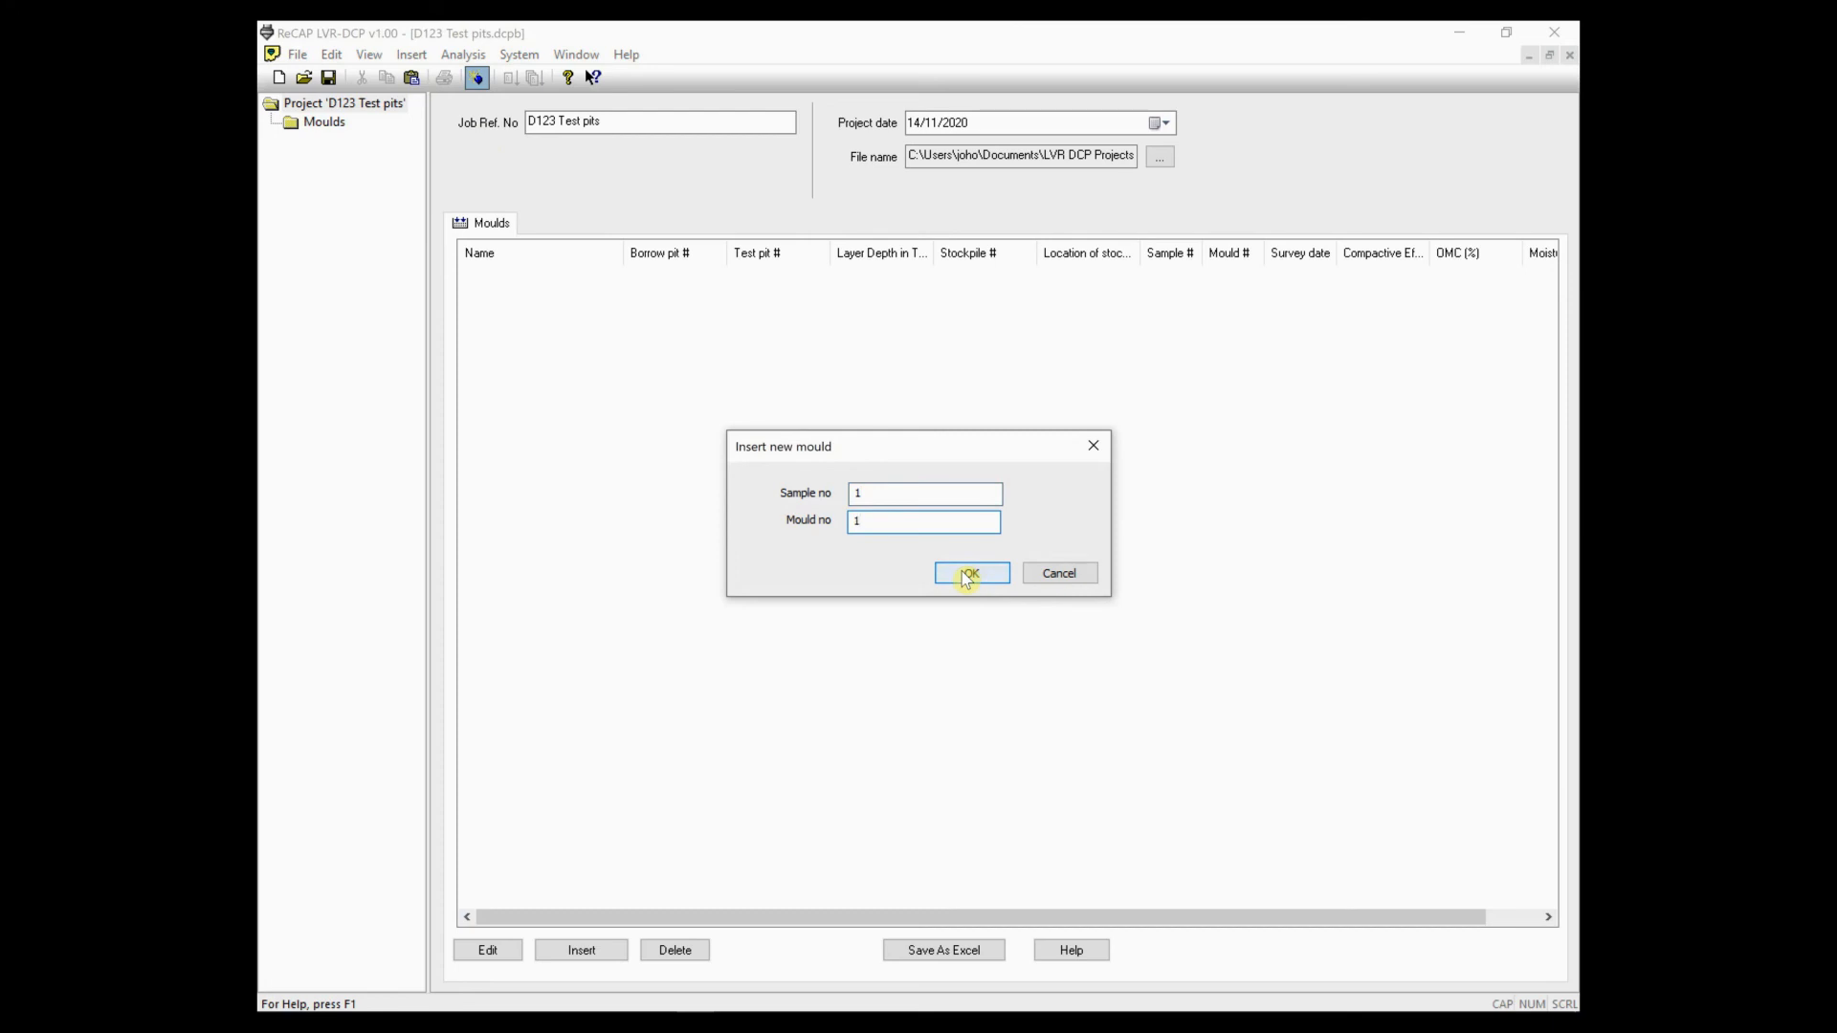
pyautogui.click(963, 575)
# - Fill in sample 1's borrow pit data with test pit number 1, lower layer depth 300 mm and upper layer depth 150 mm
pyautogui.click(943, 509)
pyautogui.click(943, 509)
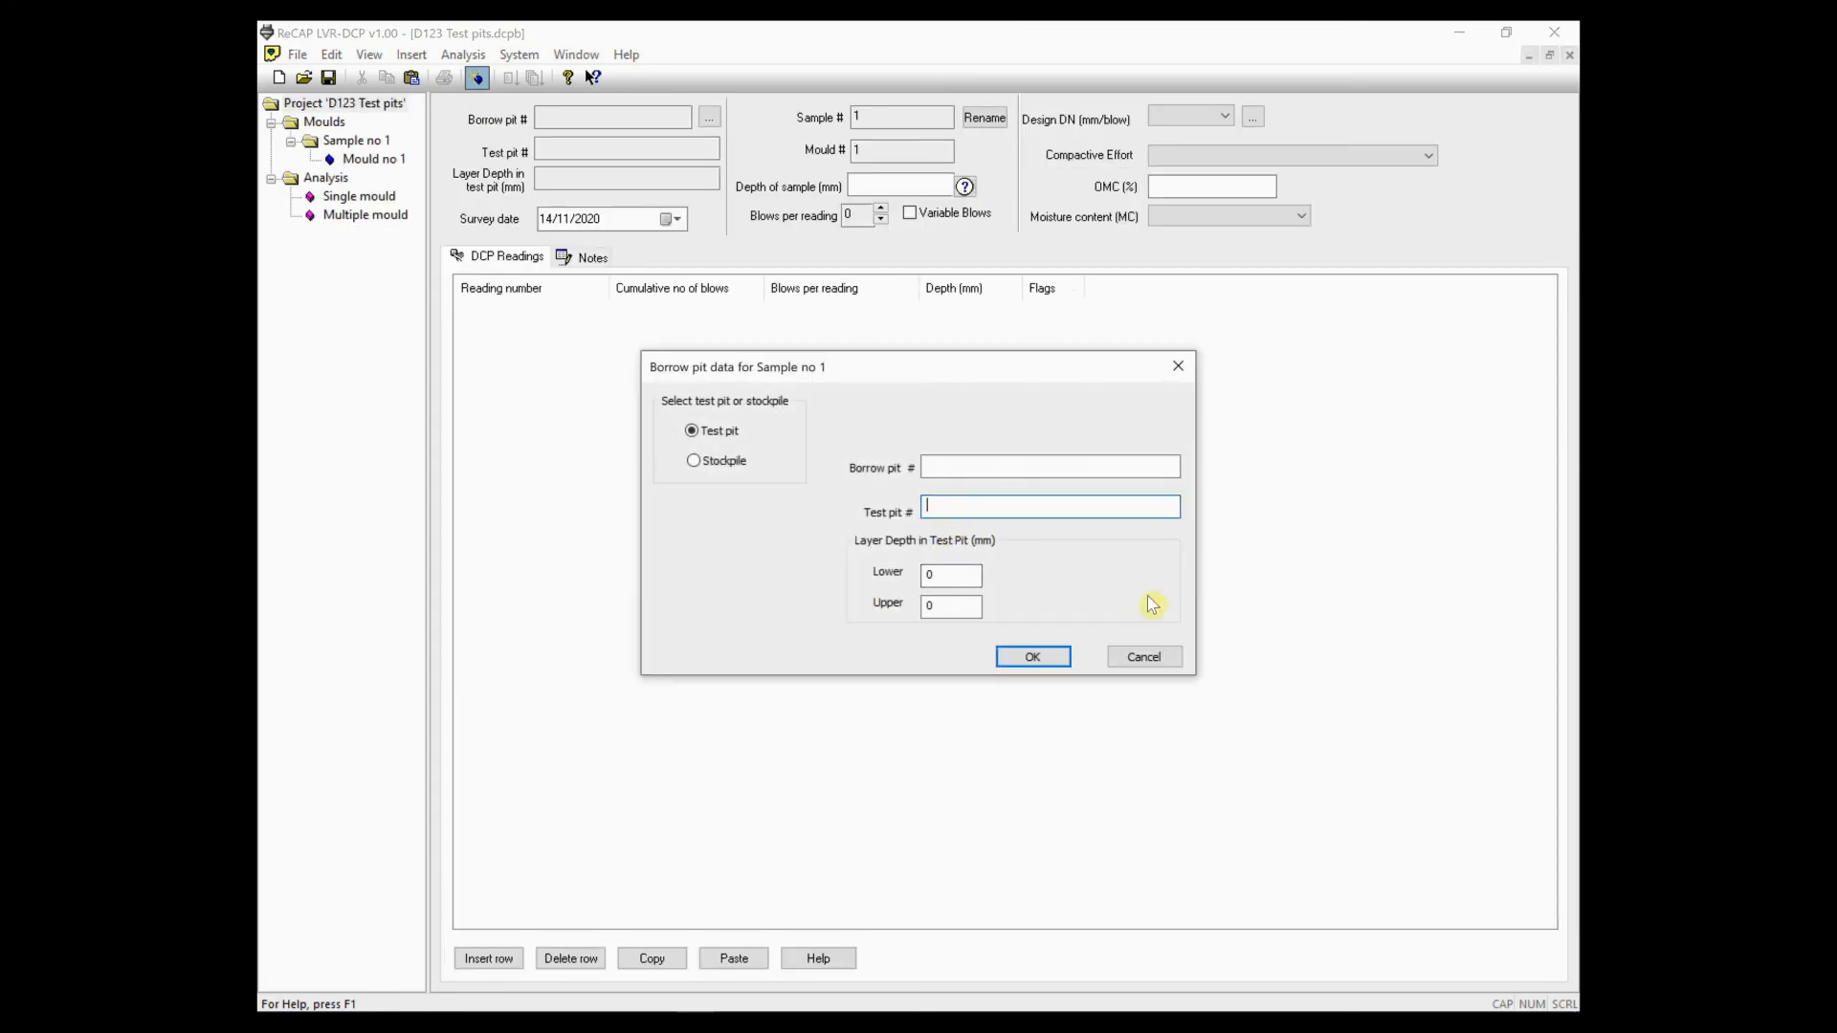
pyautogui.write('1')
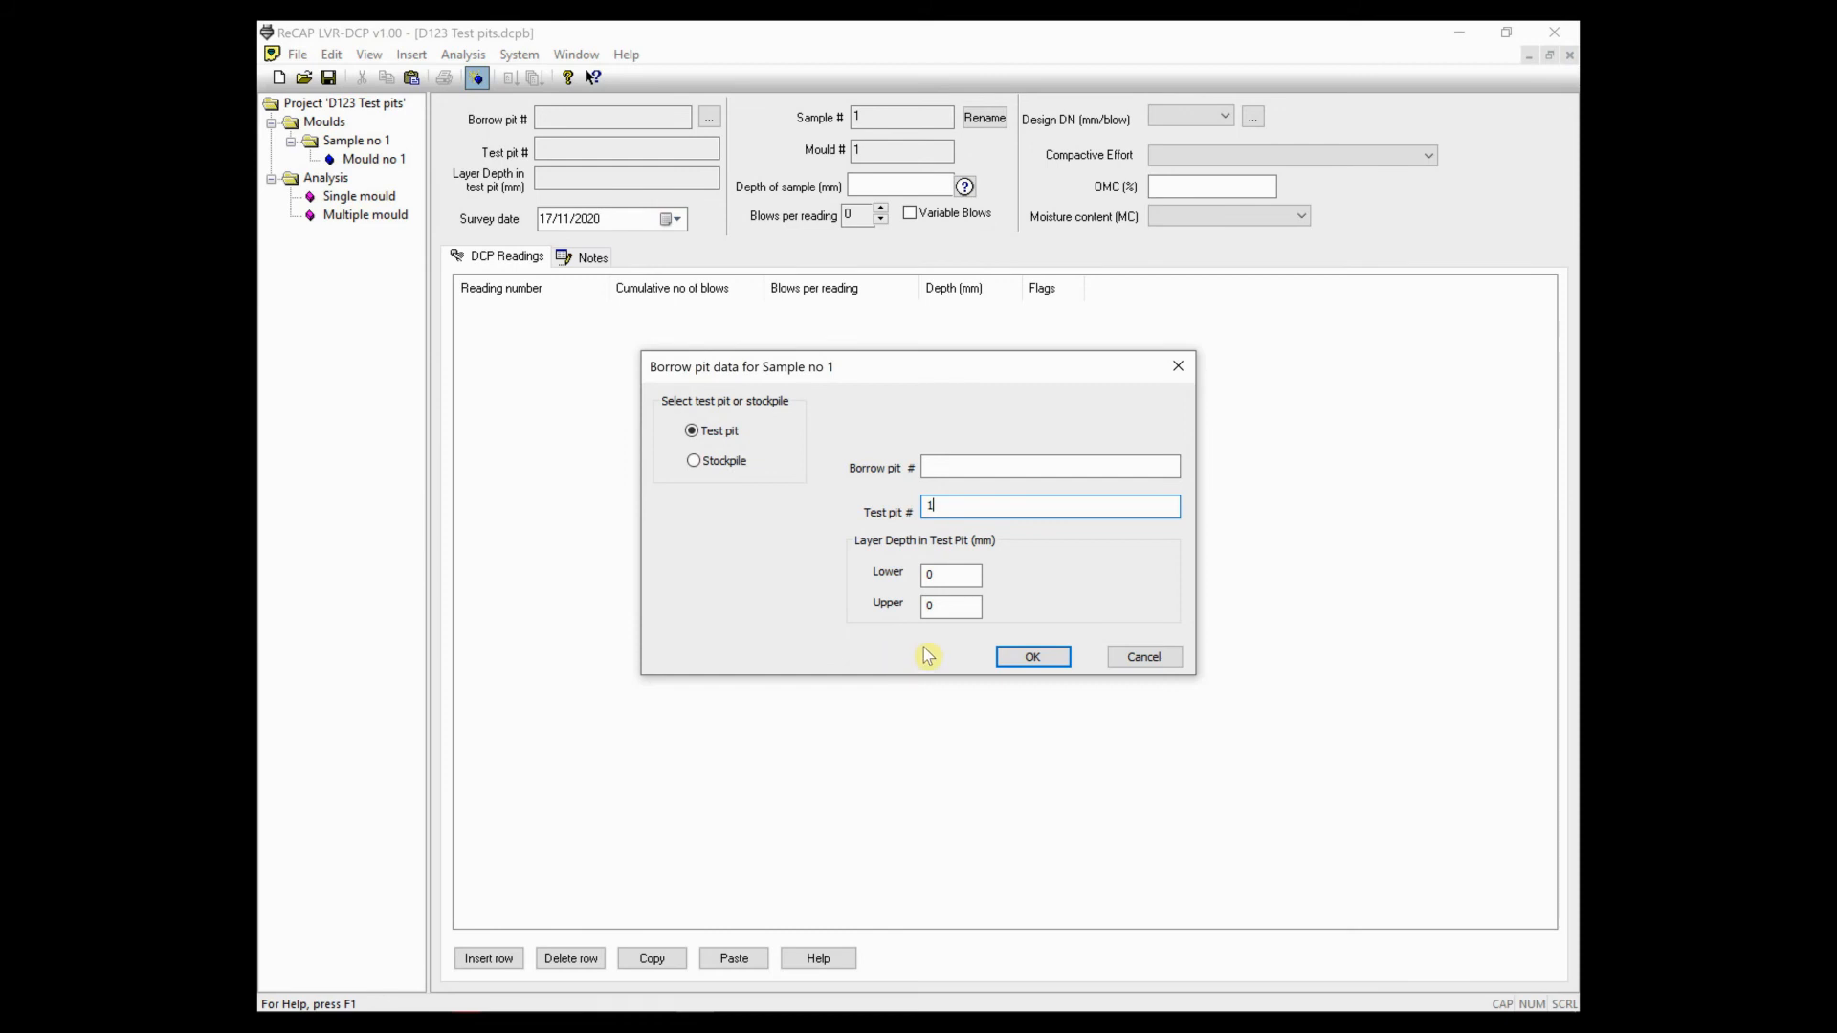
pyautogui.click(945, 572)
pyautogui.press('BackSpace')
pyautogui.write('300')
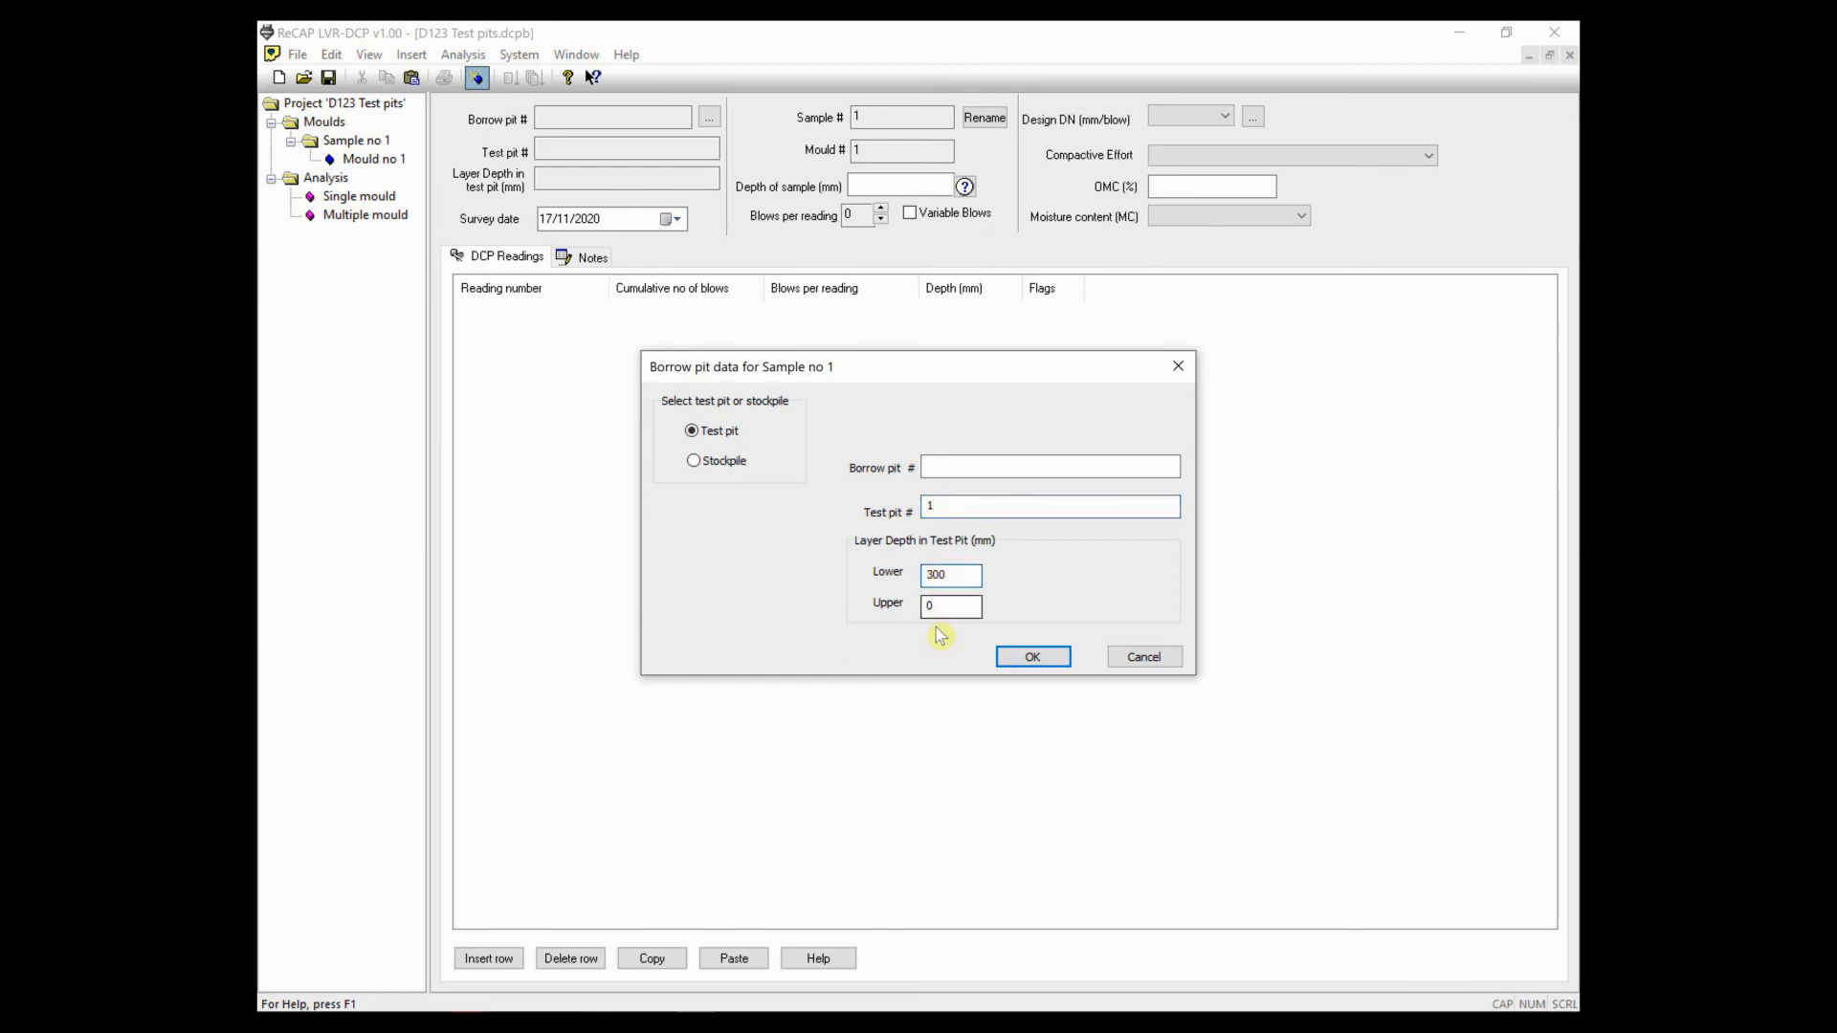
pyautogui.click(941, 608)
pyautogui.press('BackSpace')
pyautogui.write('150')
pyautogui.click(1027, 659)
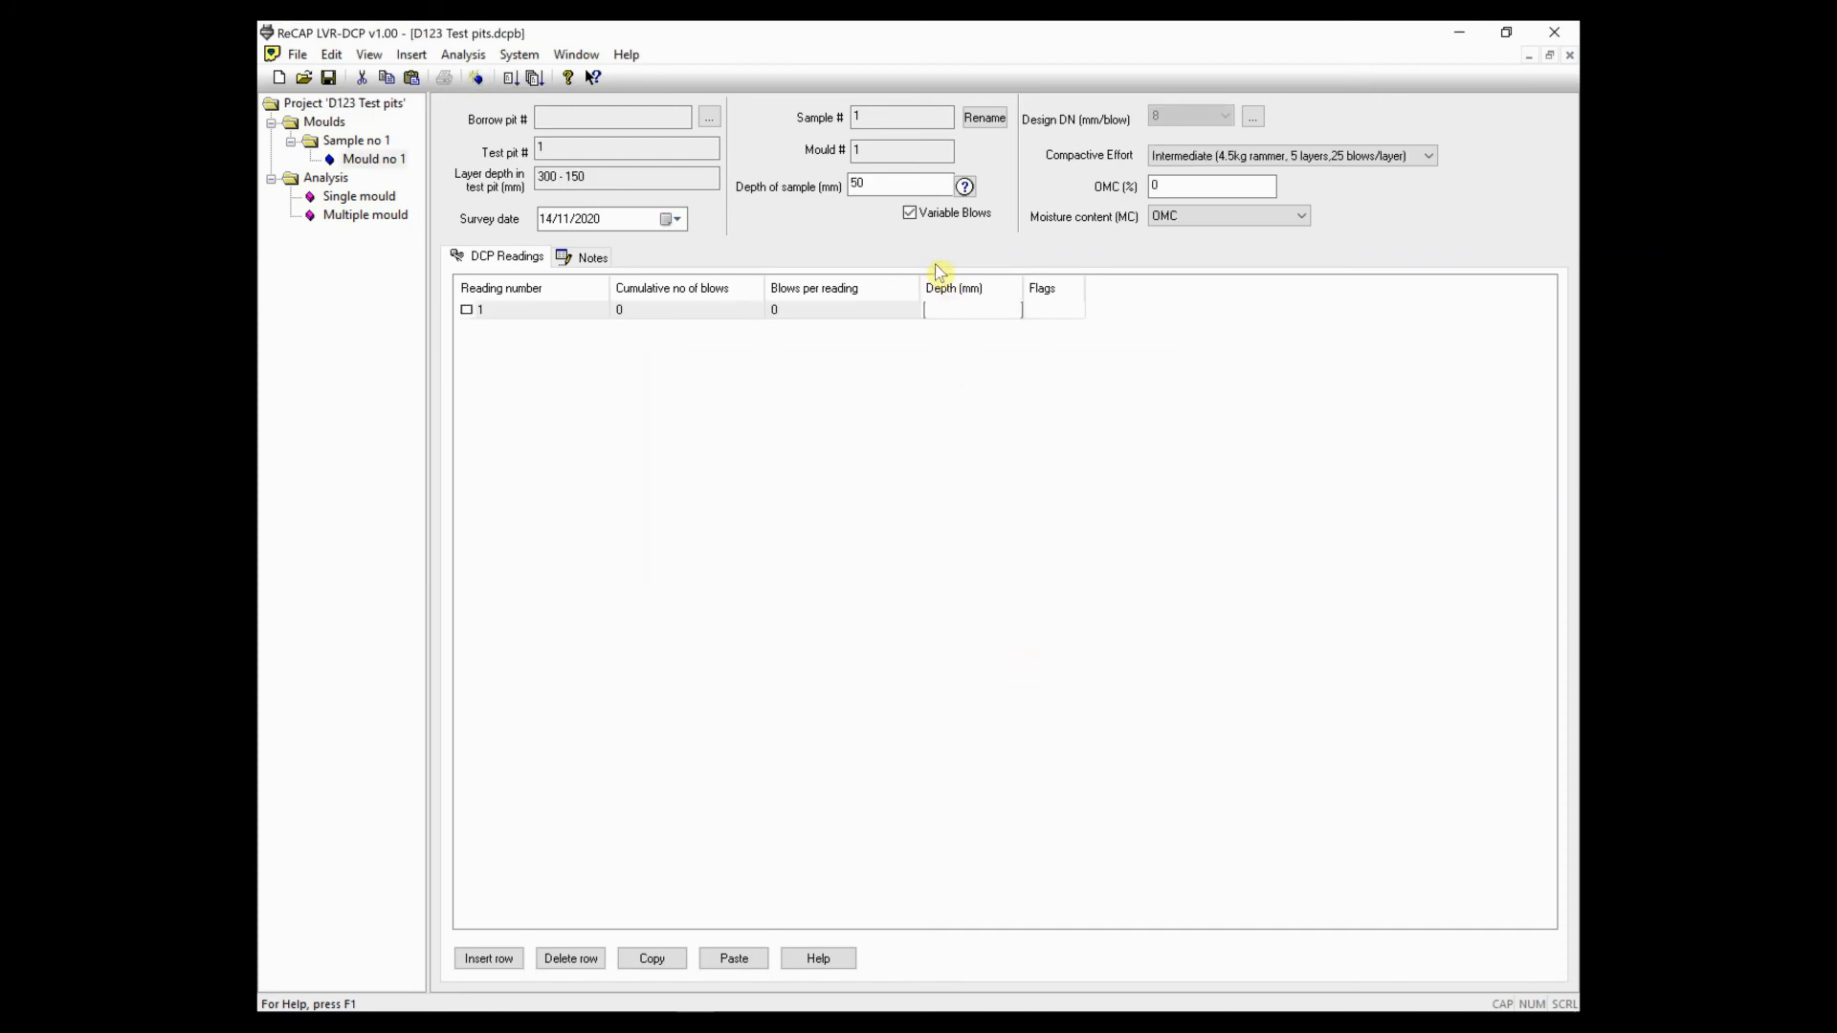
# - Check the diagram explaining the depth of sample and set mould 1's sample depth to 120 mm
pyautogui.click(968, 194)
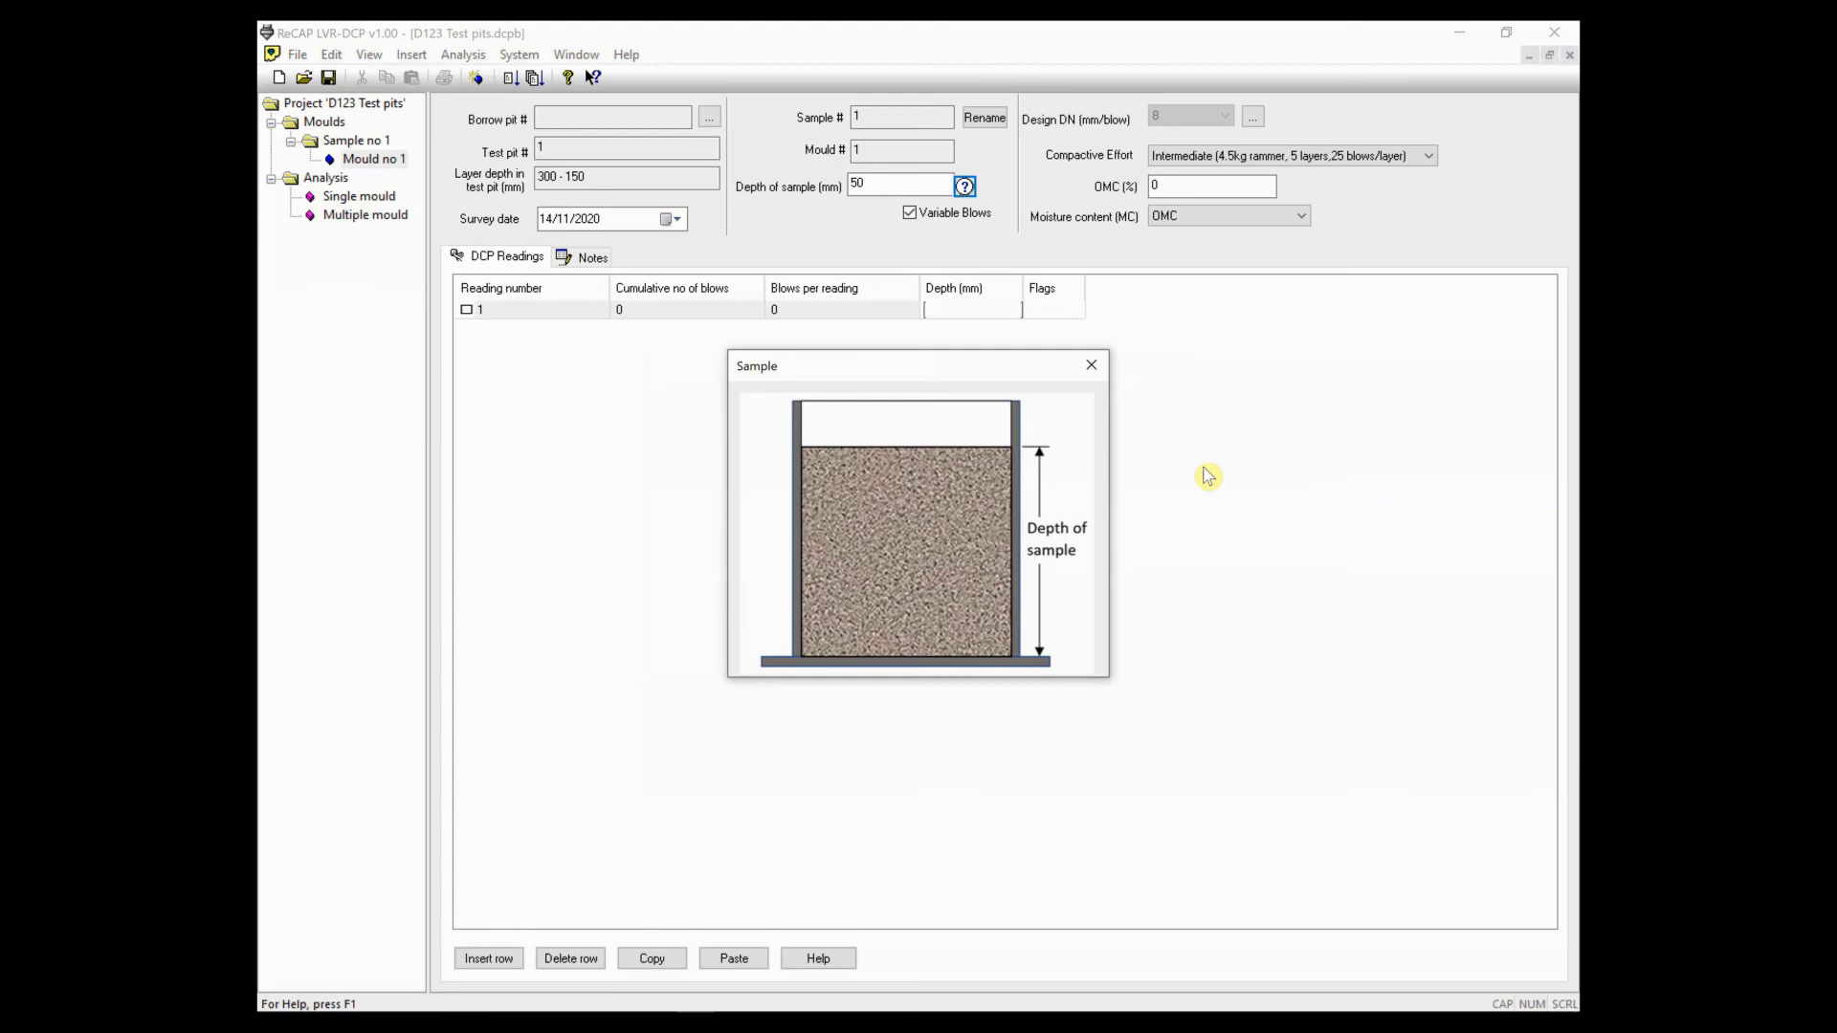
pyautogui.click(1091, 364)
pyautogui.click(868, 181)
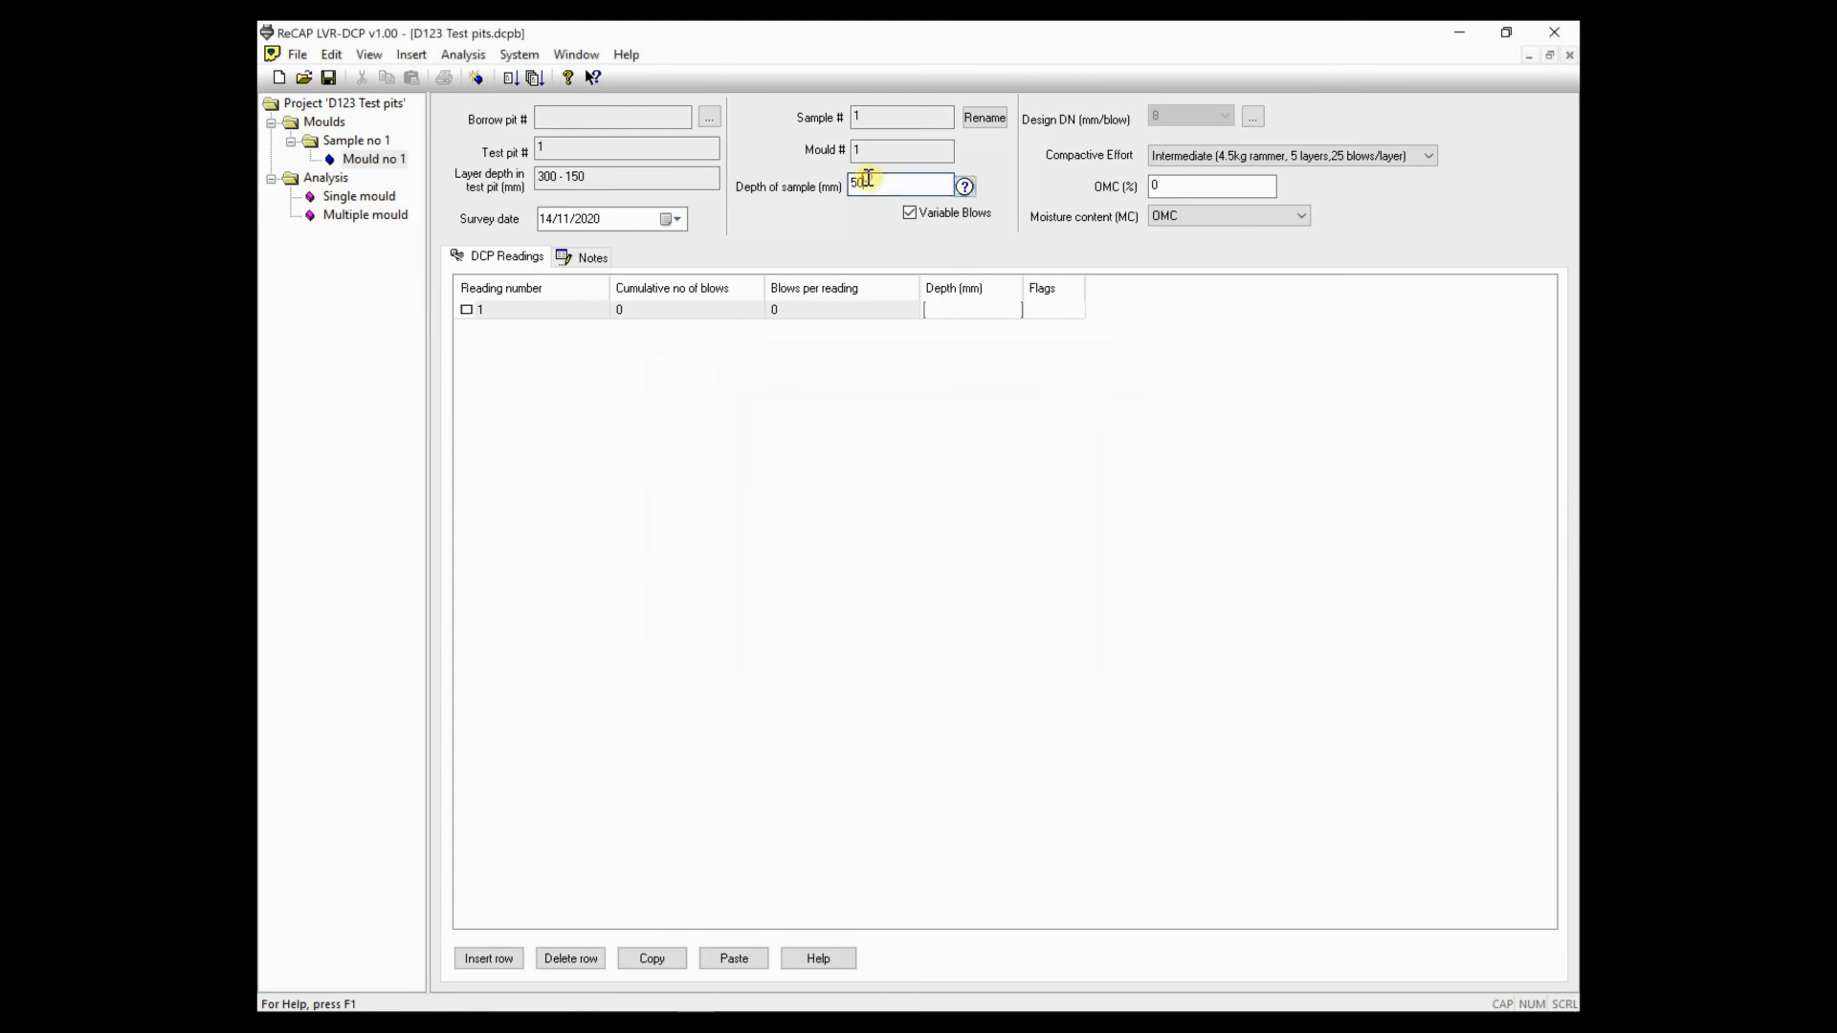
pyautogui.press('BackSpace')
pyautogui.press('BackSpace')
pyautogui.write('120')
# - Consult the design catalogue and set mould 1's design DN to 3.2 mm/blow
pyautogui.click(1253, 117)
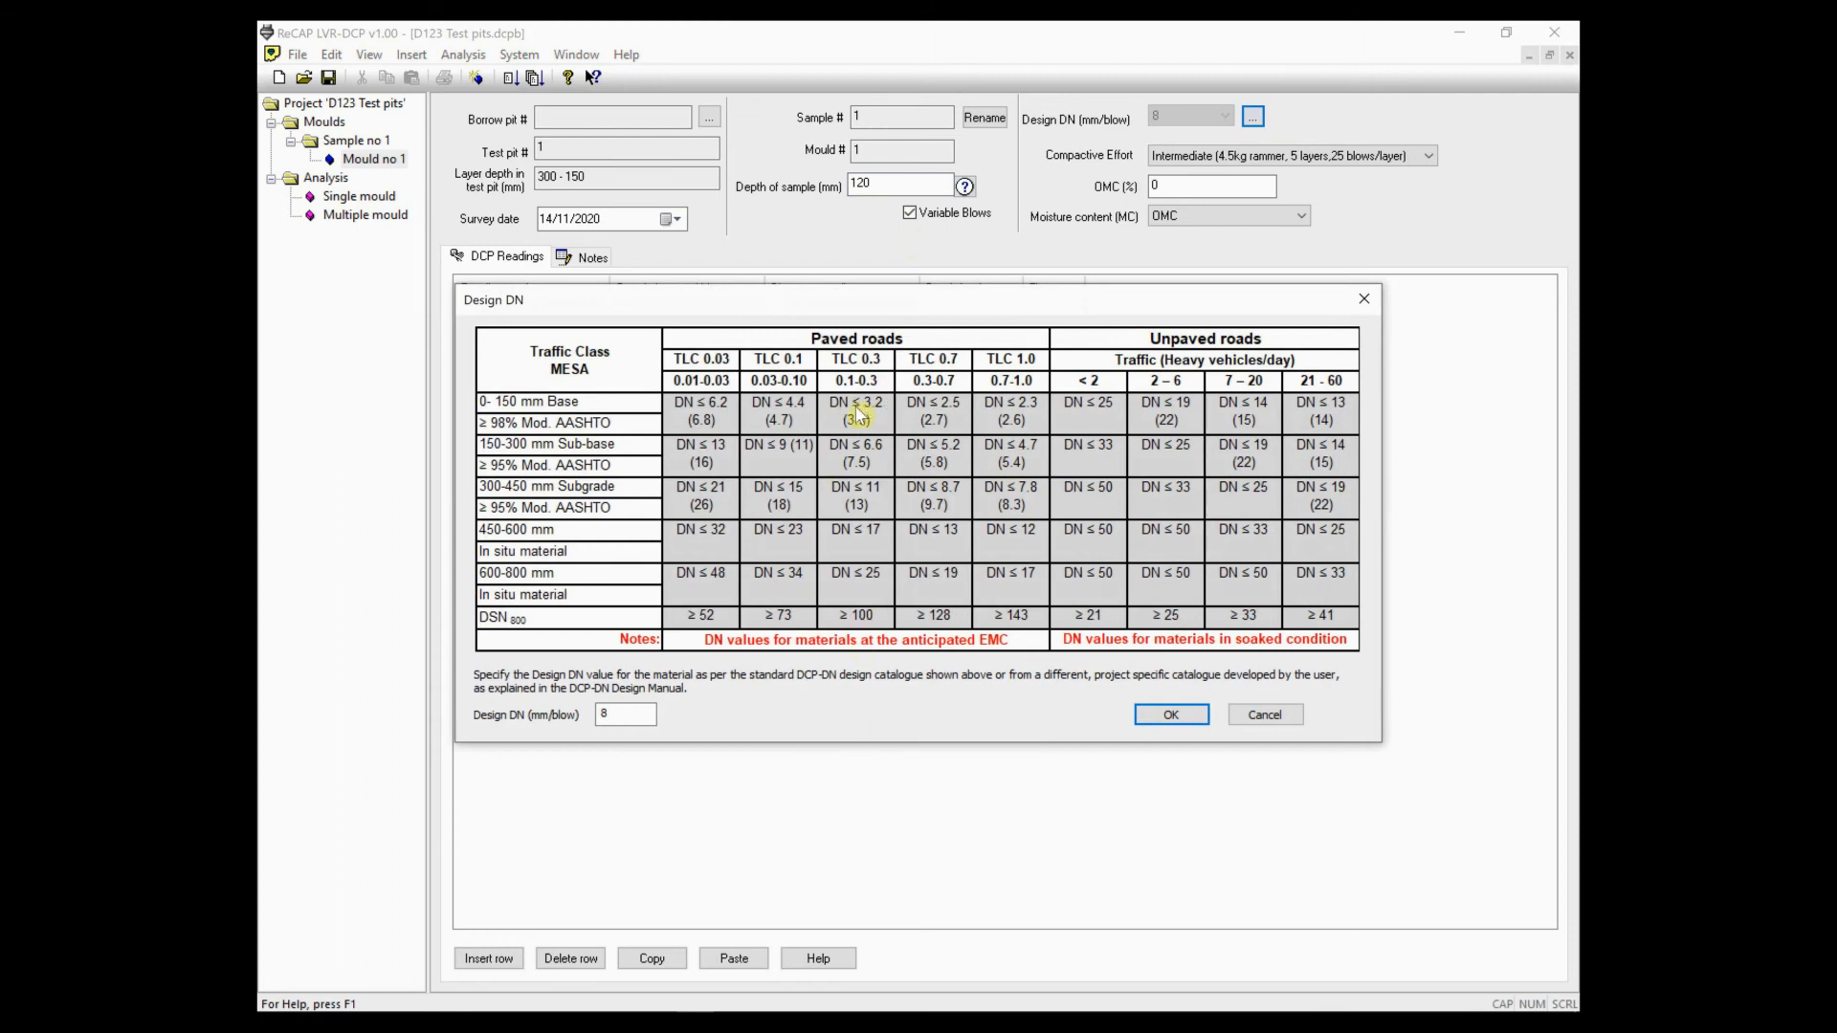
pyautogui.click(620, 715)
pyautogui.write('3.2')
pyautogui.click(1173, 714)
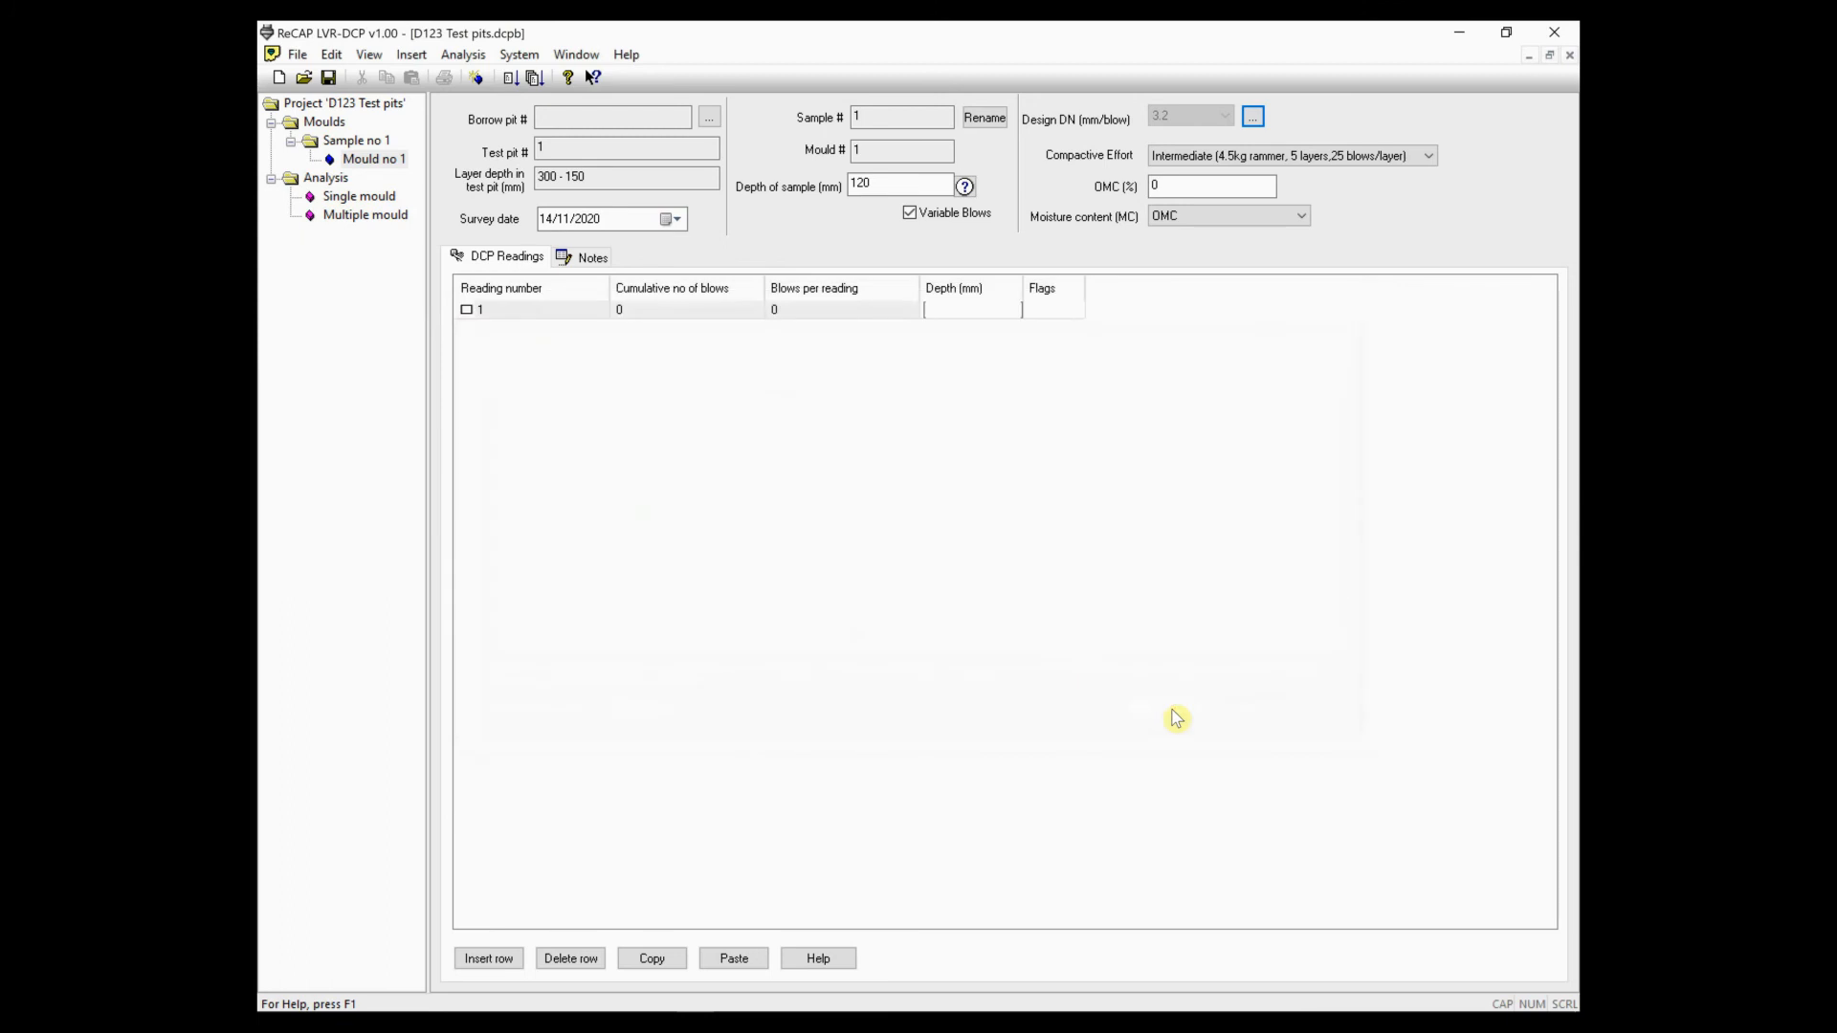
# - Set mould 1's OMC to 6.7 %, its compactive effort to Heavy (4.5kg rammer, 5 layers, 55 blows/layer) and its moisture content to OMC
pyautogui.click(1176, 186)
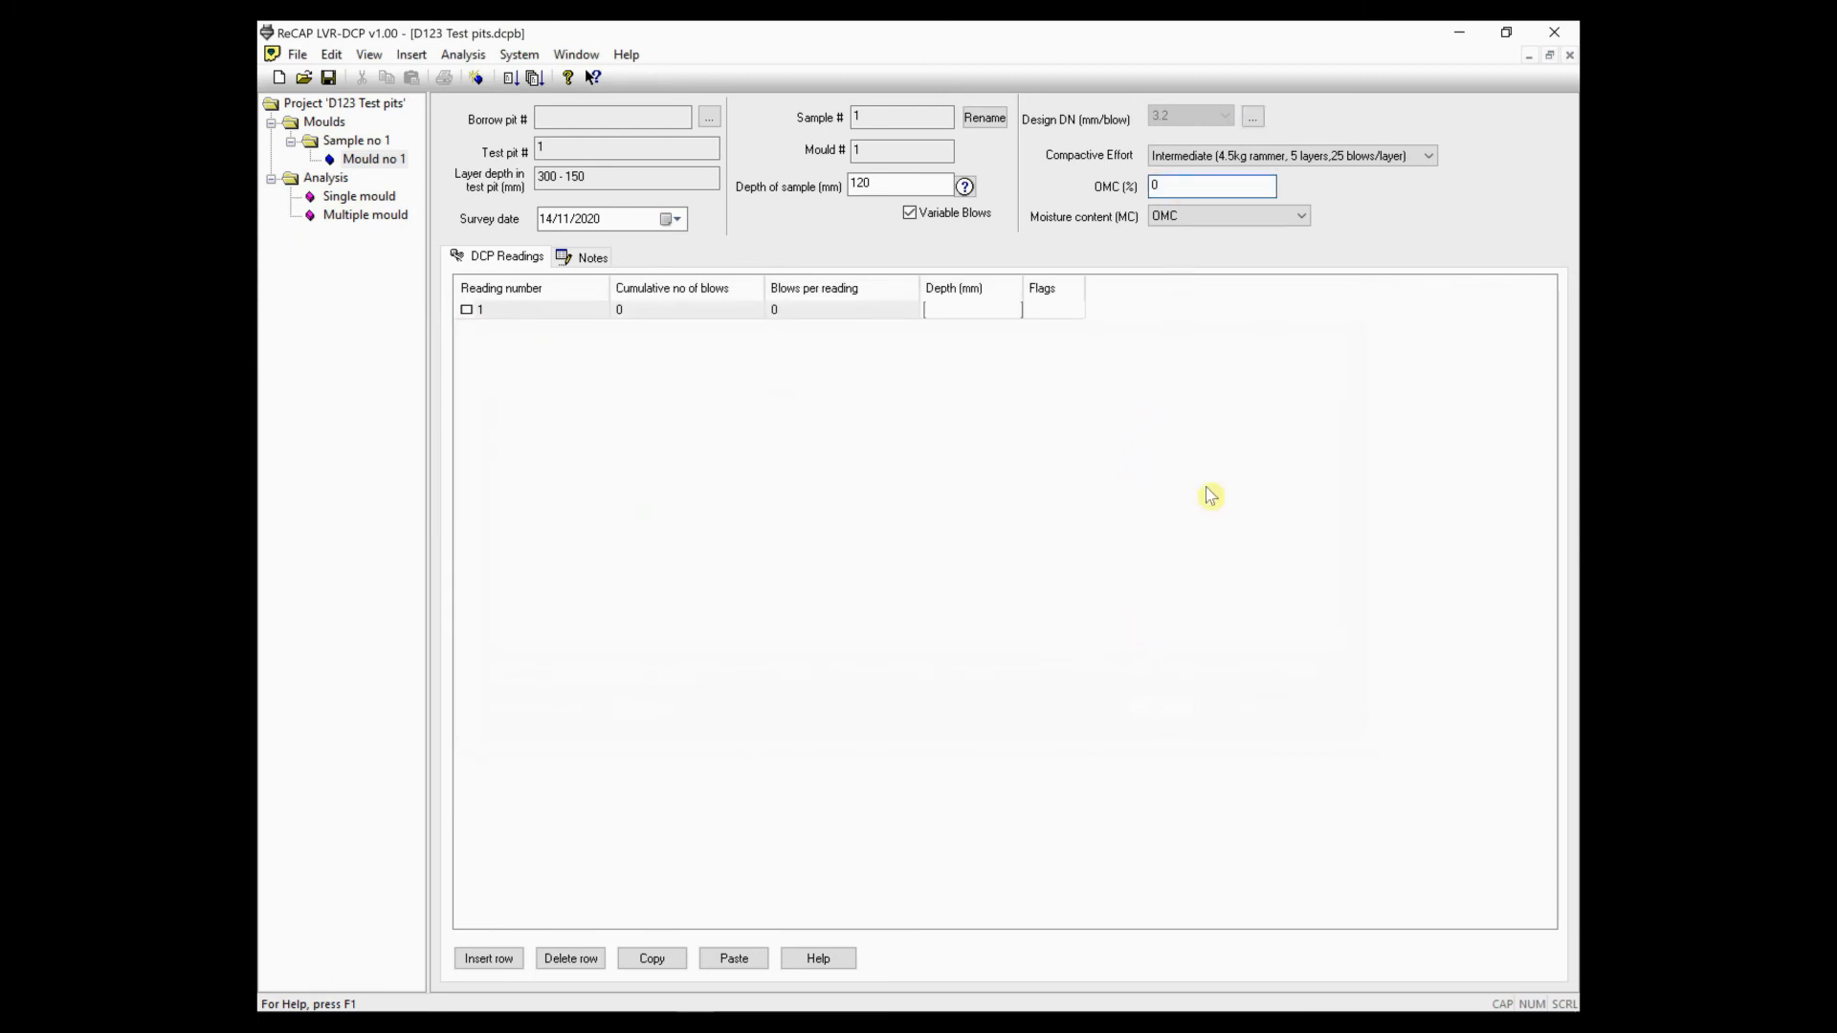
pyautogui.press('BackSpace')
pyautogui.write('6.7')
pyautogui.click(1430, 159)
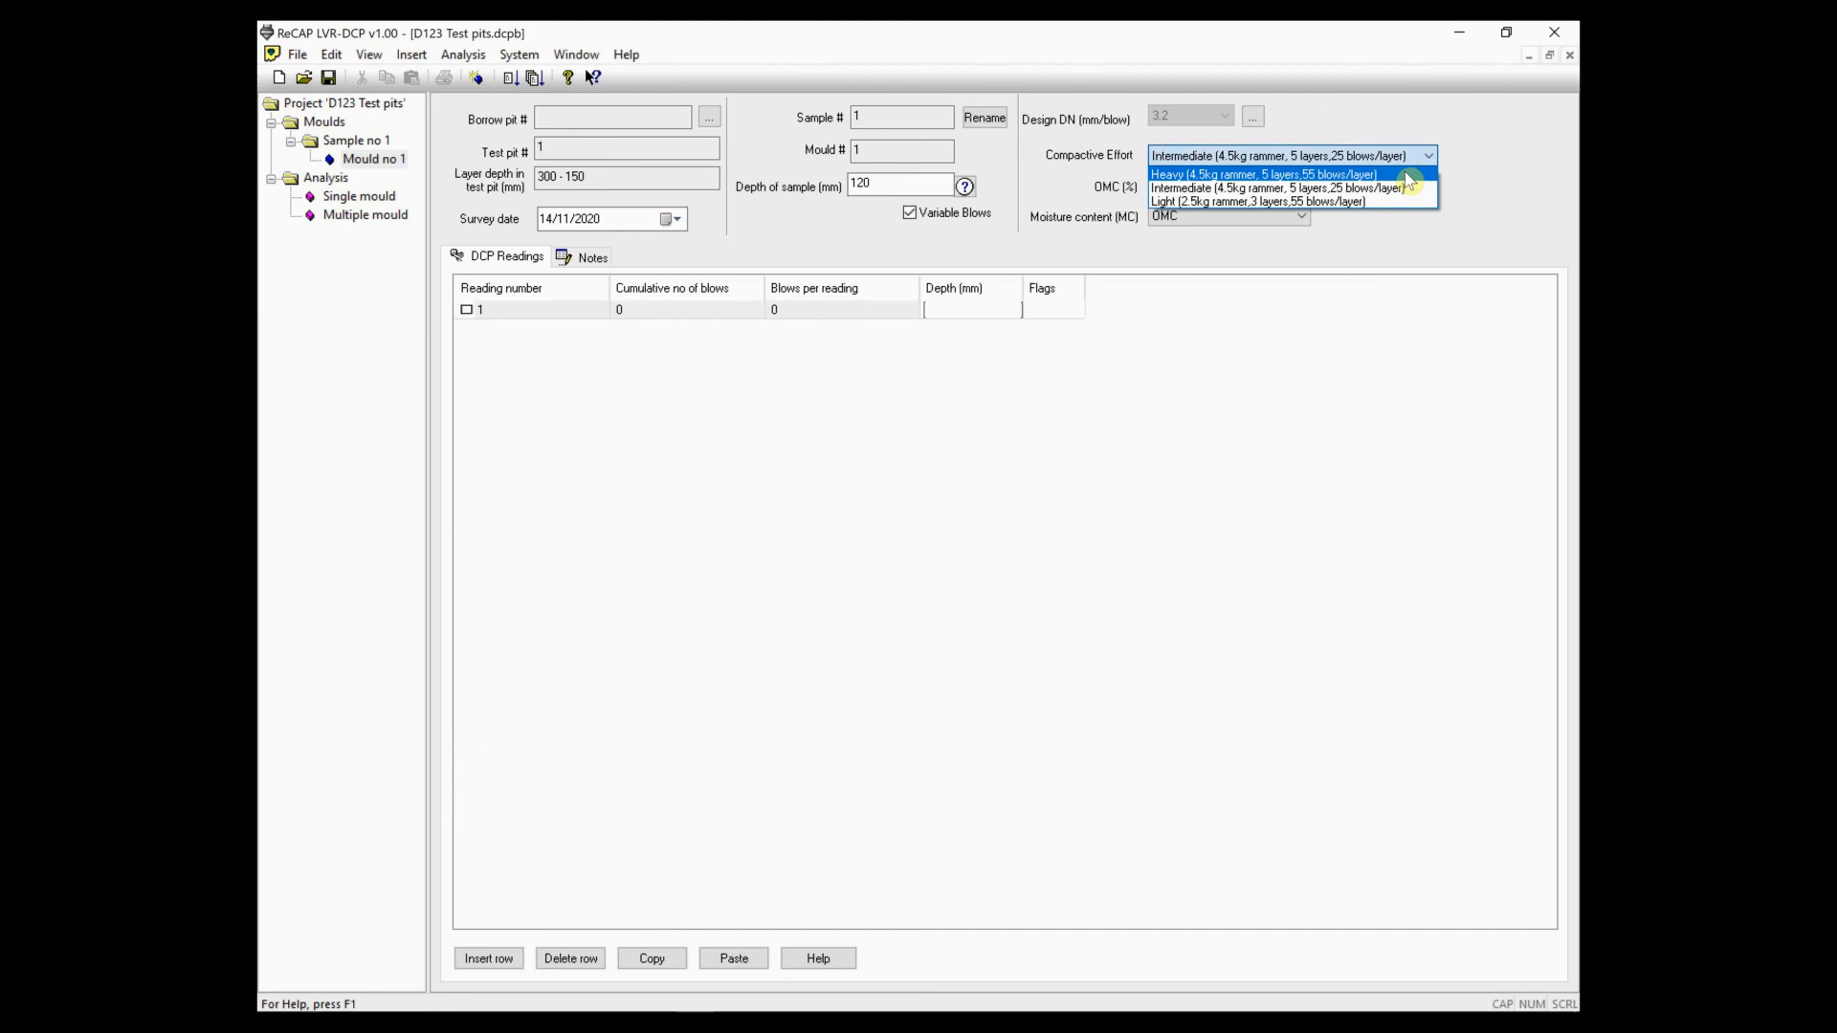
pyautogui.click(1408, 180)
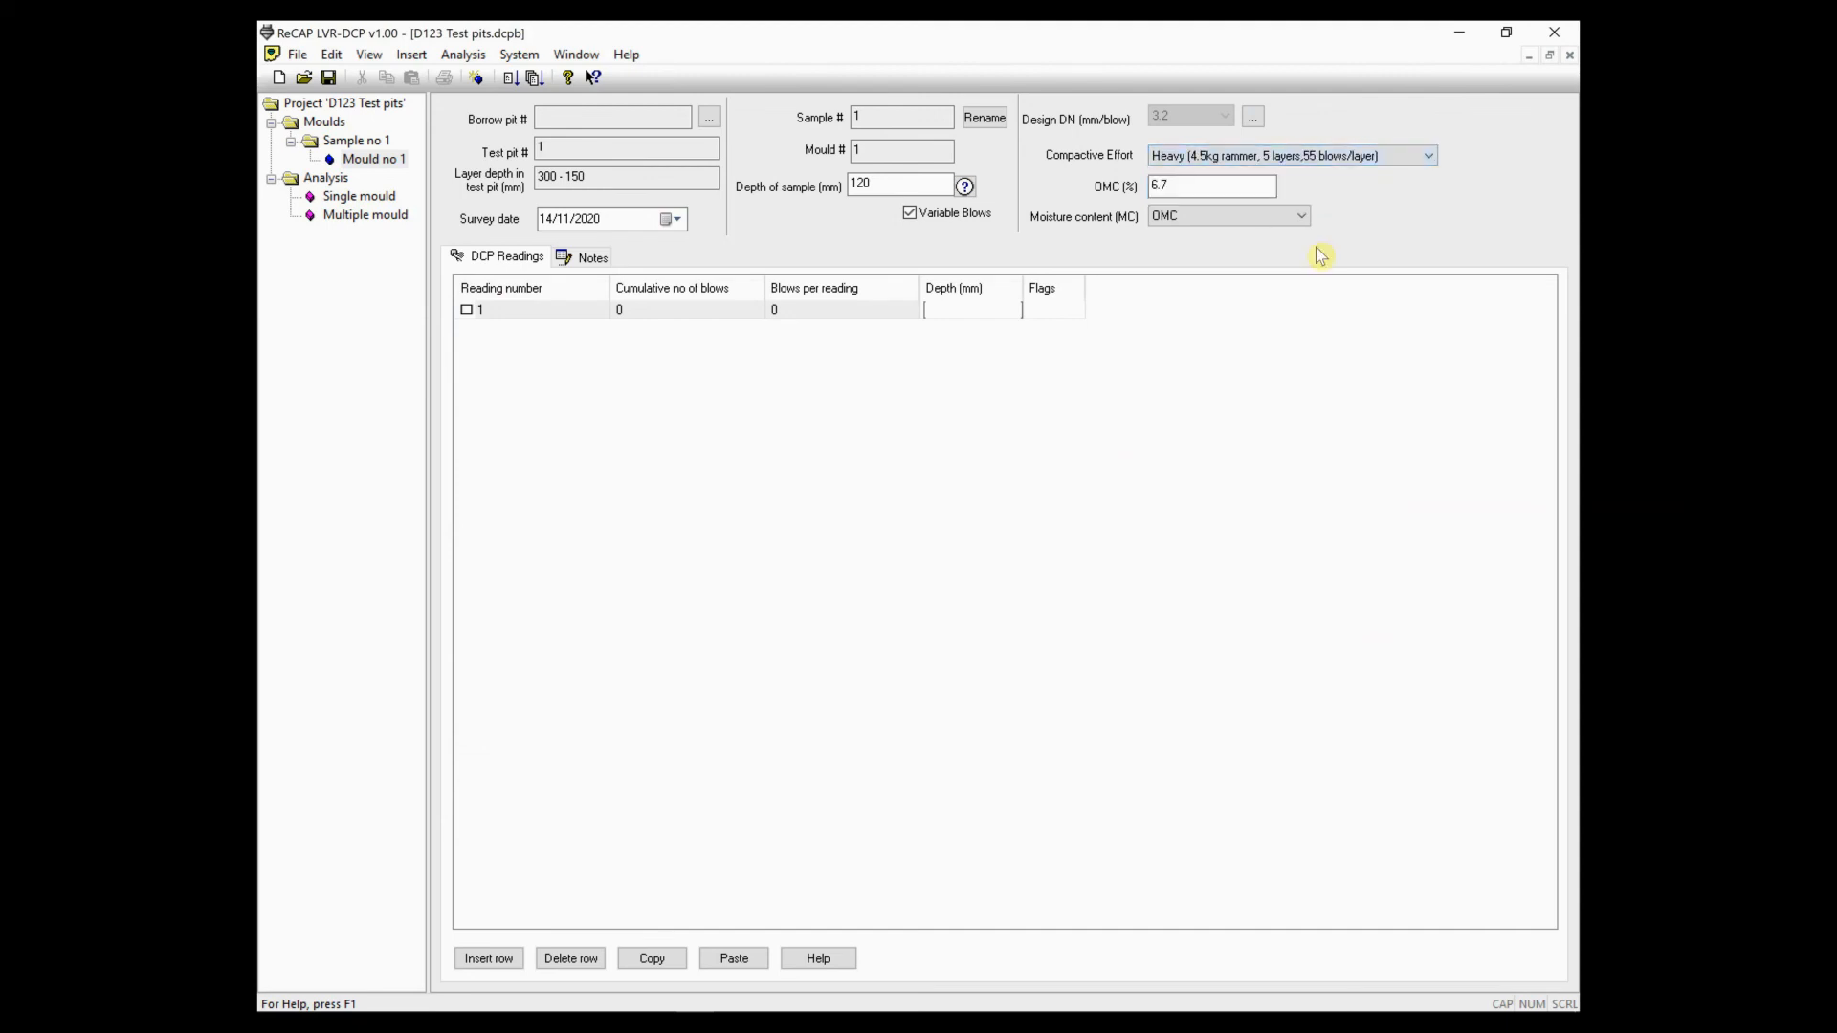
pyautogui.click(1303, 218)
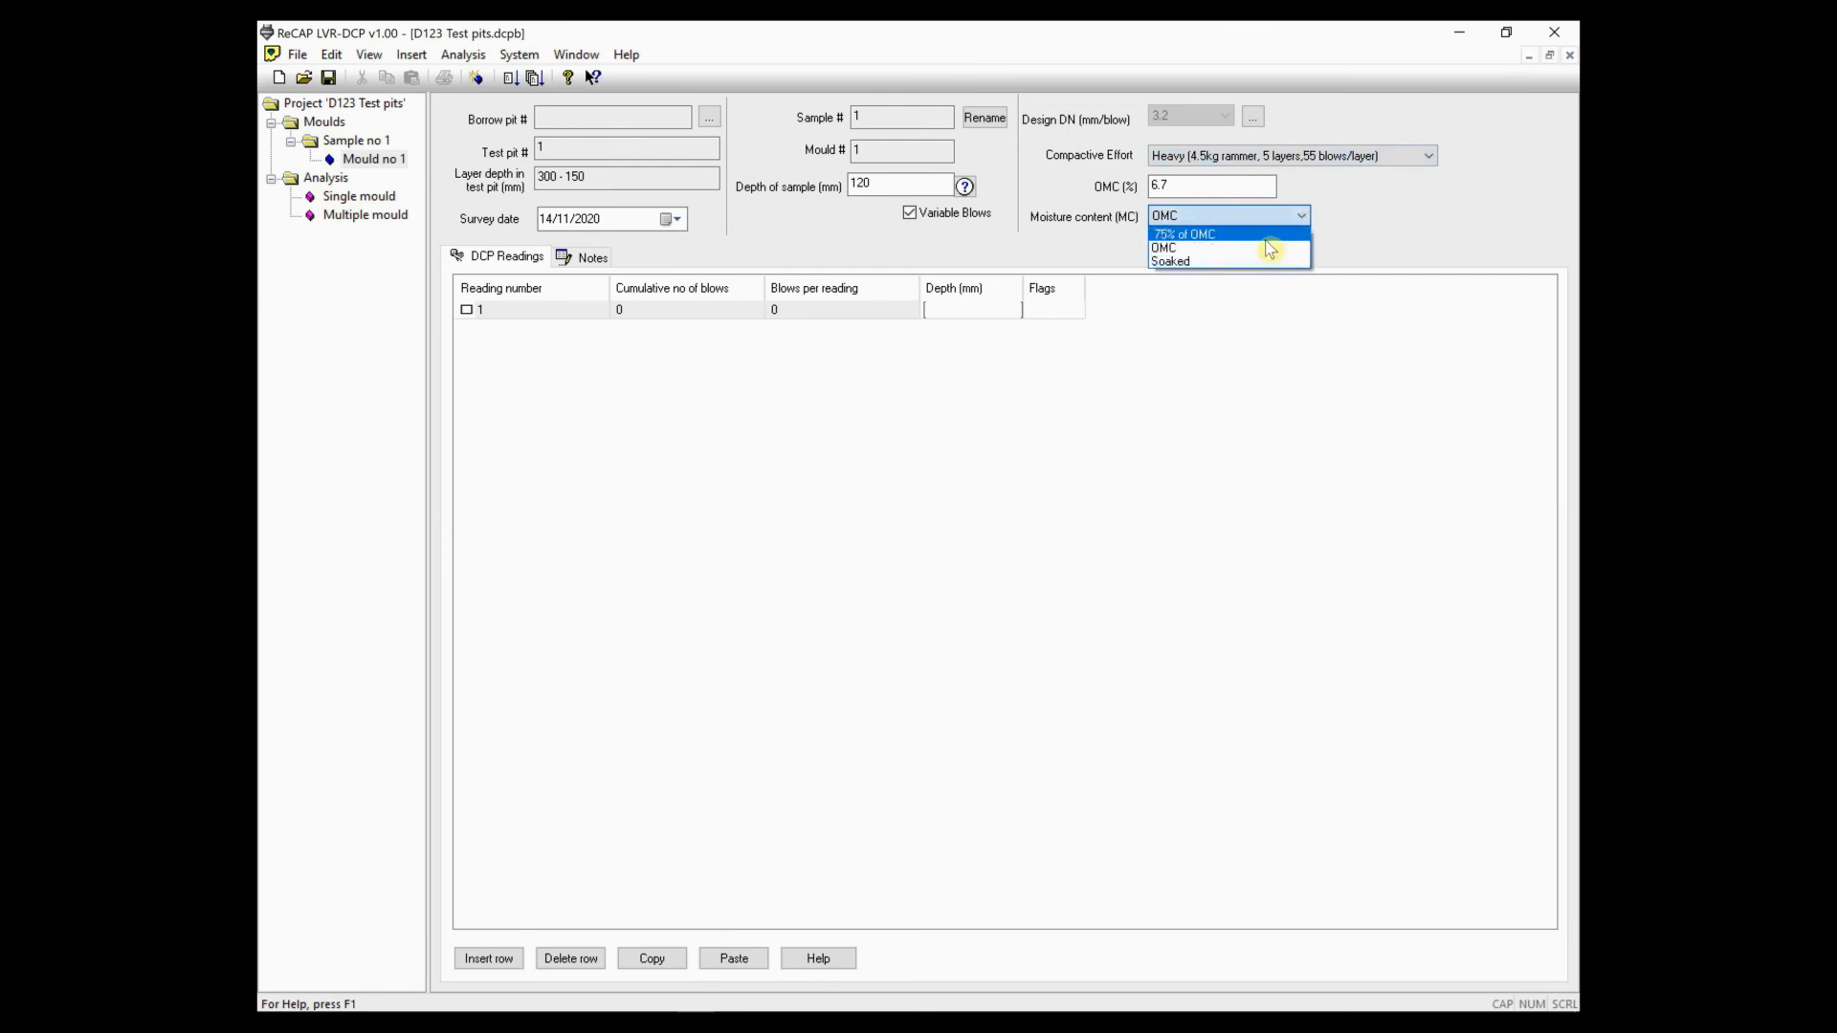
pyautogui.click(1269, 251)
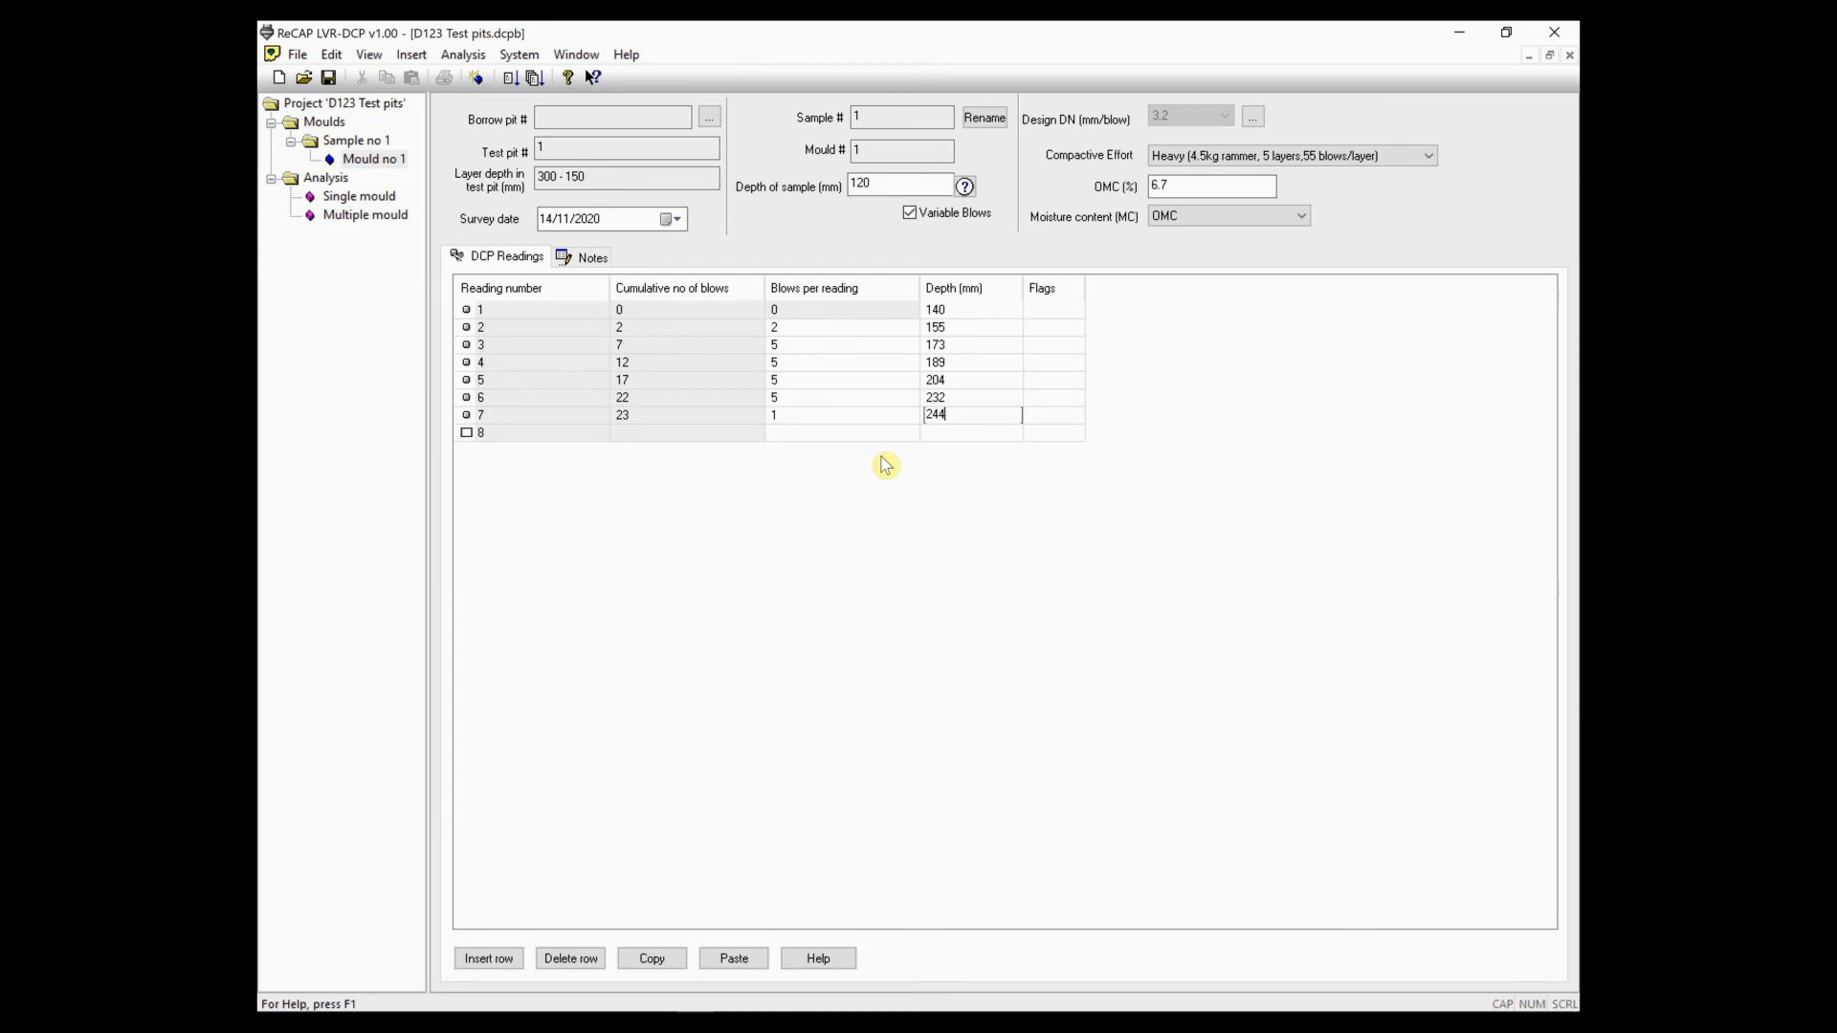
# - Add DCP reading 8 for mould 1 with 1 blow and a depth of 256 mm
pyautogui.press('Return')
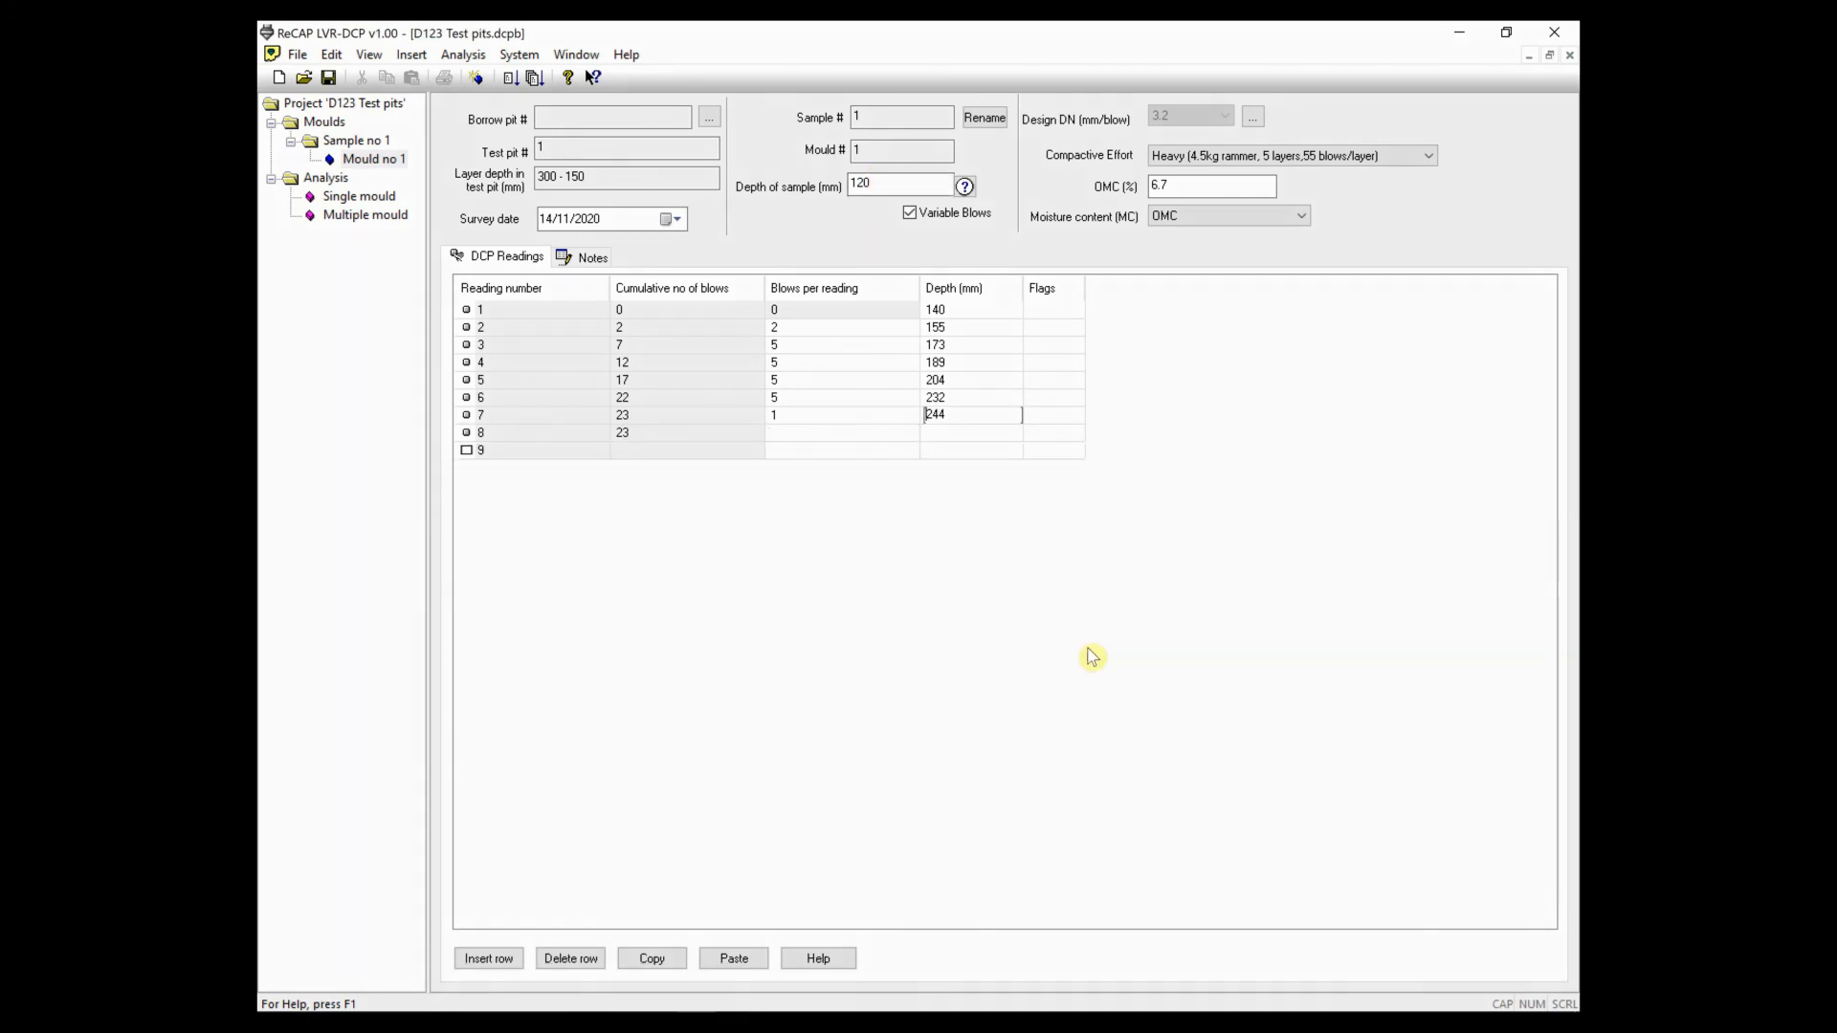
pyautogui.press('Return')
pyautogui.write('1')
pyautogui.press('Return')
pyautogui.write('256')
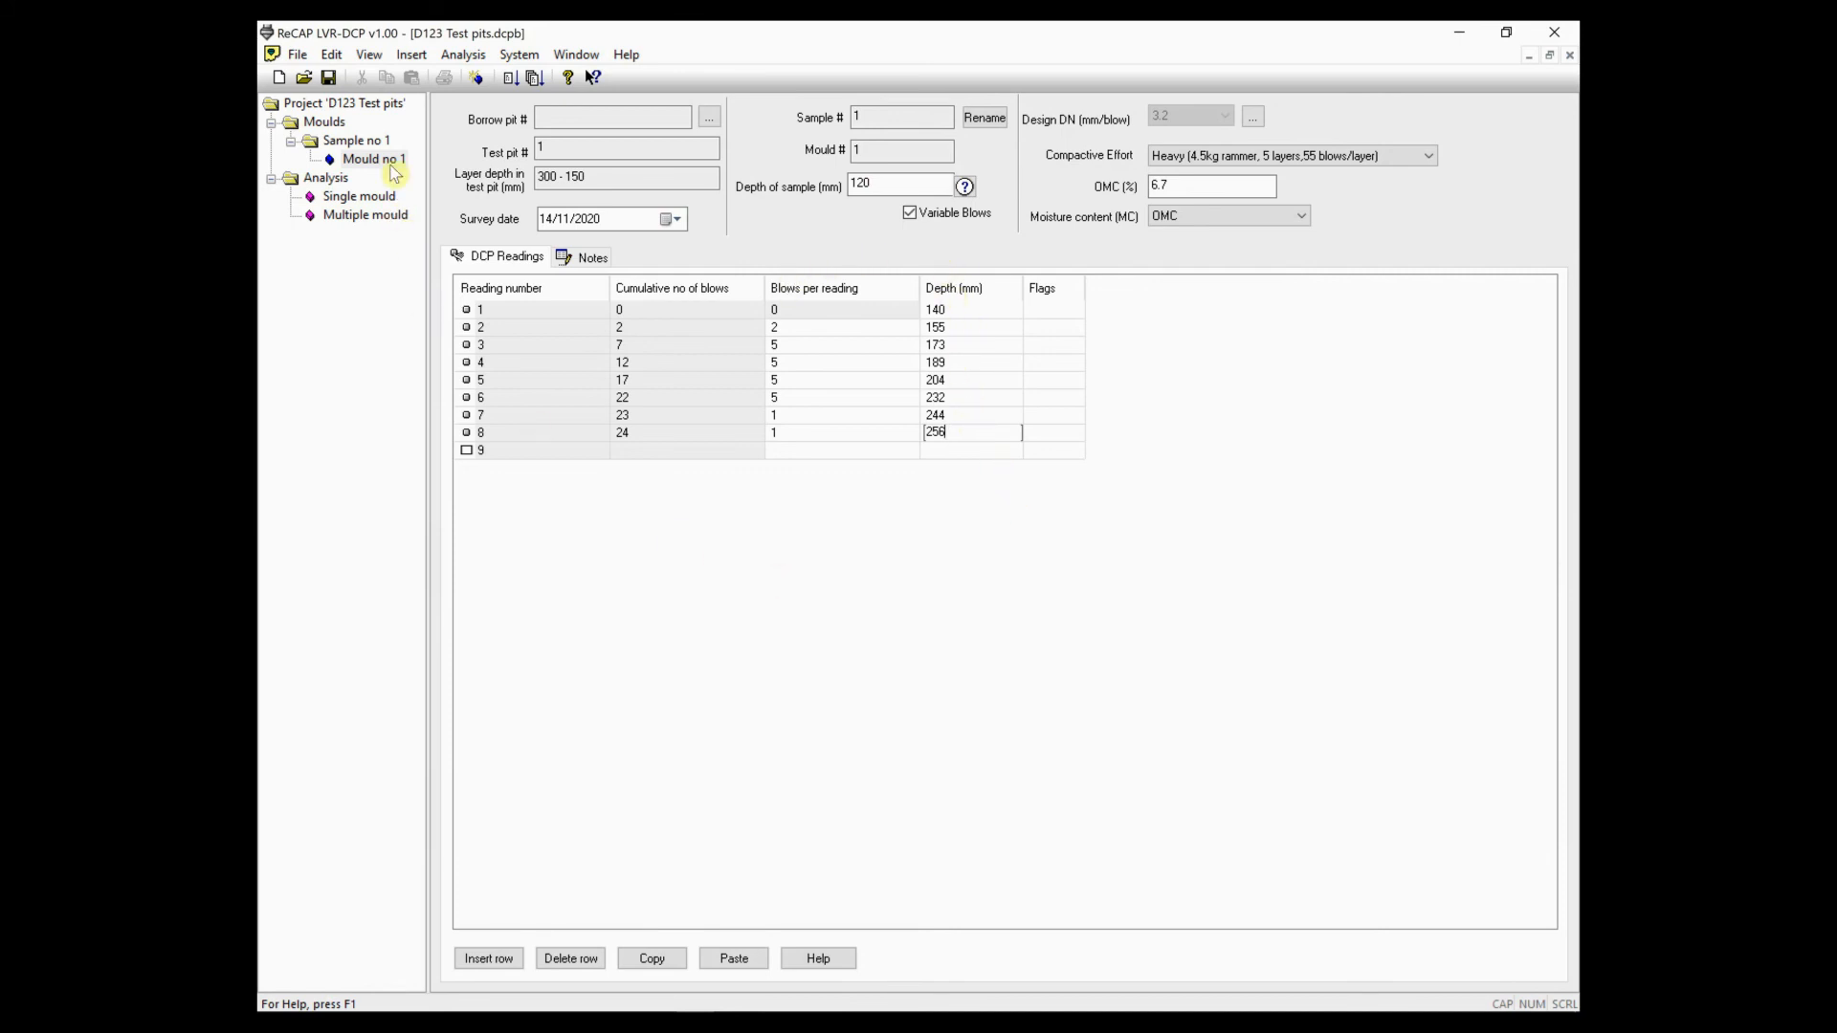
# - Extrapolate mould 1's missing depth from the last two data readings and run the single mould analysis on Sample no 1 Mould no 1
pyautogui.click(478, 82)
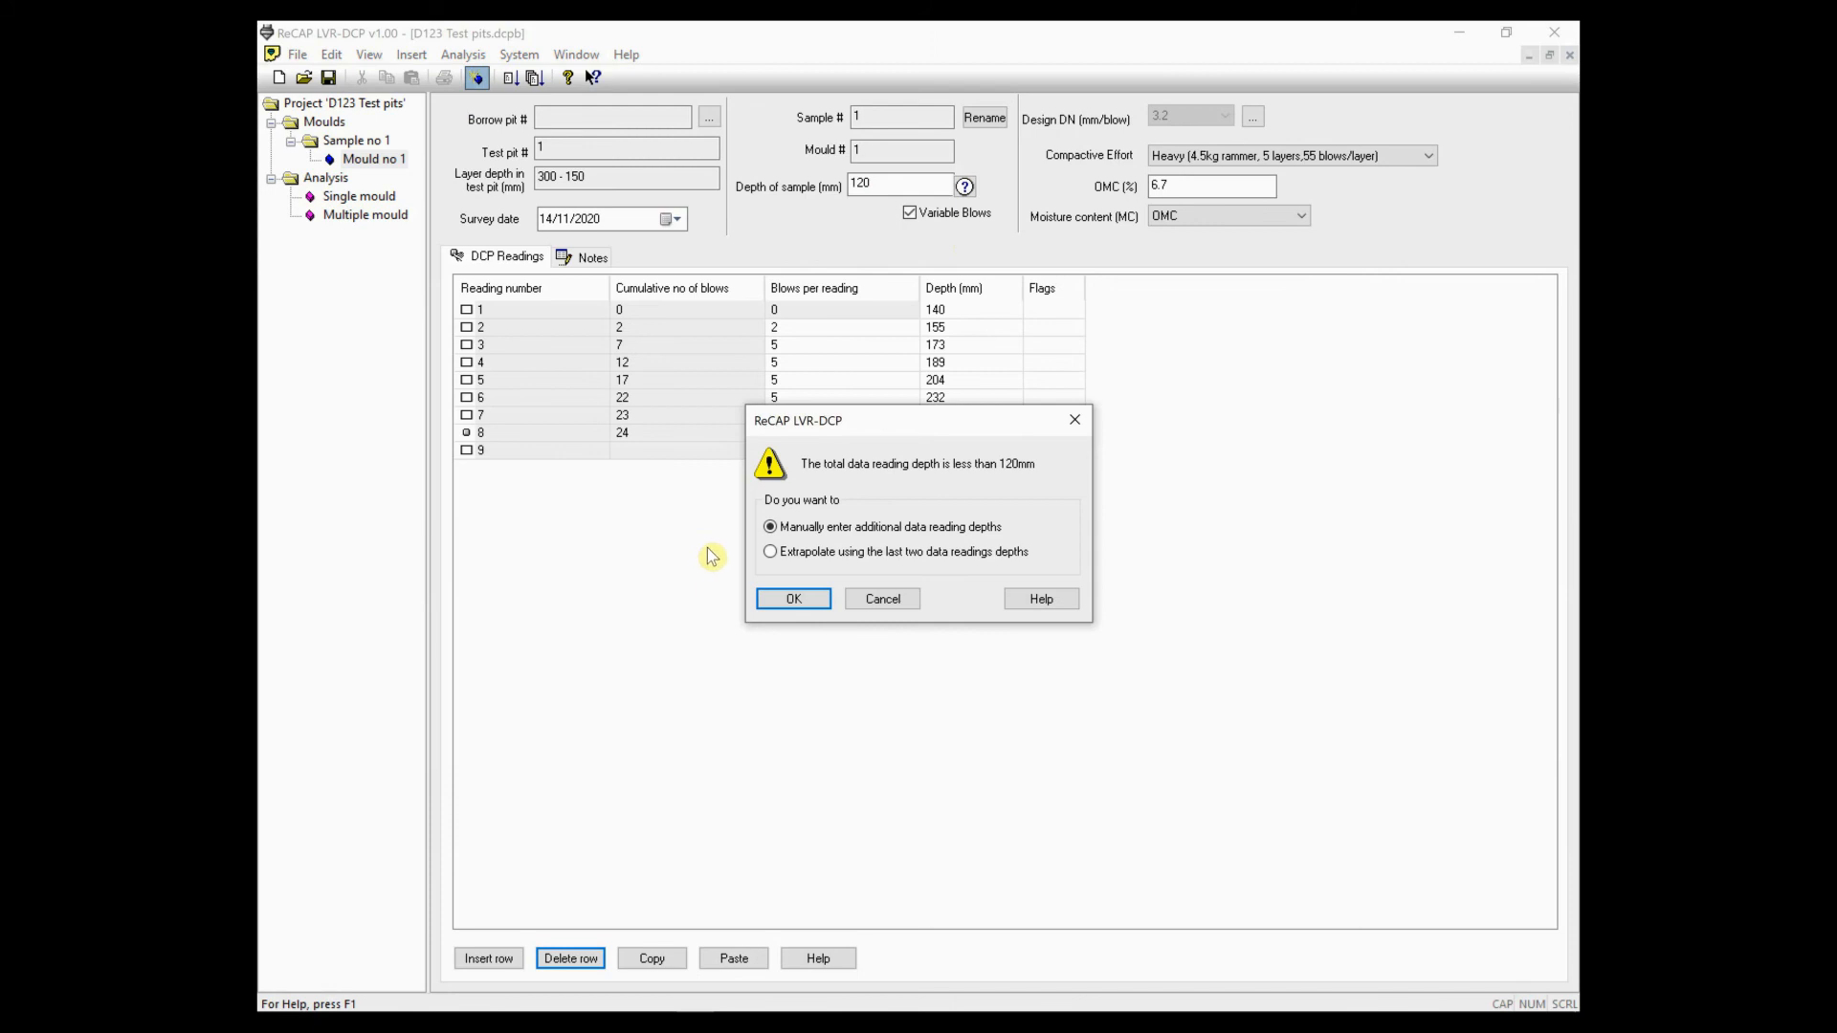
pyautogui.click(771, 552)
pyautogui.click(783, 598)
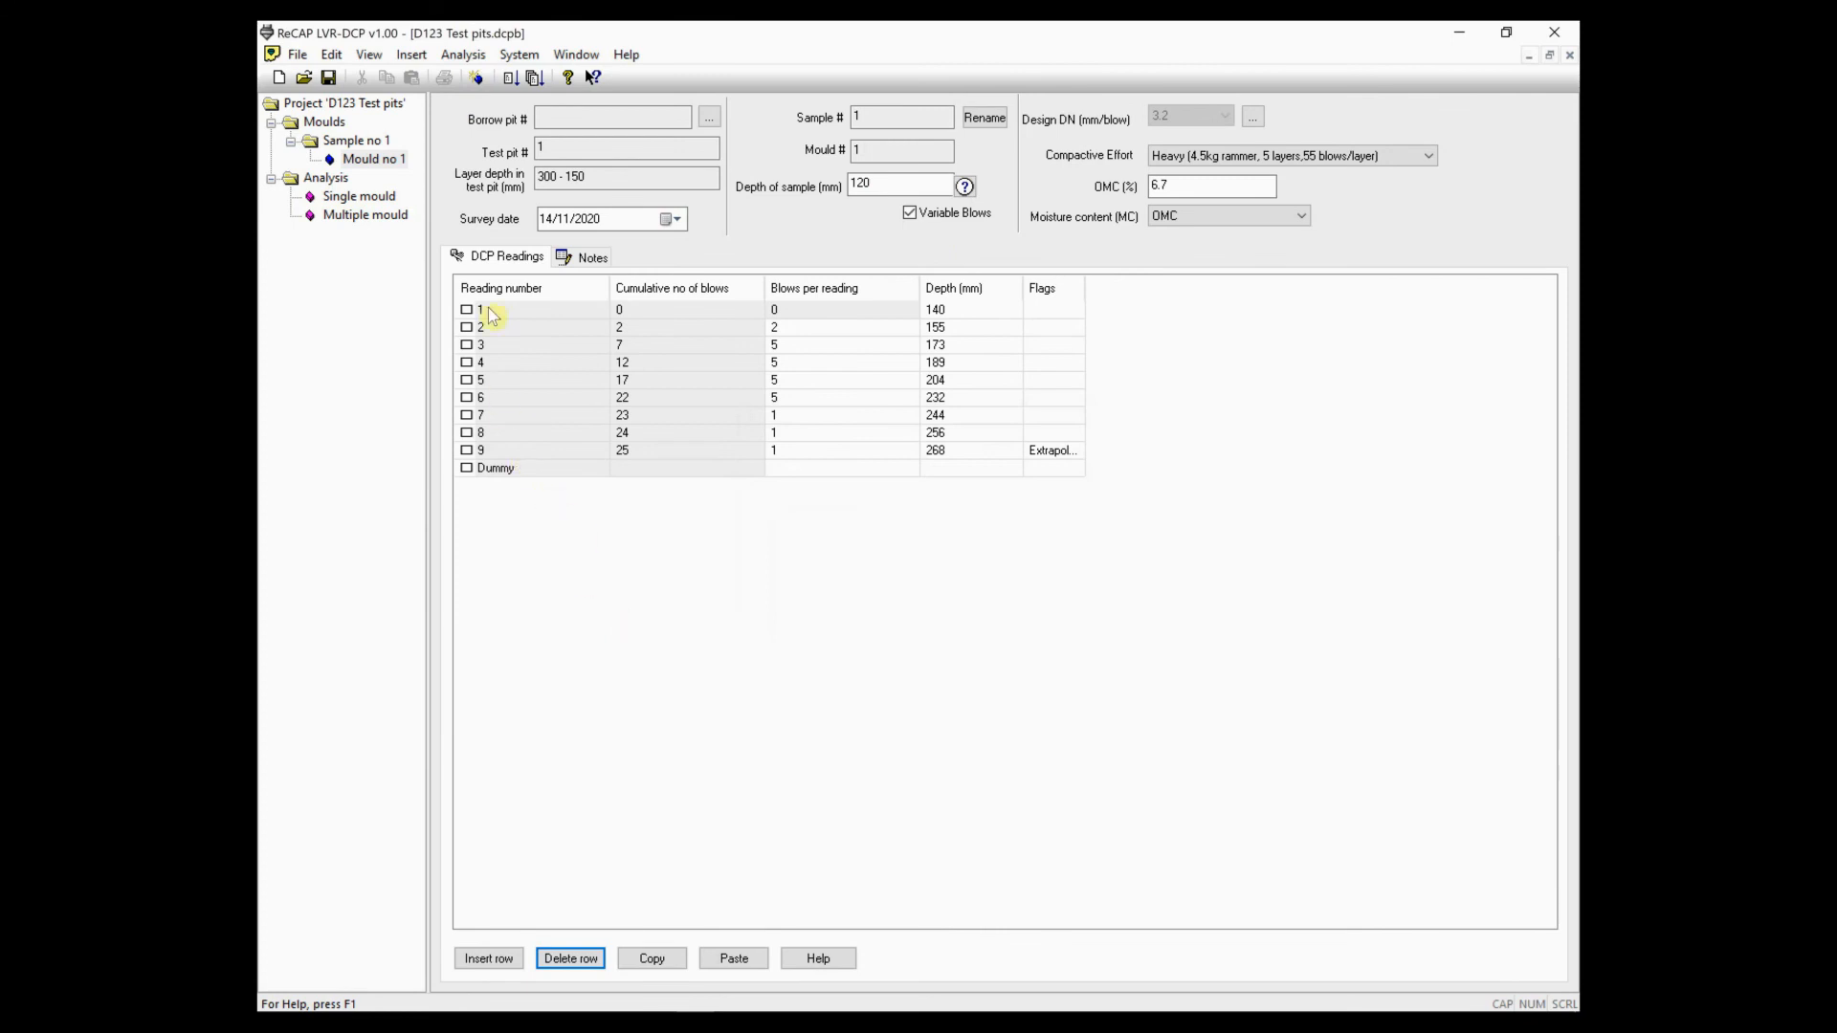
pyautogui.click(511, 79)
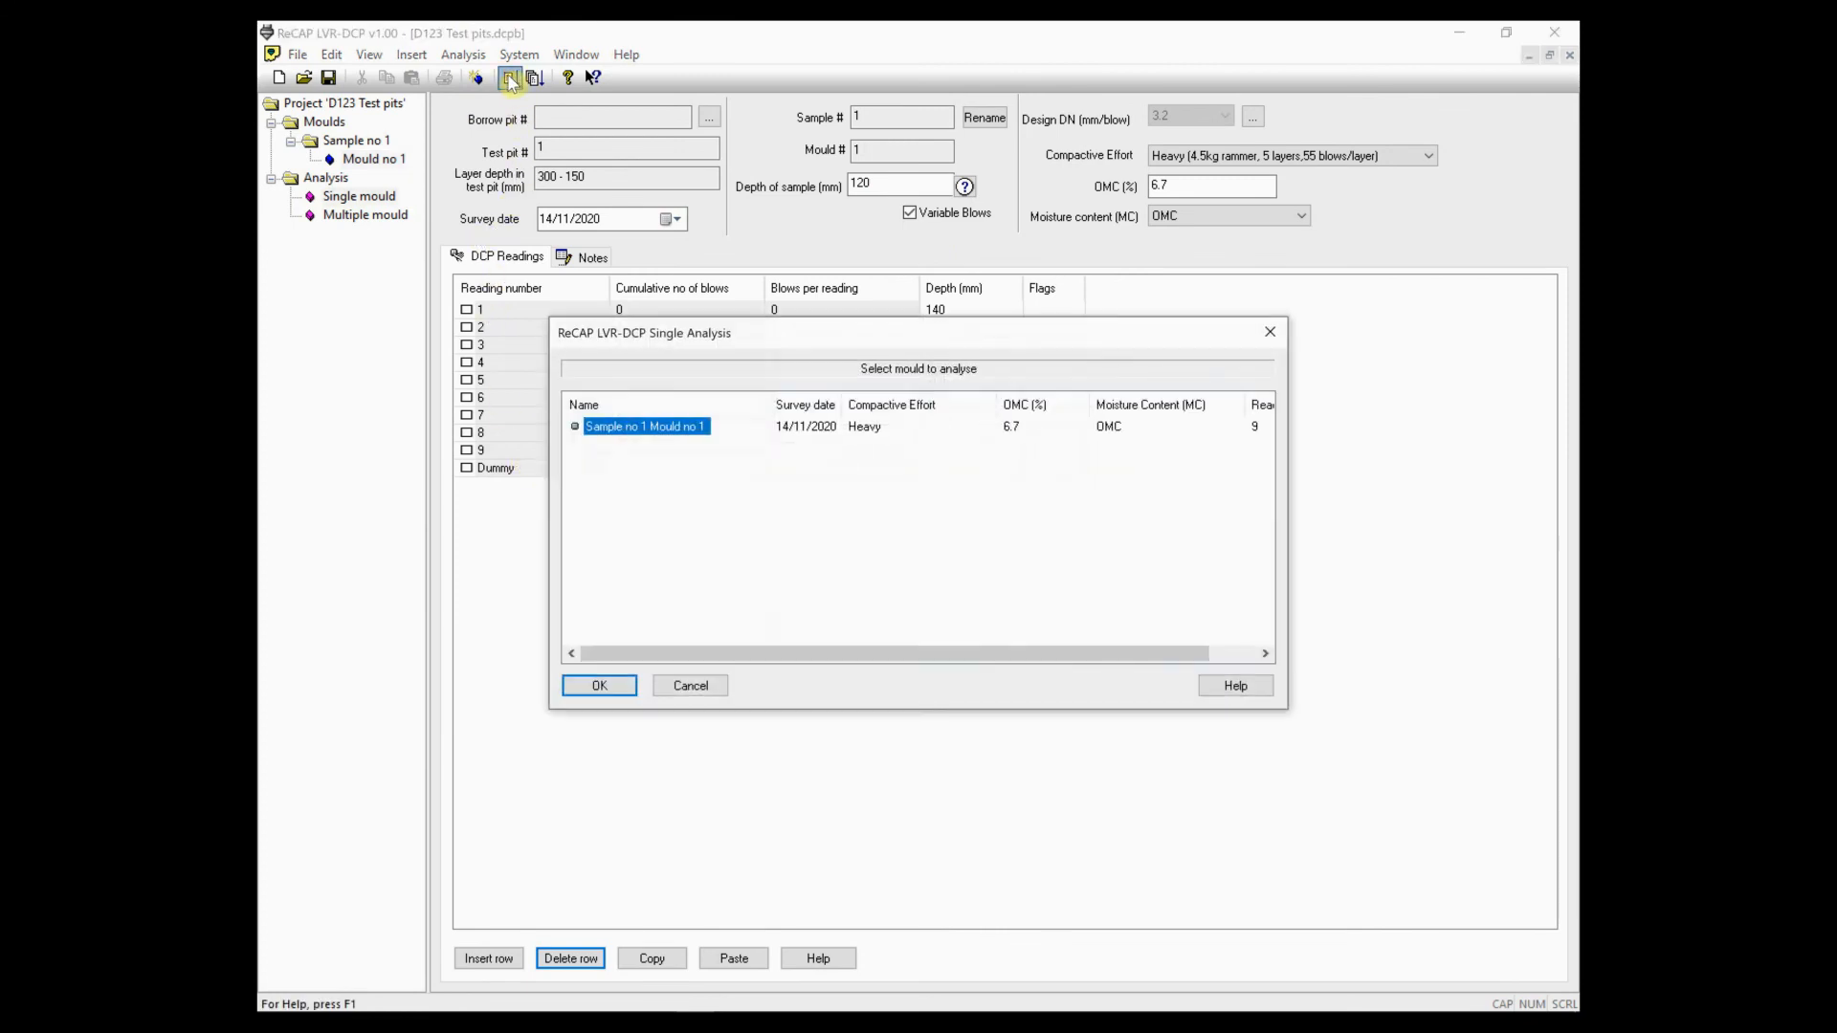
pyautogui.click(597, 685)
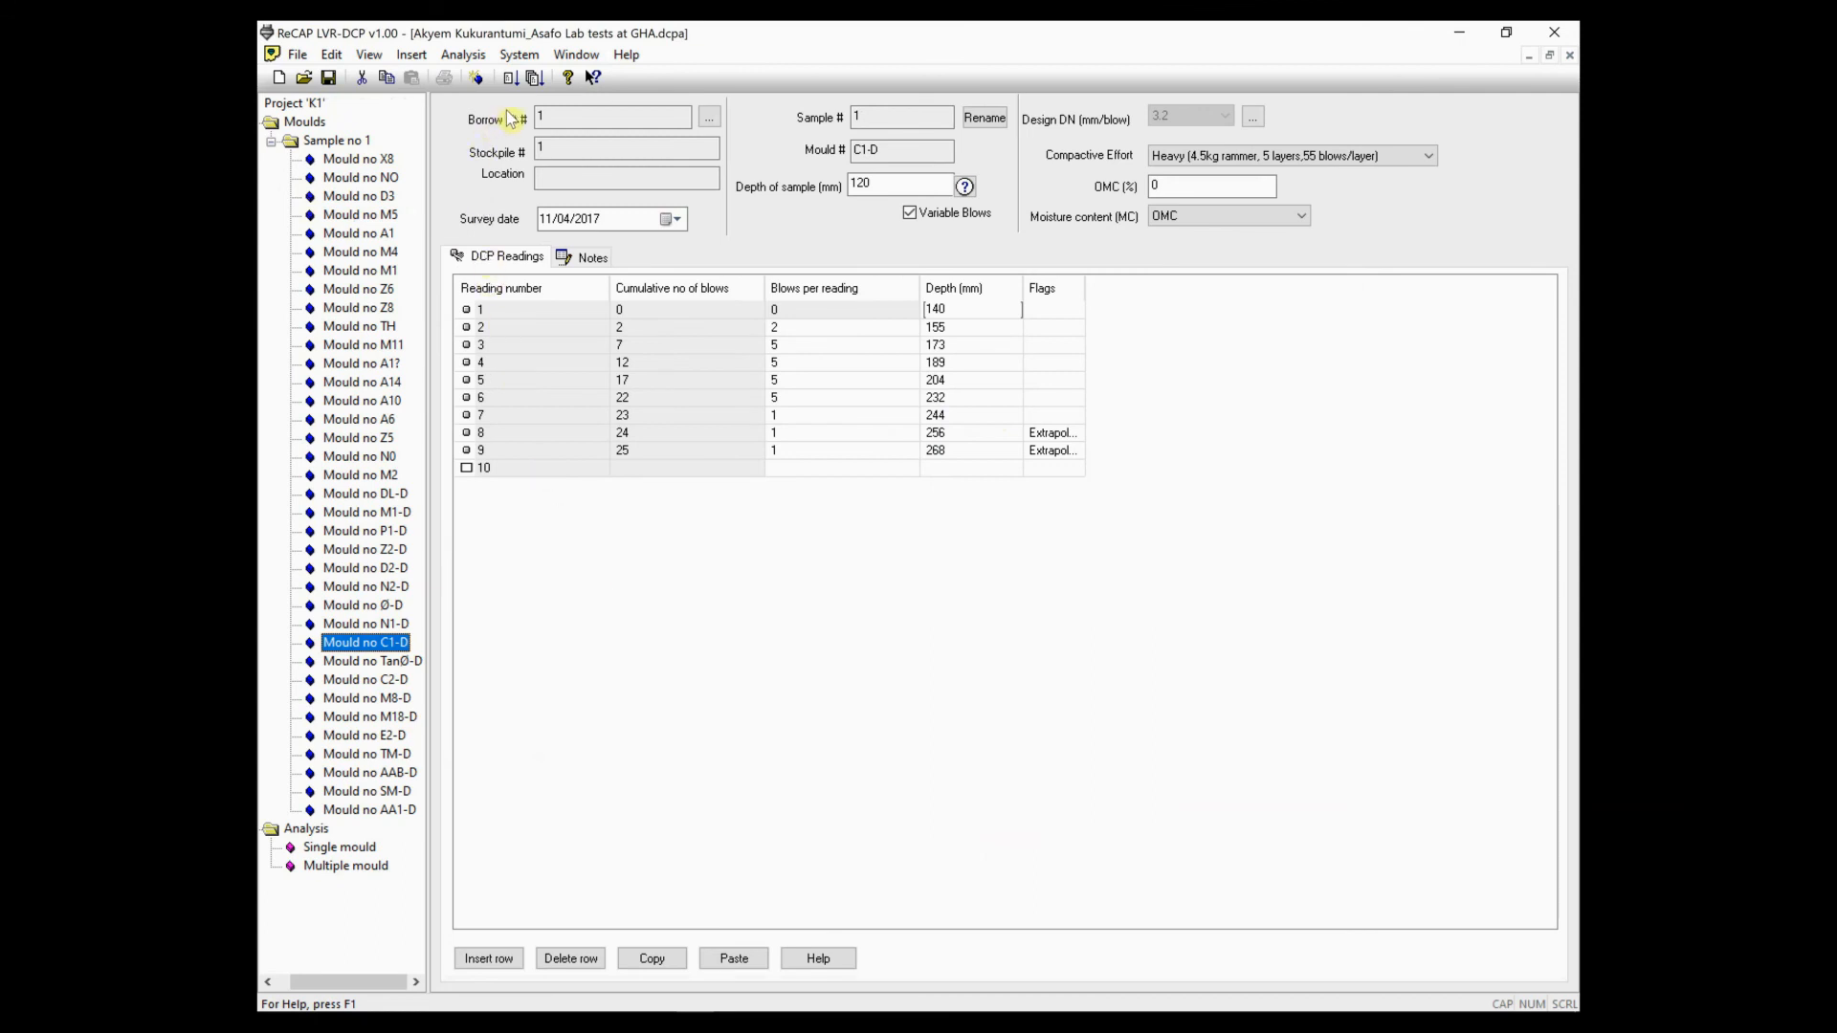
# - Run a multiple mould analysis in project K1 on the moulds with Heavy compactive effort and OMC moisture content
pyautogui.click(534, 79)
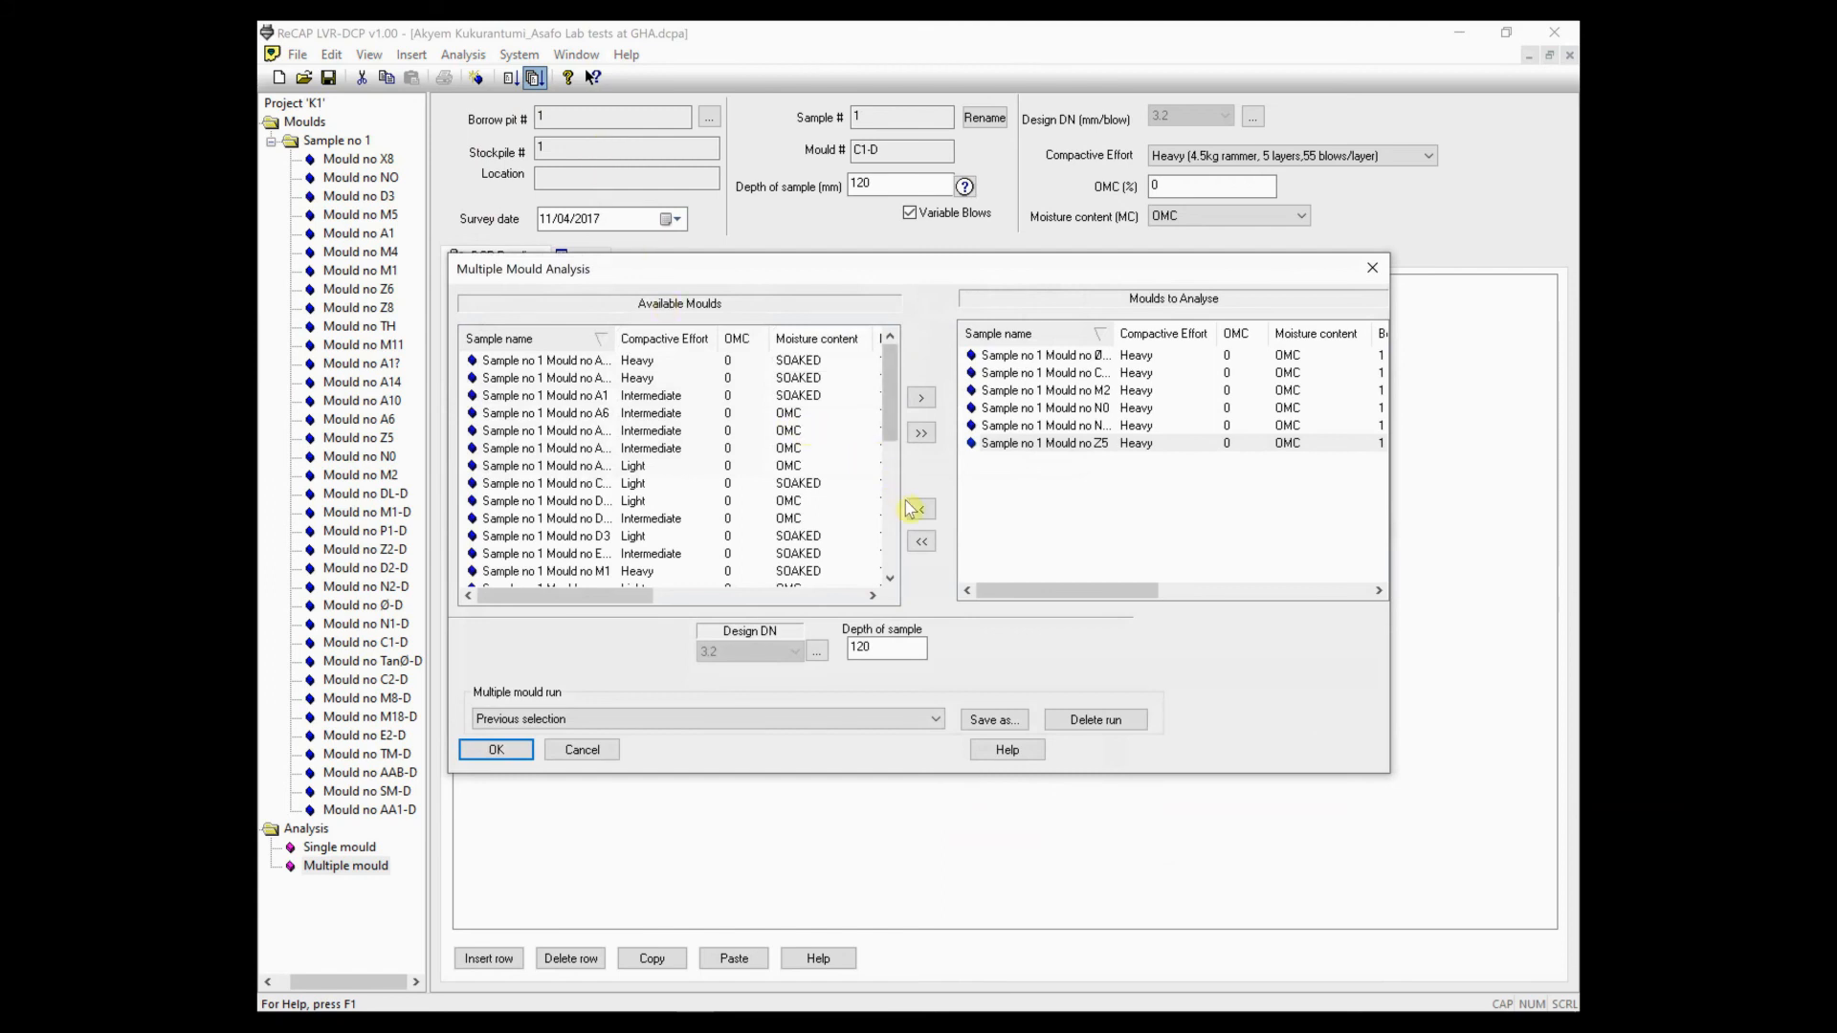
pyautogui.click(922, 543)
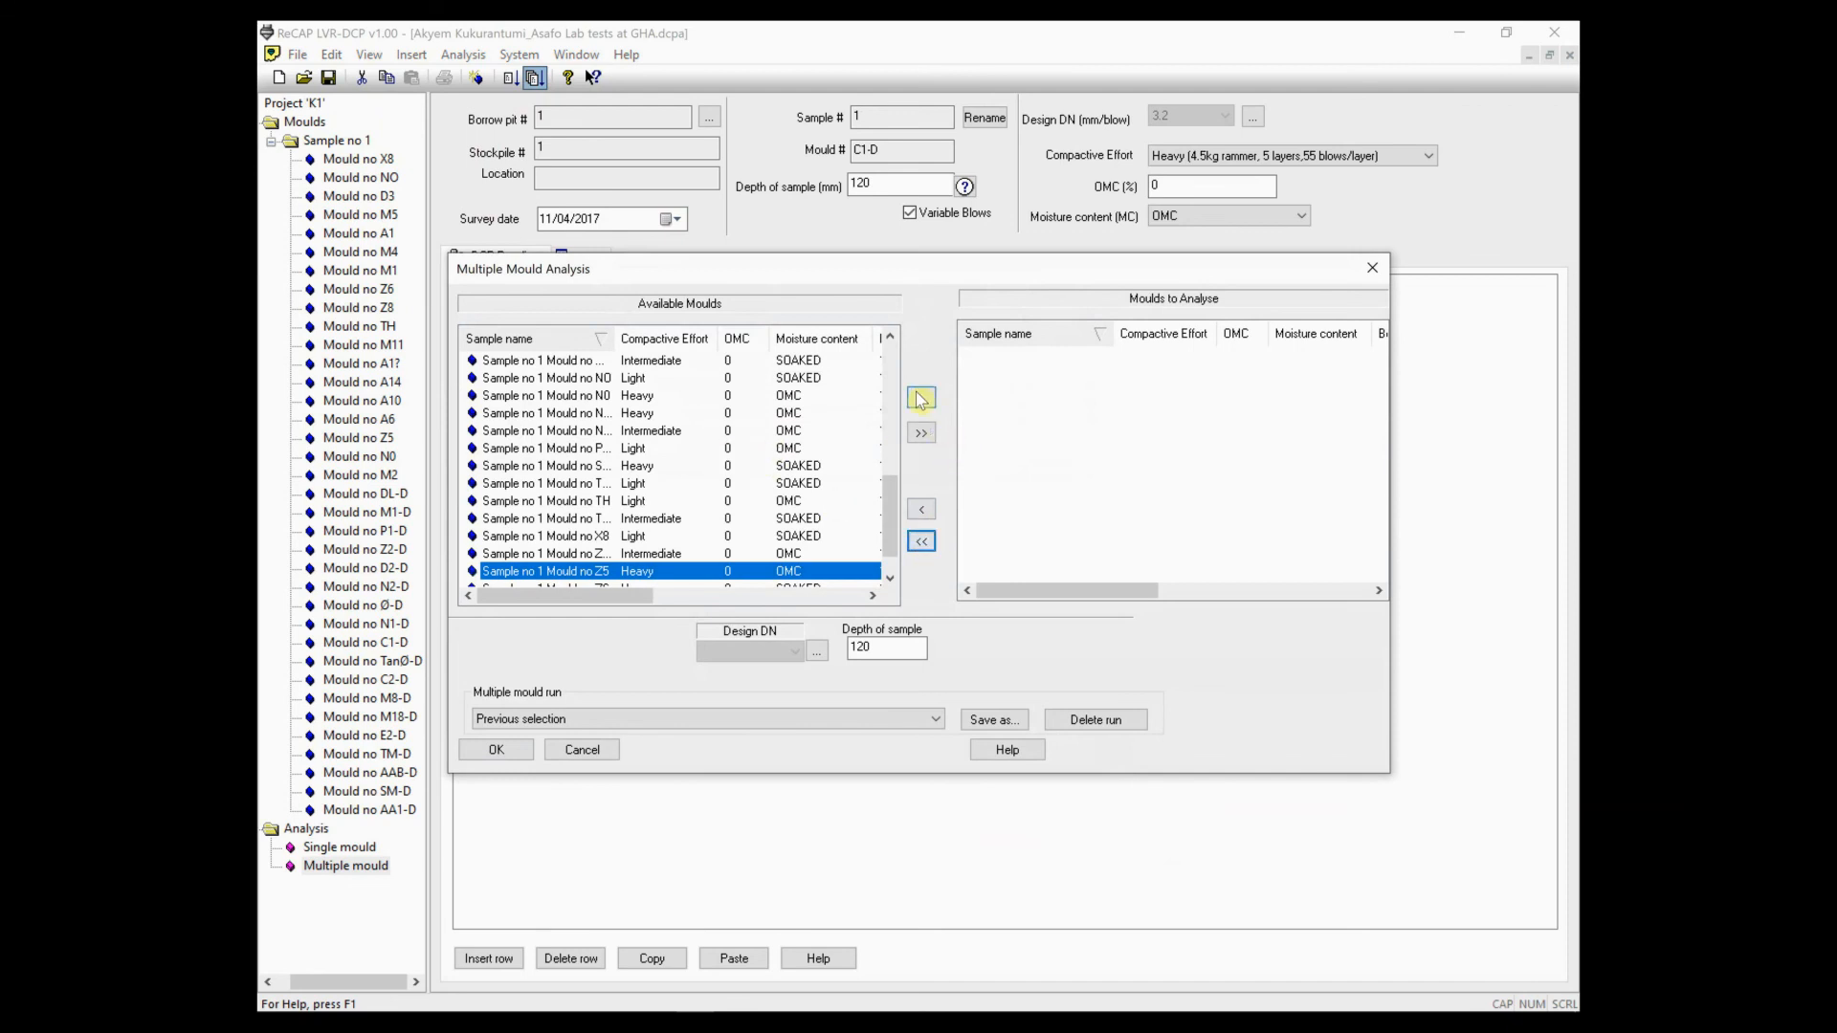
pyautogui.click(639, 339)
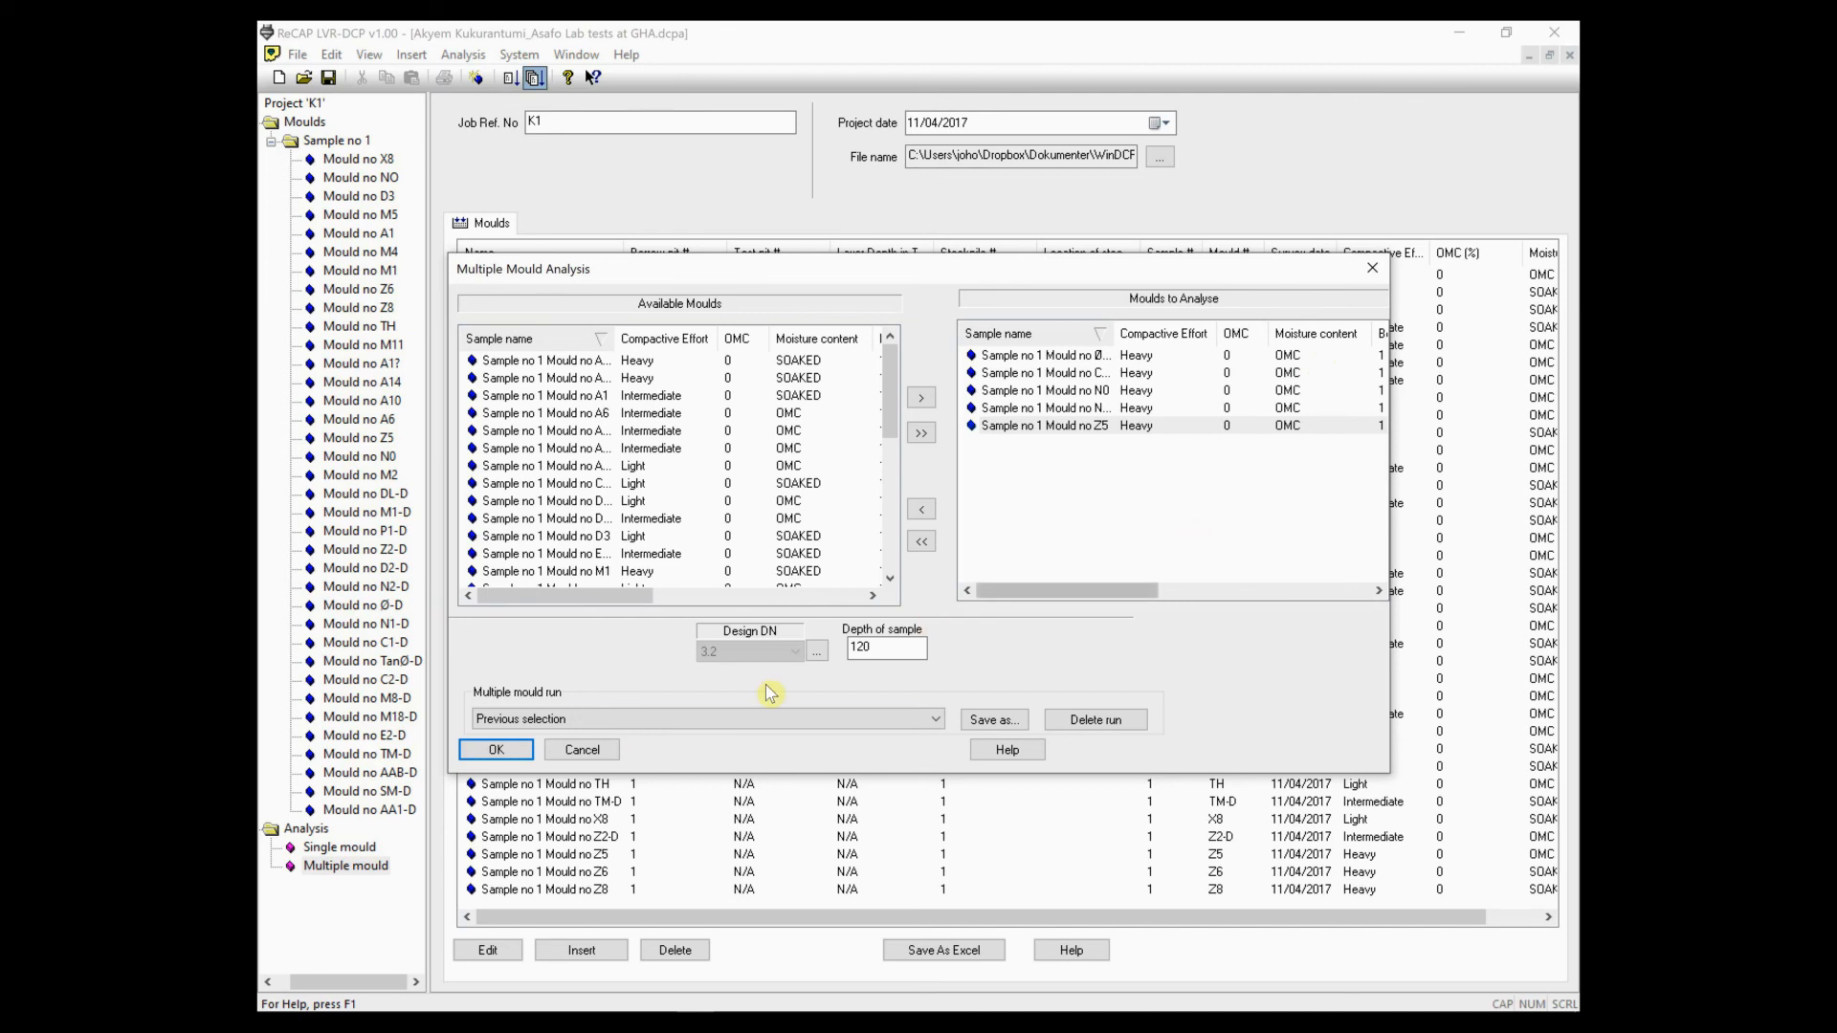
pyautogui.click(497, 752)
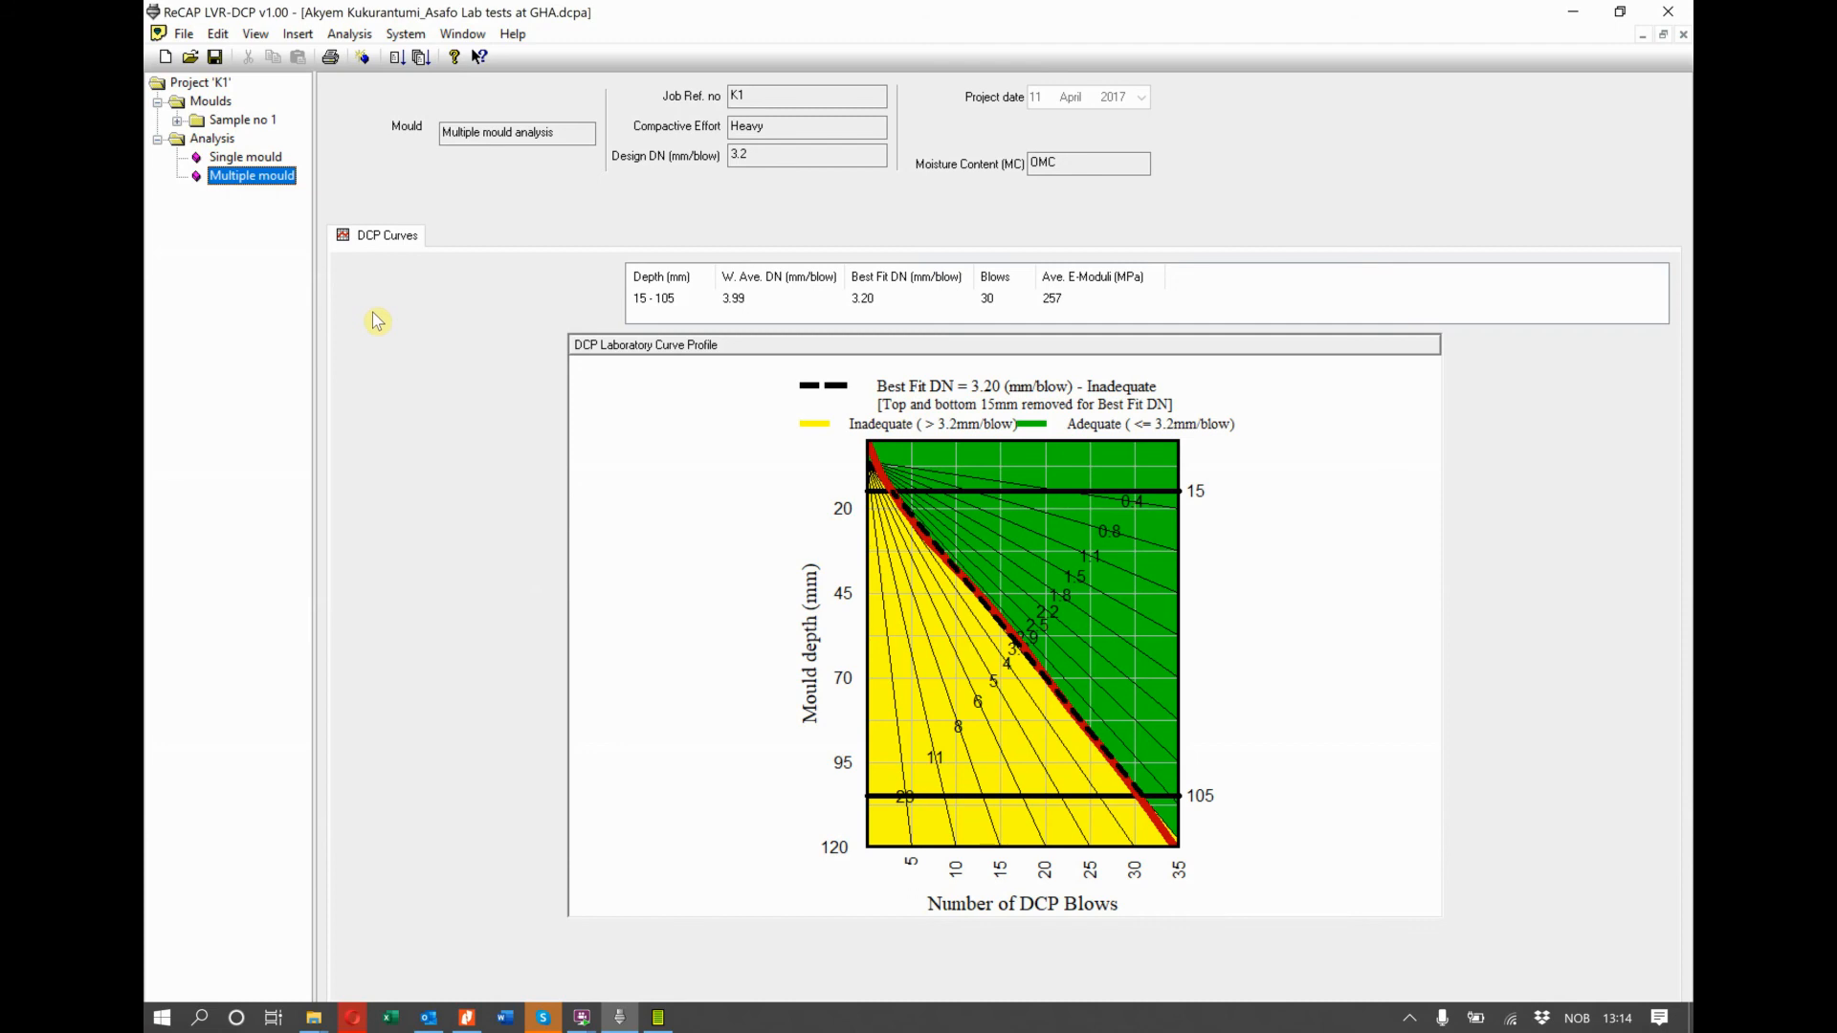
# - Preview every page of the multiple mould analysis's detailed report, close it, and open the summary report
pyautogui.click(184, 34)
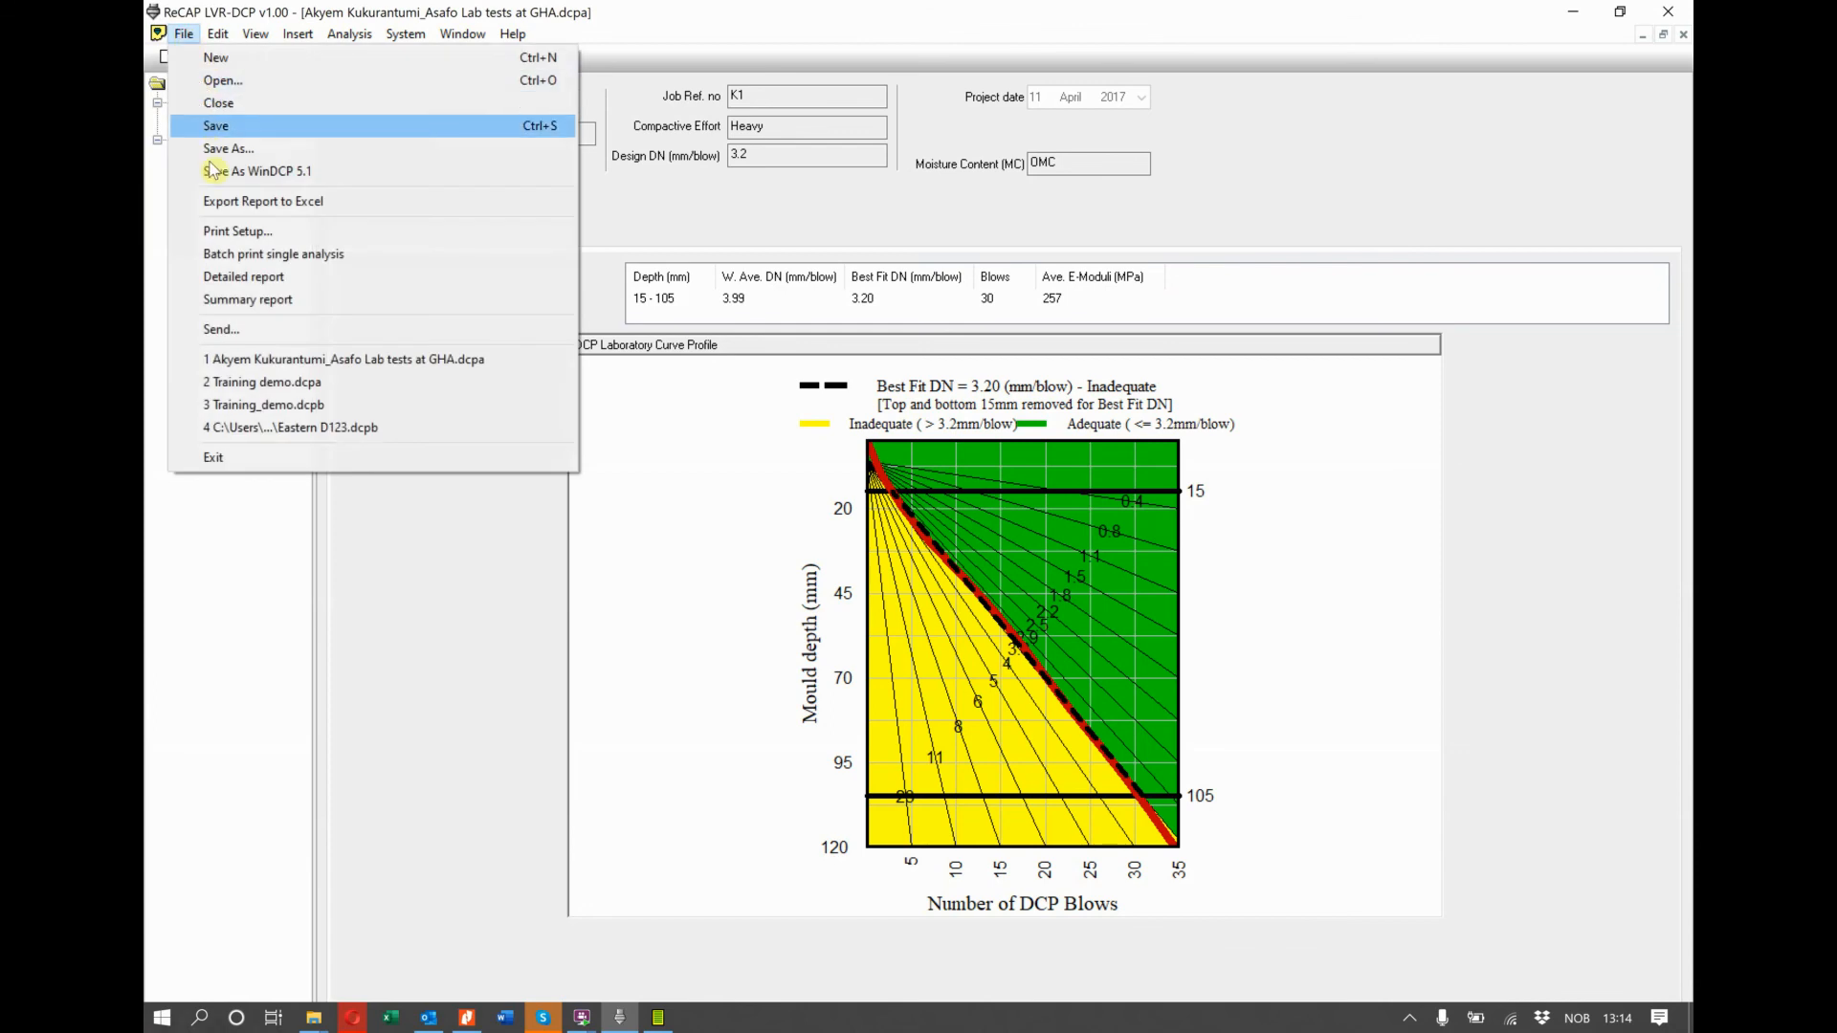
pyautogui.click(227, 277)
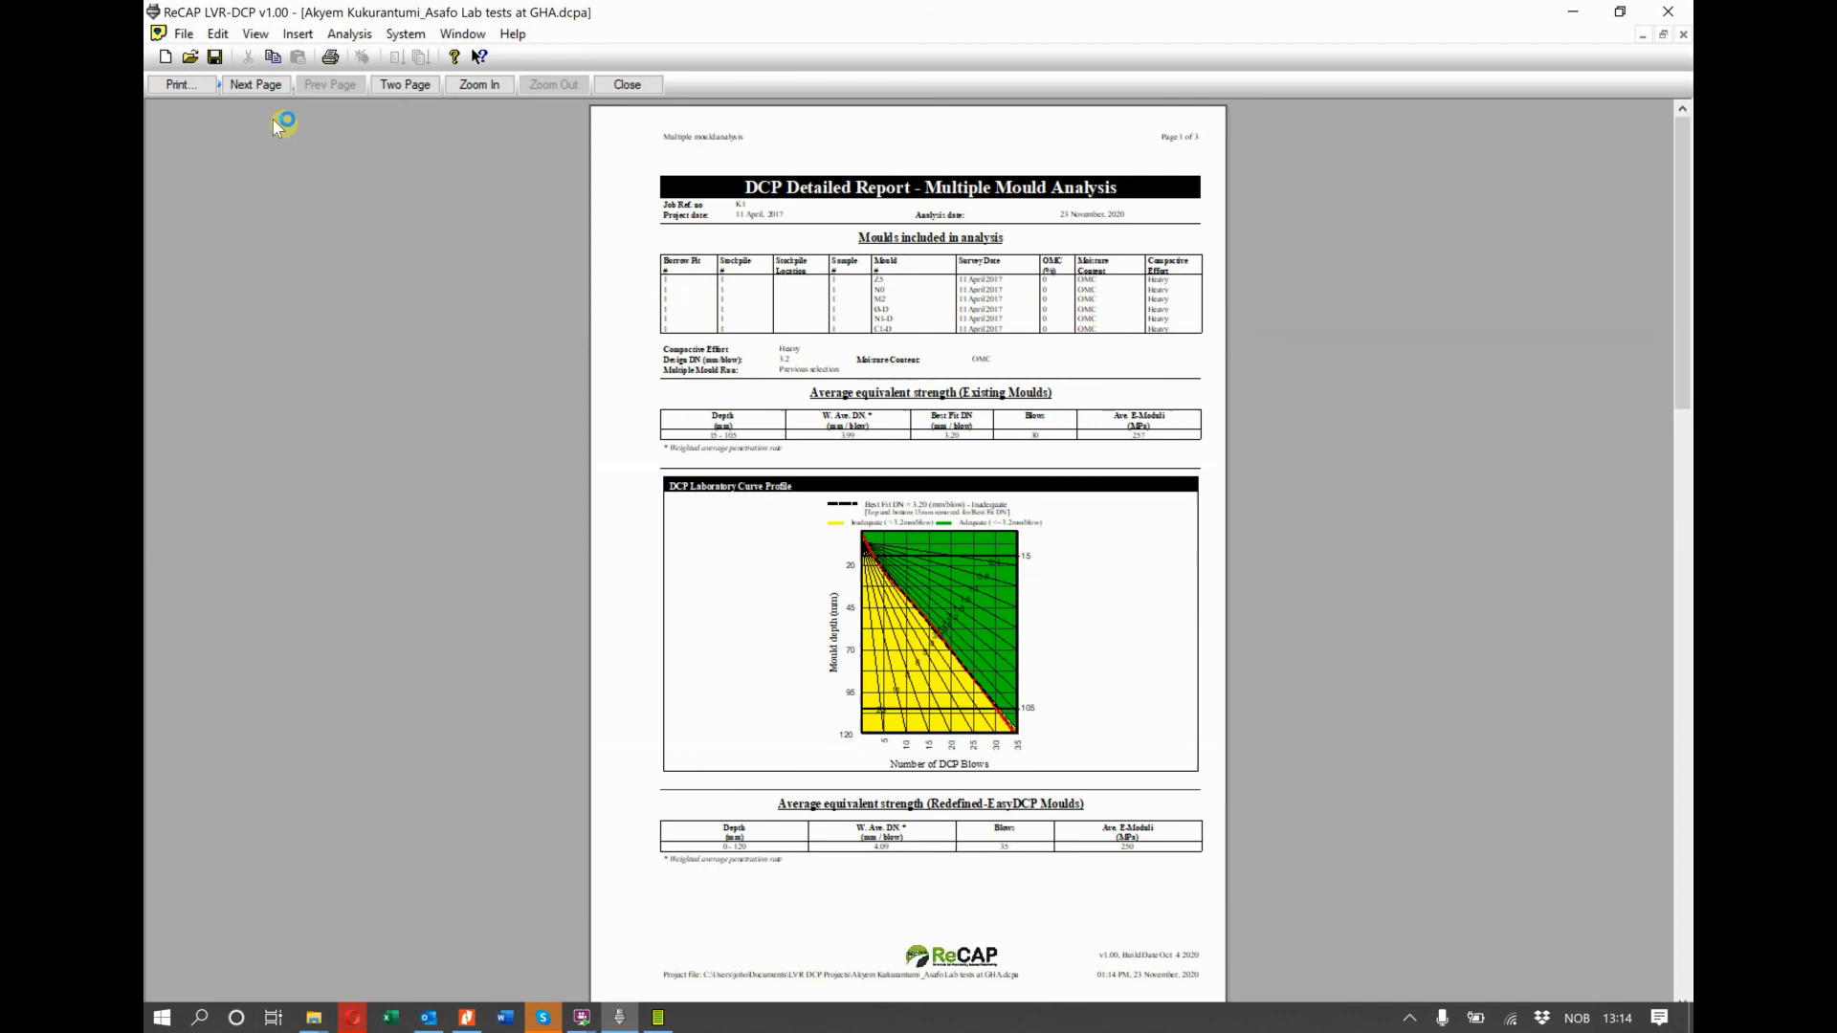
pyautogui.click(257, 85)
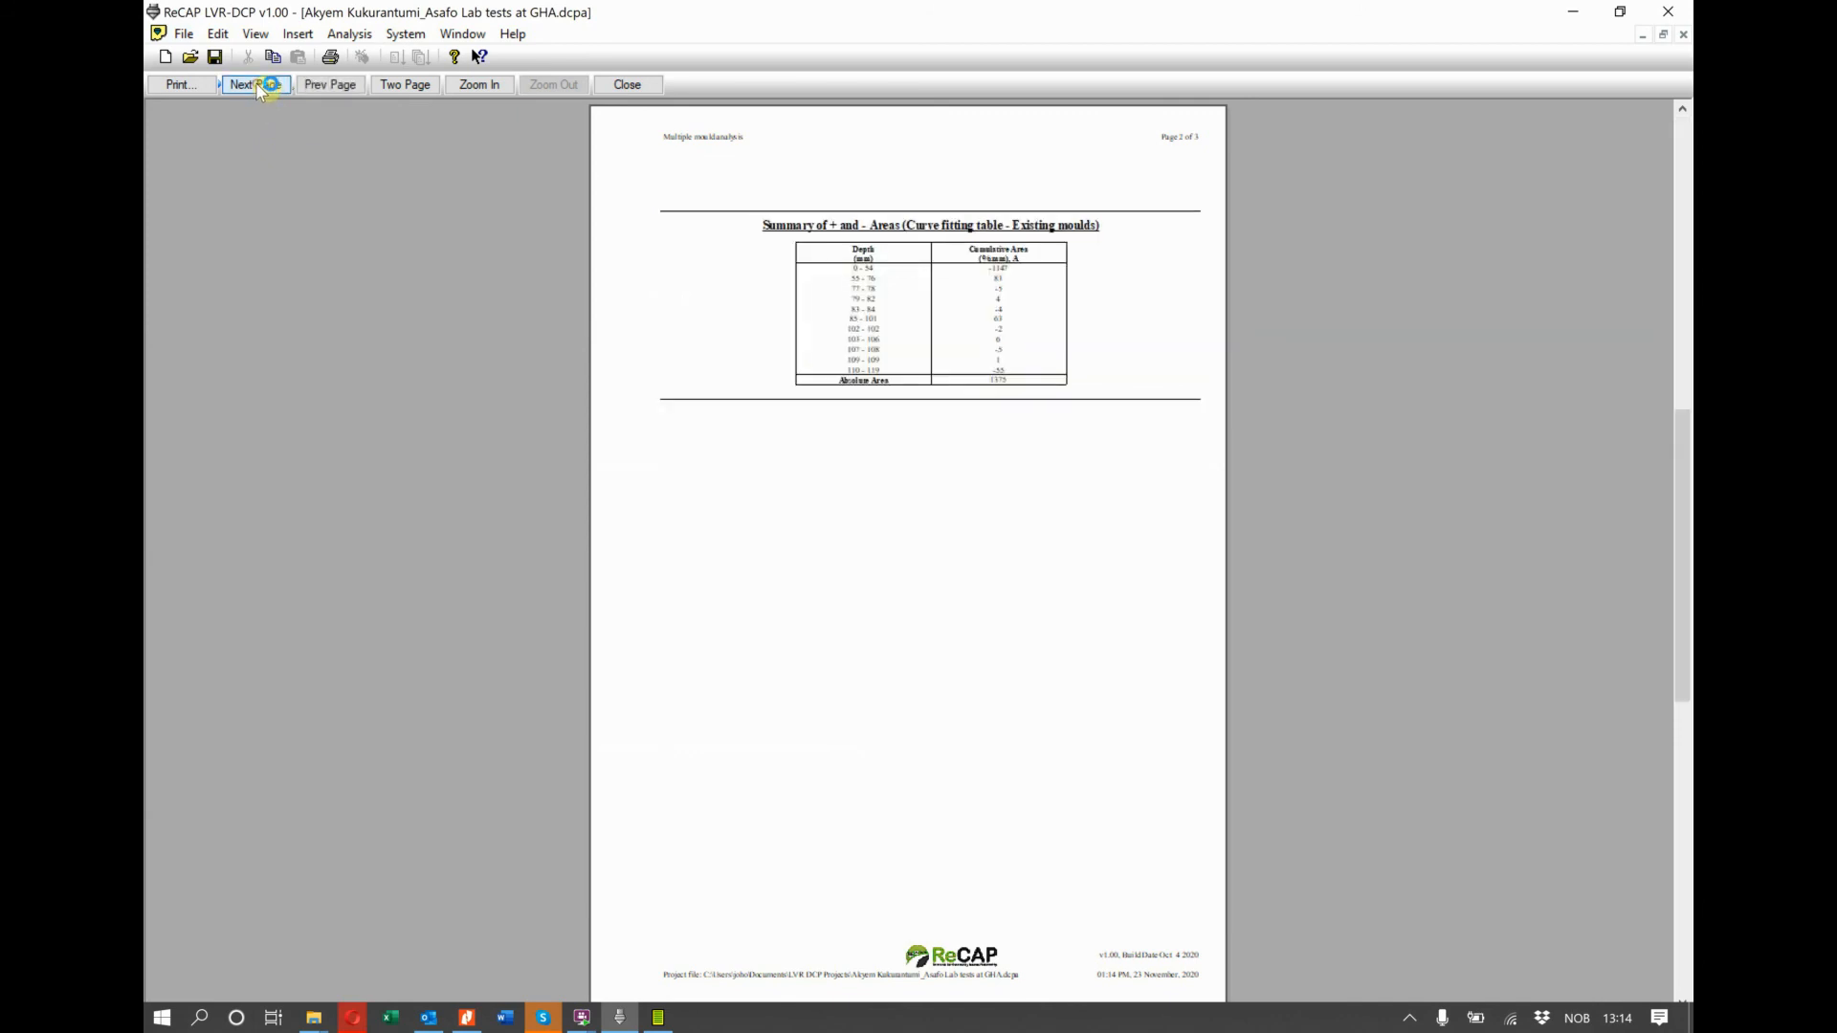
pyautogui.click(256, 85)
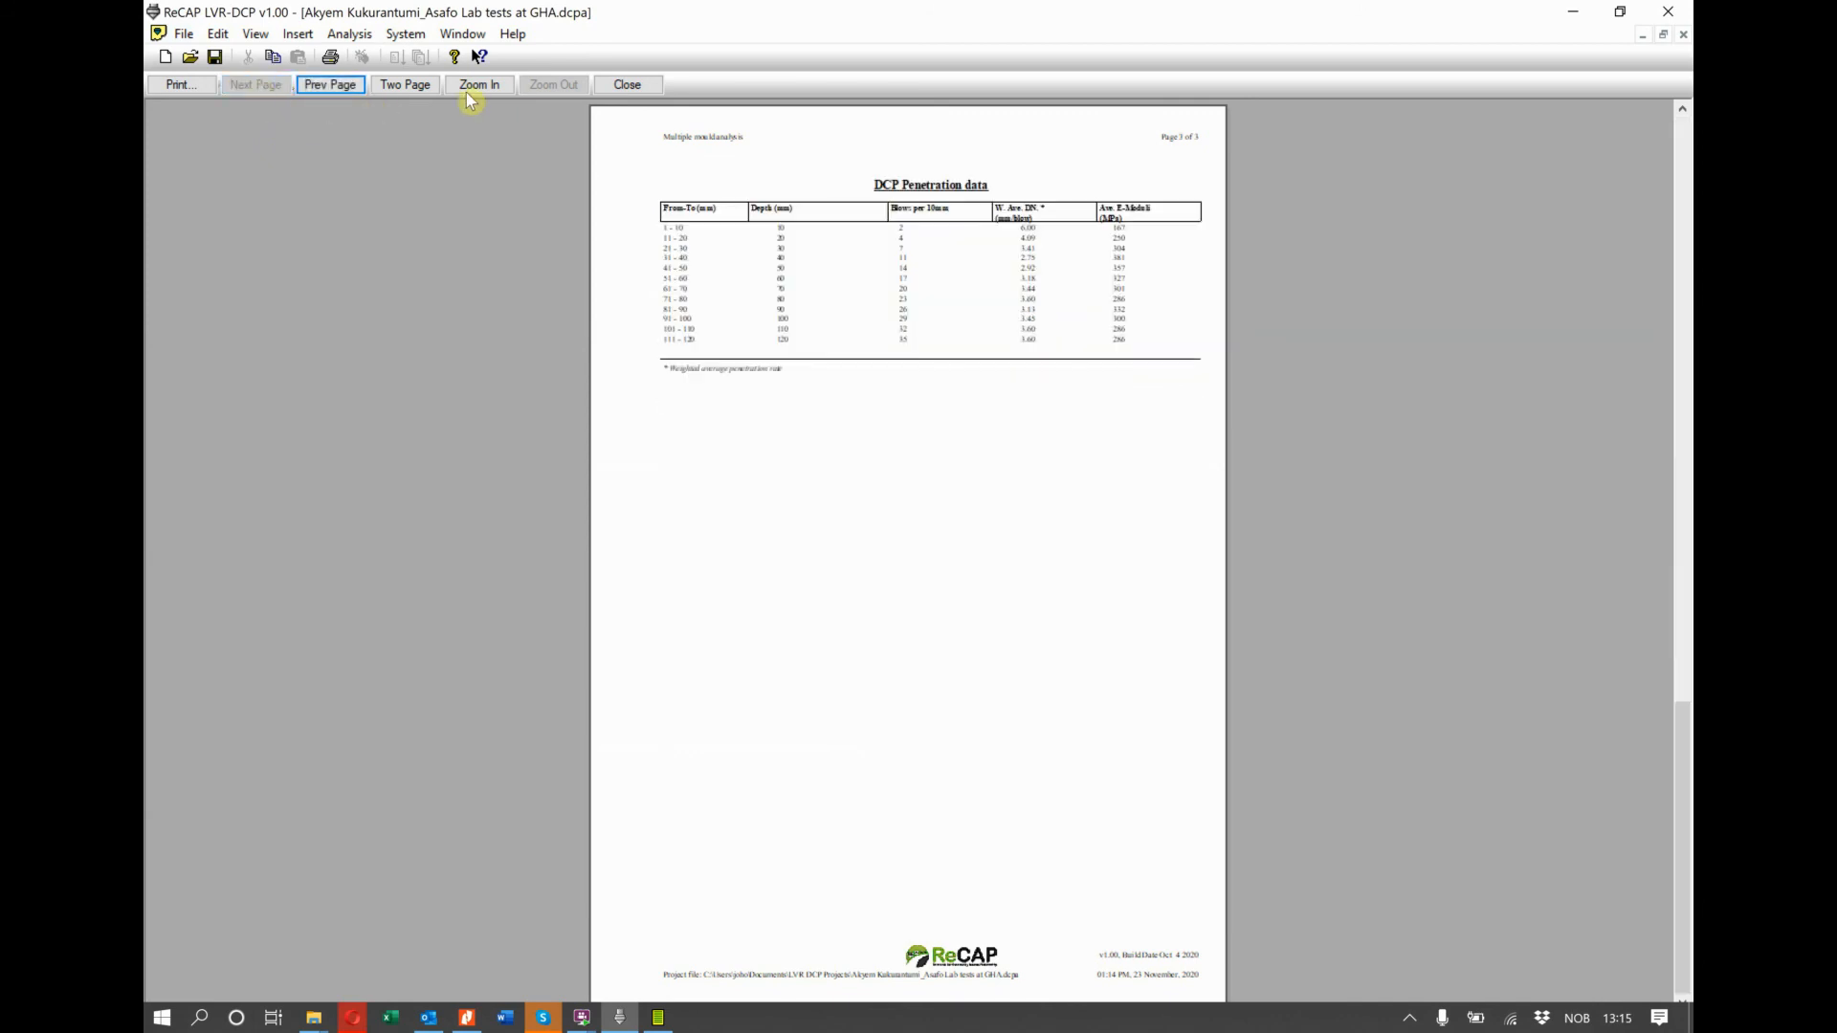
pyautogui.click(617, 84)
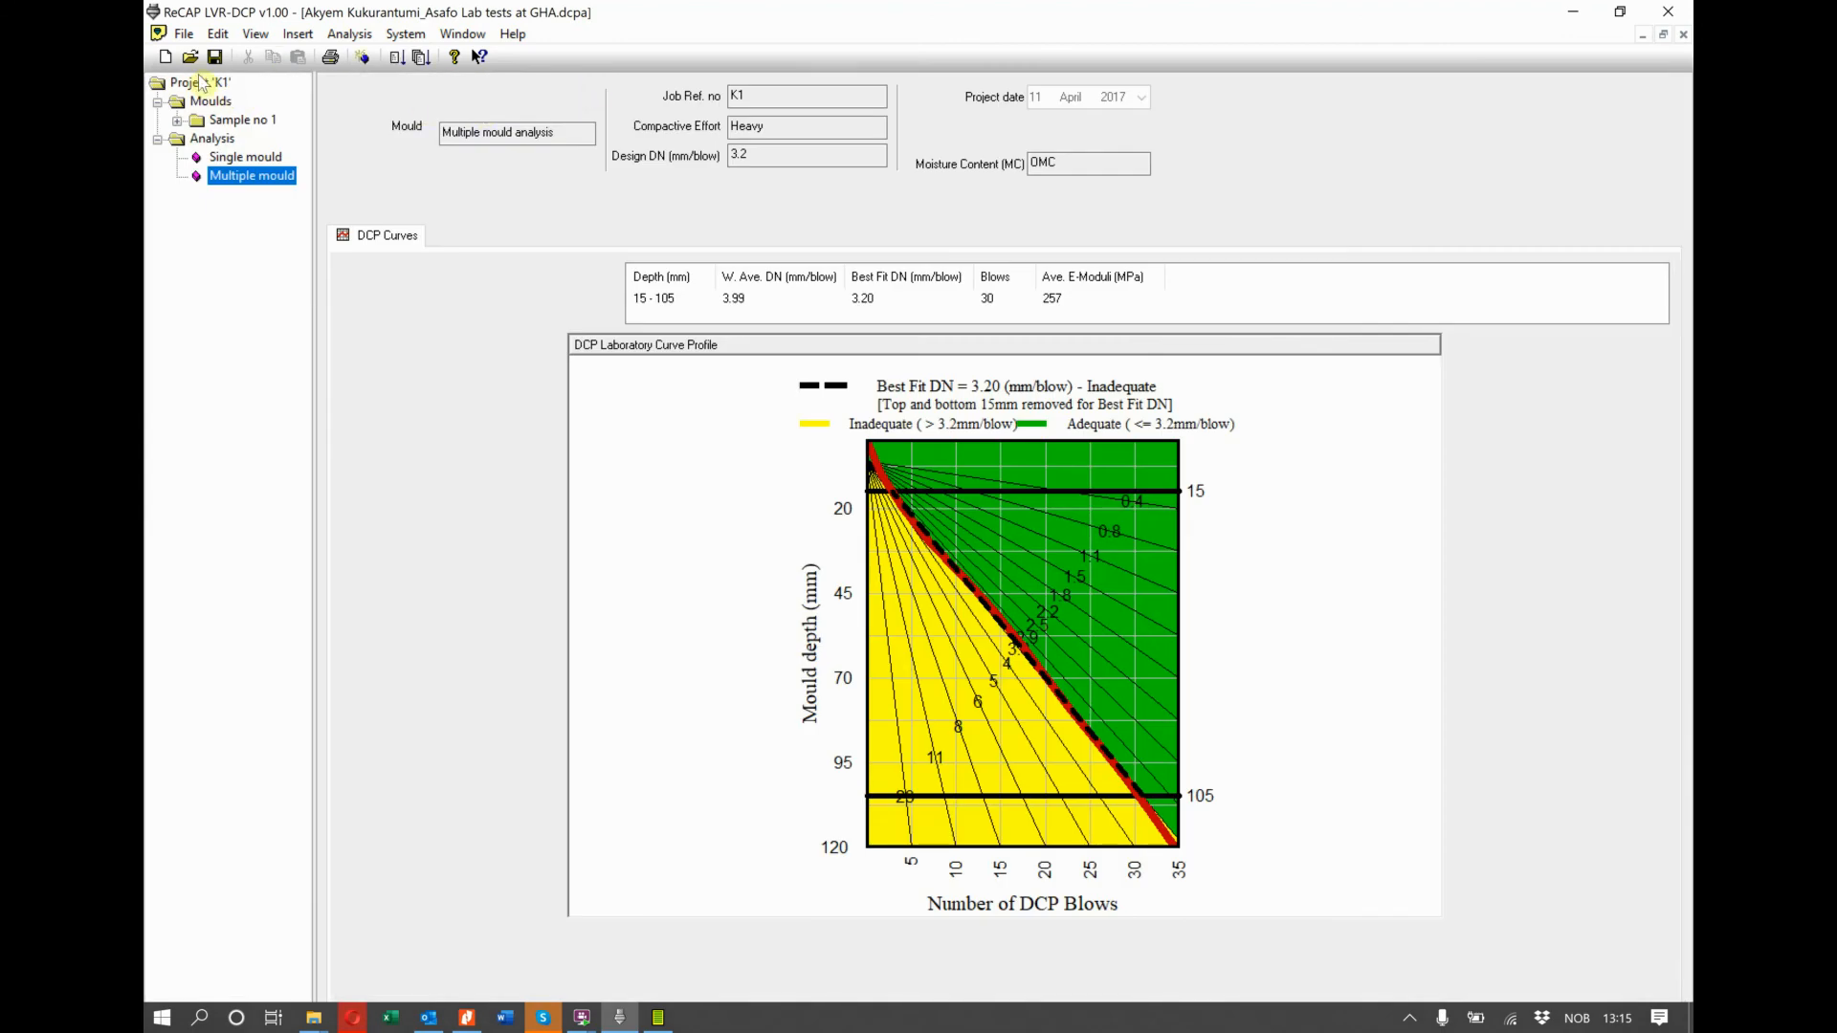
pyautogui.click(184, 34)
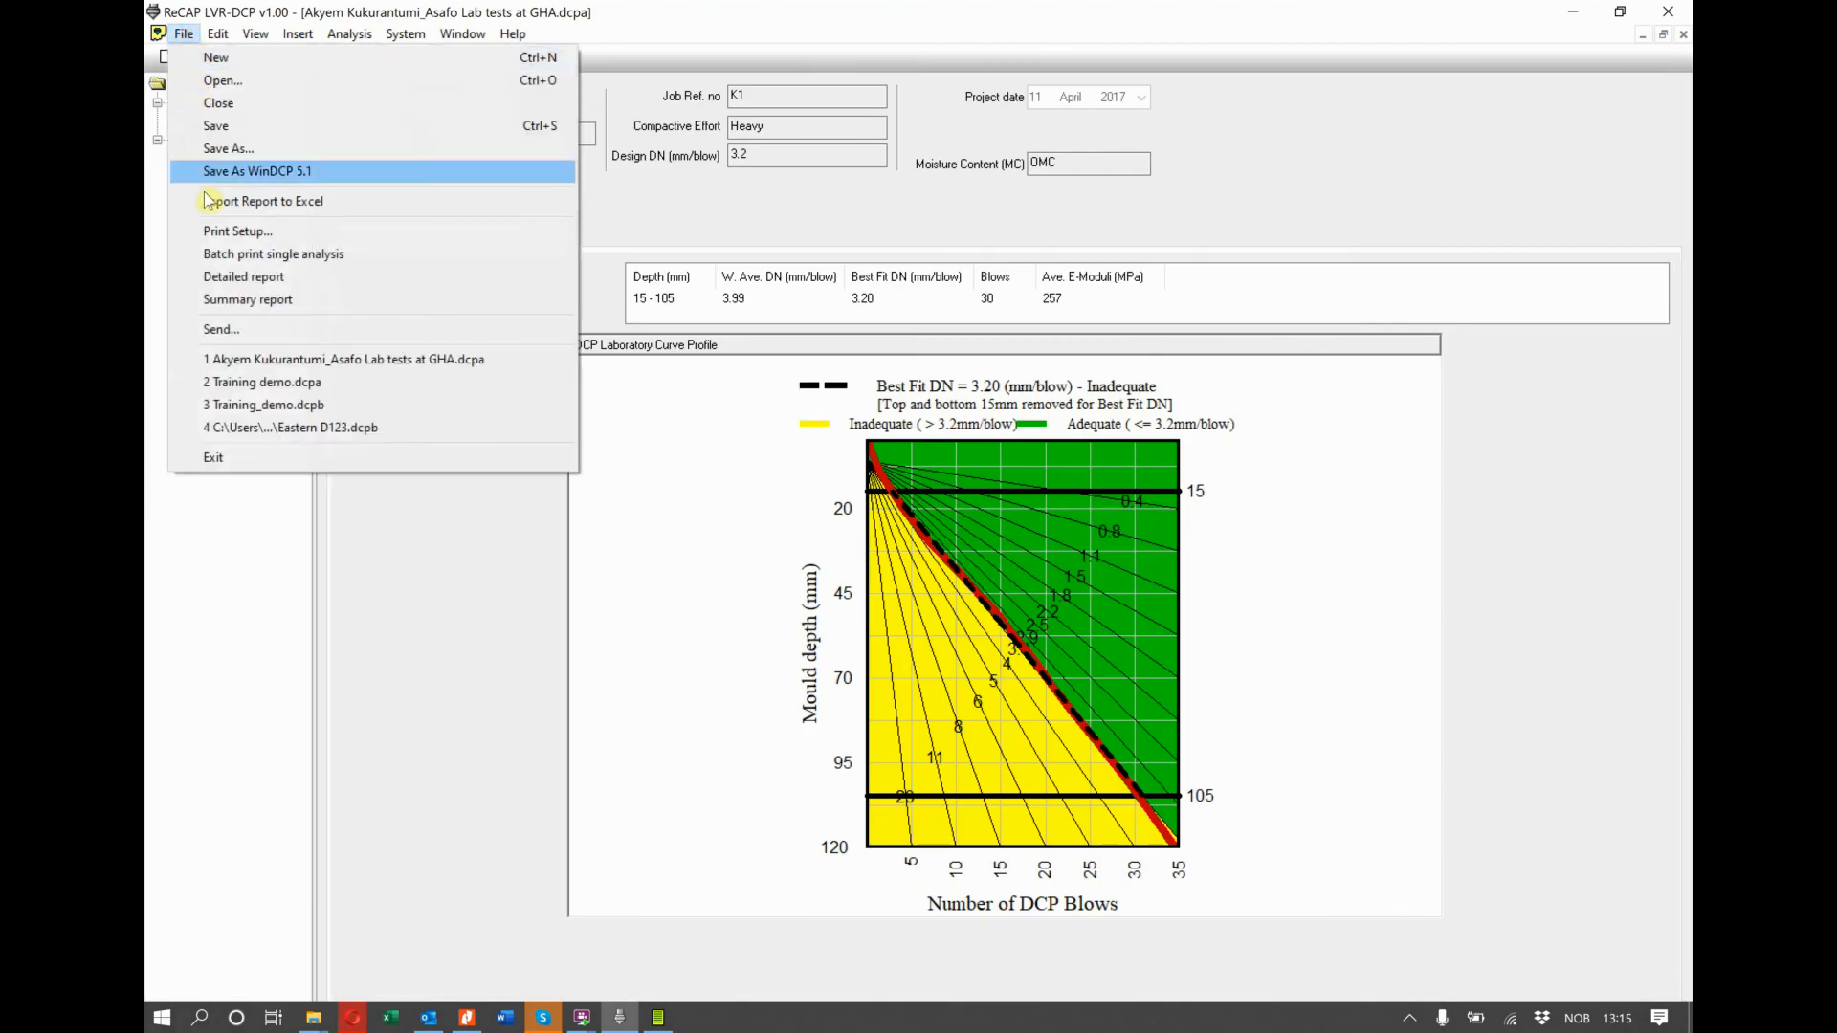
pyautogui.click(220, 299)
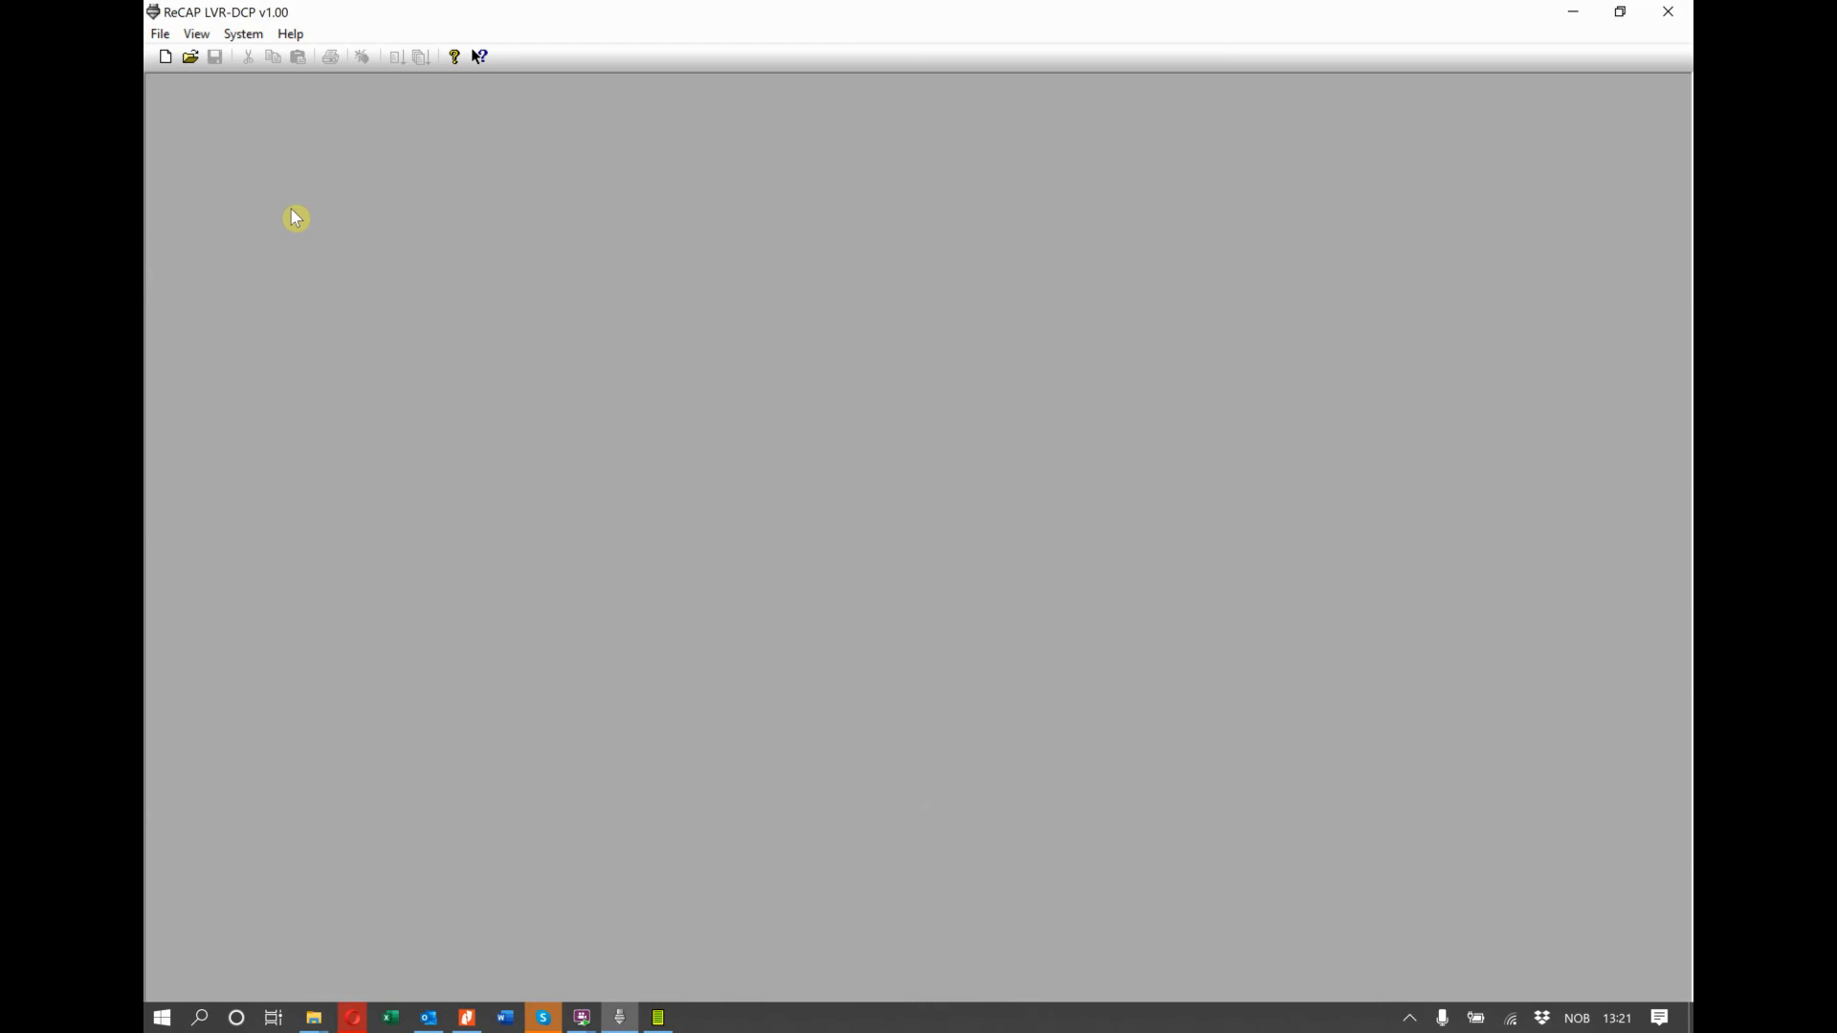
# - Create a new laboratory project with job reference D123 Borrow pits and save its file as D123 Borrow pits in the LVR DCP Projects folder
pyautogui.click(274, 54)
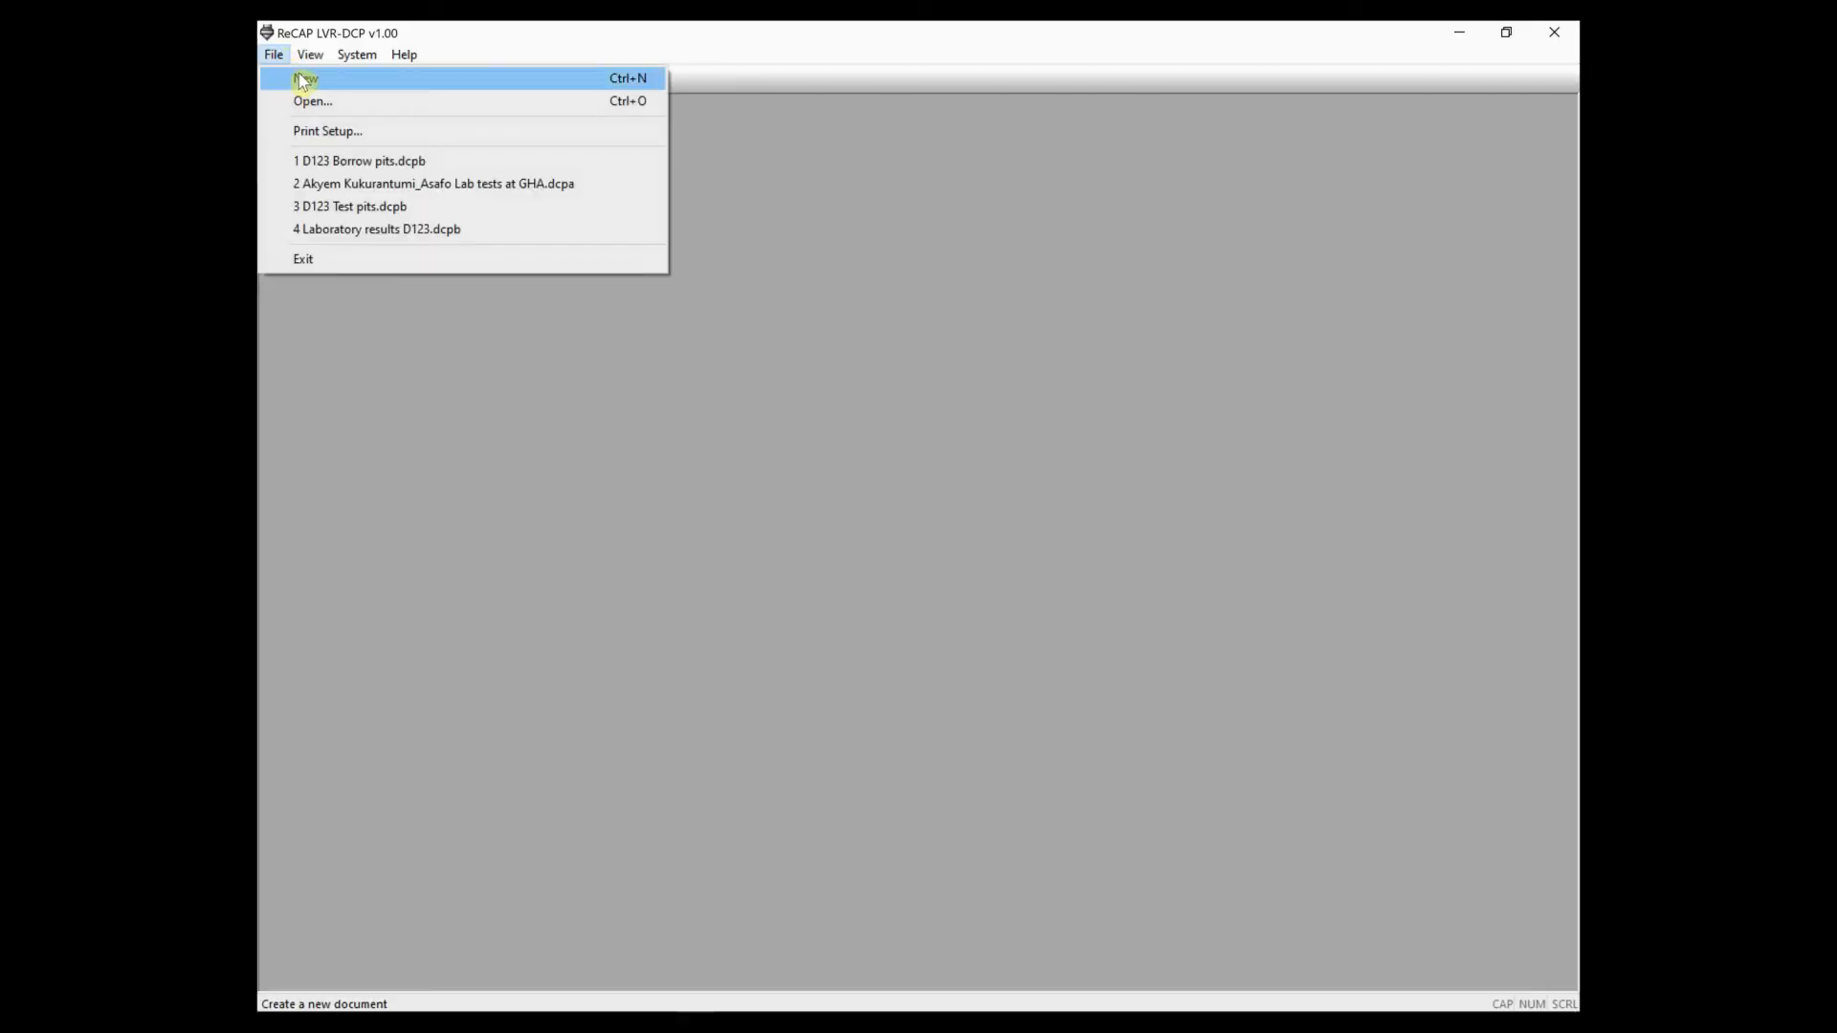
pyautogui.click(302, 79)
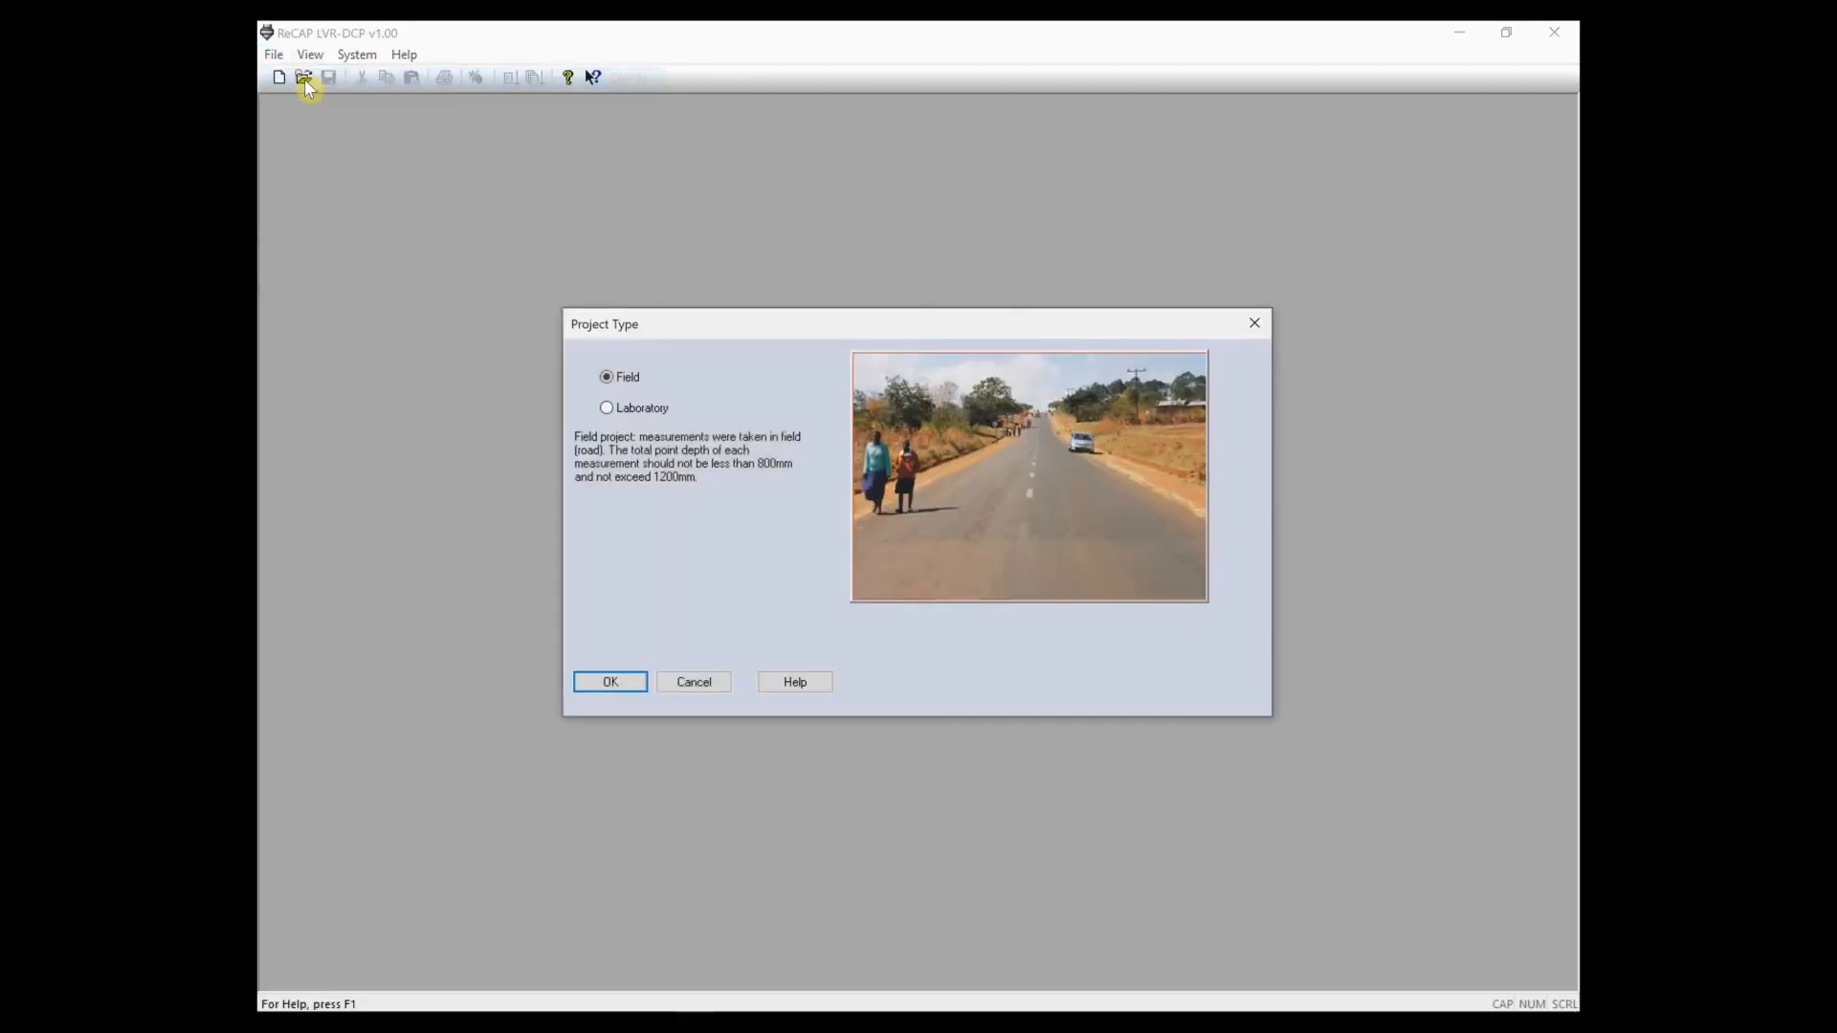
pyautogui.click(604, 409)
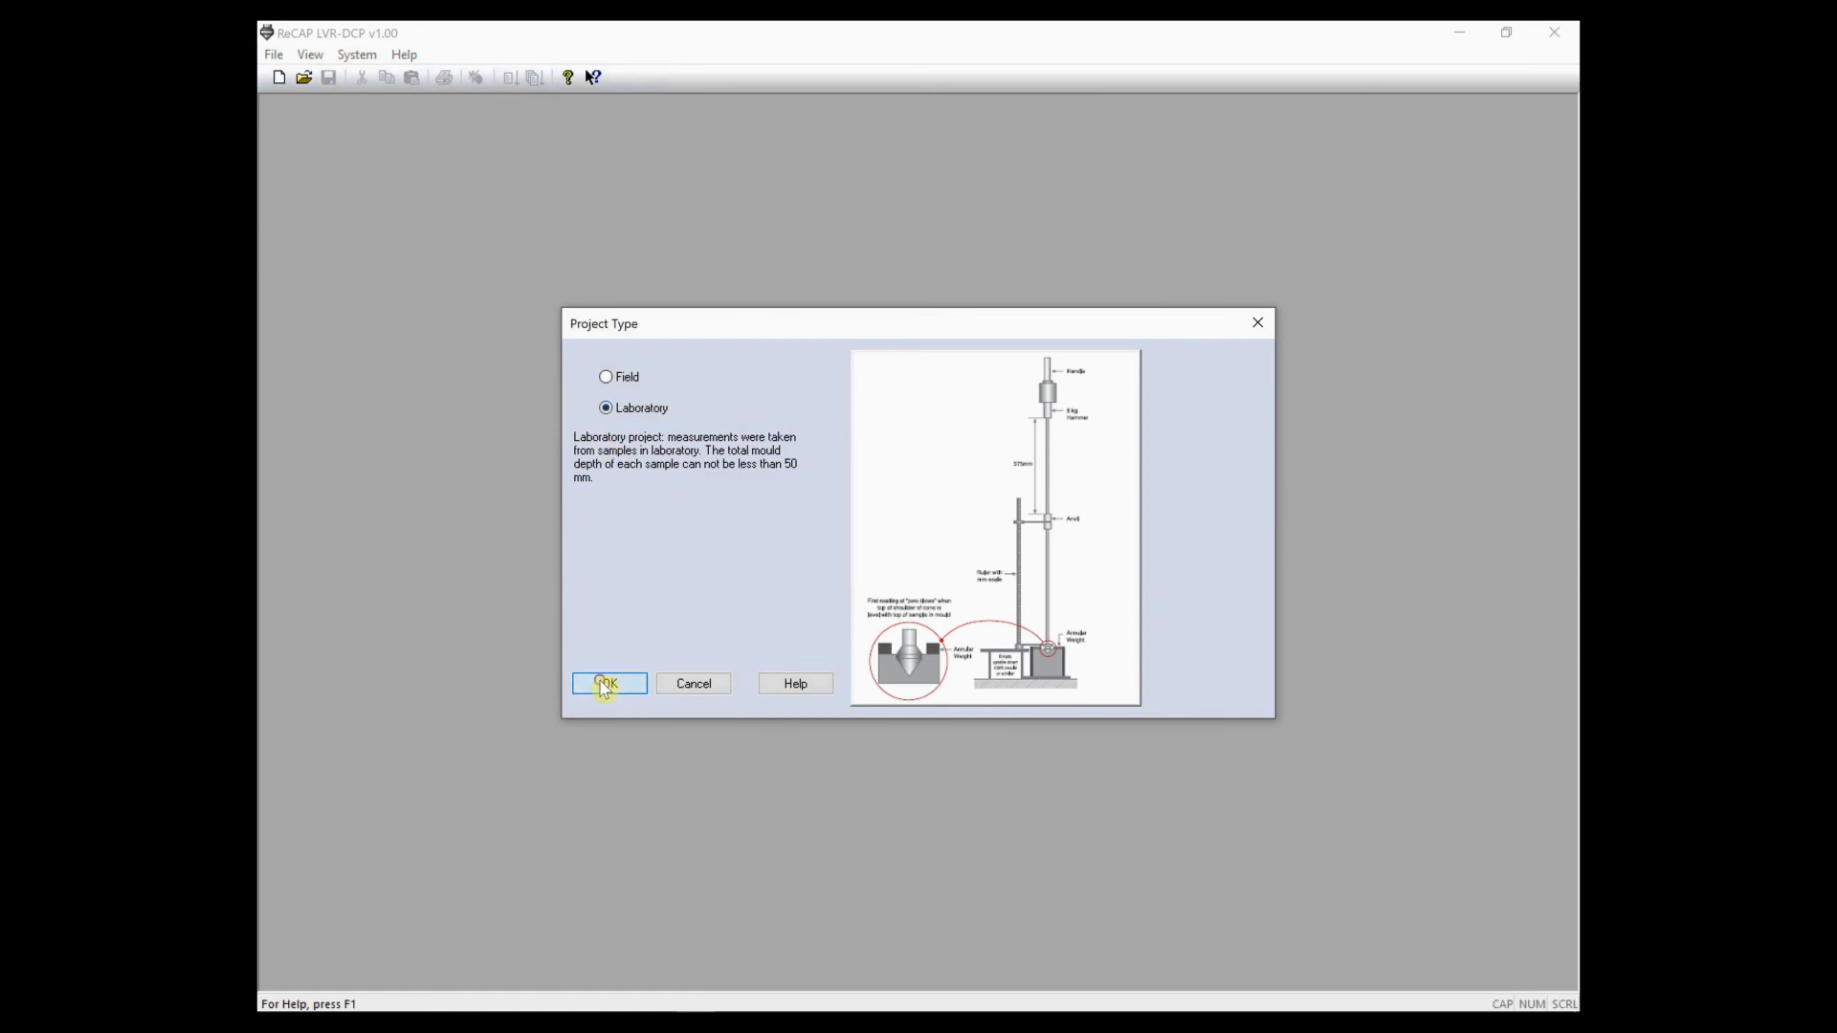
pyautogui.click(606, 683)
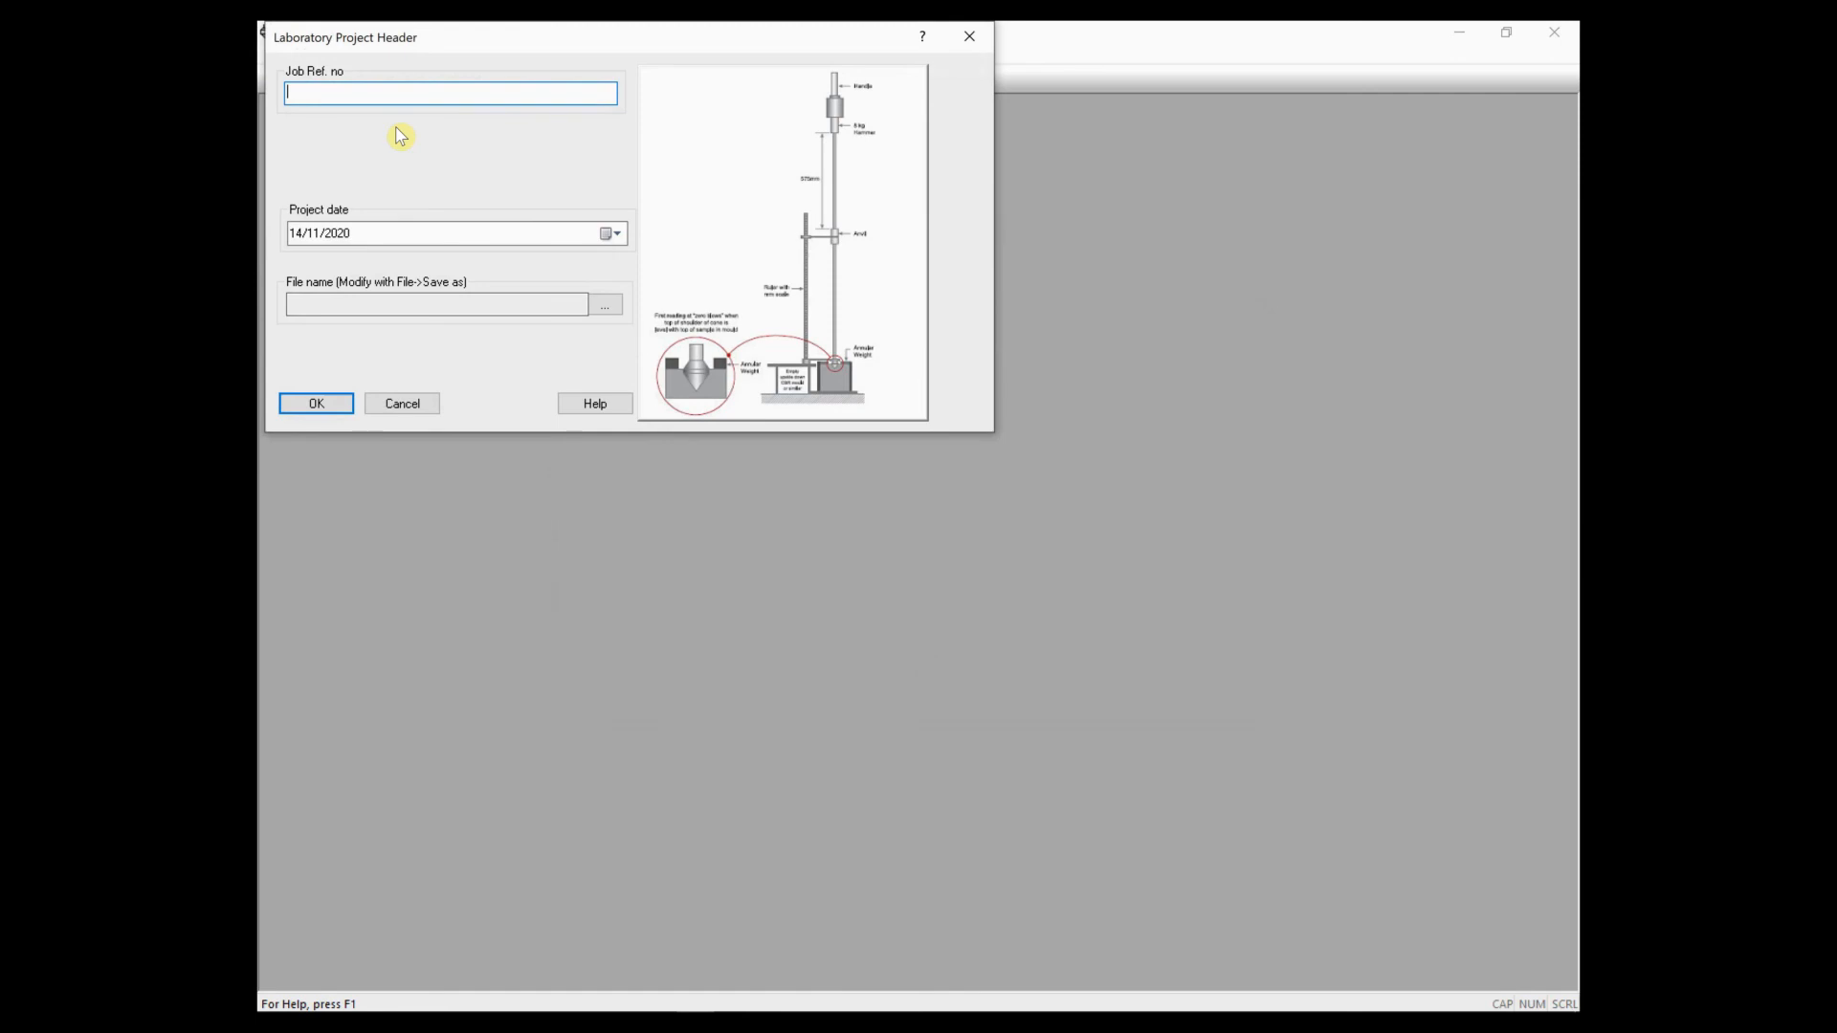
pyautogui.write('D123 Borrow pits')
pyautogui.click(610, 304)
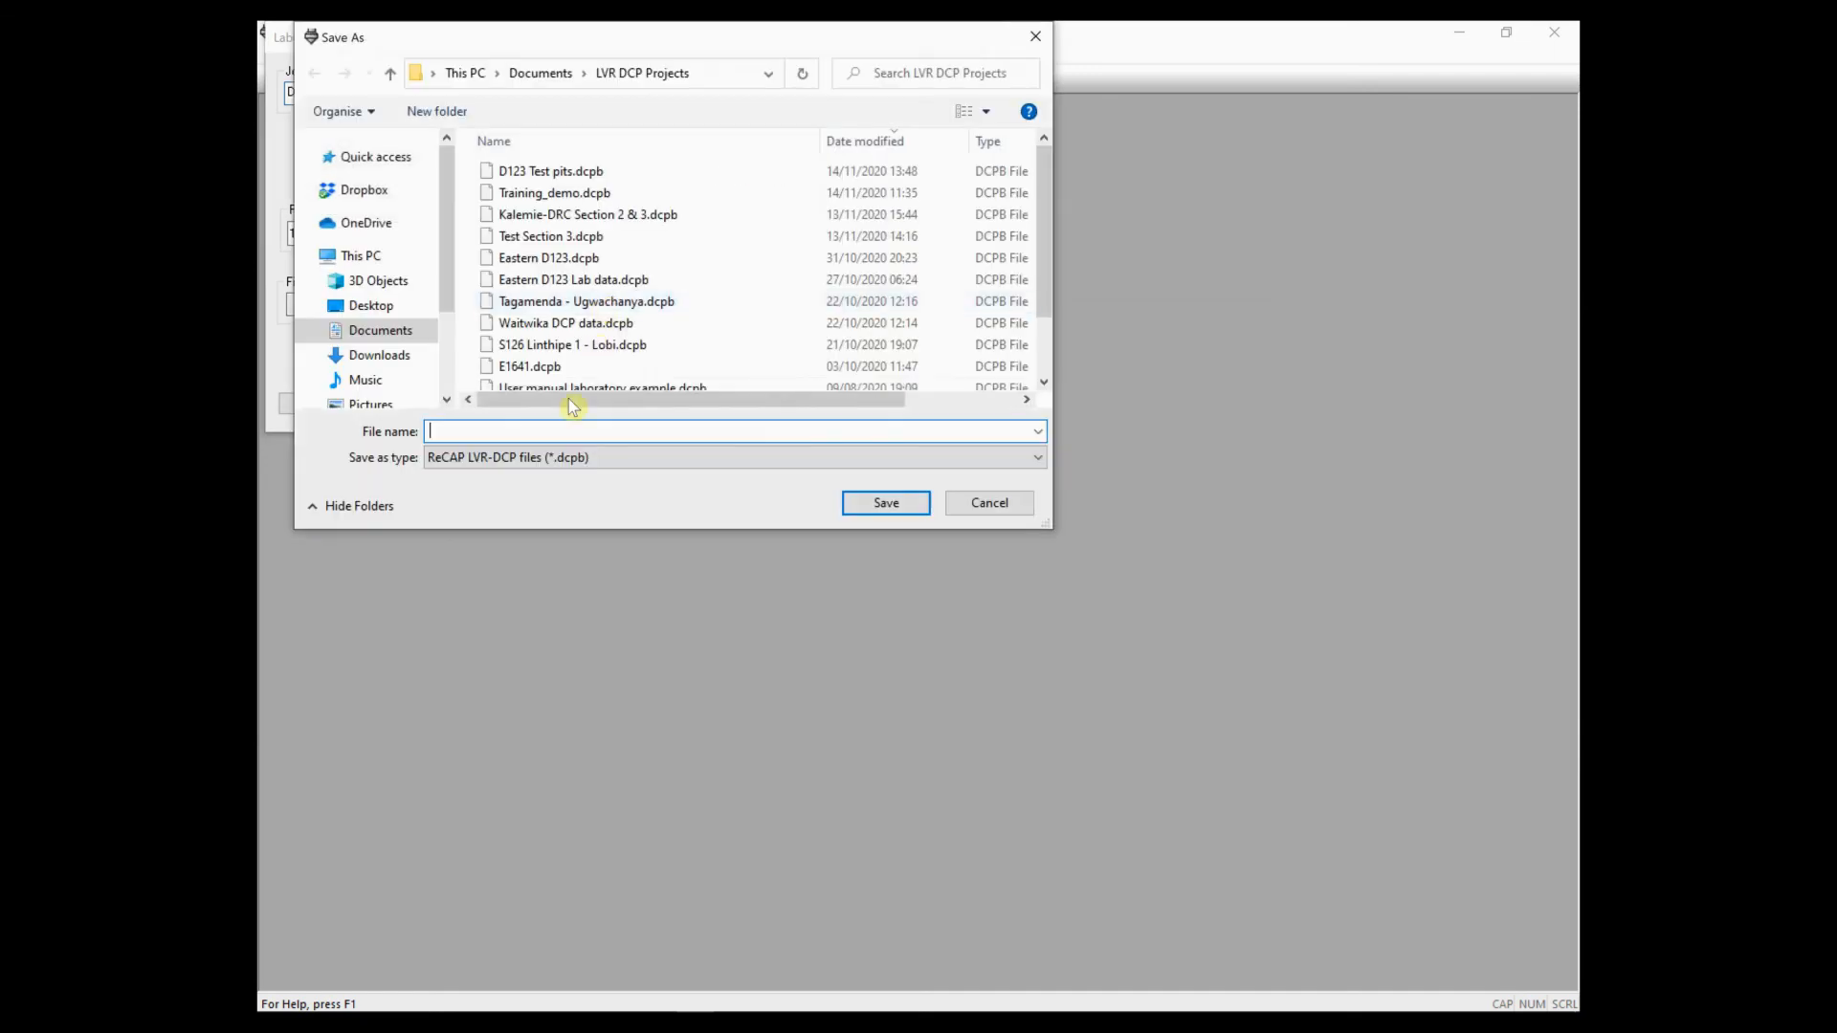
pyautogui.click(873, 507)
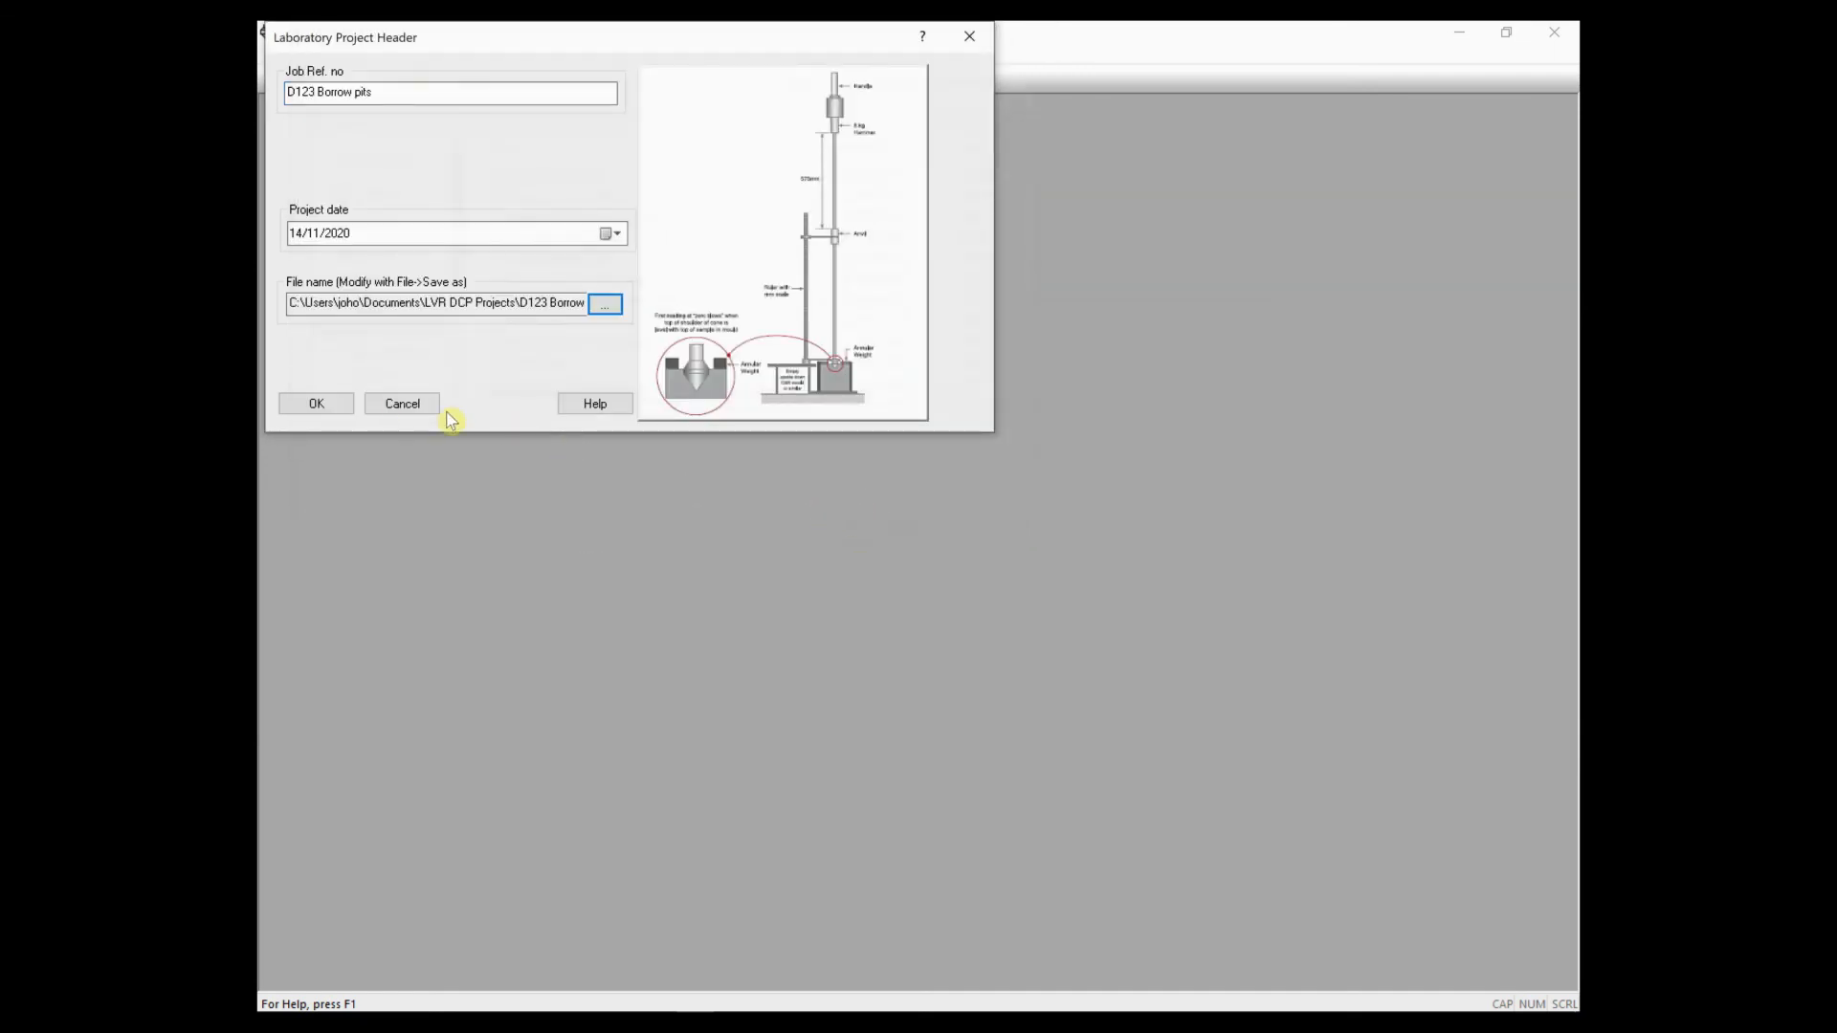
pyautogui.click(315, 404)
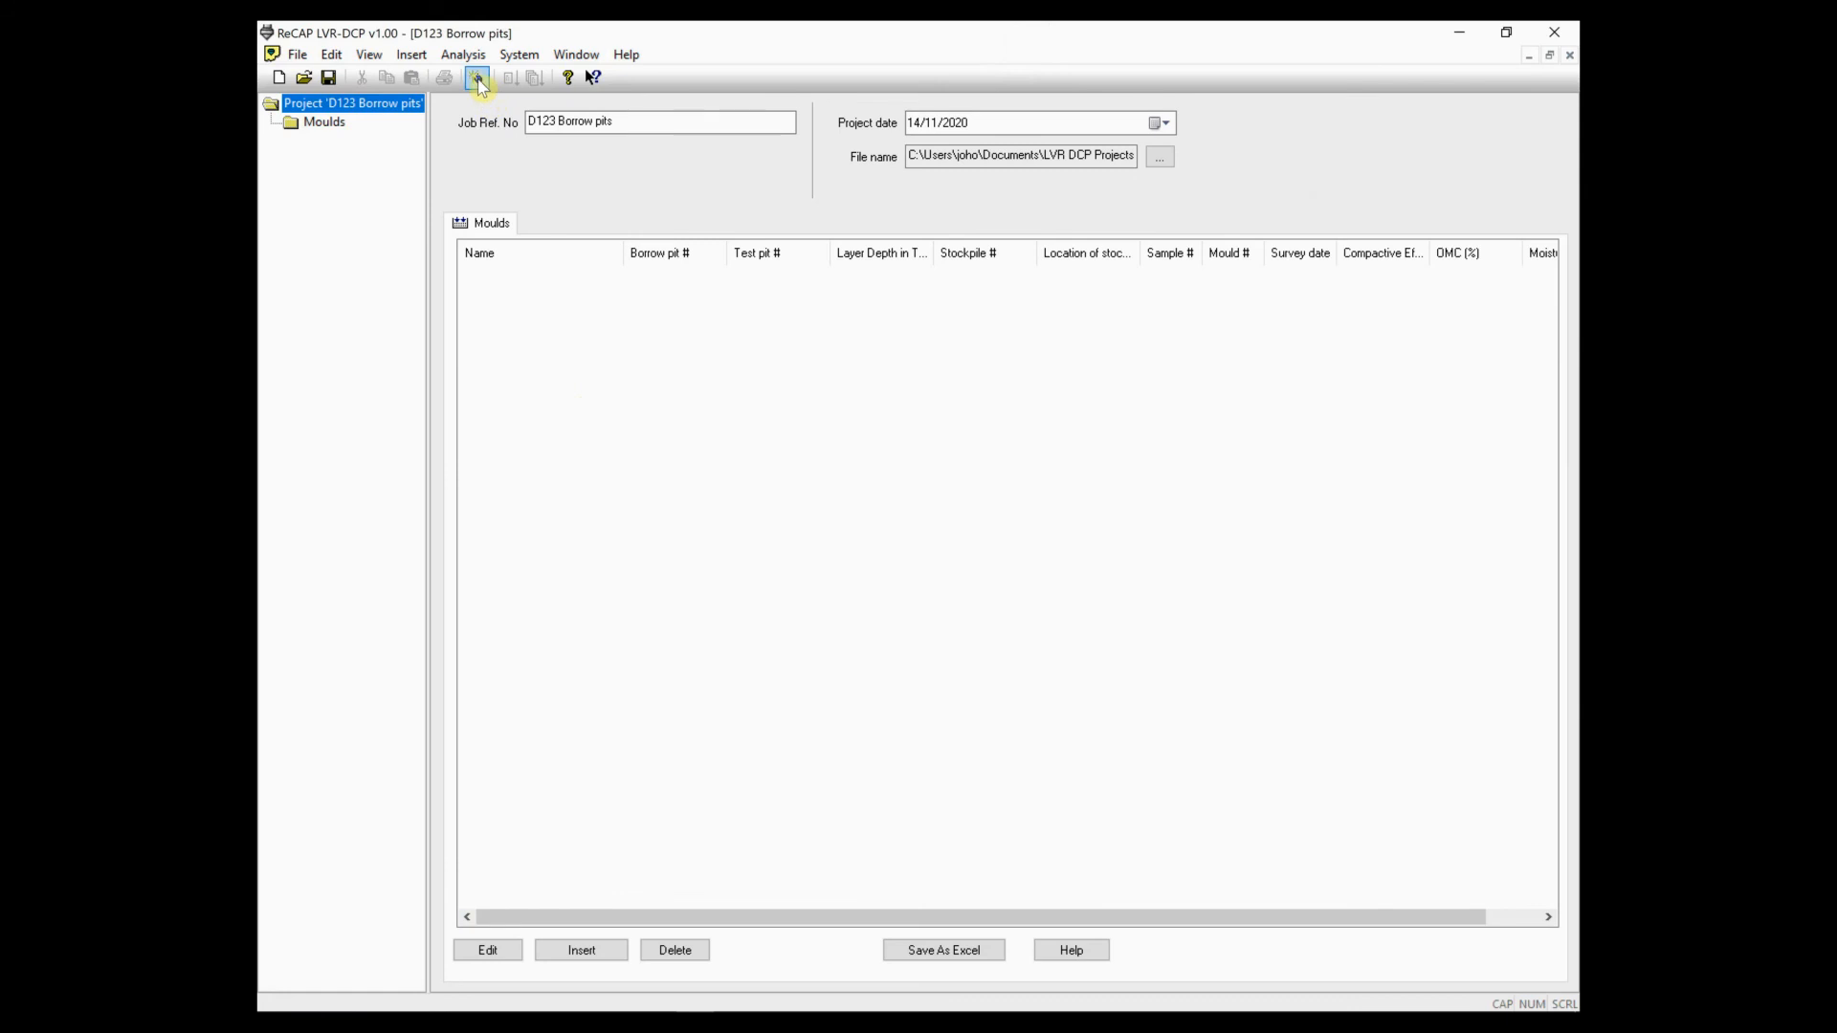
# - Insert a new mould in the D123 Borrow pits project with sample no 2 and mould no 2
pyautogui.click(478, 80)
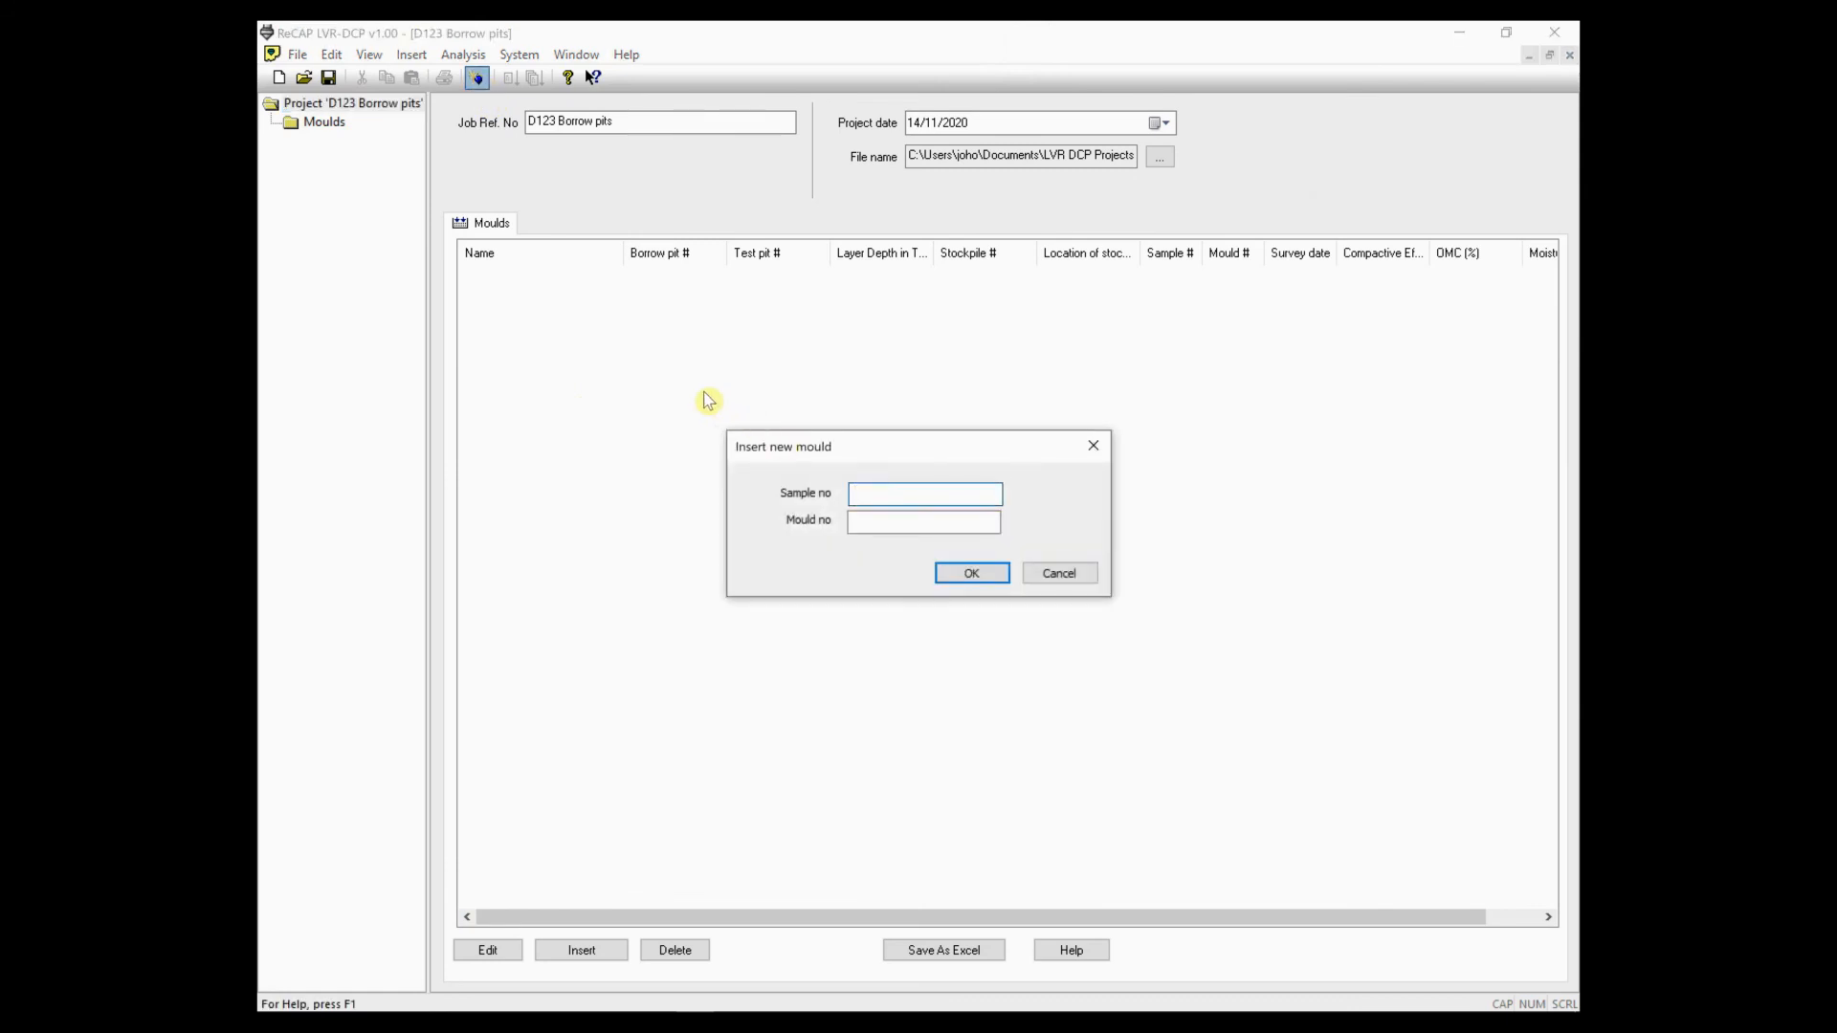
pyautogui.write('2')
pyautogui.press('Return')
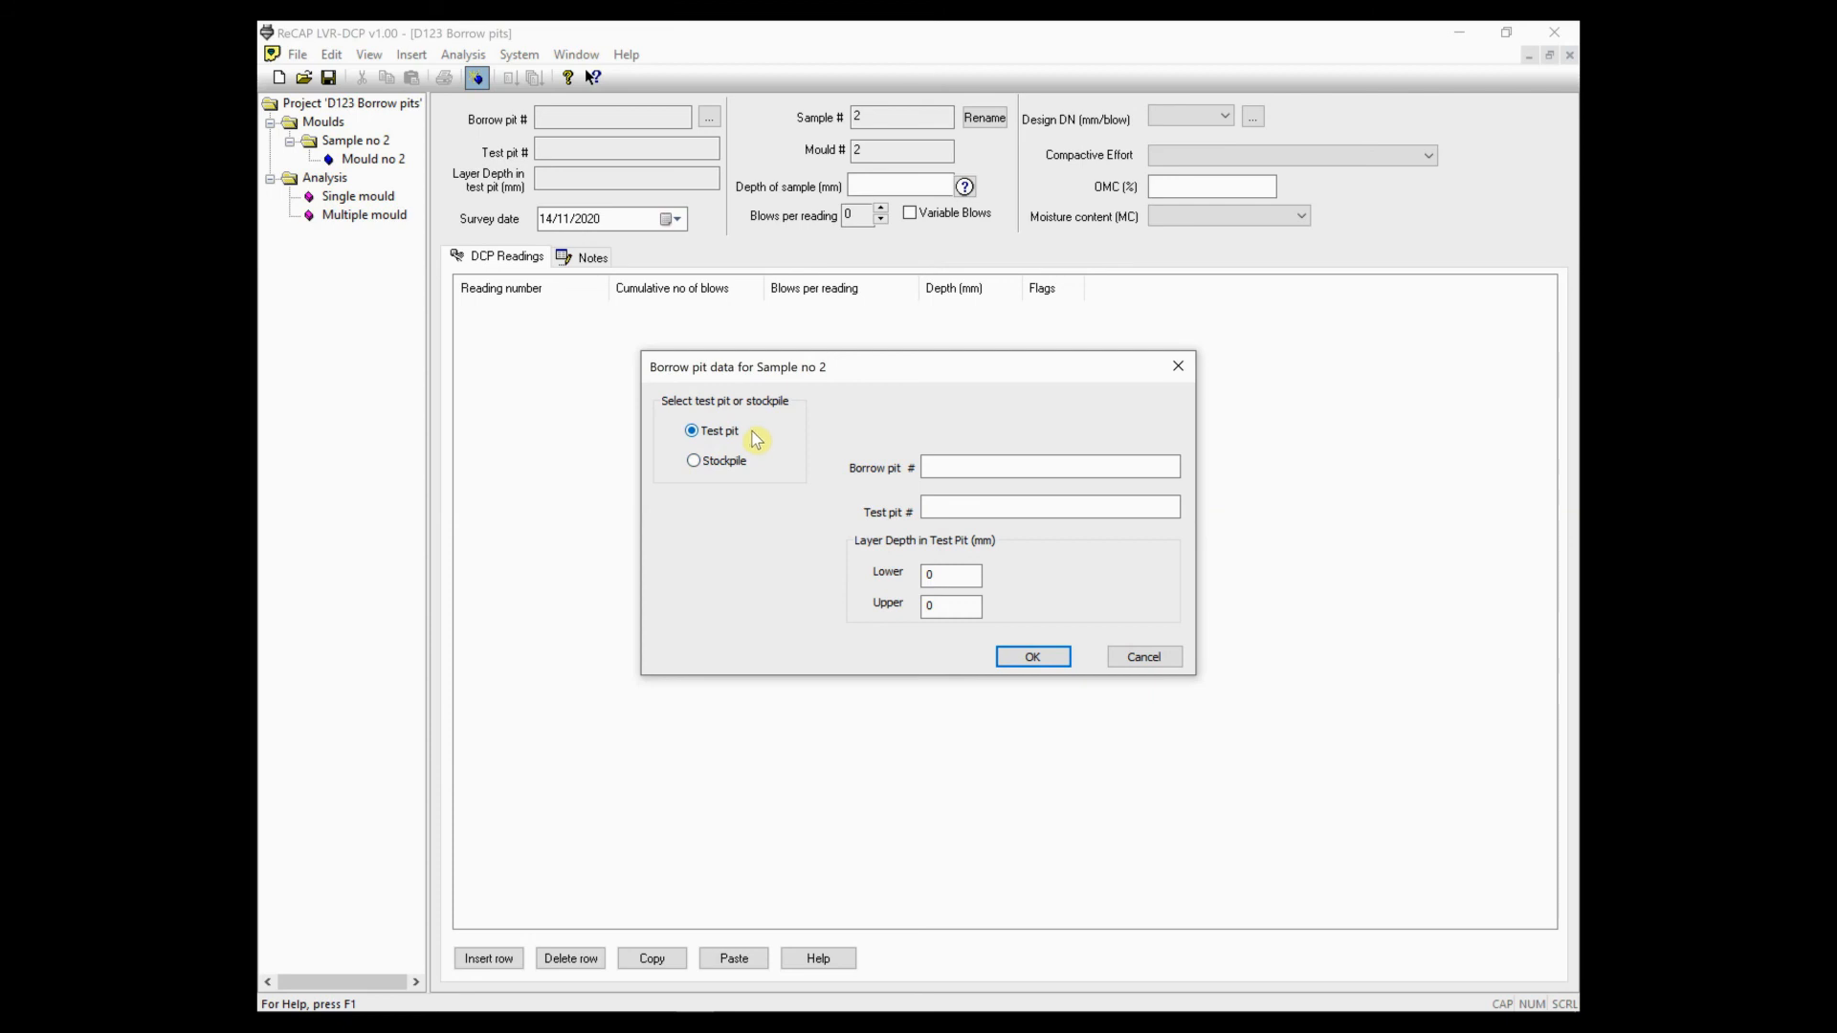
# - Define sample 2 as coming from a stockpile, with borrow pit 3, stockpile 2 and location Top centre
pyautogui.click(694, 462)
pyautogui.click(939, 466)
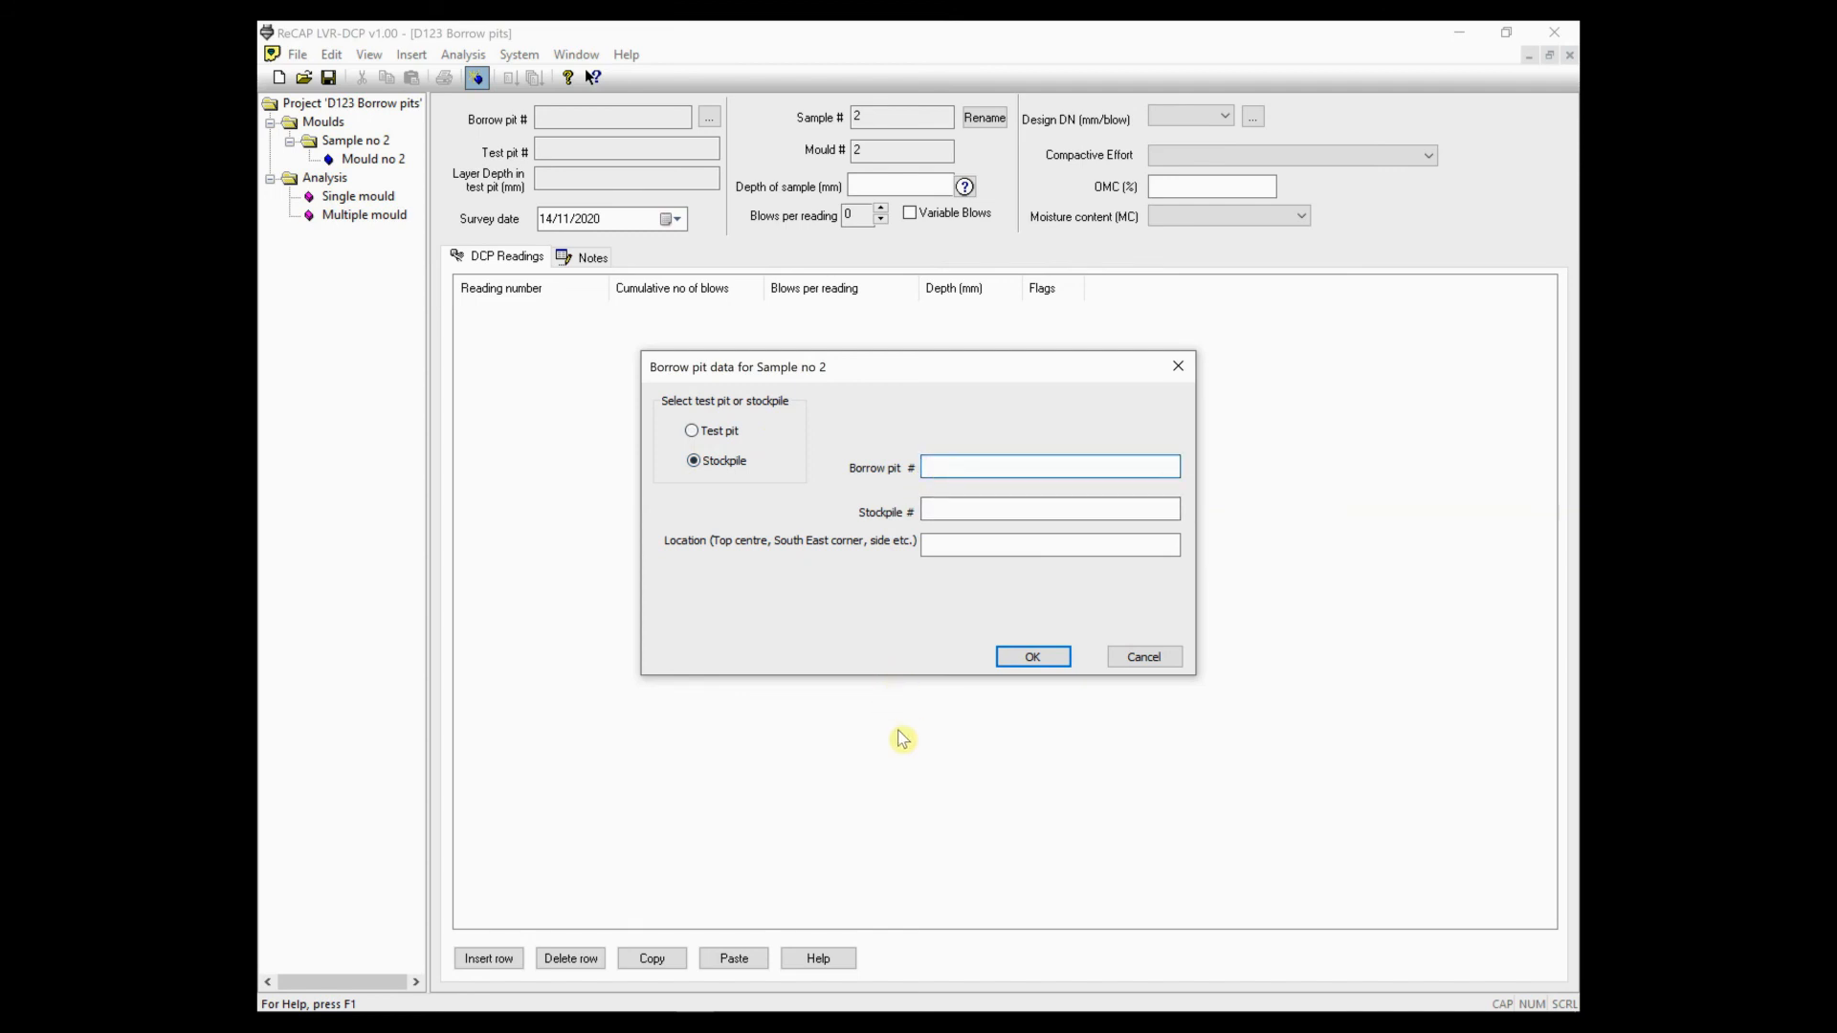
pyautogui.write('3')
pyautogui.click(938, 510)
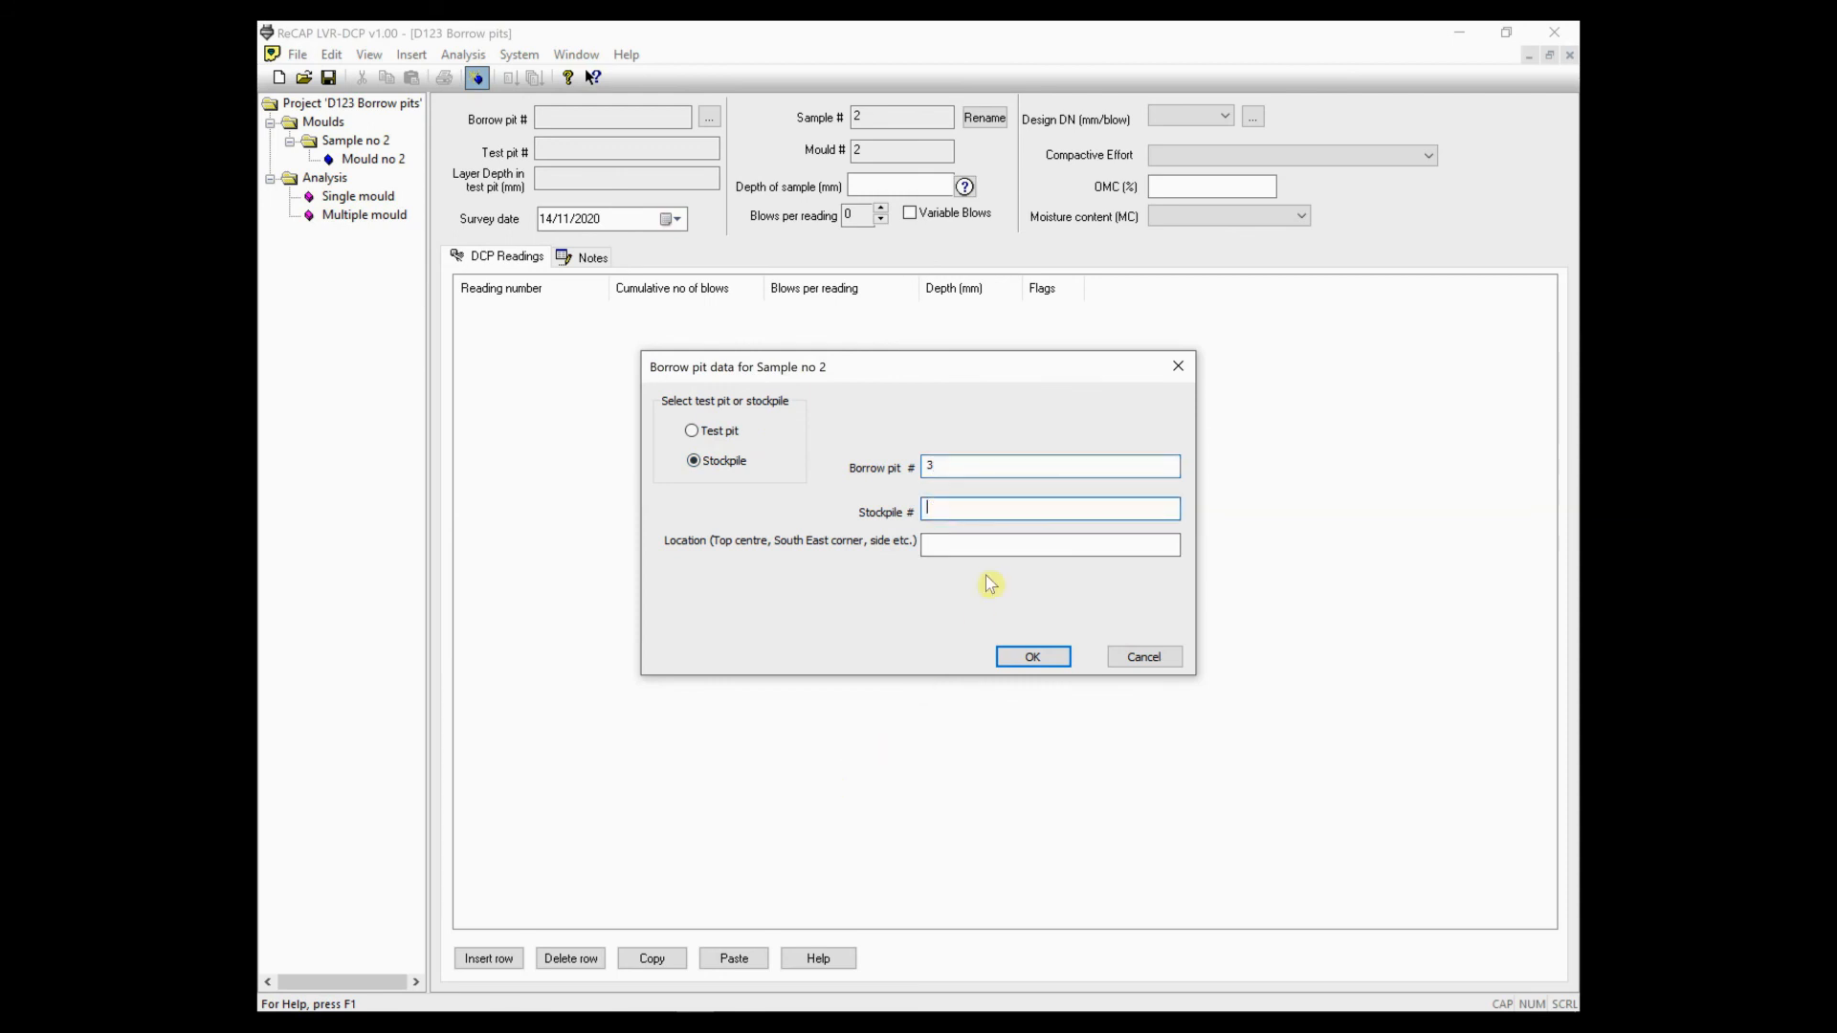
pyautogui.write('2')
pyautogui.click(934, 542)
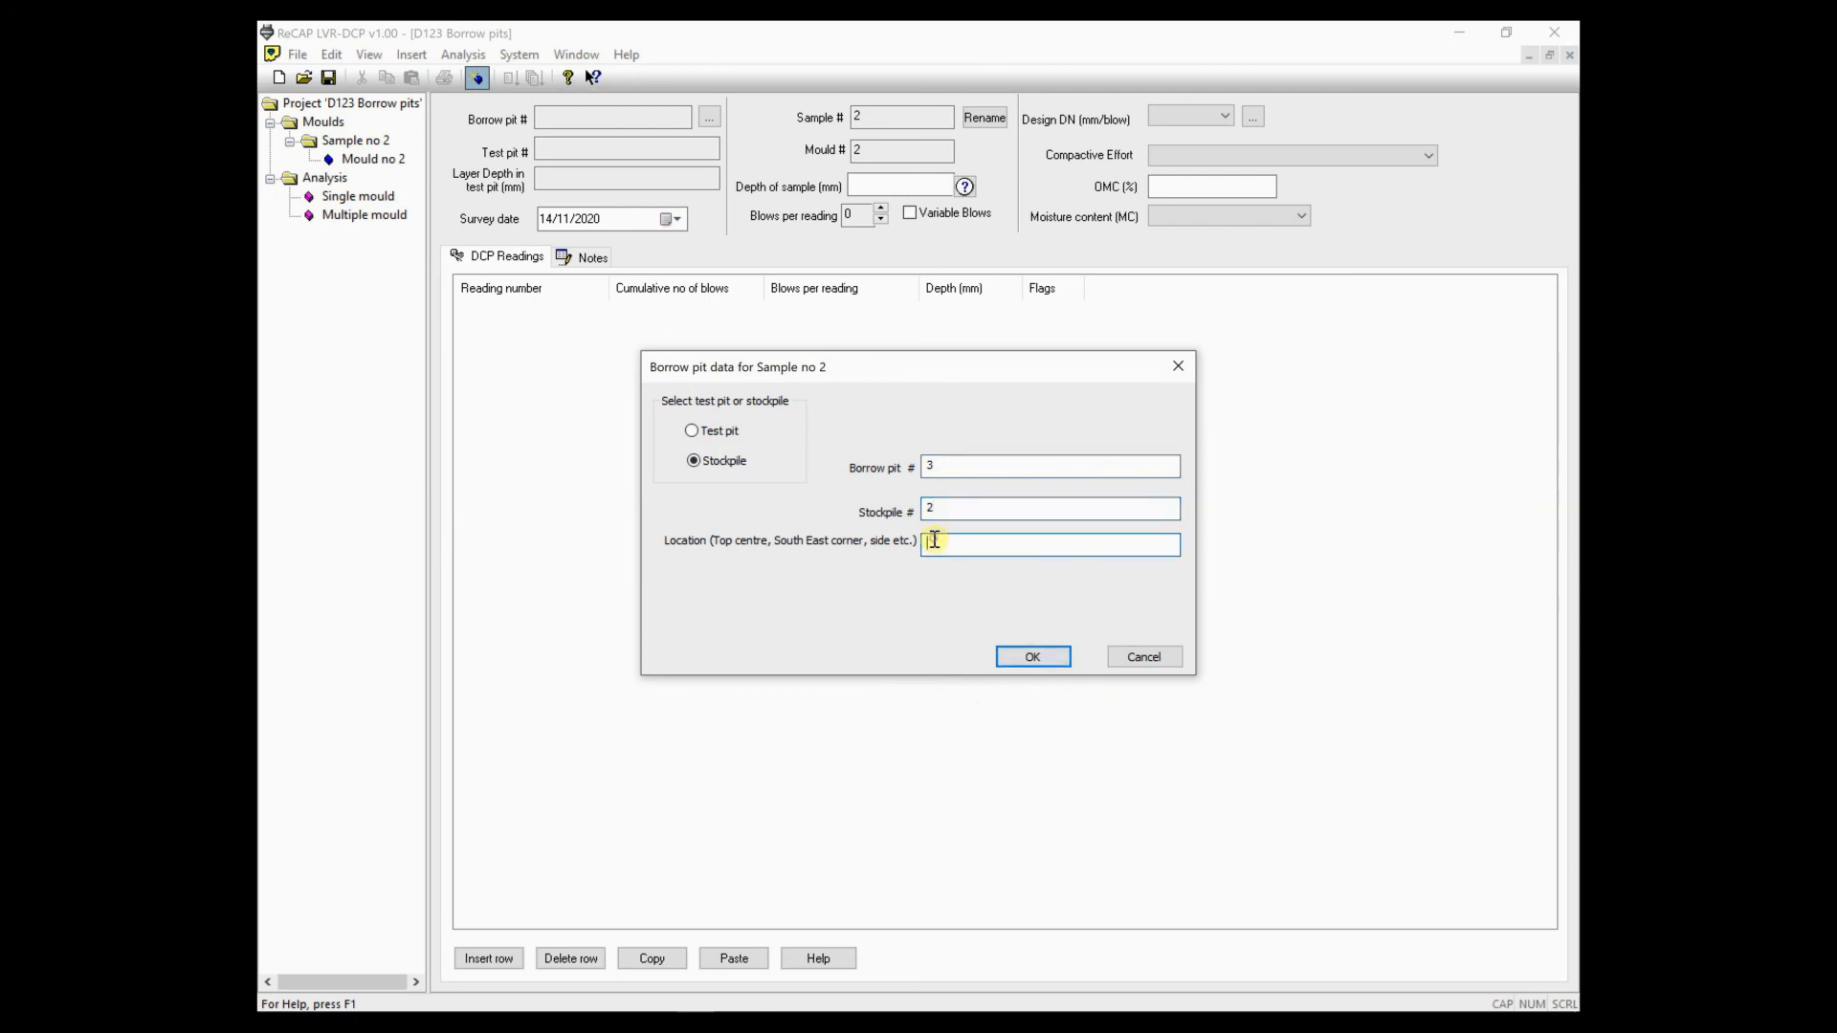
pyautogui.write('Top centre')
pyautogui.click(1025, 662)
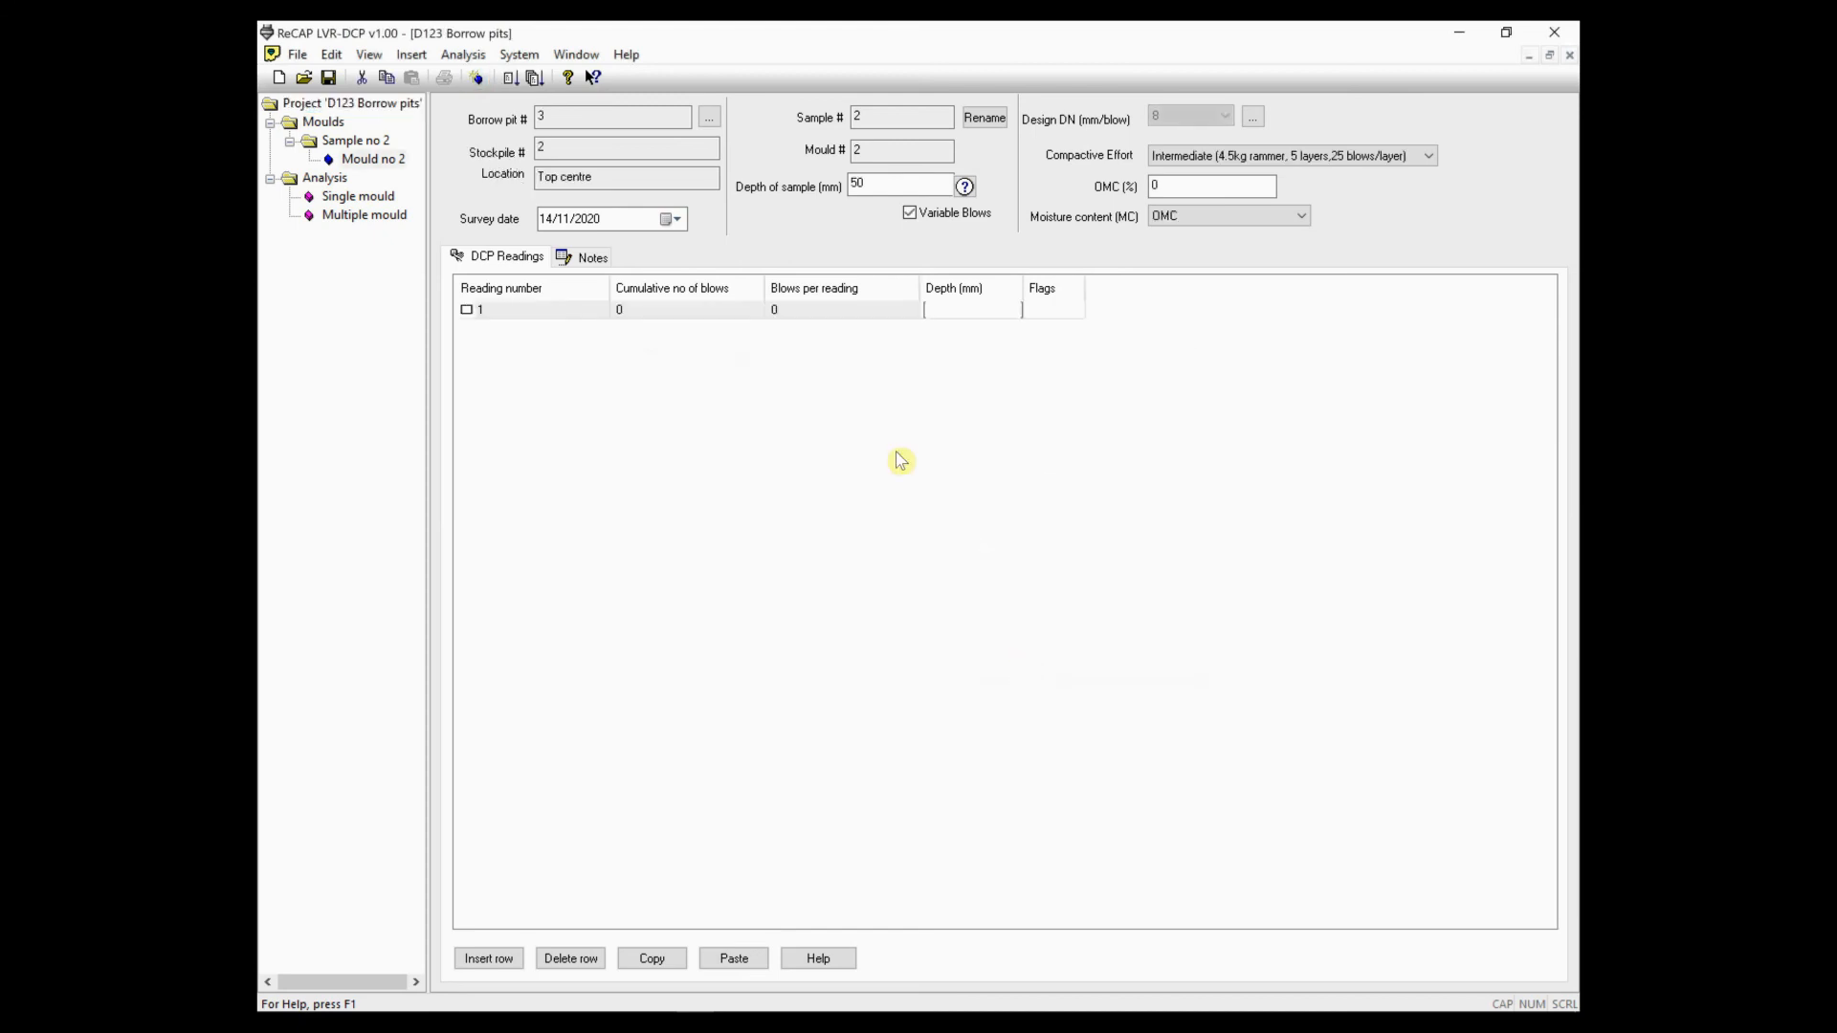